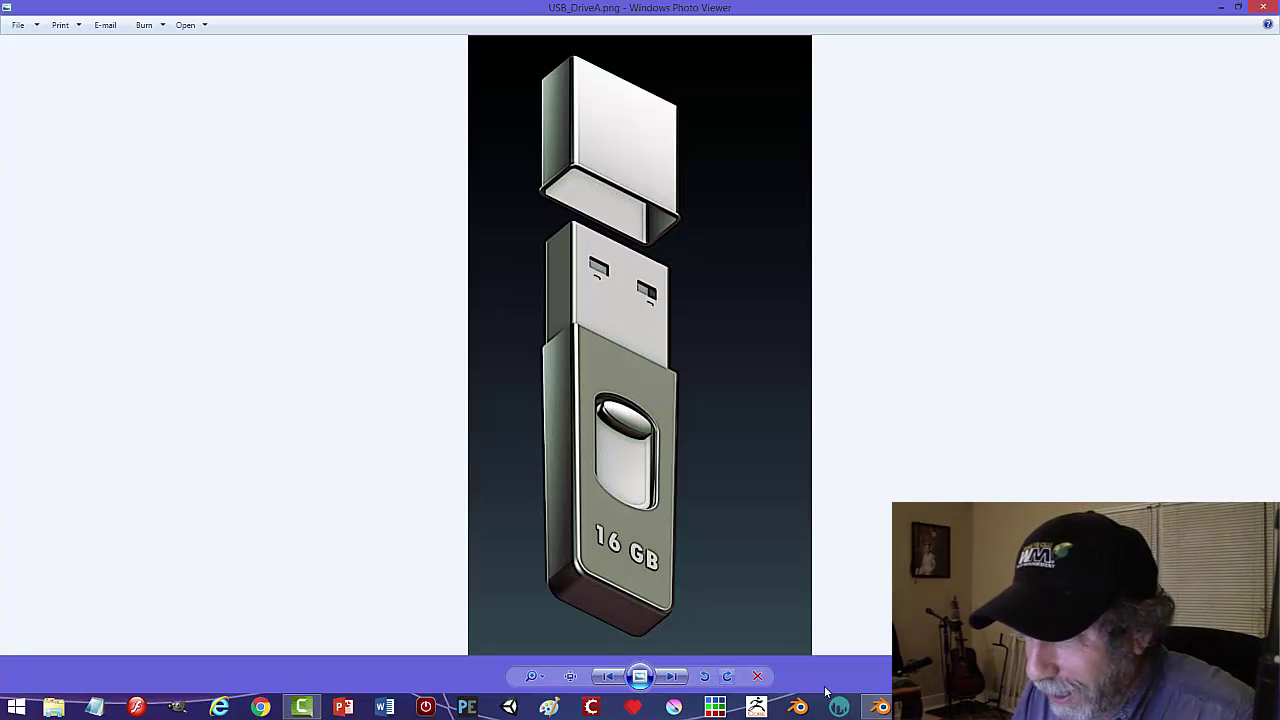
- Examine the USB_DriveC and USB_DriveB reference images of the USB drive, and switch to Blender
mouse_move(798, 707)
click(788, 650)
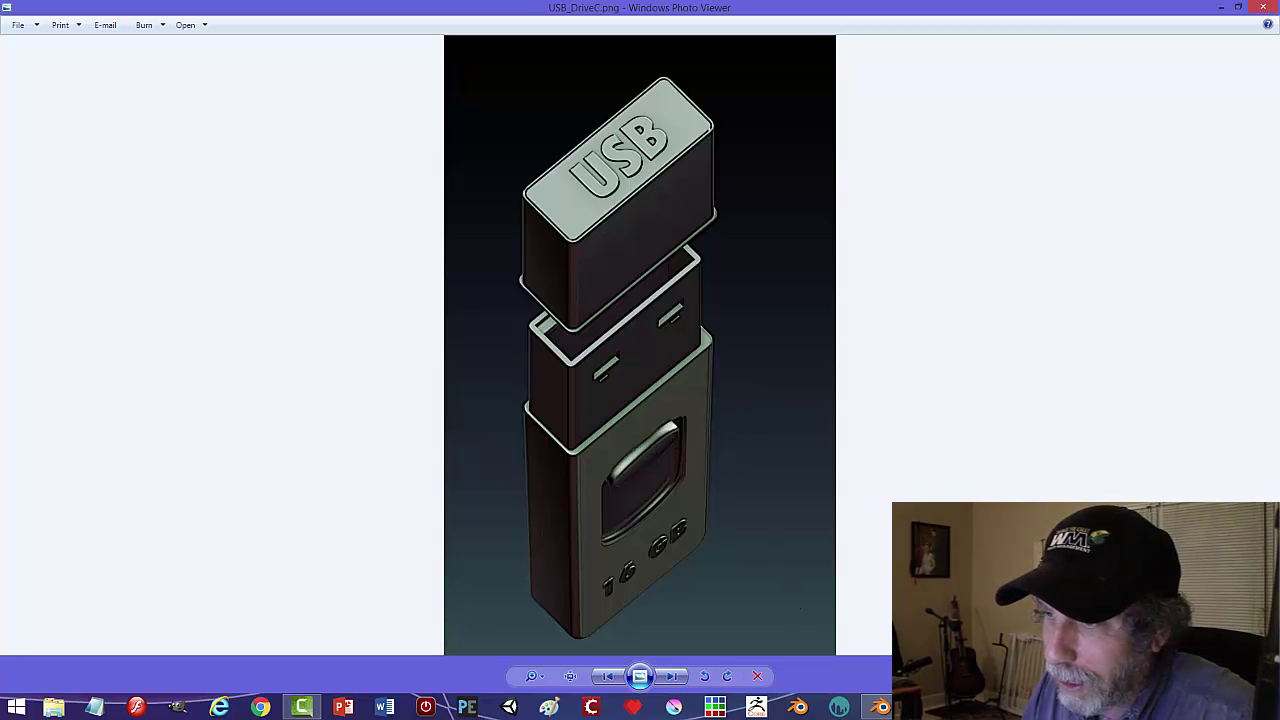
click(920, 707)
click(924, 636)
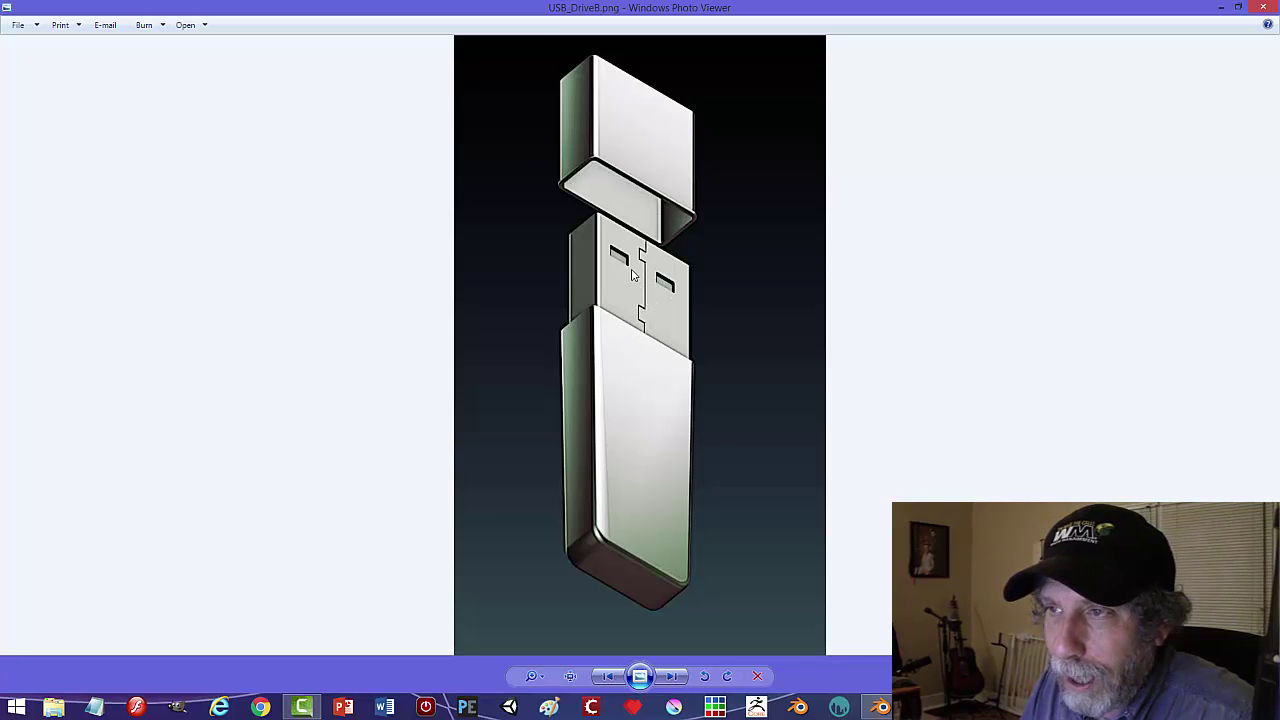
click(921, 706)
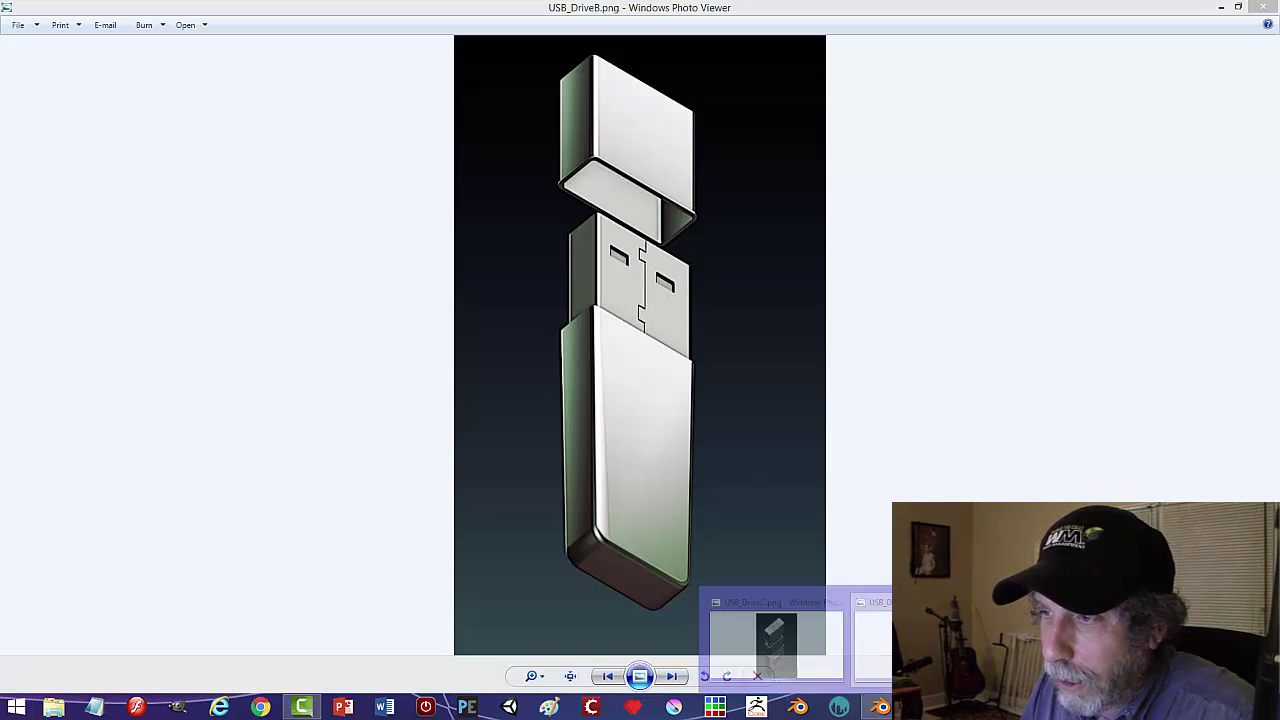
click(797, 650)
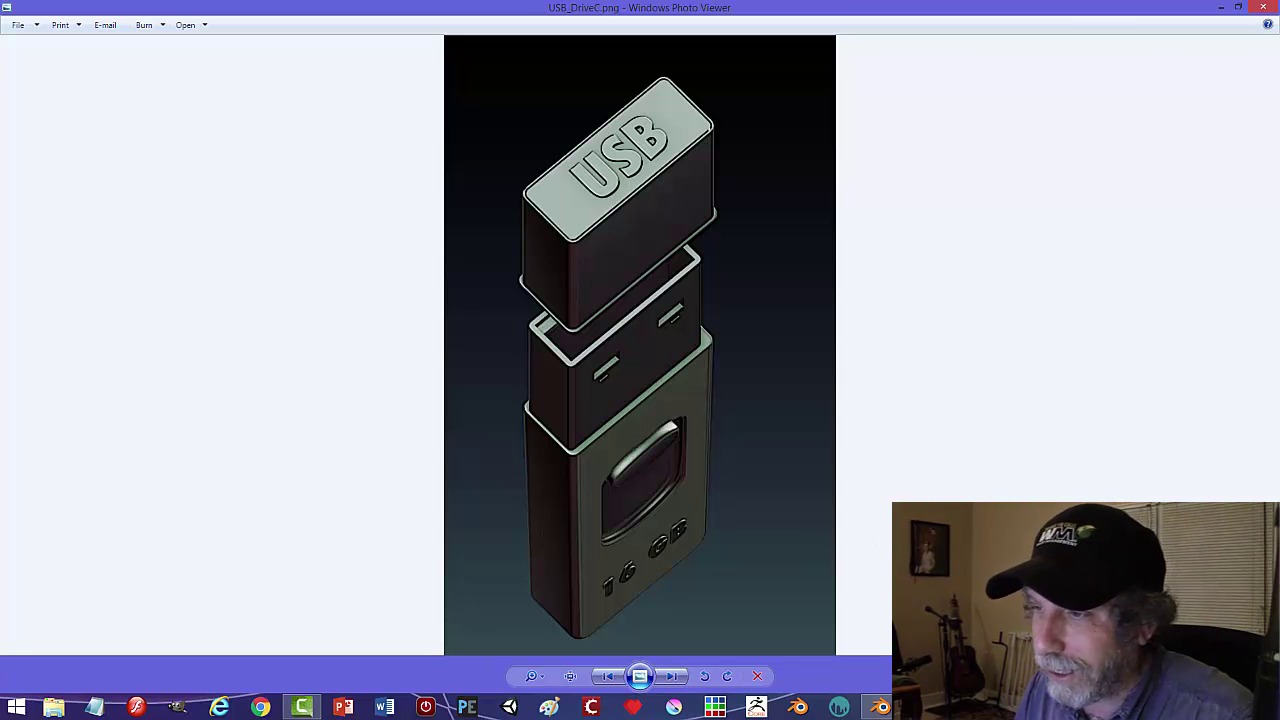
click(880, 707)
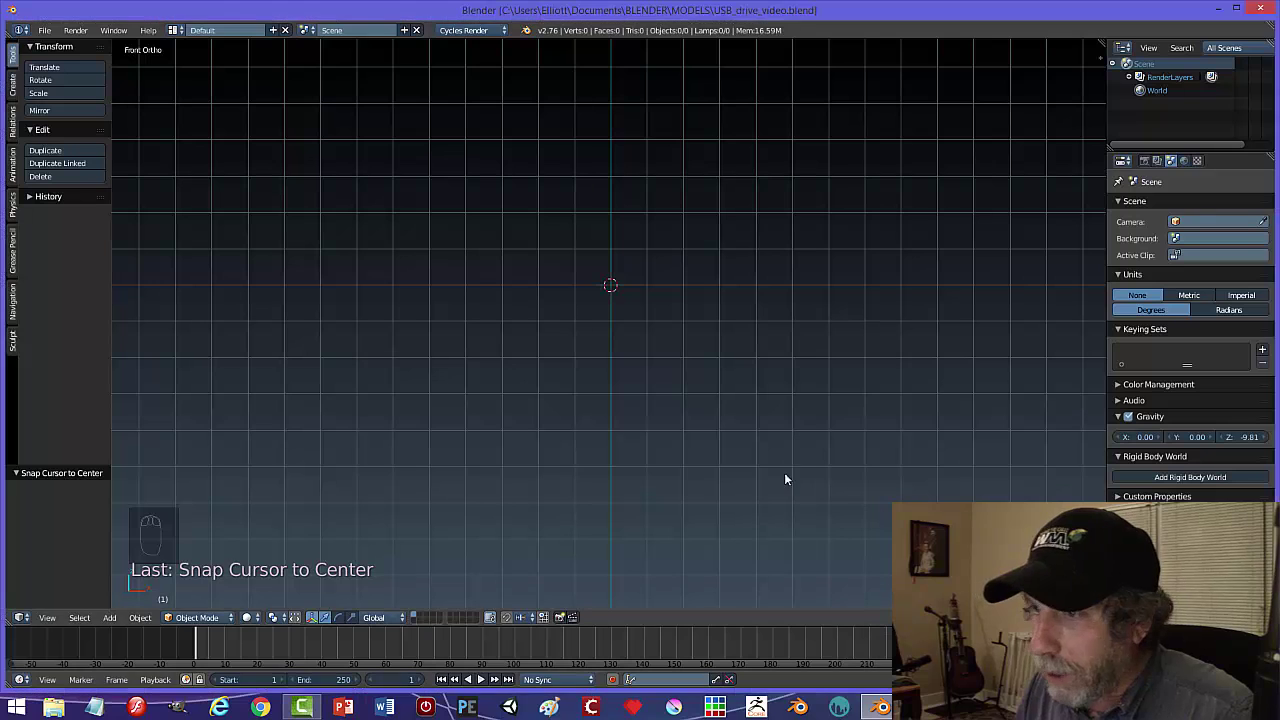
- Add a cube at the scene centre and stretch it along Z by a factor of about 2.4
key(shift+a)
mouse_move(766, 445)
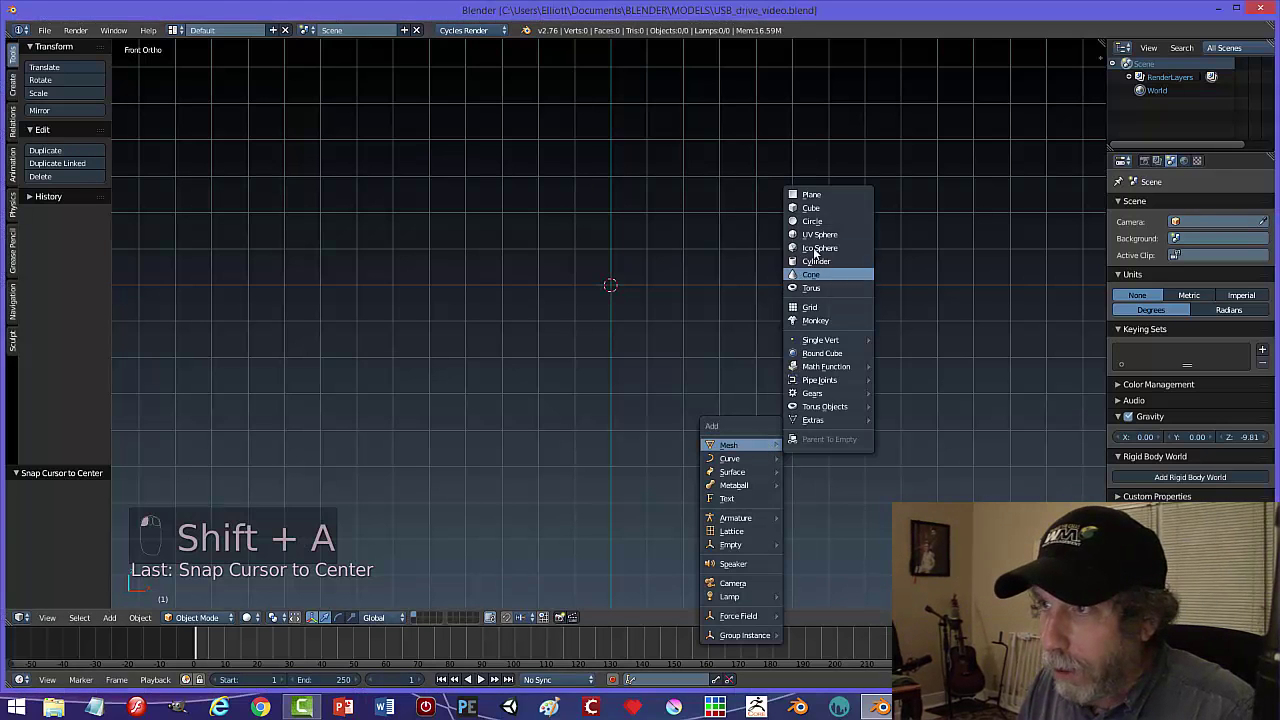
click(815, 210)
middle_drag(724, 380, 754, 386)
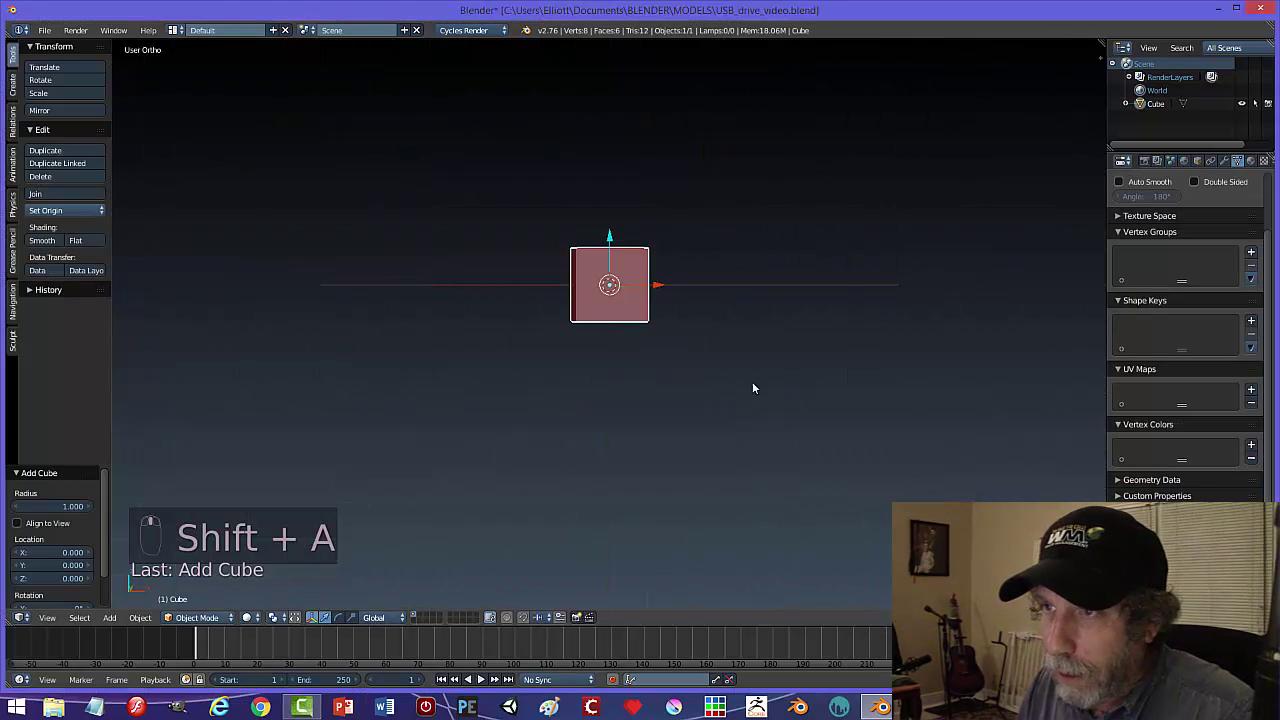
key(KP_1)
key(s)
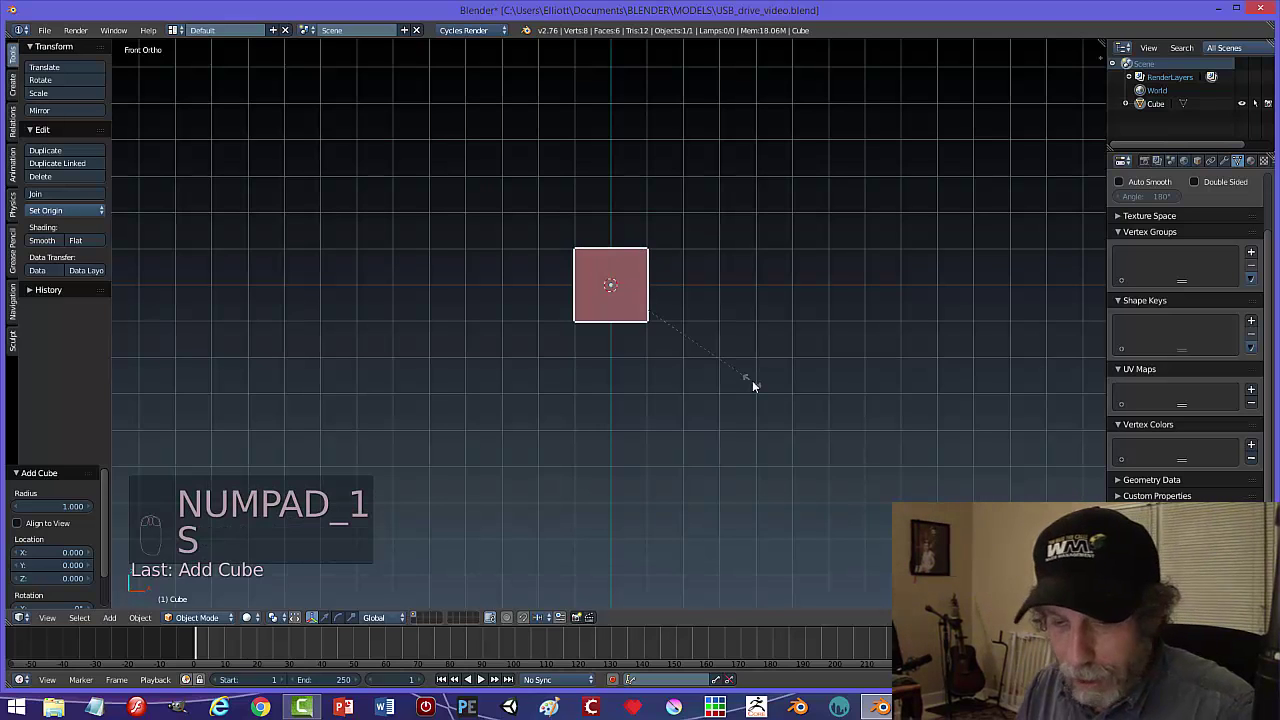
key(z)
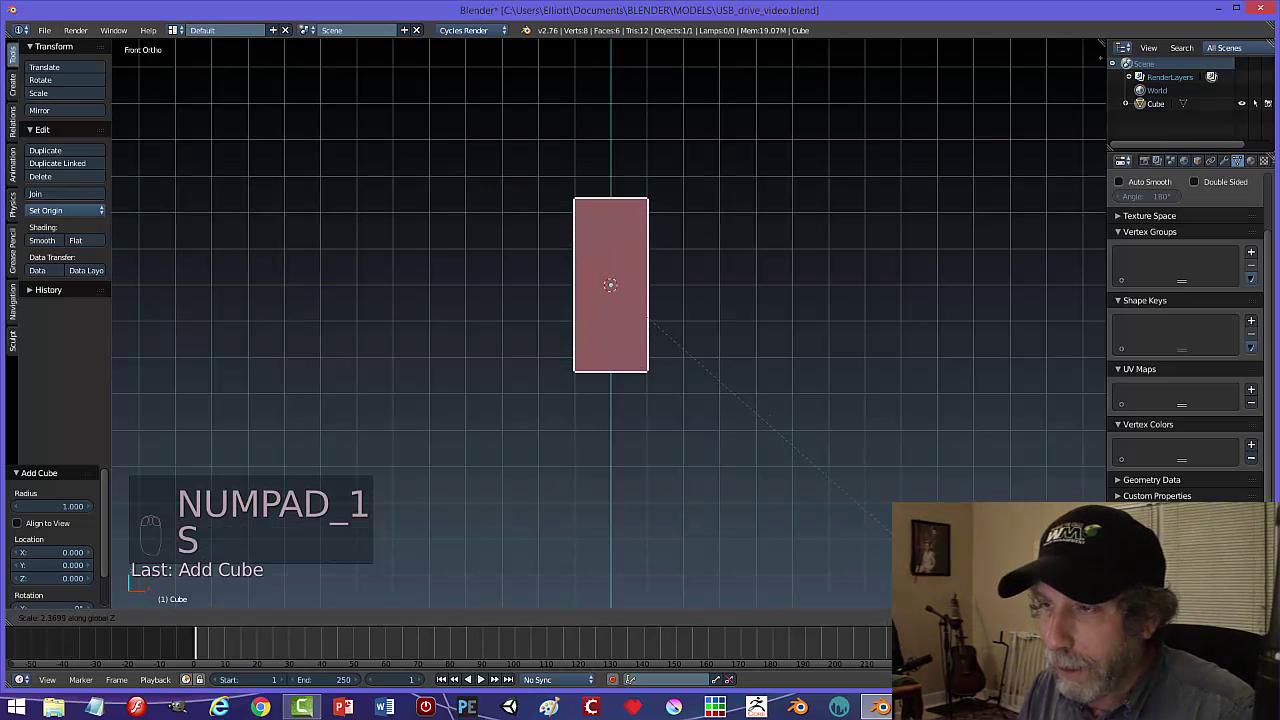
click(876, 516)
- Scale the block by about 1.165 along X and about 1.07 along Z
key(s)
key(x)
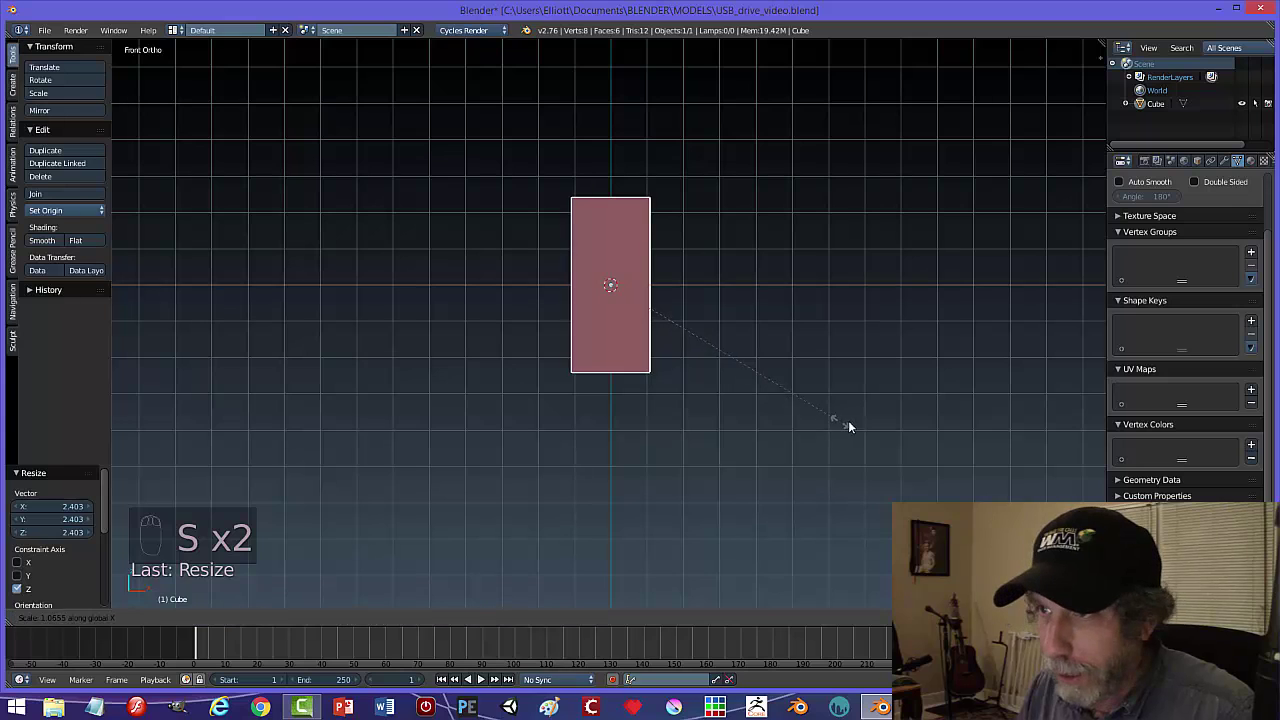
click(868, 427)
key(s)
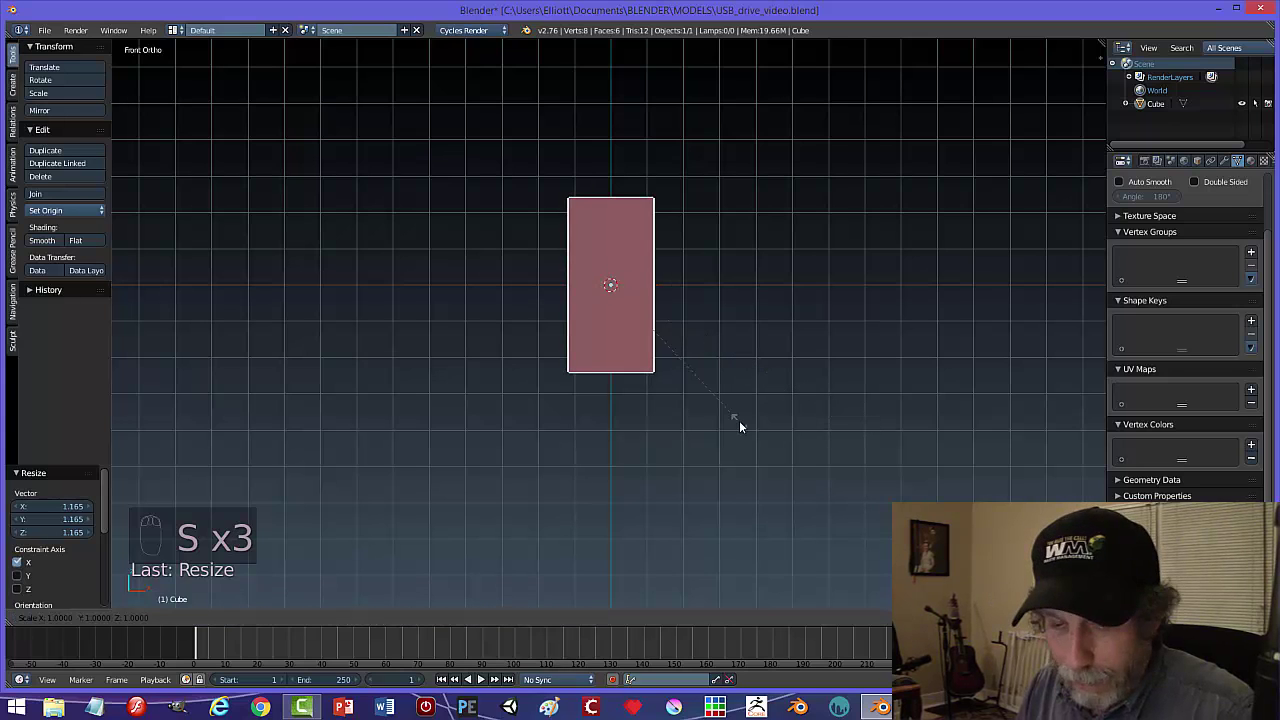
key(z)
click(783, 386)
- Thin the block along Y by a factor of about 0.69
middle_drag(783, 386, 737, 380)
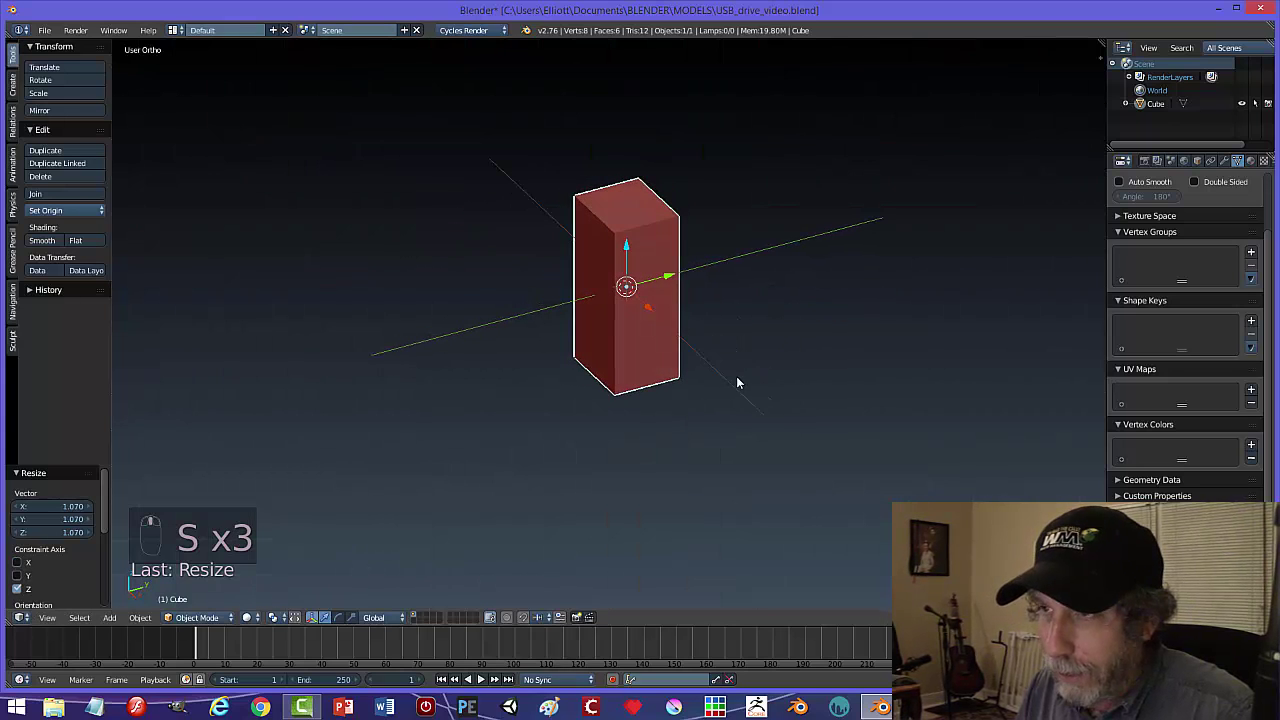
key(s)
key(y)
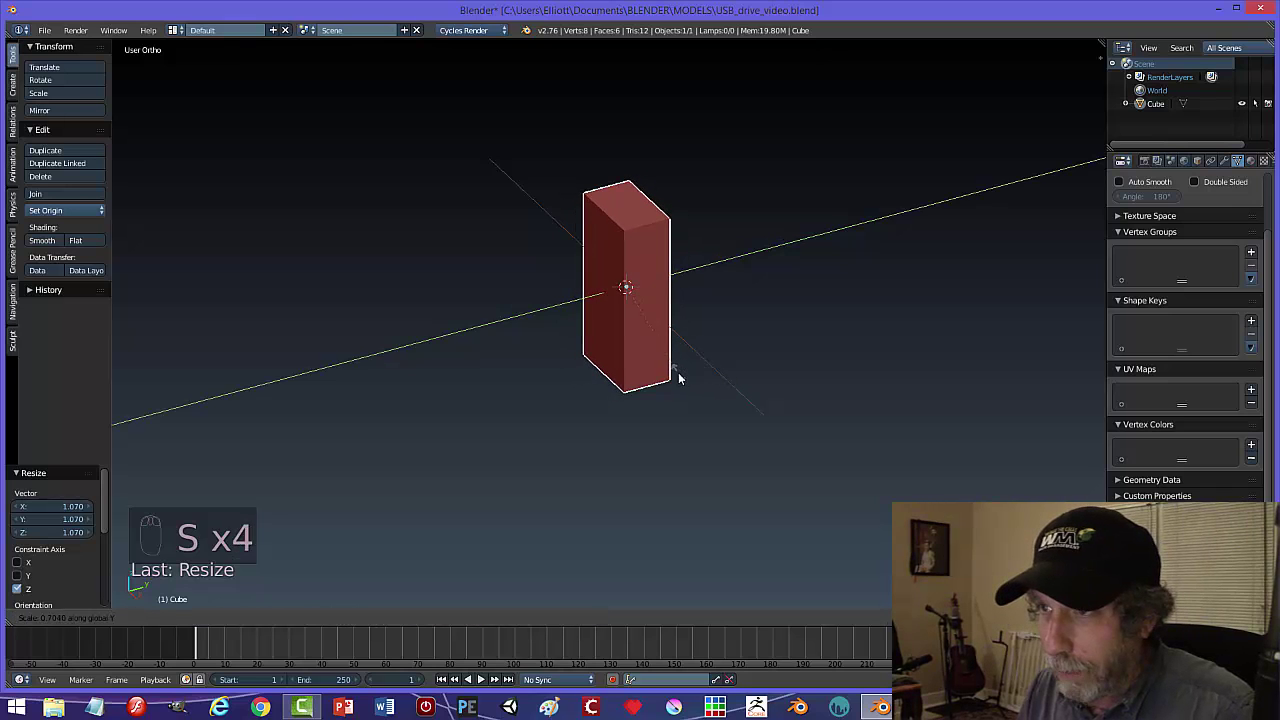
click(642, 372)
middle_drag(642, 372, 731, 340)
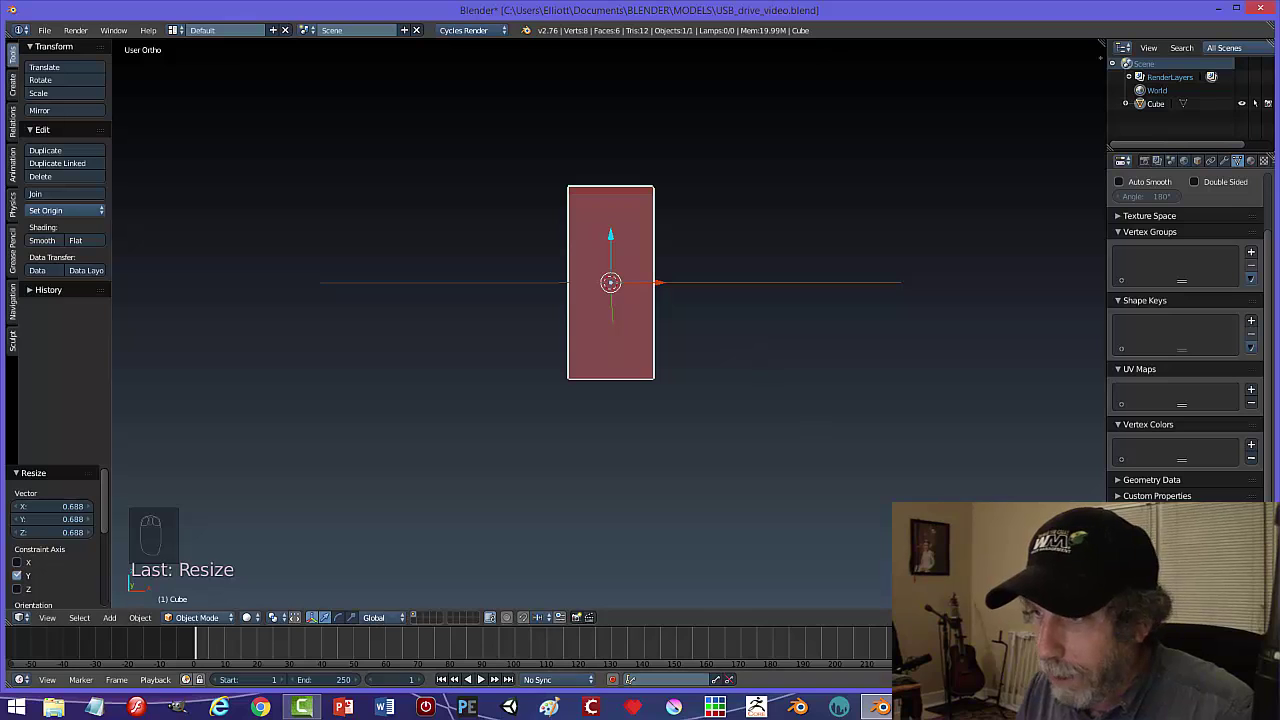
- Check the USB_DriveA reference image and scale the block in Blender along Y by a further 0.94
click(920, 706)
click(920, 635)
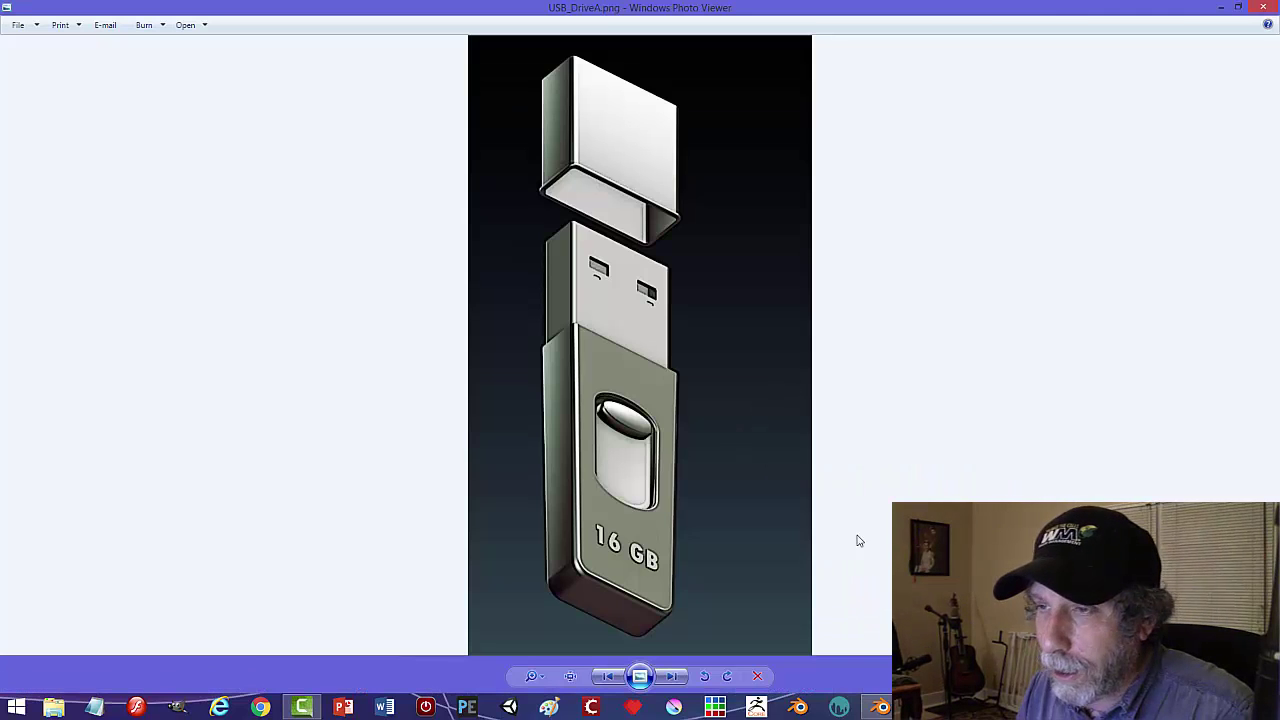
click(880, 707)
middle_drag(756, 480, 670, 450)
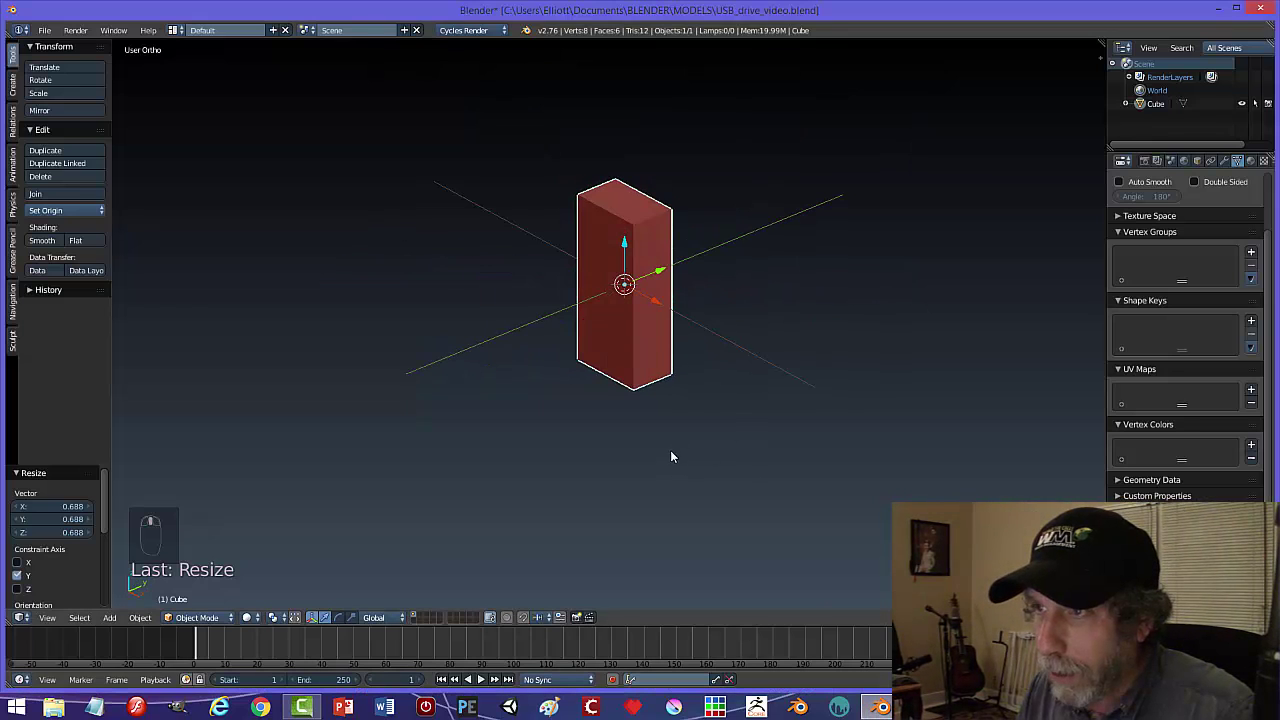
key(s)
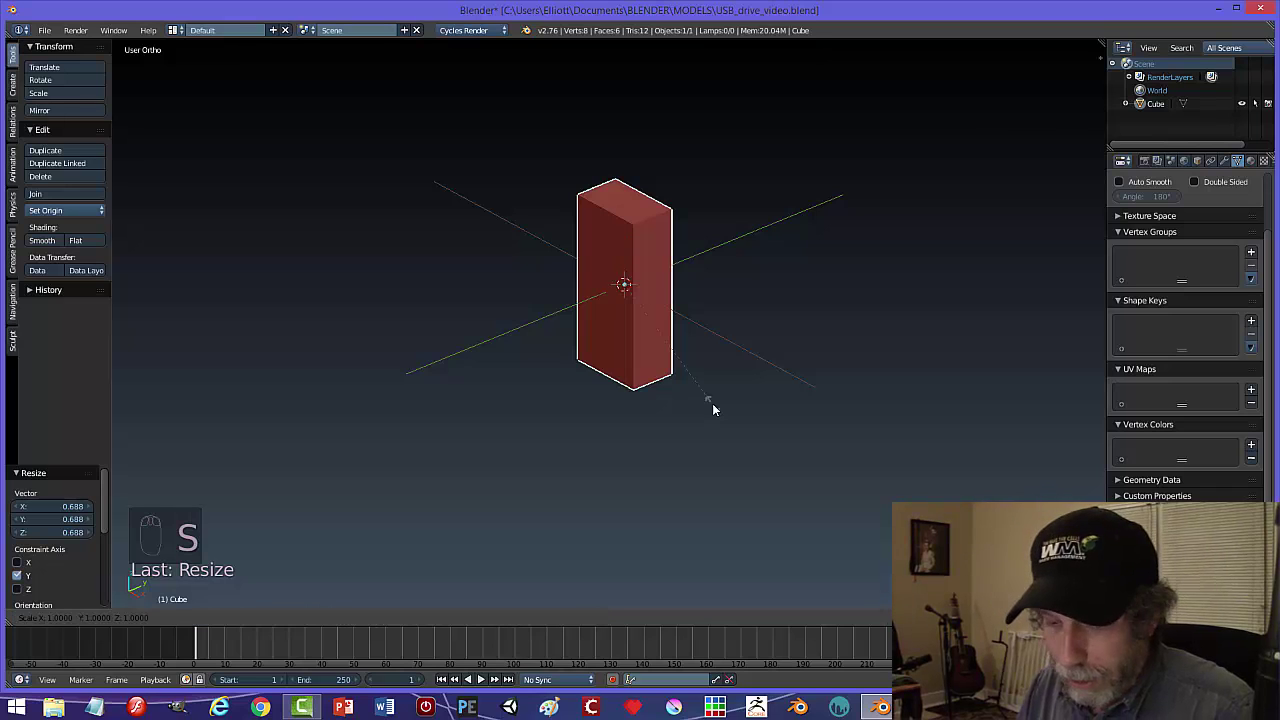
key(y)
click(699, 408)
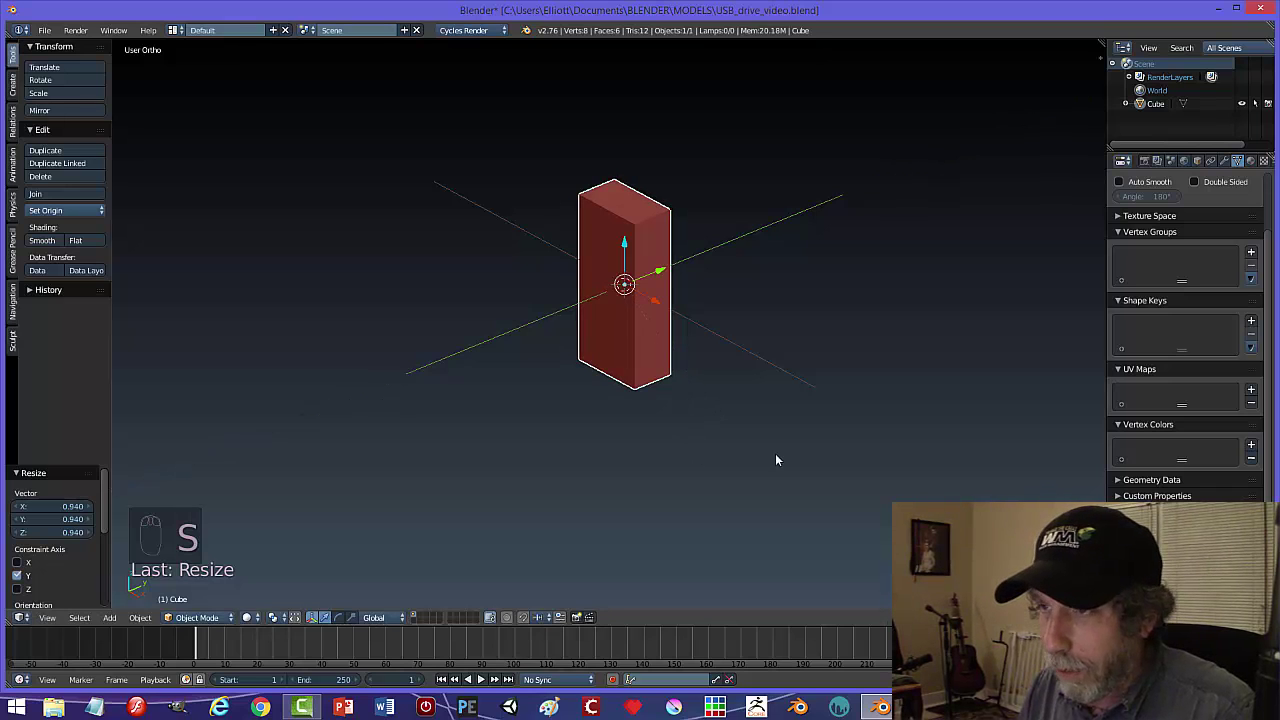
- Compare the block with the USB_DriveA reference image and apply the block's scale in Blender
middle_drag(775, 460, 826, 434)
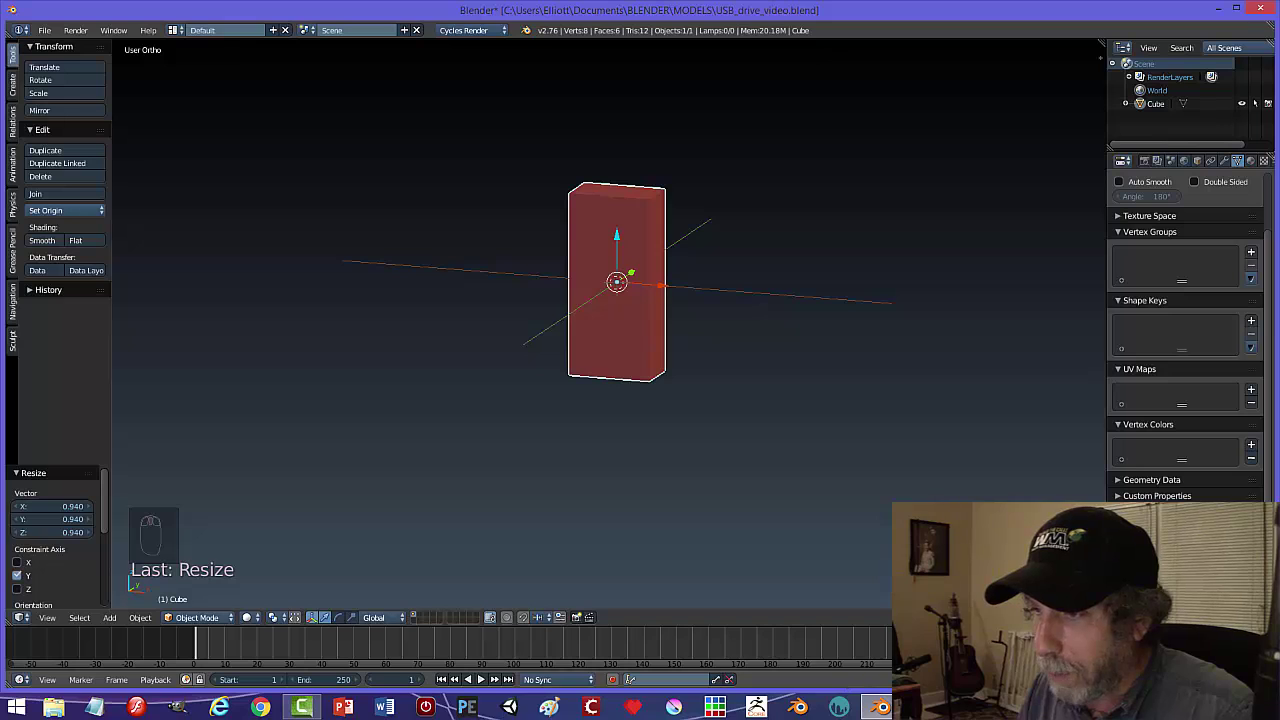
click(922, 706)
click(776, 638)
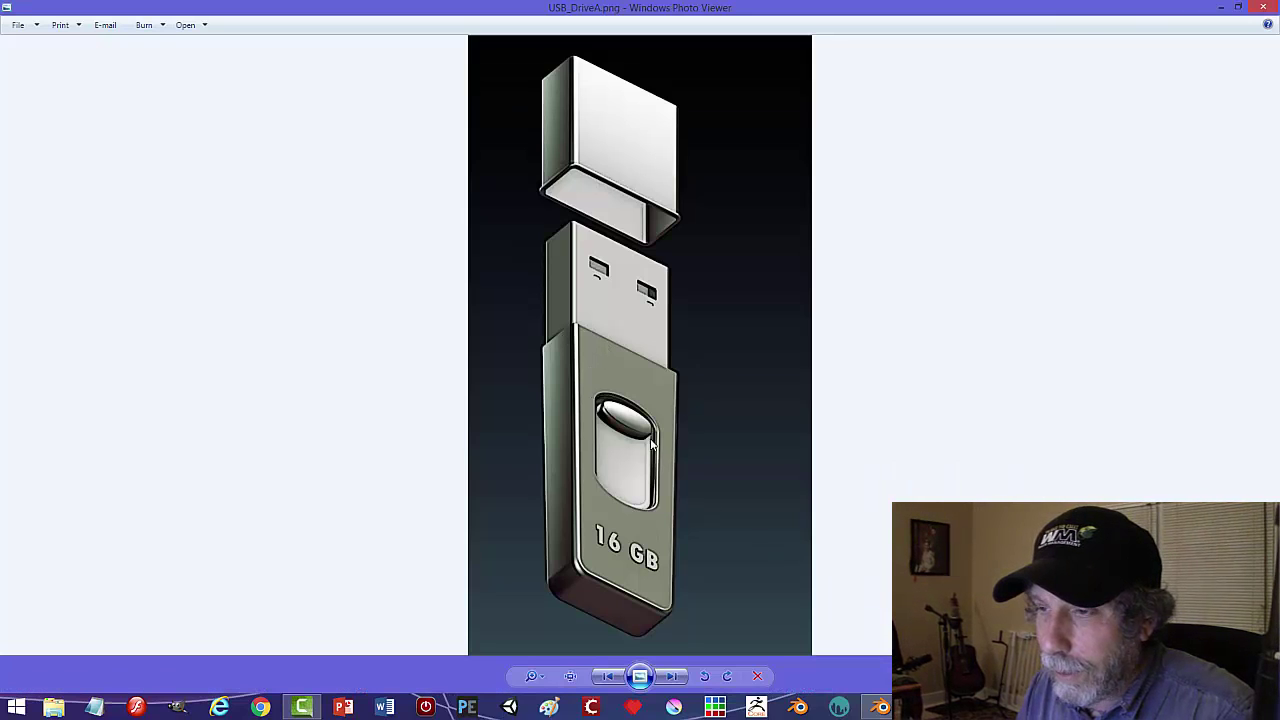
click(880, 707)
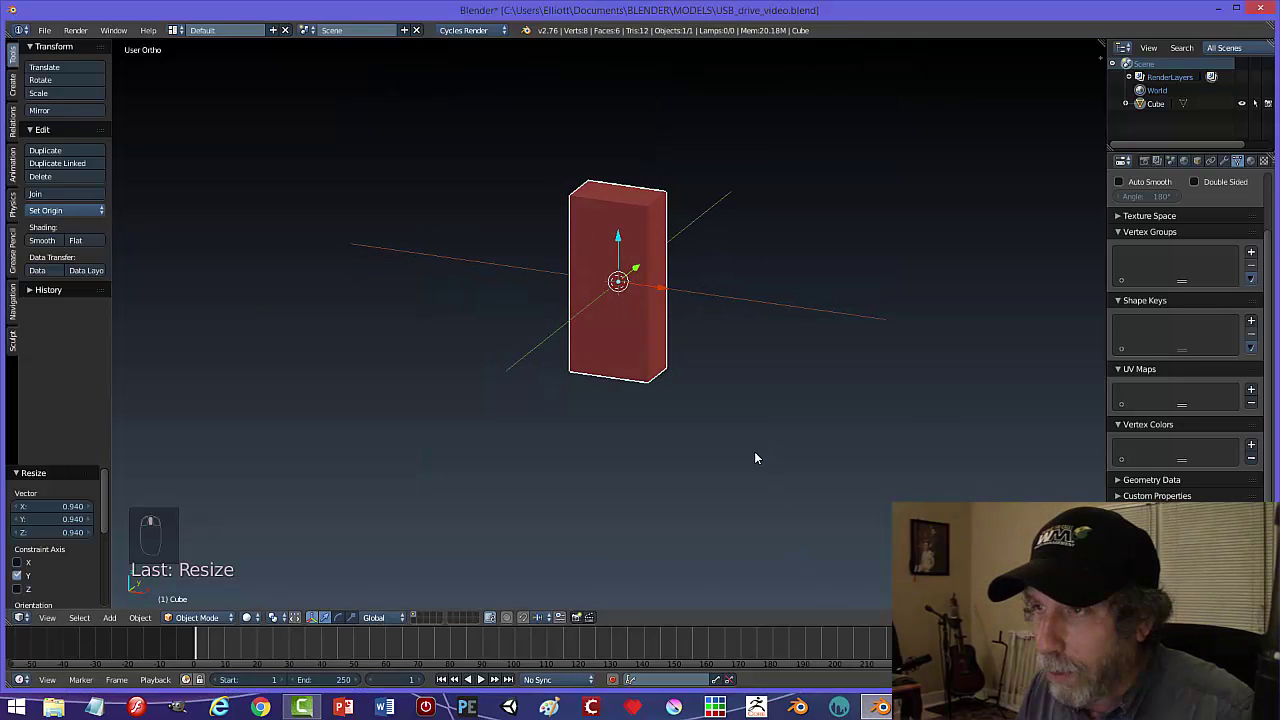
click(140, 617)
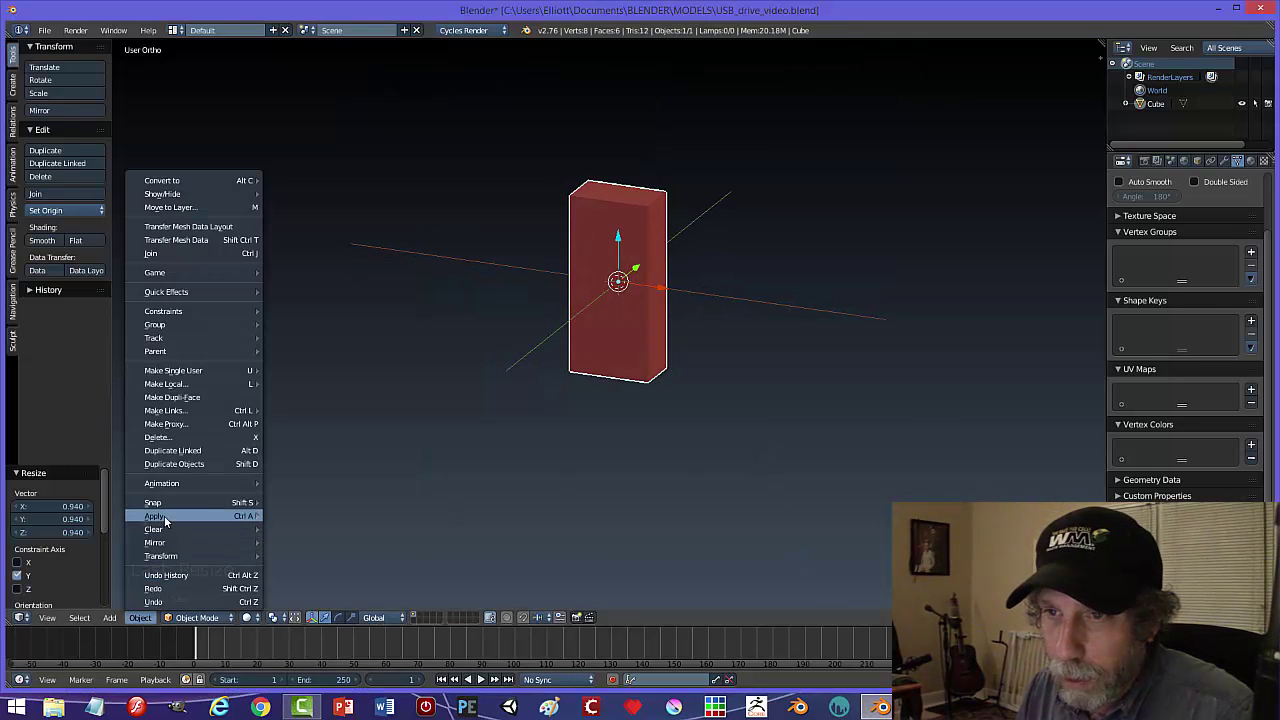
mouse_move(215, 516)
click(292, 542)
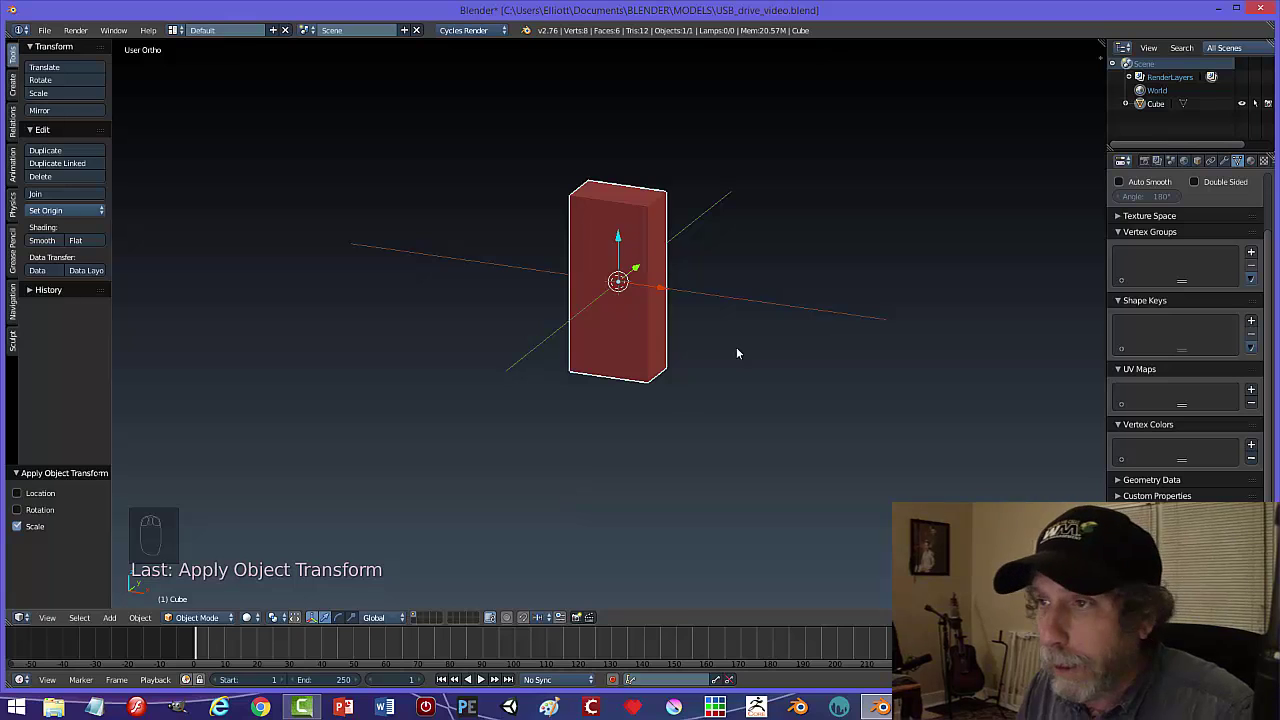
- Enter Edit Mode on the block with nothing selected and switch to edge selection
key(Tab)
click(815, 348)
key(a)
key(a)
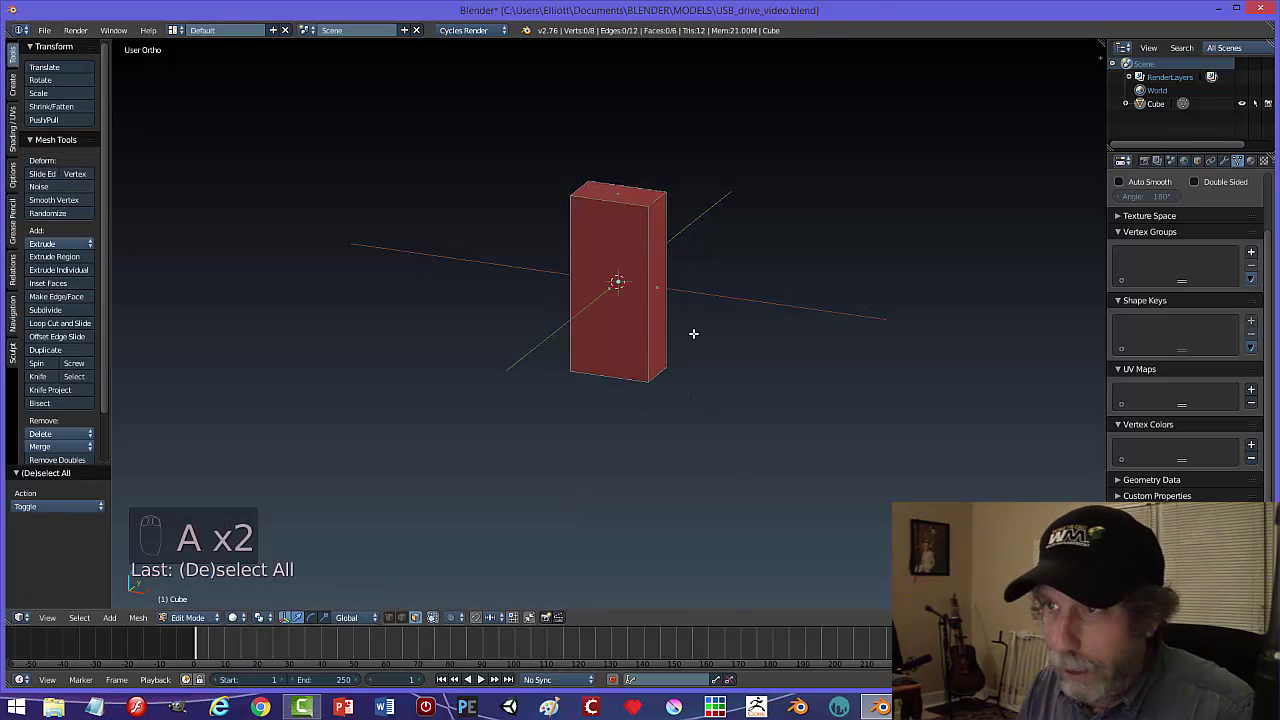
key(ctrl+Tab)
click(662, 331)
- Bevel the block's four vertical edges by about 0.224 with 4 segments and return to Object Mode
right_click(651, 256)
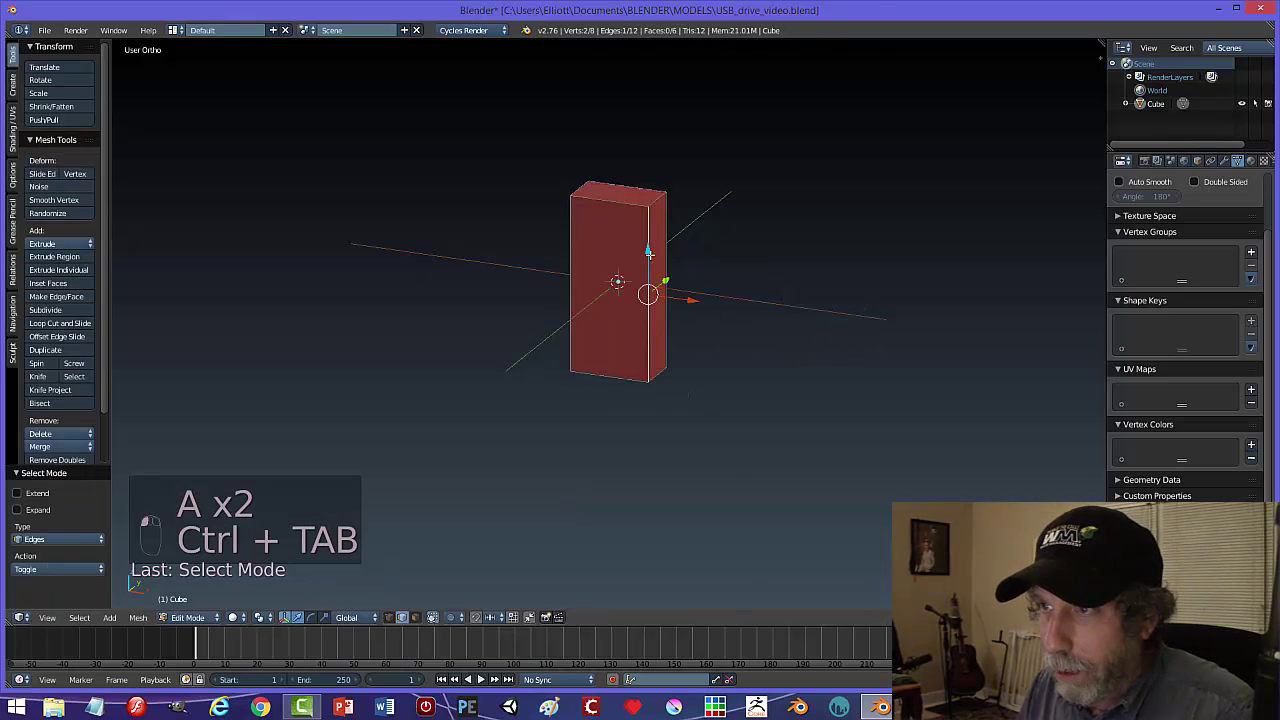
shift+right_click(575, 228)
middle_drag(741, 273, 824, 342)
shift+right_click(664, 250)
shift+right_click(670, 255)
key(ctrl+b)
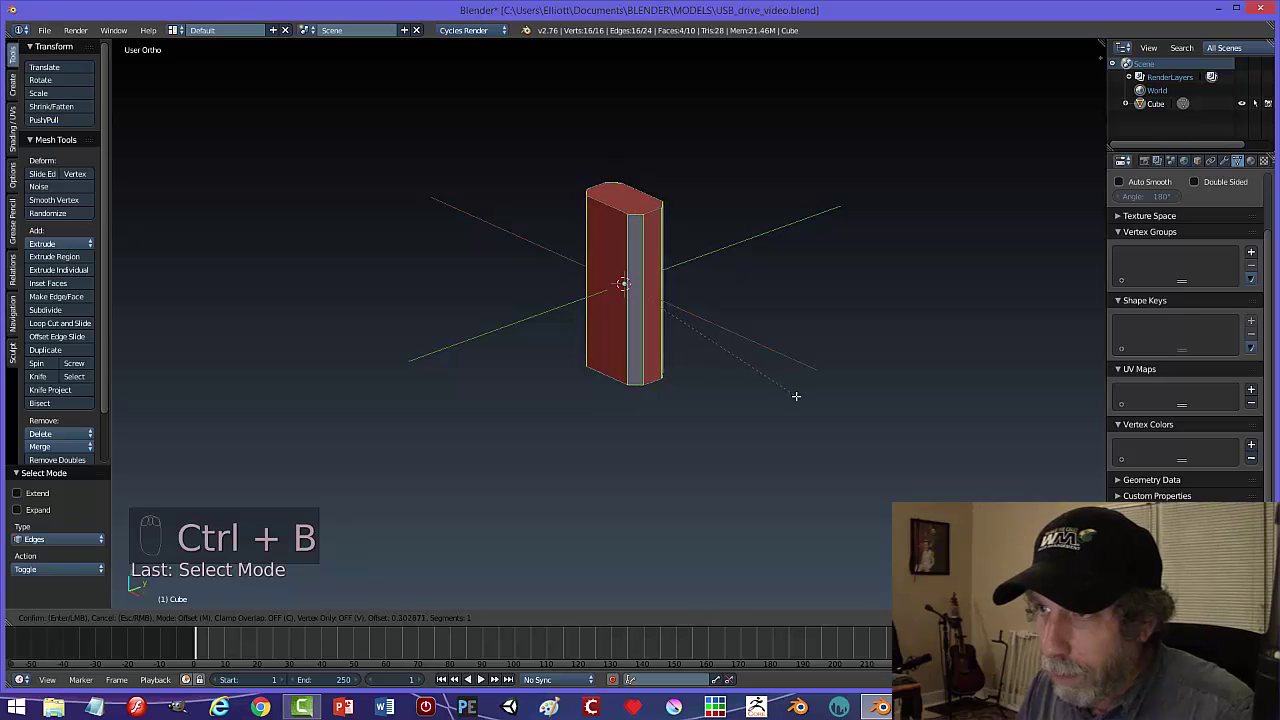
scroll(796, 392, up, 2)
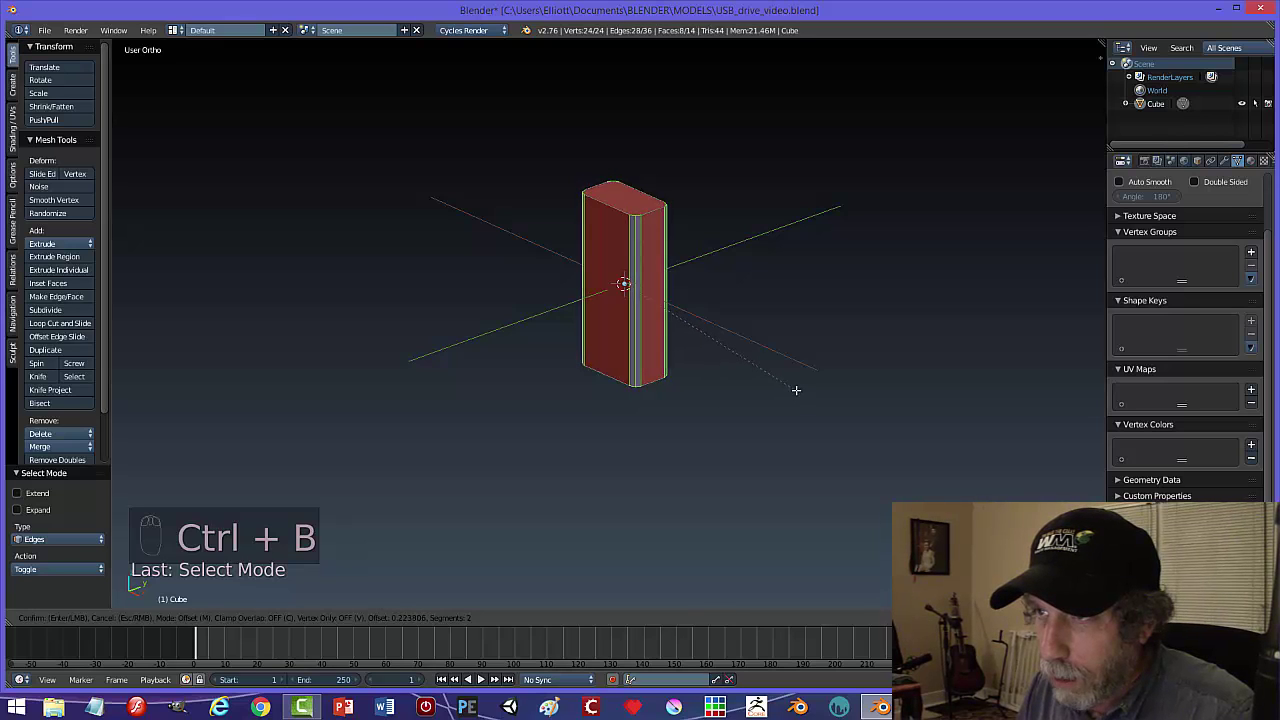
scroll(796, 390, up, 1)
click(796, 390)
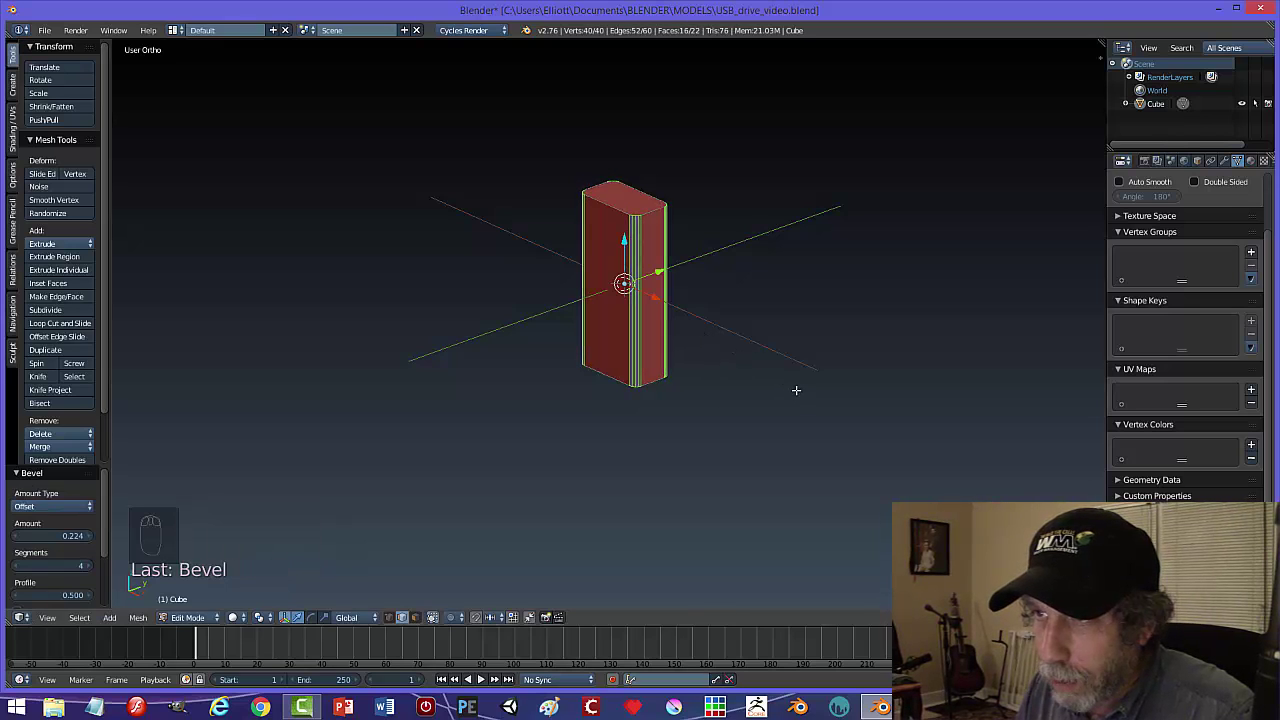
key(a)
key(Tab)
middle_drag(762, 398, 806, 366)
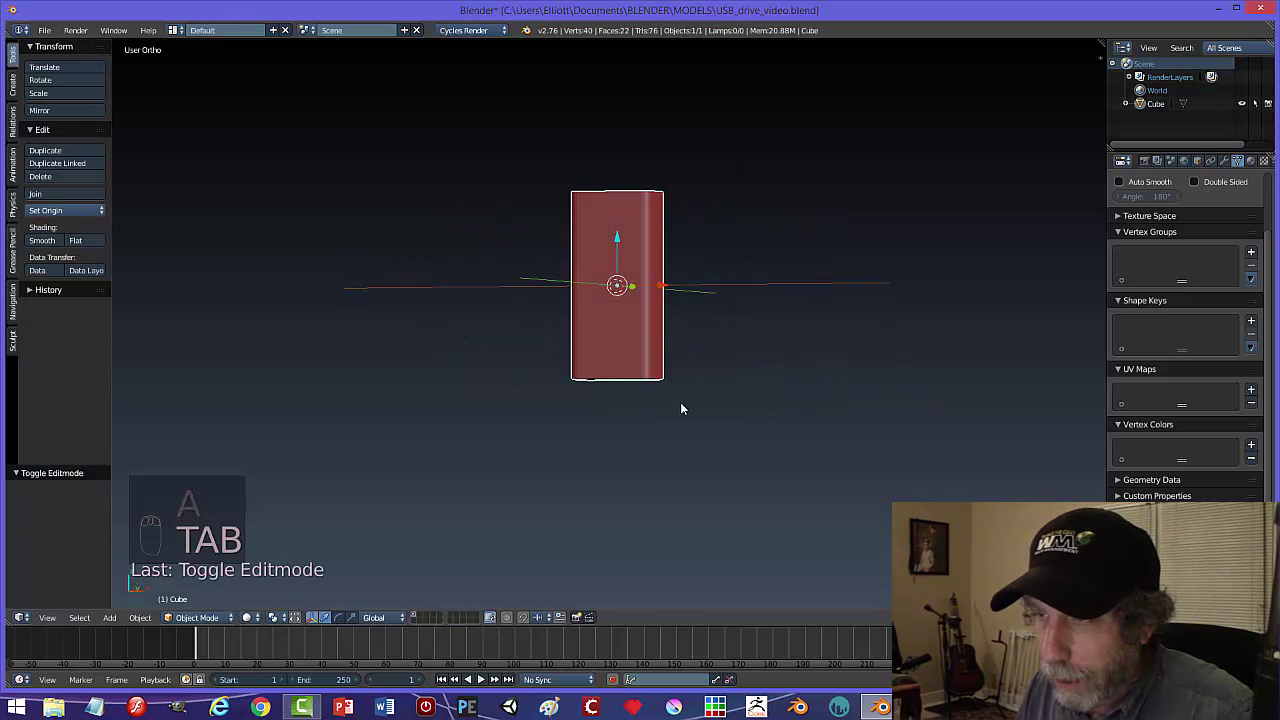
- Bevel the block's top and bottom perimeter edges by about 0.088 with several segments and return to Object Mode
scroll(672, 405, up, 2)
key(Tab)
click(851, 403)
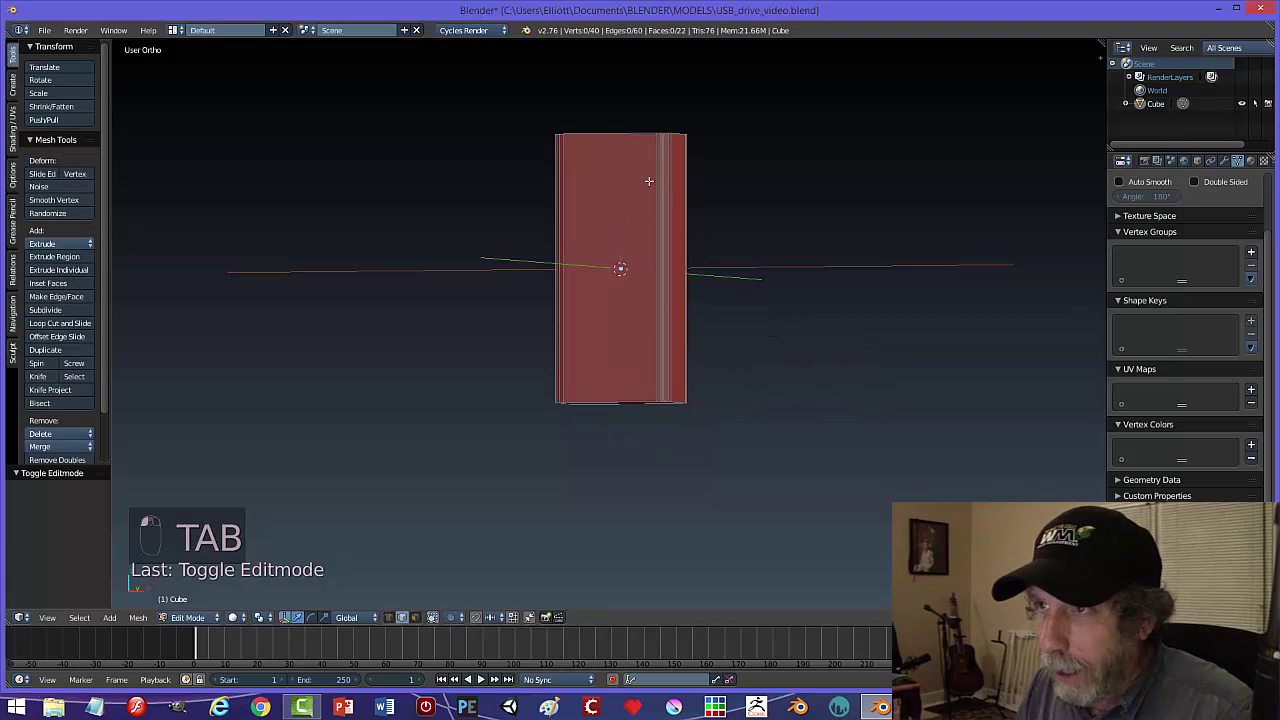
click(632, 133)
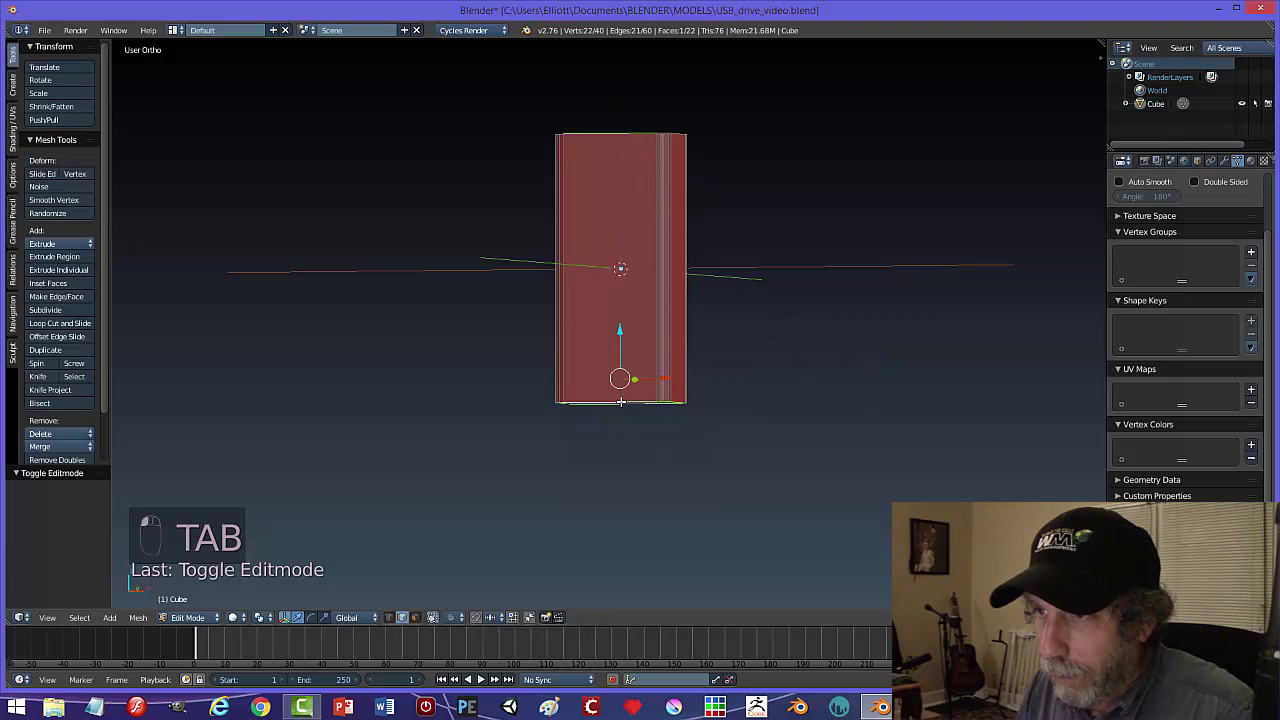
middle_drag(770, 368, 757, 396)
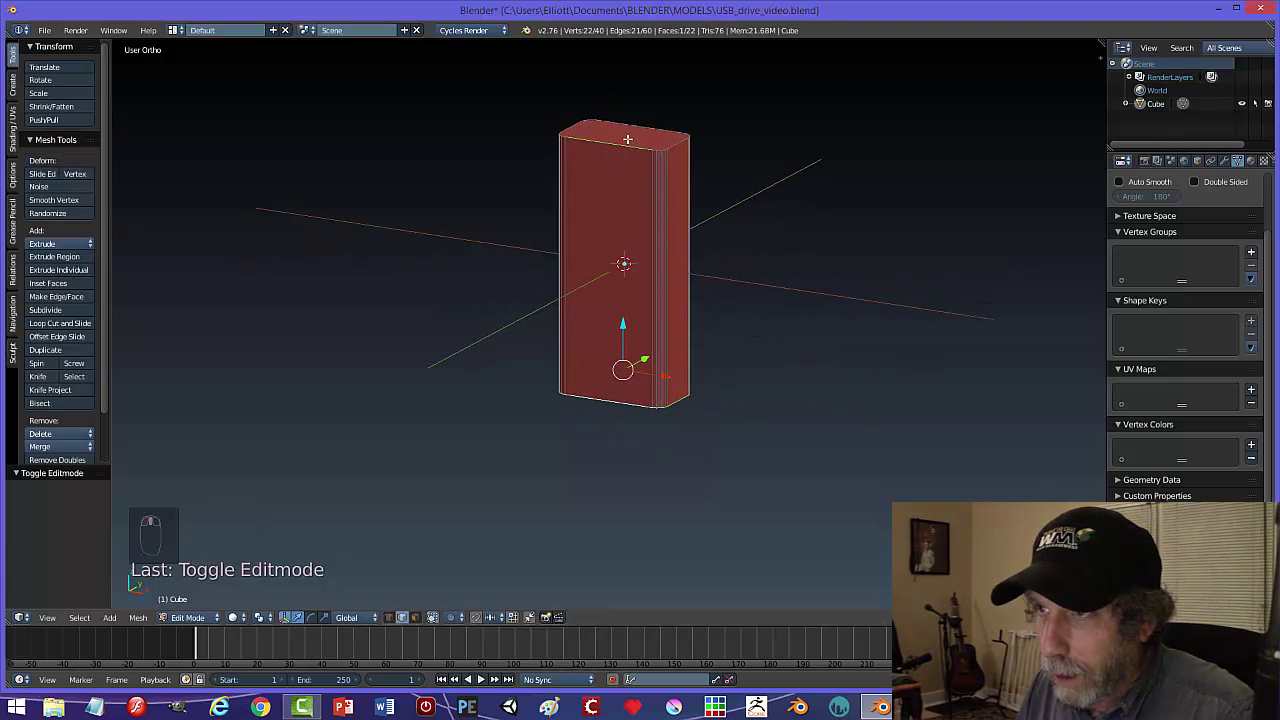
shift+click(669, 145)
middle_drag(641, 407, 738, 378)
key(ctrl+b)
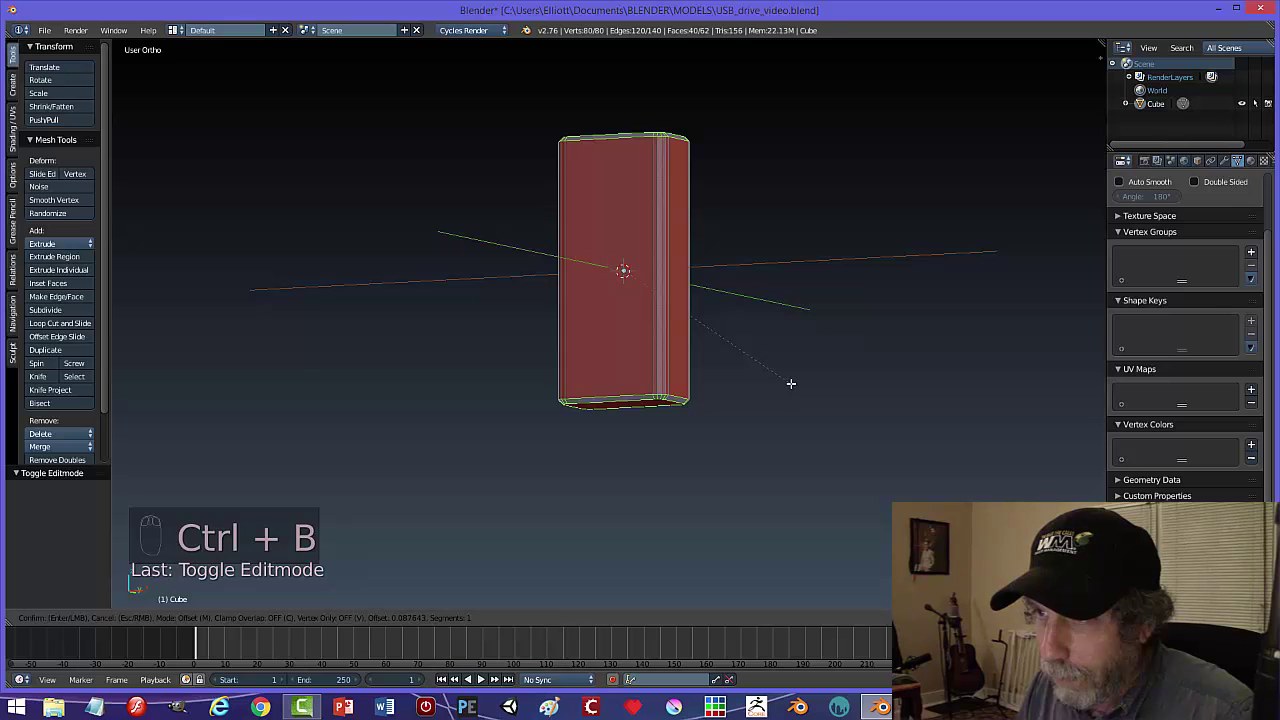
click(790, 383)
key(a)
key(Tab)
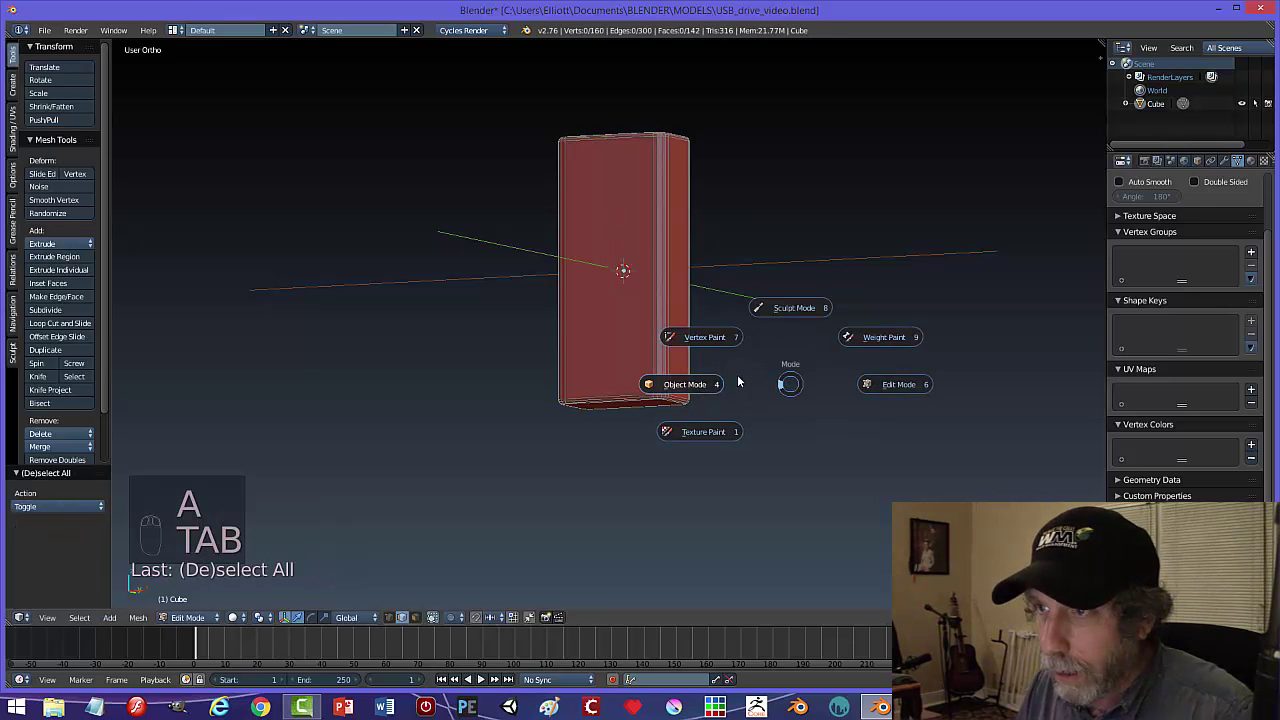
click(738, 381)
- Snap the 3D cursor to the centre of the block's large front face and return to Object Mode
middle_drag(738, 381, 780, 374)
key(Tab)
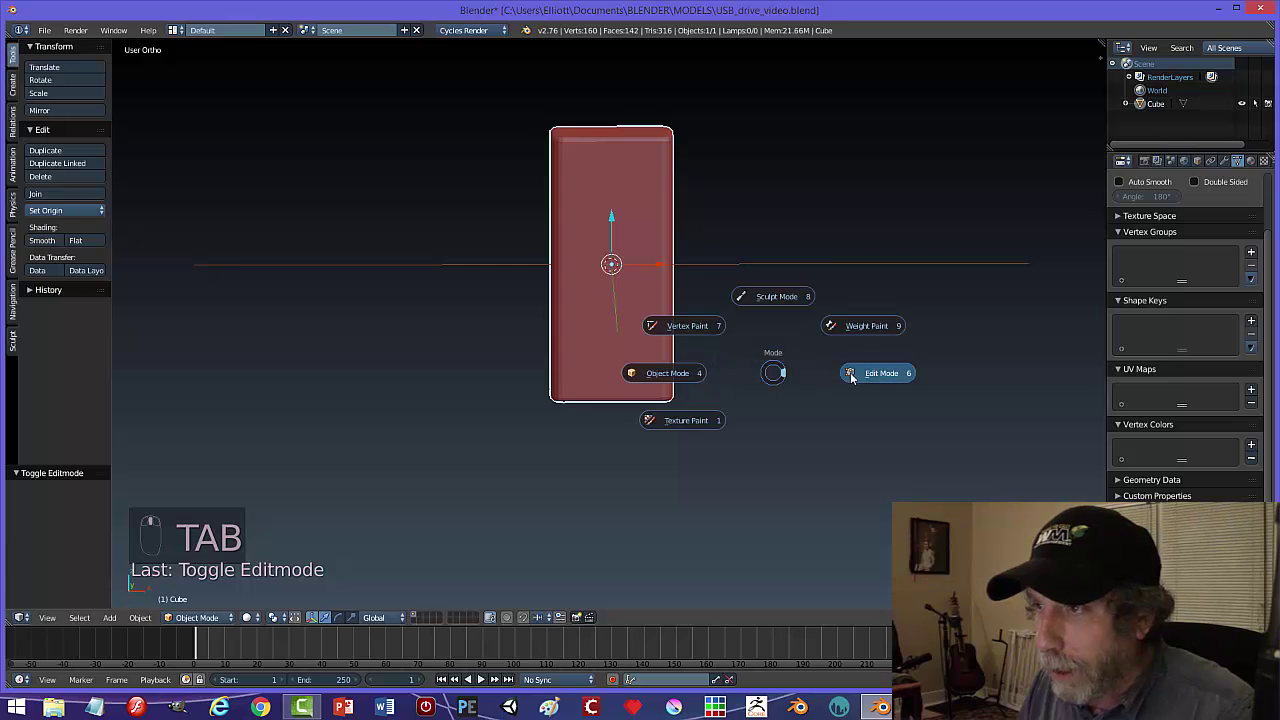
click(851, 375)
key(ctrl+Tab)
click(697, 365)
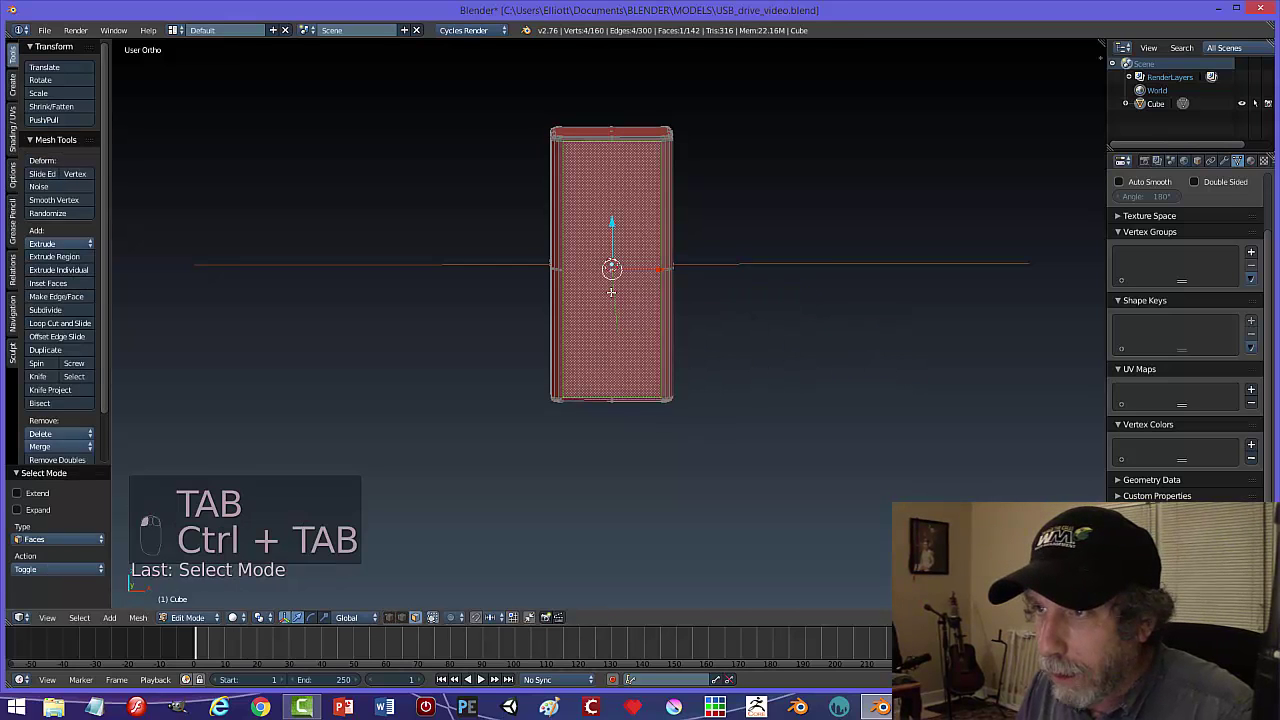
key(shift+a)
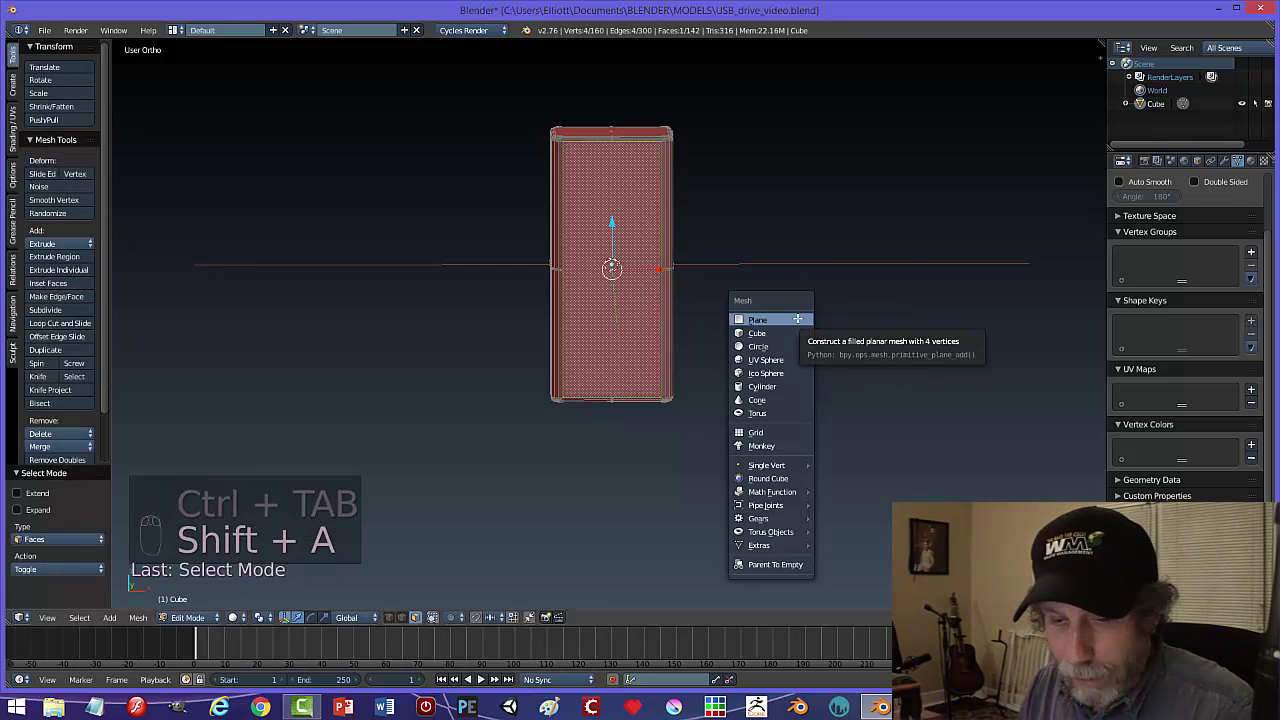
key(Escape)
key(shift+s)
key(shift+s)
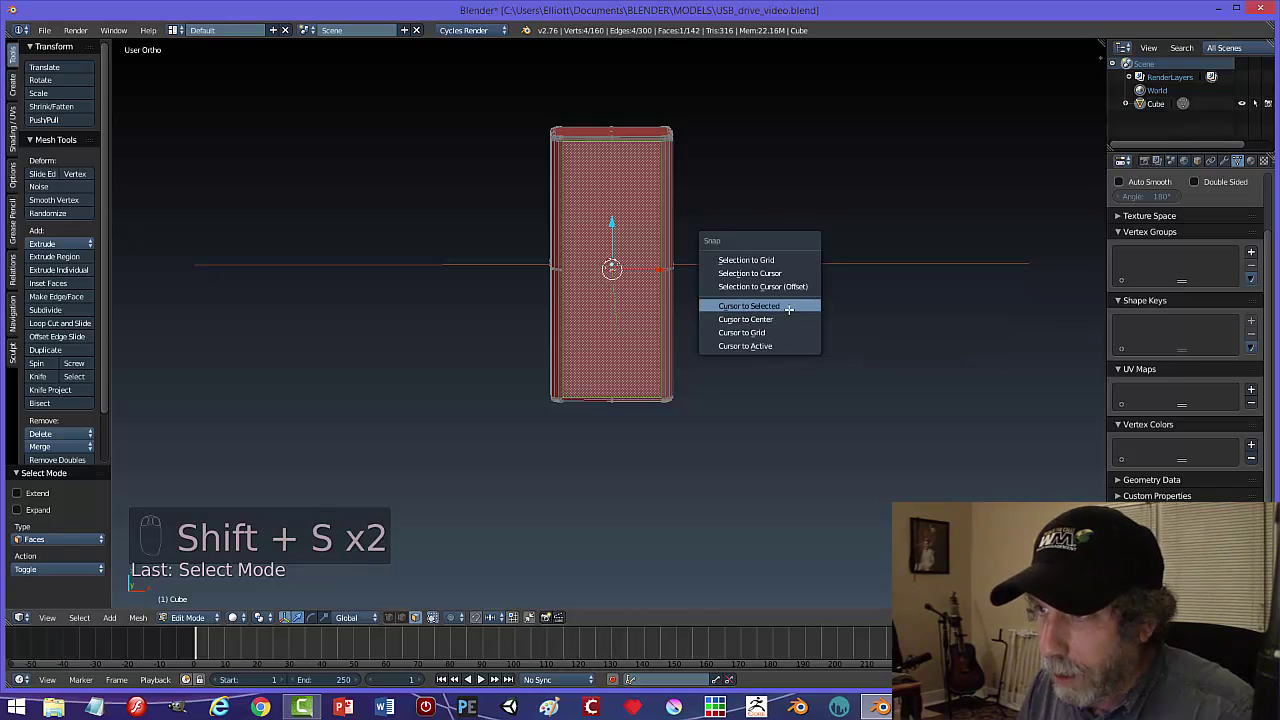
click(790, 311)
key(a)
key(Tab)
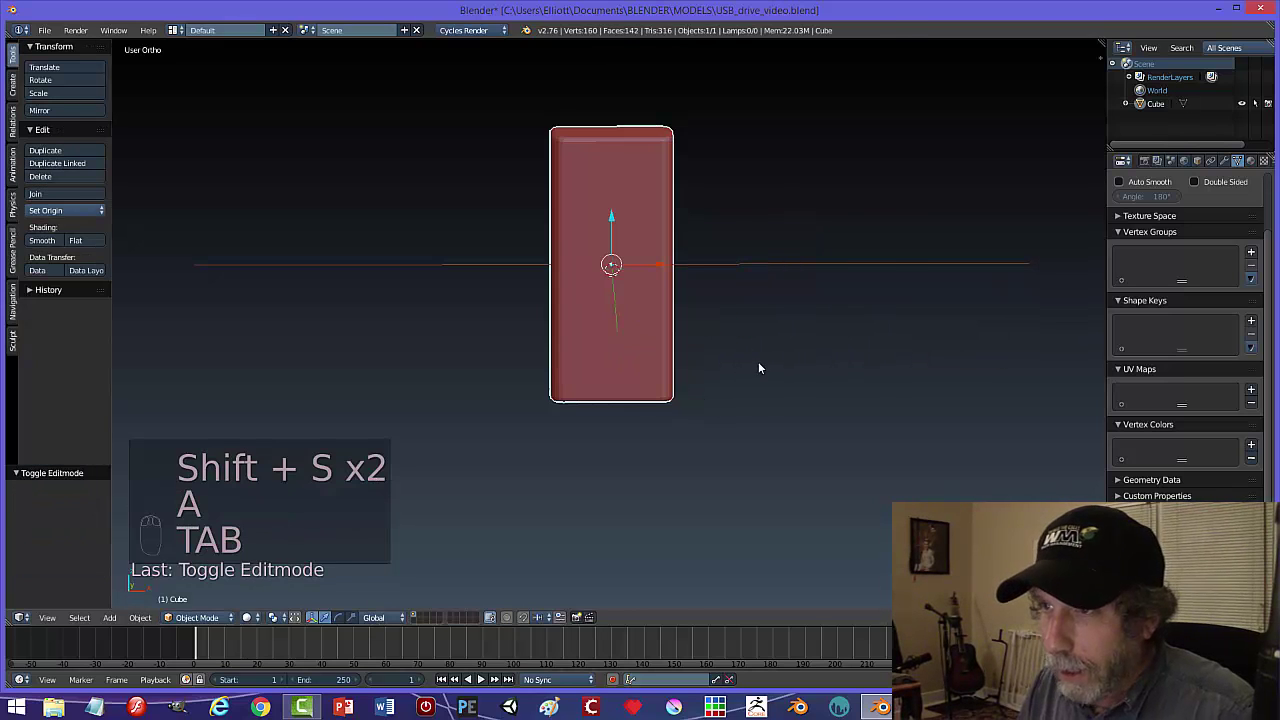
- Check the USB_DriveC reference image and add a 32-vertex mesh circle with radius 1 at the 3D cursor
mouse_move(798, 707)
click(803, 648)
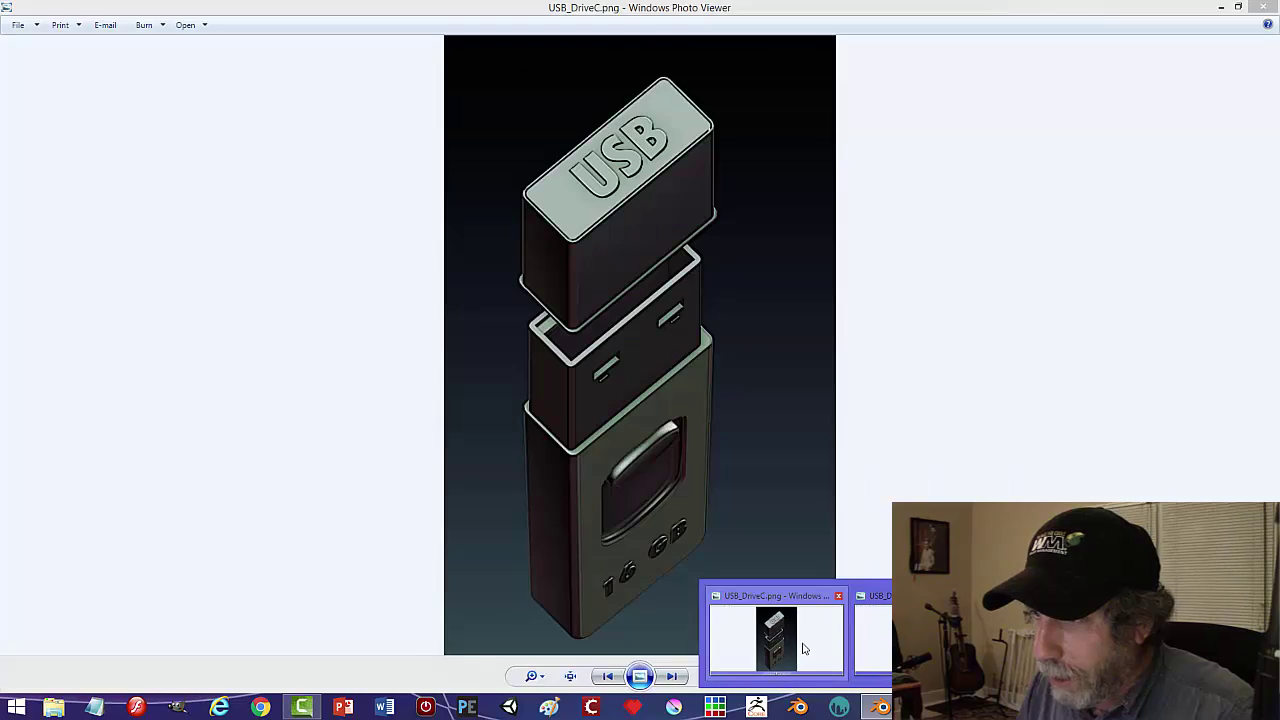
click(880, 707)
middle_drag(789, 534, 783, 508)
key(shift+a)
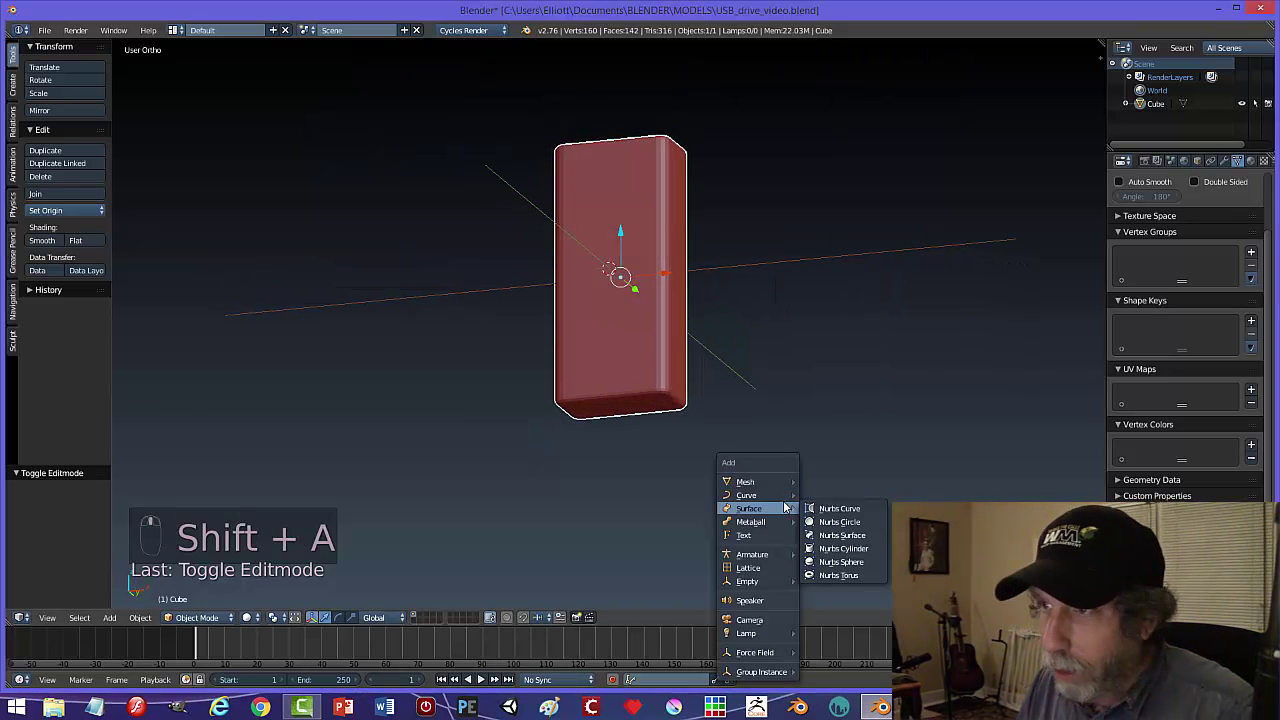
mouse_move(760, 482)
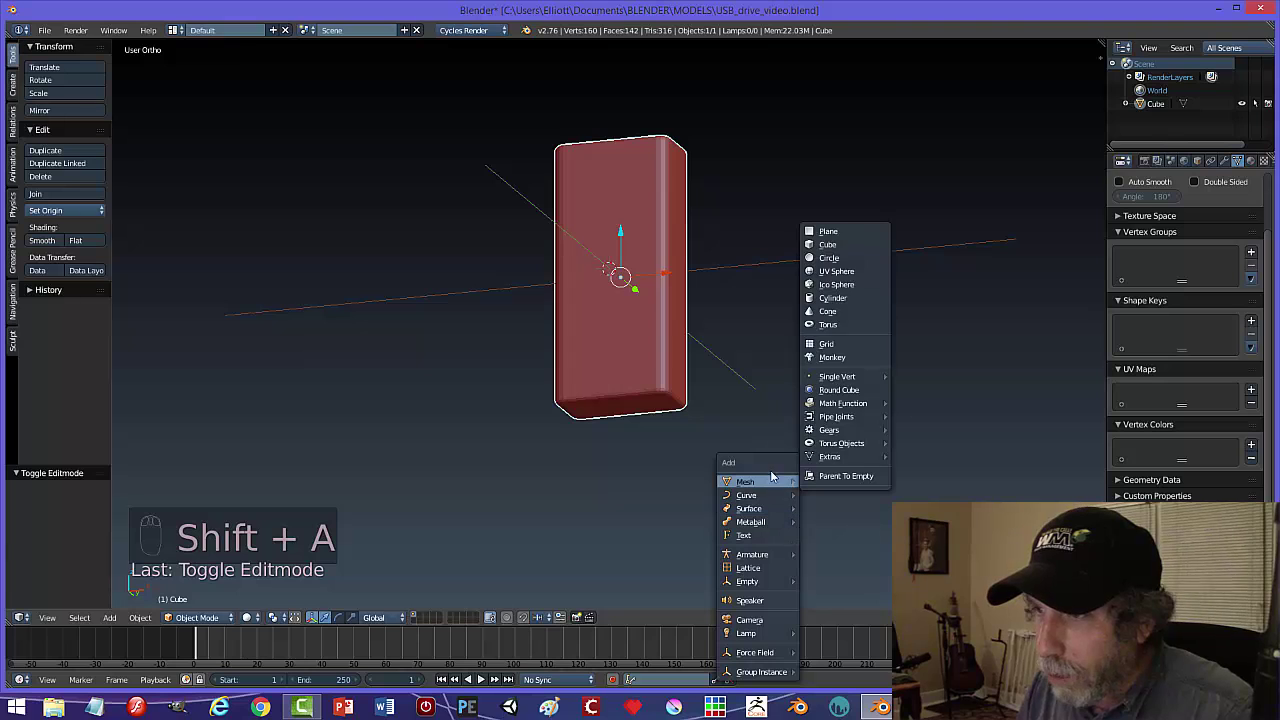
click(859, 258)
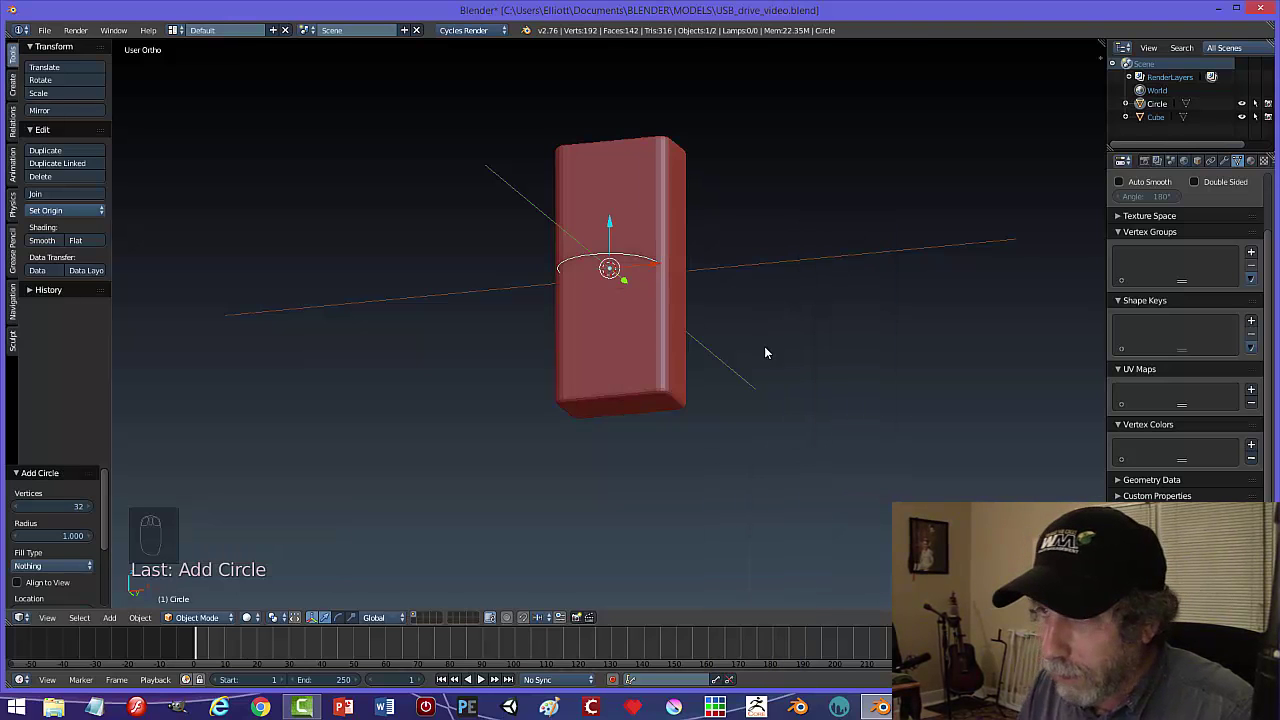
- Rotate the circle 90° about the X axis so it stands parallel to the block's front face
middle_drag(766, 350, 770, 398)
text(rx)
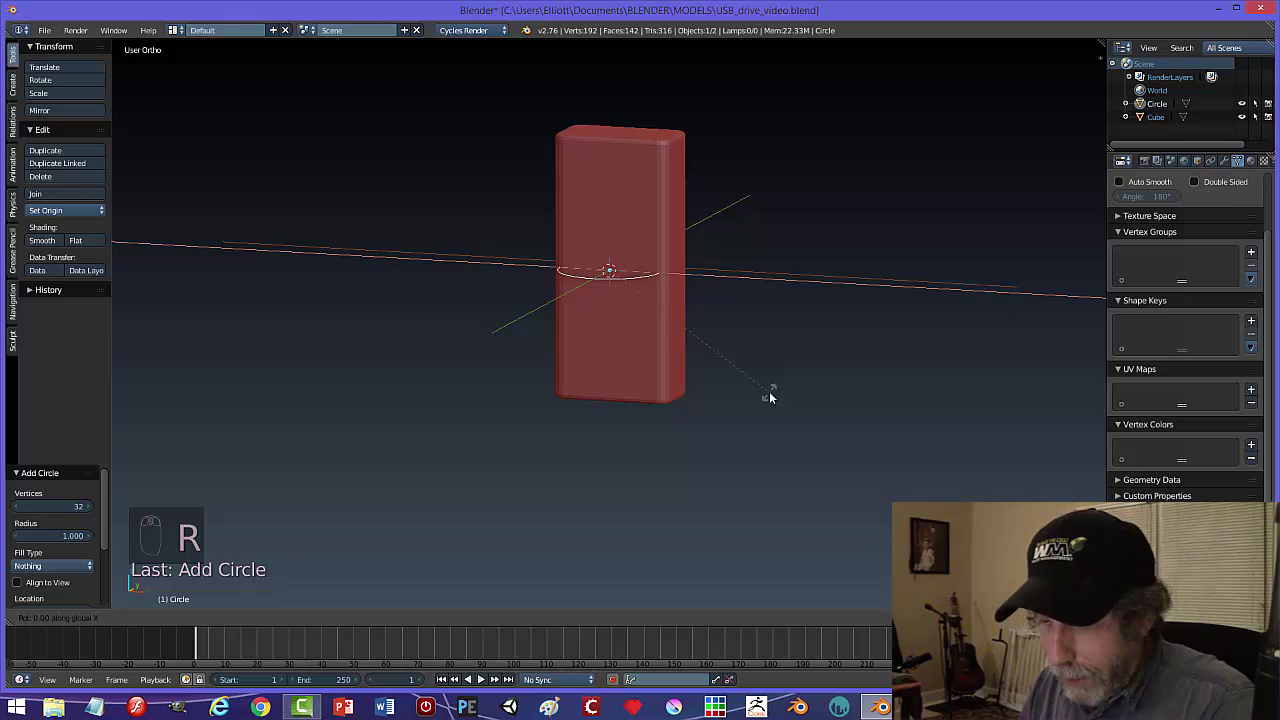
text(90)
key(Return)
- Scale the circle by about 0.876 and again by 0.915, and raise it about 0.658 along Z
key(s)
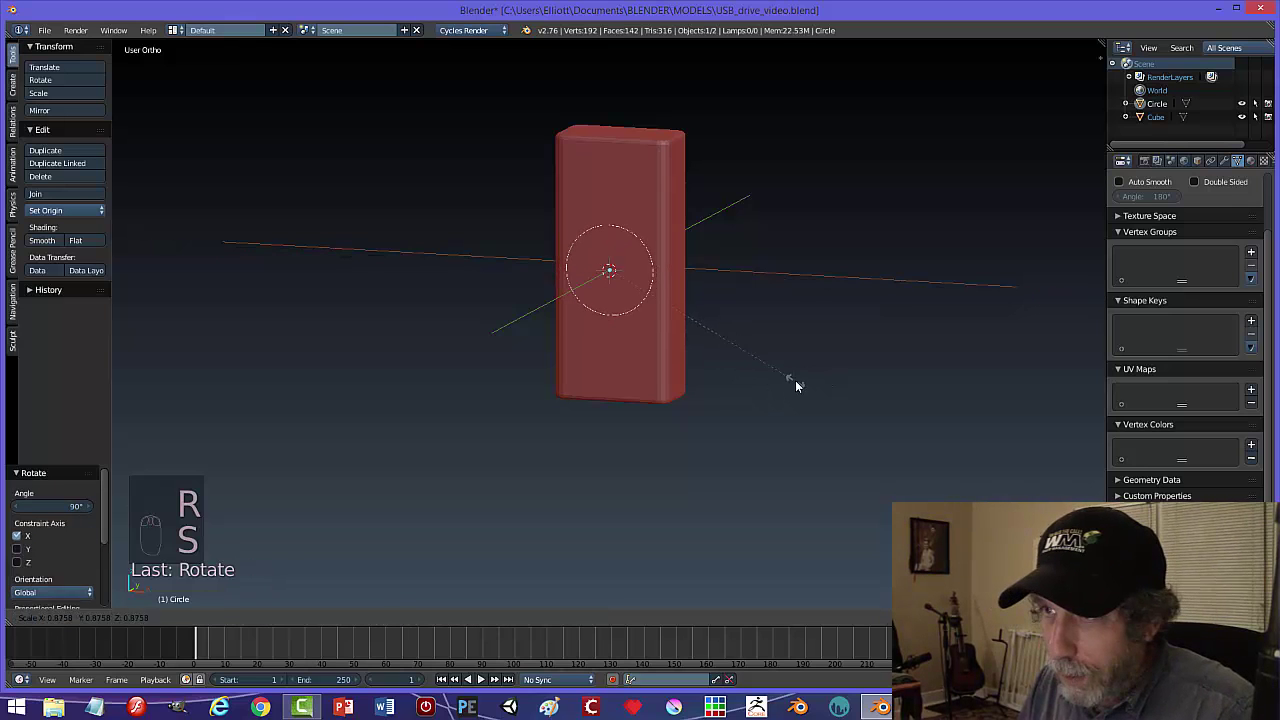
click(795, 380)
middle_drag(717, 349, 806, 346)
key(s)
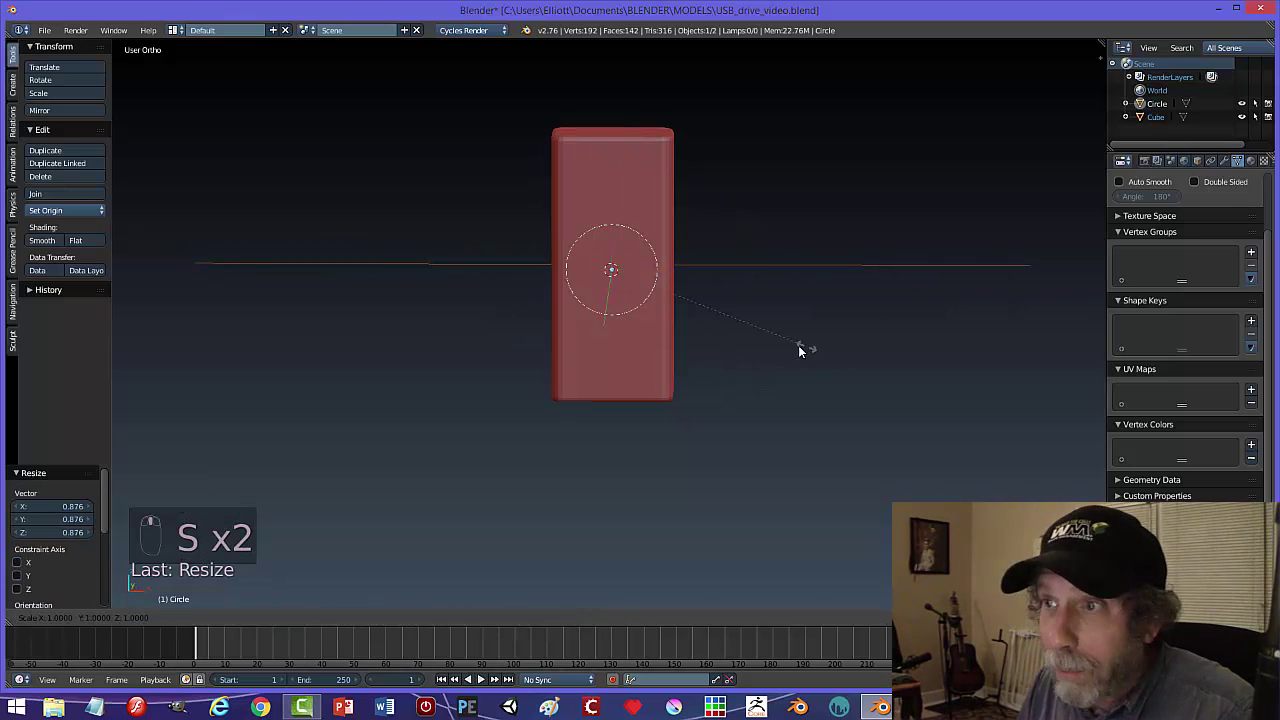
click(808, 369)
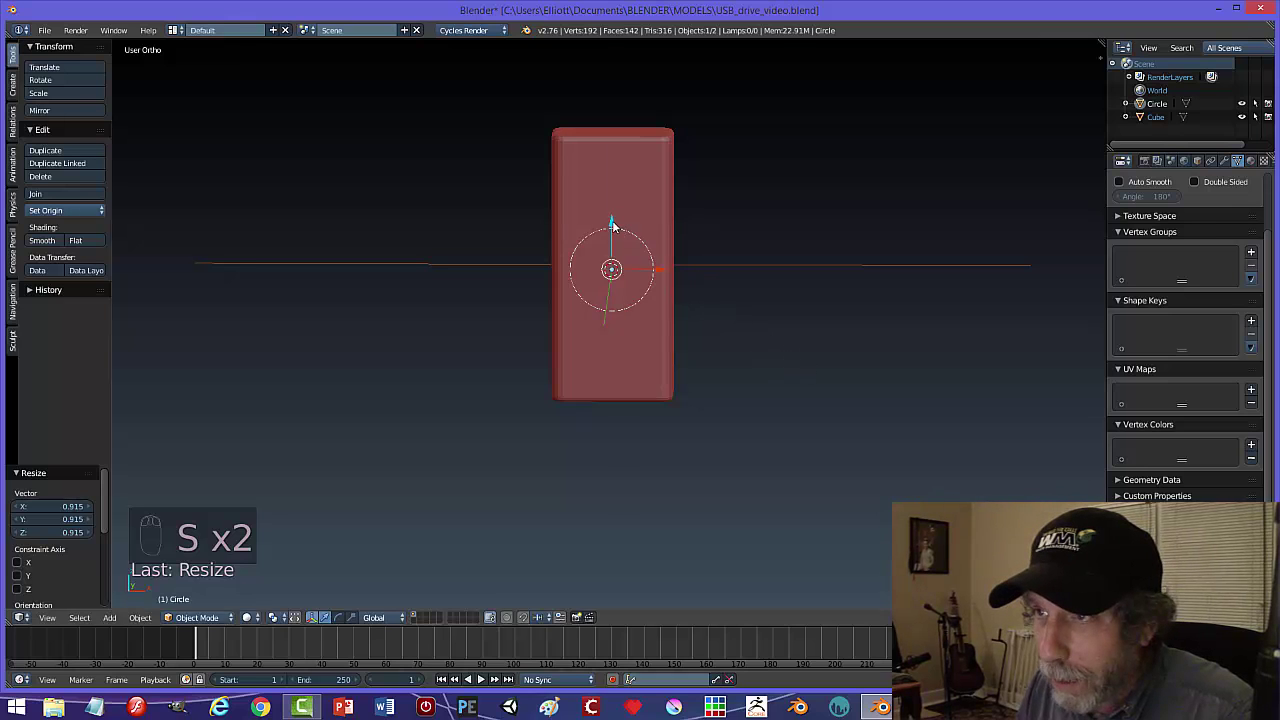
drag(613, 224, 626, 194)
- Enter Edit Mode on the circle in vertex selection and scale its vertices down slightly in front view
middle_drag(760, 295, 779, 314)
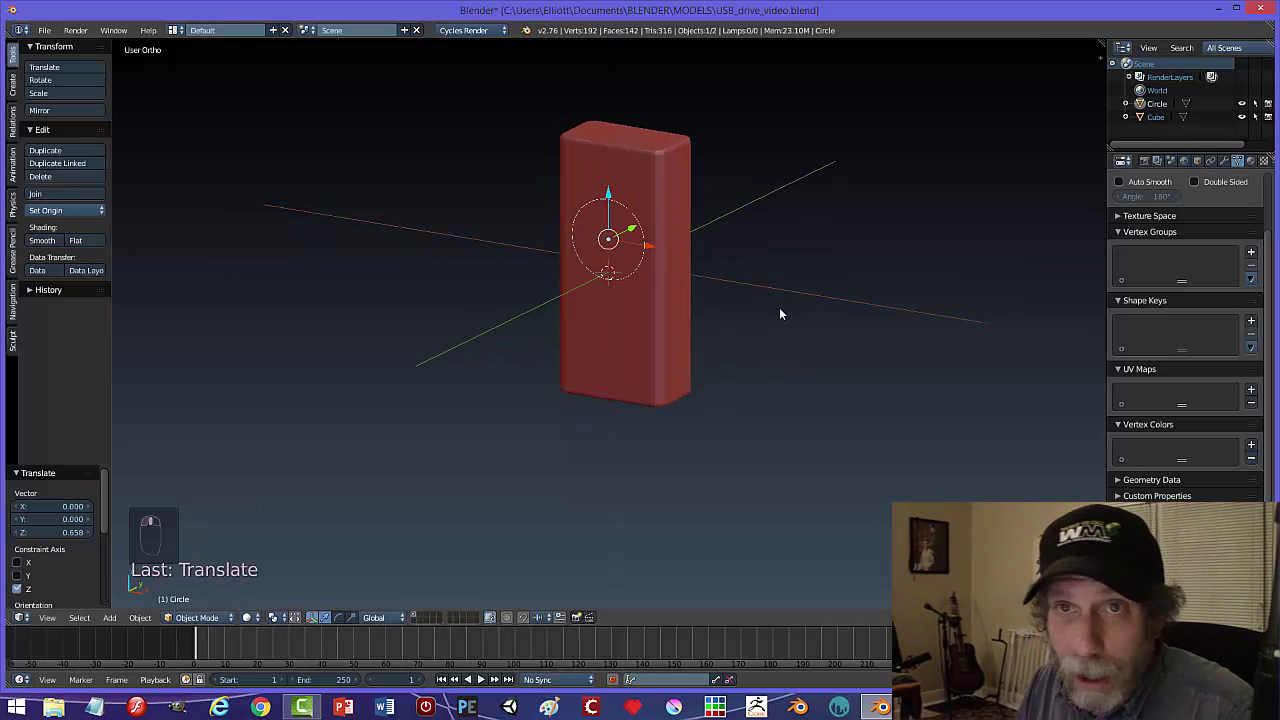
key(Tab)
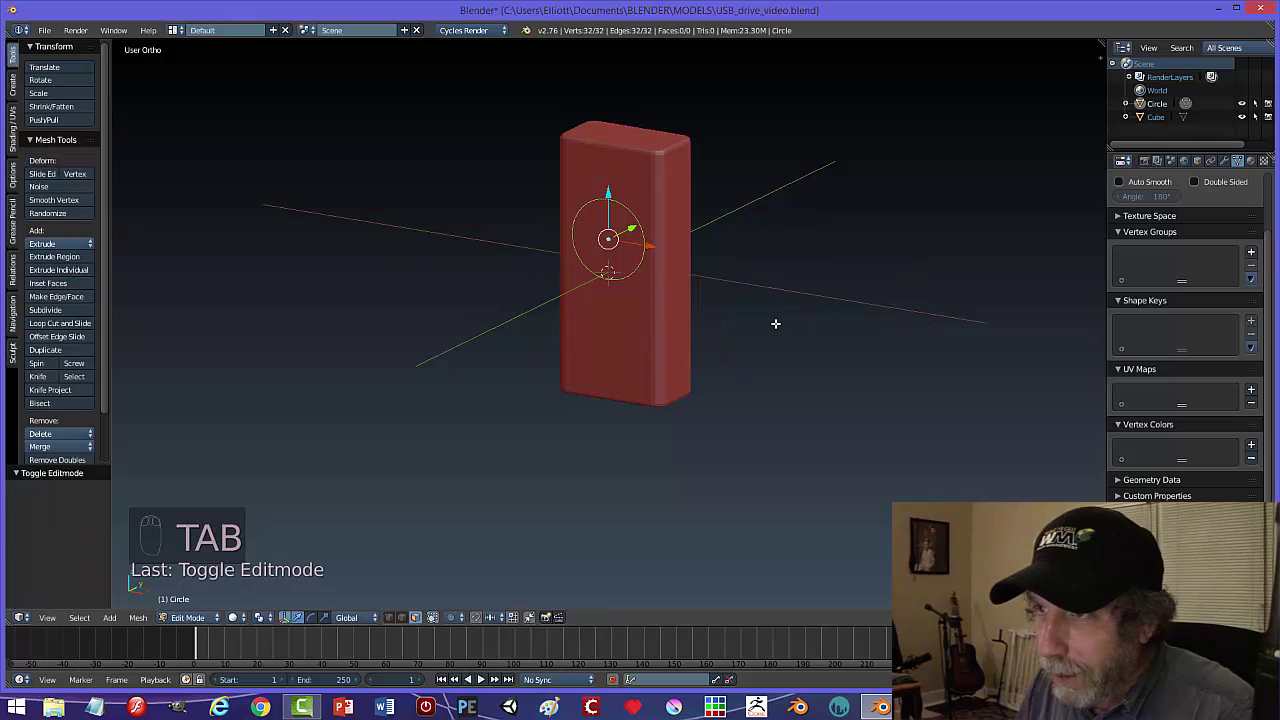
key(ctrl+Tab)
click(755, 311)
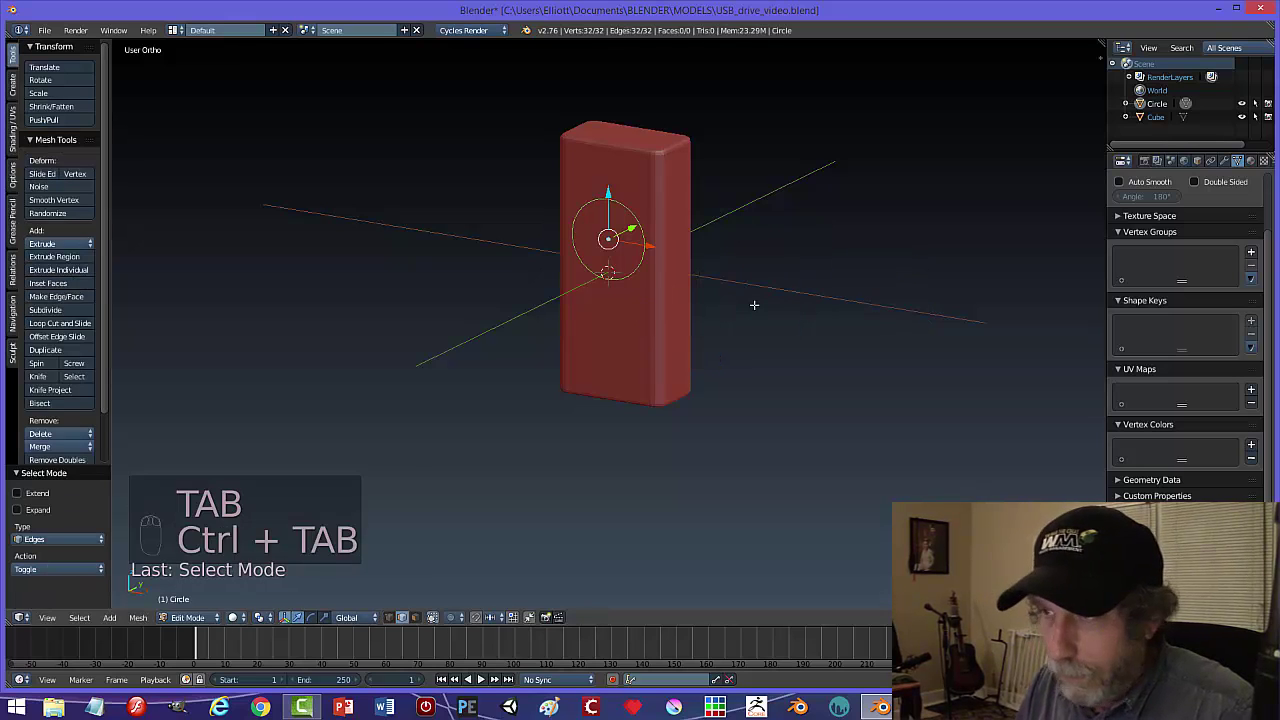
key(ctrl+Tab)
click(749, 292)
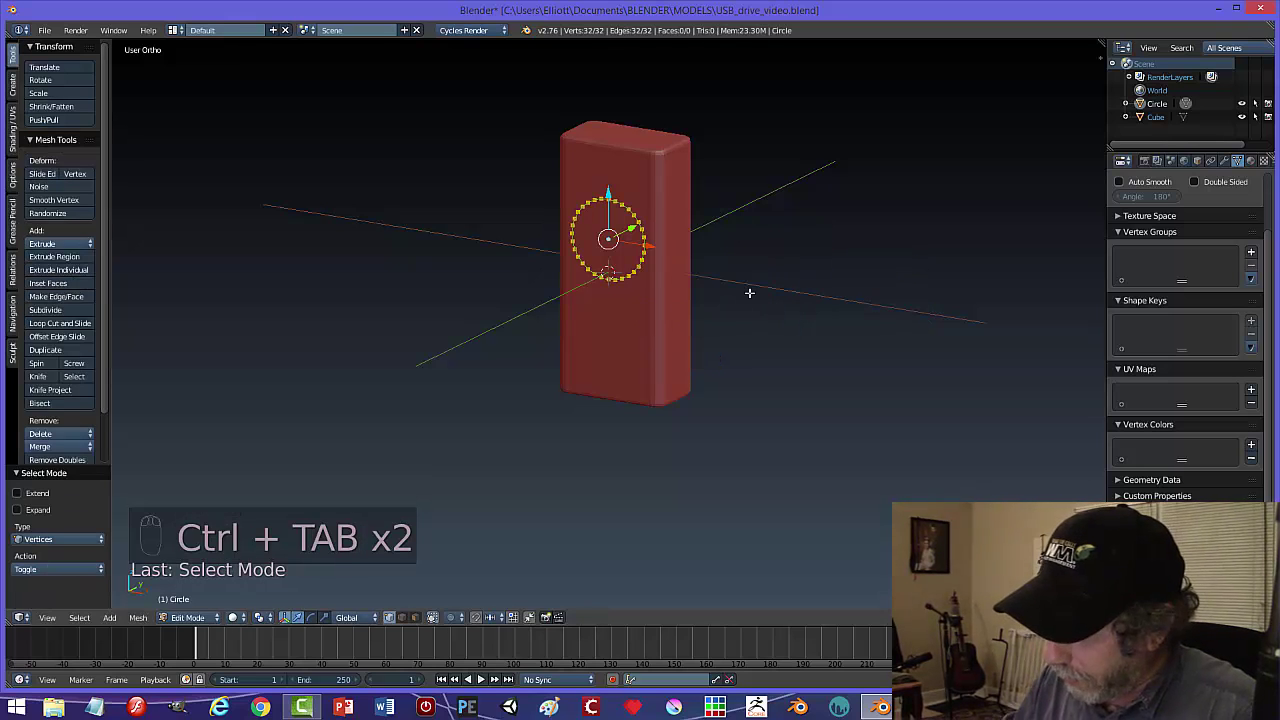
key(KP_1)
scroll(774, 292, up, 3)
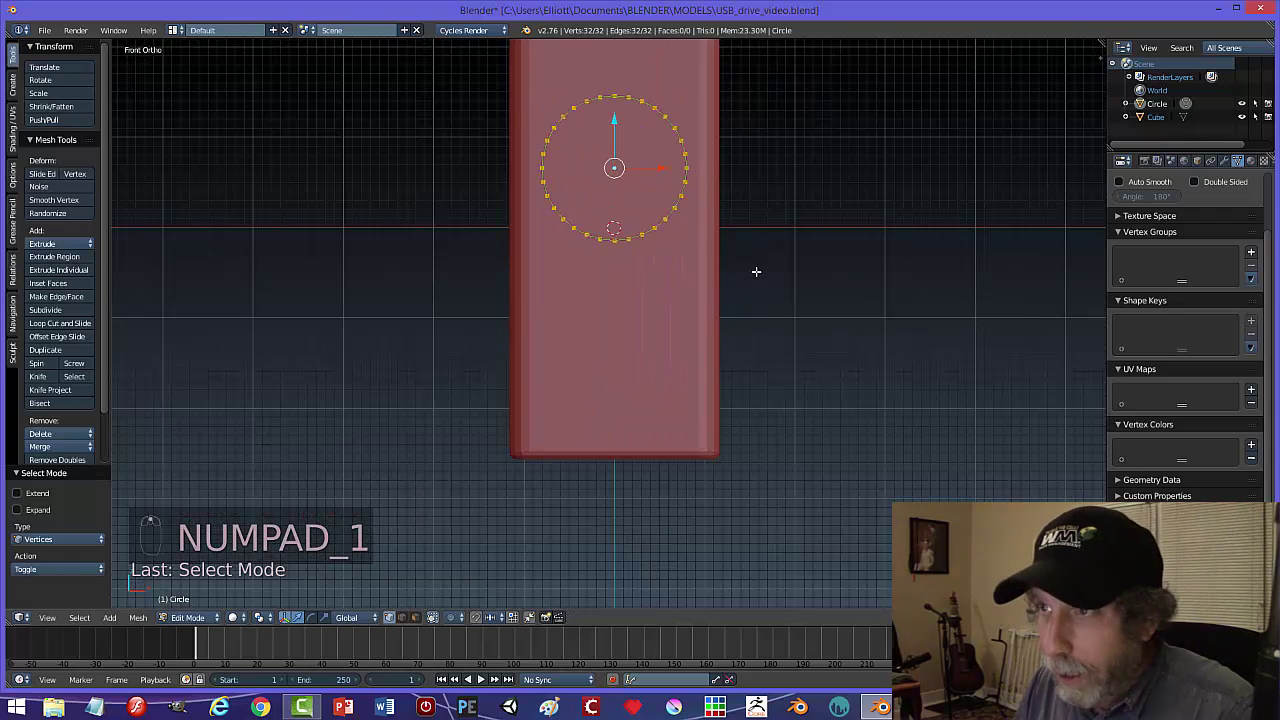
key(shift+less)
key(s)
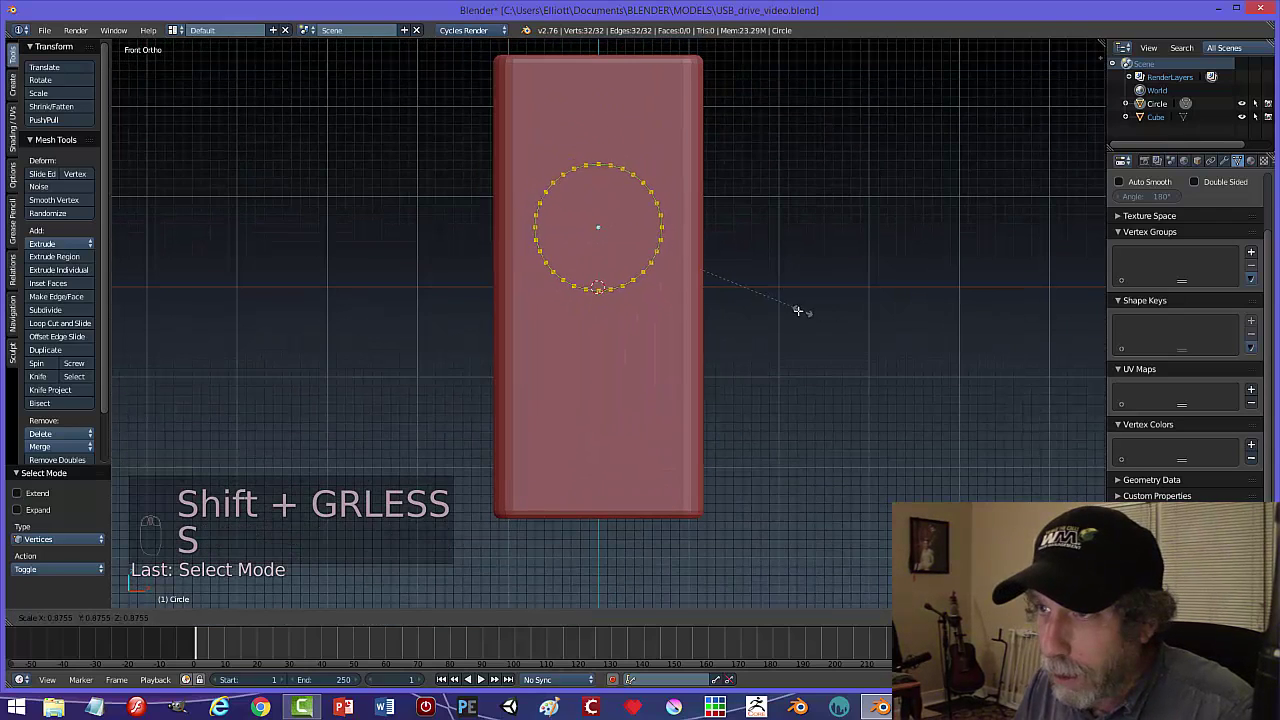
click(799, 311)
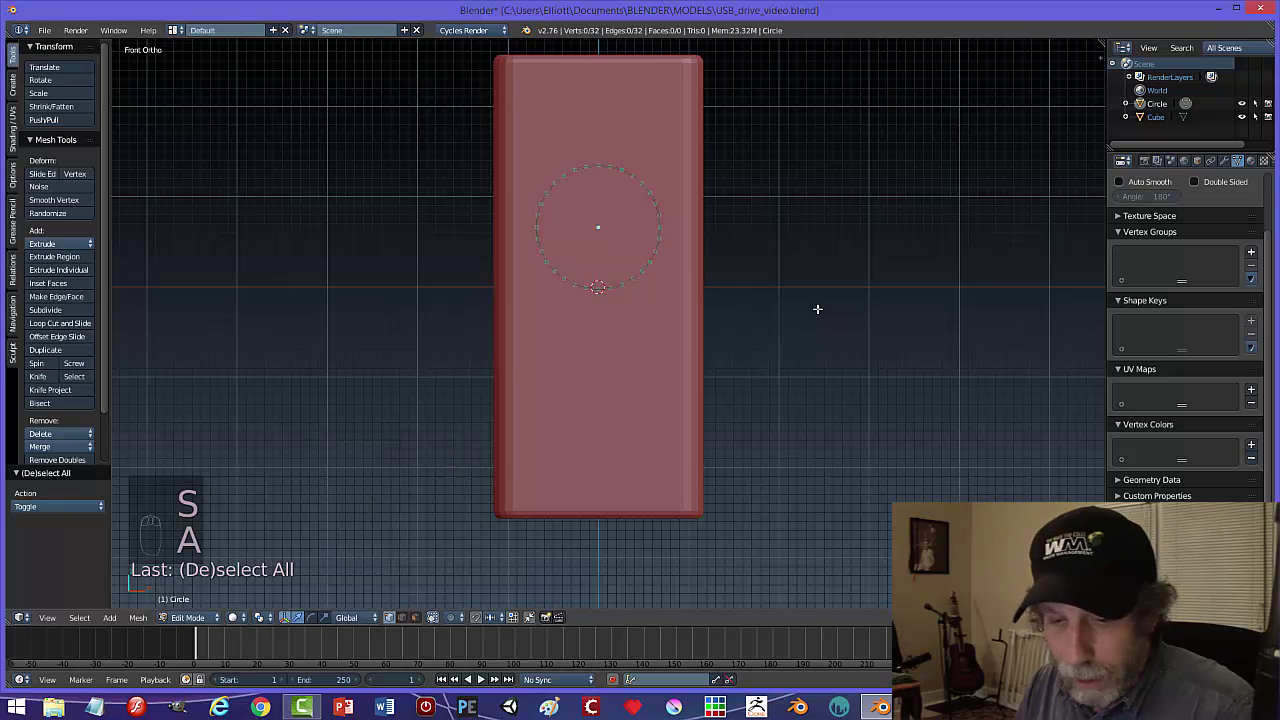
- Delete the vertices of the circle's lower half and duplicate the remaining upper arc in place
key(b)
drag(806, 380, 498, 235)
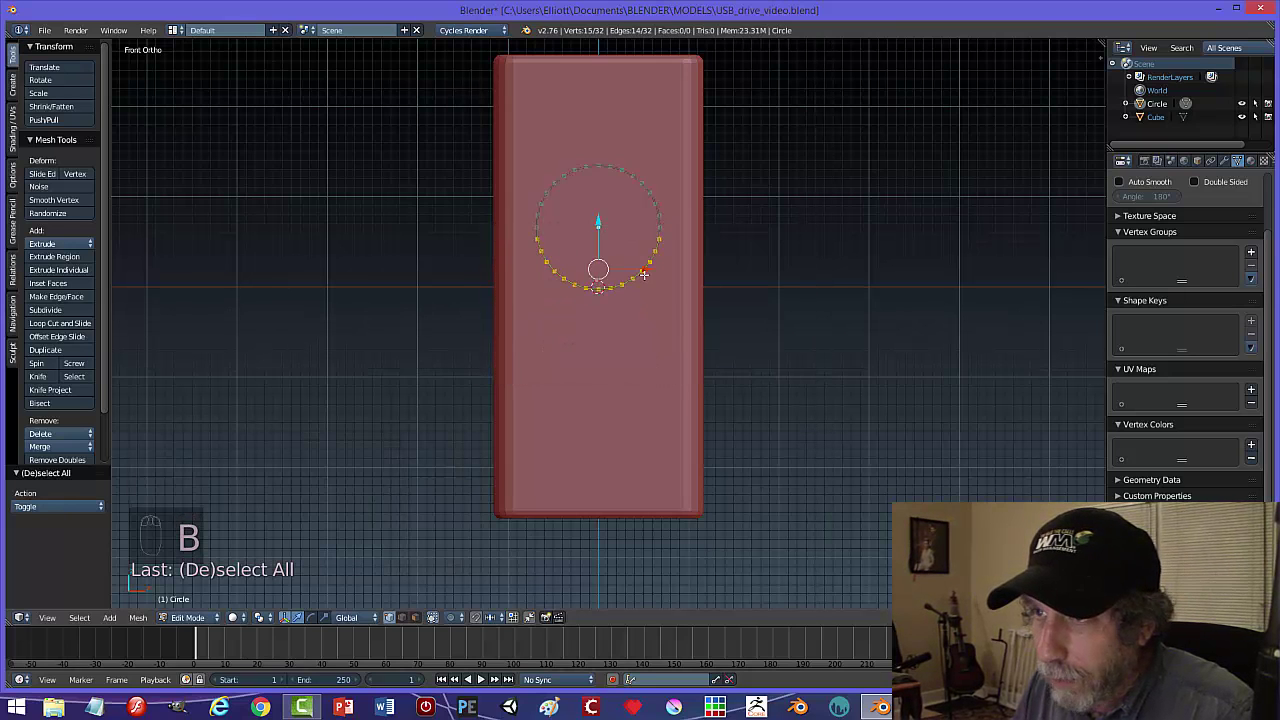
key(x)
click(641, 278)
key(a)
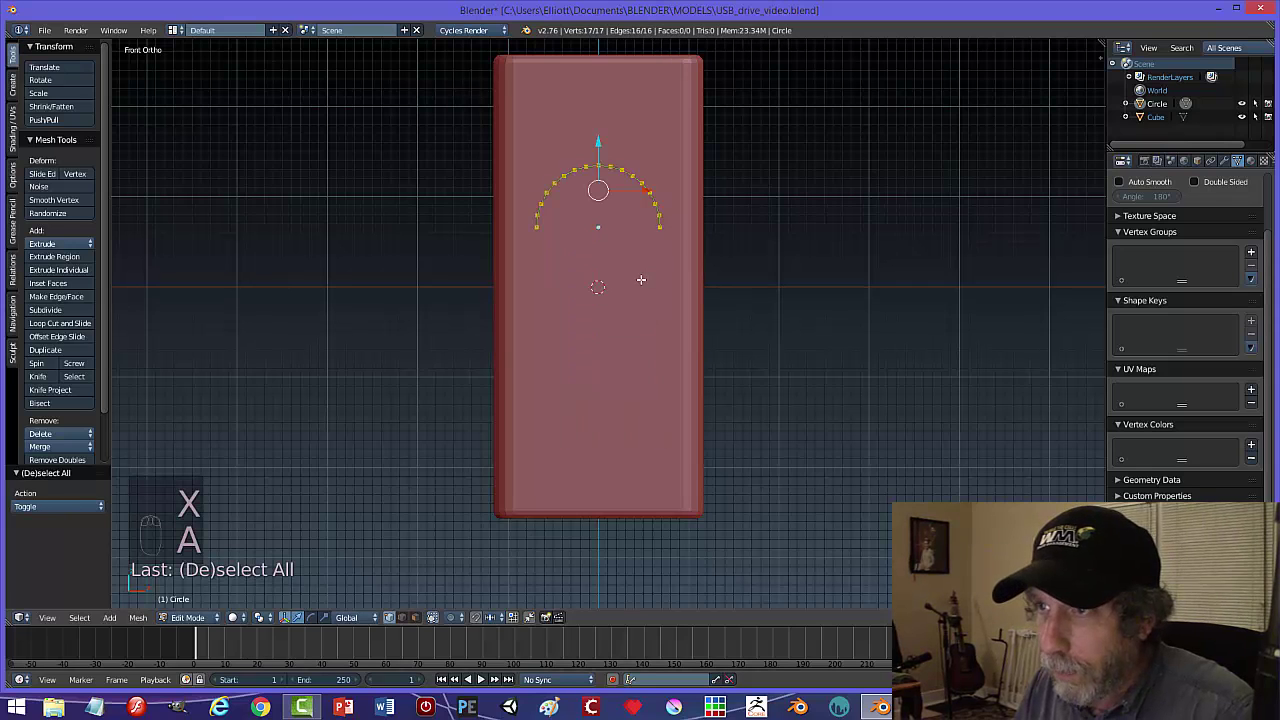
key(shift+d)
right_click(656, 300)
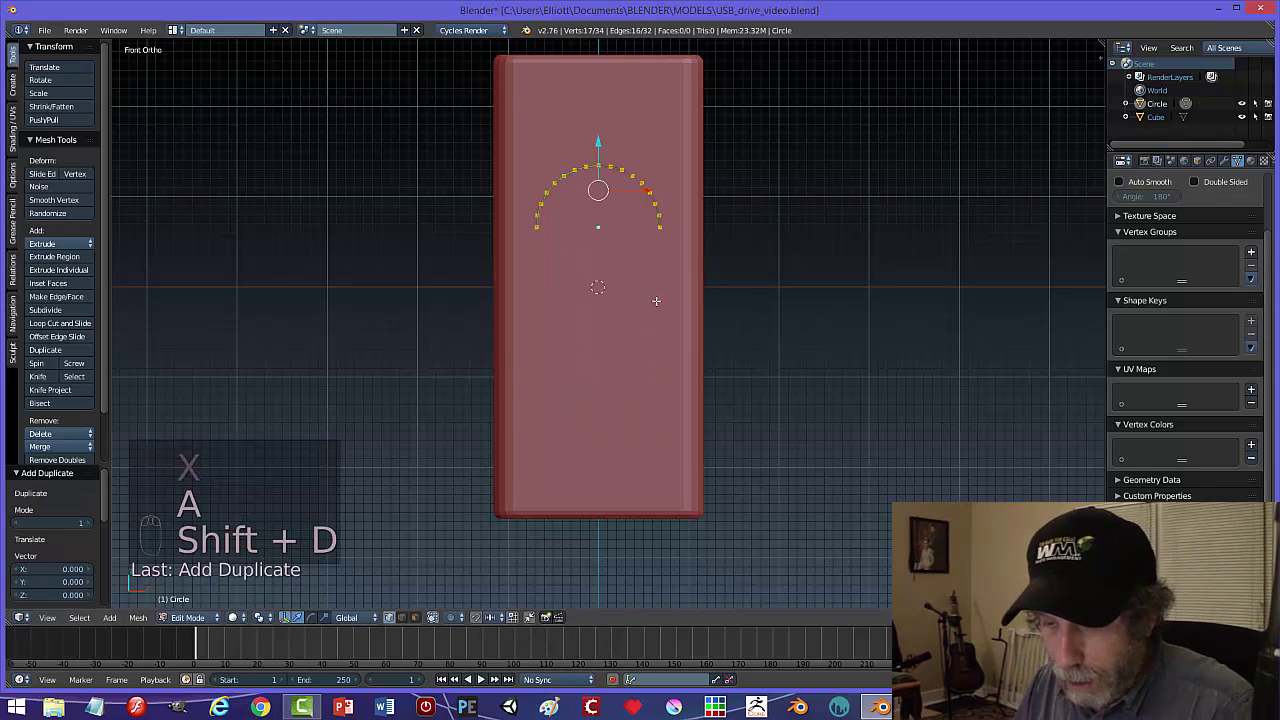
text(ry90)
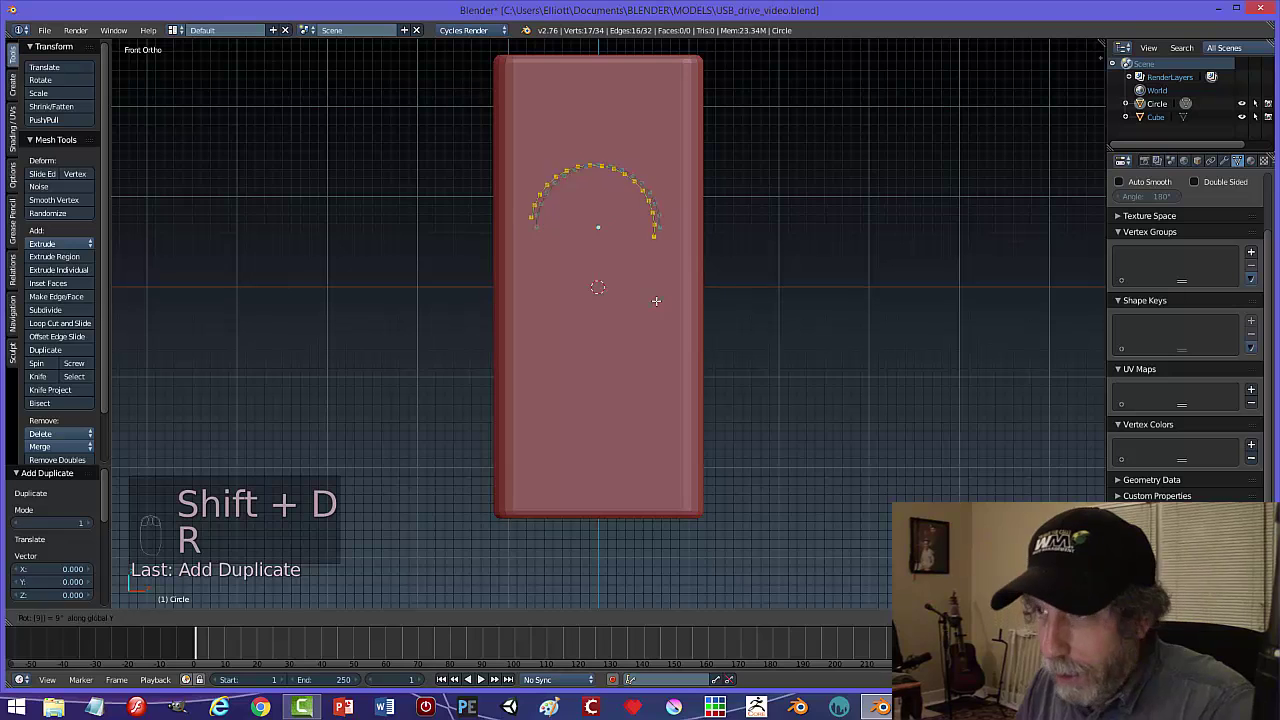
key(Return)
key(ctrl+z)
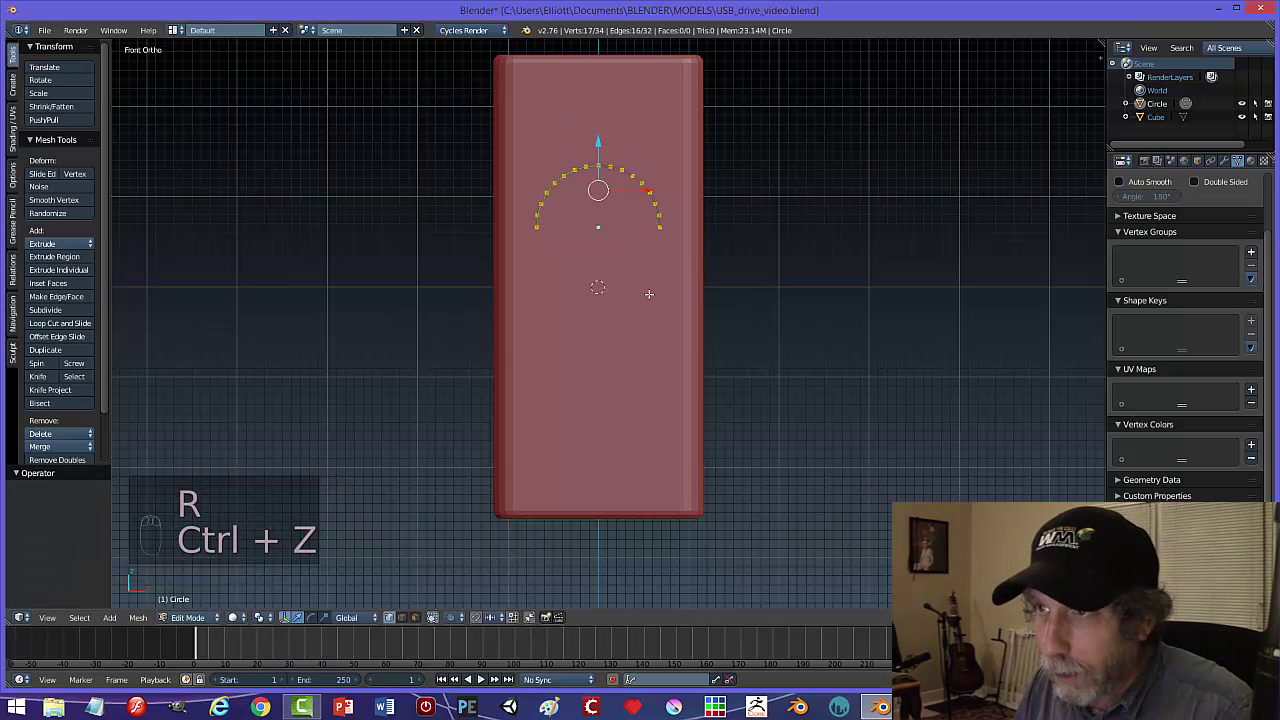
- Rotate the duplicated arc 180° about Y and move it down about 2 units along Z below the original arc
key(r)
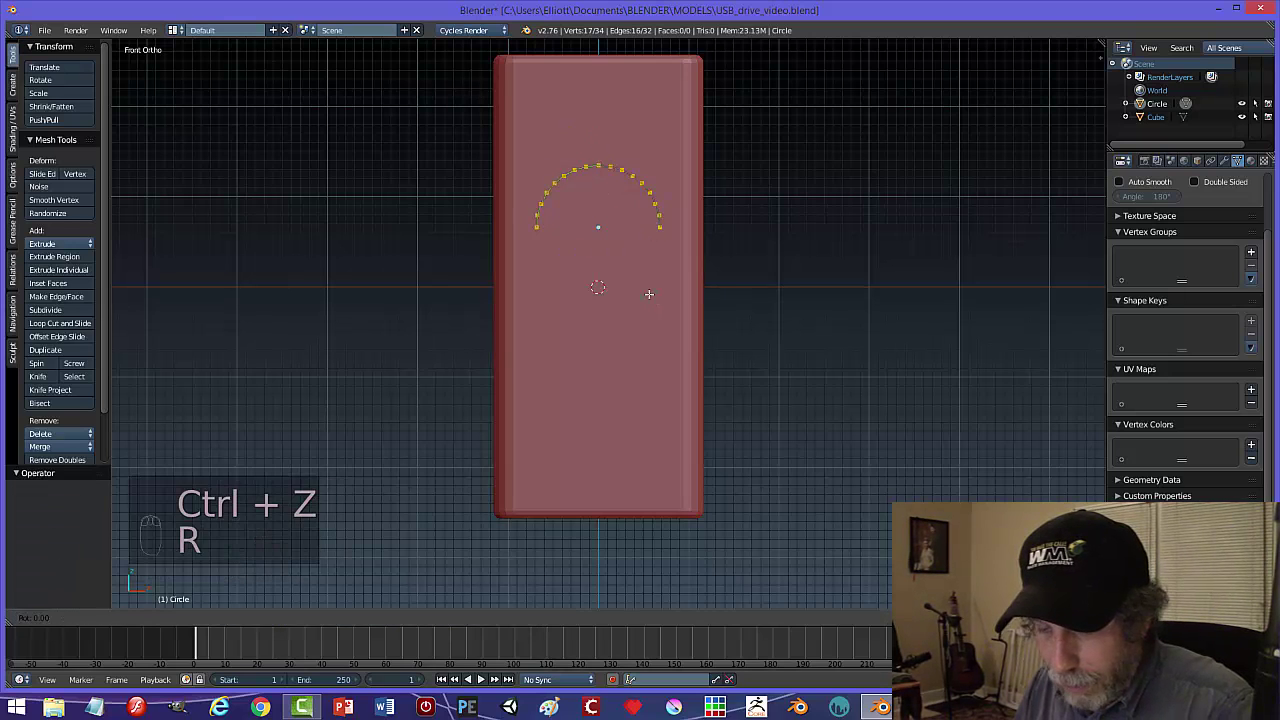
text(180)
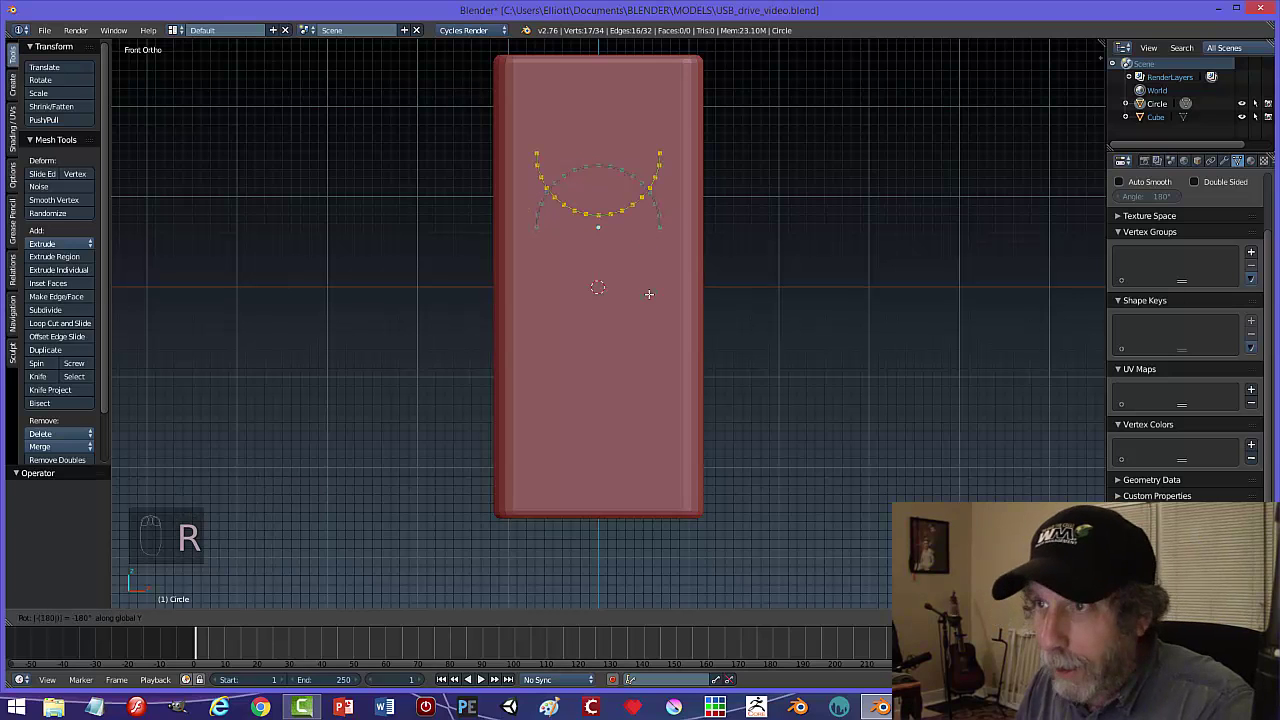
key(Return)
drag(601, 144, 625, 278)
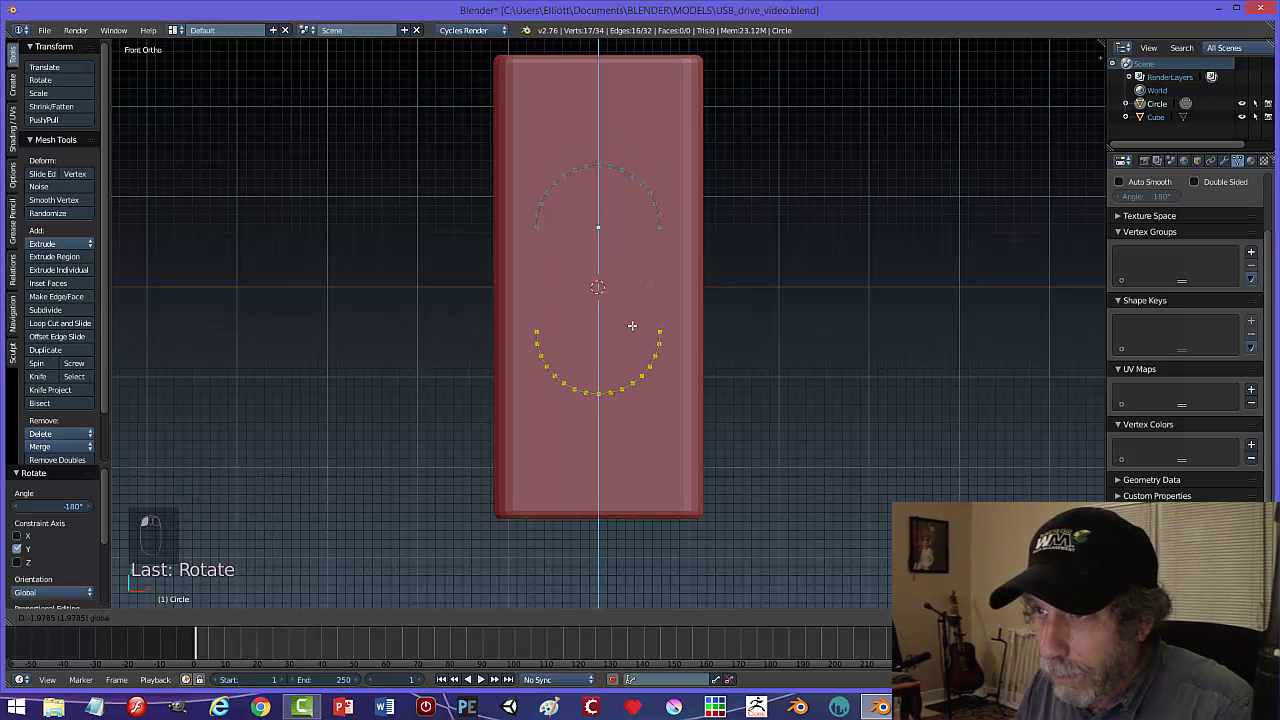
drag(634, 331, 695, 320)
- Connect the end vertices of the upper and lower arcs with a straight edge on each side
key(a)
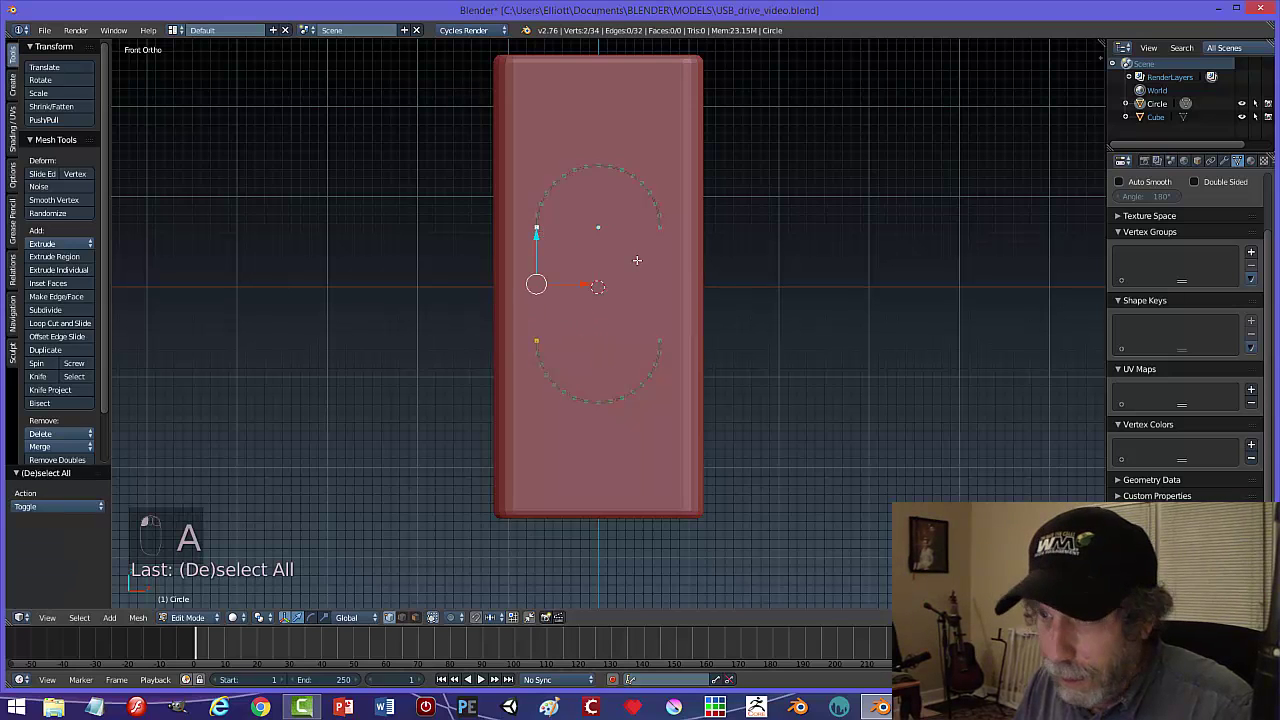
key(f)
right_click(660, 341)
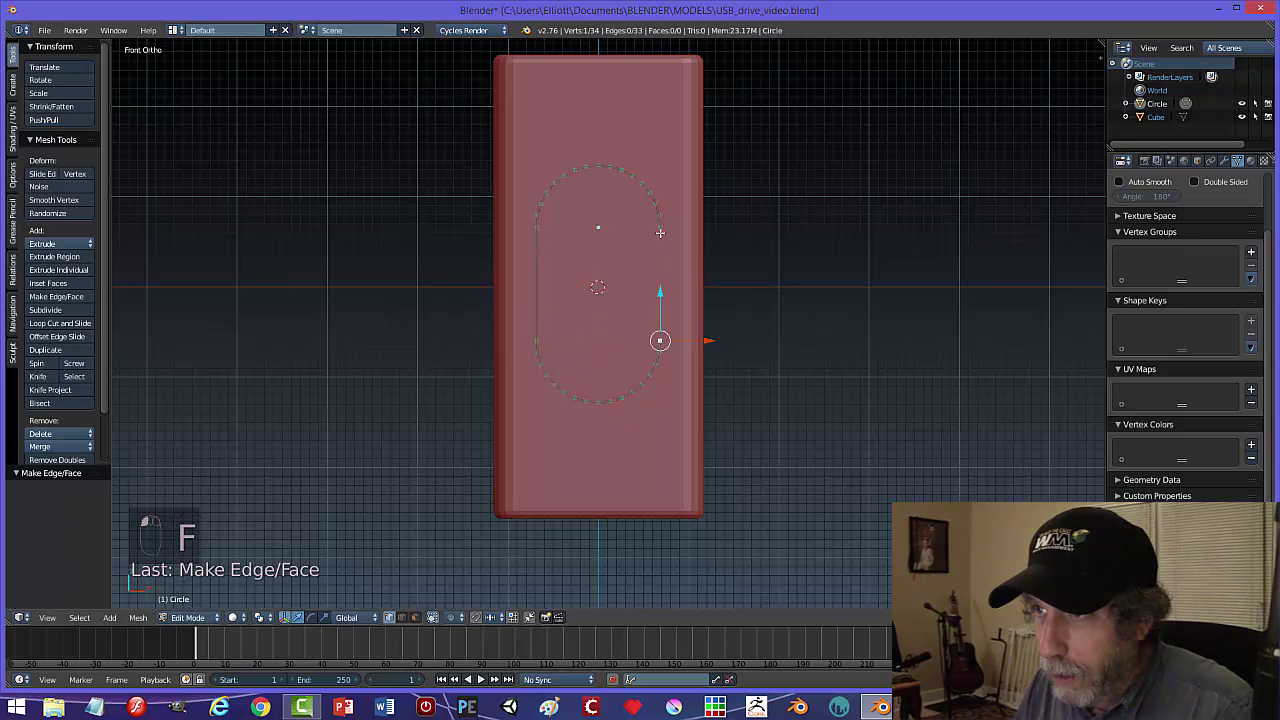
key(f)
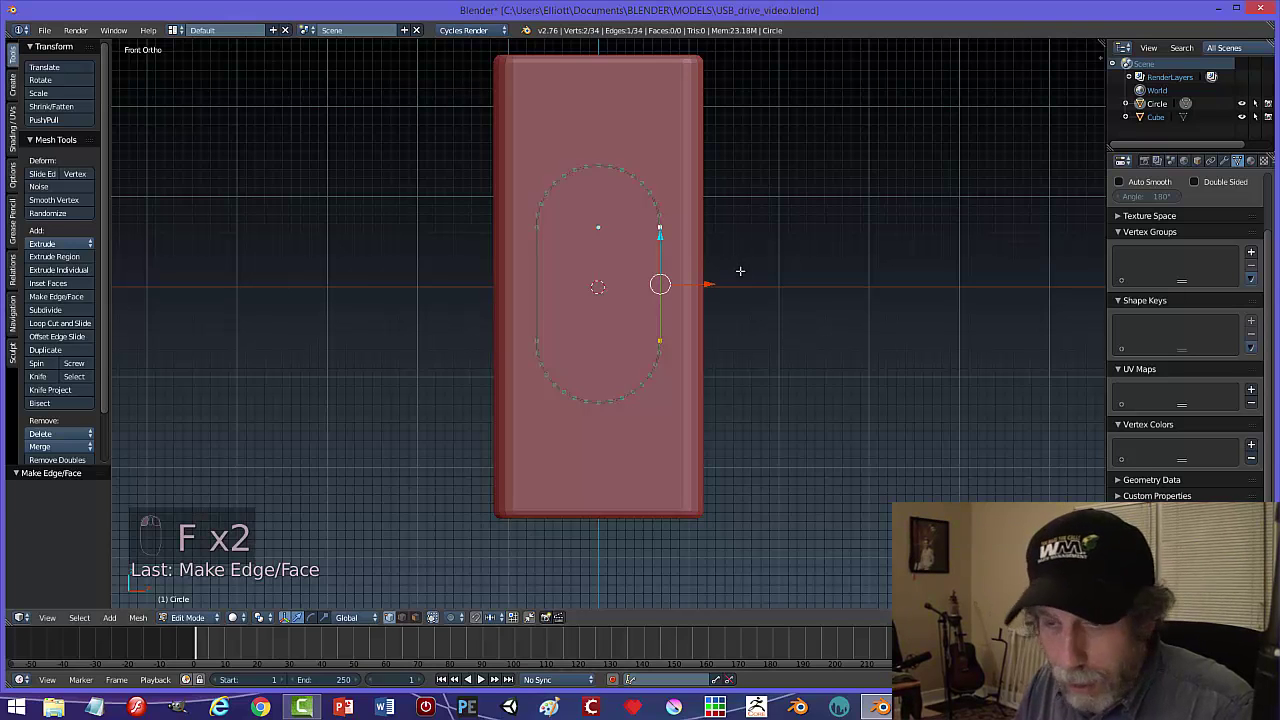
- Select the whole capsule outline and fill it with a single face
key(a)
key(a)
key(a)
middle_drag(748, 294, 746, 271)
key(f)
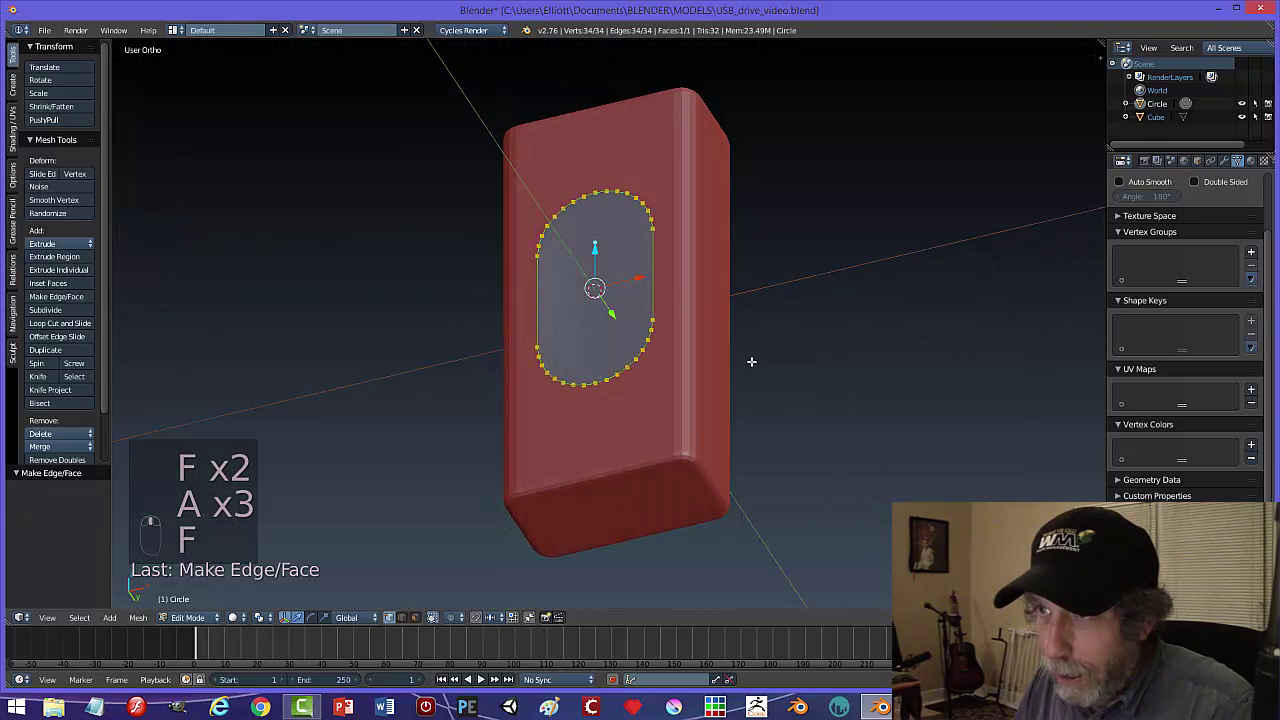
- Extrude the capsule face and move it about -0.658 along Y, outward from the block's front
middle_drag(752, 362, 730, 362)
key(e)
click(747, 354)
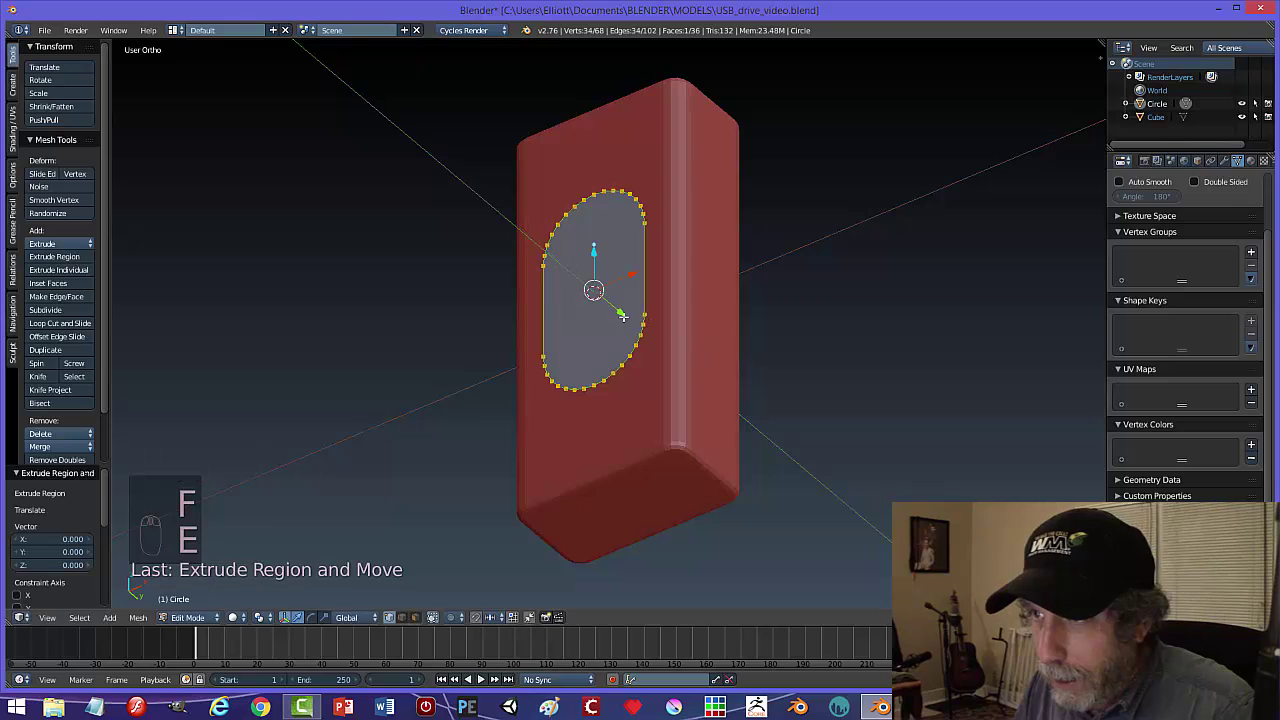
drag(622, 316, 576, 283)
middle_drag(741, 282, 608, 241)
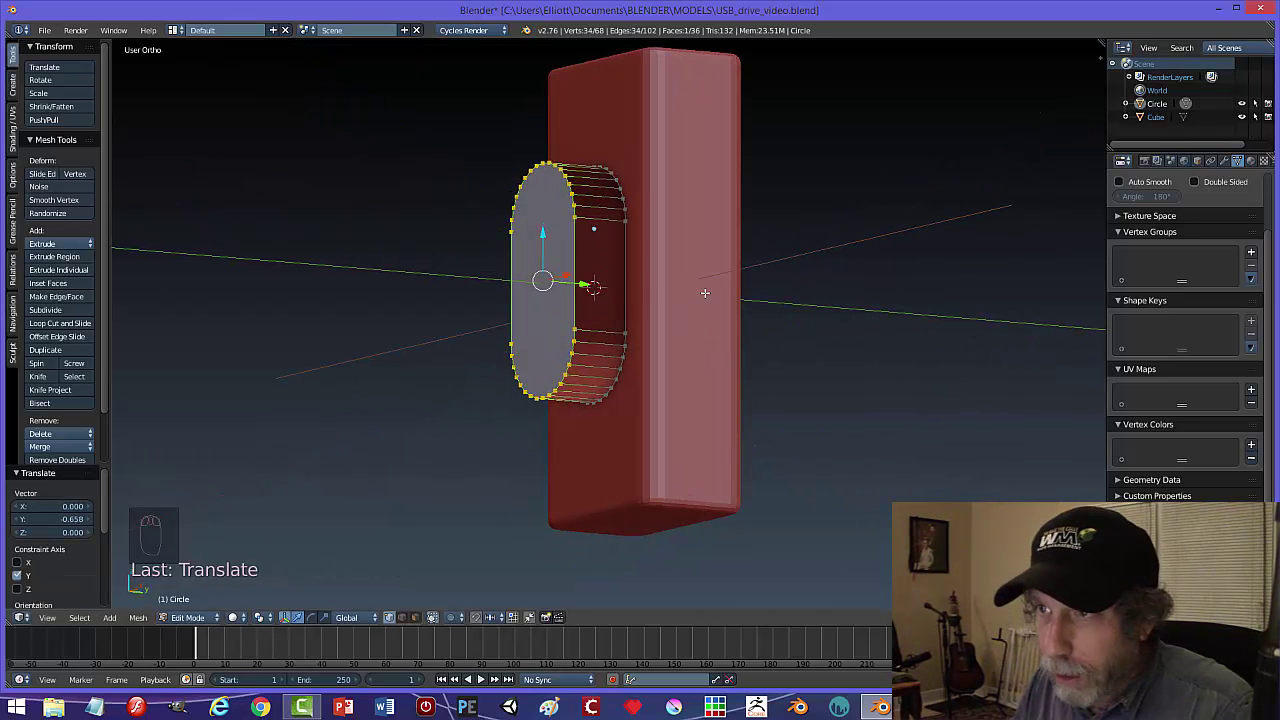
- Select the whole capsule mesh and make its normals consistent
key(a)
key(a)
key(ctrl+n)
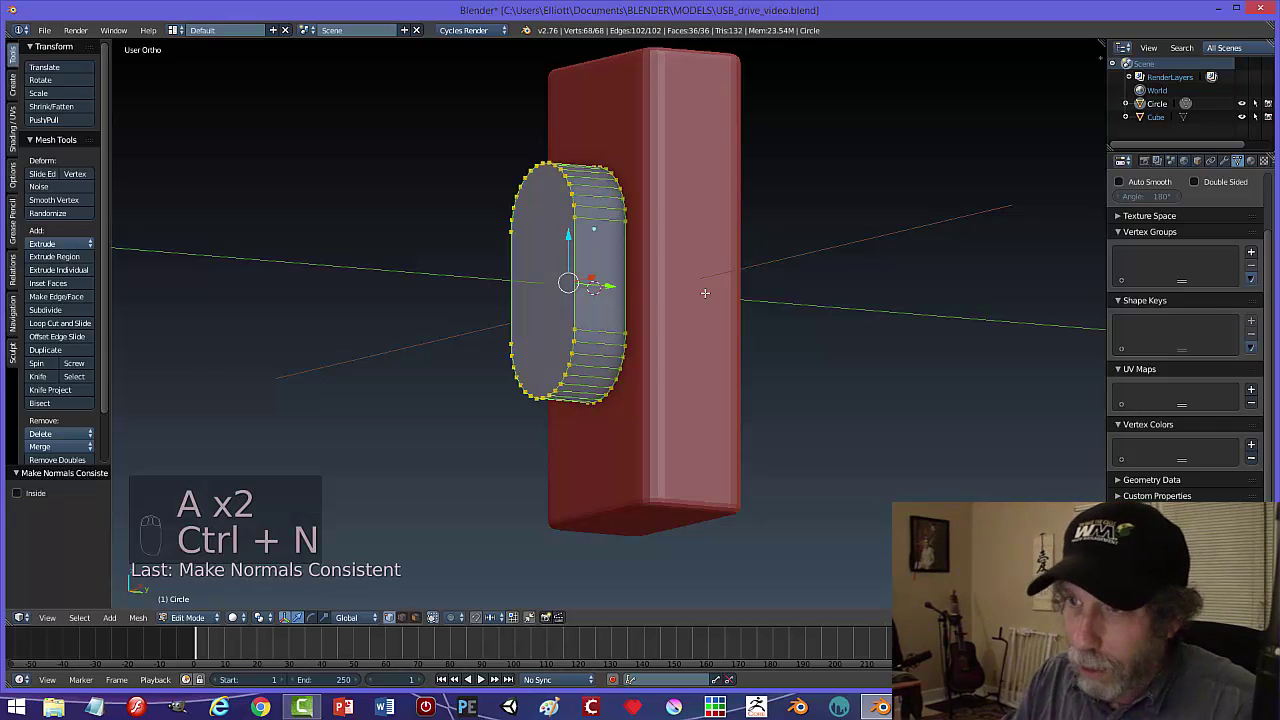
- Return to object mode and move the capsule -0.537 along Y, away from the block
key(a)
key(Tab)
scroll(698, 286, down, 1)
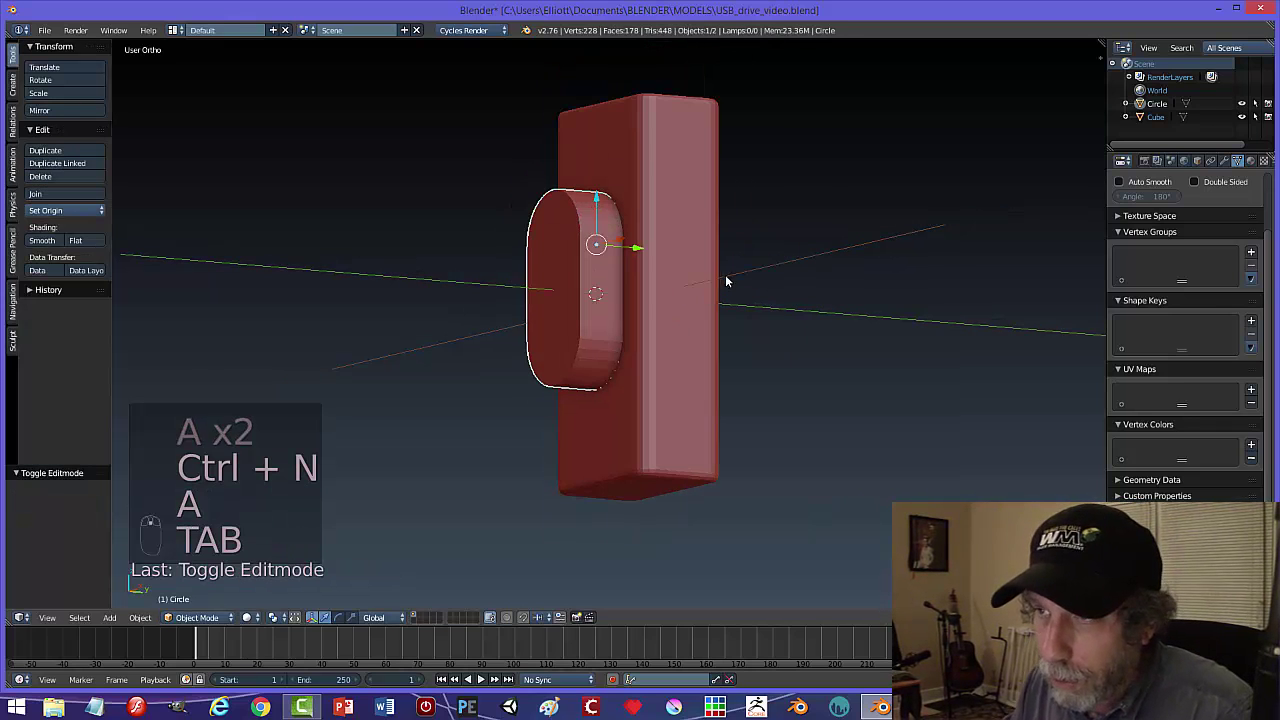
middle_drag(726, 276, 689, 297)
drag(641, 243, 604, 259)
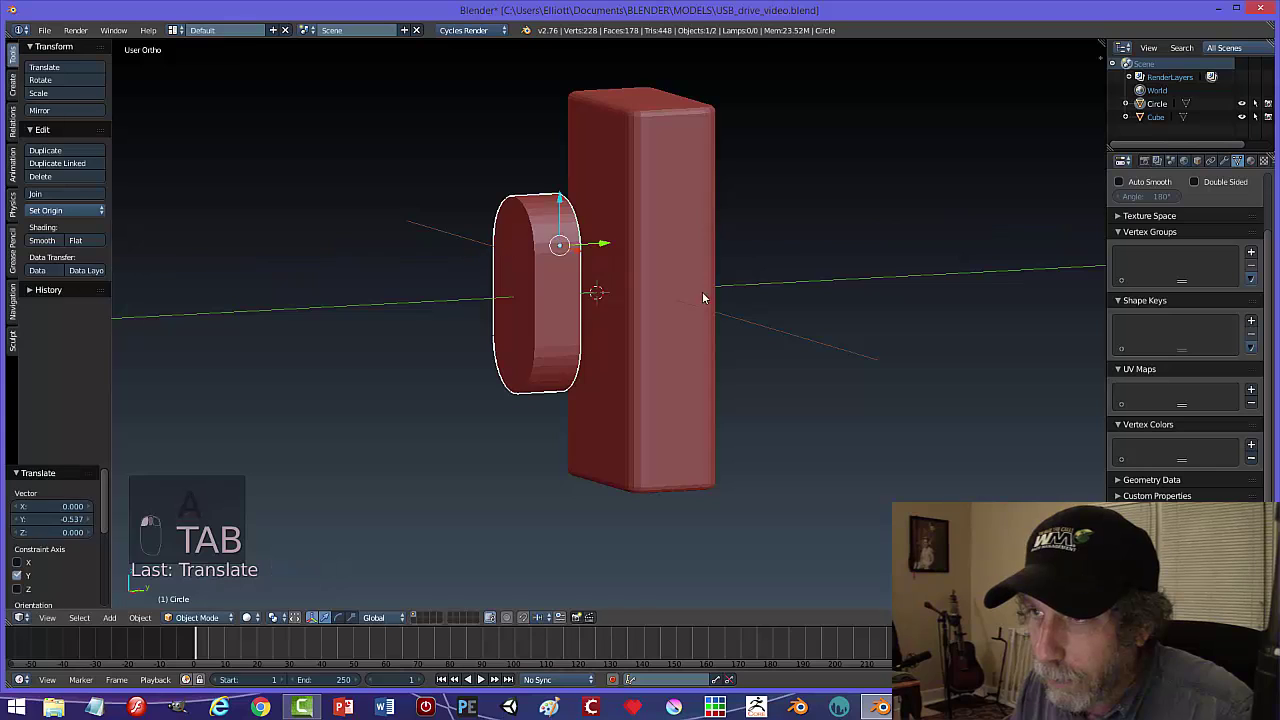
- Select the edge loop around the capsule's block-facing end and bevel it by 0.275 with 5 segments
middle_drag(702, 291, 670, 311)
key(Tab)
click(740, 297)
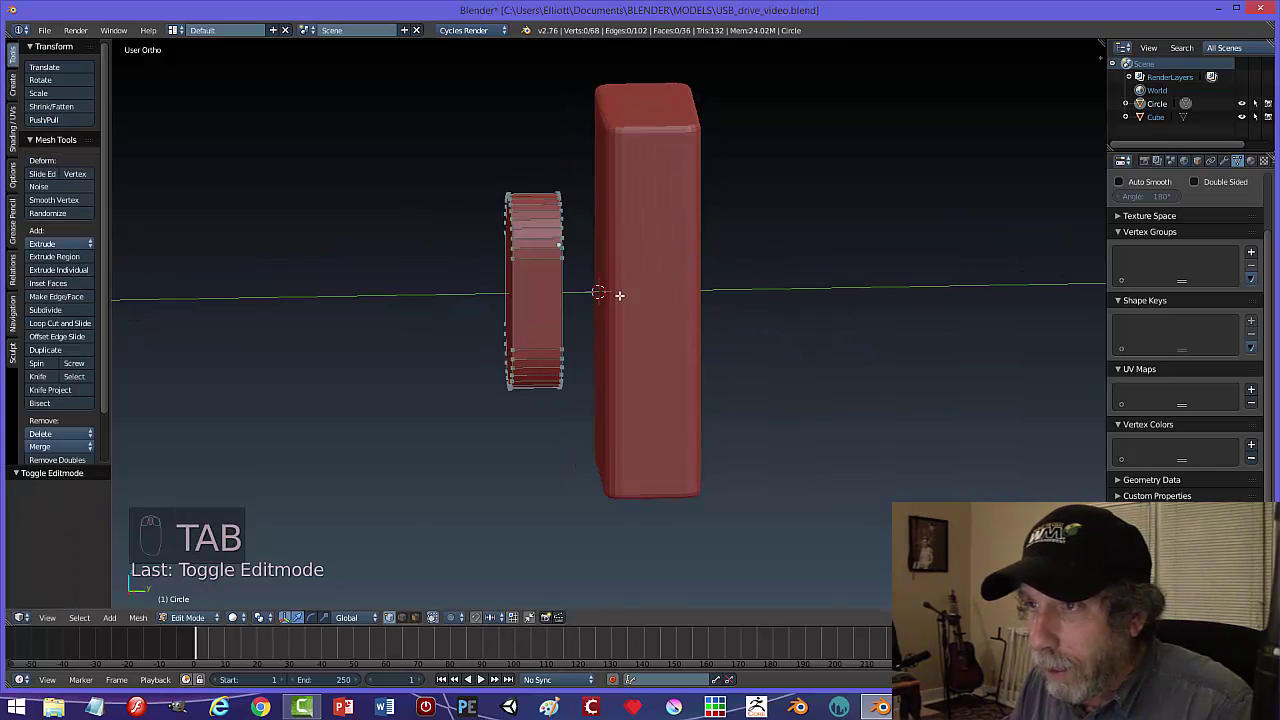
key(ctrl+Tab)
click(585, 309)
alt+right_click(564, 280)
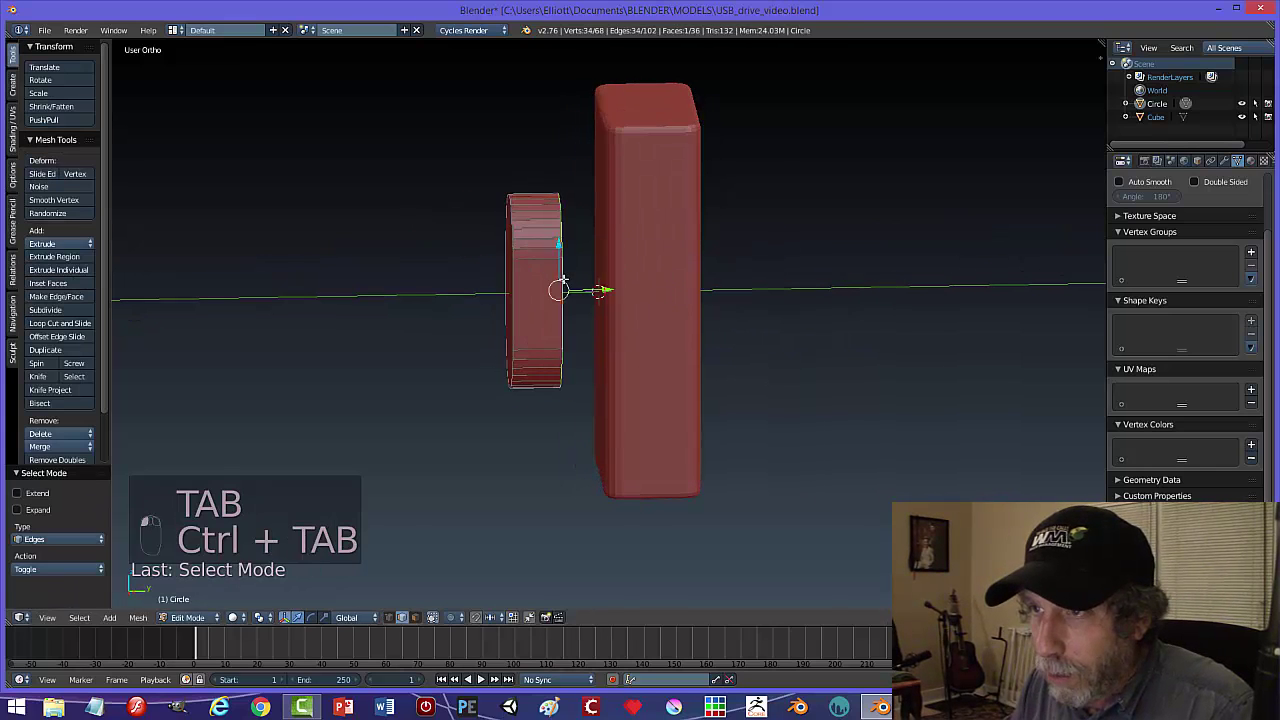
mouse_move(695, 300)
middle_down()
mouse_move(646, 322)
mouse_move(687, 312)
middle_up()
key(ctrl+b)
key(ctrl+b)
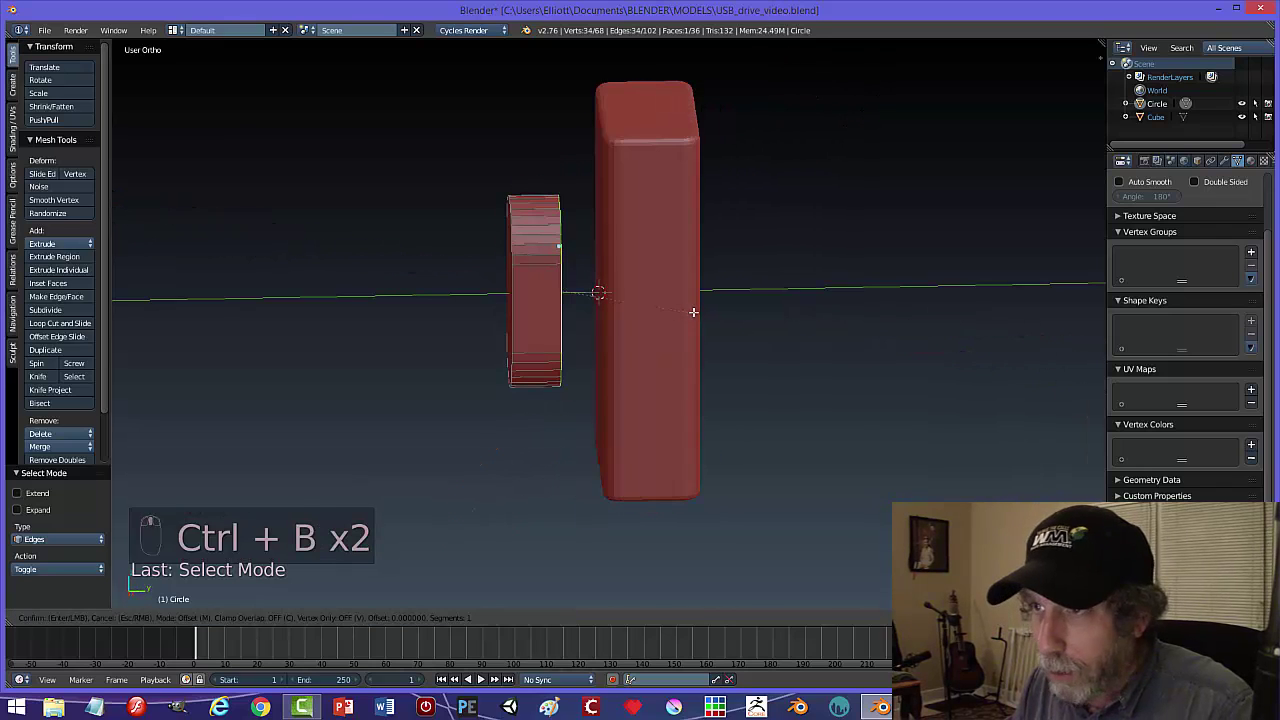
click(713, 318)
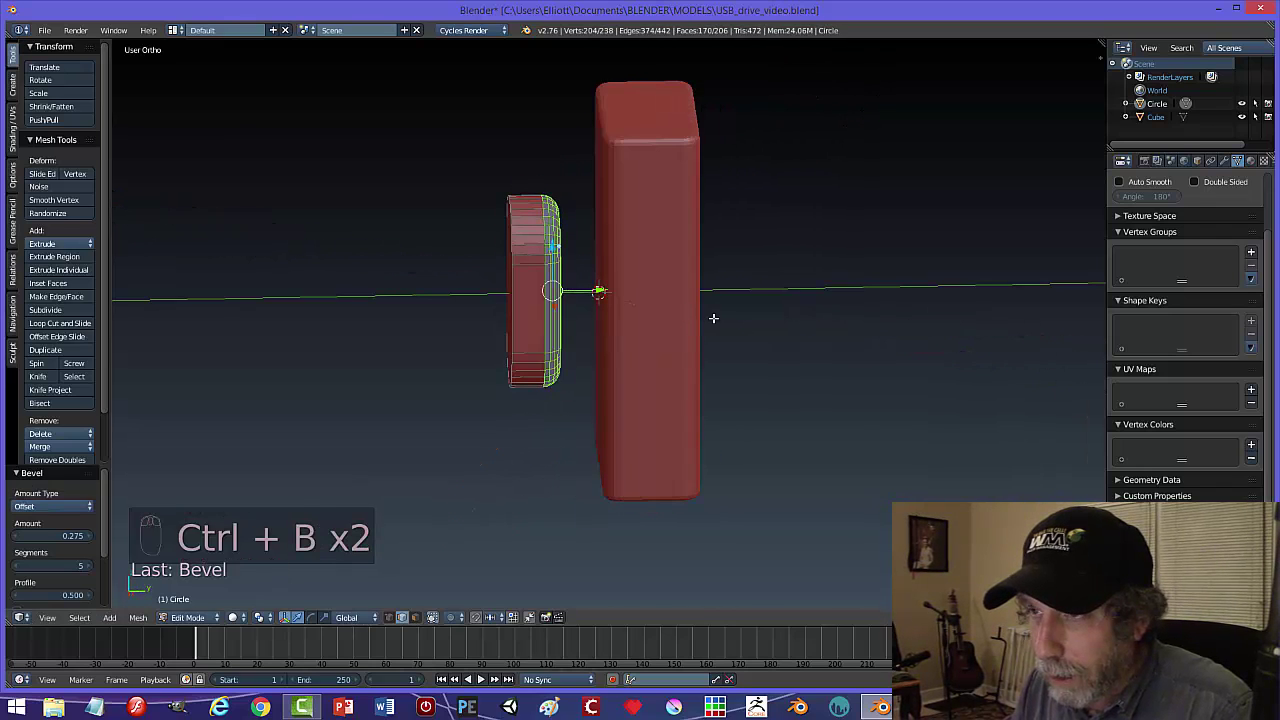
key(a)
key(Tab)
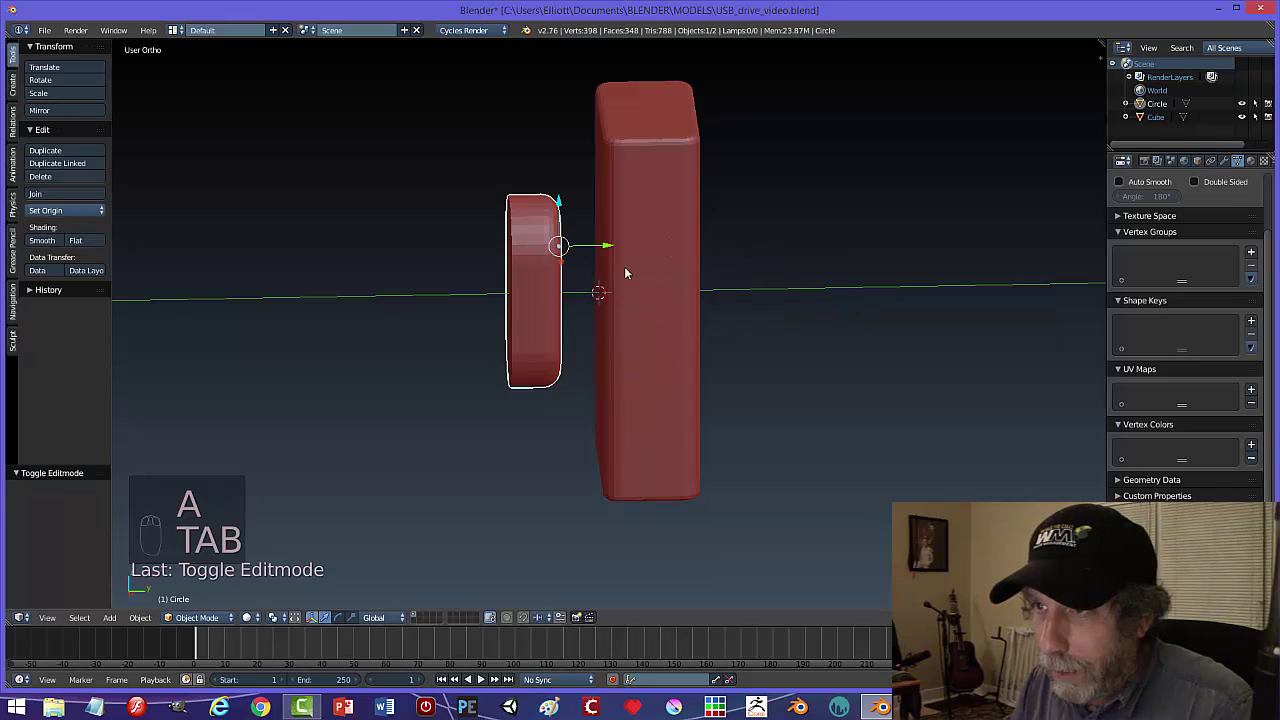
- Set the capsule's origin to its geometry
click(607, 249)
middle_drag(672, 273, 720, 291)
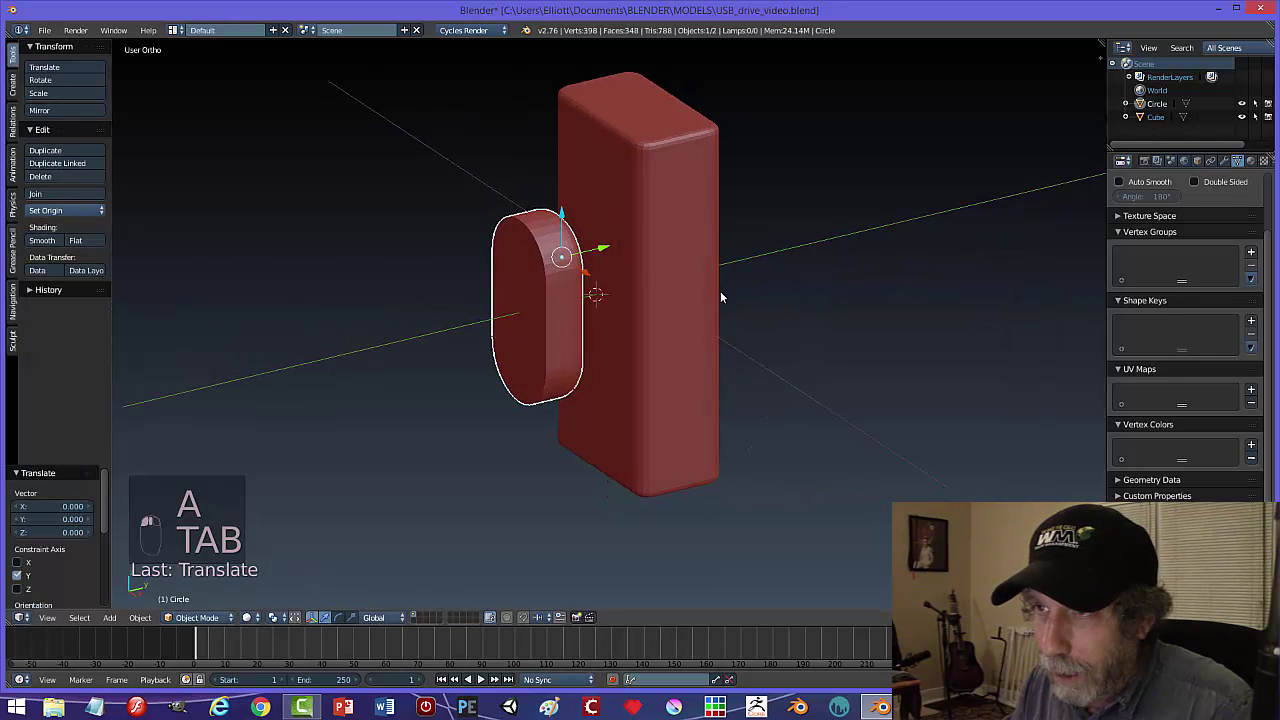
click(100, 214)
click(57, 240)
- Move the capsule 0.761 along Y so it sinks into the block's front, and raise it 0.346 along Z
middle_drag(508, 272, 643, 303)
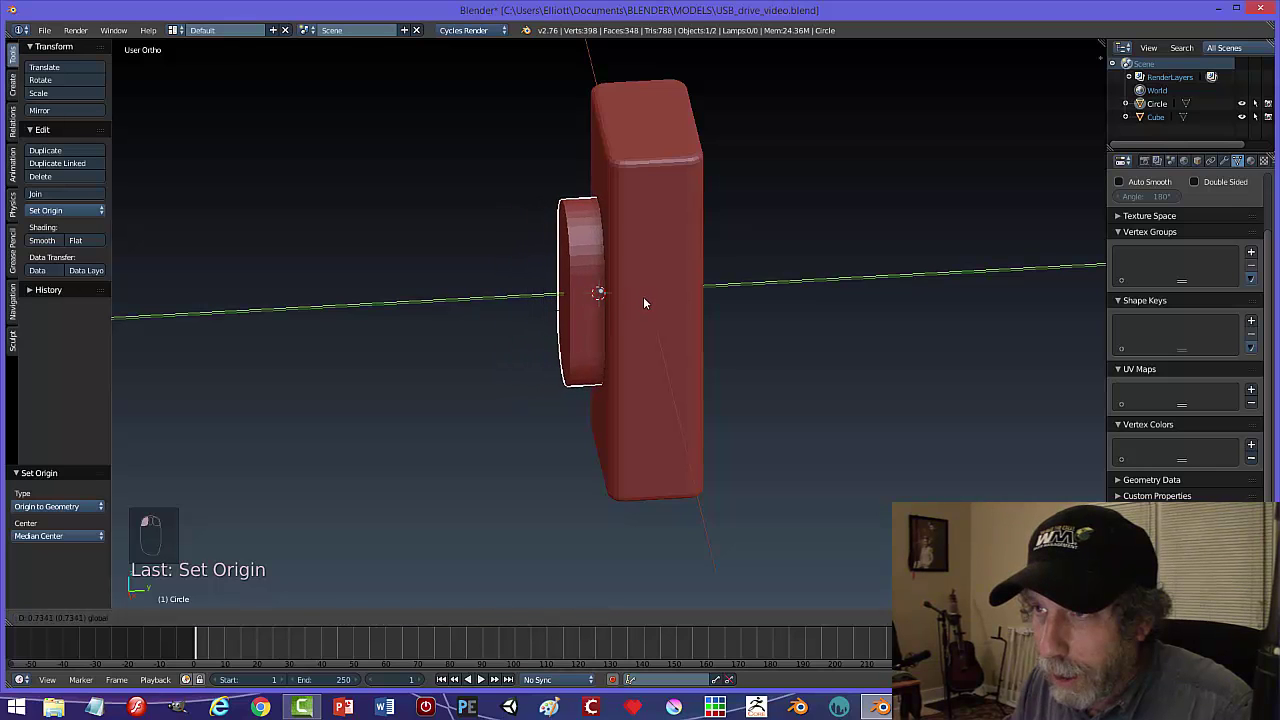
drag(643, 296, 620, 310)
middle_drag(620, 310, 752, 271)
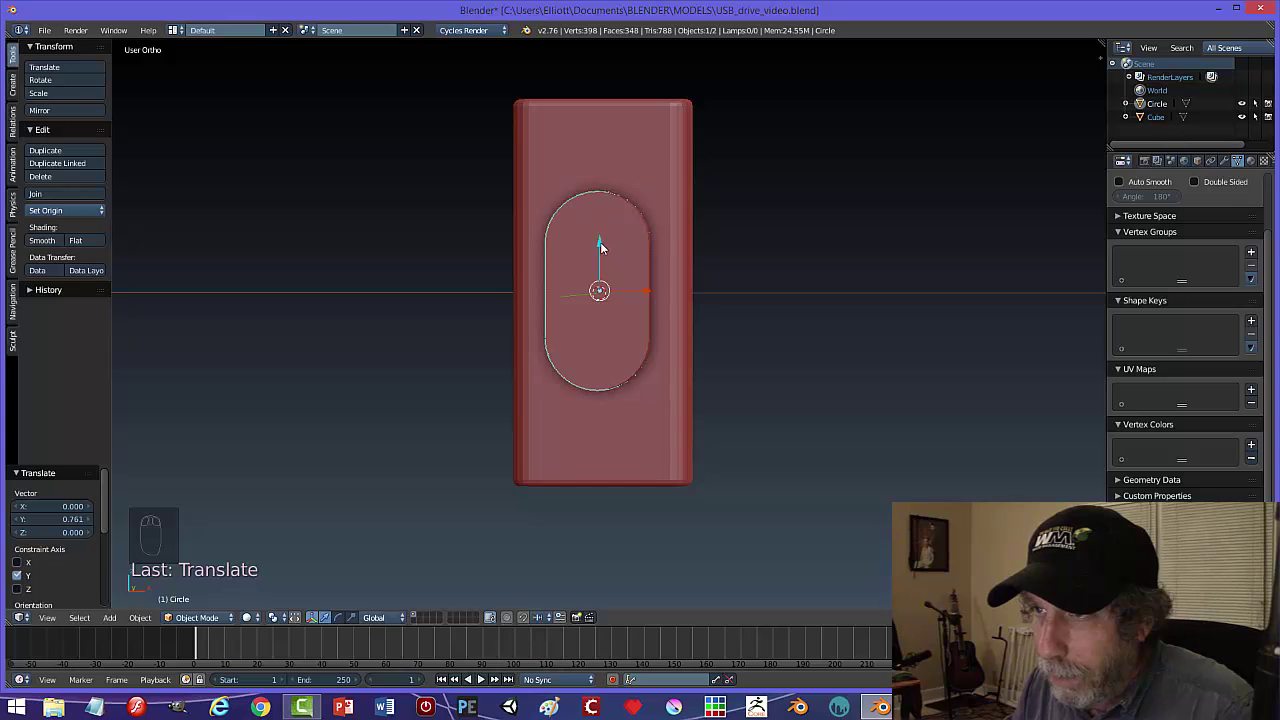
drag(601, 247, 608, 212)
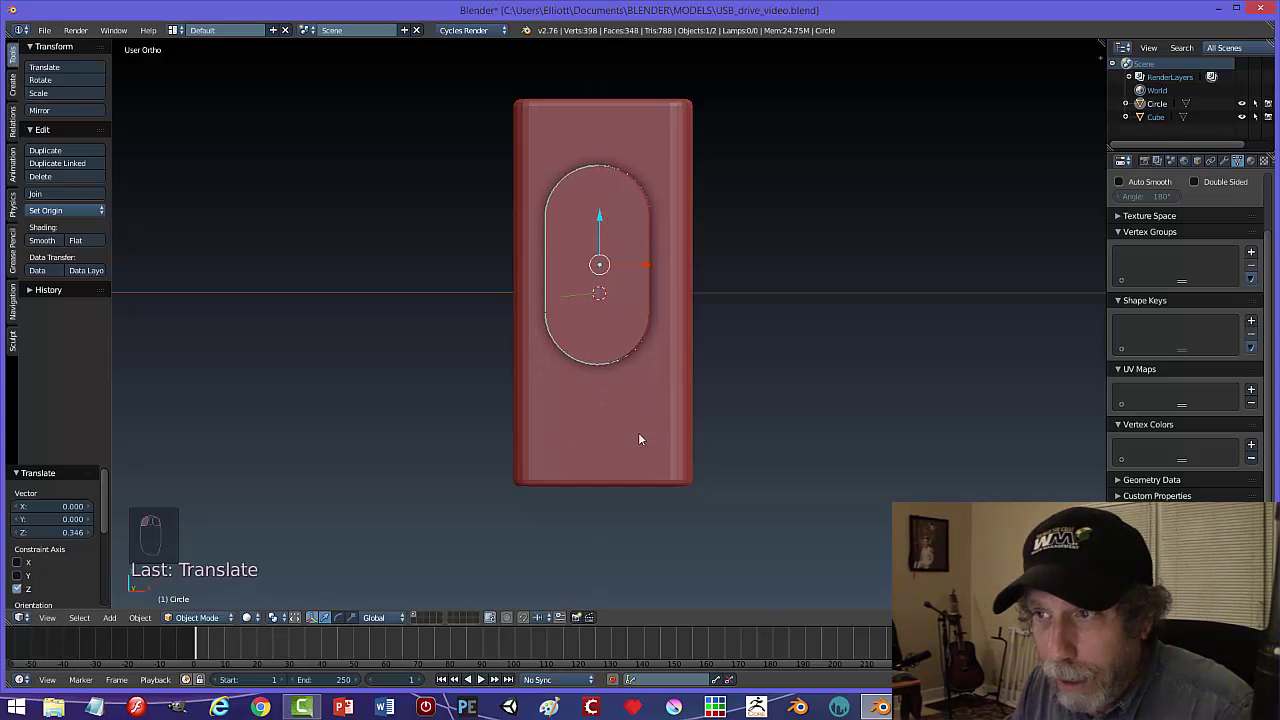
middle_drag(640, 439, 766, 428)
- Add a Boolean modifier to the block, set to Difference with the capsule as its object, and apply it
right_click(671, 300)
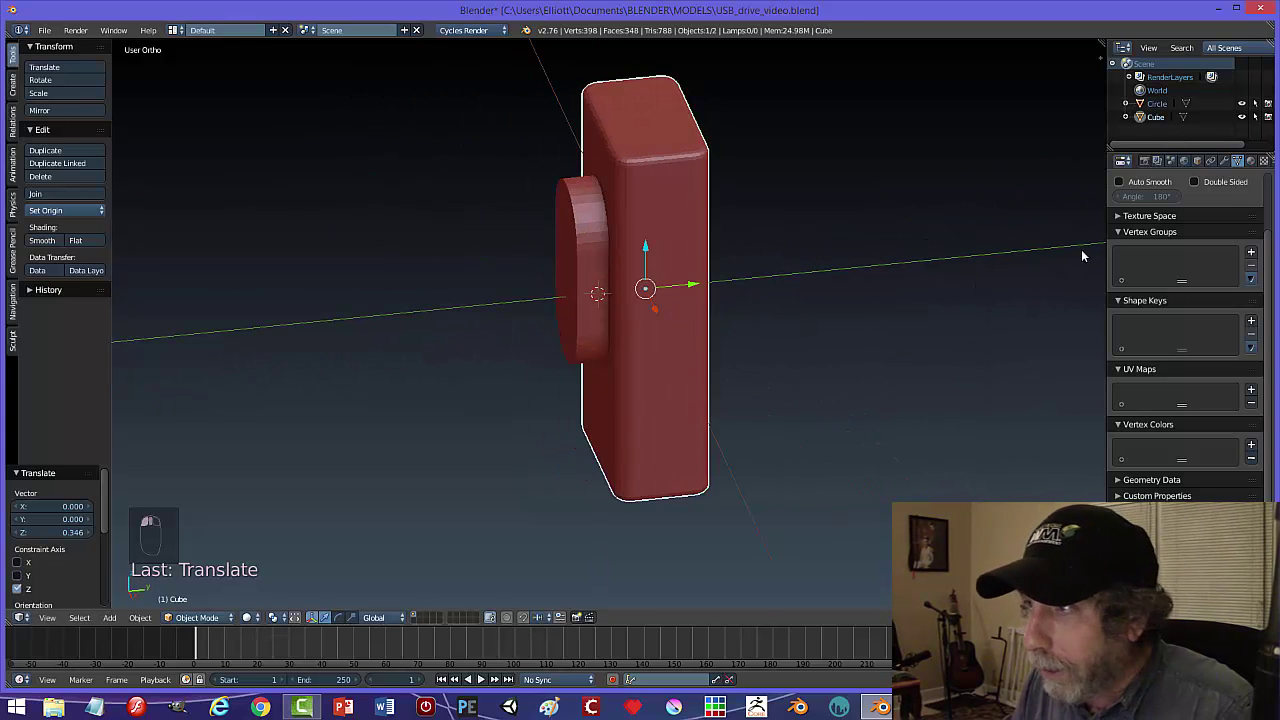
click(1226, 162)
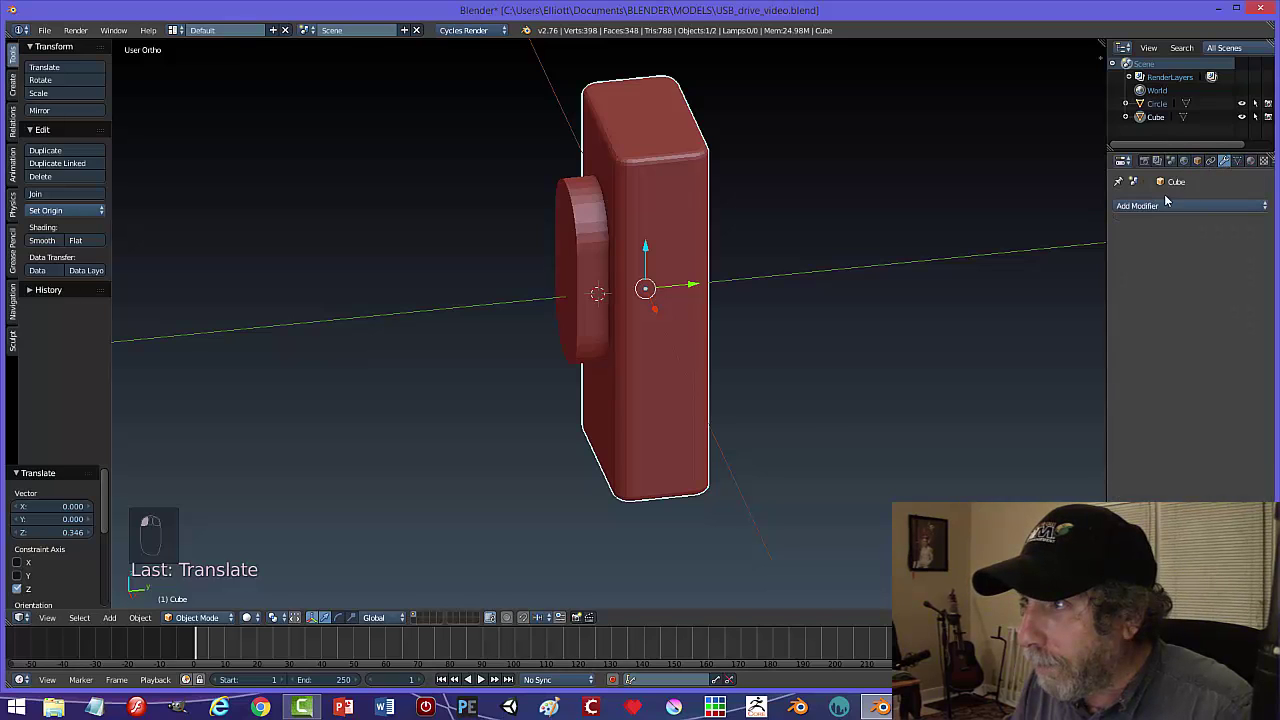
click(1168, 205)
click(1023, 260)
click(1129, 285)
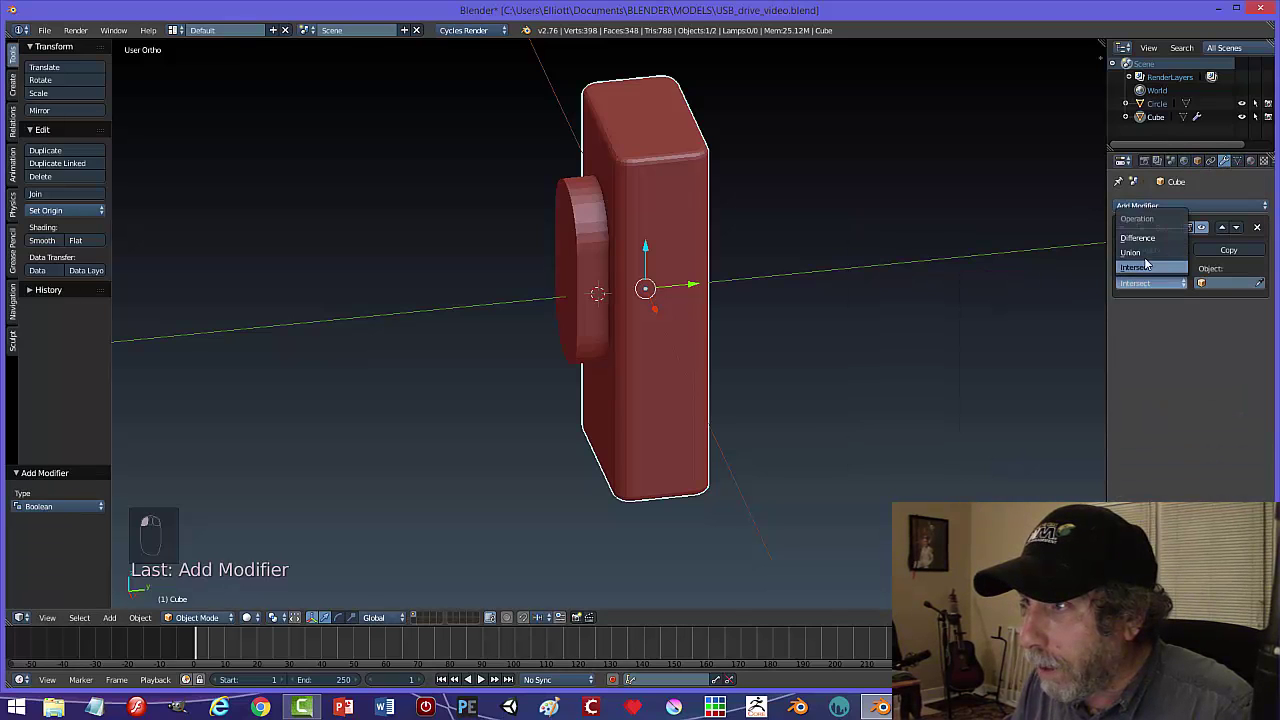
click(1175, 241)
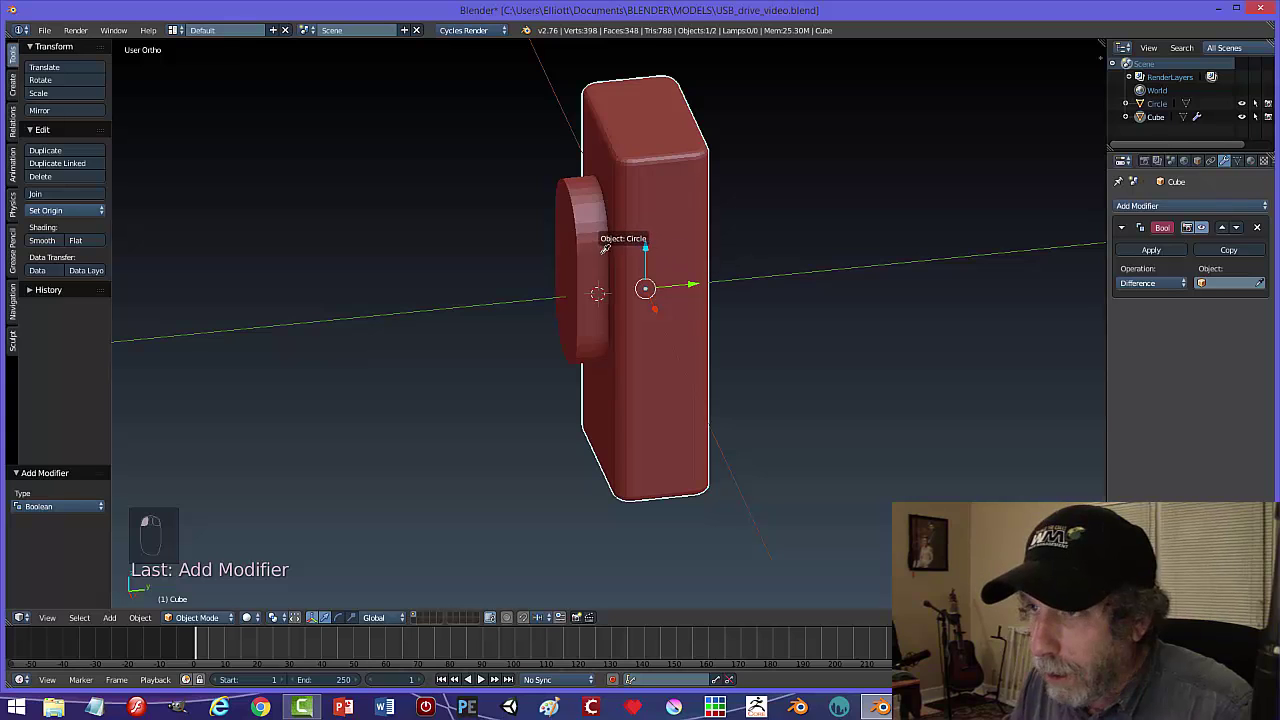
click(605, 250)
click(1151, 250)
- Select the capsule object and hide it
right_click(619, 250)
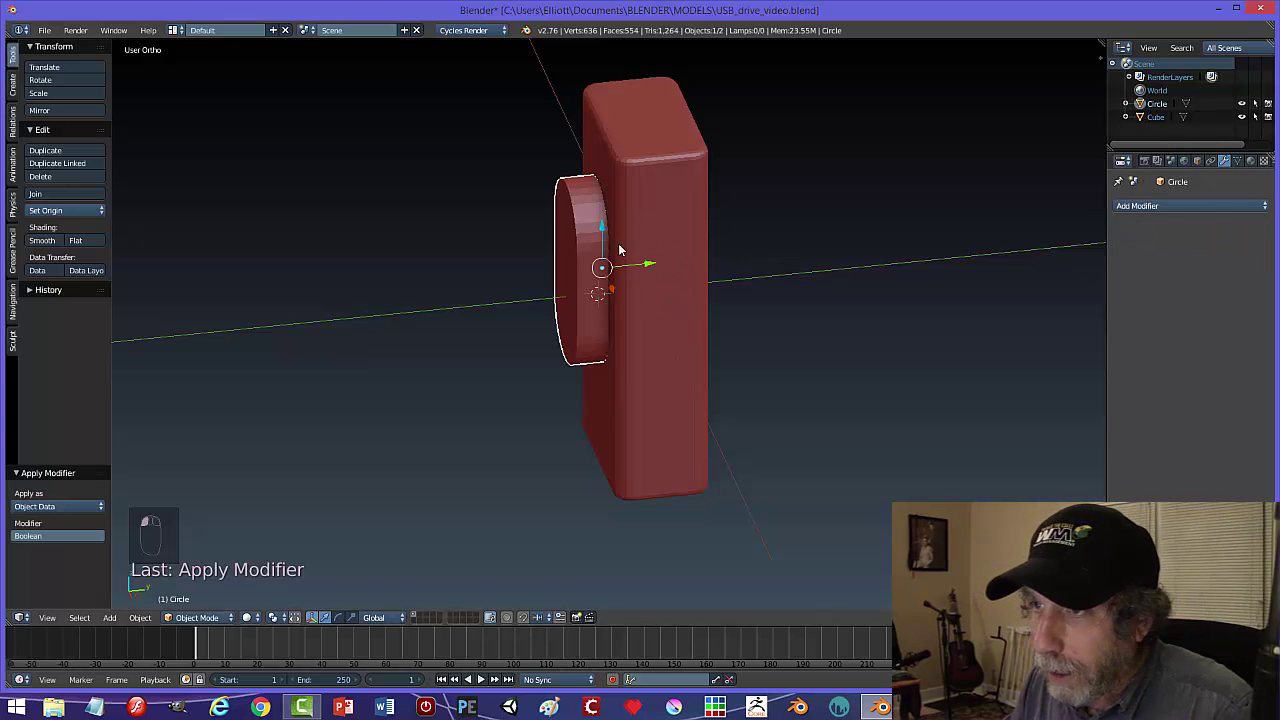
key(h)
middle_drag(634, 318, 797, 298)
scroll(740, 320, up, 2)
- Select the edge loop around the recess's outer rim on the block and bevel it by about 0.031 with 3 segments
right_click(696, 238)
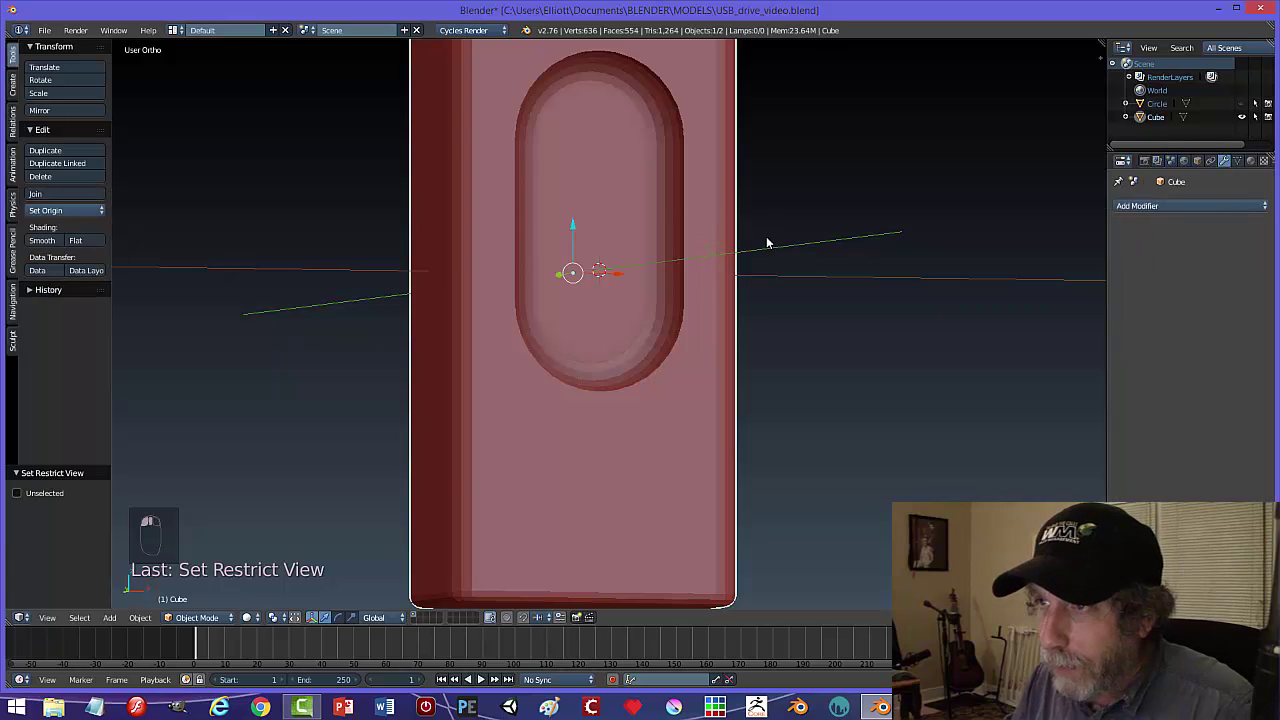
key(Tab)
click(849, 242)
key(ctrl+Tab)
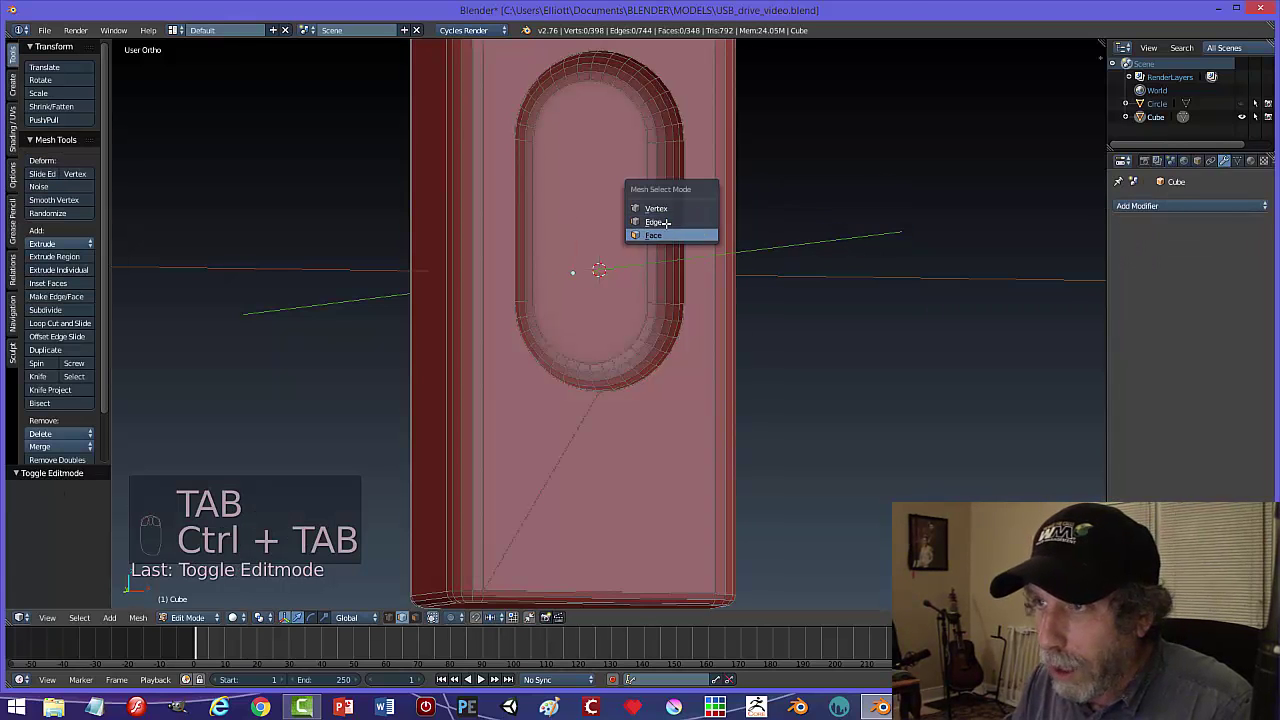
click(679, 207)
alt+right_click(684, 197)
middle_drag(749, 223, 601, 111)
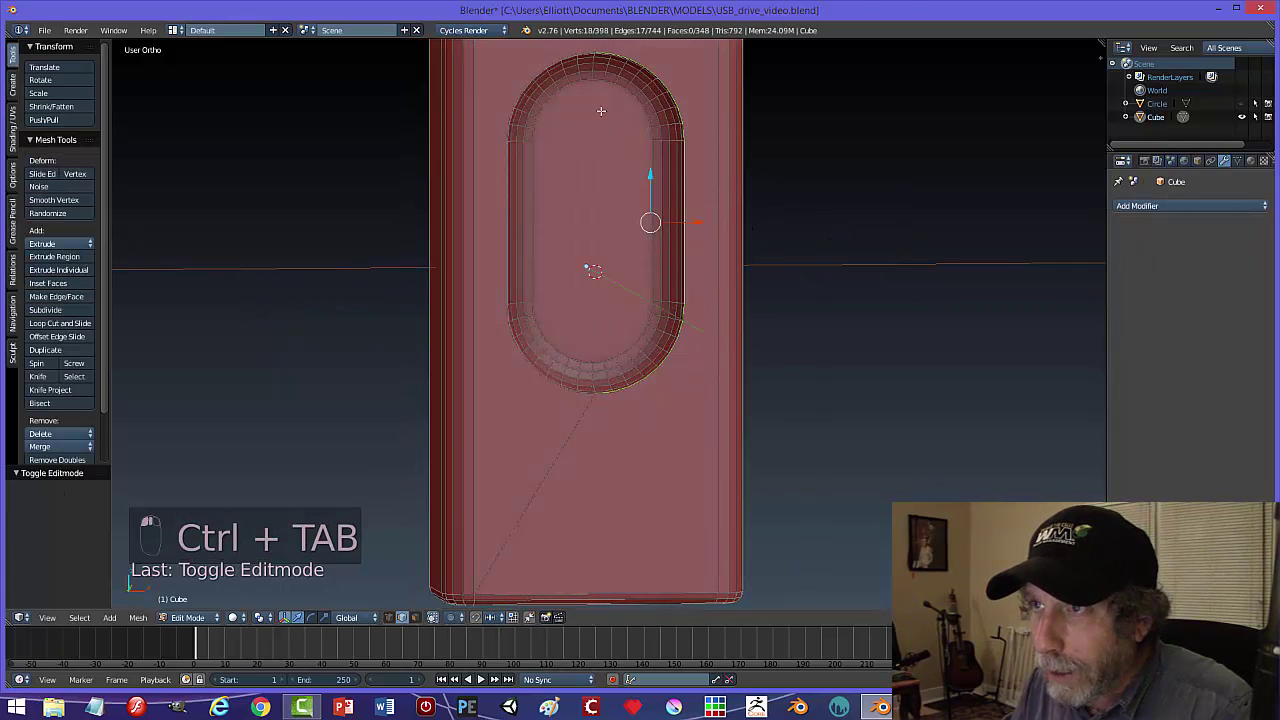
alt+shift+right_click(571, 55)
middle_drag(708, 111, 674, 214)
scroll(674, 214, up, 6)
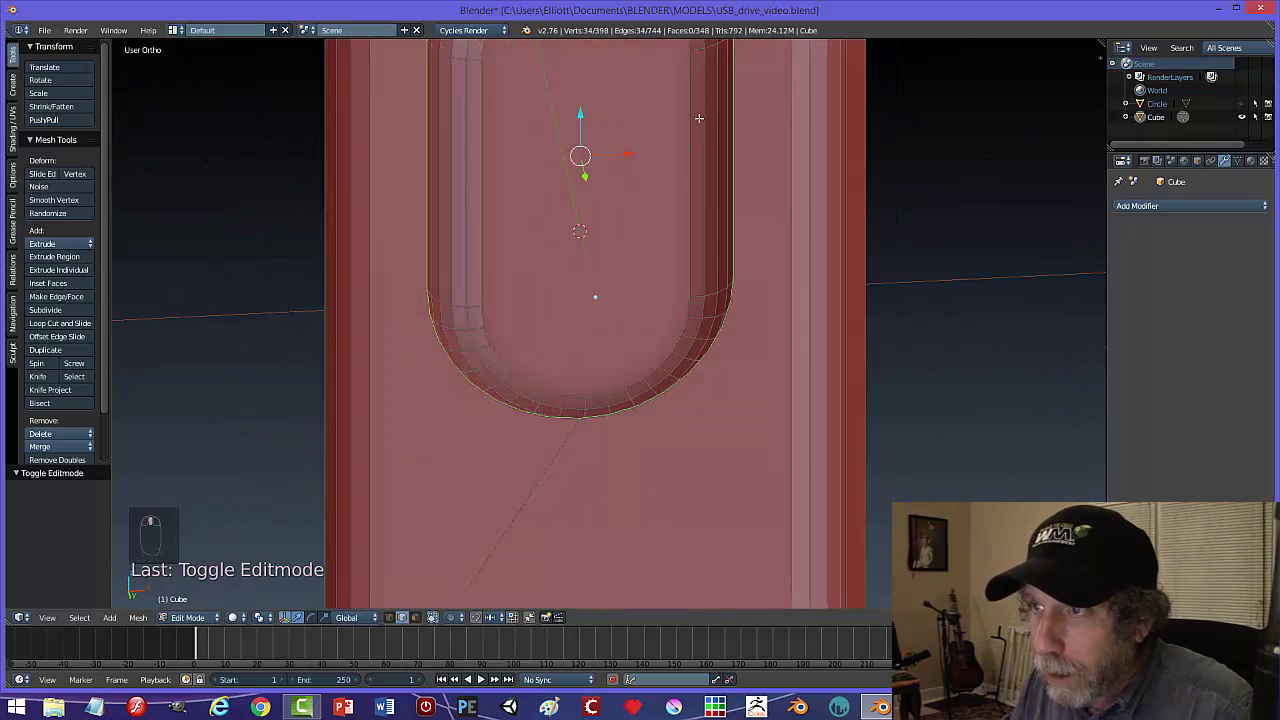
middle_drag(699, 118, 648, 355)
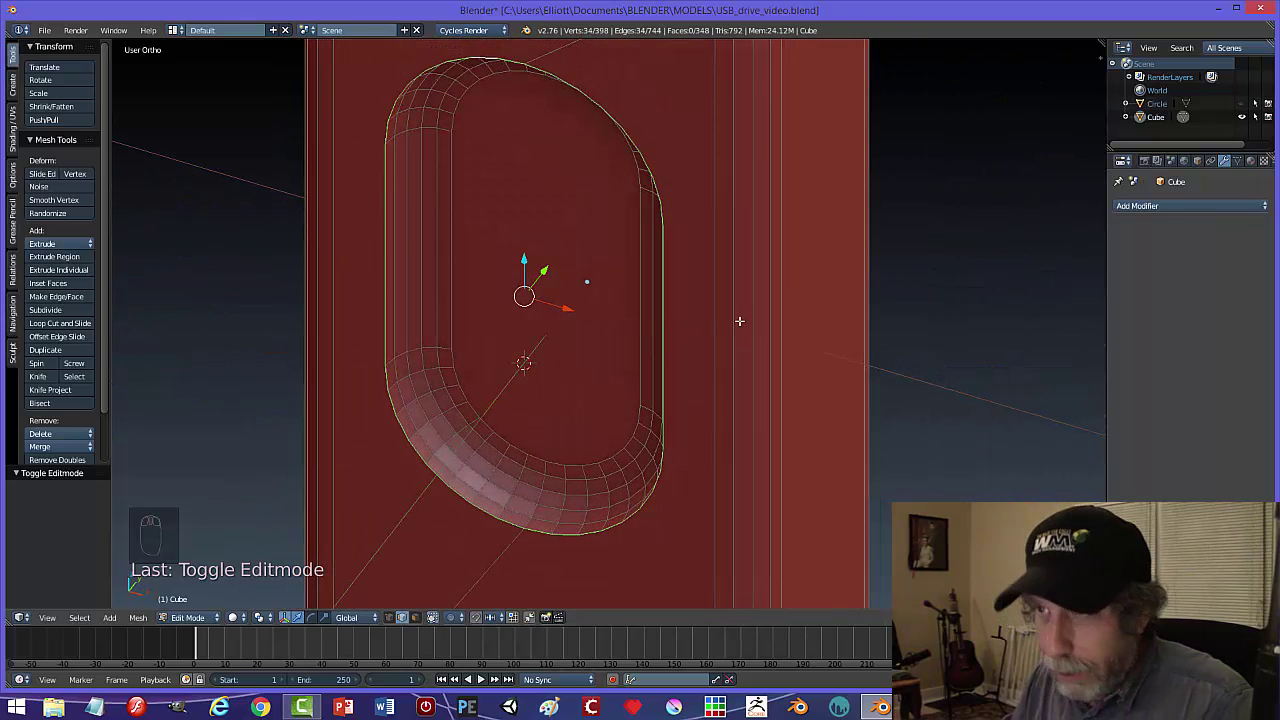
key(ctrl+b)
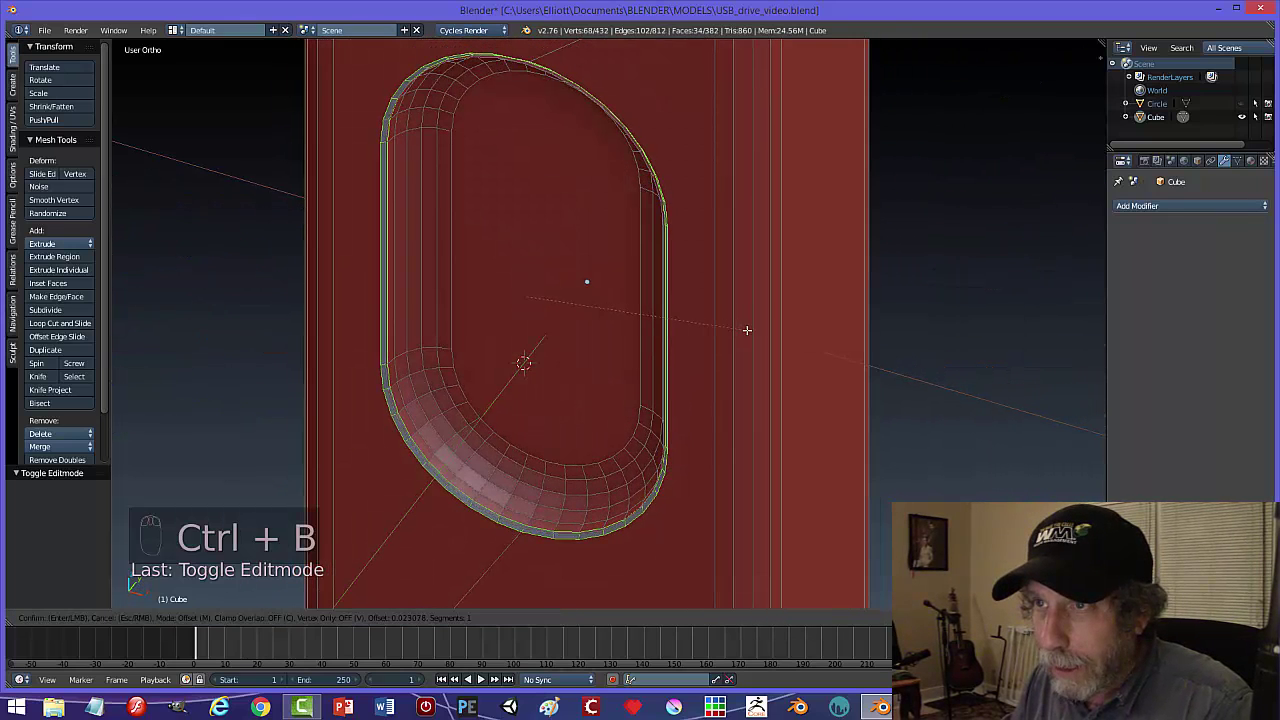
scroll(747, 331, up, 2)
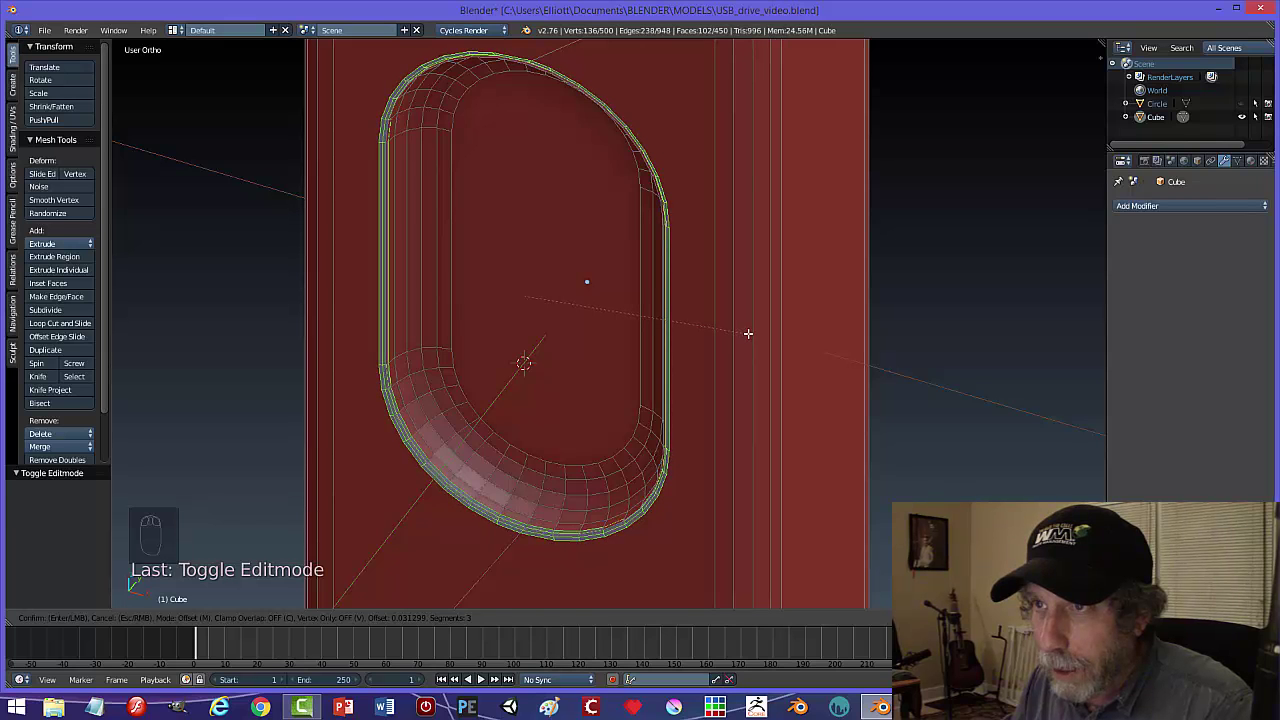
click(747, 331)
key(a)
key(Tab)
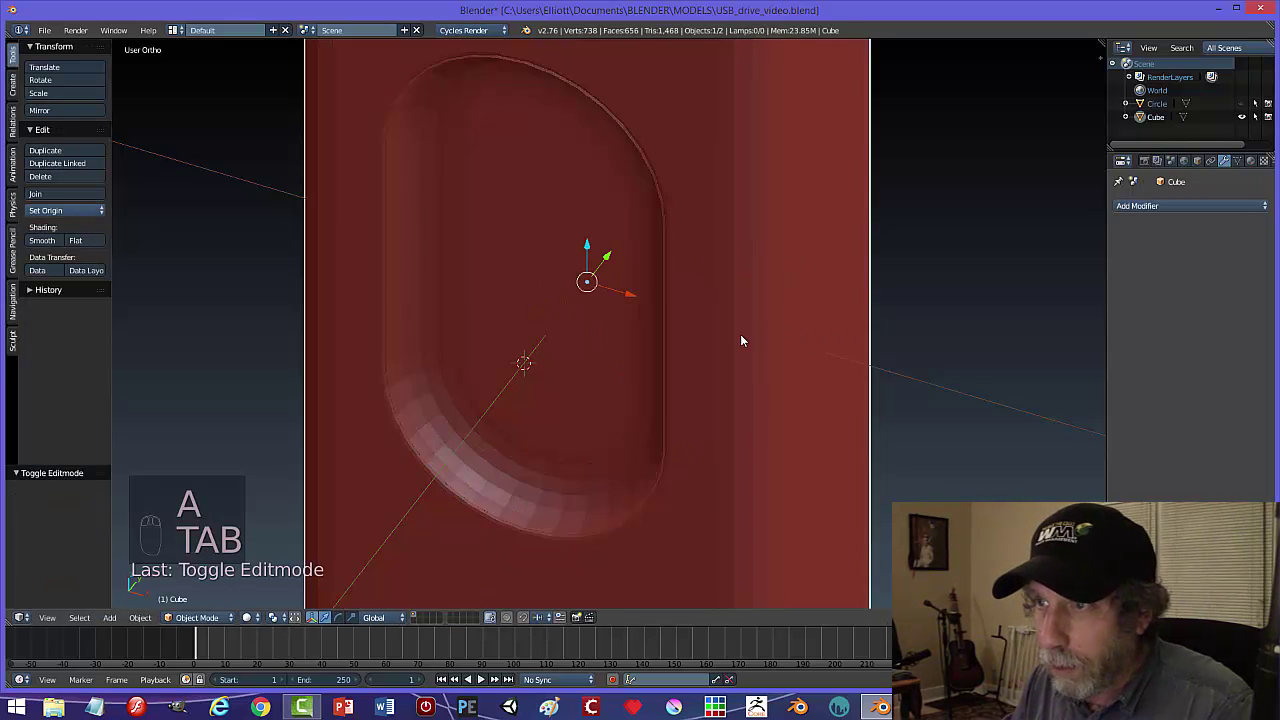
- Examine the finished recess against the USB_DriveC.png reference in Windows Photo Viewer, and return to Blender
middle_drag(740, 334, 630, 299)
scroll(690, 312, down, 3)
middle_drag(733, 300, 722, 305)
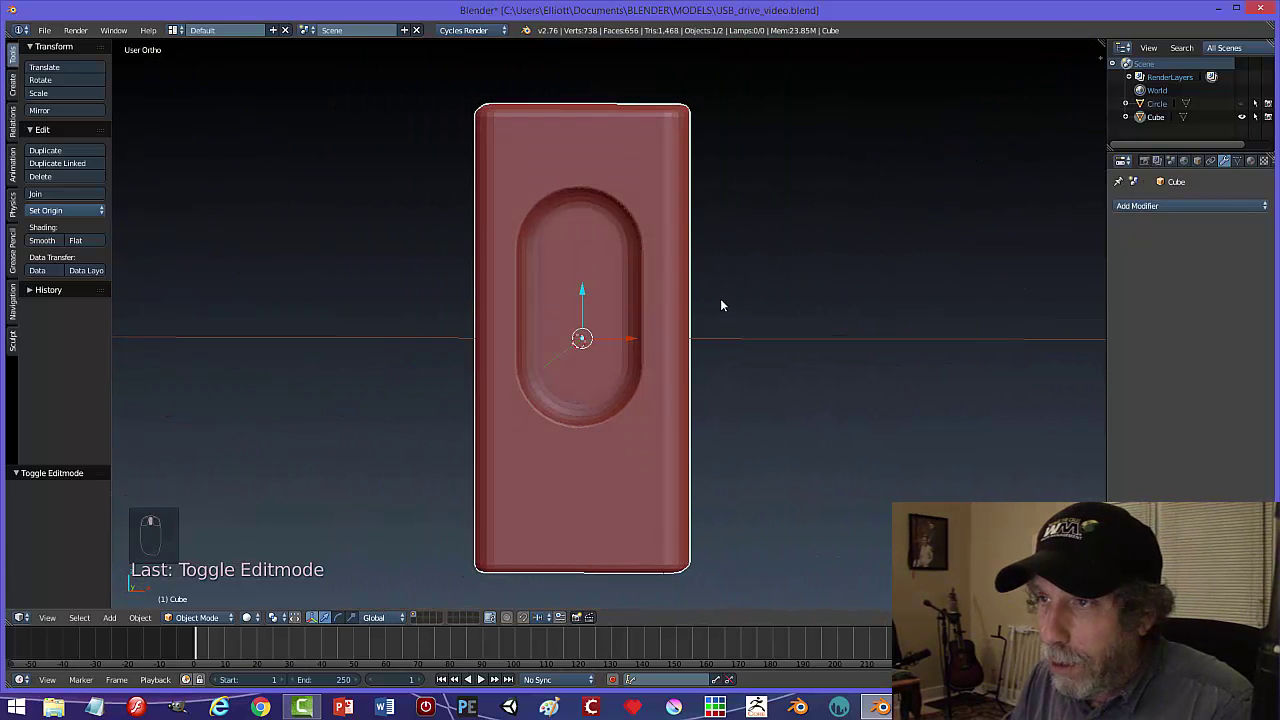
mouse_move(839, 707)
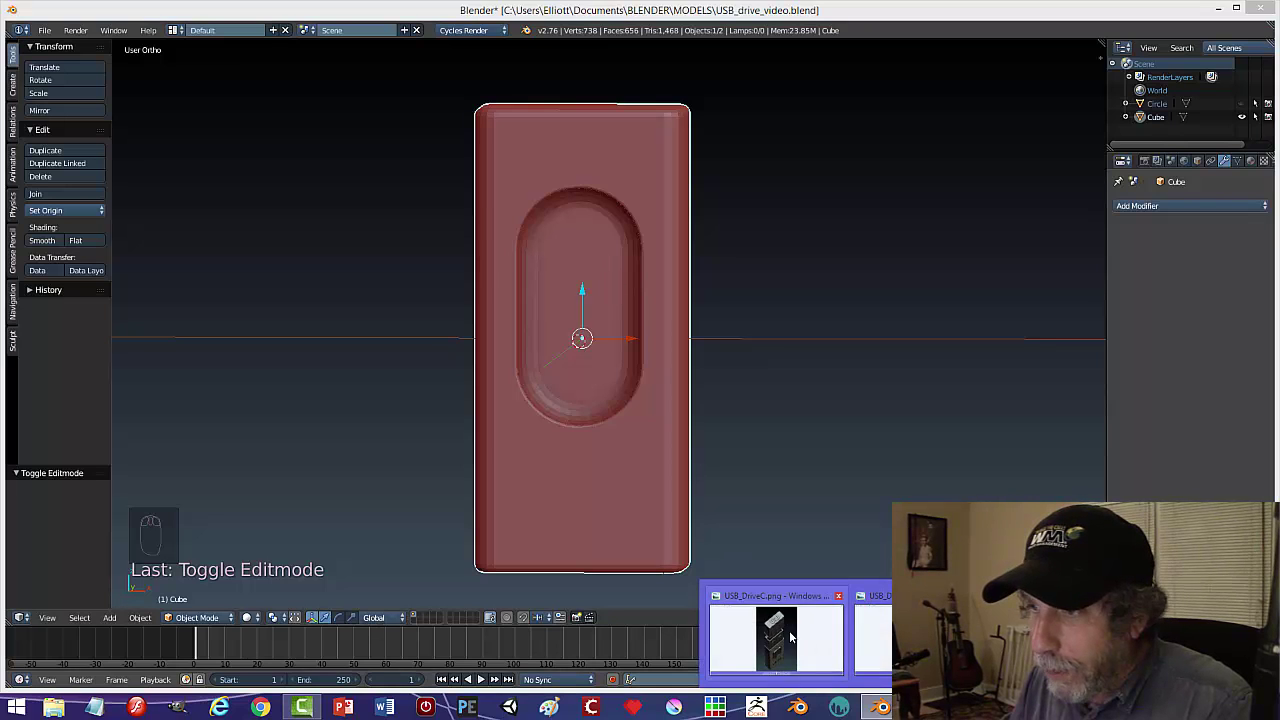
click(785, 632)
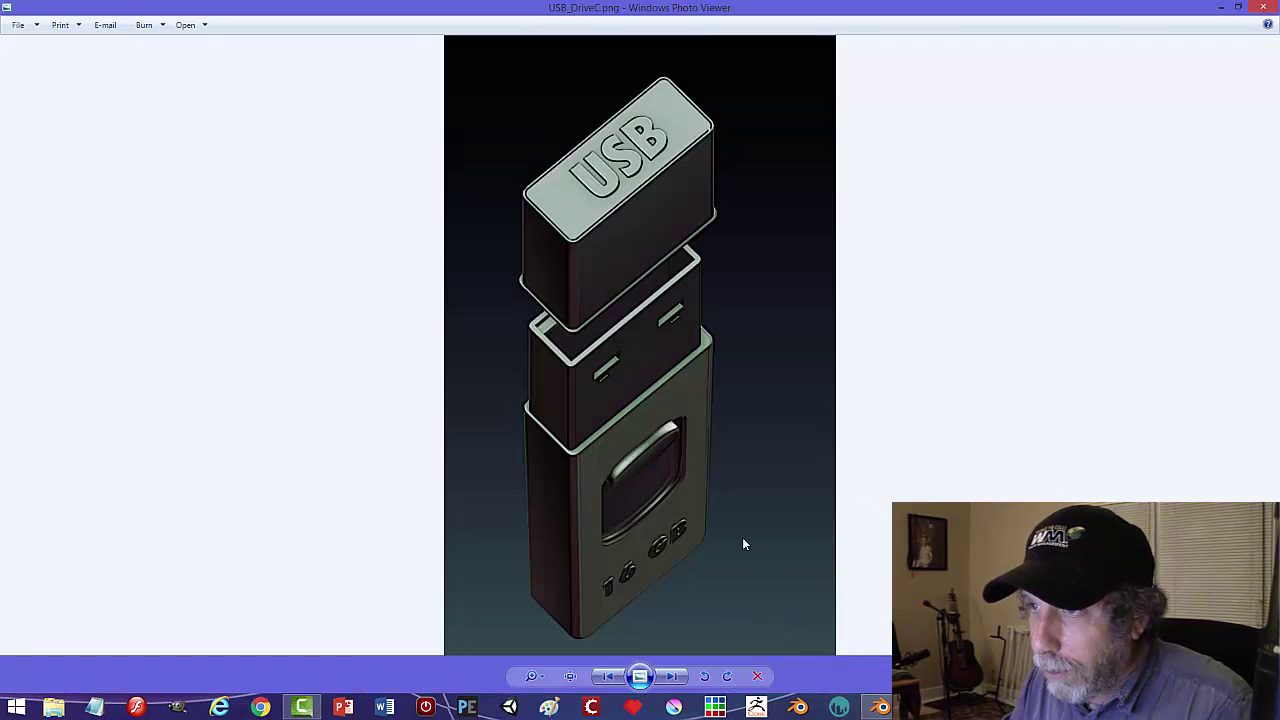
click(879, 707)
- Duplicate the recess's flat floor face in place, separate the copy into its own object, and select it in object mode
key(Tab)
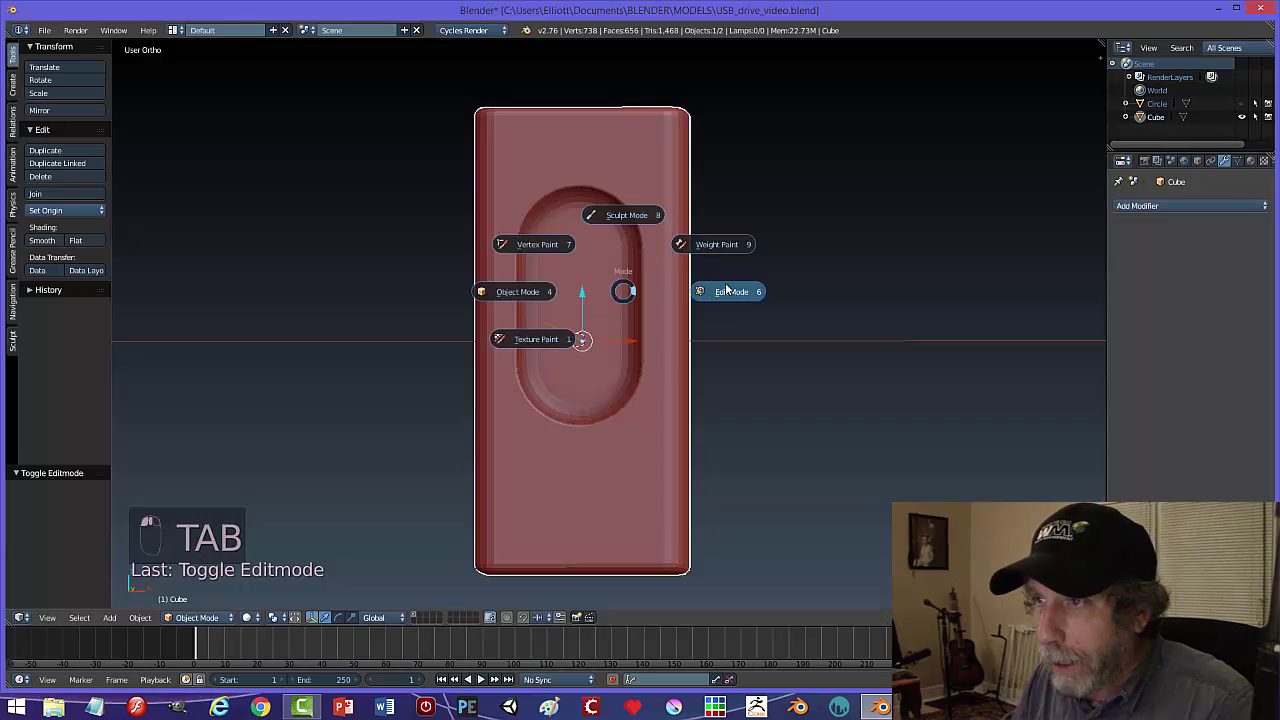
click(728, 290)
key(ctrl+Tab)
click(600, 313)
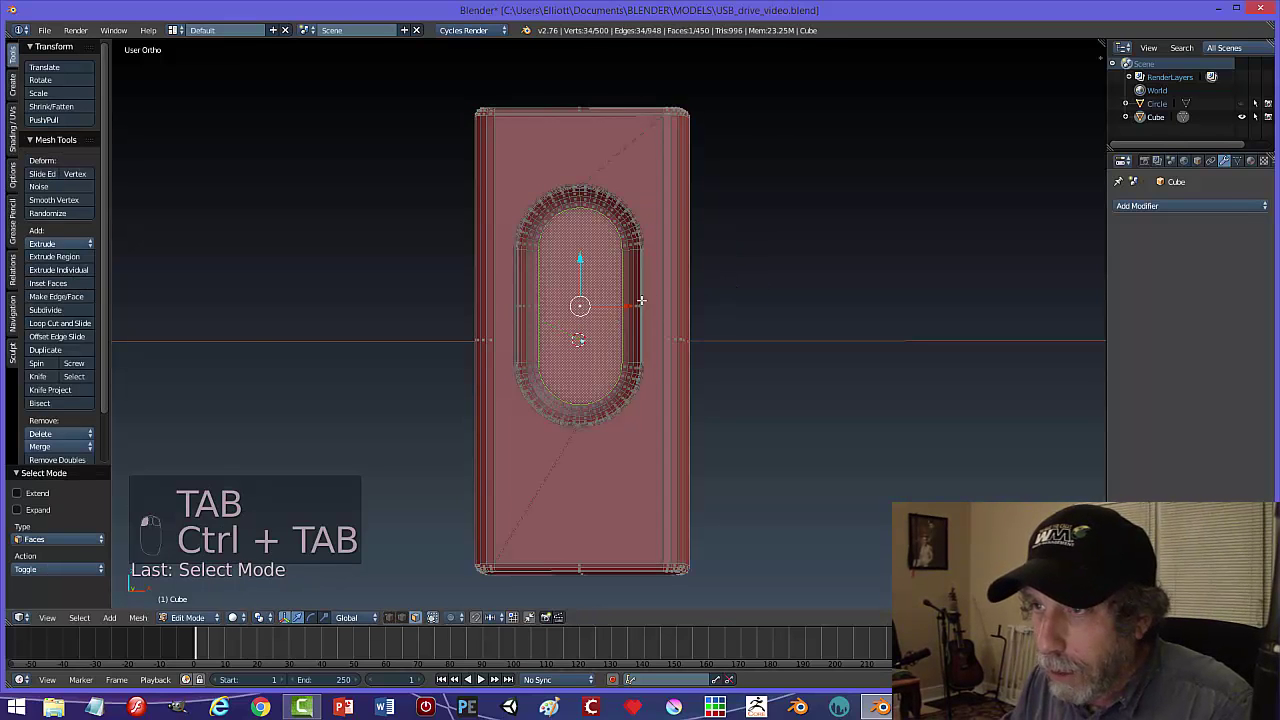
middle_drag(641, 300, 684, 324)
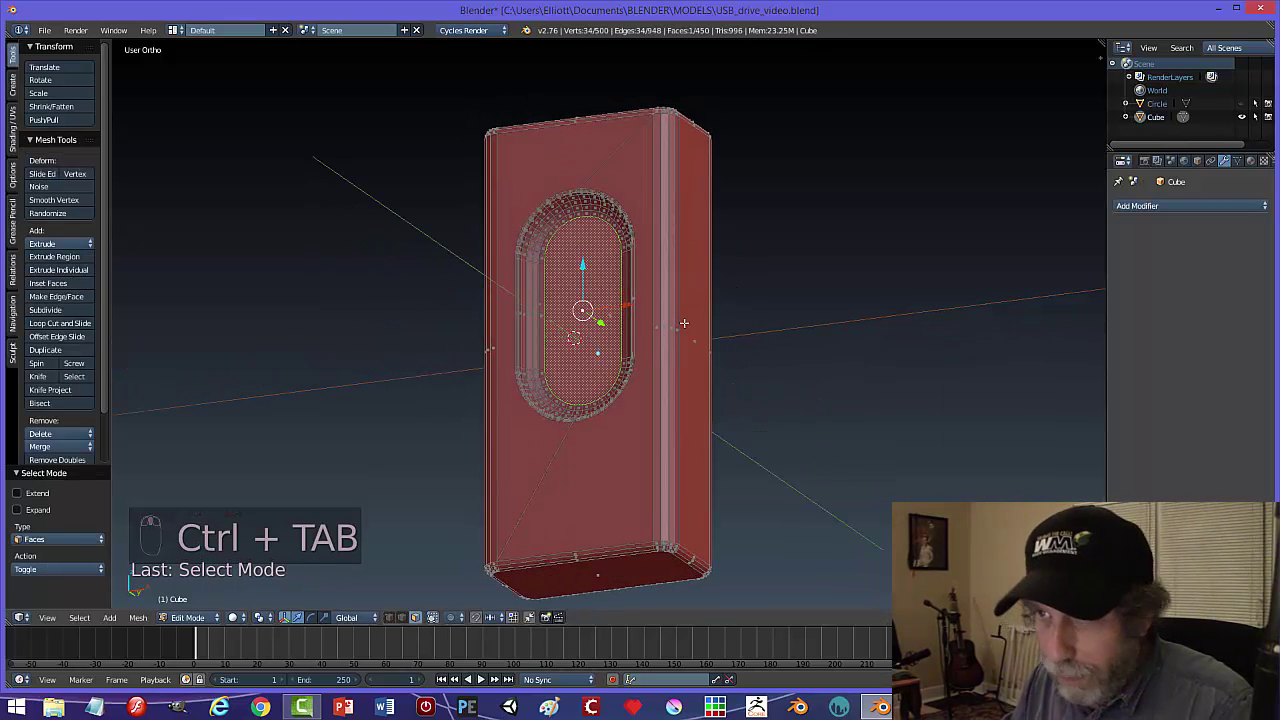
key(shift+d)
key(p)
click(684, 323)
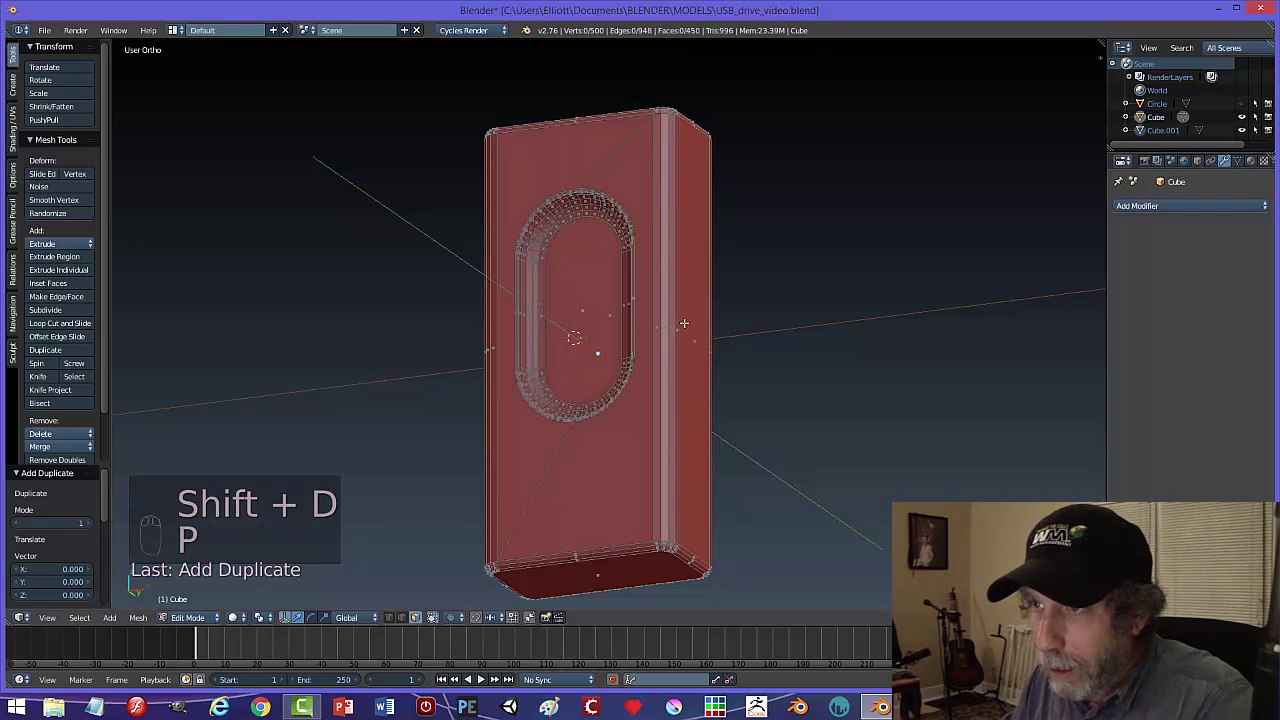
key(Tab)
click(636, 315)
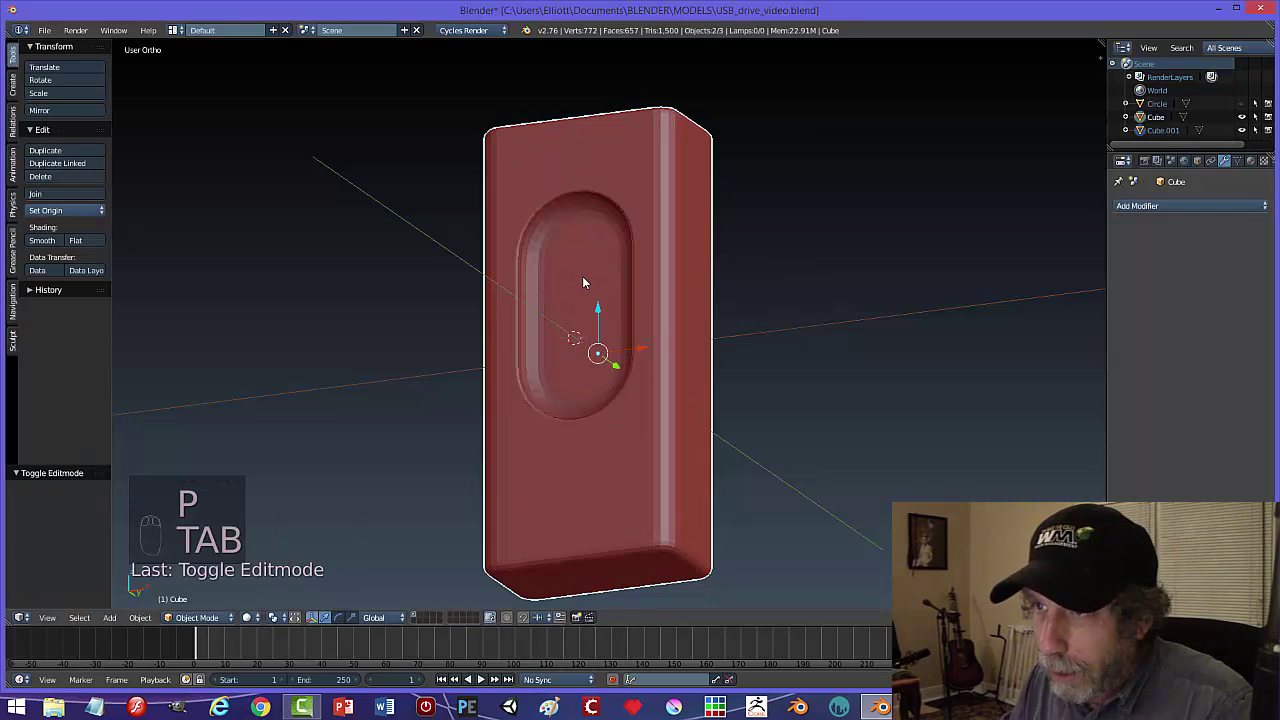
middle_drag(701, 304, 668, 330)
drag(647, 343, 550, 362)
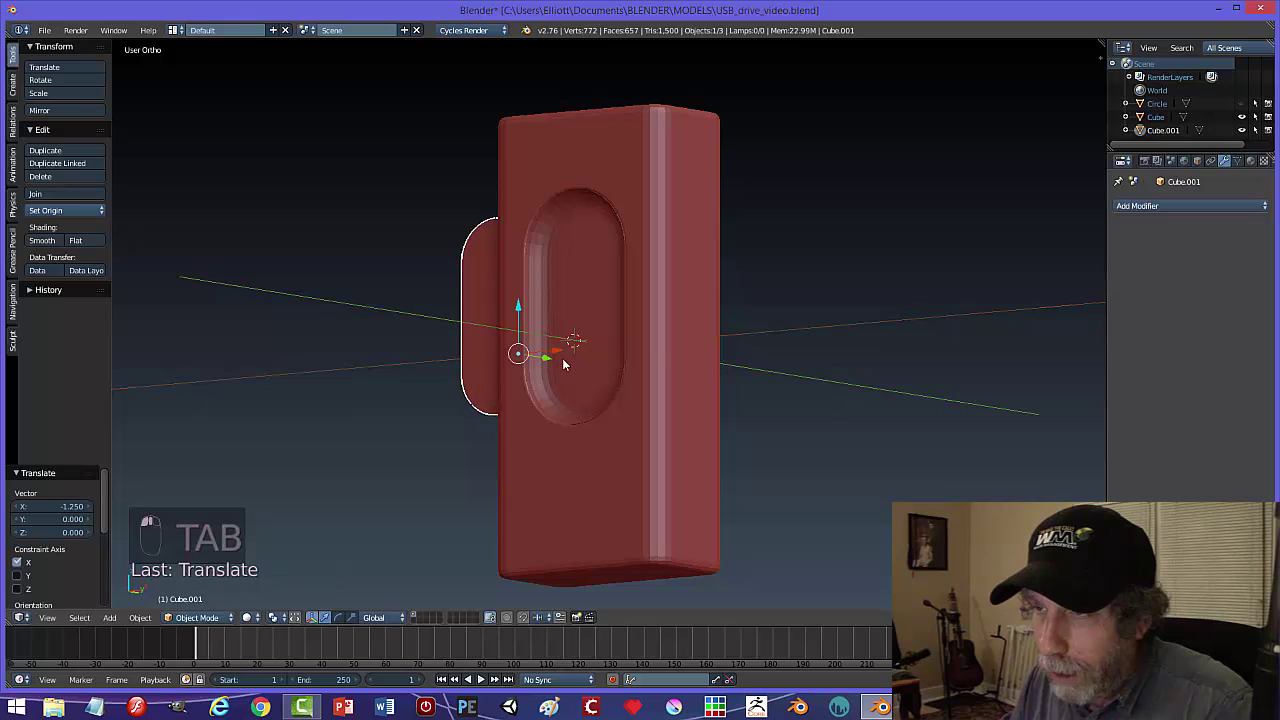
key(ctrl+z)
- Move the separated capsule-shaped face -1.040 along Y, out in front of the block
middle_drag(766, 364, 670, 373)
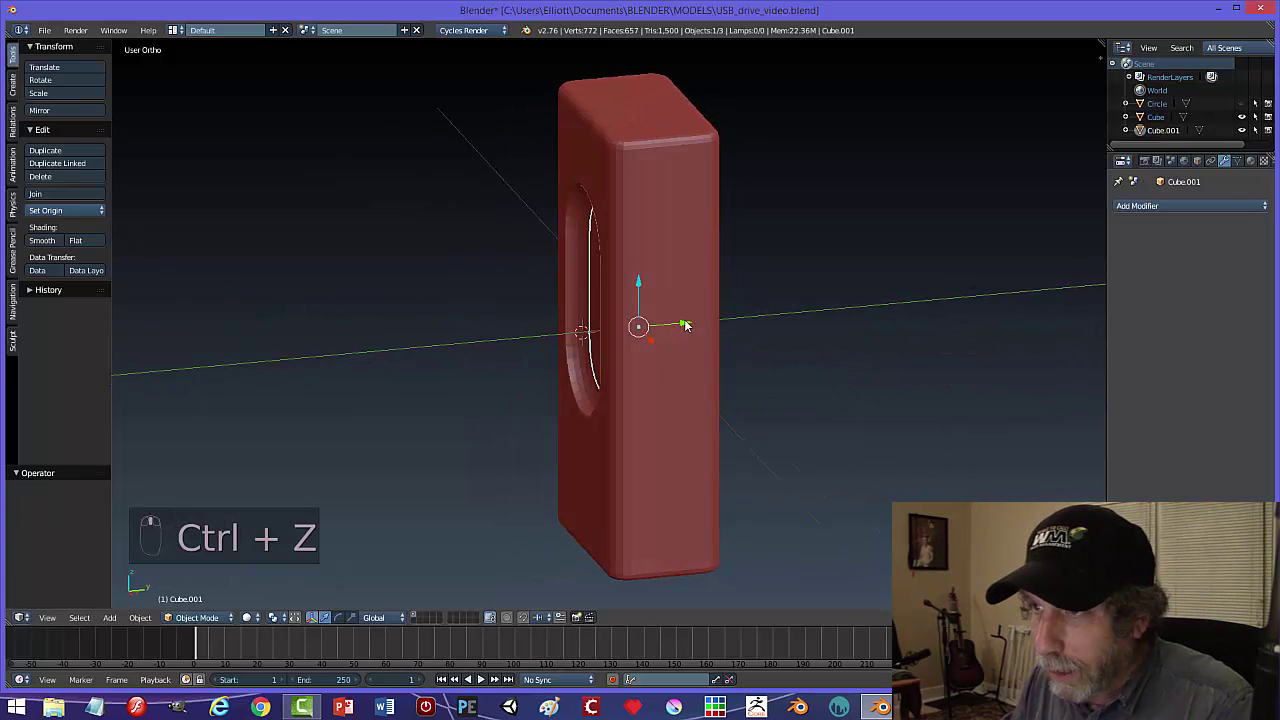
drag(686, 325, 597, 340)
middle_drag(548, 393, 586, 371)
- Set the capsule-shaped face's origin to its geometry
click(65, 211)
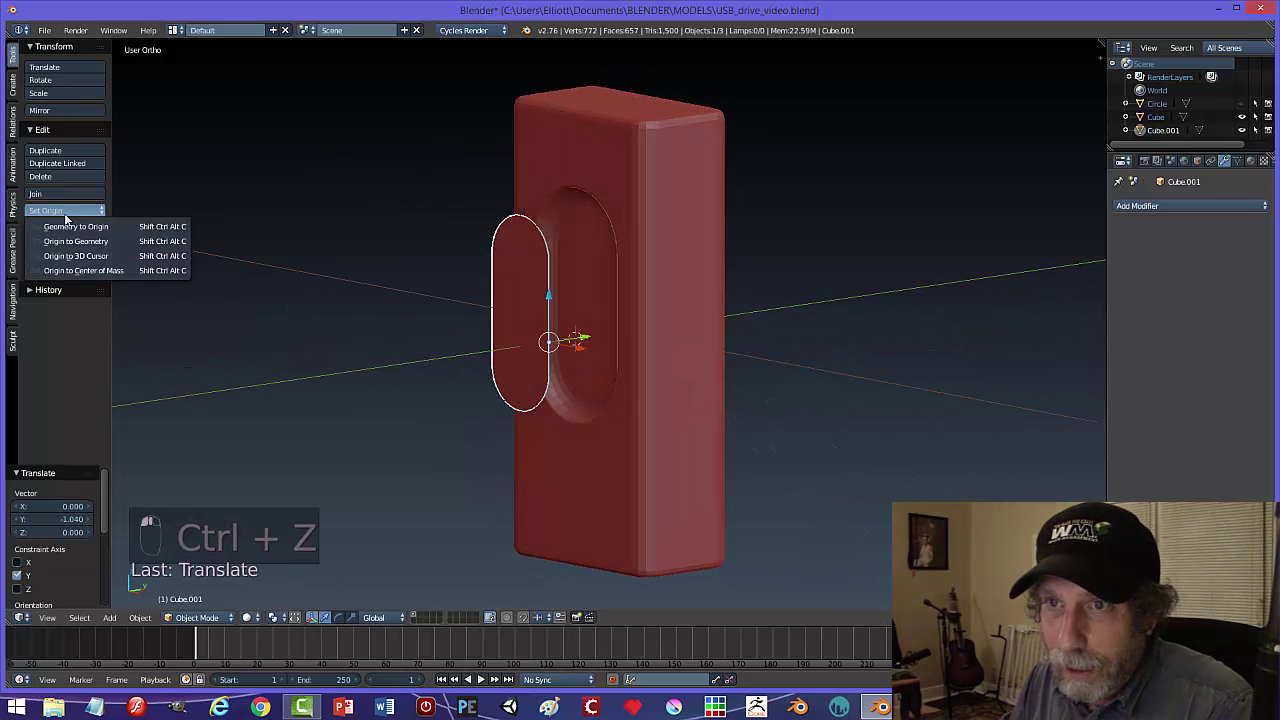
click(75, 241)
middle_drag(463, 281, 528, 277)
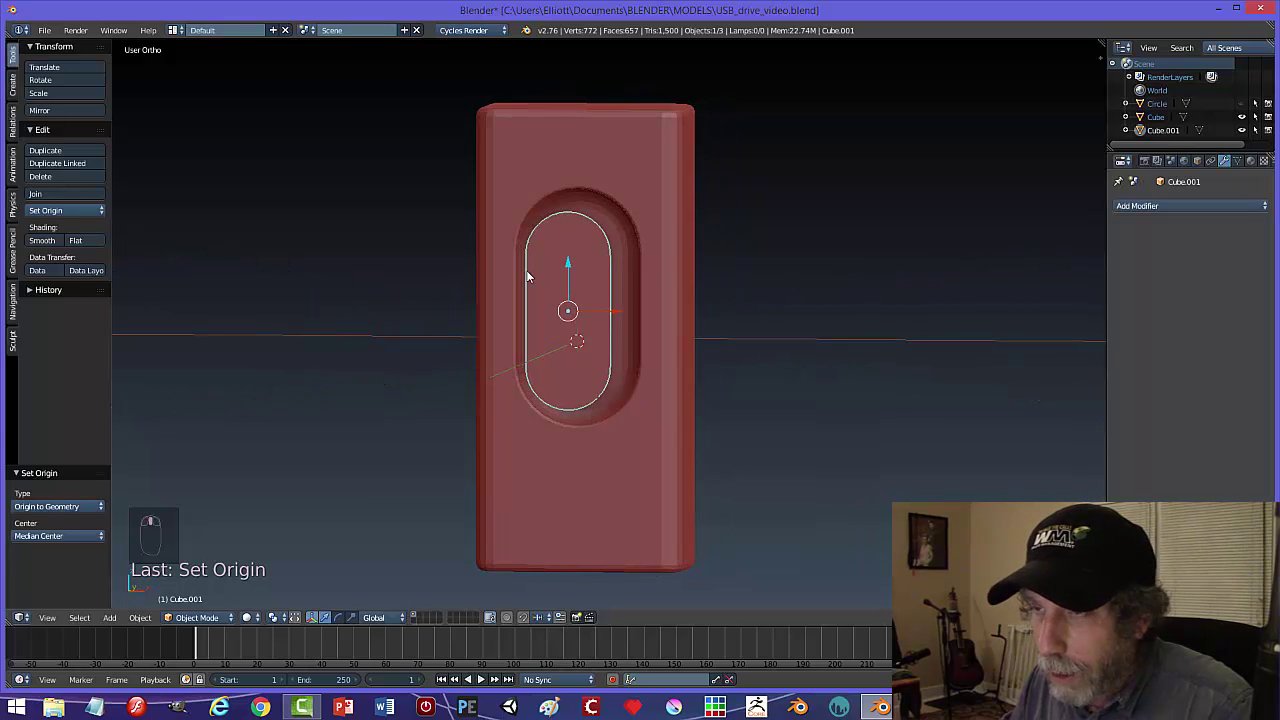
key(s)
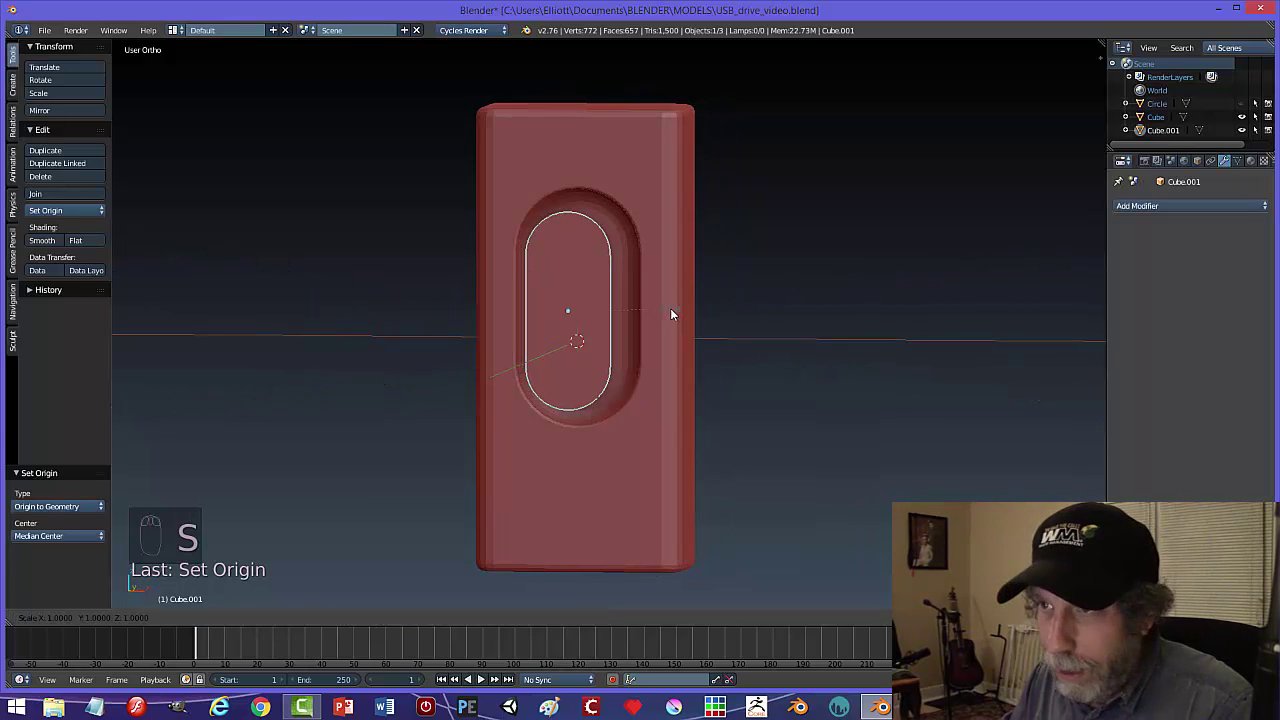
key(z)
click(679, 324)
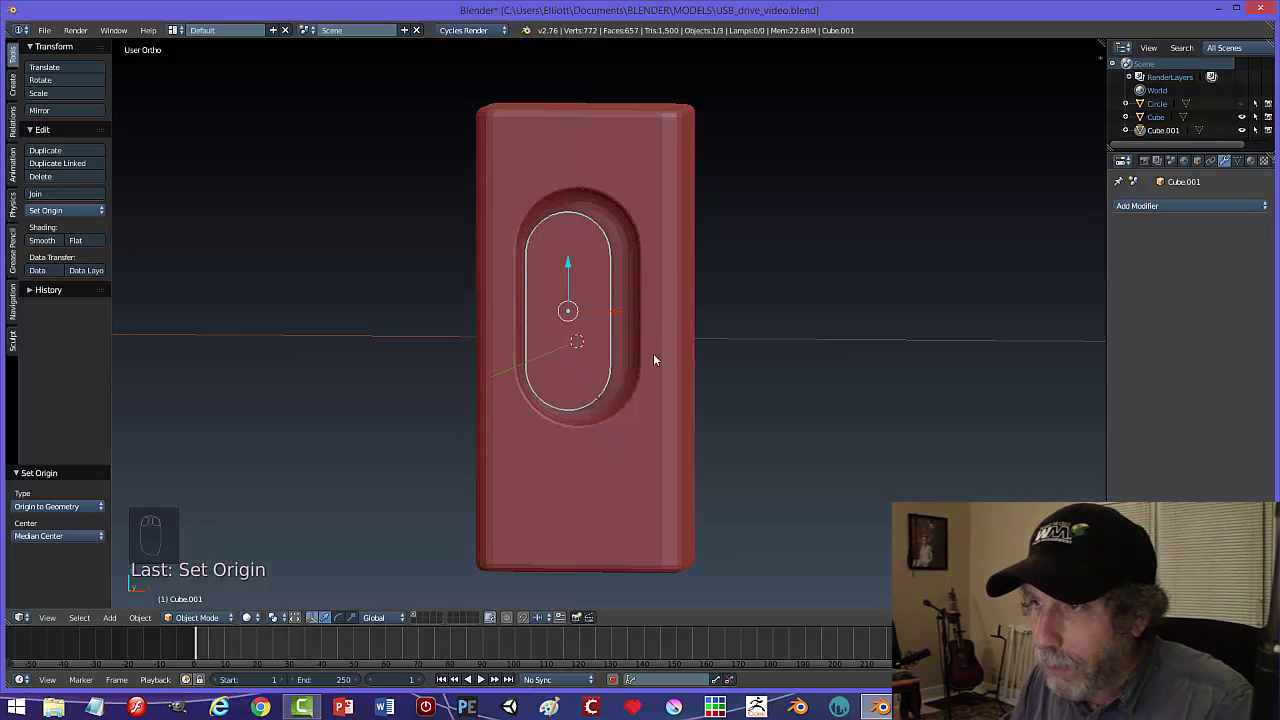
- In a front wireframe view, select the vertices of the capsule face's lower arc and move them up about 1.04 along Z
key(Tab)
click(736, 356)
key(KP_1)
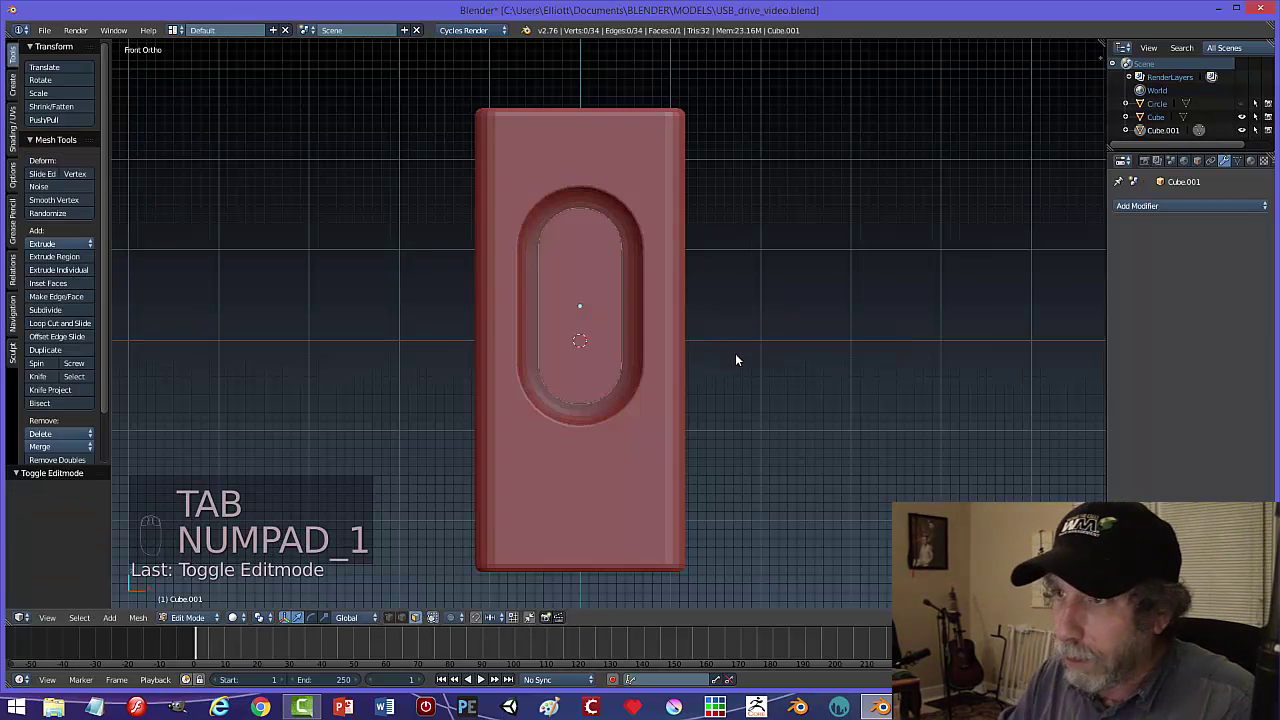
key(z)
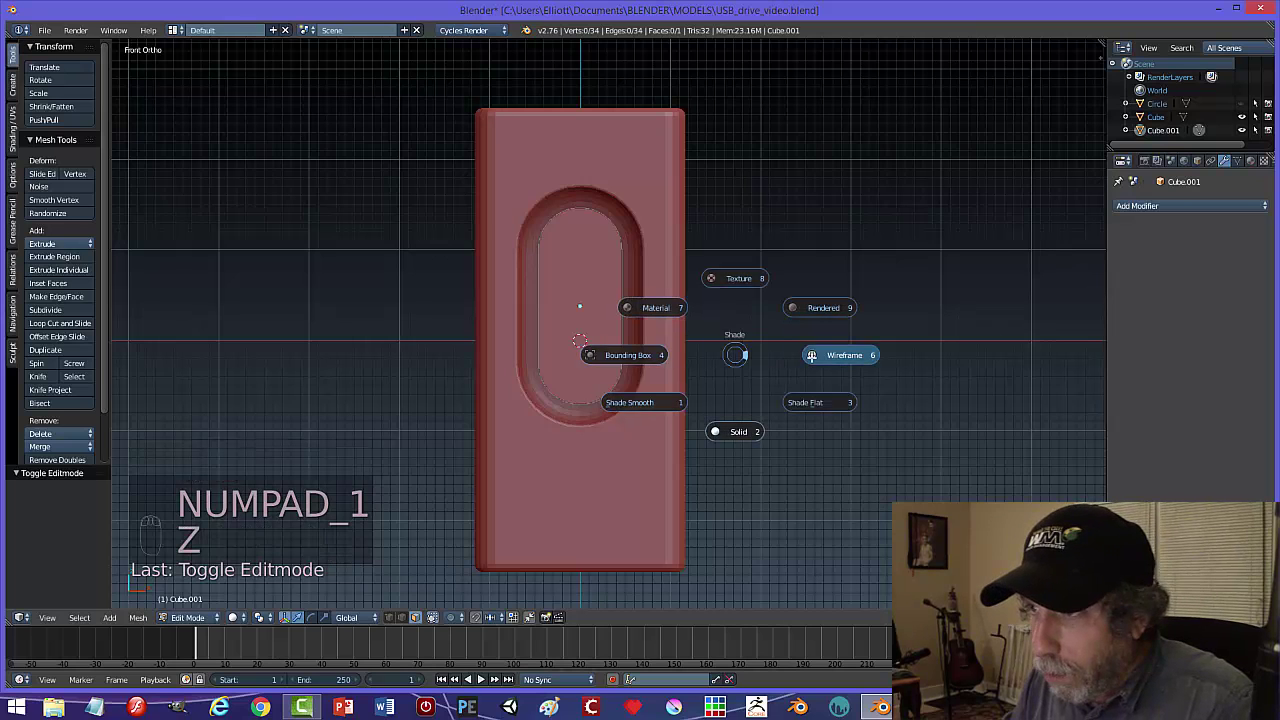
click(810, 358)
key(ctrl+Tab)
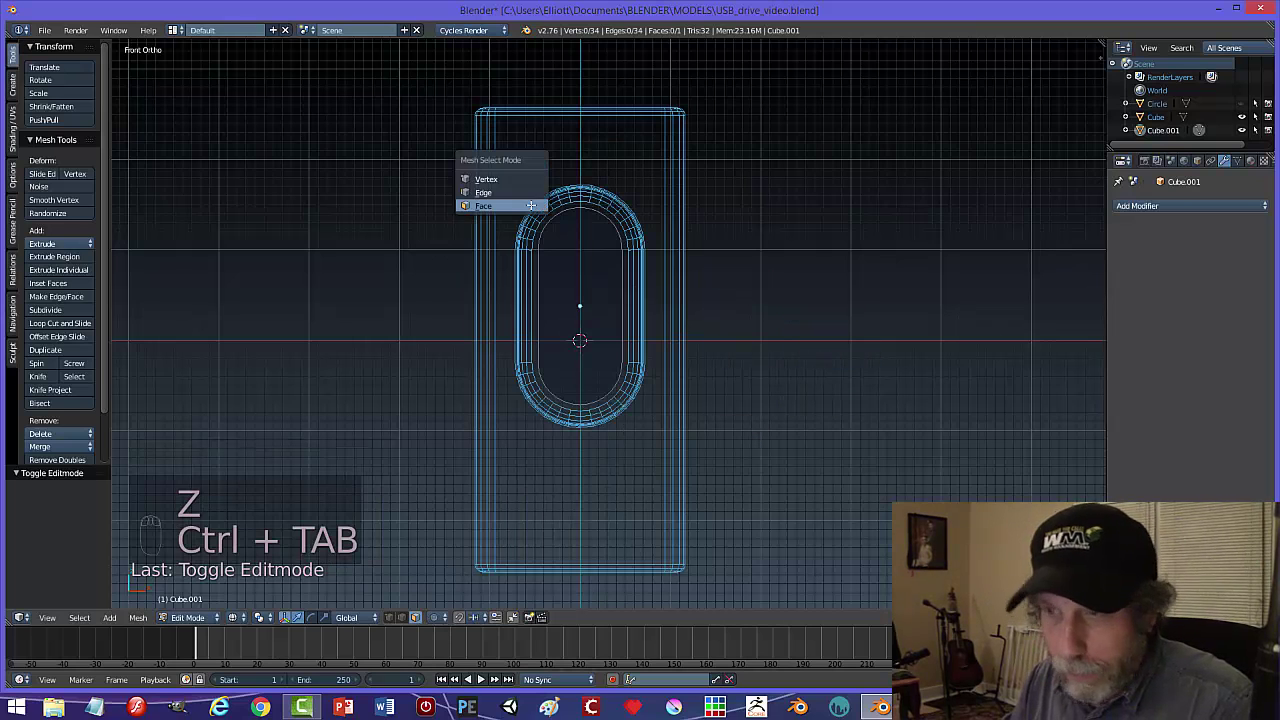
click(468, 171)
key(b)
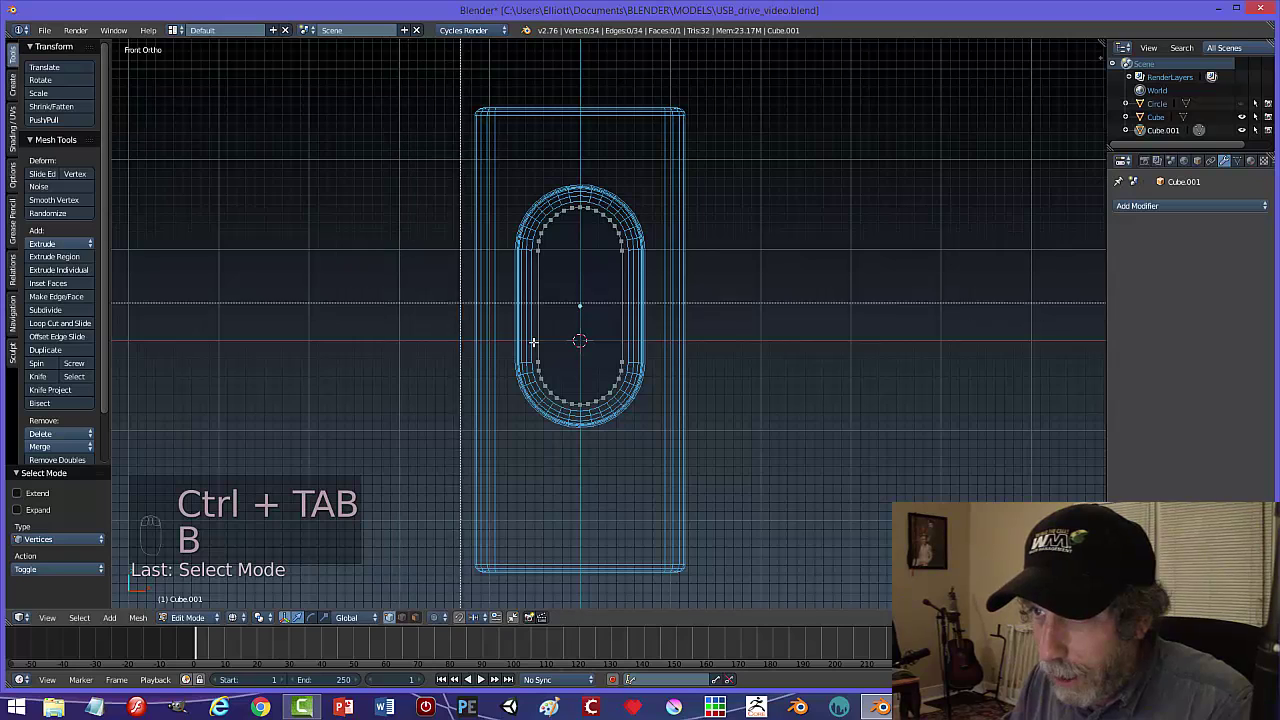
drag(750, 481, 384, 341)
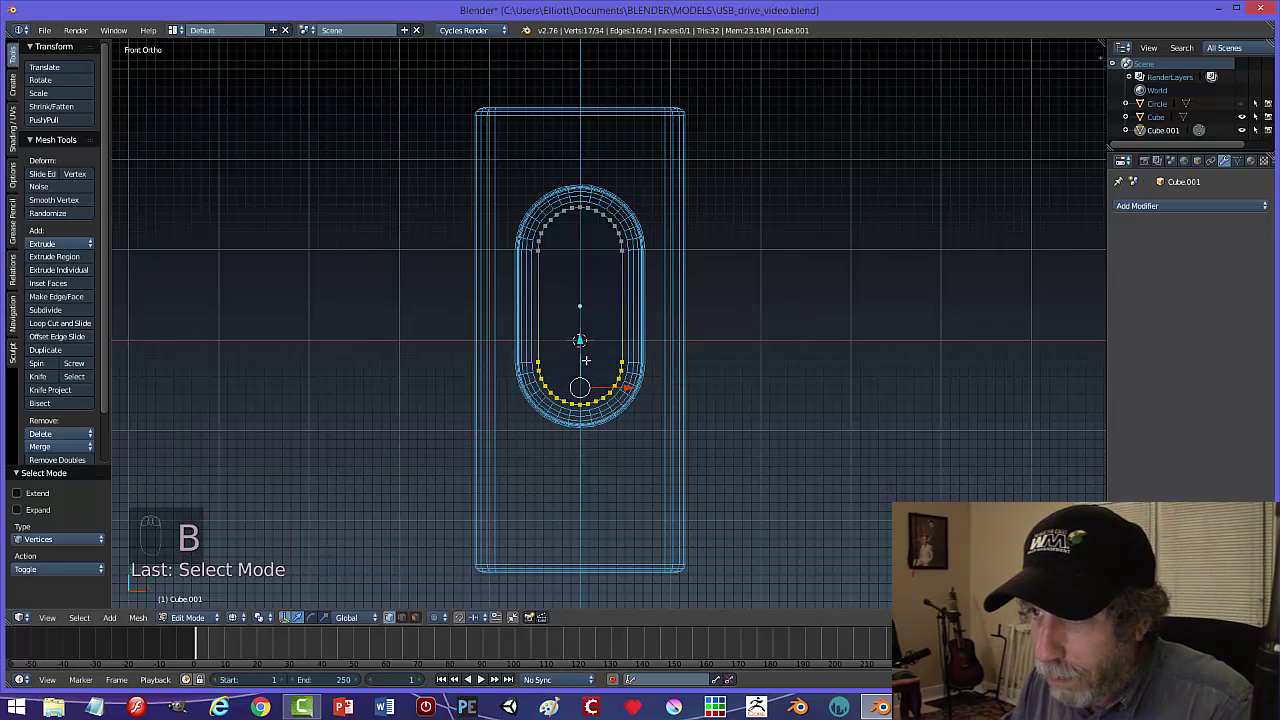
drag(579, 341, 576, 256)
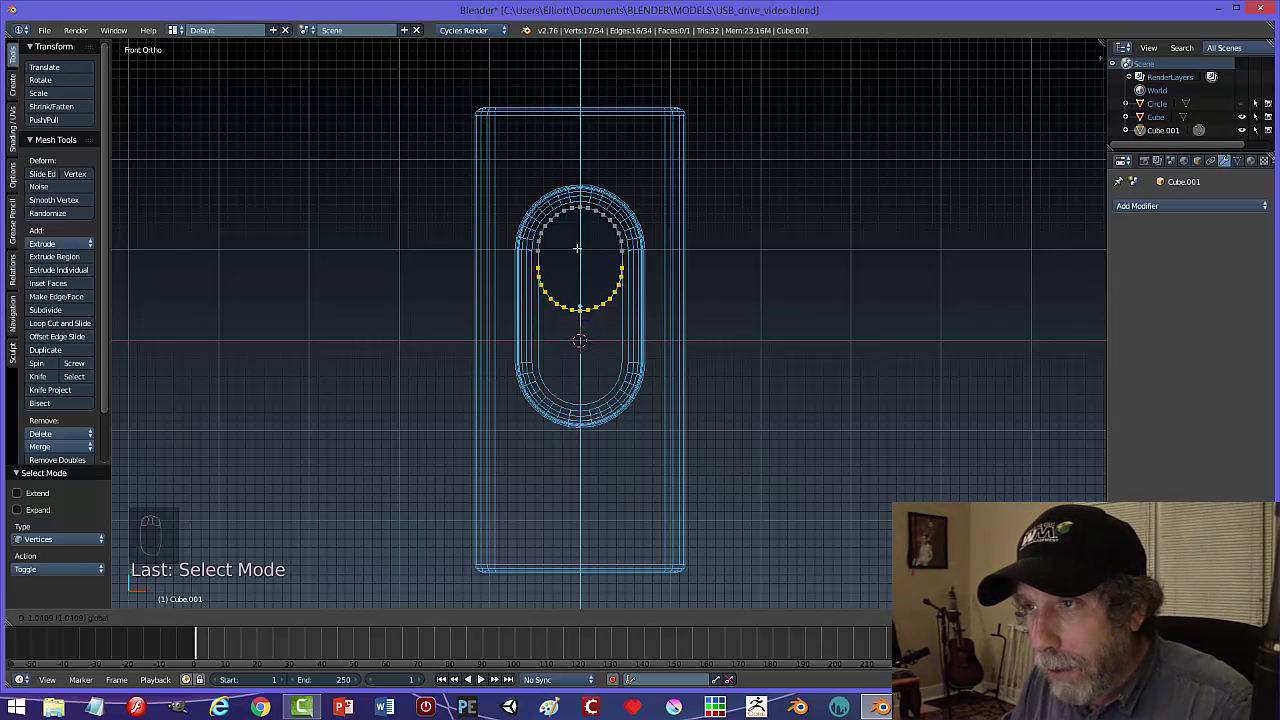
drag(577, 248, 577, 248)
- Scale the whole shortened face by 0.510 along Z into a flat oval, and return to object mode
key(a)
key(a)
key(a)
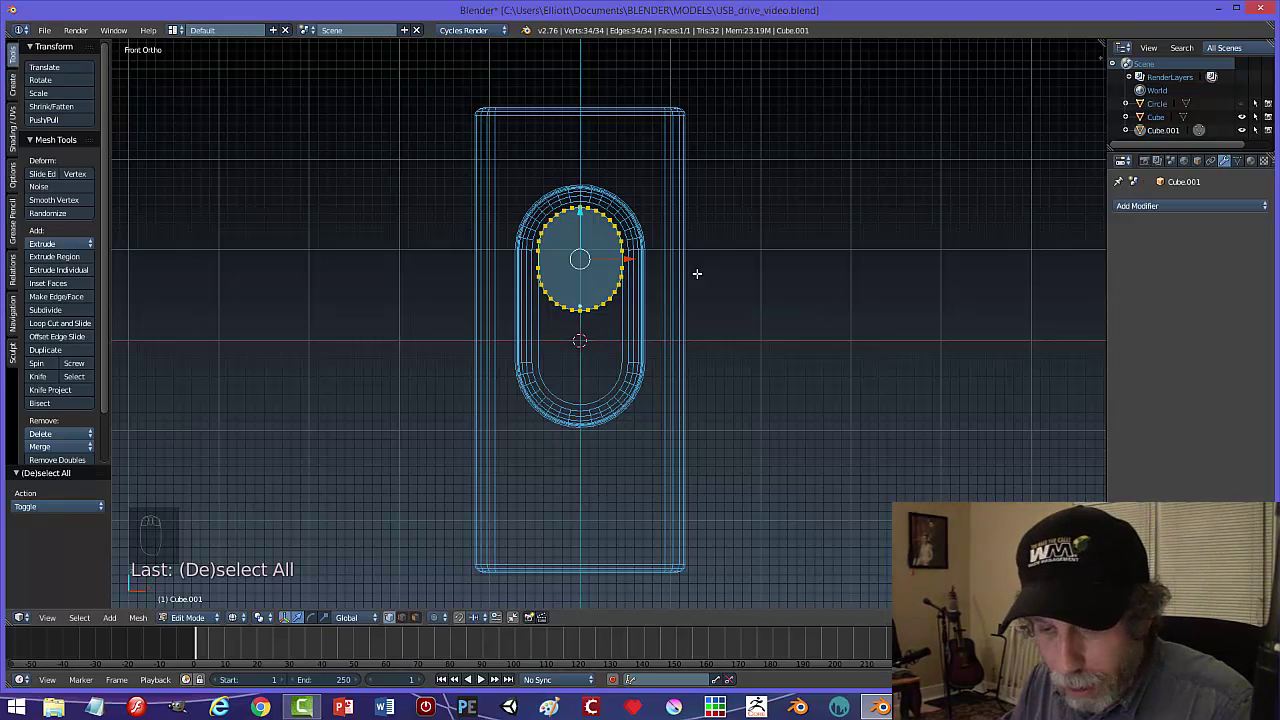
key(s)
key(z)
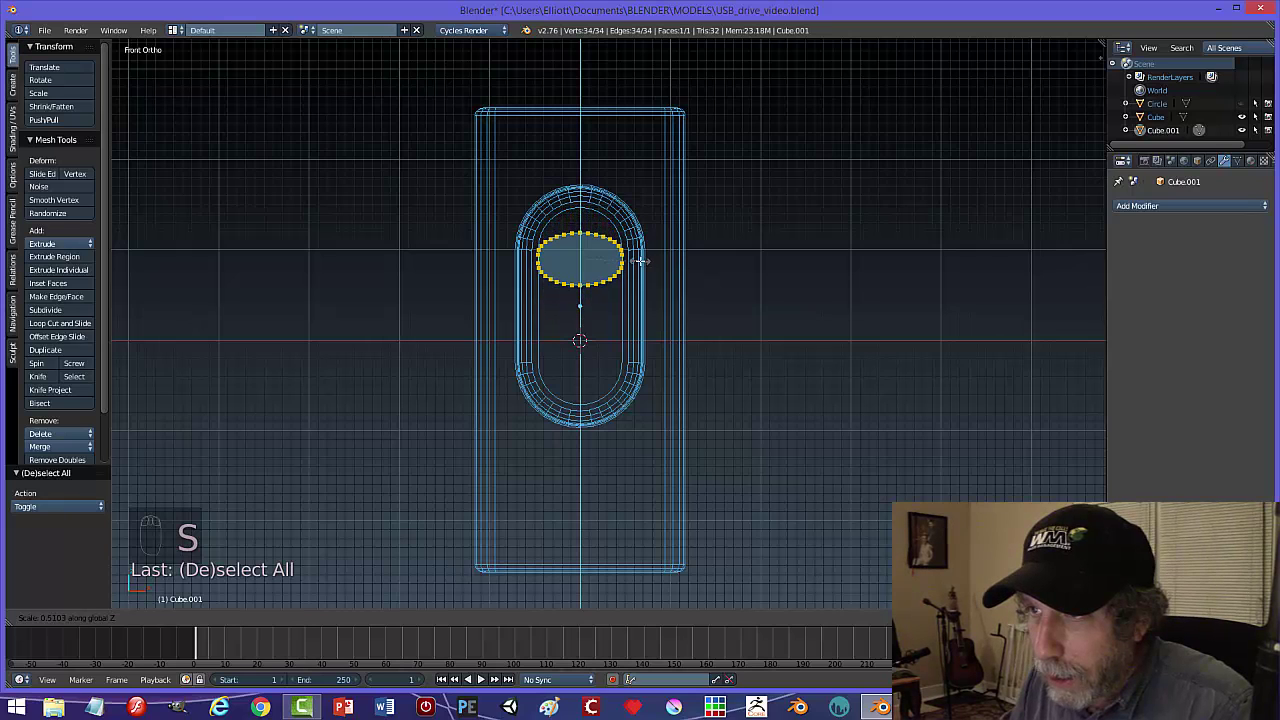
click(640, 260)
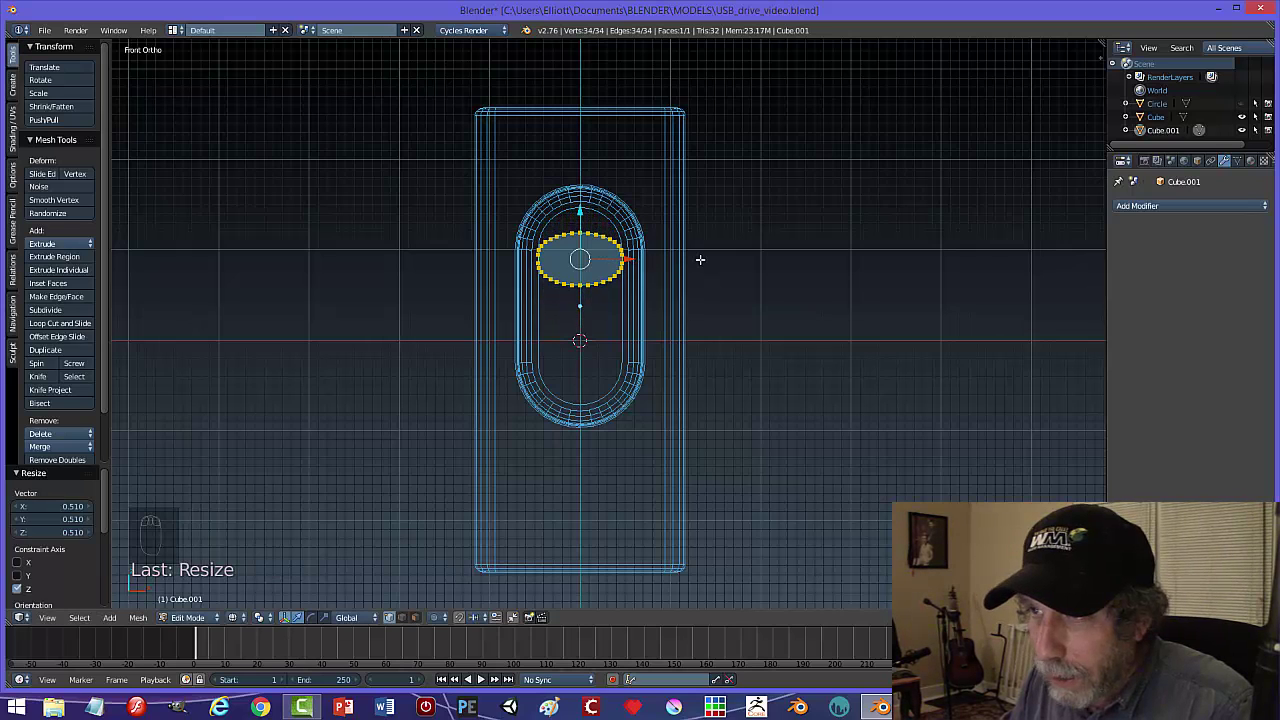
key(a)
key(Tab)
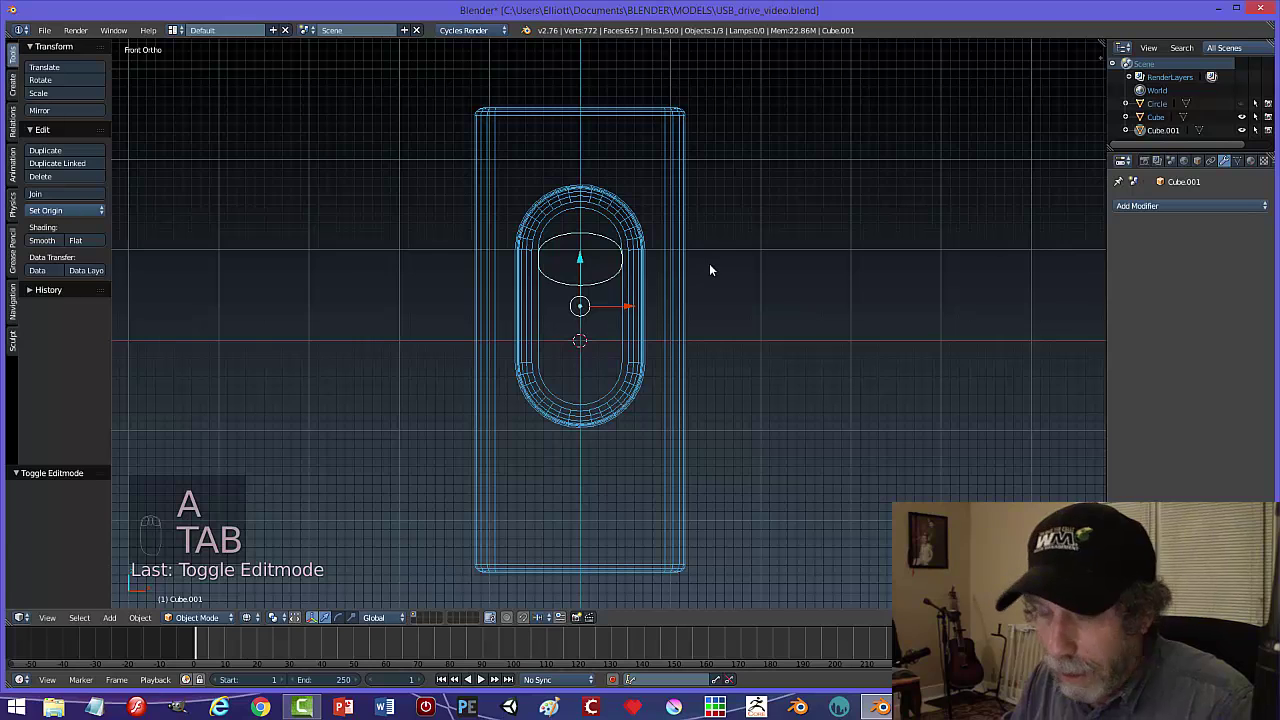
- Switch back to solid shading and move the oval face 0.533 along Y toward the block
key(z)
click(709, 340)
middle_drag(734, 314, 624, 345)
drag(557, 307, 596, 295)
middle_drag(614, 297, 603, 322)
- Extrude the whole oval face along Y toward the recess to form a solid button
key(Tab)
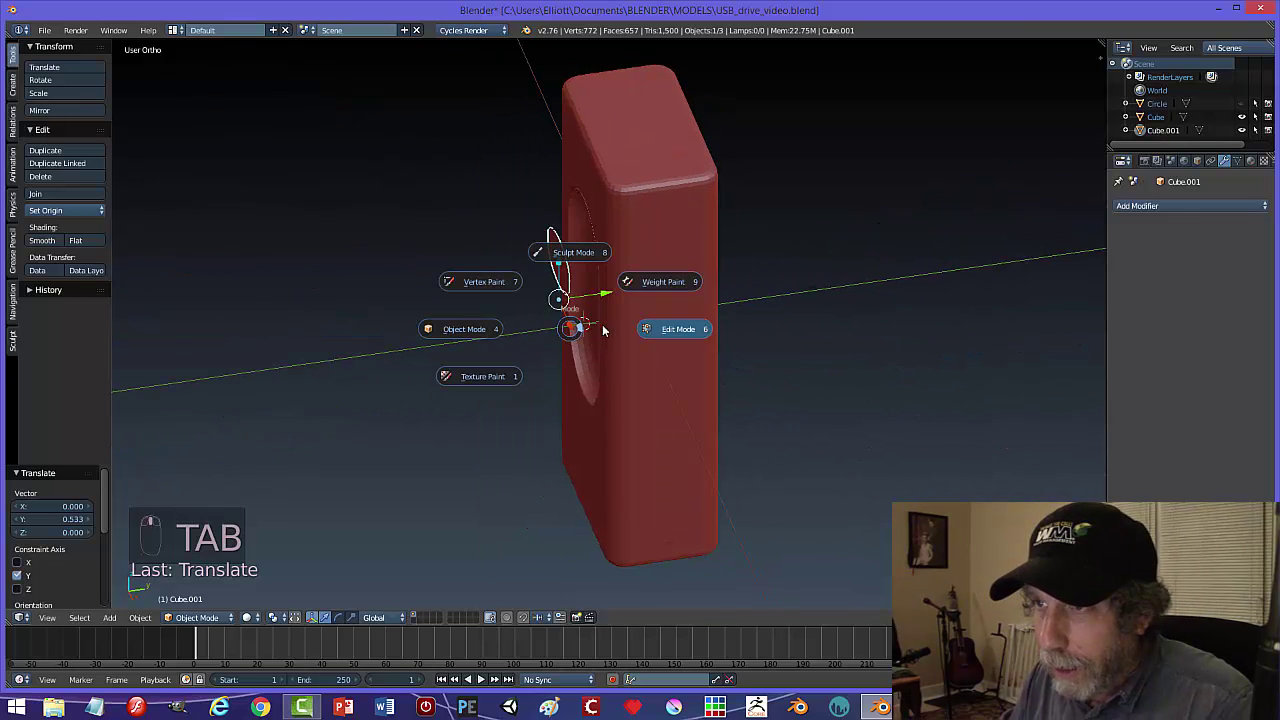
click(672, 331)
key(a)
key(a)
key(e)
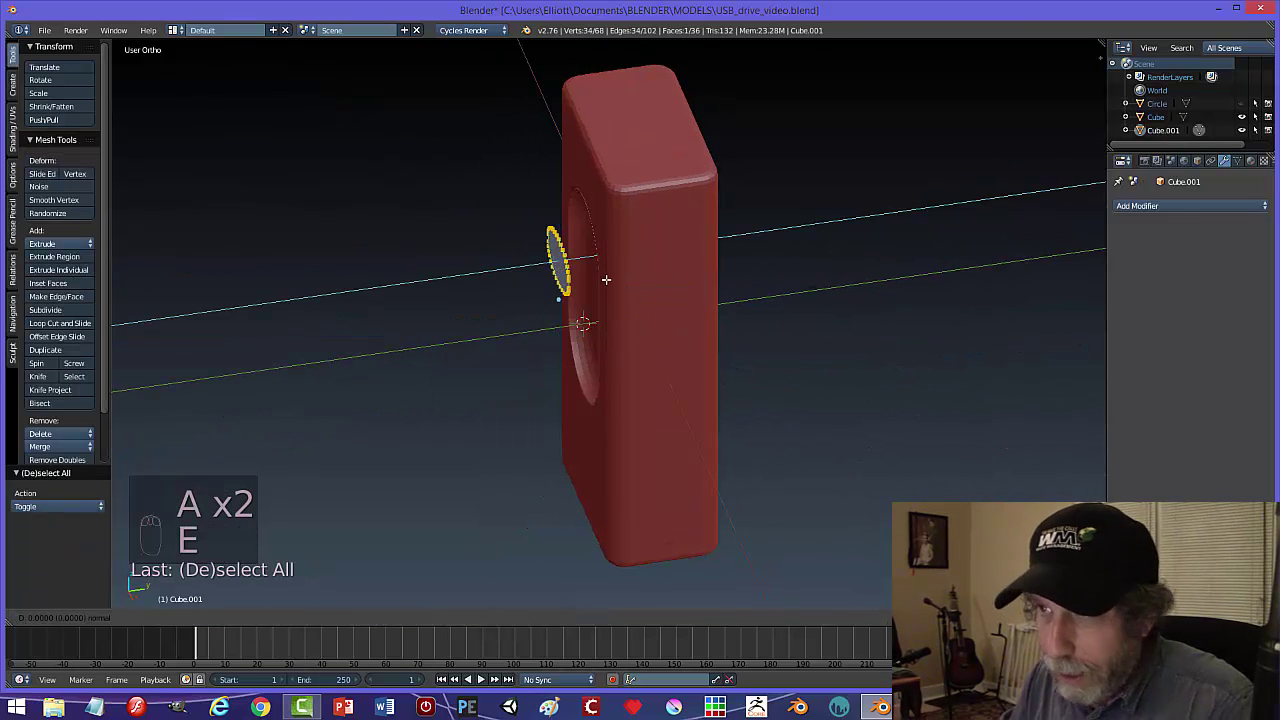
click(606, 279)
drag(603, 256, 633, 252)
- Recalculate the normals of the whole oval button and return to object mode
key(a)
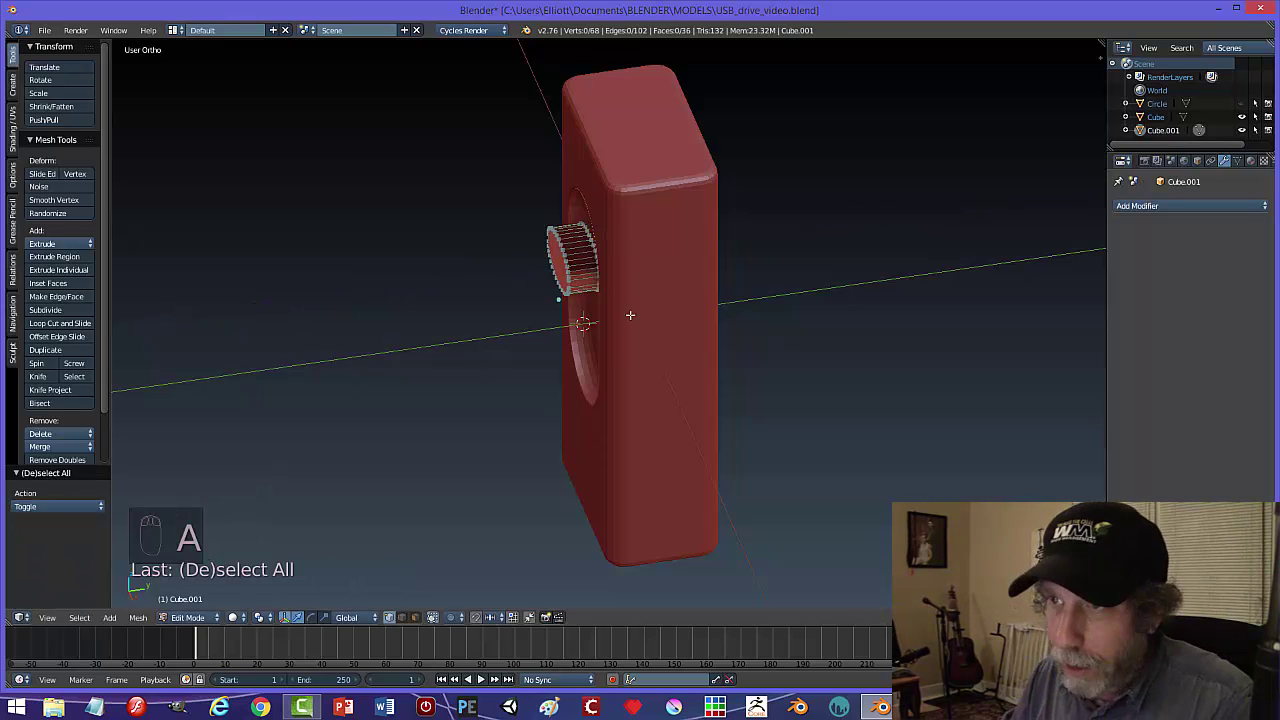
key(a)
key(ctrl+n)
key(a)
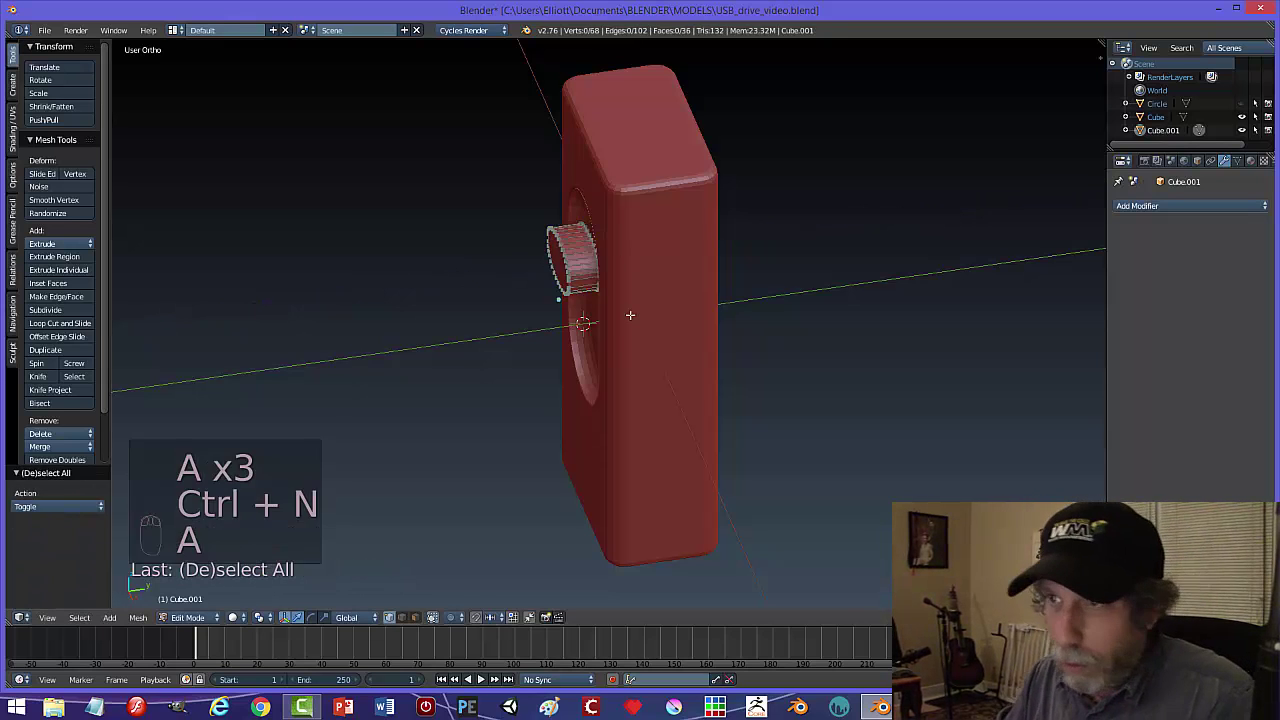
key(Tab)
- Move the oval button 0.255 along Y into the recess and 0.319 up along Z to the recess's upper end
middle_drag(644, 322, 674, 306)
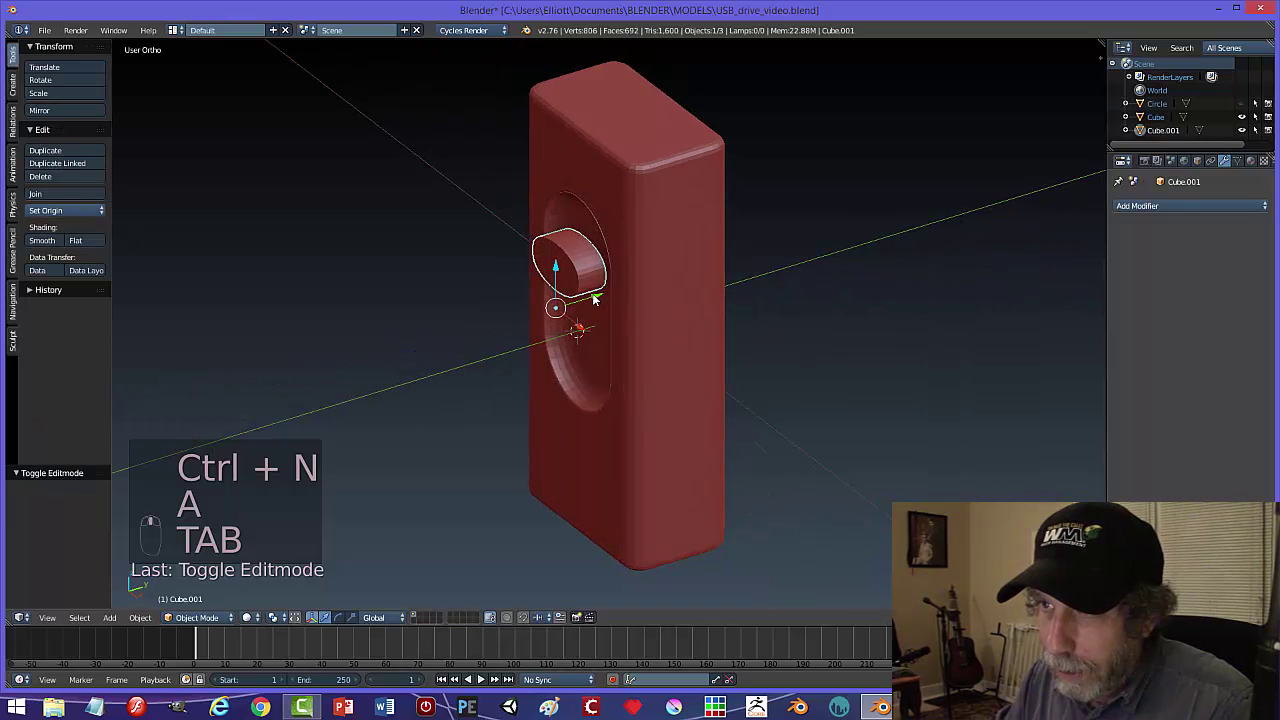
drag(600, 288, 618, 316)
middle_drag(618, 316, 668, 277)
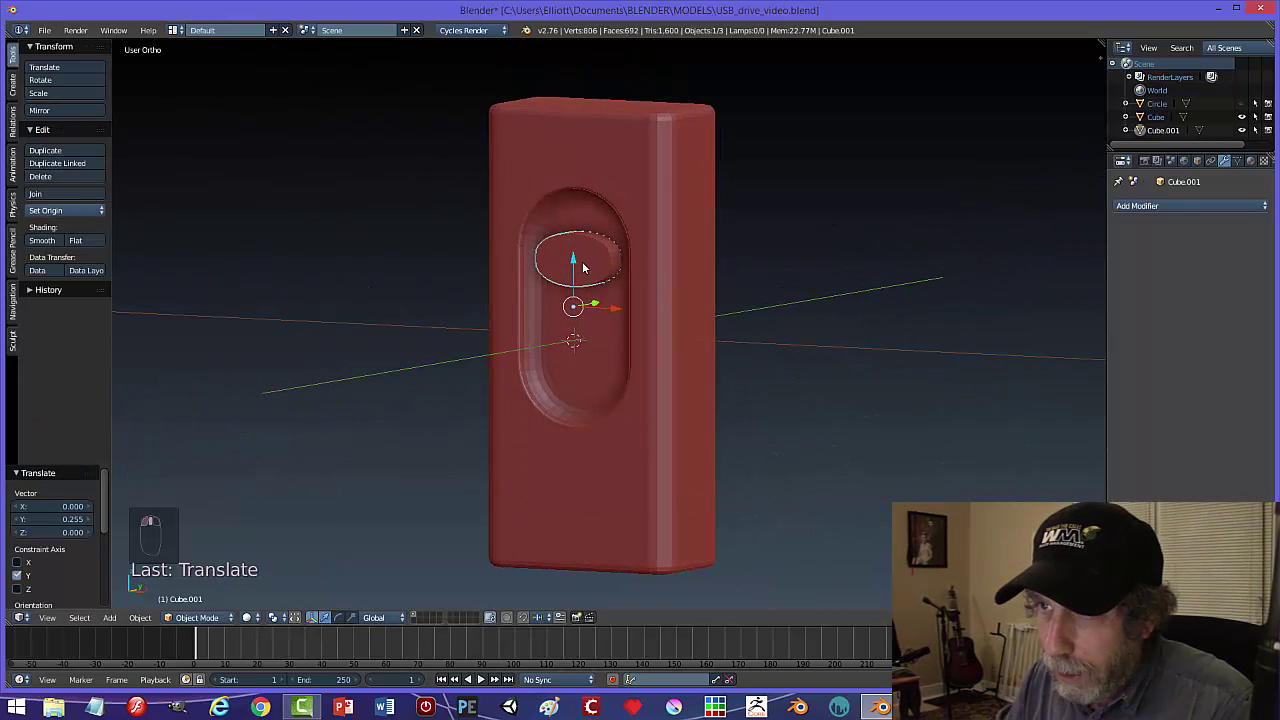
drag(582, 261, 573, 238)
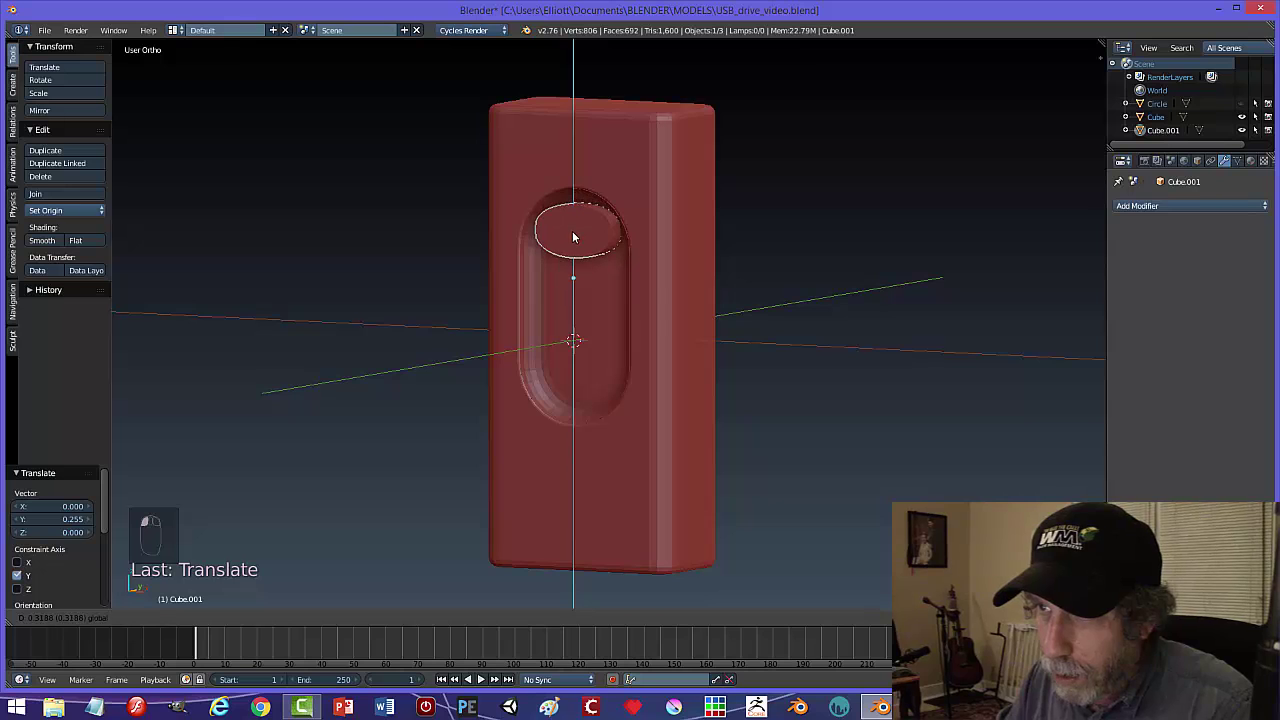
mouse_move(593, 323)
middle_down()
mouse_move(684, 295)
mouse_move(642, 307)
mouse_move(640, 330)
mouse_move(639, 302)
middle_up()
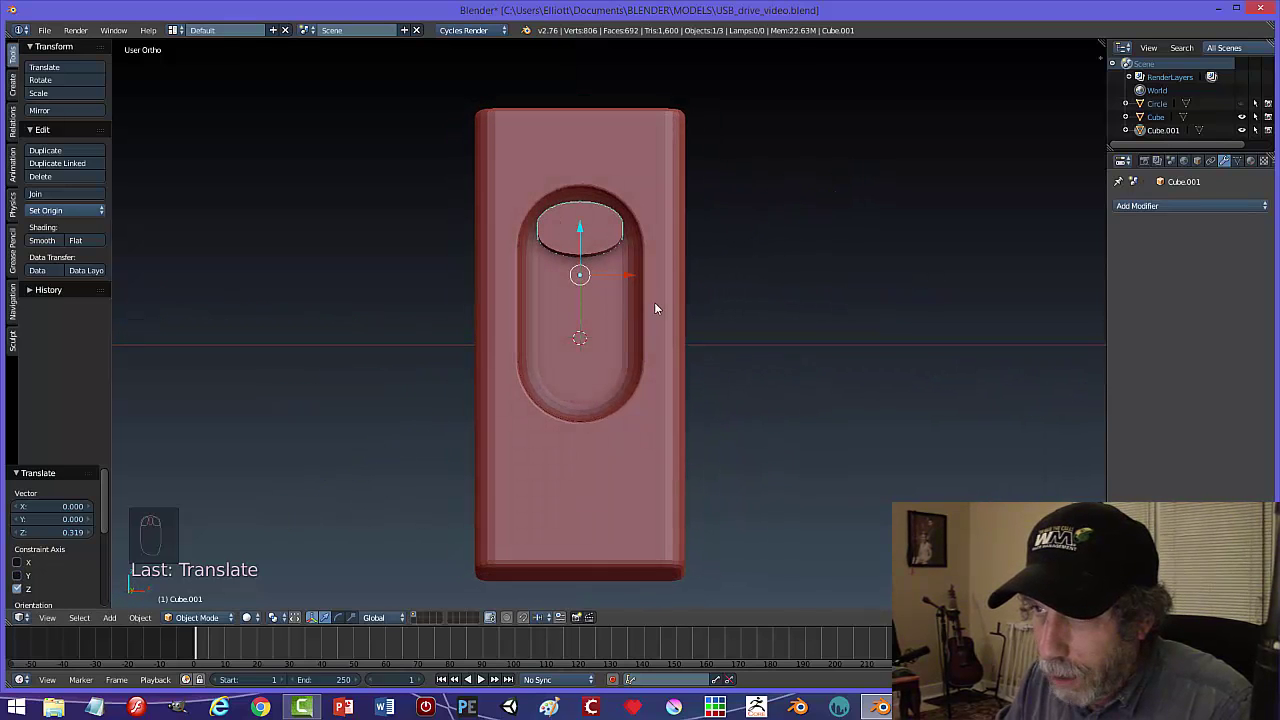
- Scale the oval button by 1.081 along X and move it -0.289 along Y, out of the recess
key(s)
key(x)
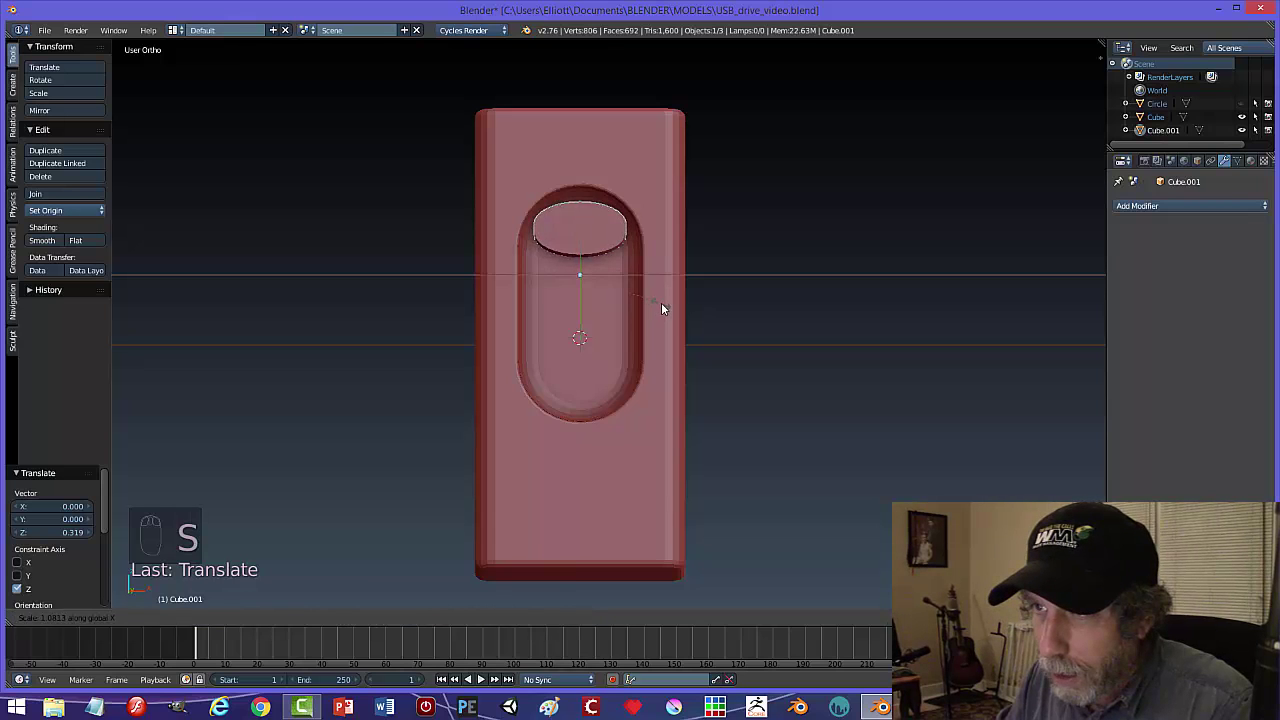
click(661, 302)
middle_drag(664, 300, 622, 284)
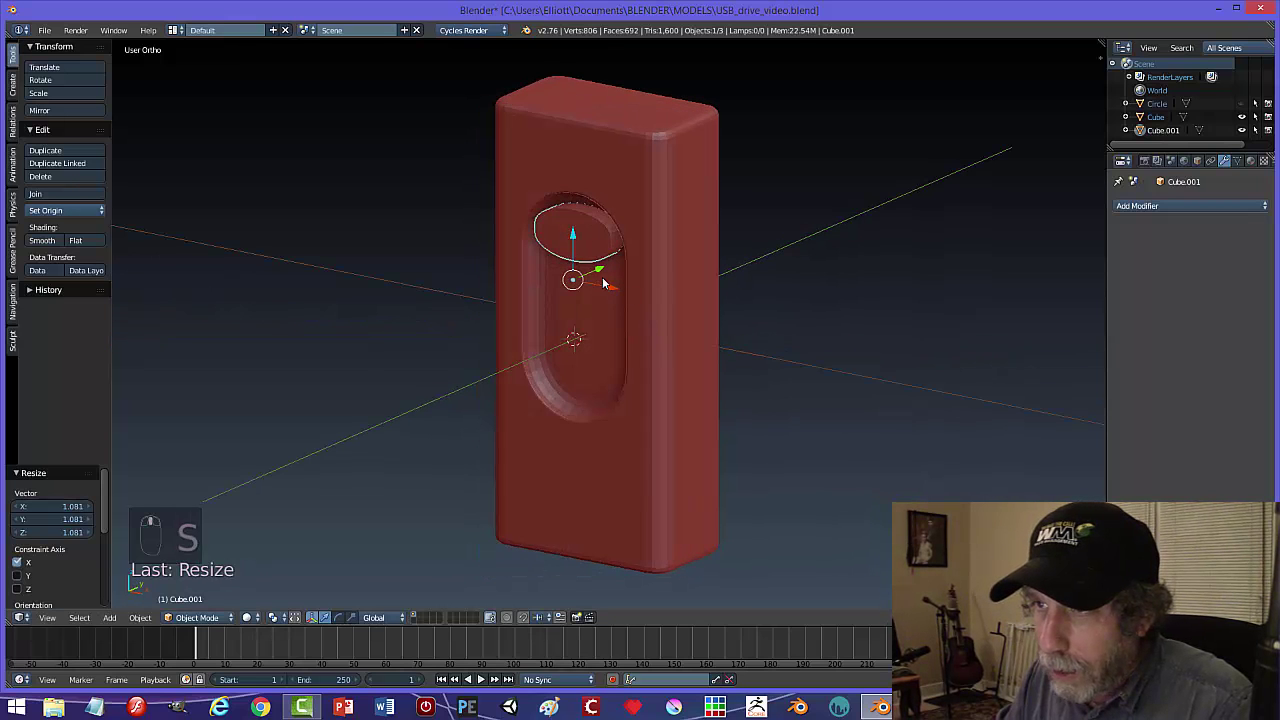
drag(604, 284, 590, 291)
- Apply the scale of the oval button
click(139, 617)
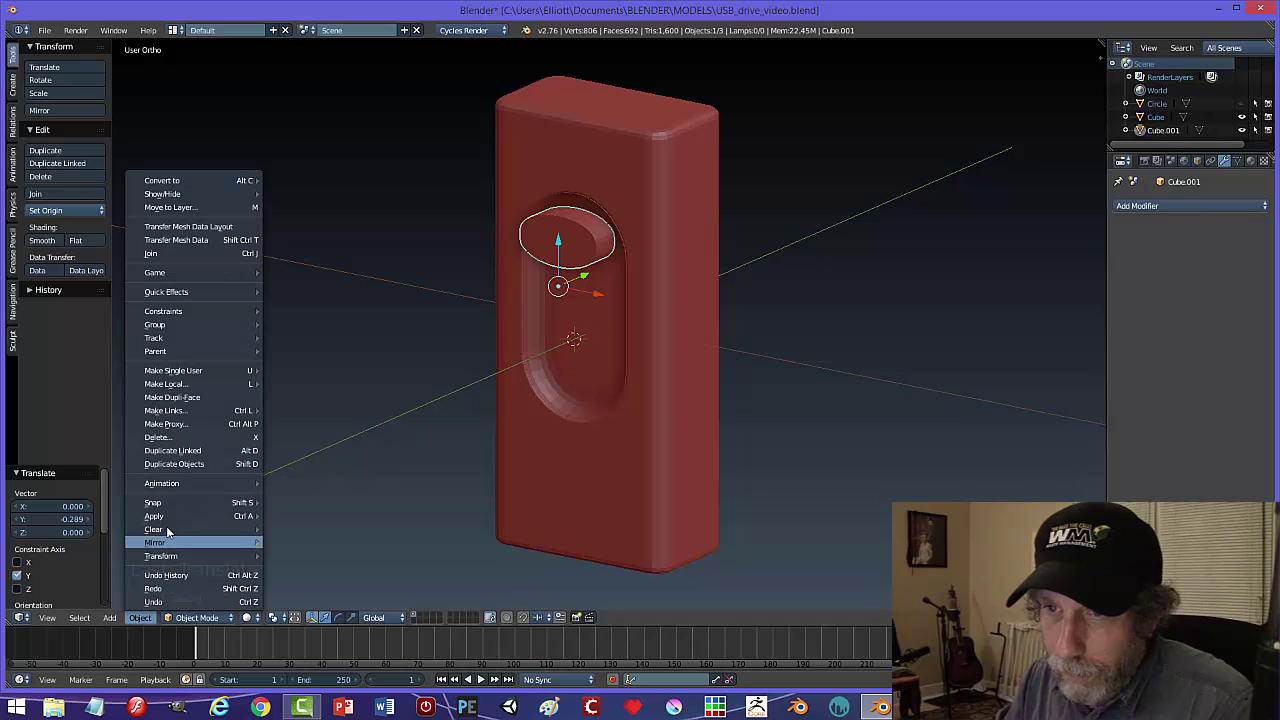
mouse_move(186, 516)
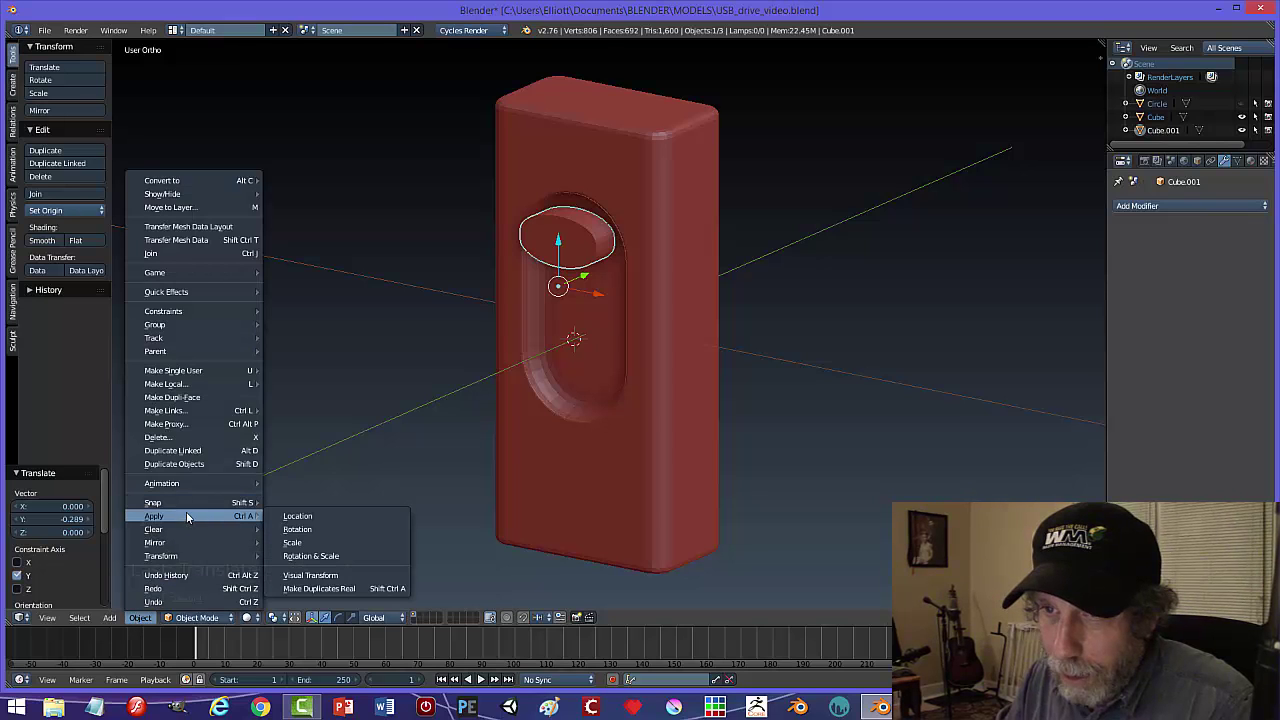
click(293, 542)
- Select the edge loop around the oval button's front rim, bevel it by about 0.047 with 4 segments, and return to object mode
key(Tab)
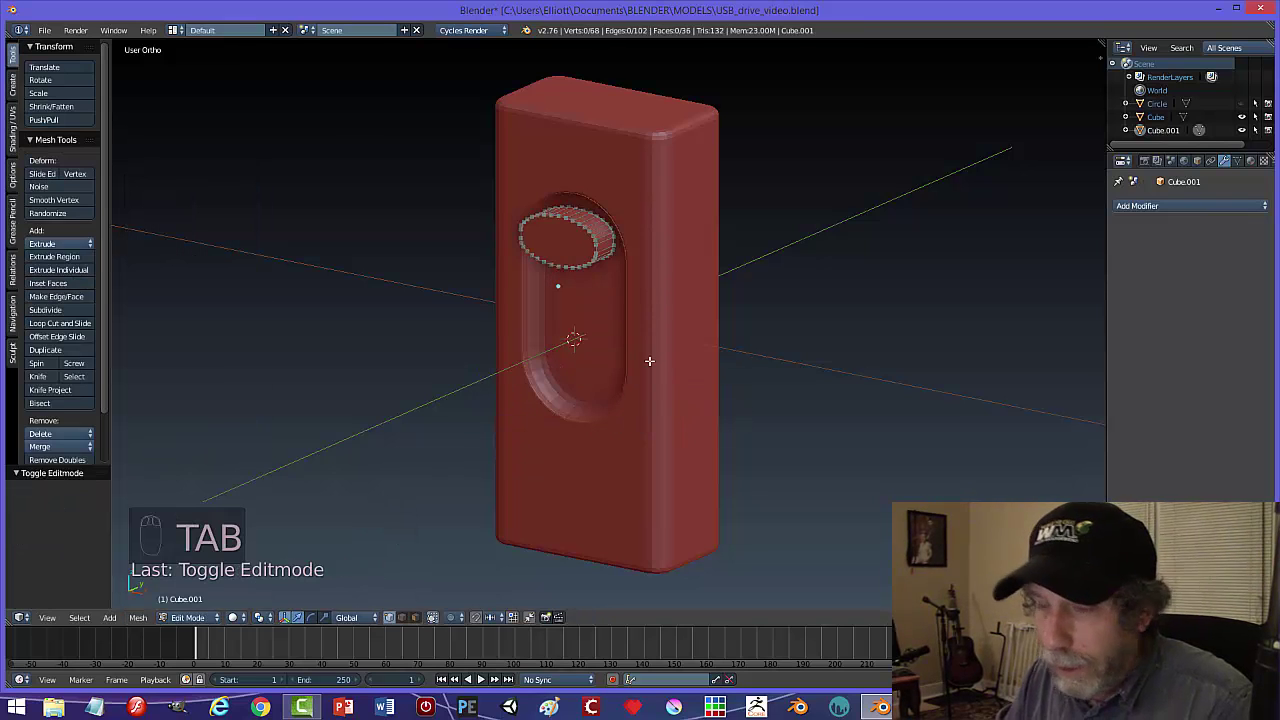
key(ctrl+Tab)
click(622, 369)
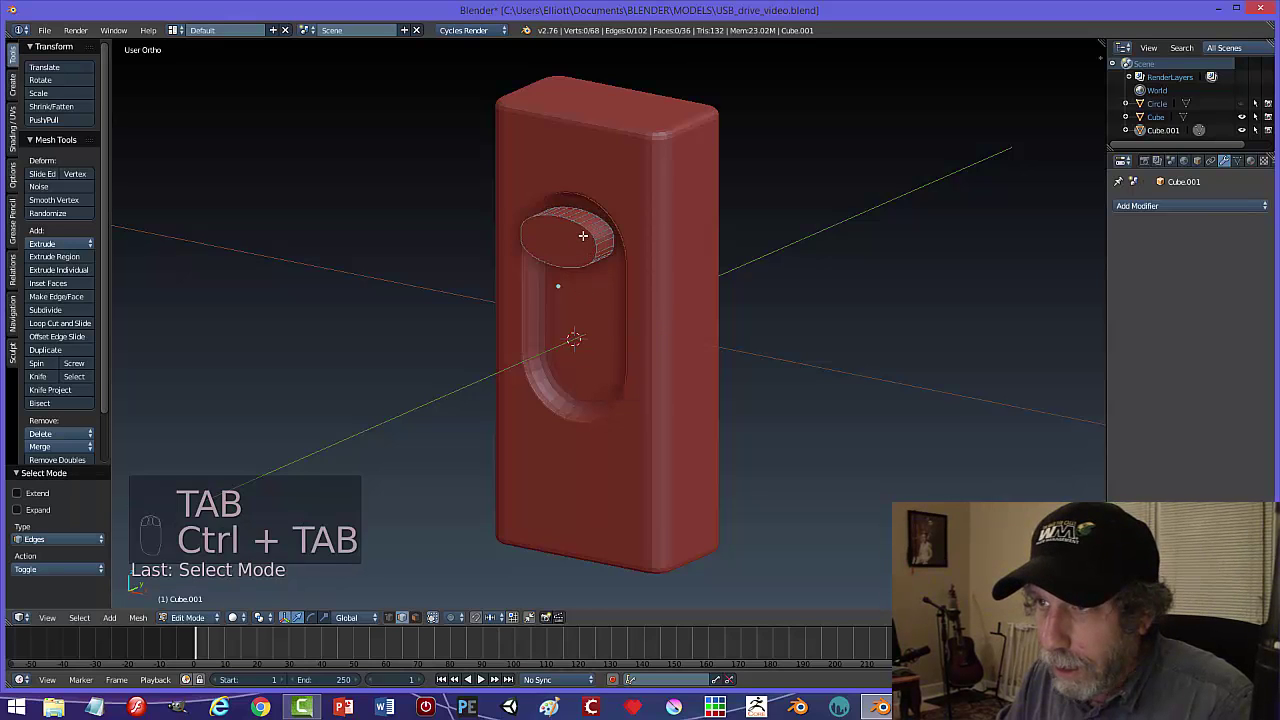
middle_drag(648, 280, 654, 349)
key(ctrl+b)
key(ctrl+b)
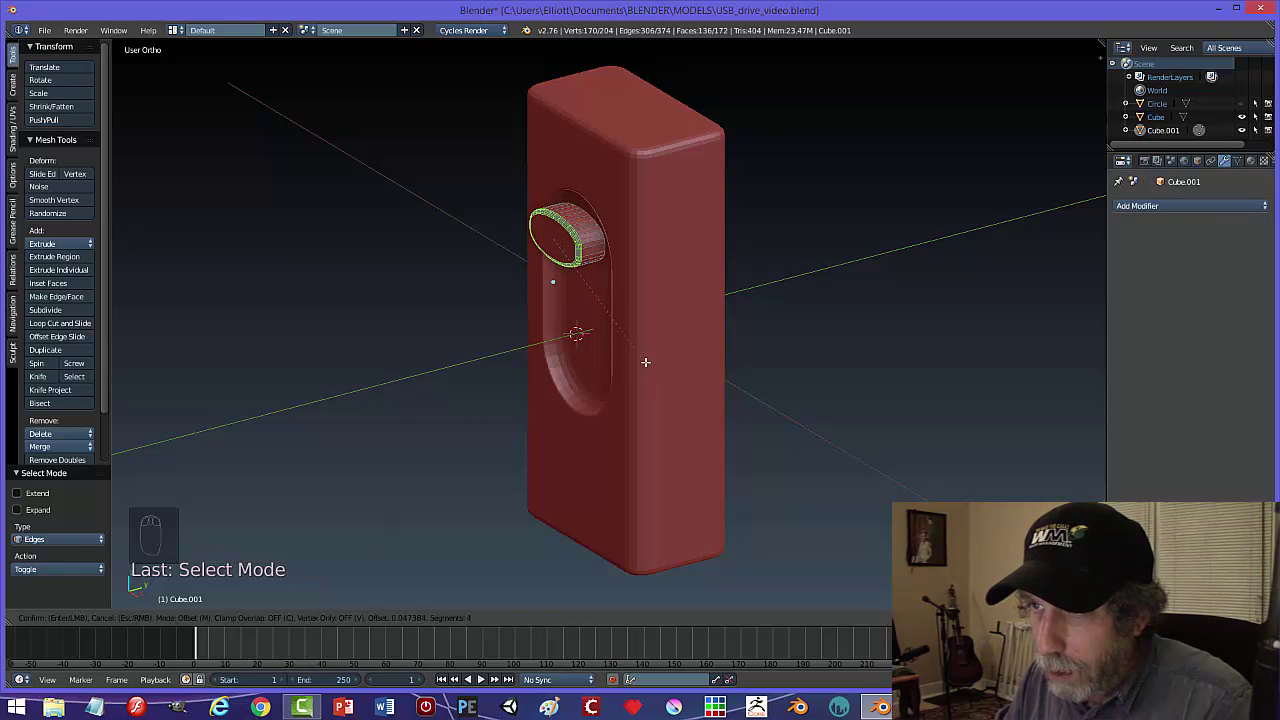
click(647, 364)
key(a)
key(Tab)
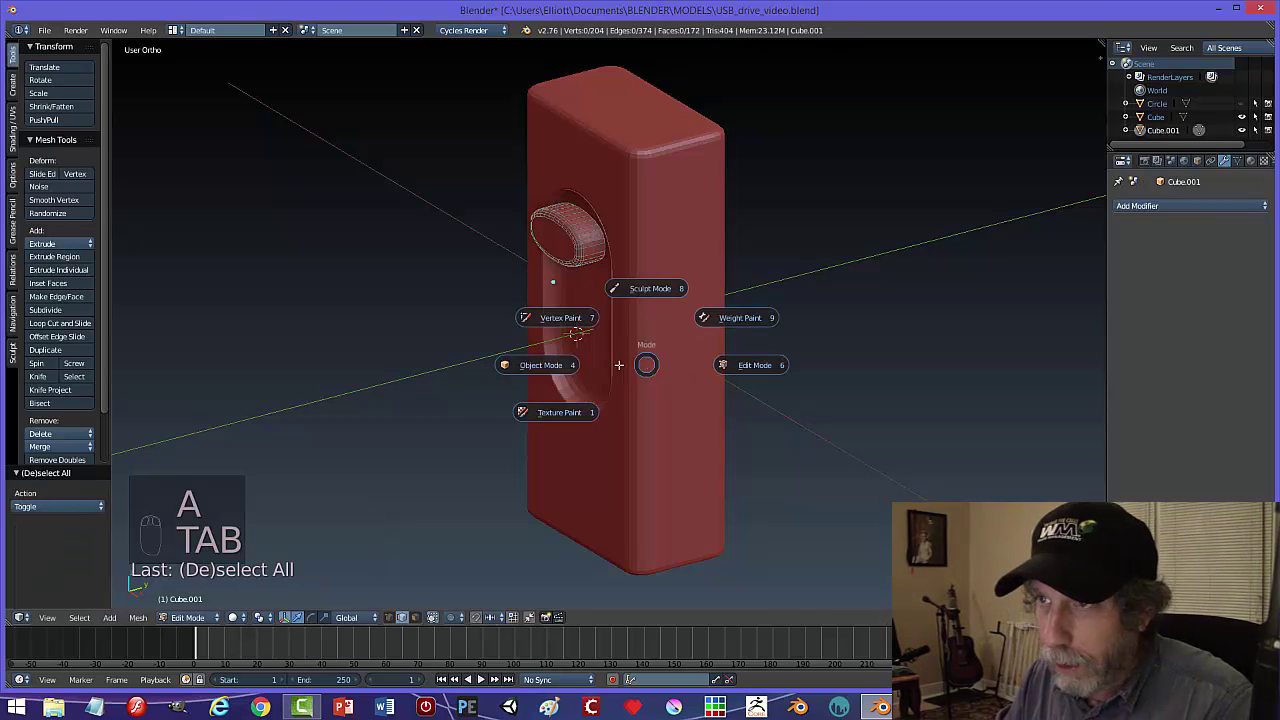
click(560, 367)
- Move the beveled oval button back along Y into the recess
middle_drag(560, 367, 614, 354)
drag(586, 284, 600, 271)
key(a)
middle_drag(600, 271, 568, 255)
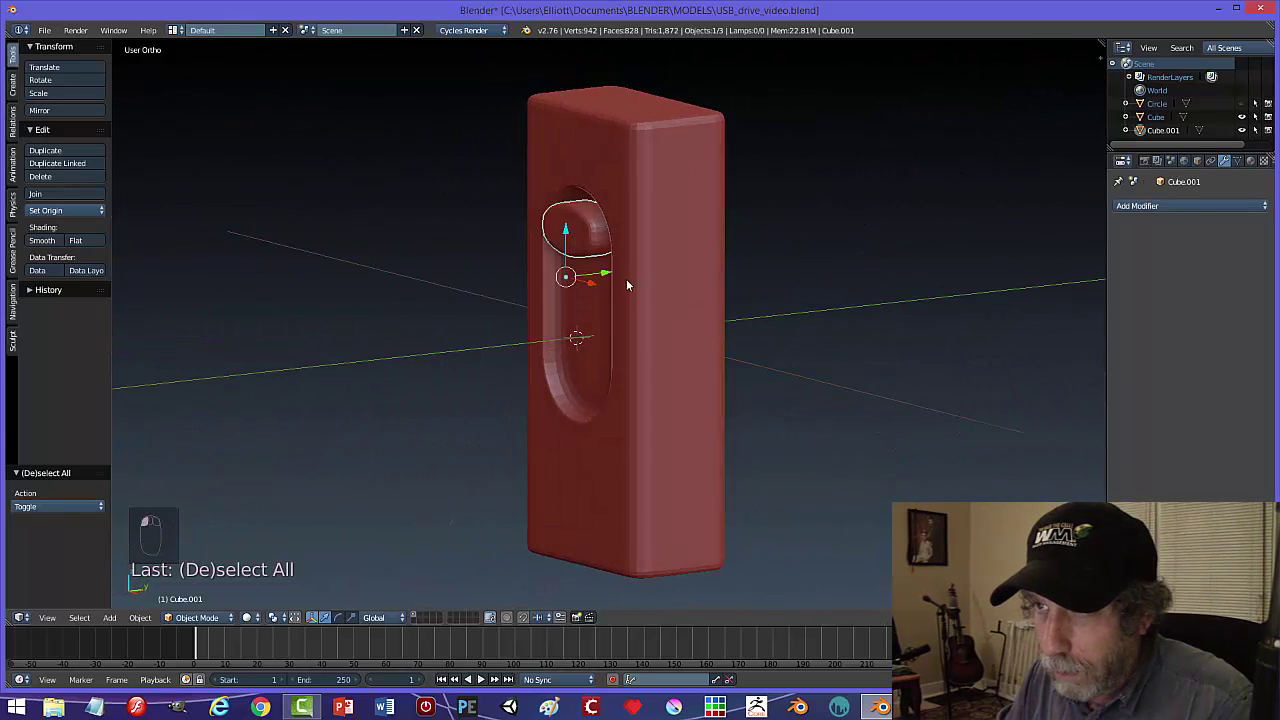
mouse_move(627, 285)
middle_down()
mouse_move(612, 274)
mouse_move(605, 287)
middle_up()
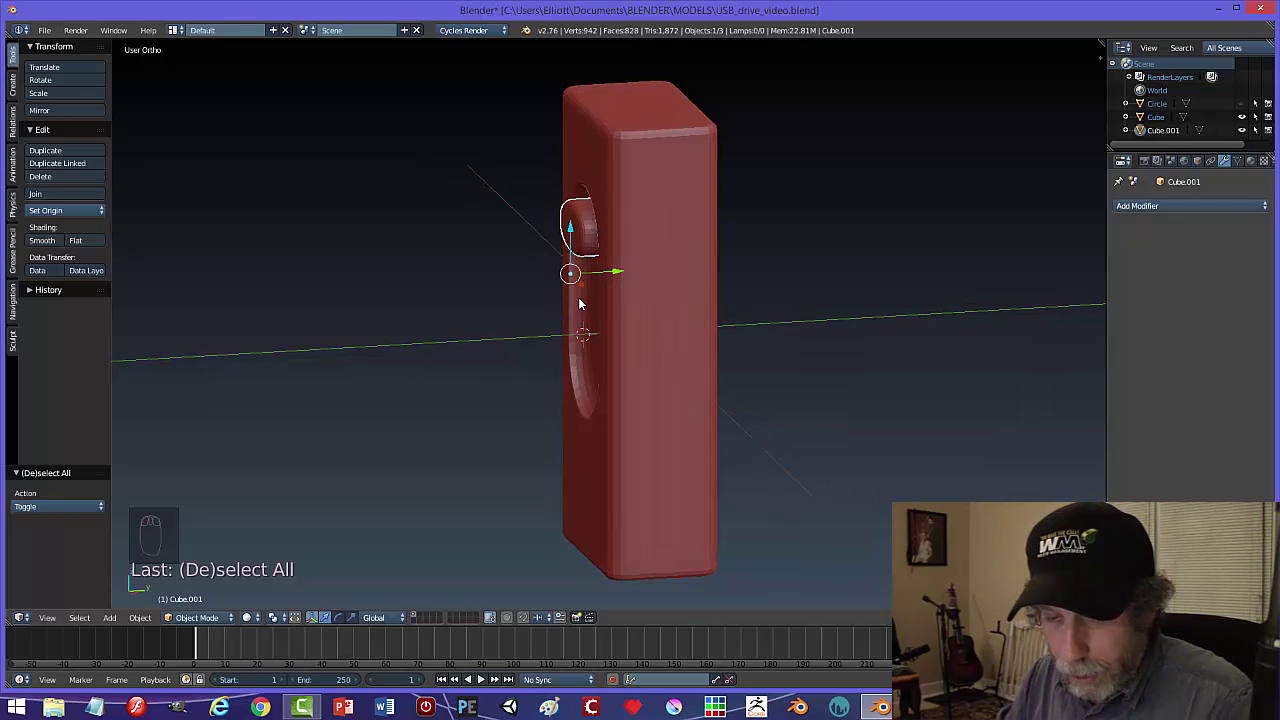
- Thin the oval button by scaling it down along Y, and shift it slightly deeper into the recess
key(s)
key(y)
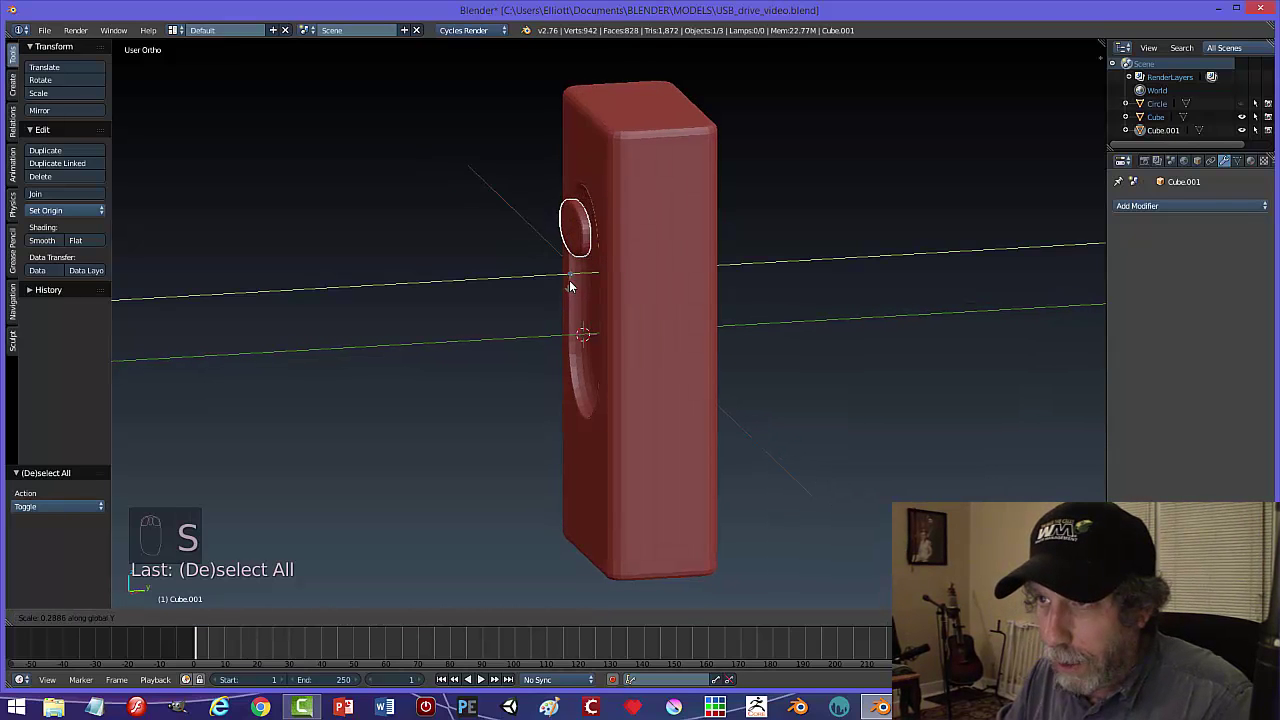
click(573, 297)
mouse_move(622, 280)
middle_down()
mouse_move(635, 284)
mouse_move(603, 277)
middle_up()
drag(603, 271, 610, 271)
- Save the model over USB_drive_video.blend and select the block
key(a)
middle_drag(606, 301, 628, 404)
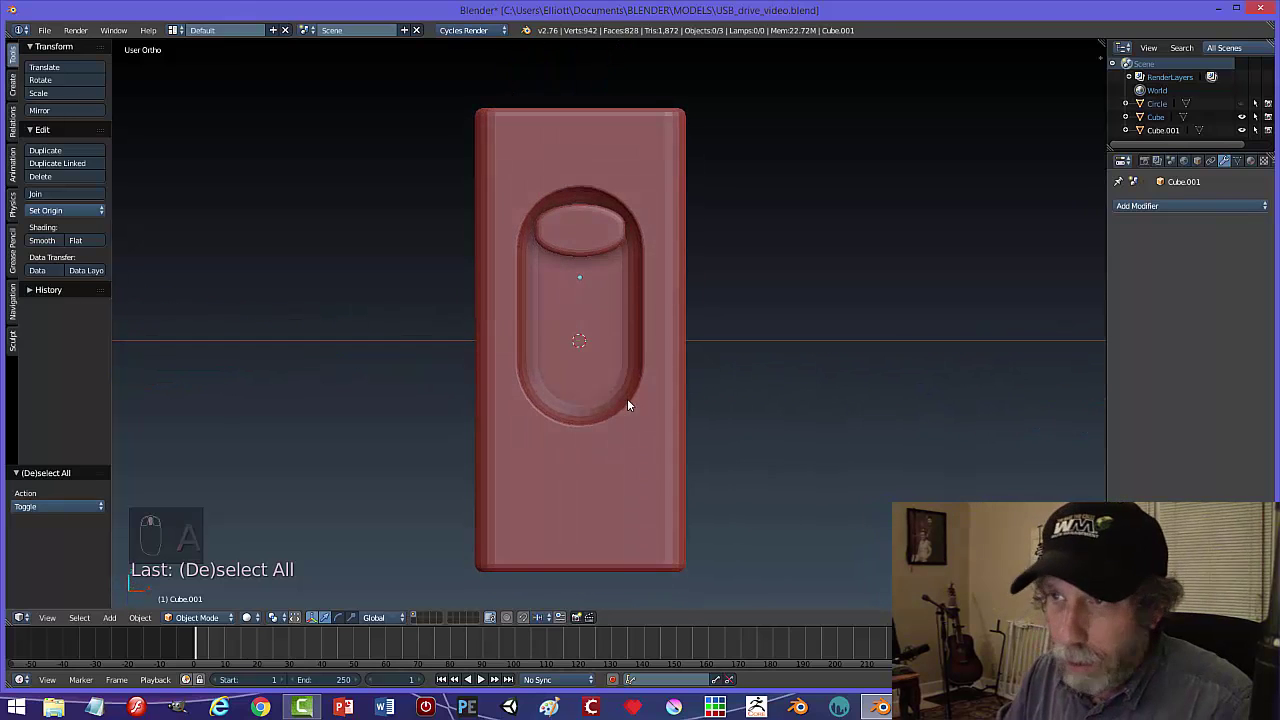
middle_drag(663, 361, 749, 320)
key(ctrl+s)
click(623, 318)
right_click(597, 422)
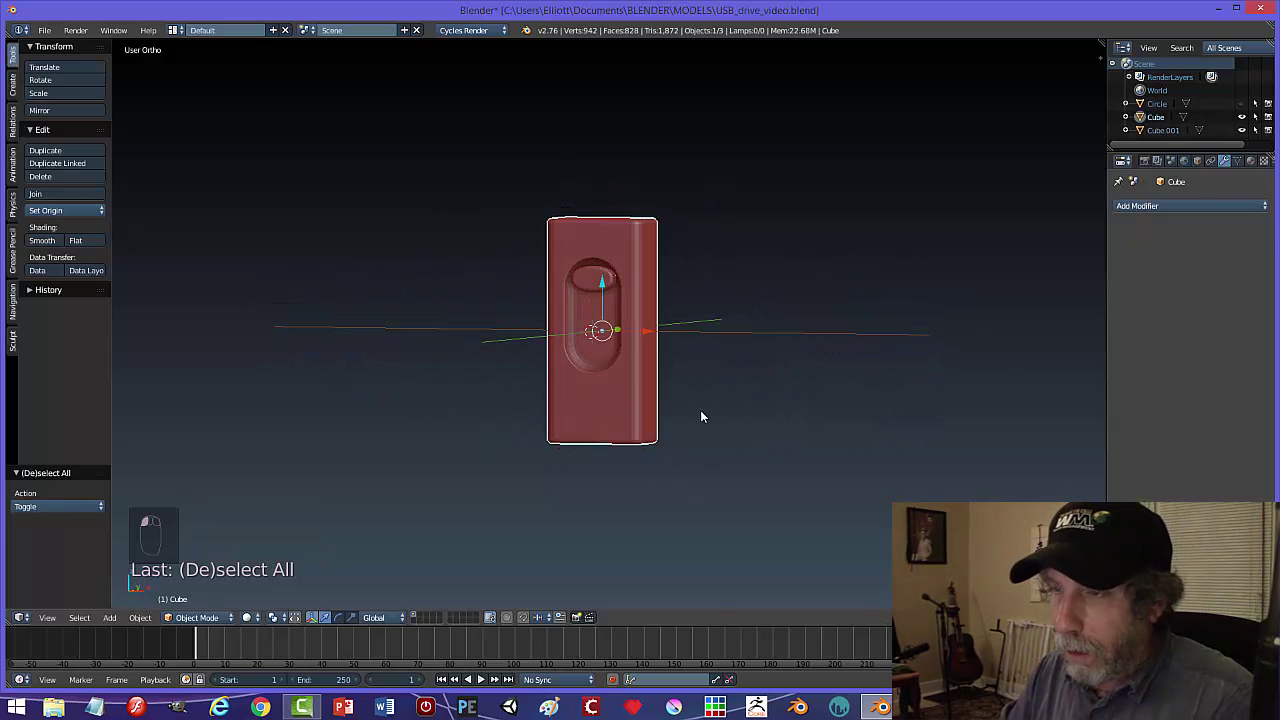
- Add a text object and rotate it 90° about the X axis so it stands upright
middle_drag(655, 418, 648, 413)
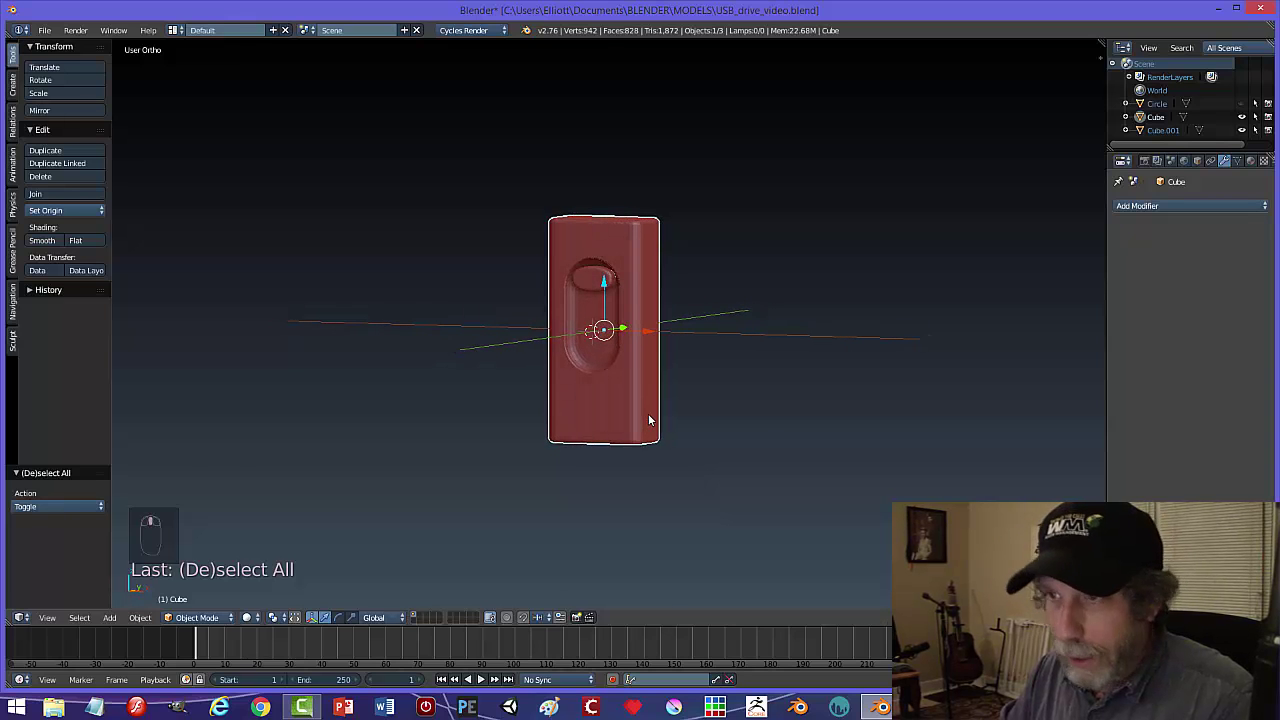
key(shift+a)
click(630, 469)
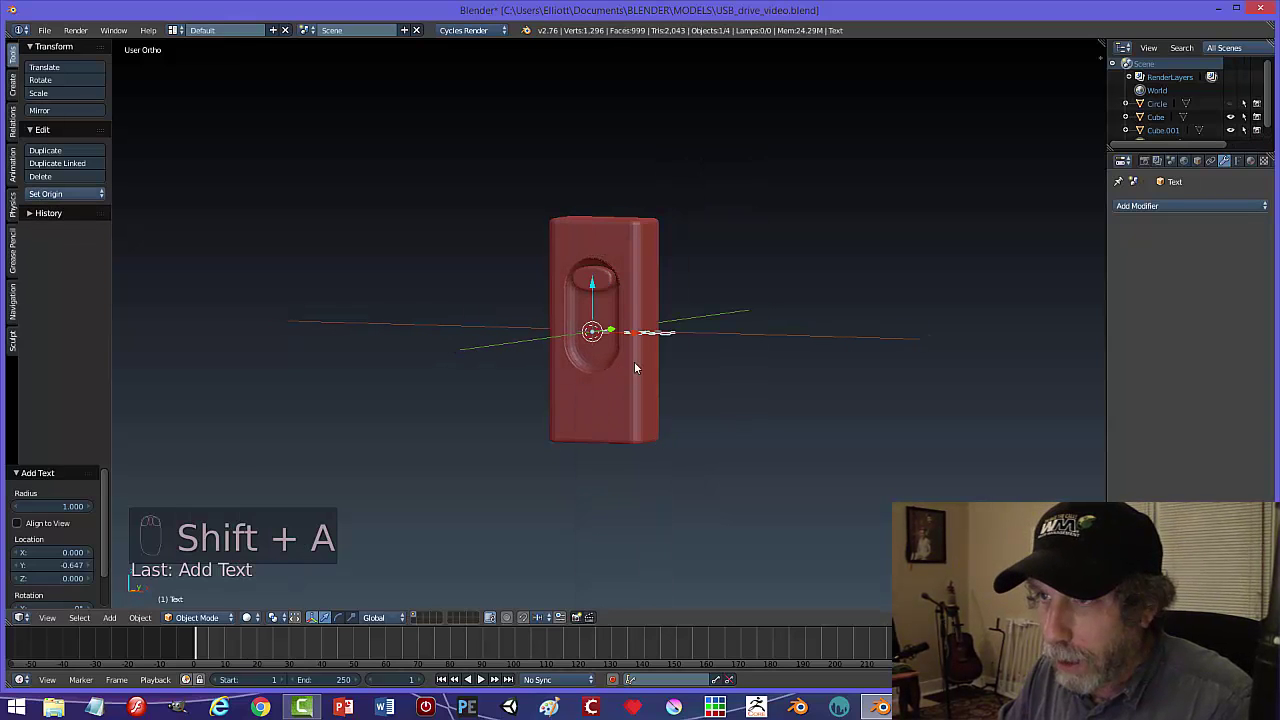
middle_drag(634, 366, 617, 406)
key(r)
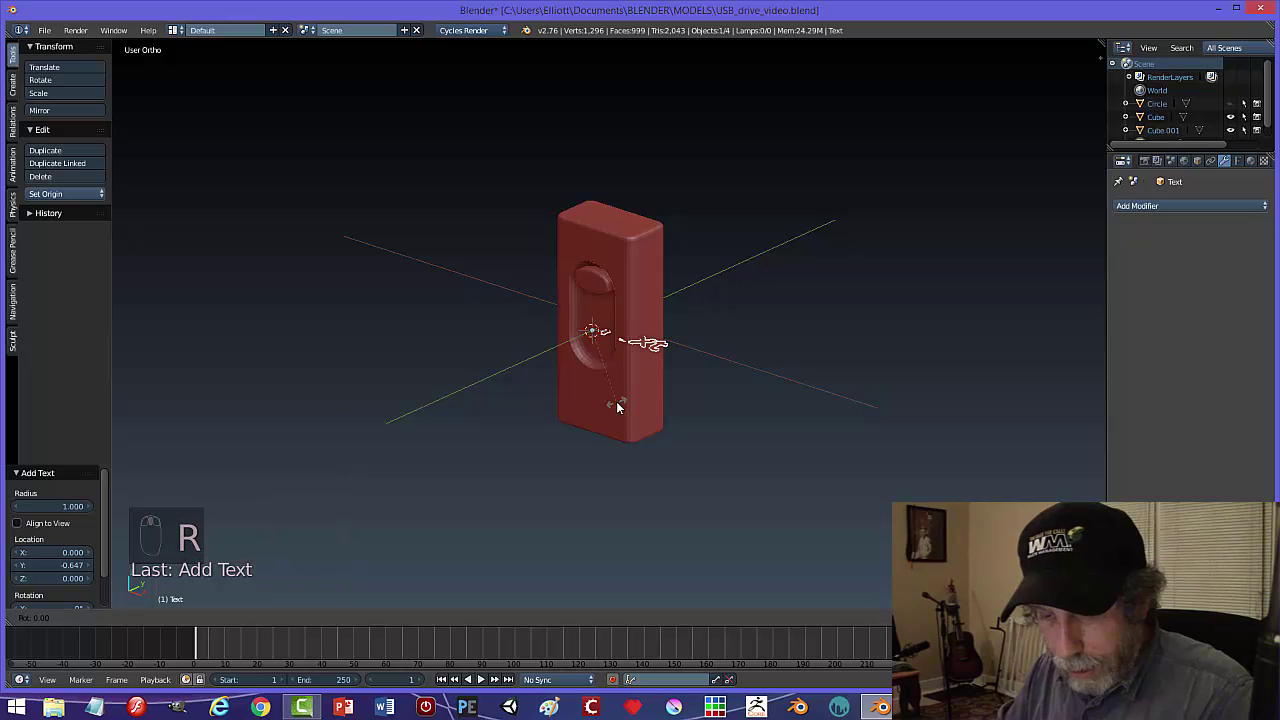
text(0)
key(Return)
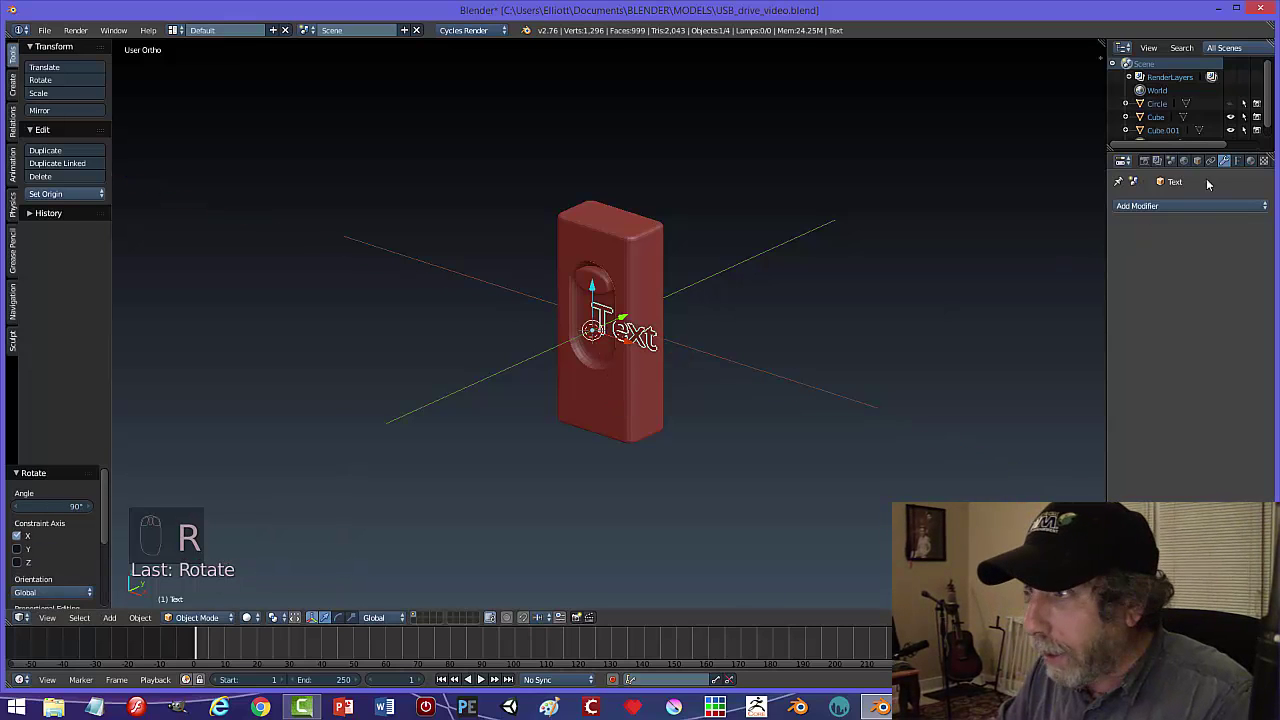
- Center-align the text, then lower it by about 1.955 along Z below the recess and scale it down slightly
click(1238, 161)
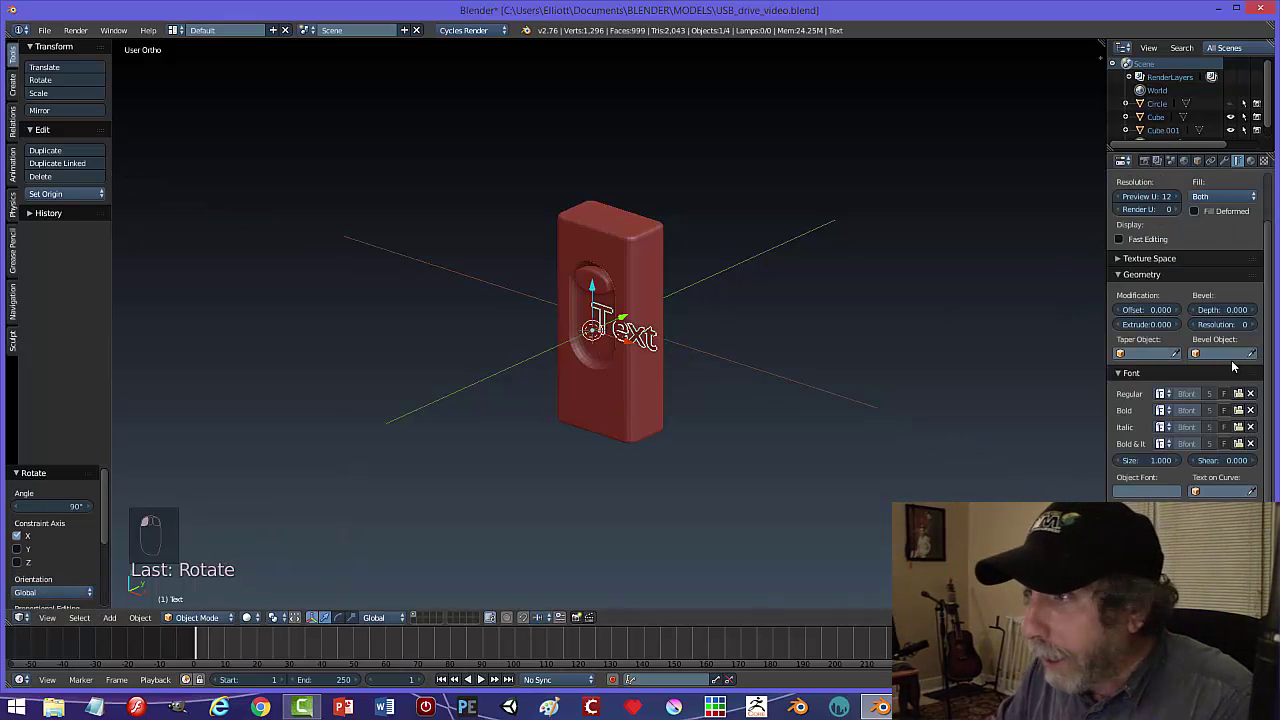
click(1158, 620)
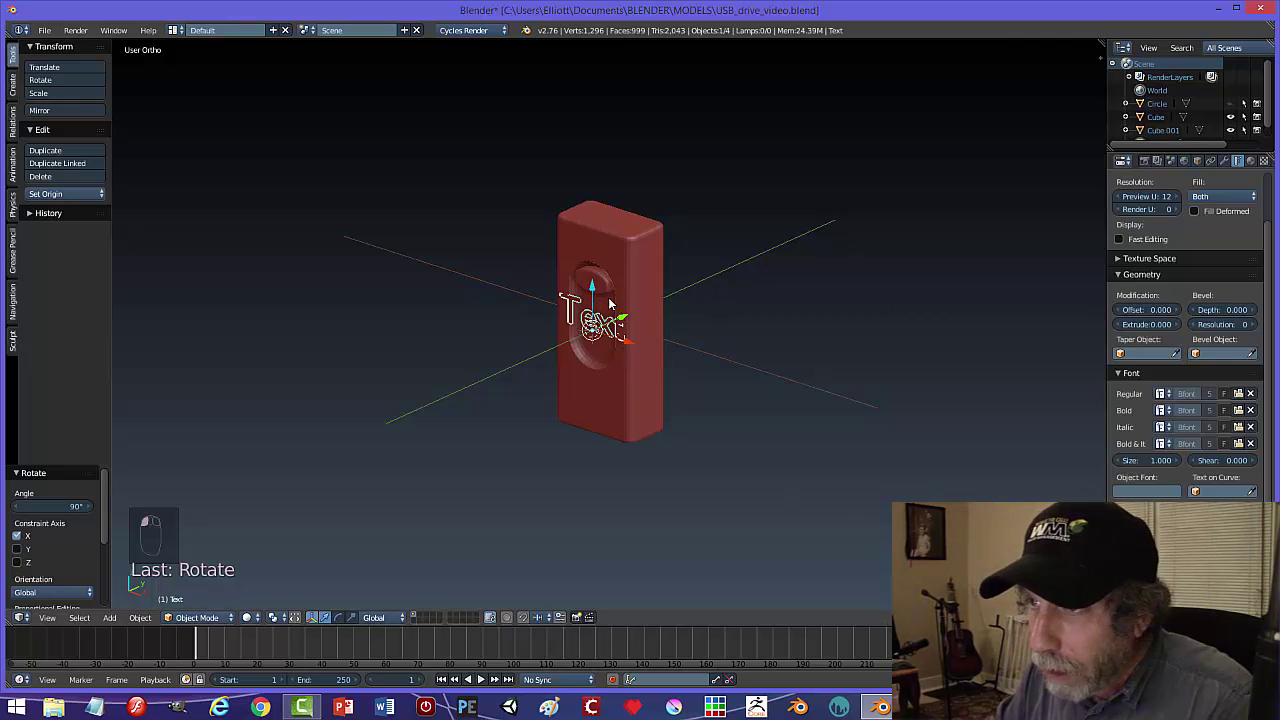
key(g)
key(z)
click(821, 379)
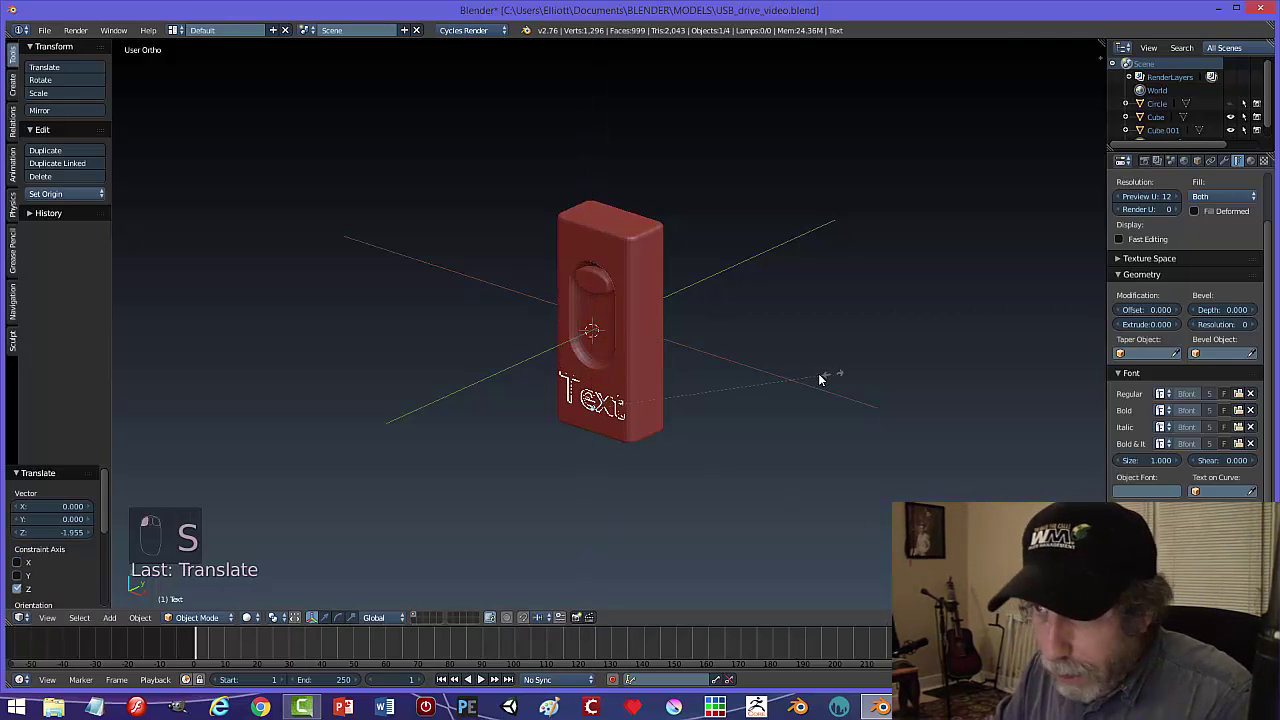
click(785, 384)
- Position the text at the block's front face by shifting it about -0.059 along Y, then 0.031 back
drag(623, 400, 706, 398)
middle_drag(706, 398, 640, 418)
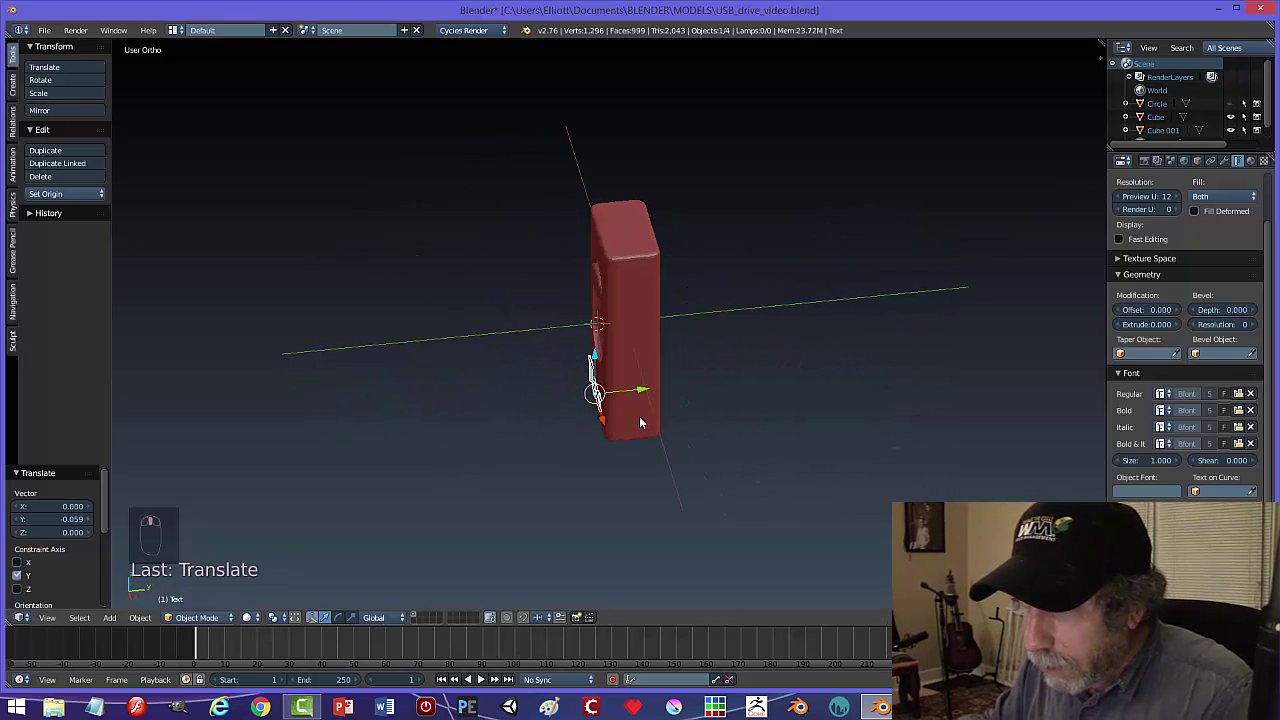
key(g)
key(y)
click(650, 393)
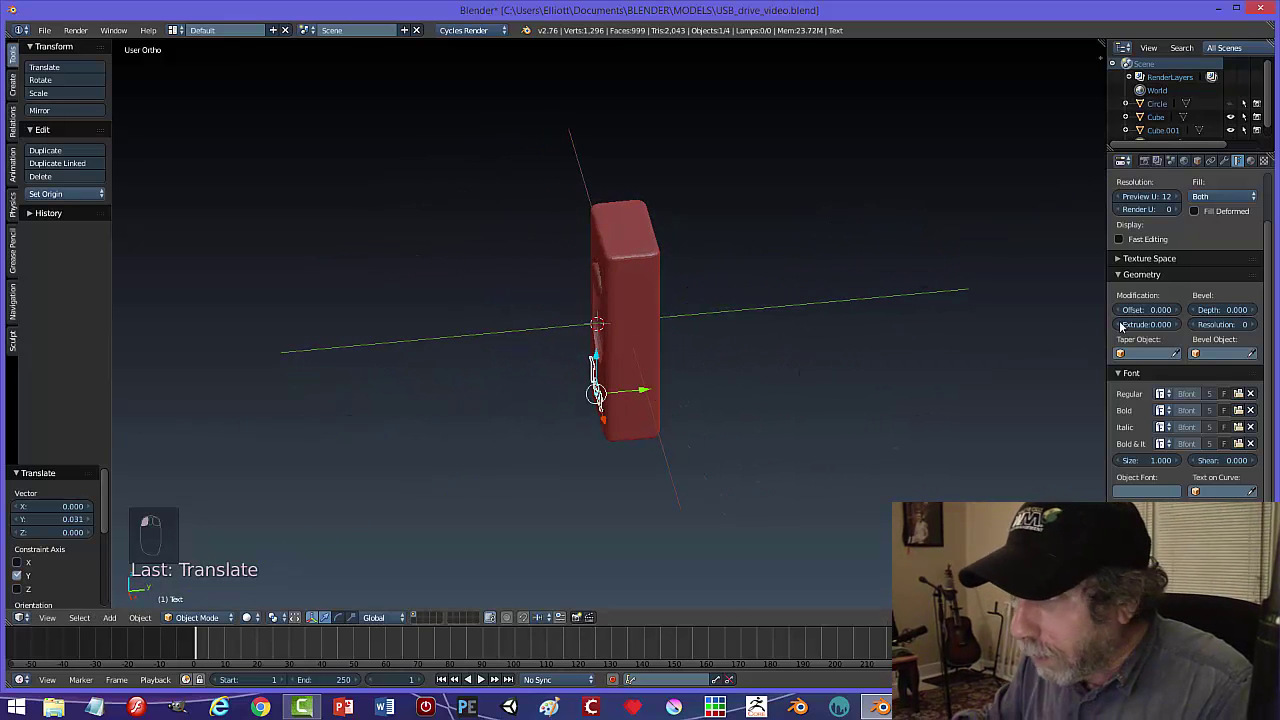
- Replace the placeholder text with "16 GB" and scale the label to about 0.826 of its size
middle_drag(733, 430, 834, 393)
scroll(781, 433, up, 3)
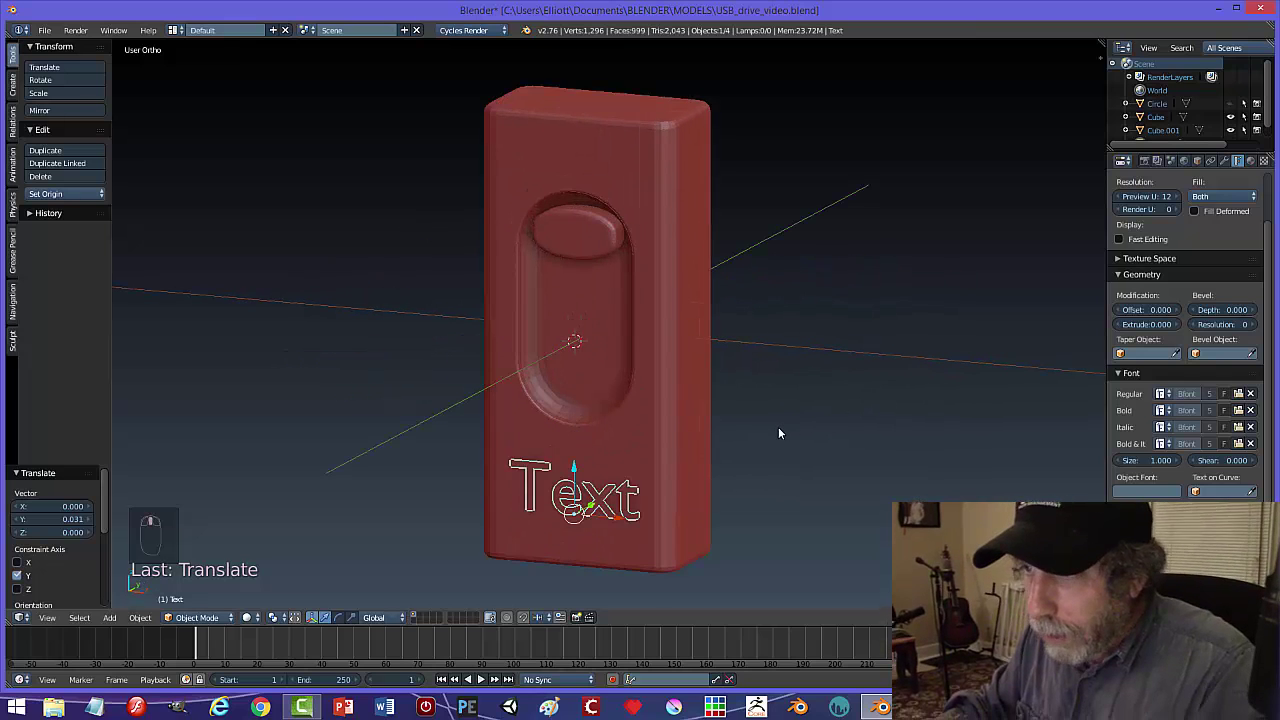
key(Tab)
key(BackSpace)
key(BackSpace)
key(BackSpace)
key(BackSpace)
key(BackSpace)
key(BackSpace)
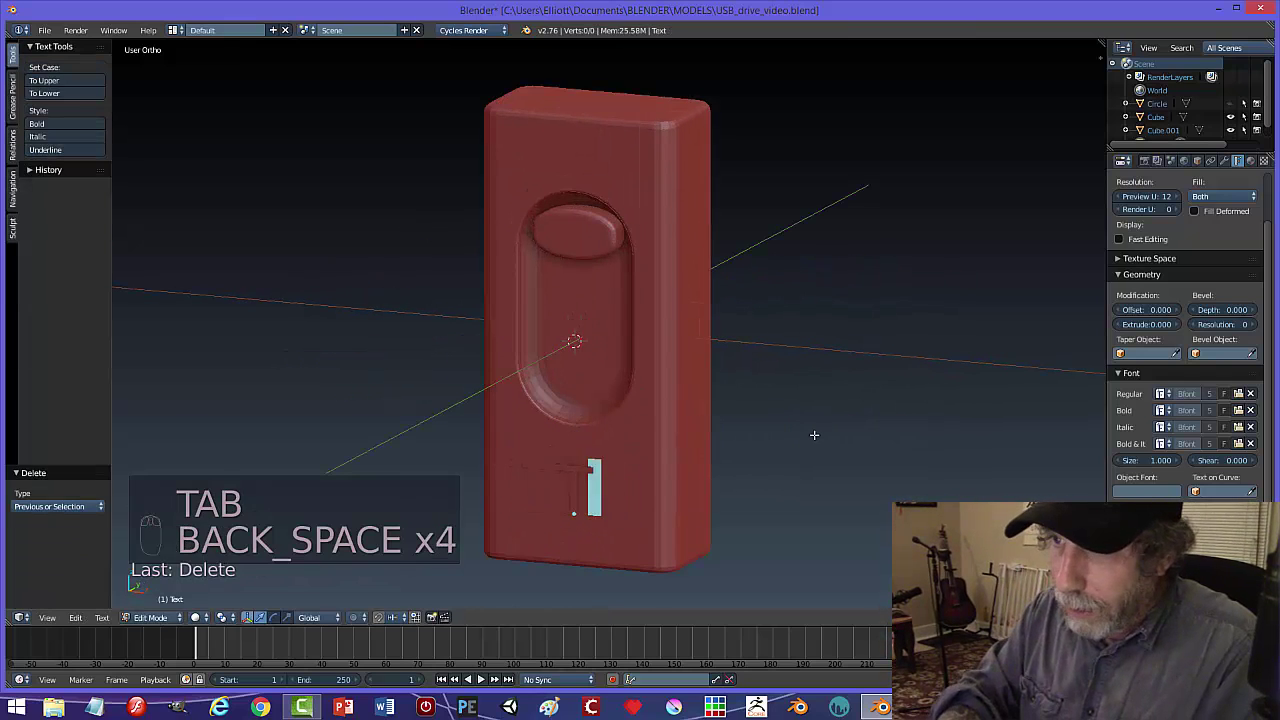
text(16 )
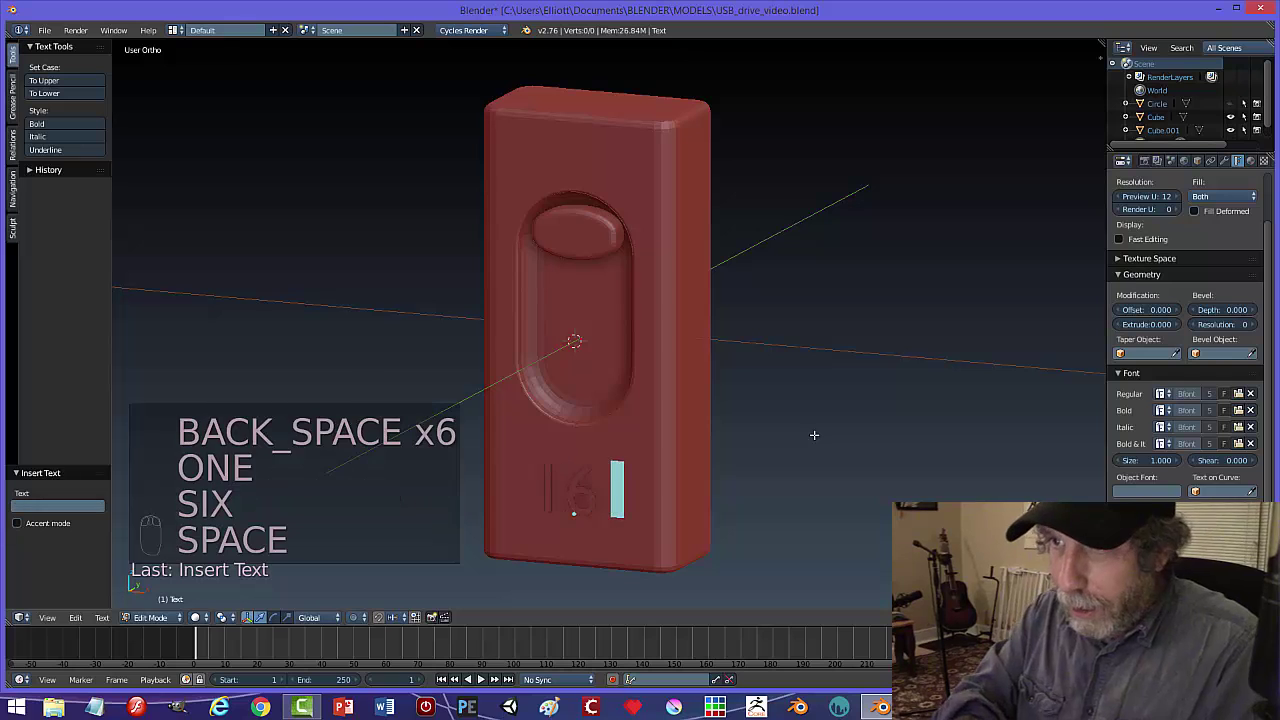
text(G)
key(BackSpace)
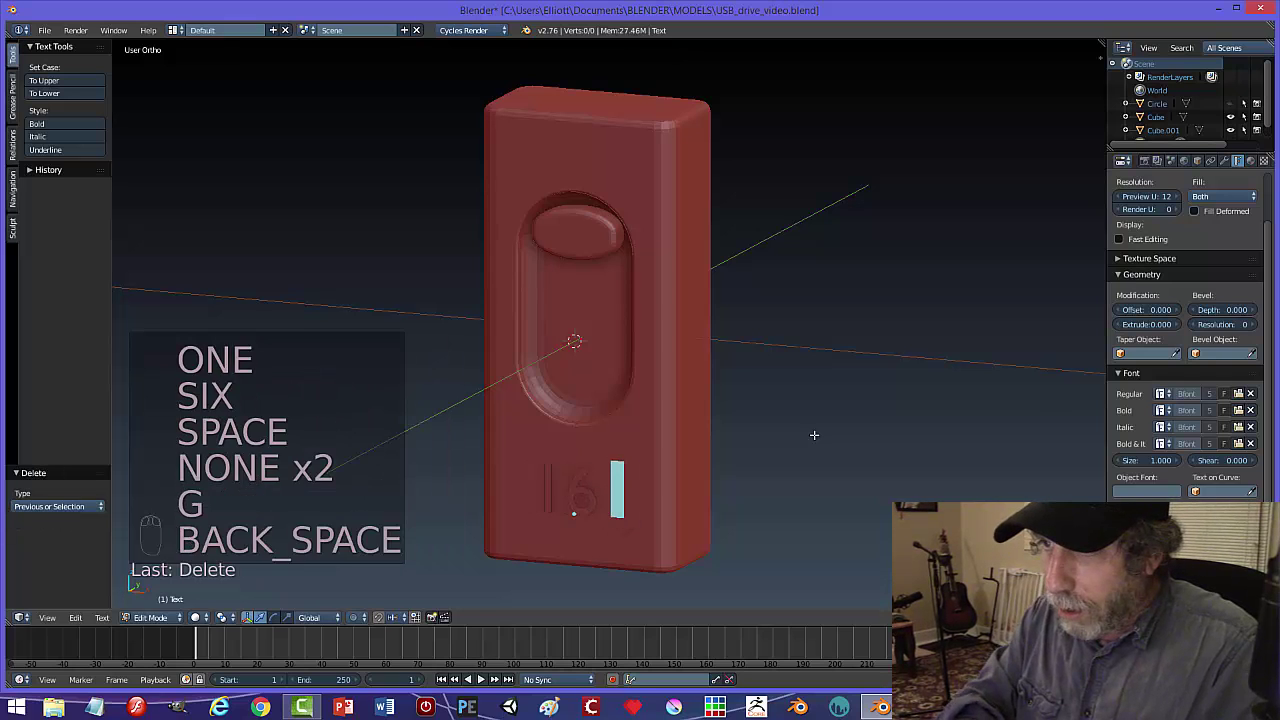
text(GB)
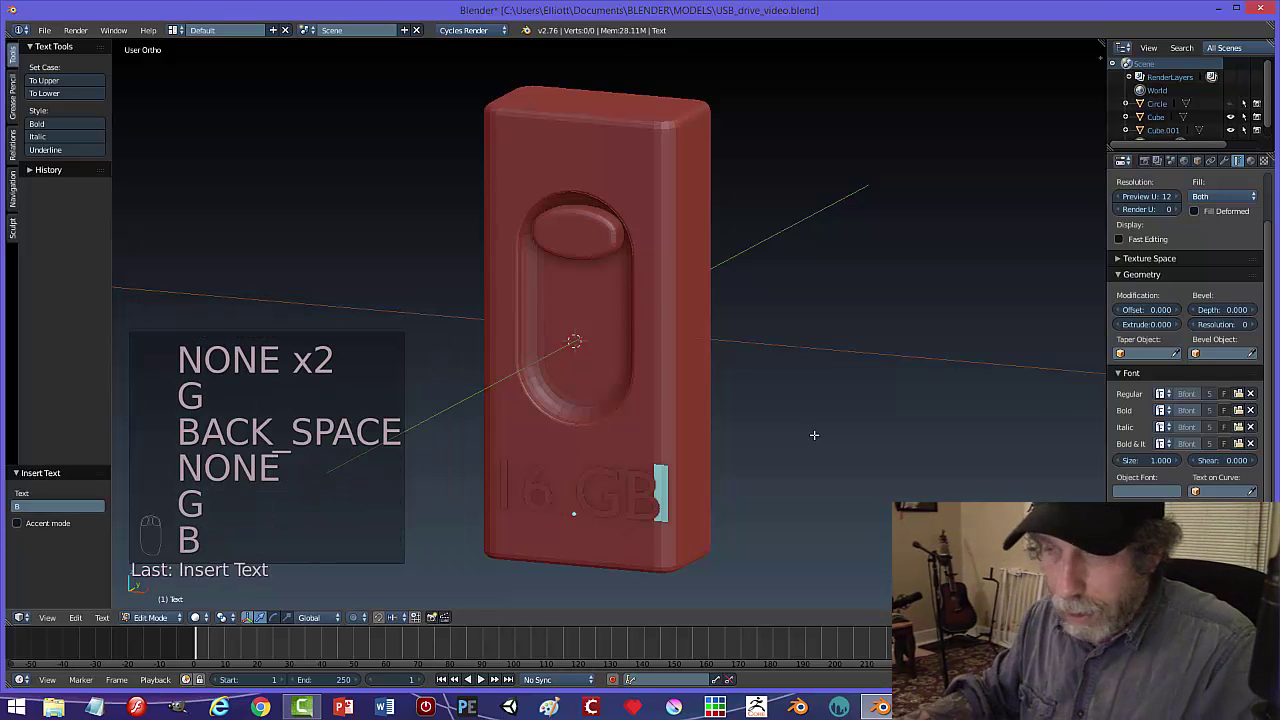
key(Tab)
key(s)
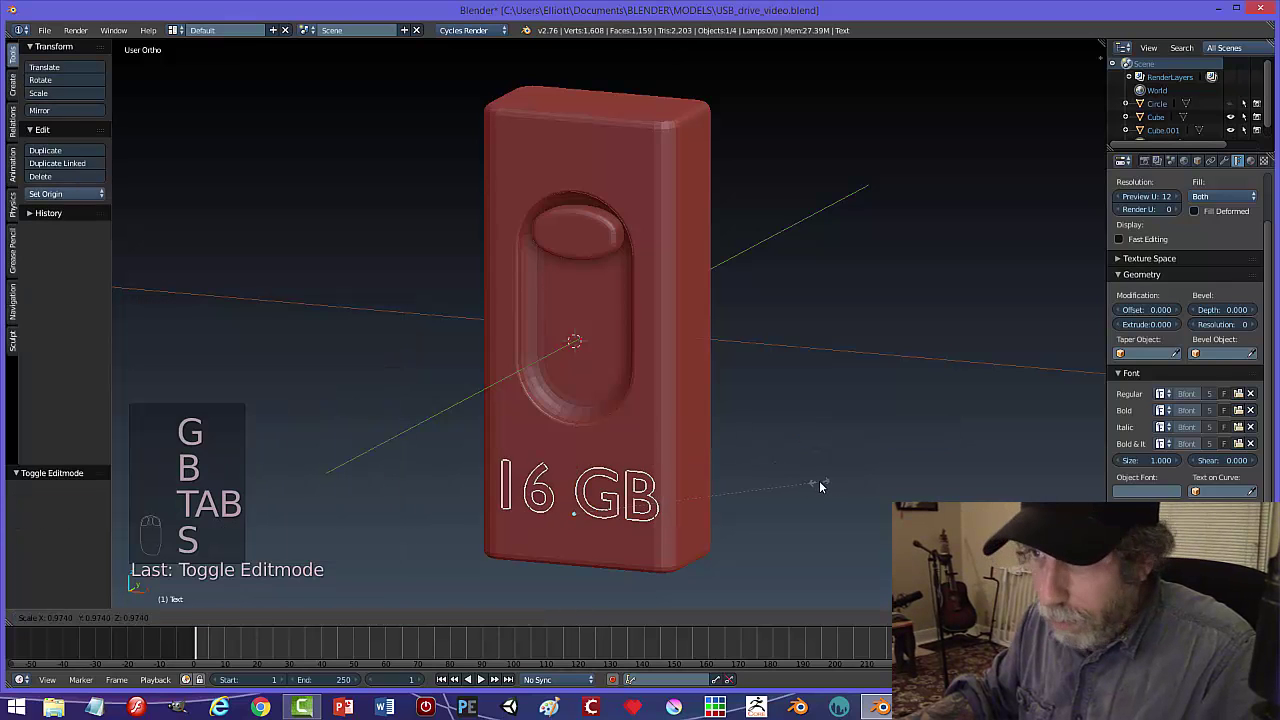
click(774, 485)
- Load palab.ttf from C:\Windows\Fonts as the label's regular font, using thumbnail previews to choose it
middle_drag(774, 485, 1108, 335)
click(1158, 395)
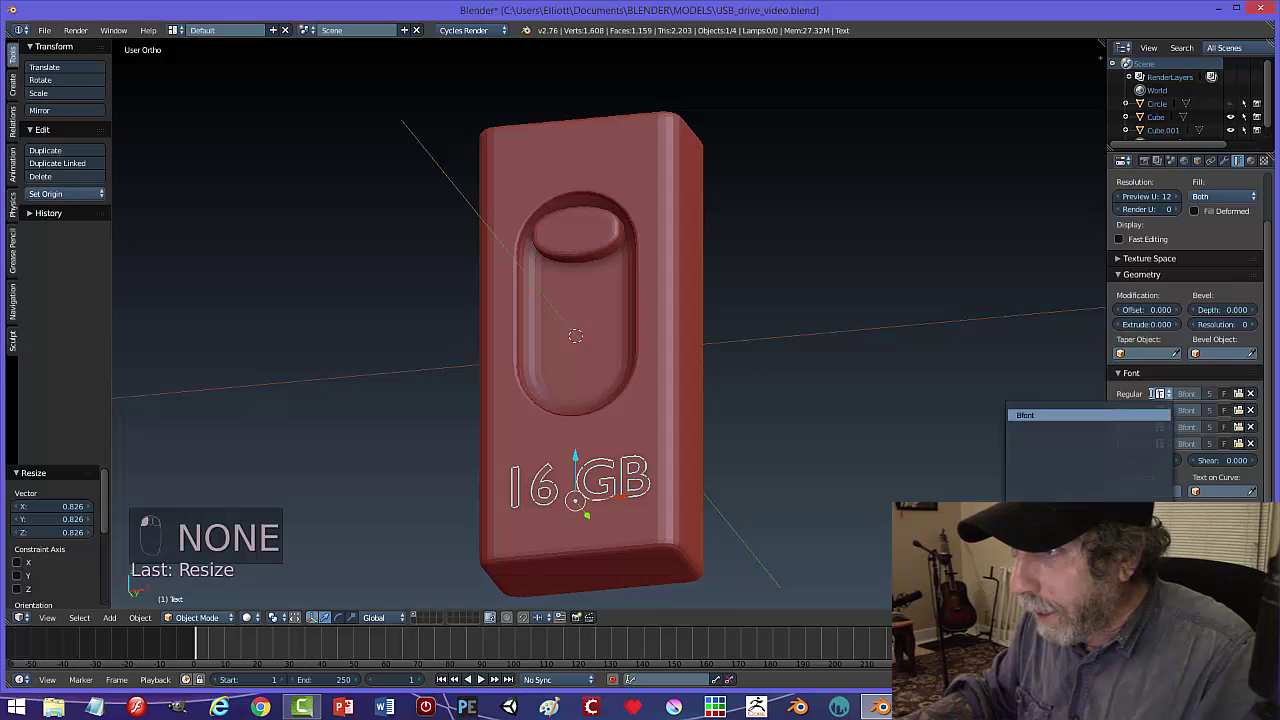
click(1238, 394)
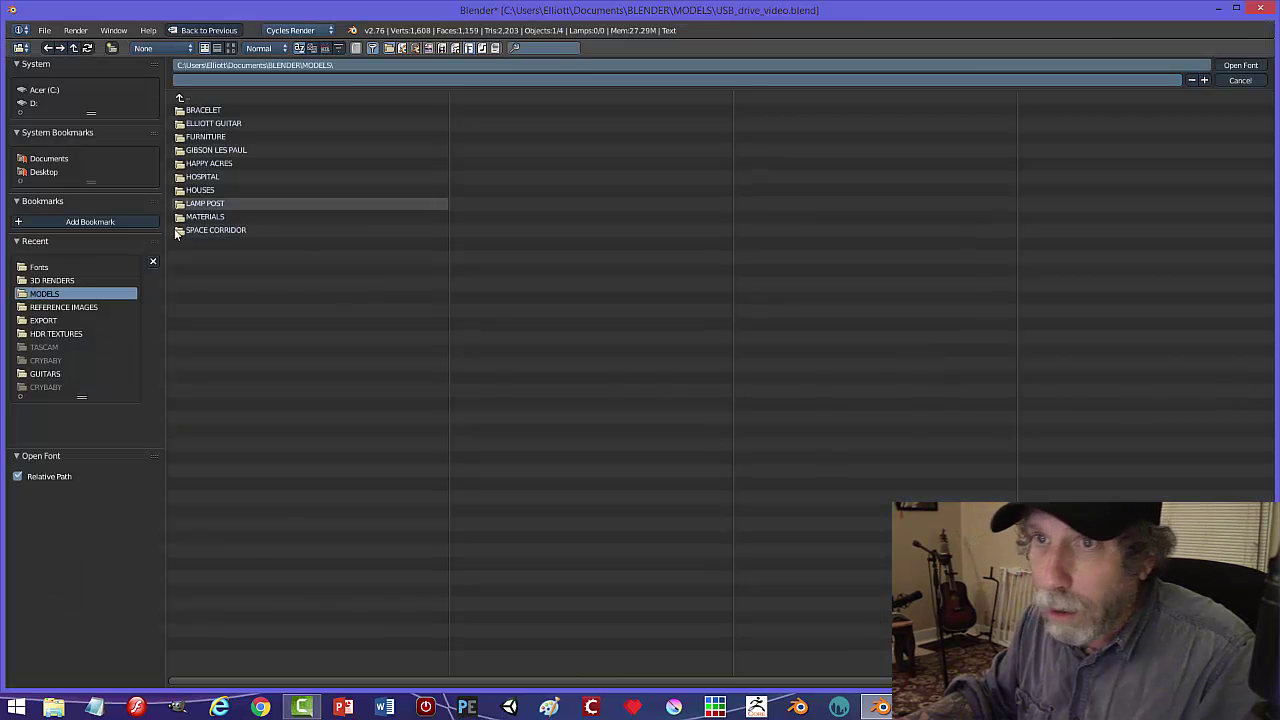
click(46, 270)
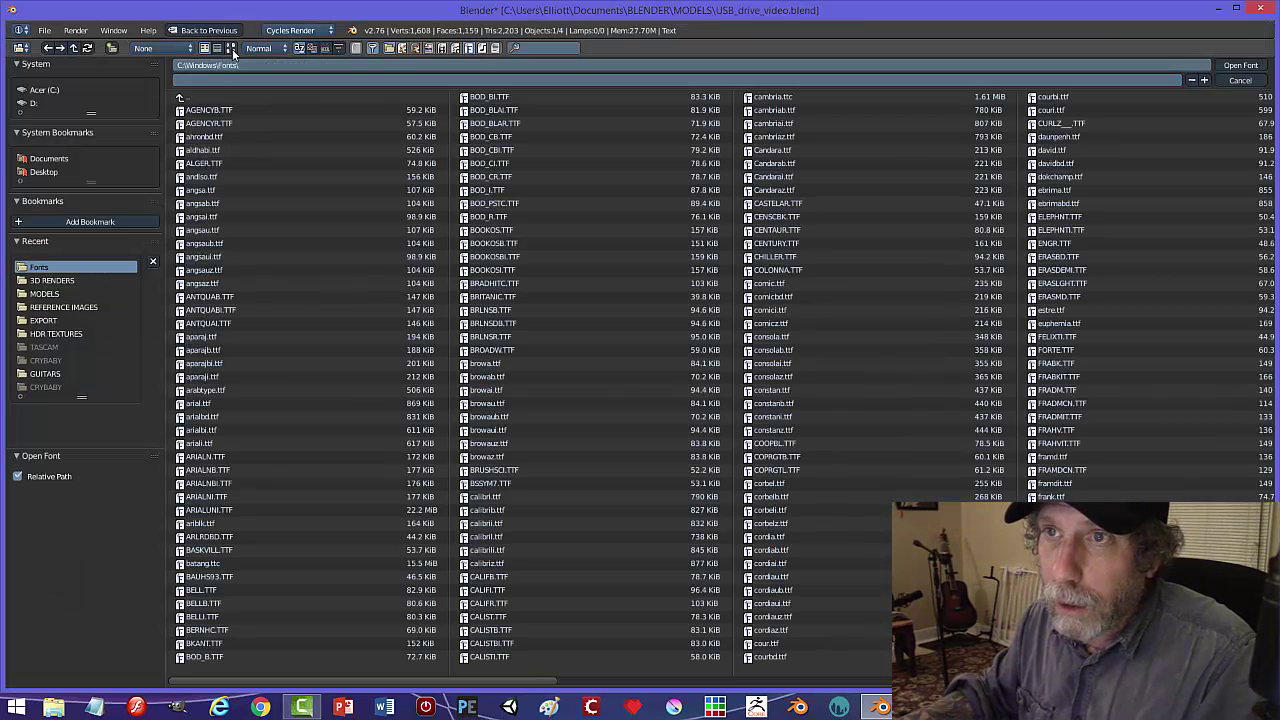
click(231, 48)
drag(1266, 135, 1241, 496)
click(826, 320)
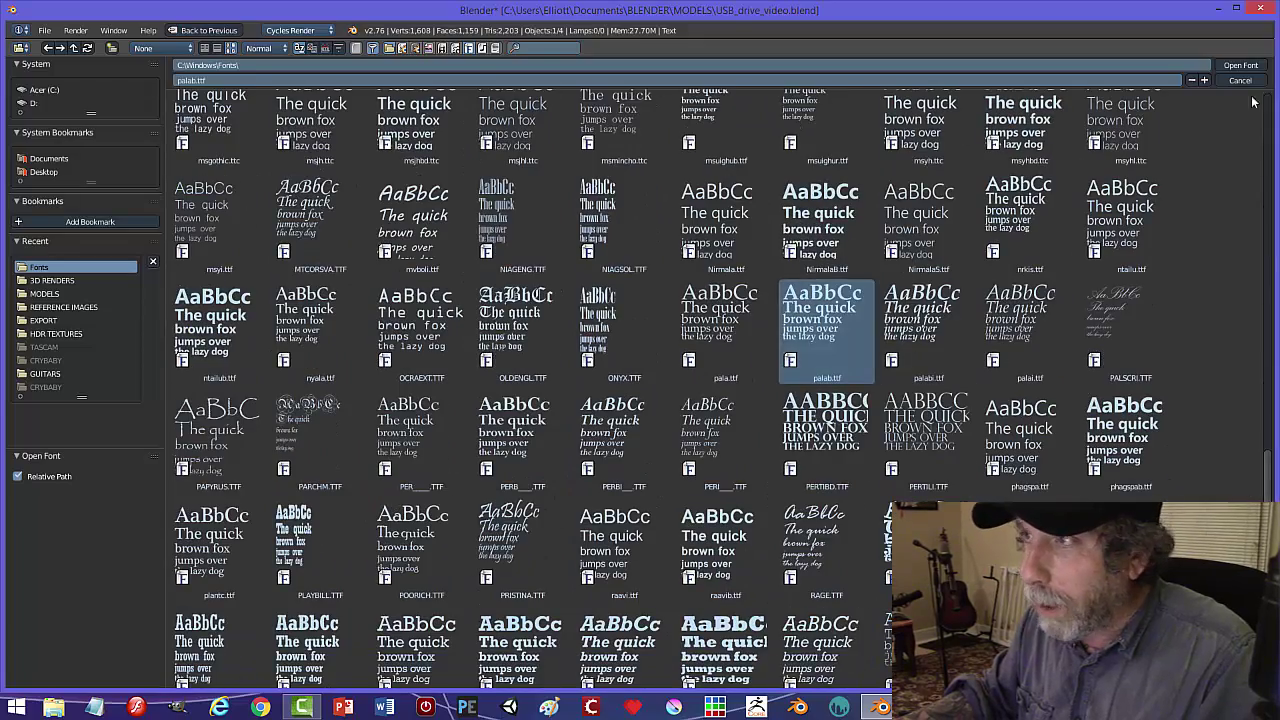
click(1252, 67)
- Give the 16 GB label an extrusion of 0.028 and a bevel depth of 0.029 with resolution 2
middle_drag(703, 440, 759, 456)
drag(1230, 311, 1240, 311)
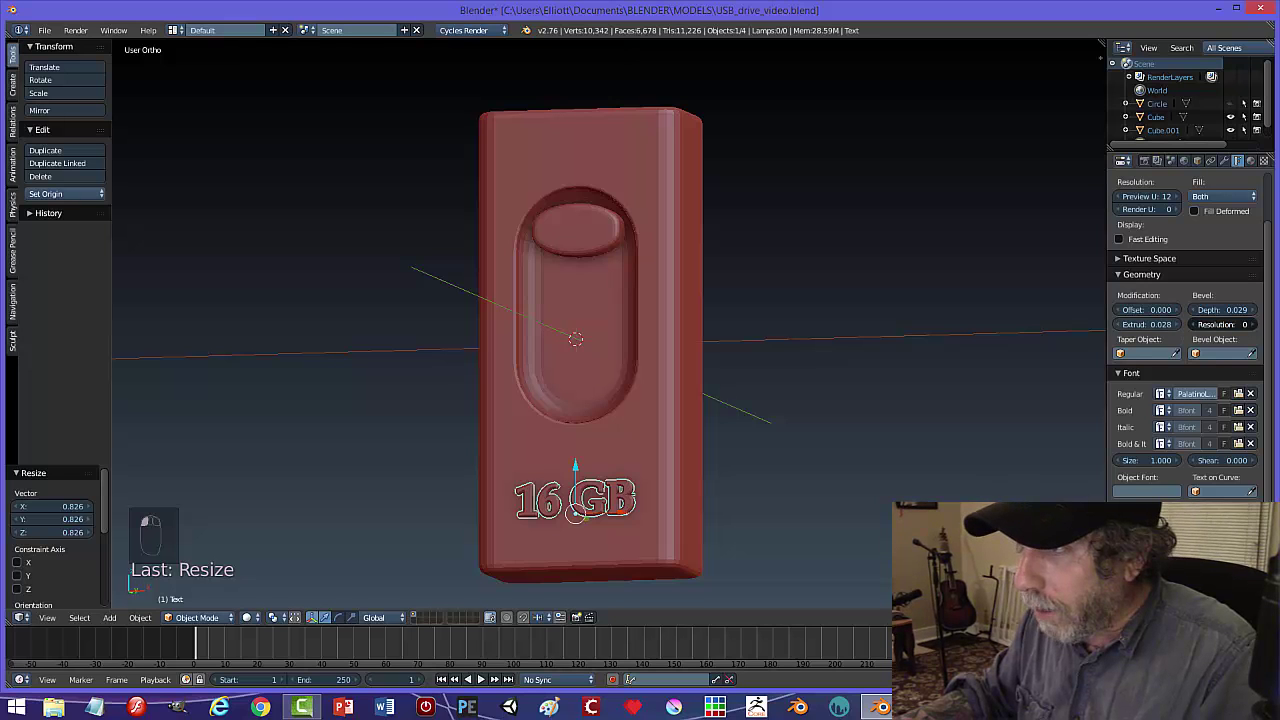
middle_drag(836, 440, 880, 526)
scroll(710, 564, up, 2)
- Move the 16 GB label about 0.010 along Y into the block's front face
middle_drag(710, 565, 737, 526)
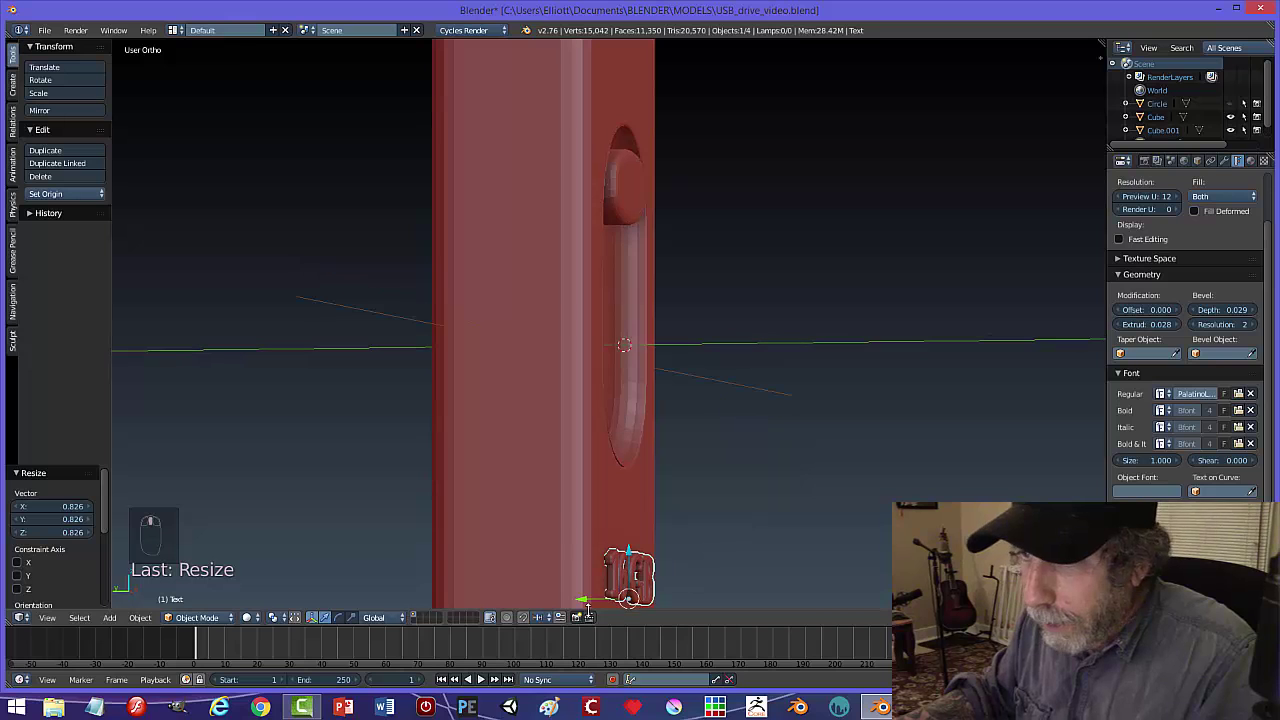
middle_drag(595, 601, 616, 463)
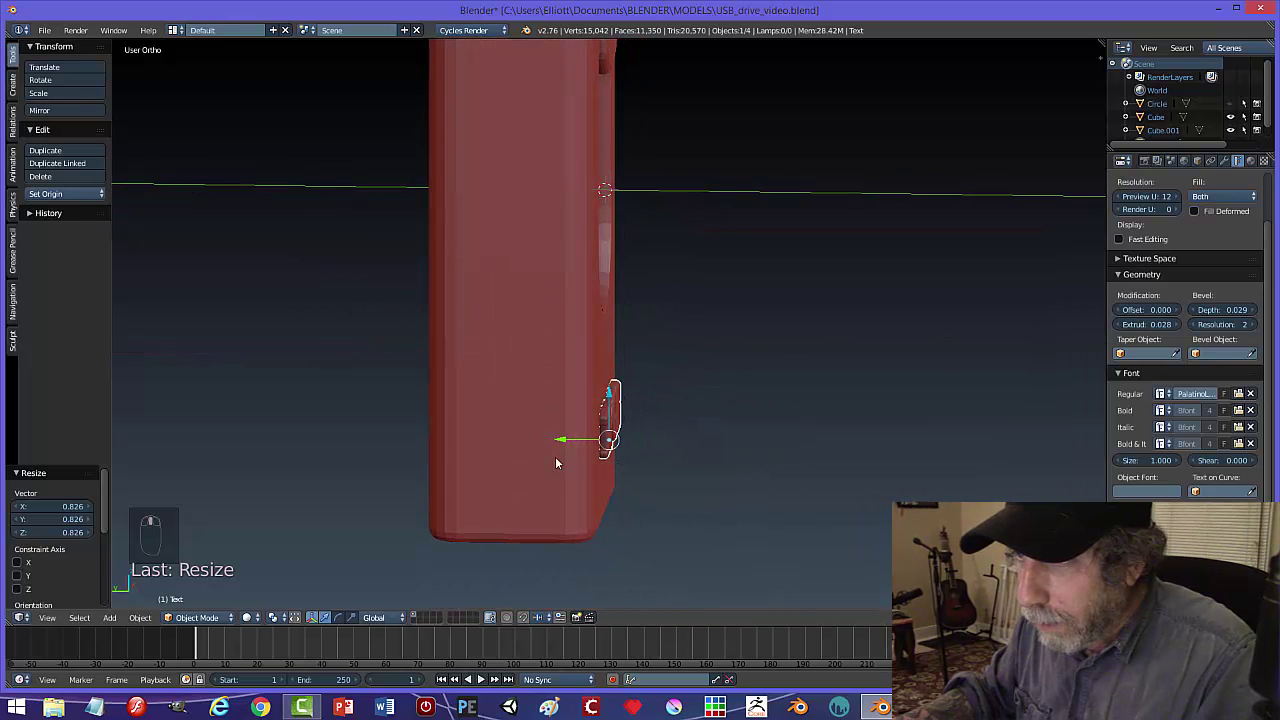
key(g)
key(y)
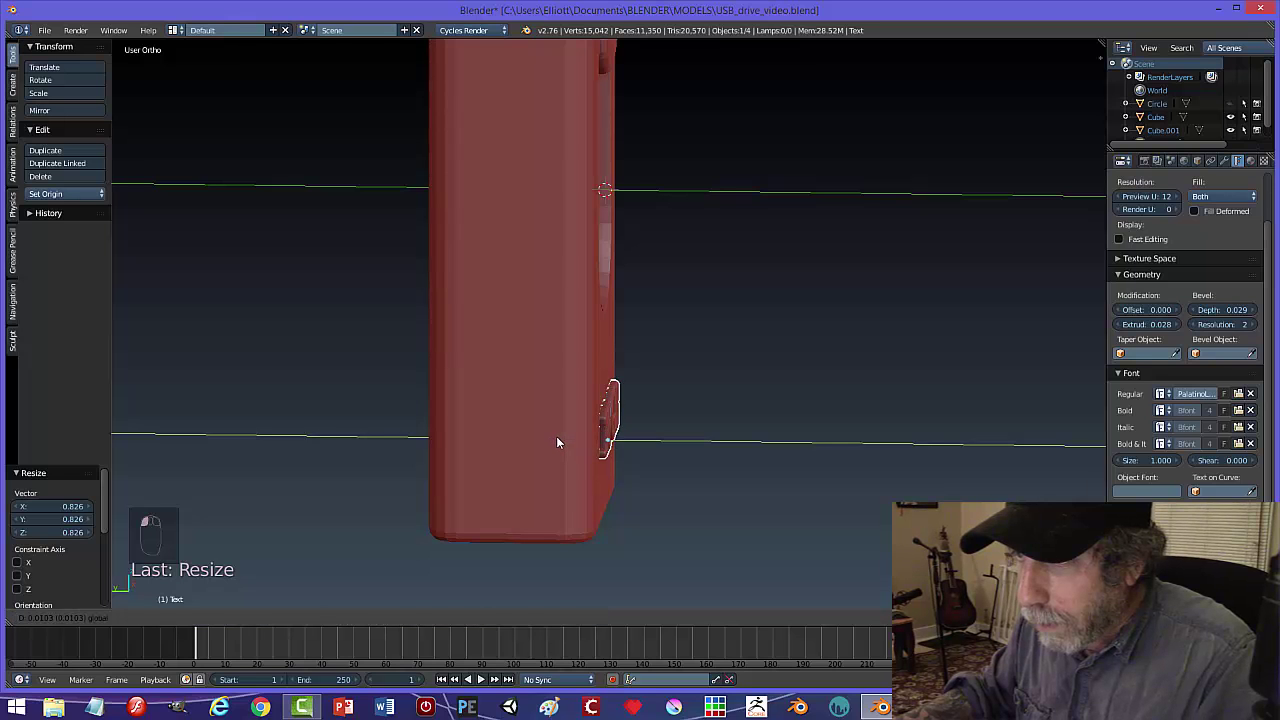
click(556, 437)
- Enlarge the 16 GB label slightly with a uniform scale and deselect it
middle_drag(818, 467, 778, 454)
key(s)
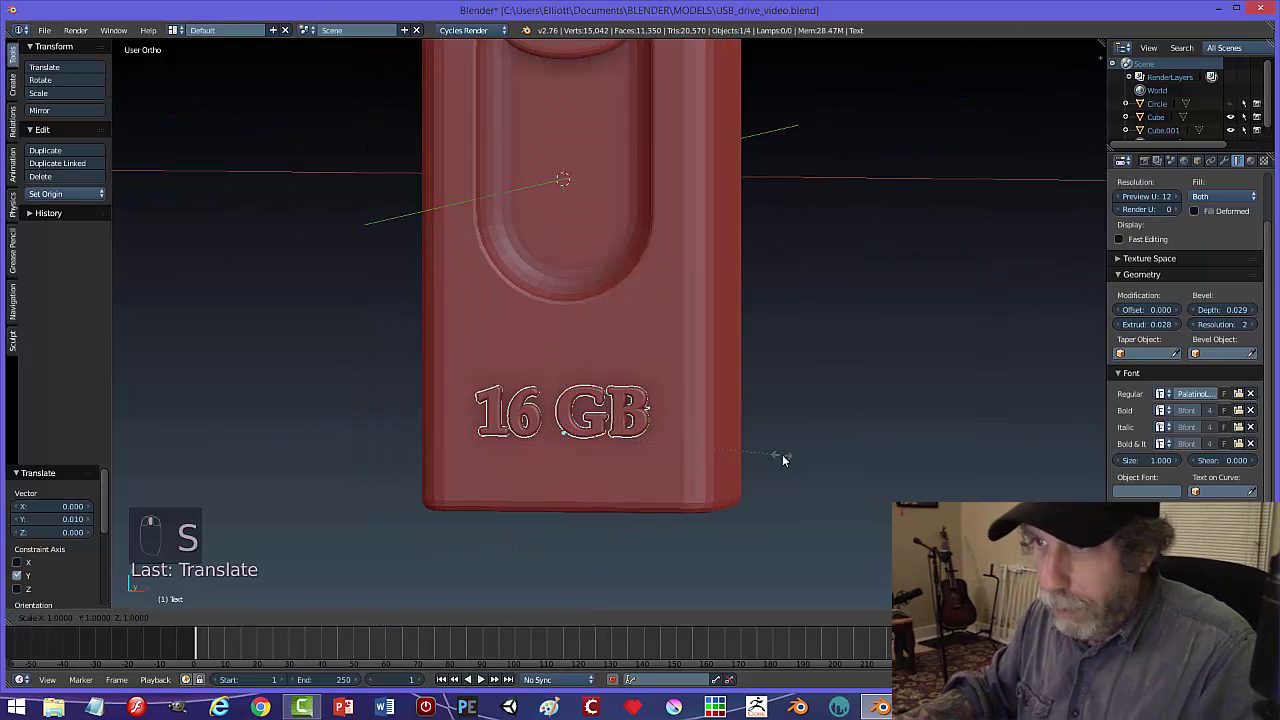
click(884, 454)
key(a)
- Sink the 16 GB label about 0.021 deeper along Y into the front face
middle_drag(883, 448, 727, 410)
key(a)
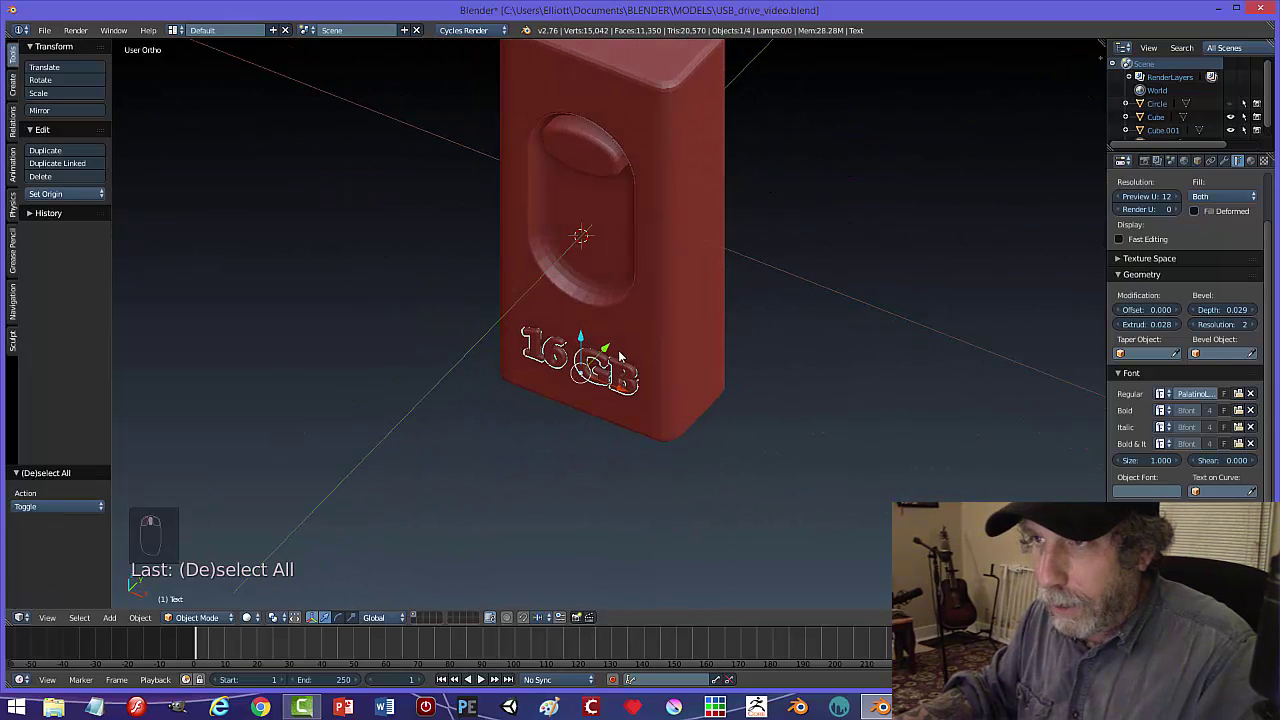
key(g)
key(y)
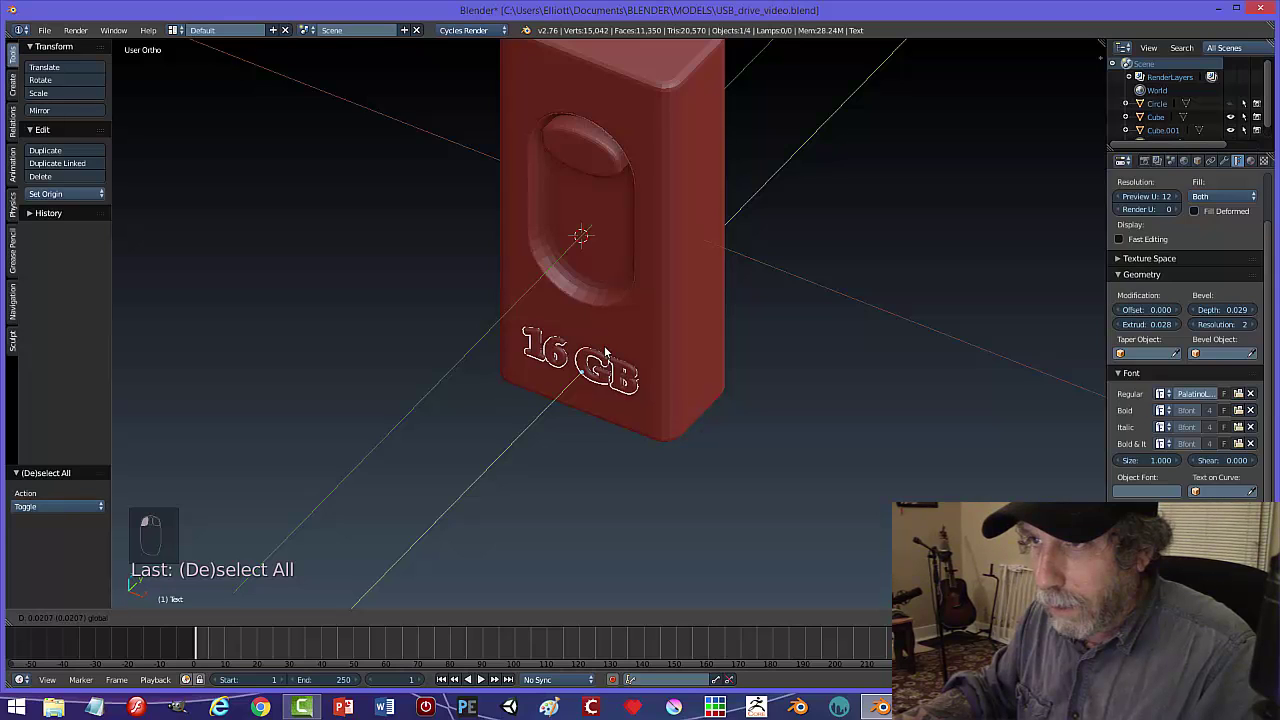
click(605, 352)
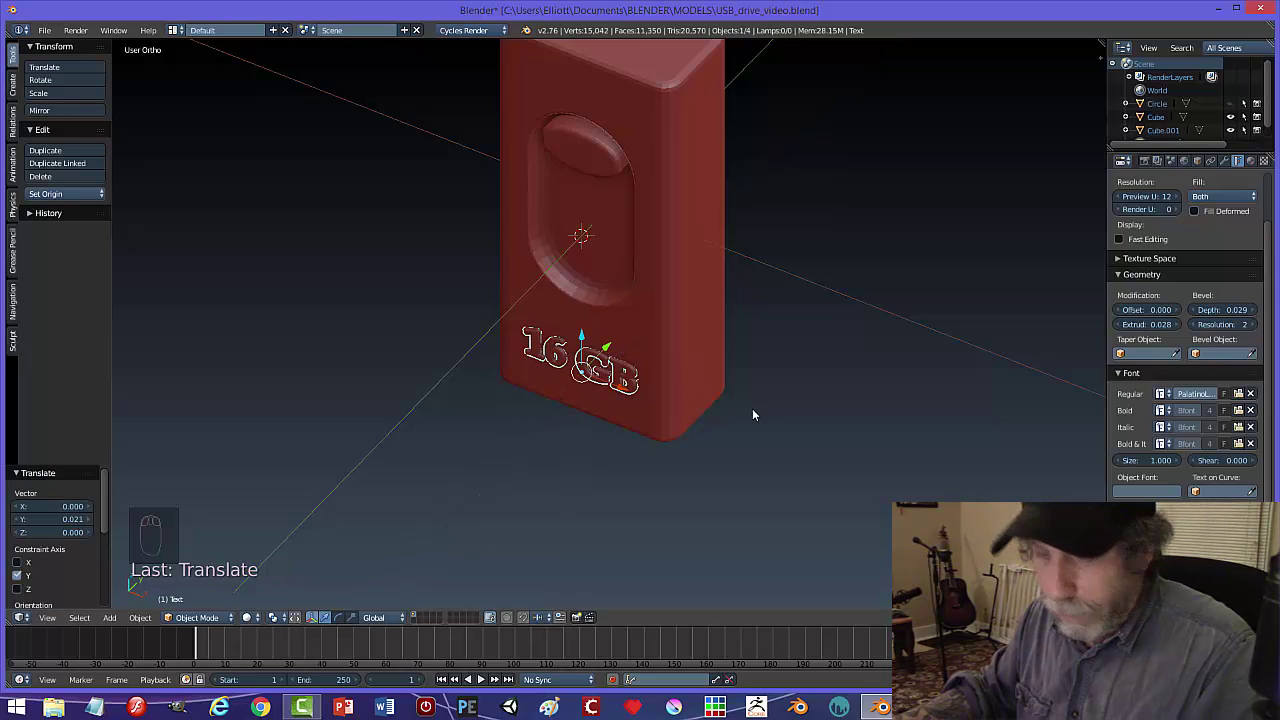
- Convert the 16 GB label to a mesh and join it to the block
key(alt+c)
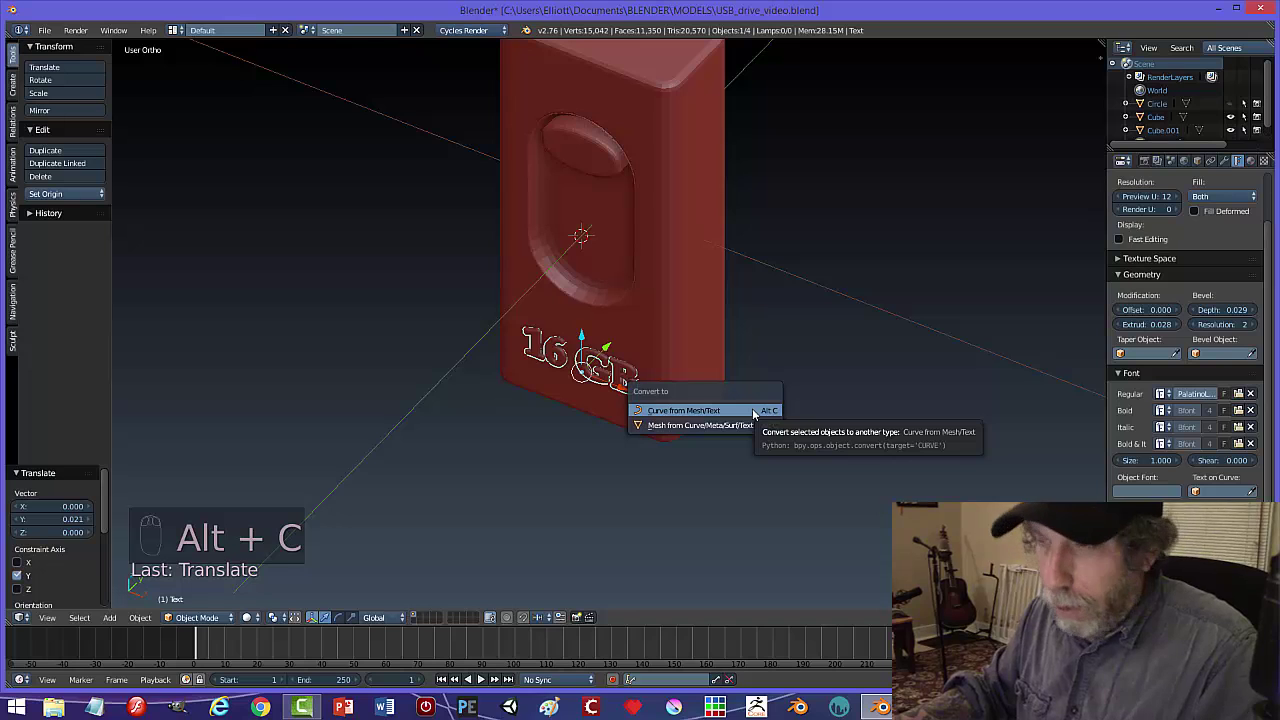
click(738, 425)
shift+right_click(636, 335)
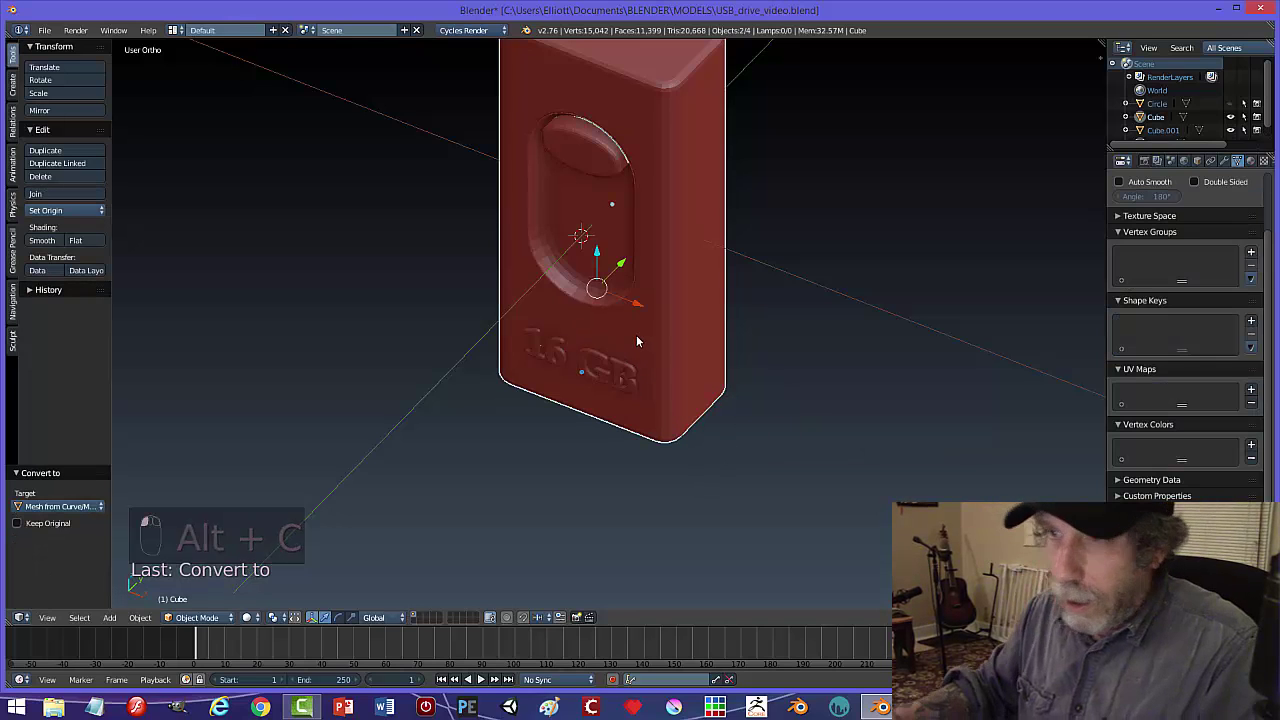
key(ctrl+j)
- Save the model with the joined label over USB_drive_video.blend
scroll(650, 325, down, 4)
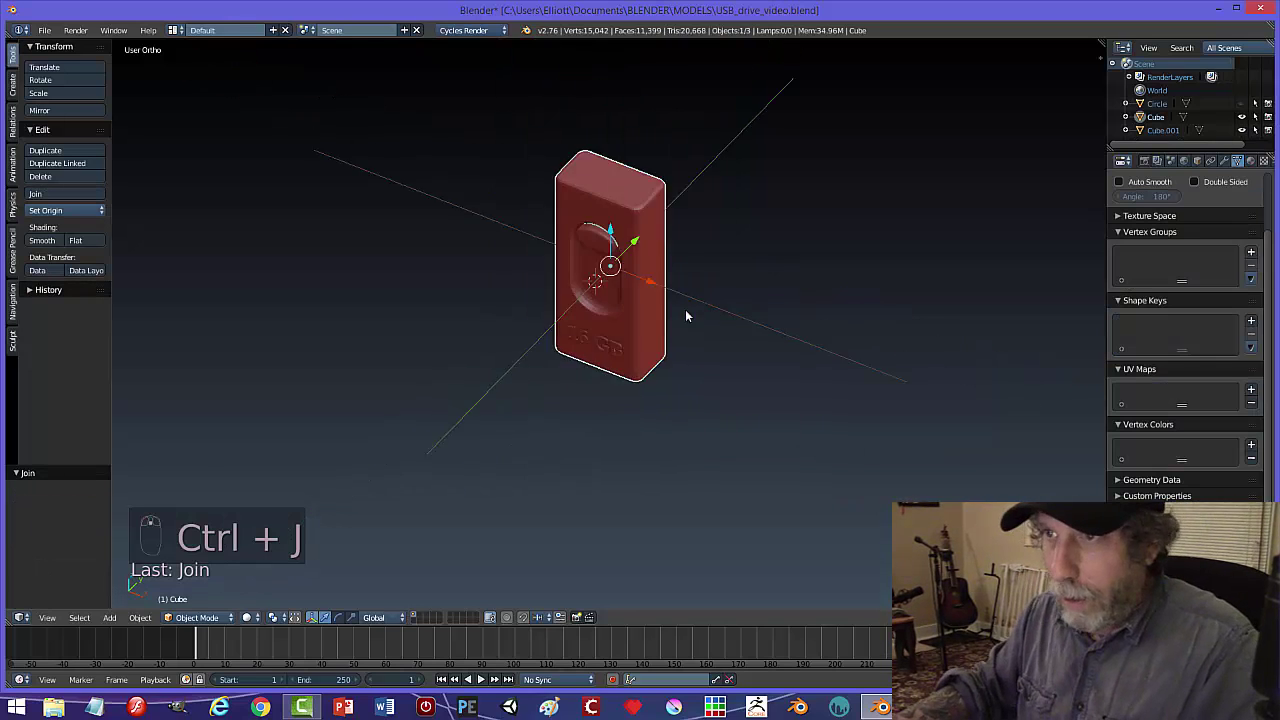
middle_drag(700, 305, 747, 291)
key(ctrl+s)
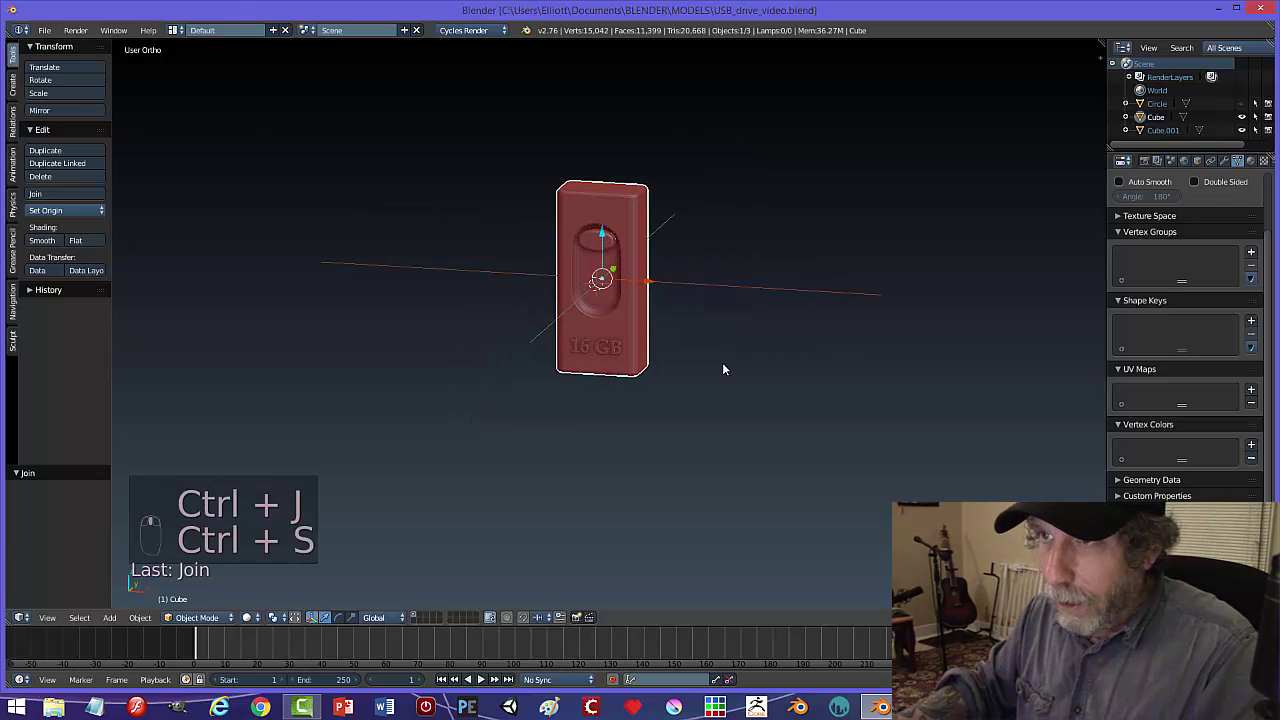
scroll(722, 362, up, 6)
middle_drag(718, 300, 675, 354)
scroll(683, 310, down, 4)
middle_drag(687, 288, 643, 268)
key(a)
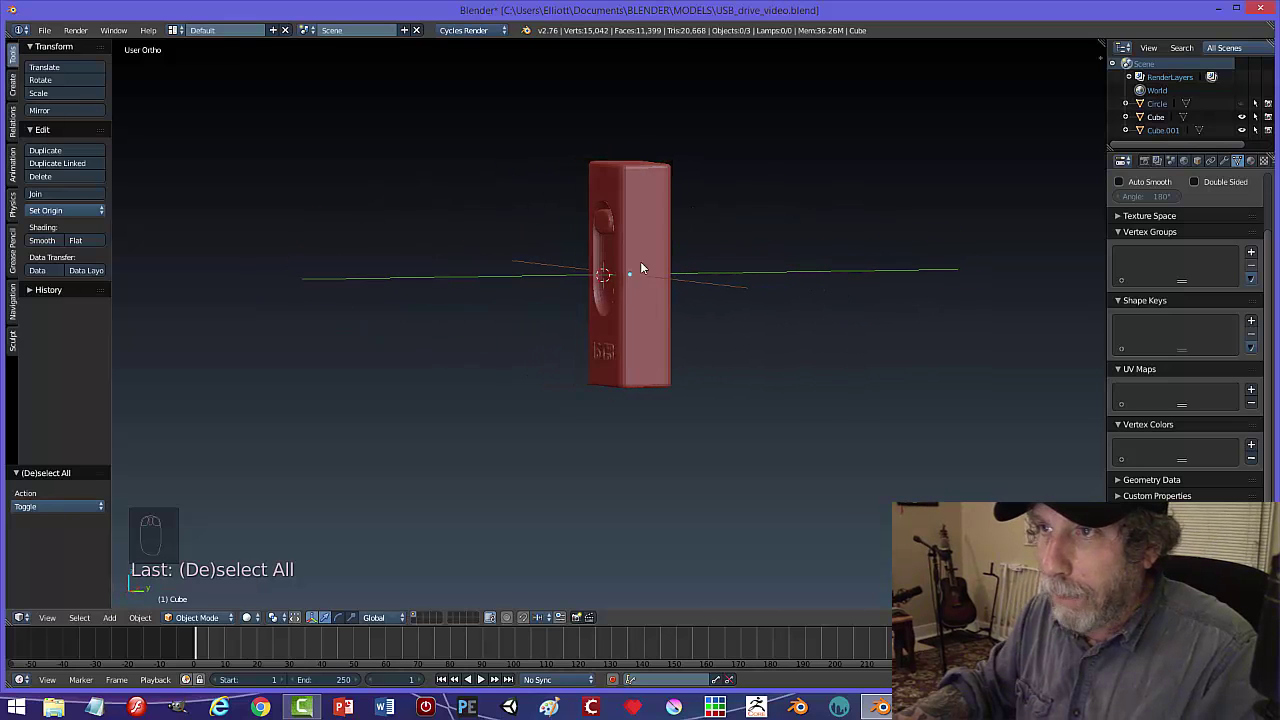
middle_drag(729, 291, 703, 303)
key(s)
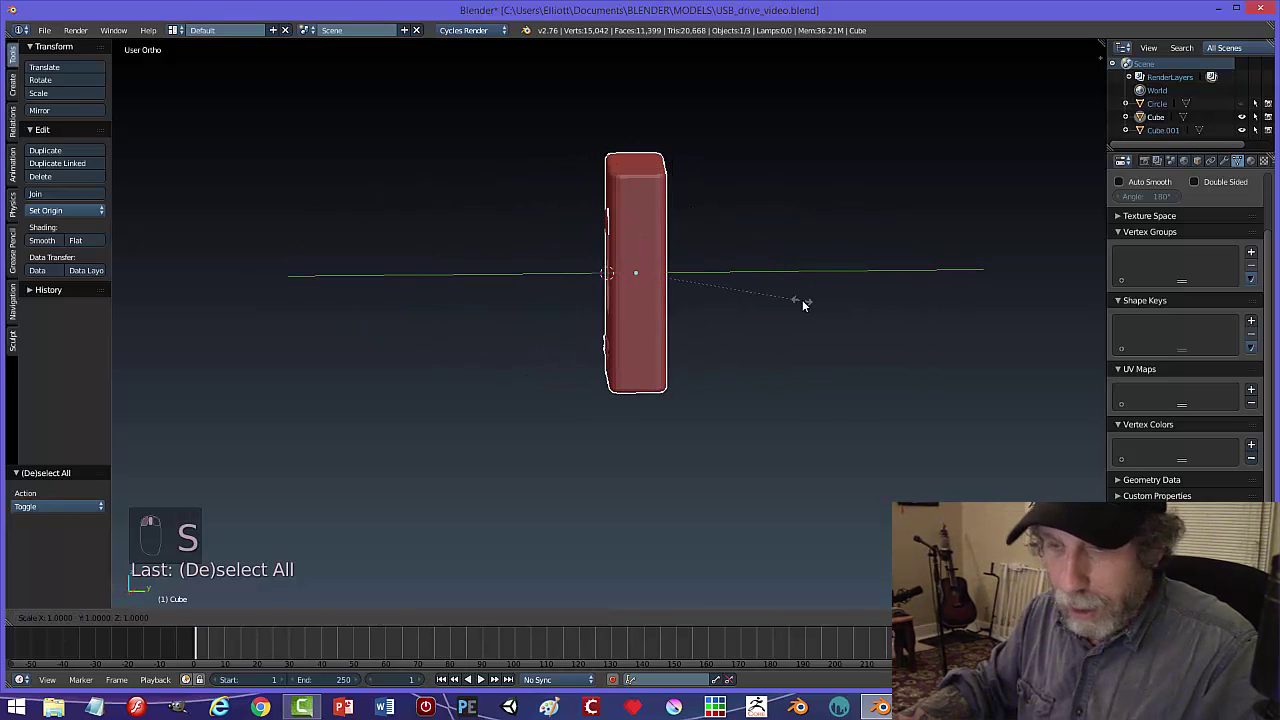
key(y)
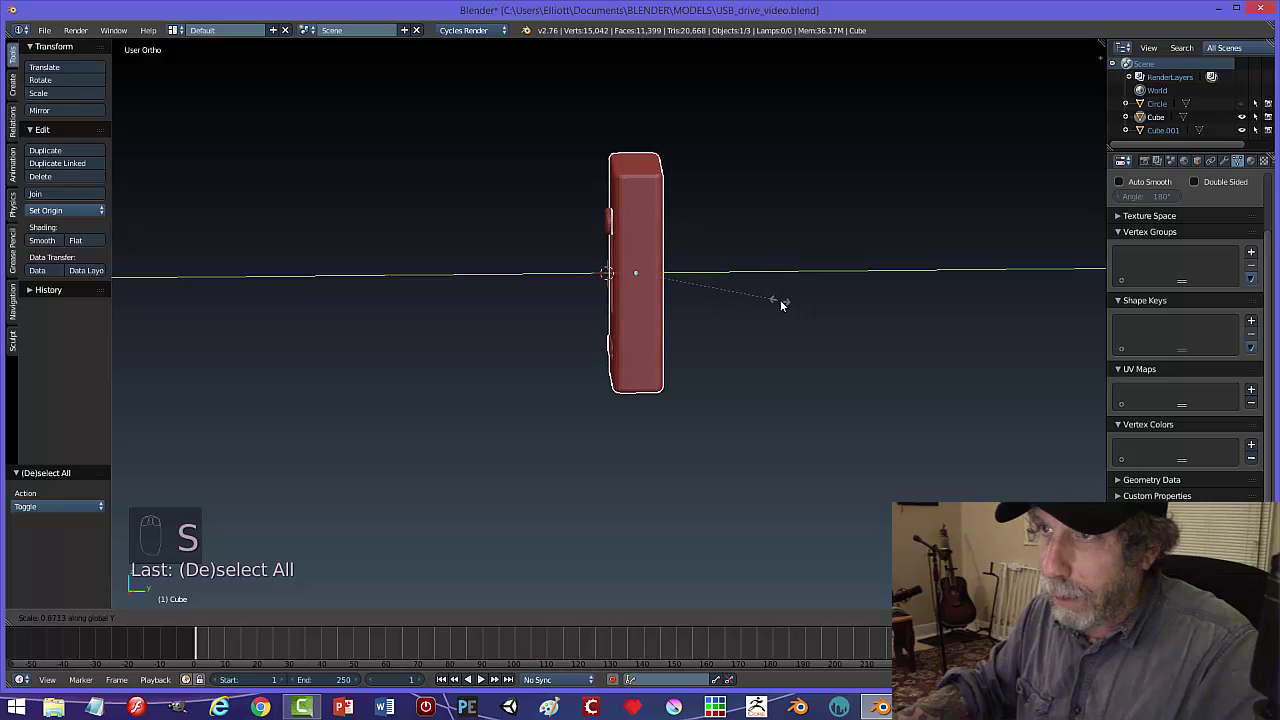
right_click(770, 296)
- Scale the block and slider button together to about 0.90 along Y, deselect them and save the file
middle_drag(717, 286, 593, 225)
shift+right_click(593, 225)
middle_drag(763, 258, 808, 284)
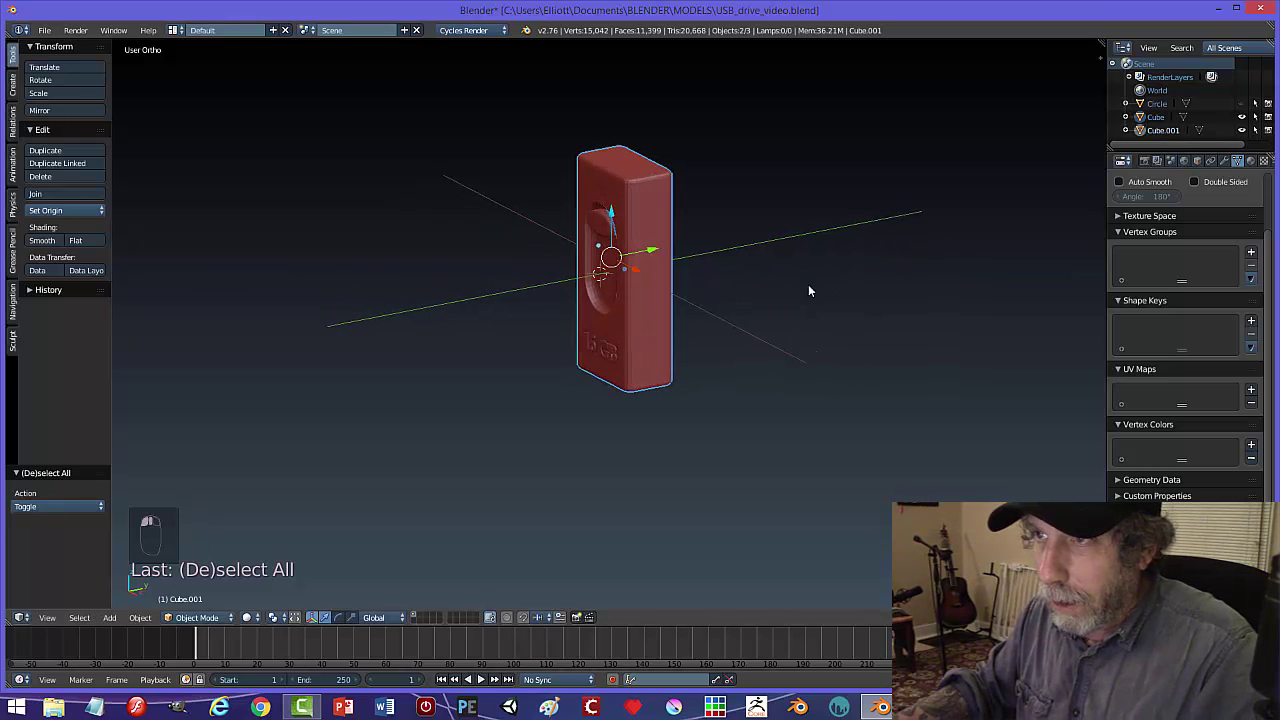
key(s)
key(y)
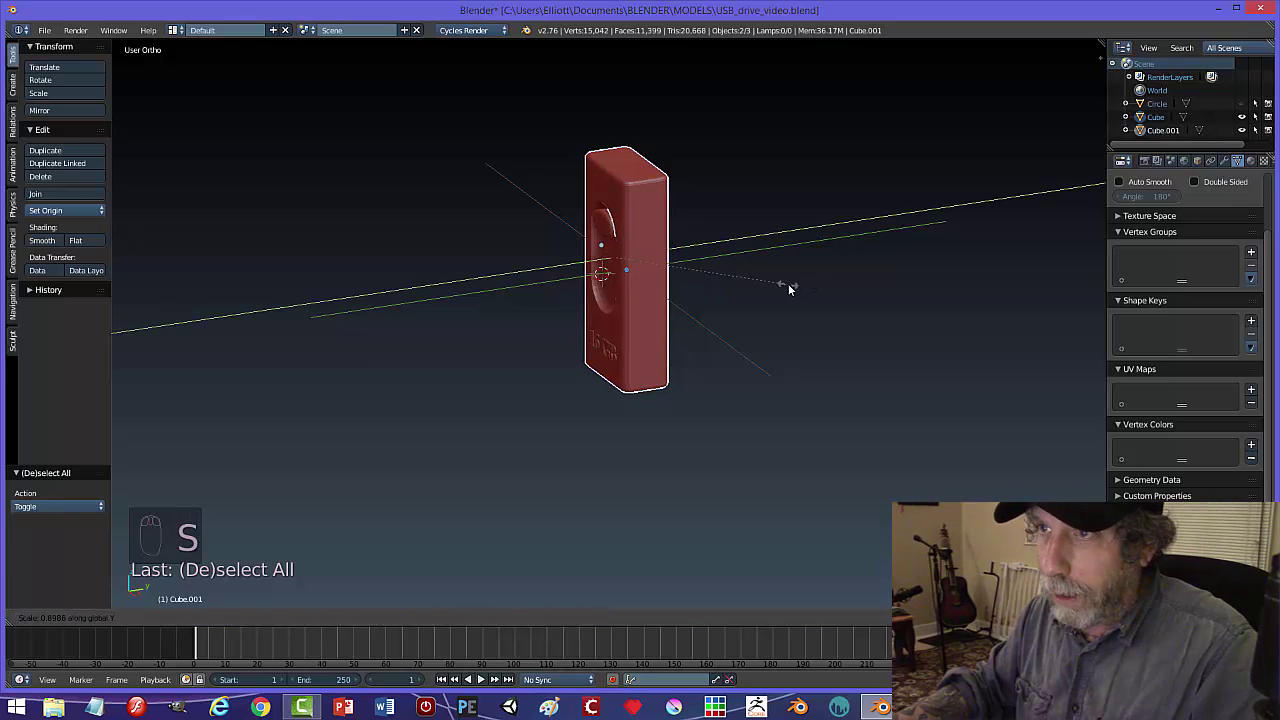
click(788, 283)
key(a)
mouse_move(767, 345)
middle_down()
mouse_move(865, 300)
mouse_move(831, 353)
mouse_move(817, 313)
mouse_move(743, 351)
mouse_move(760, 345)
middle_up()
key(ctrl+s)
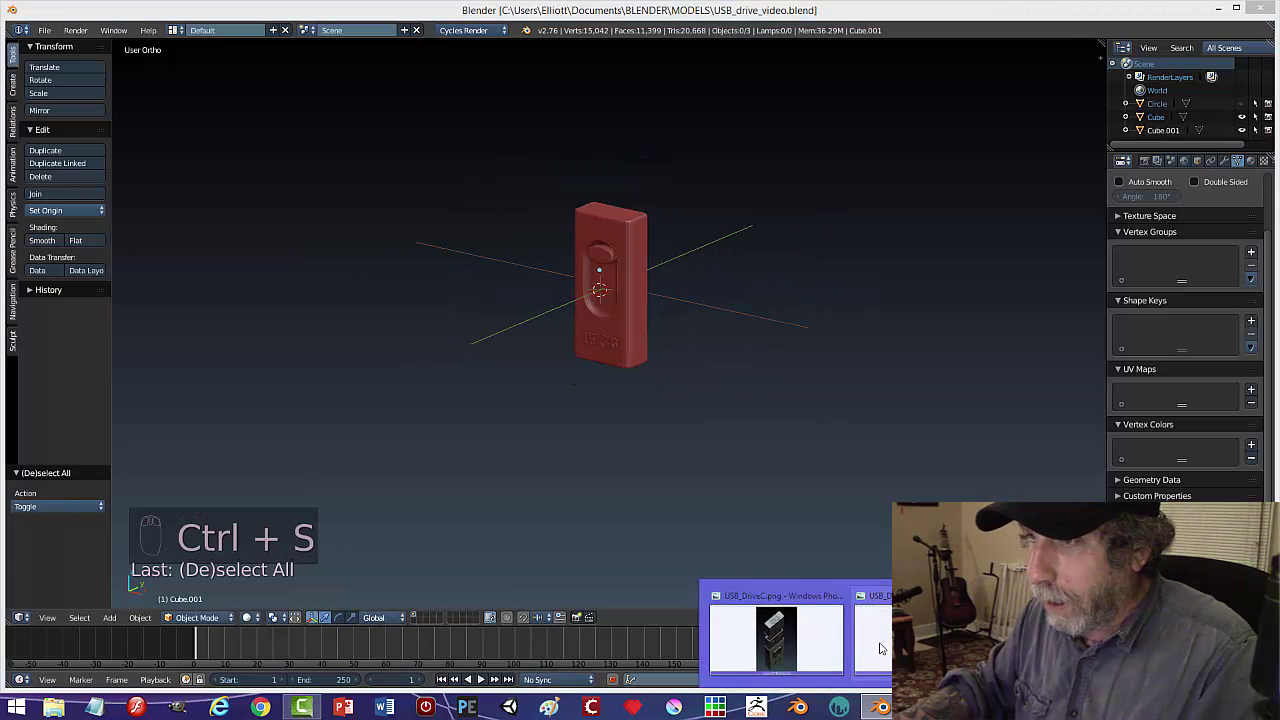
- Examine the connector and cap in the reference images USB_DriveC, USB_DriveB and USB_DriveA, and return to Blender
click(811, 591)
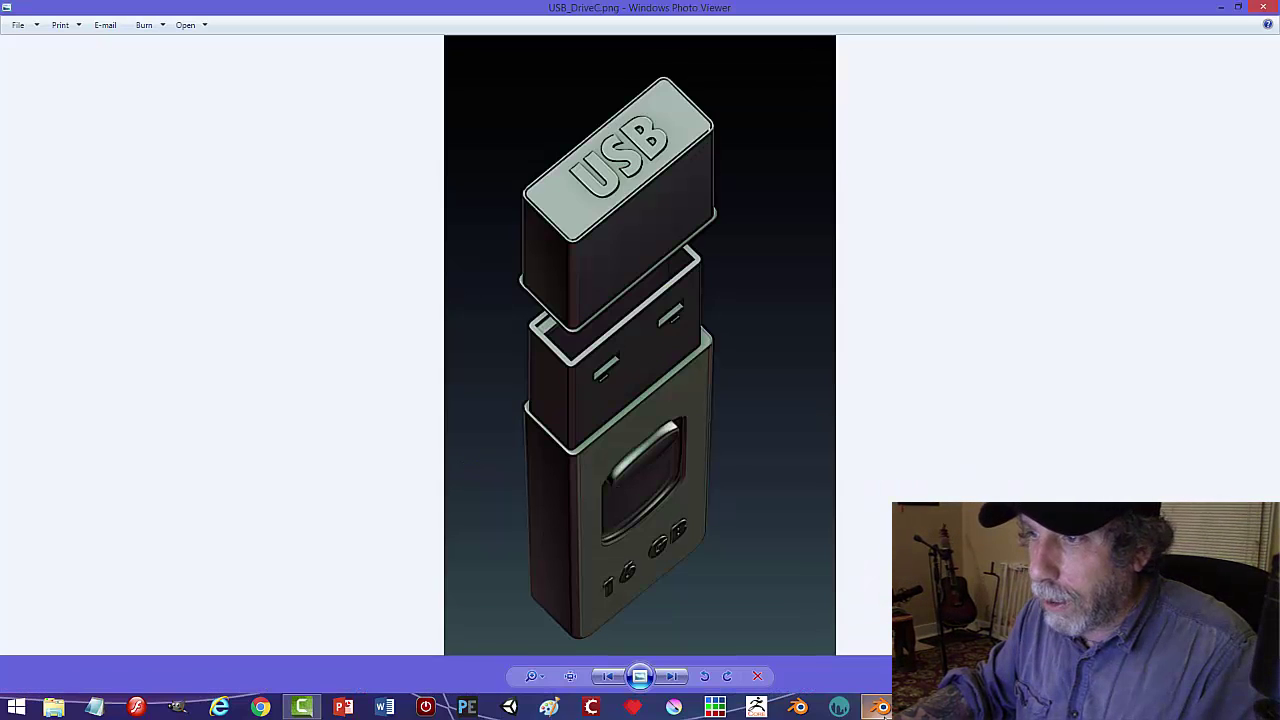
click(922, 707)
click(922, 632)
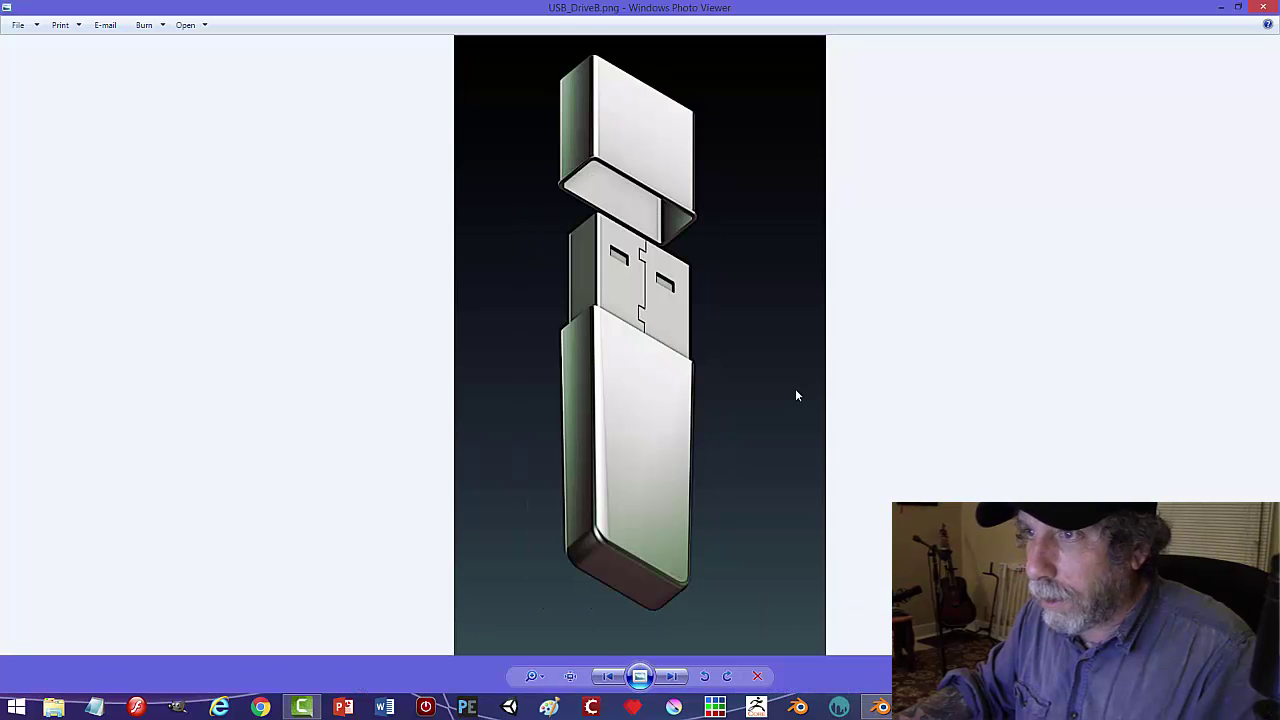
click(922, 707)
click(775, 625)
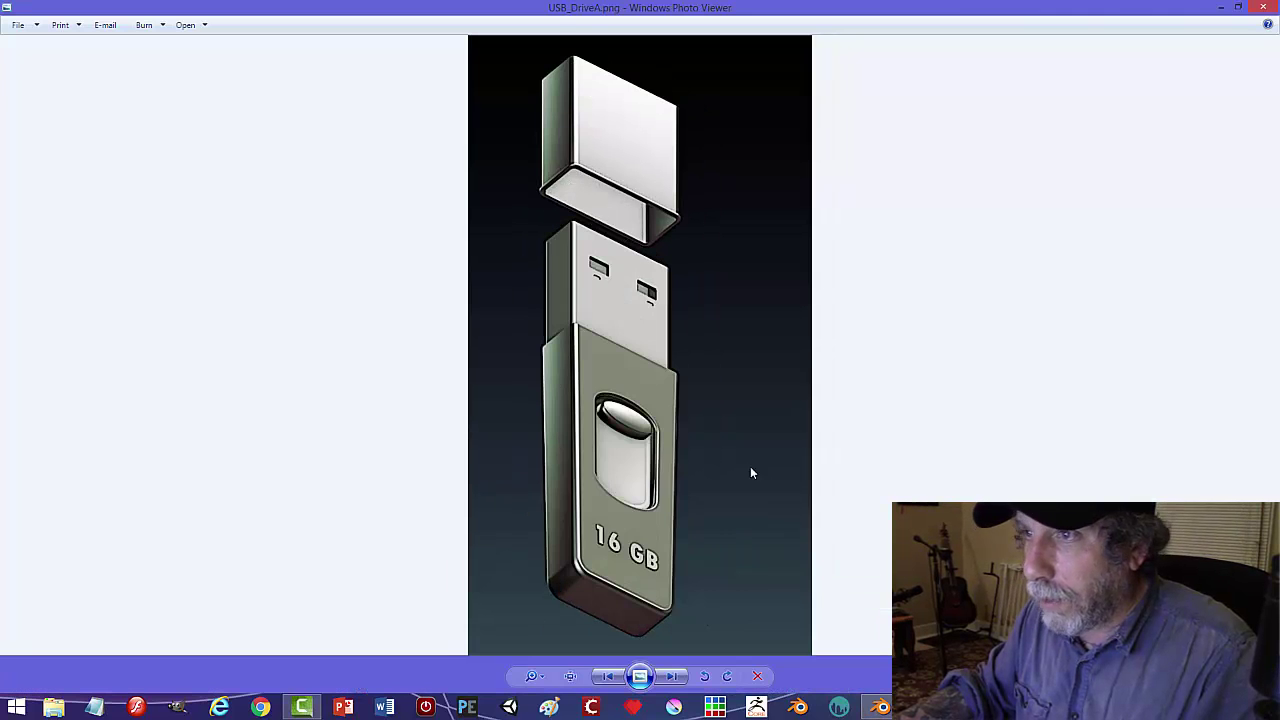
click(877, 704)
- Duplicate the block's top face in place, separate the copy into its own object and return to Object Mode
middle_drag(700, 386, 683, 391)
scroll(683, 391, up, 4)
middle_drag(732, 212, 711, 343)
right_click(637, 209)
key(Tab)
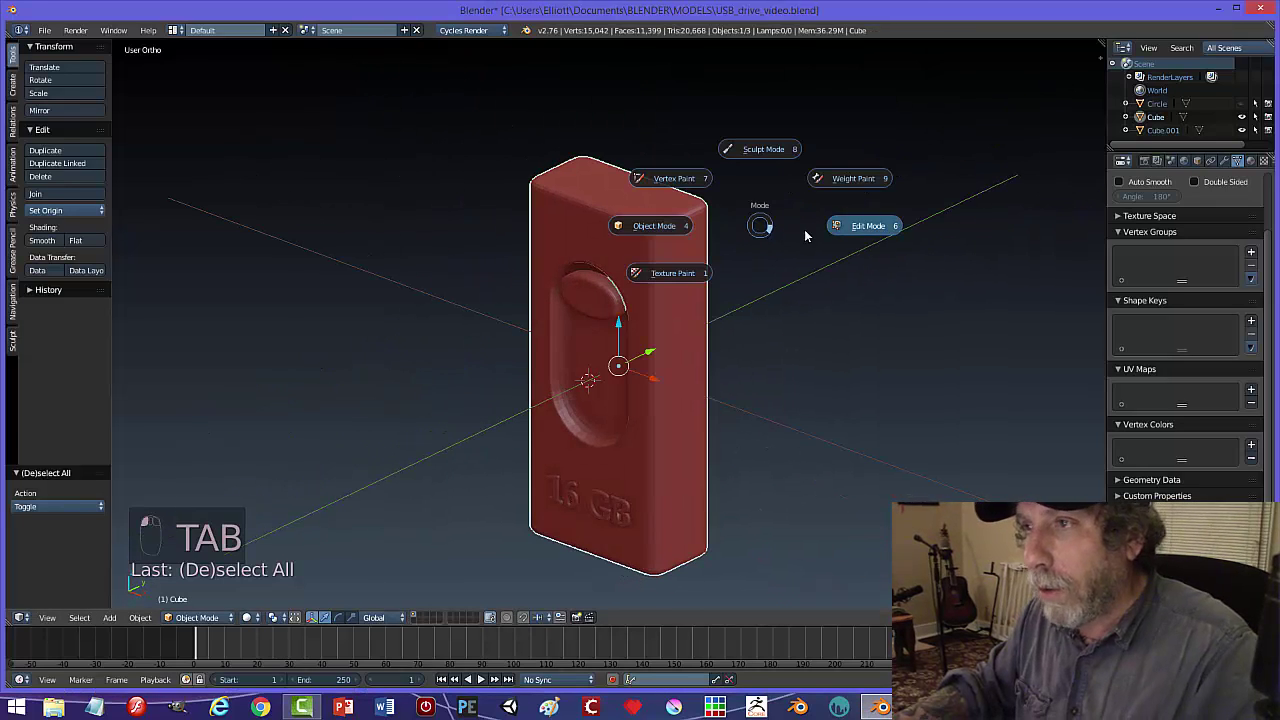
click(805, 236)
scroll(738, 210, up, 2)
shift+middle_drag(740, 186, 726, 283)
scroll(750, 286, up, 2)
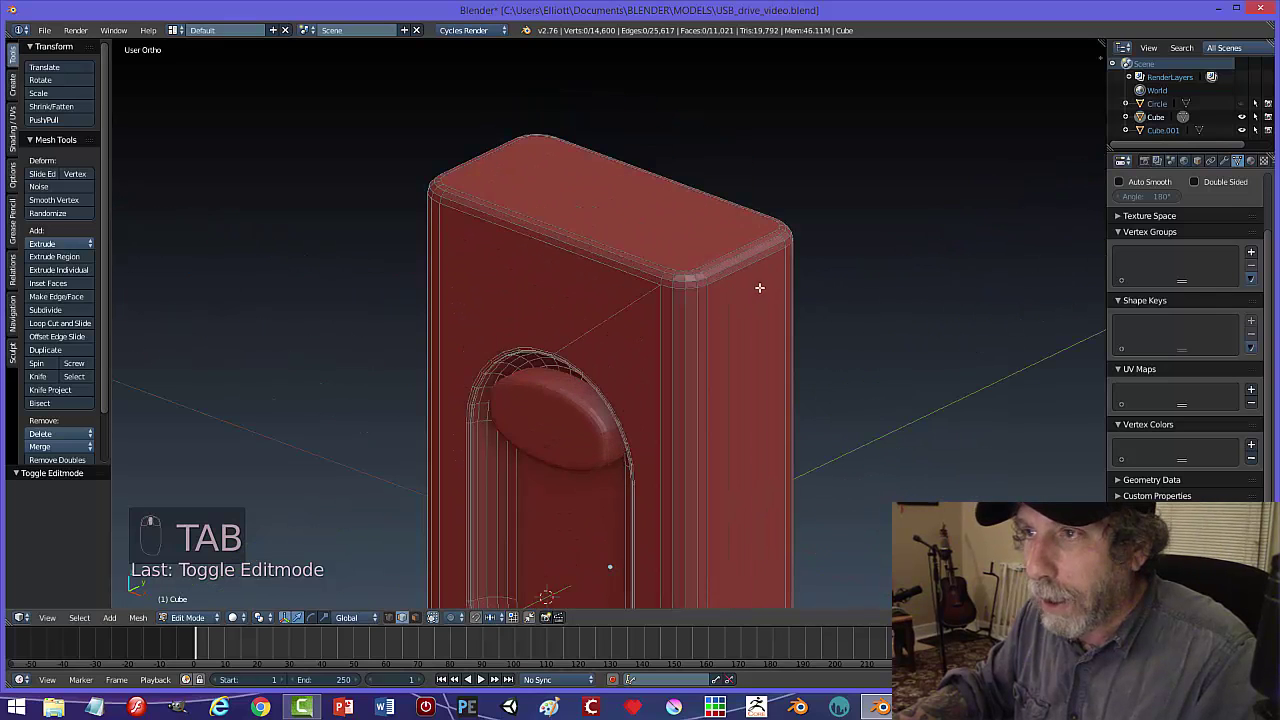
key(ctrl+Tab)
click(724, 287)
alt+right_click(725, 255)
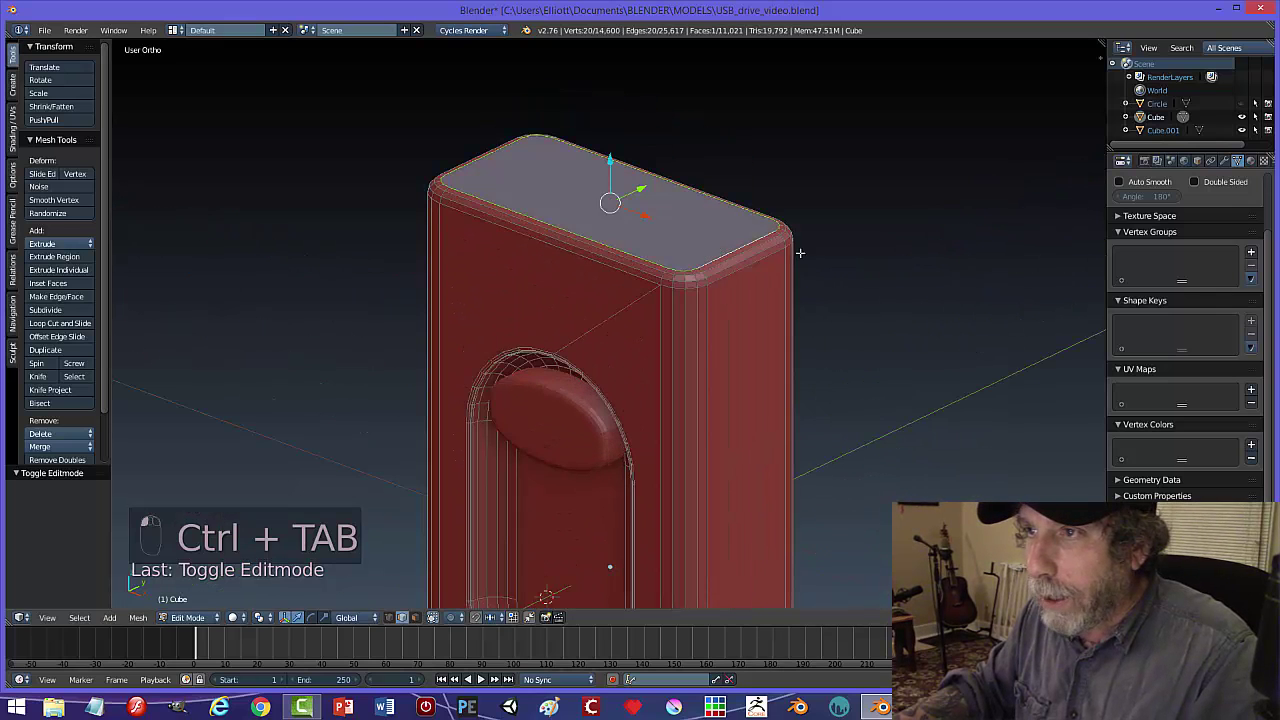
middle_drag(908, 240, 841, 276)
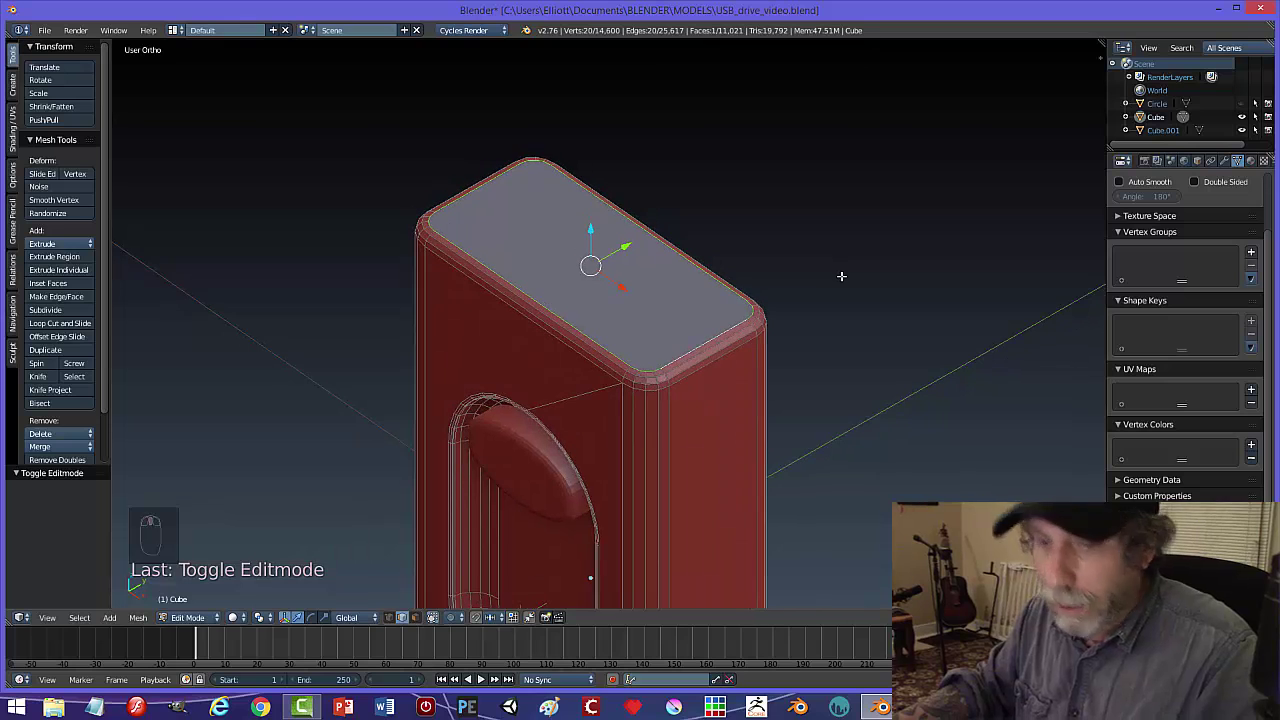
key(shift+d)
key(p)
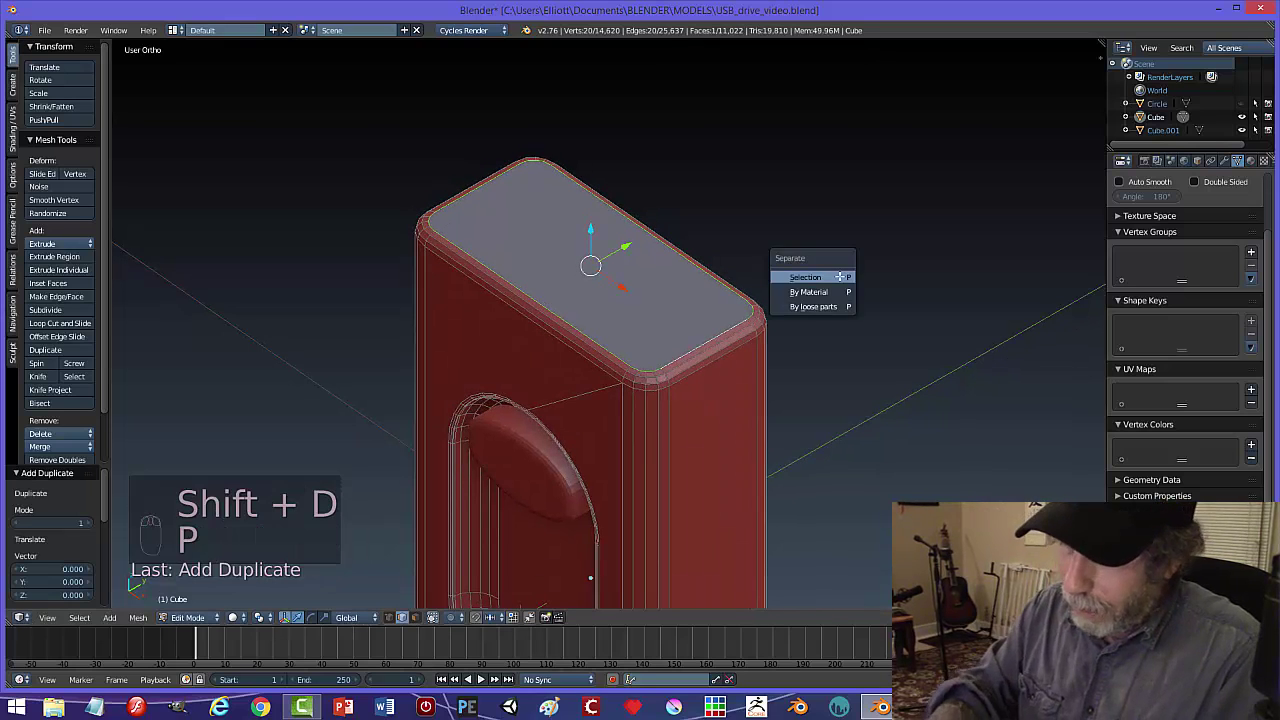
click(838, 275)
key(Tab)
click(738, 277)
- Raise the separated top face 0.466 along Z and set its origin to its geometry
right_click(635, 272)
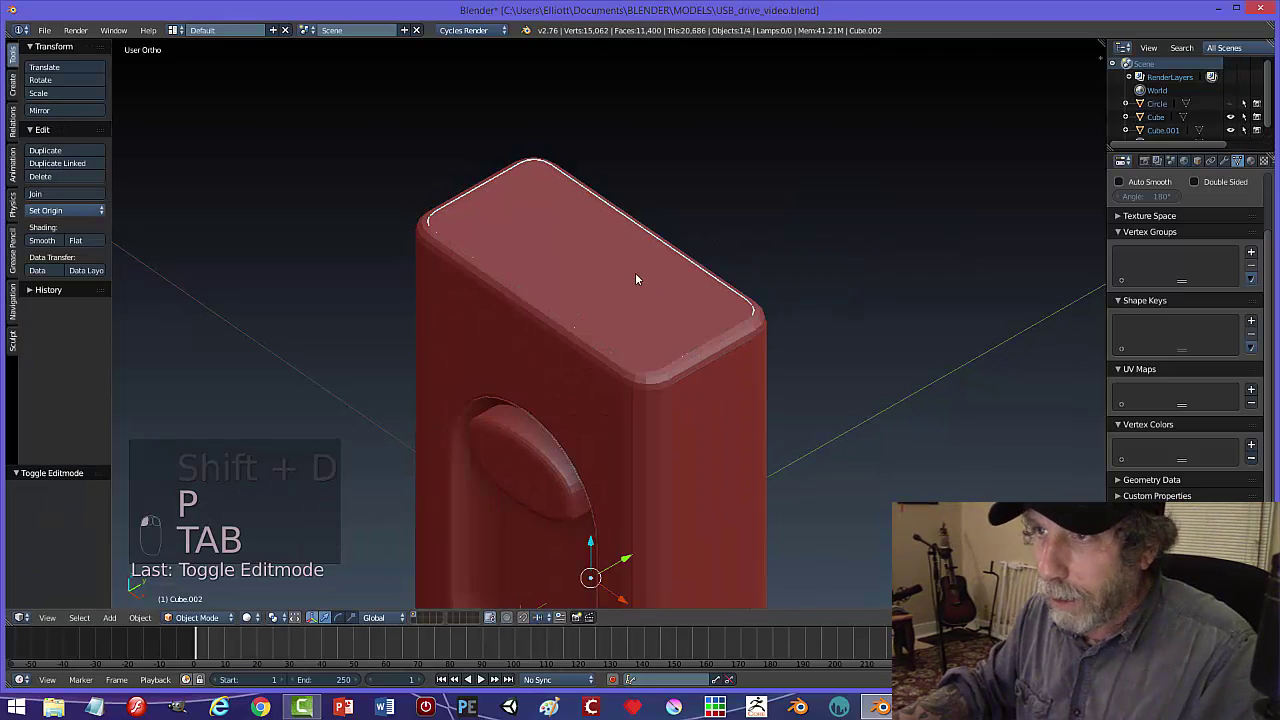
scroll(676, 325, down, 2)
drag(604, 480, 600, 437)
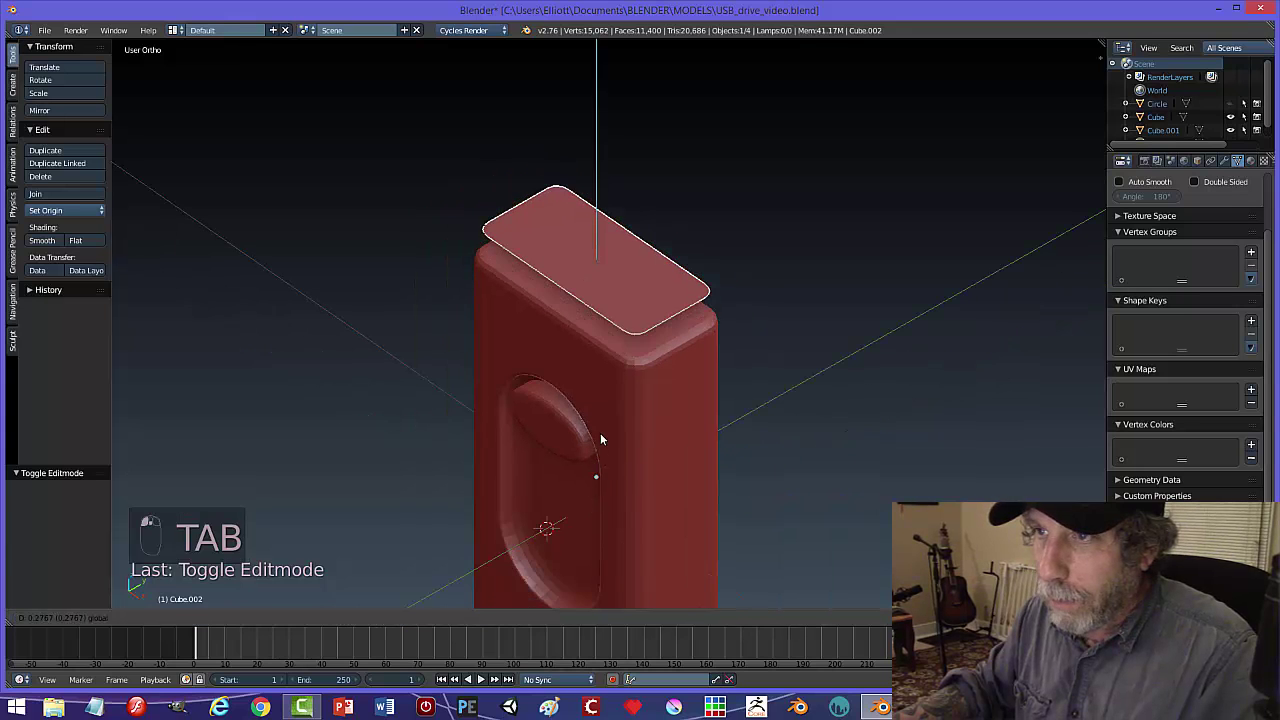
click(61, 215)
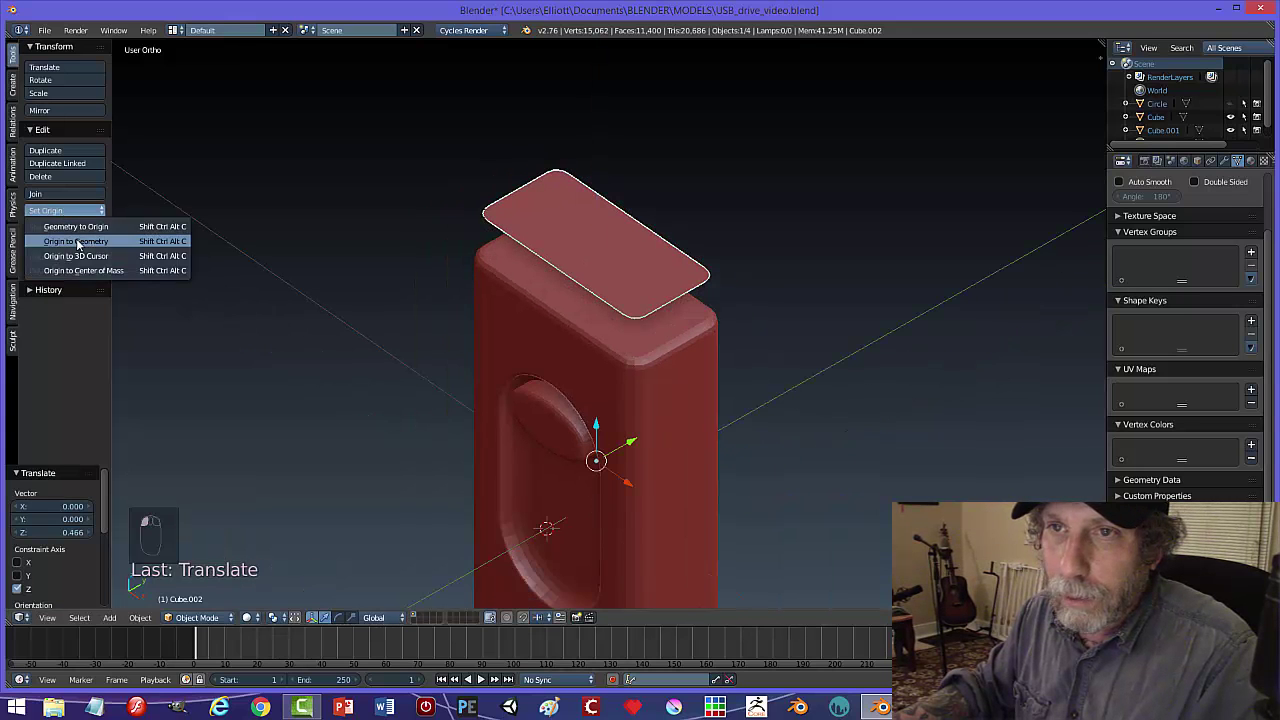
click(77, 242)
- Extrude the separated face 2.355 upward along Z to form the connector block and return to Object Mode
middle_drag(597, 268, 610, 240)
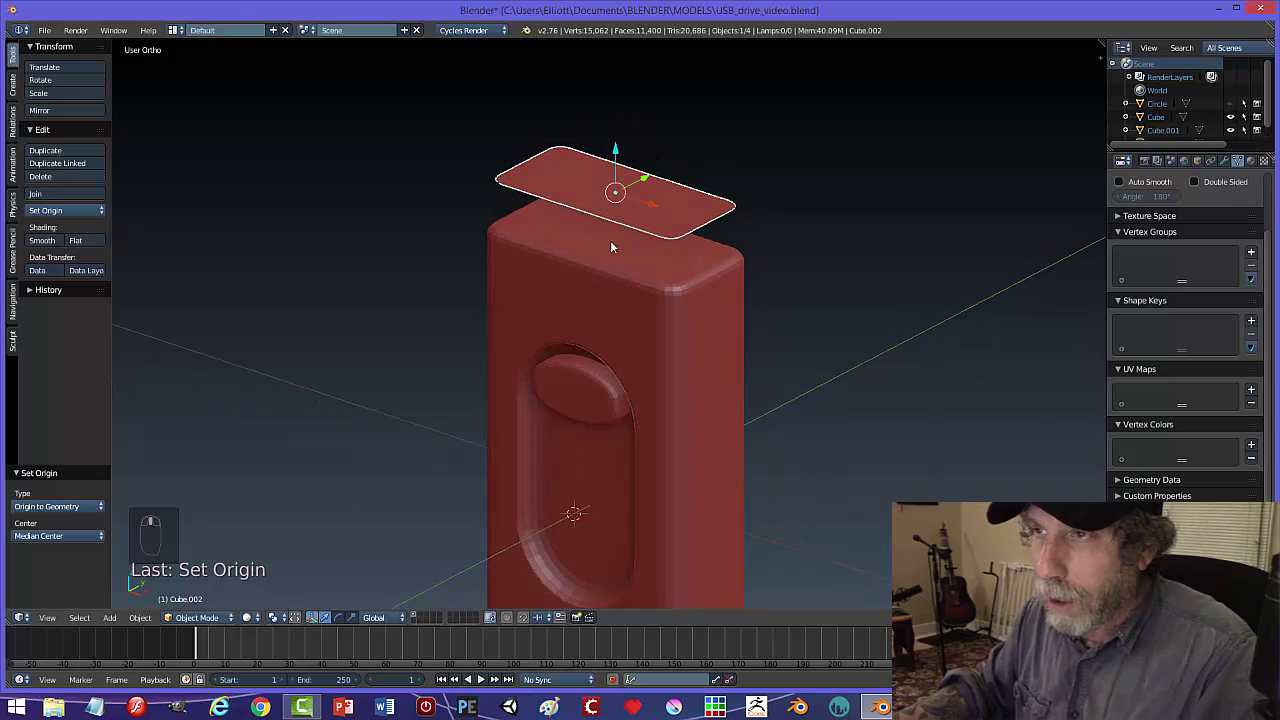
key(Tab)
click(700, 240)
key(a)
key(a)
scroll(695, 312, down, 4)
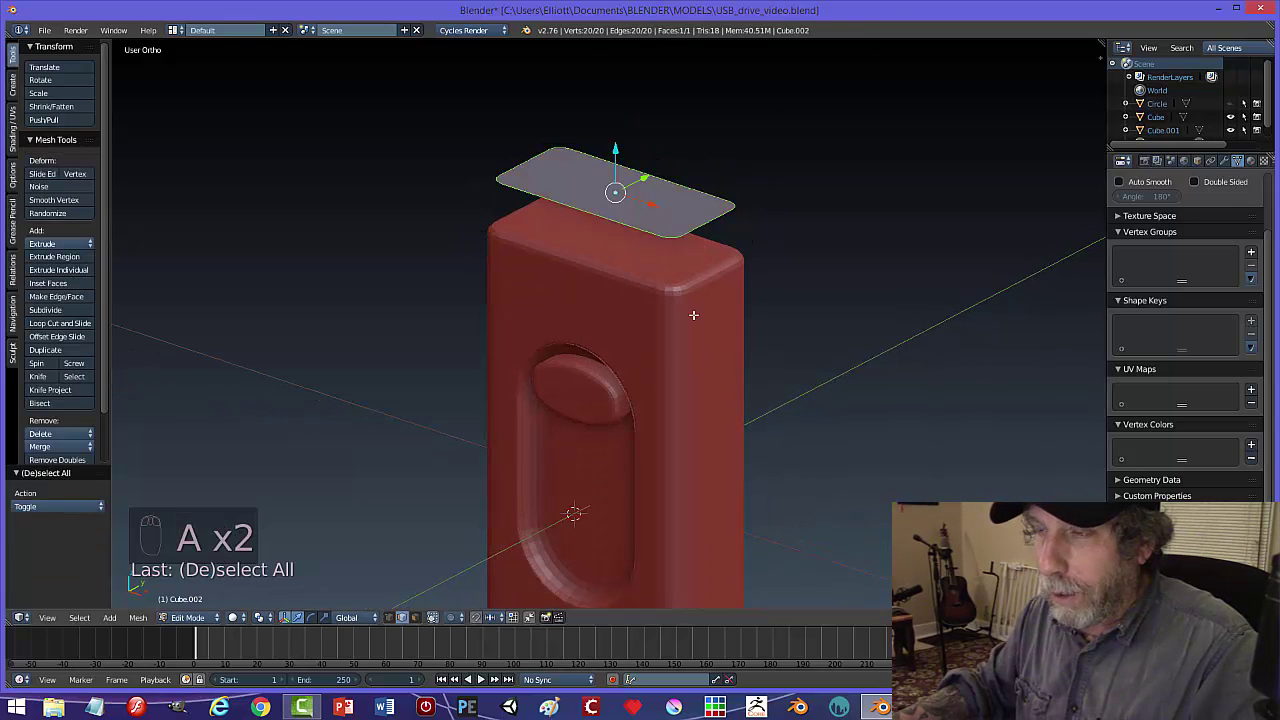
key(e)
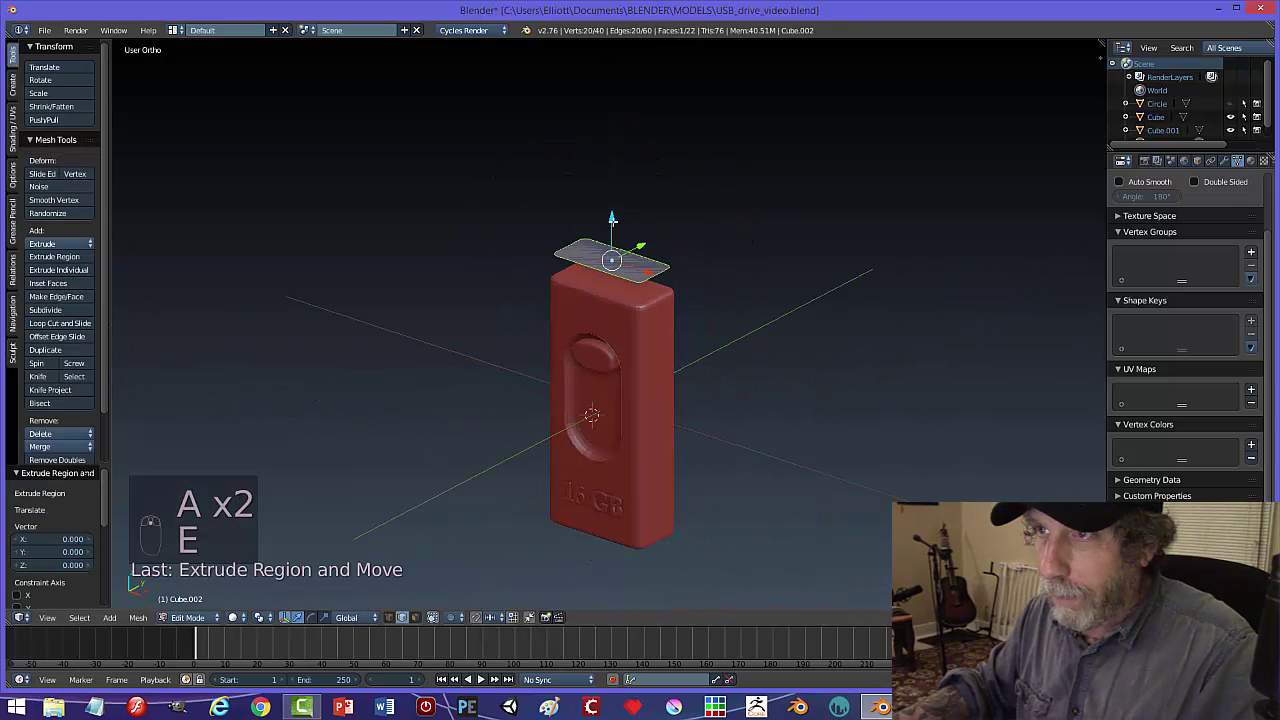
click(738, 214)
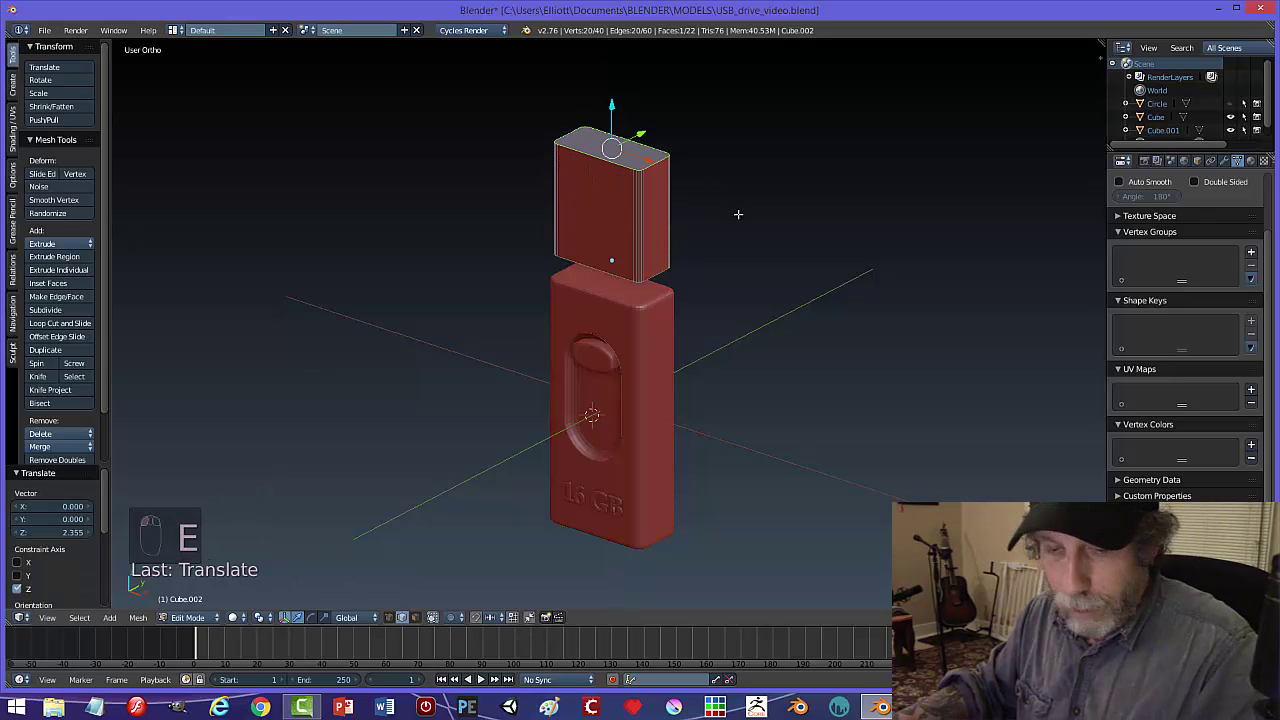
key(a)
key(Tab)
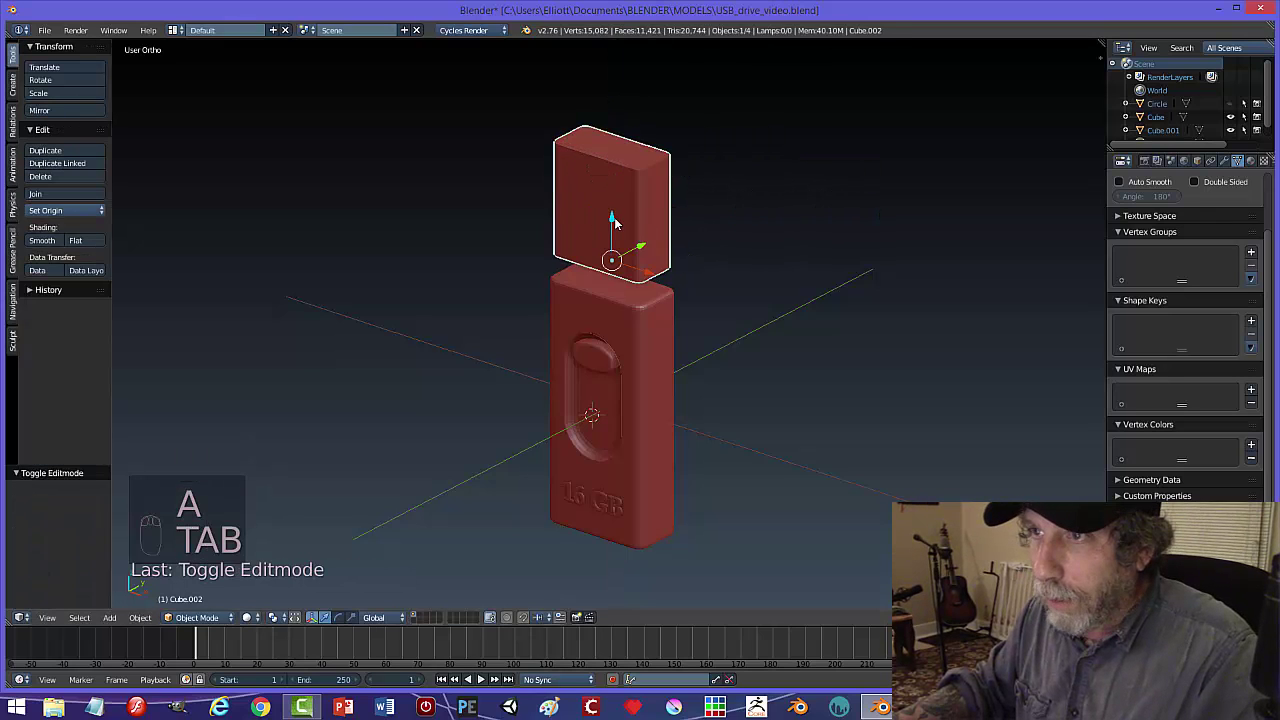
- Lower the connector block along Z until its base meets the top of the body, and deselect it
drag(614, 221, 615, 258)
middle_drag(615, 258, 811, 257)
key(a)
right_click(646, 223)
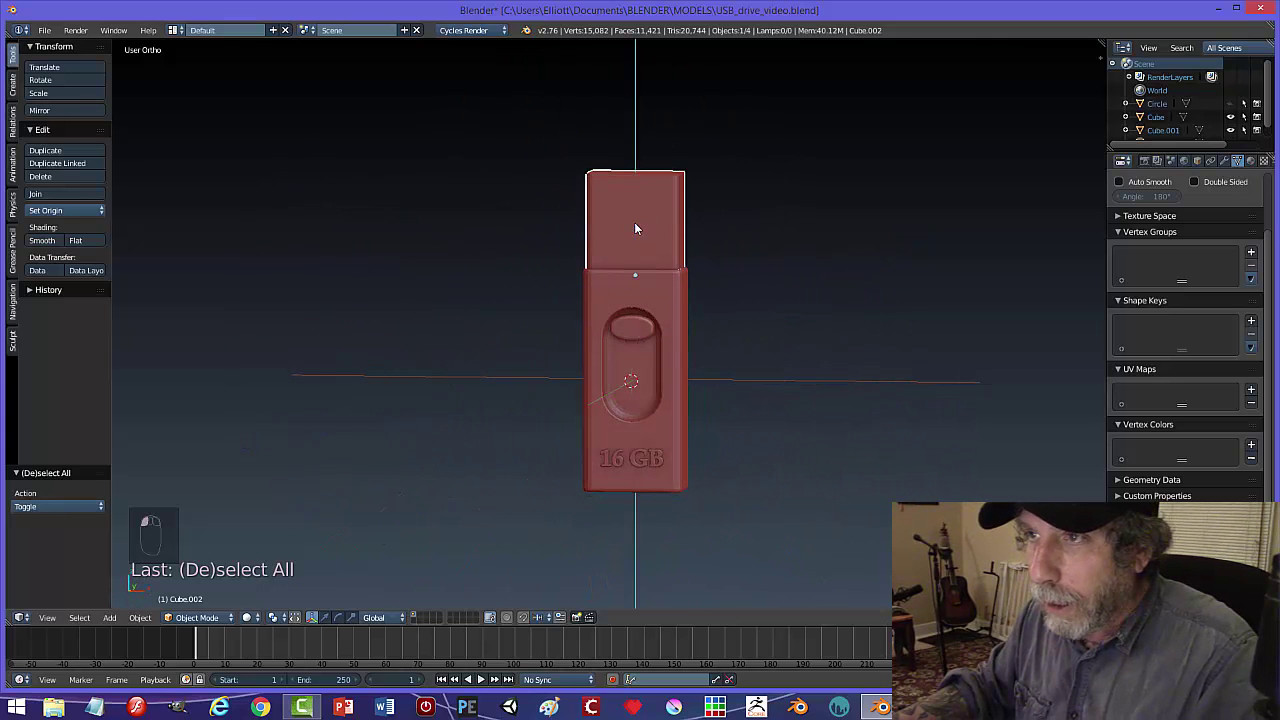
right_drag(634, 228, 637, 220)
key(a)
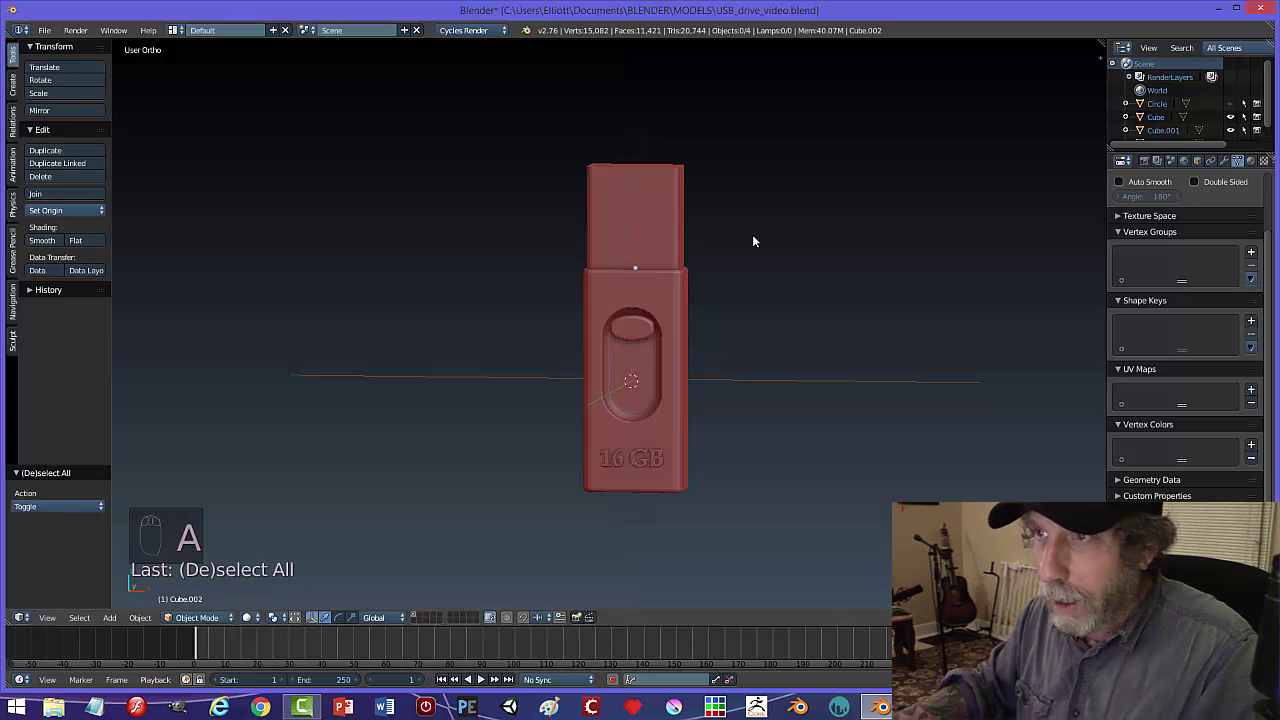
- Inset the connector's top face with a thickness of 0.0451 to form a thin rim
middle_drag(754, 241, 616, 229)
key(Tab)
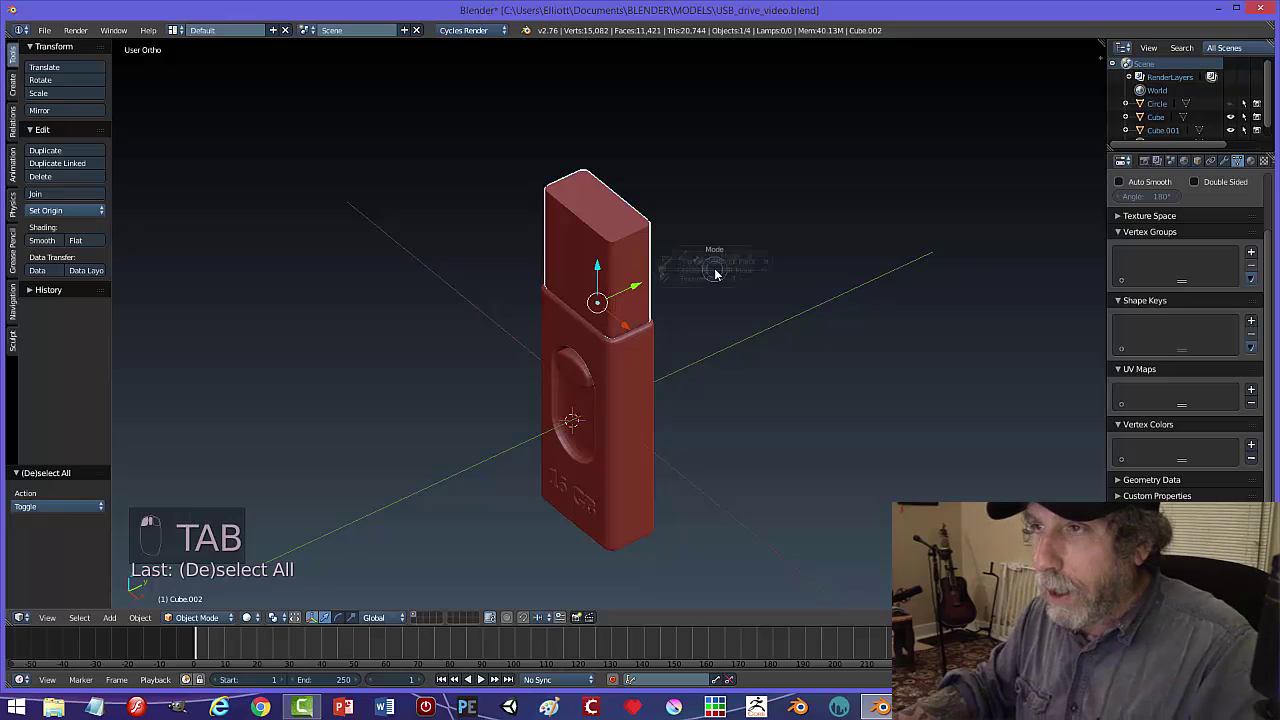
scroll(766, 280, up, 2)
key(Tab)
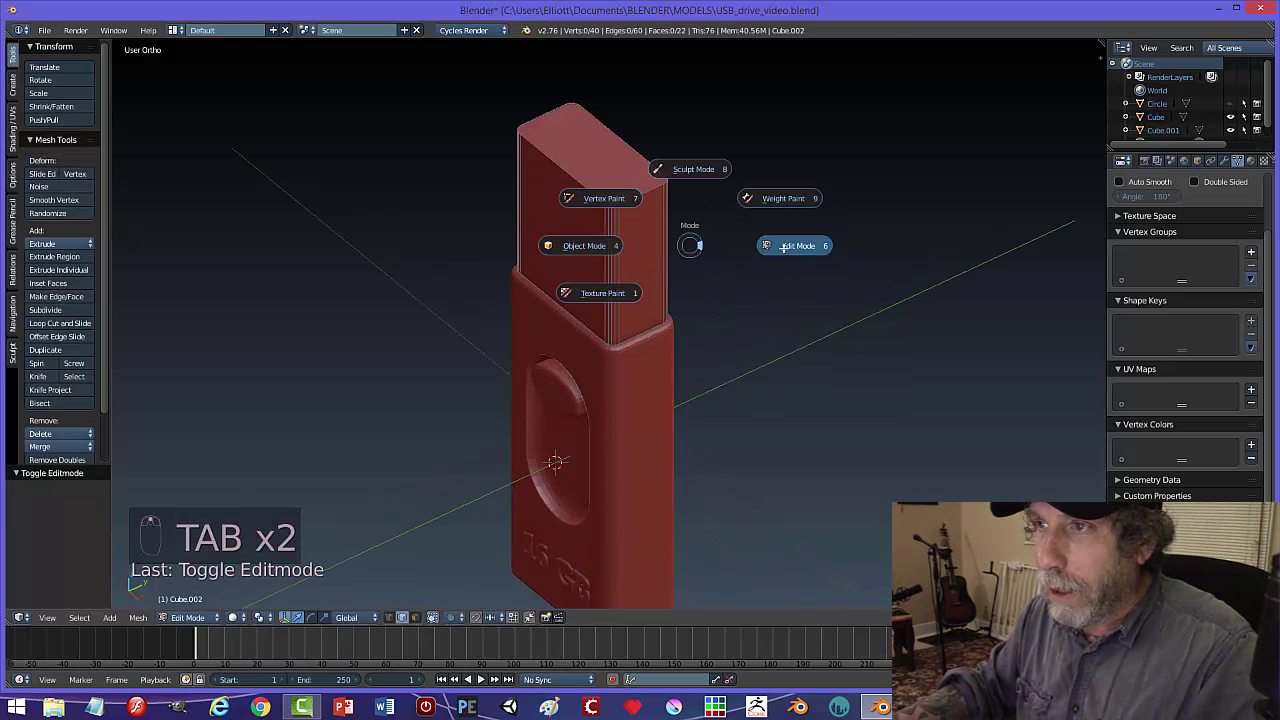
click(760, 245)
key(ctrl+Tab)
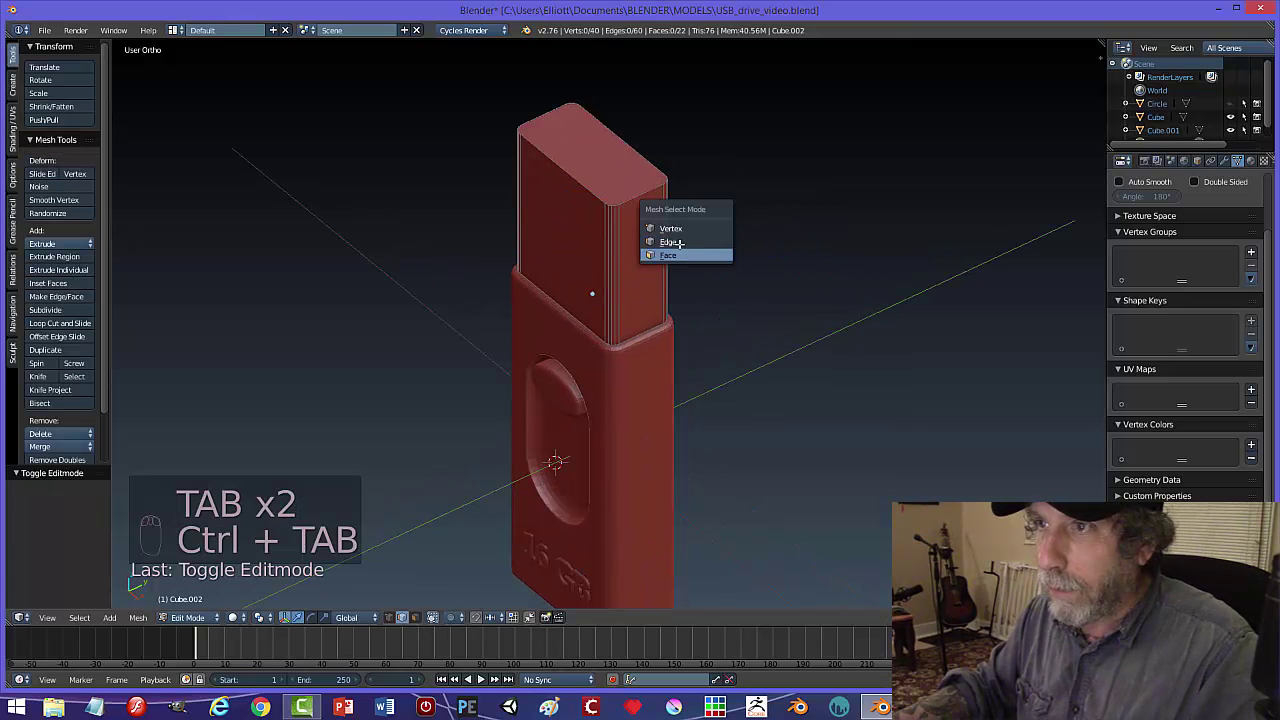
click(690, 257)
right_click(706, 191)
middle_drag(706, 191, 807, 231)
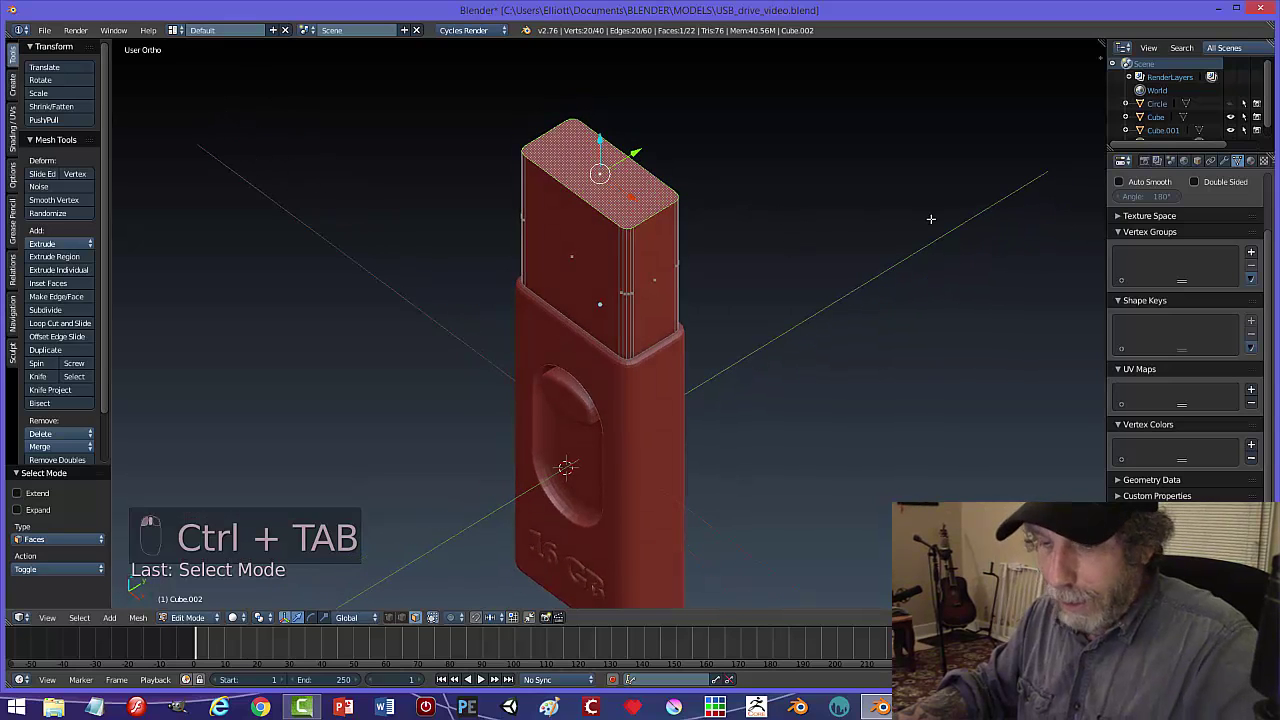
key(i)
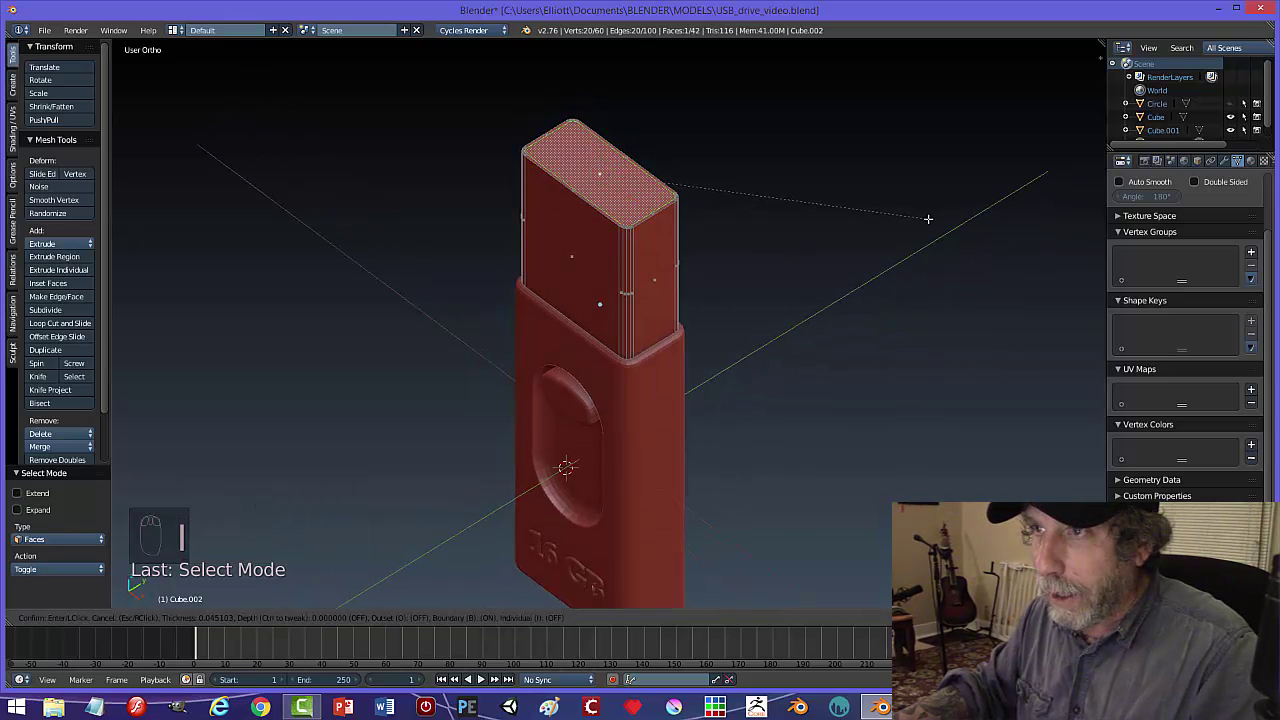
click(928, 218)
middle_drag(926, 217, 821, 237)
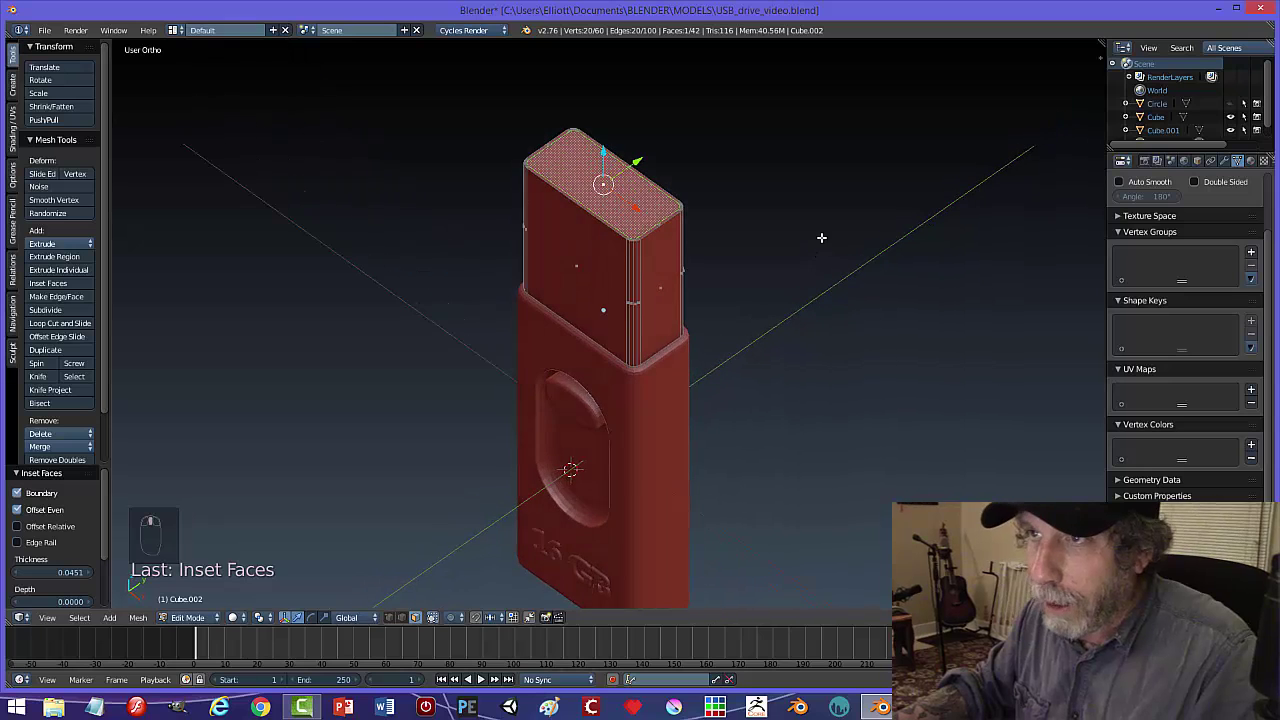
- Extrude the connector's inset top face and lower it 0.698 along Z to start the cavity
middle_drag(783, 283, 797, 269)
key(e)
right_click(749, 245)
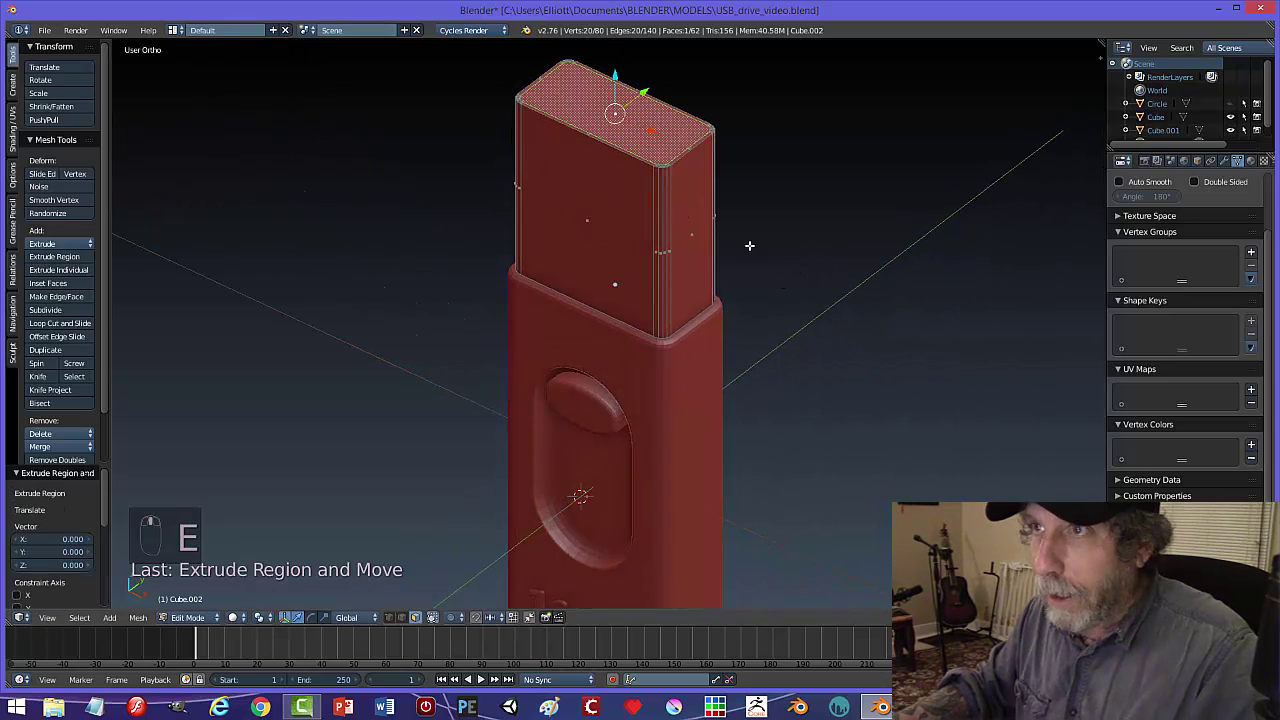
drag(617, 75, 614, 126)
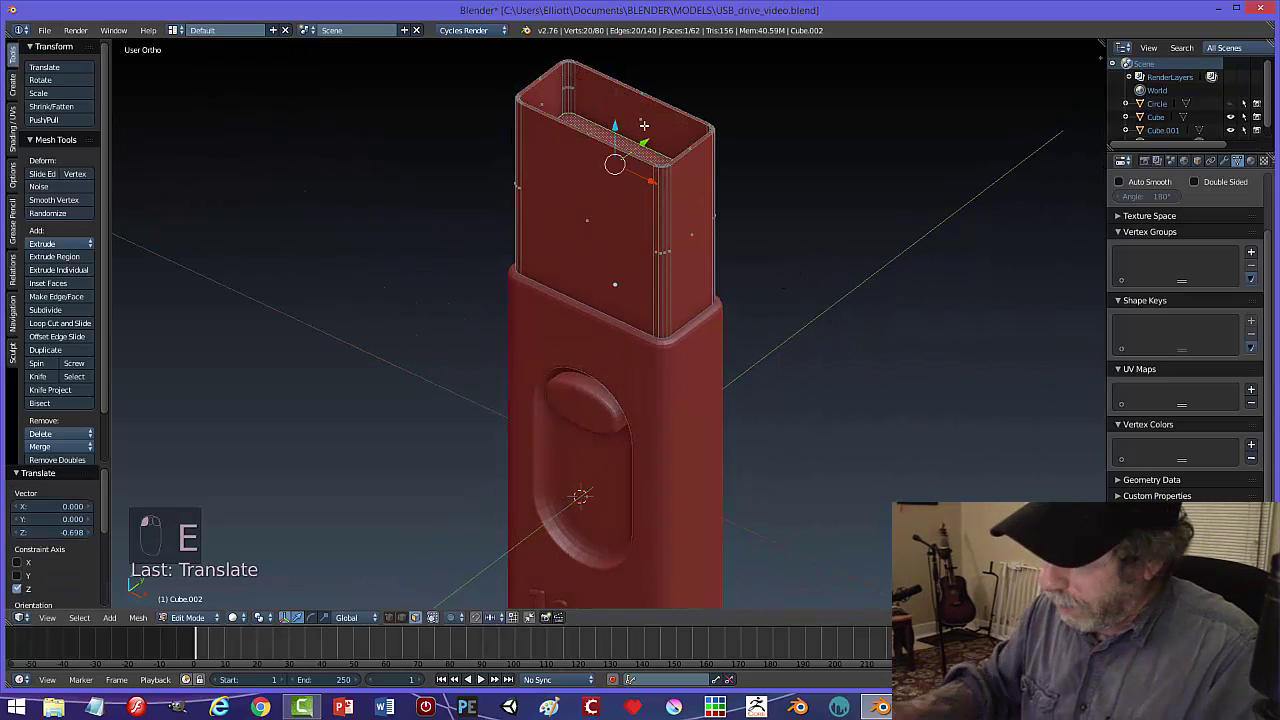
- Lower the cavity floor to the connector's base in the wireframe front view, and deselect it
key(KP_1)
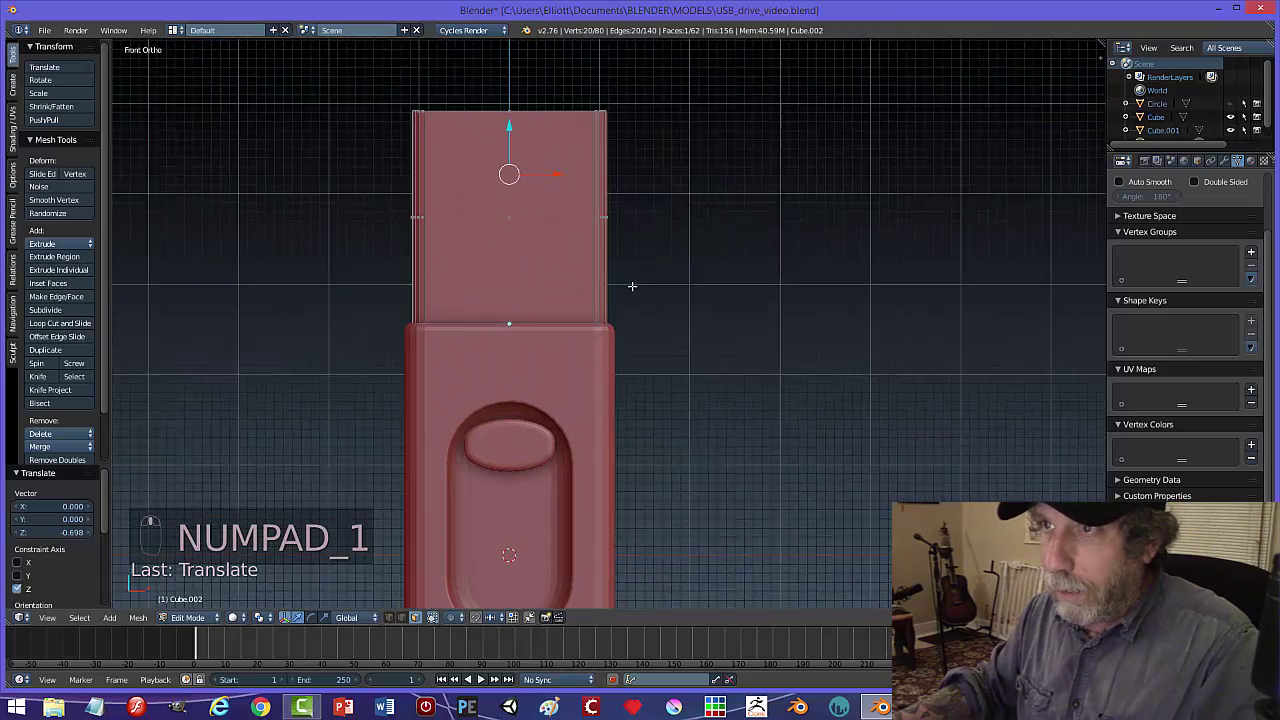
shift+middle_drag(632, 286, 711, 280)
key(z)
click(802, 280)
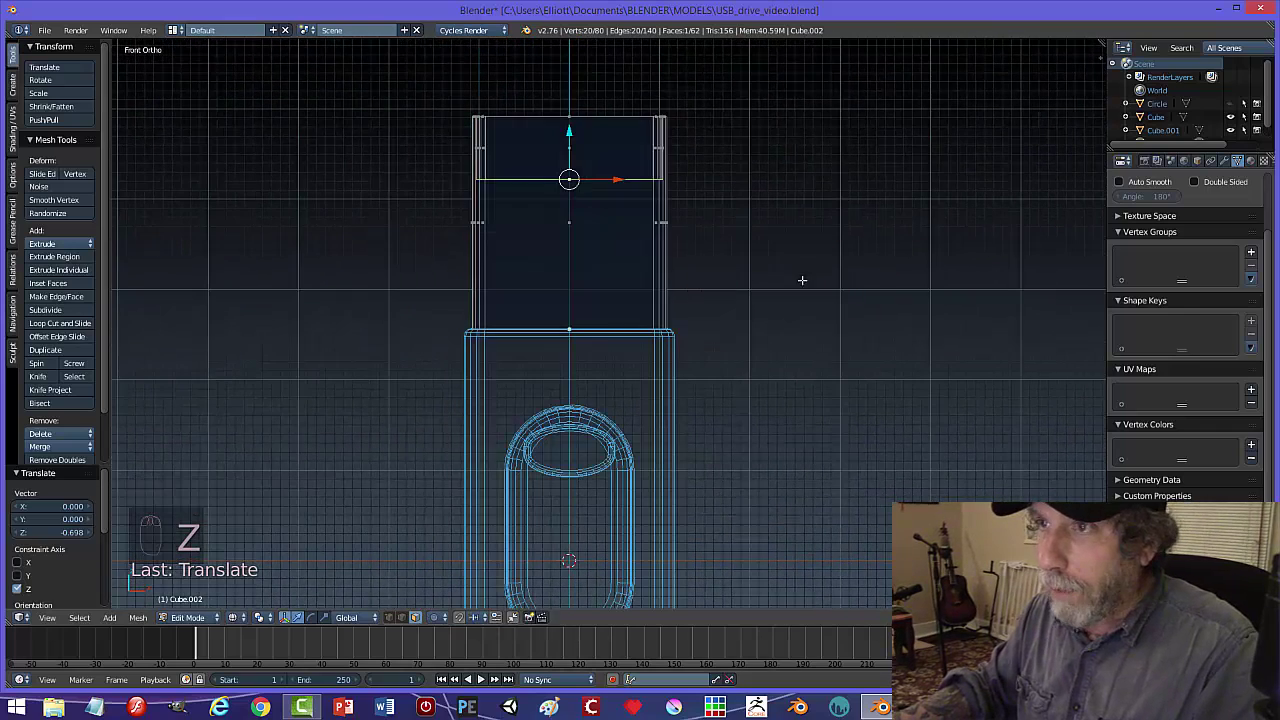
drag(578, 140, 578, 278)
key(a)
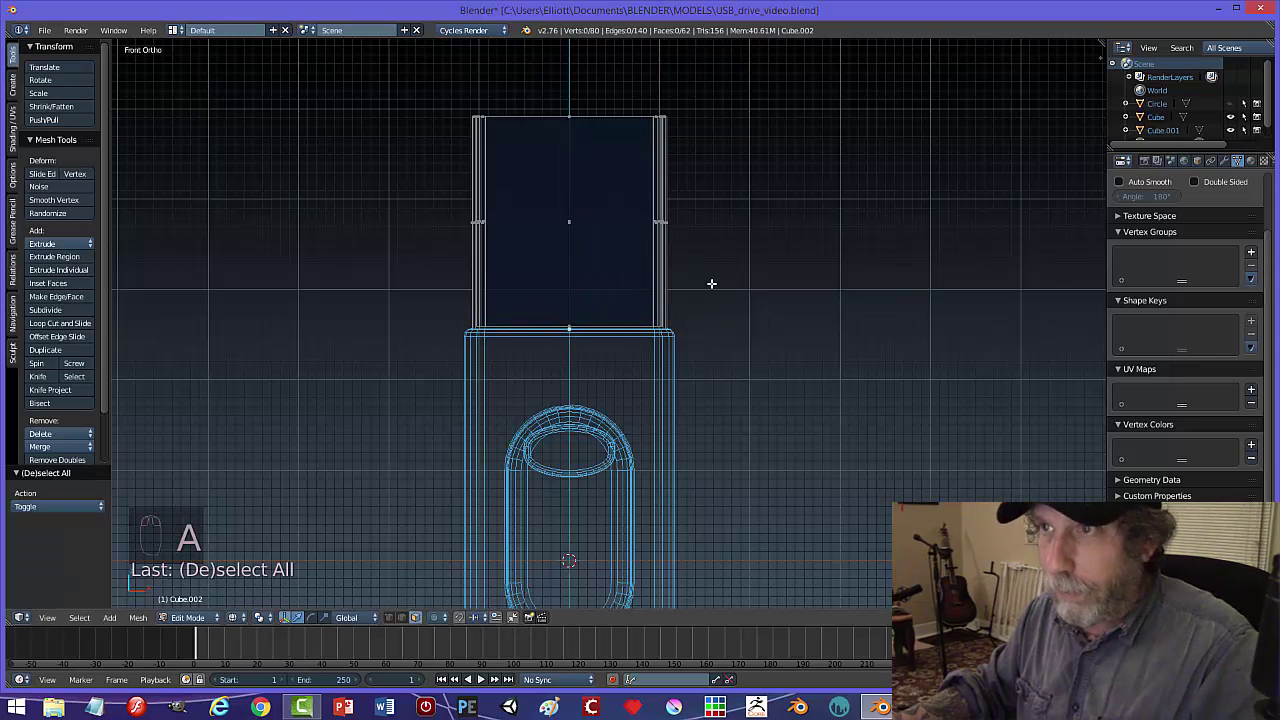
- Return to Object Mode with solid viewport shading, deselect the connector and show the model from the front
key(Tab)
click(627, 283)
key(z)
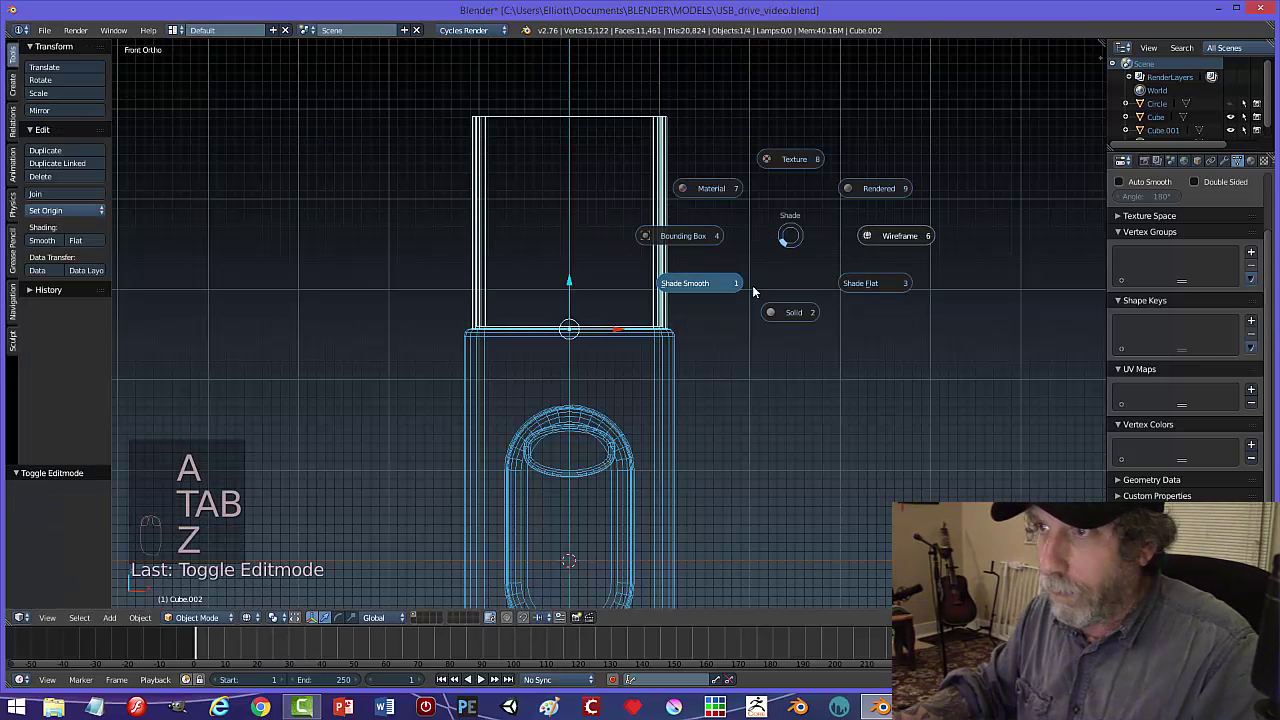
click(752, 285)
middle_drag(773, 280, 774, 197)
key(a)
key(KP_1)
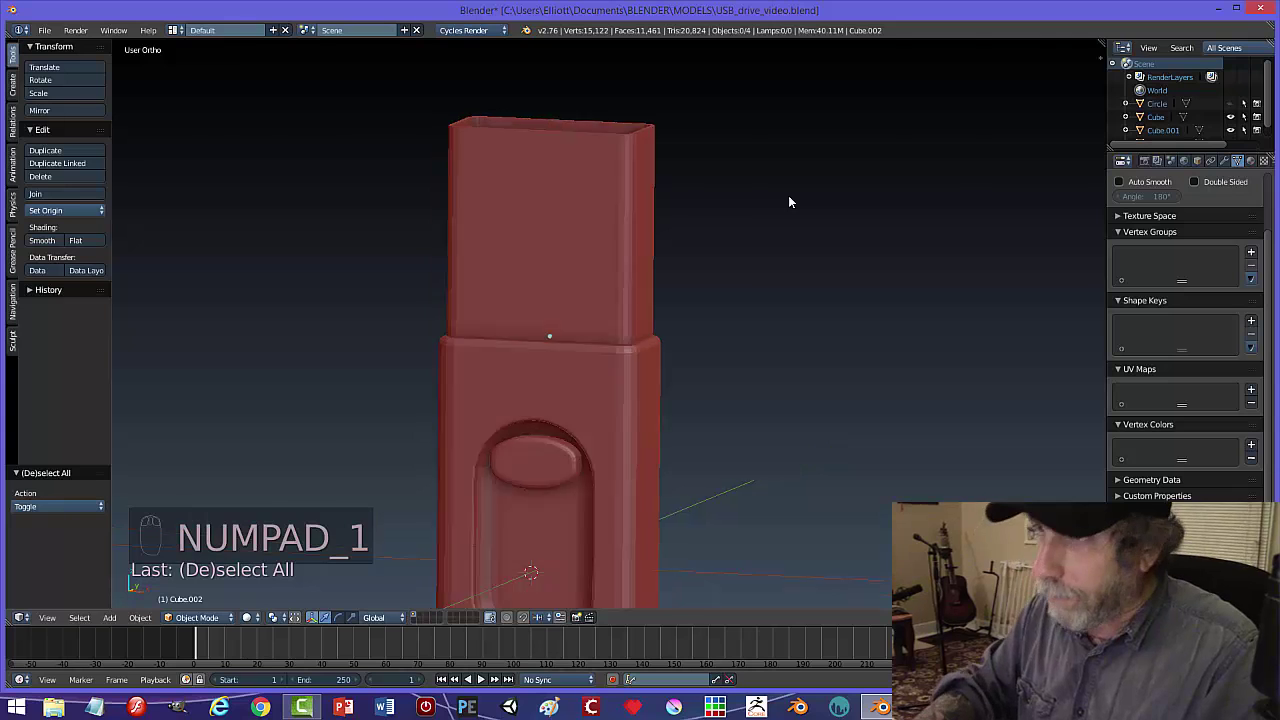
scroll(788, 202, down, 1)
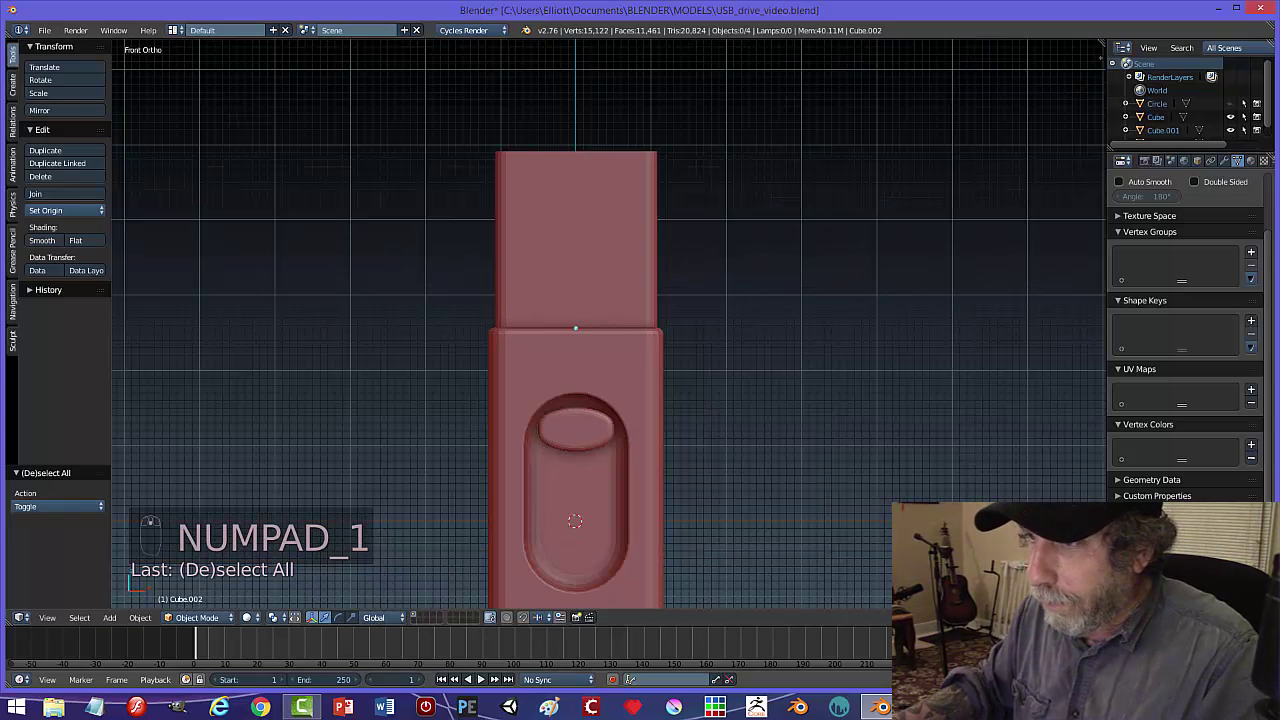
- Check the connector's two rectangular holes in the USB_DriveA.png reference image and compare them with the model in Blender
mouse_move(838, 707)
click(920, 635)
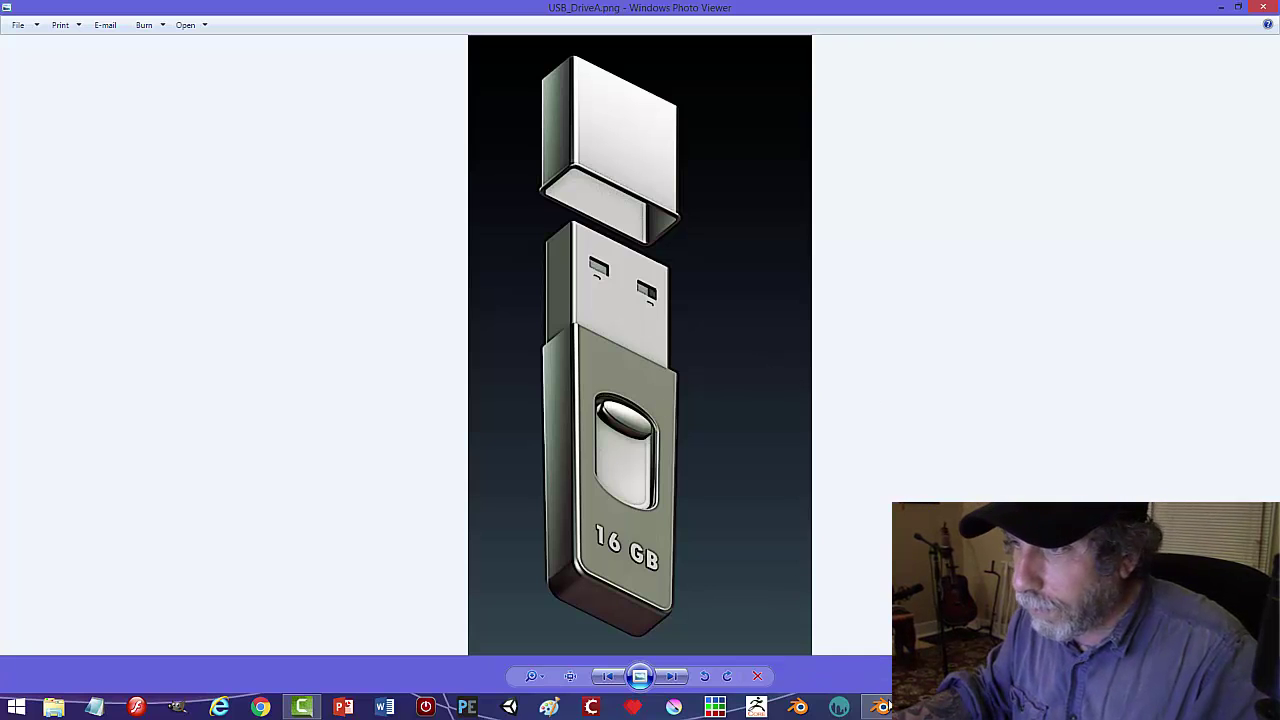
click(877, 706)
middle_drag(858, 459, 796, 464)
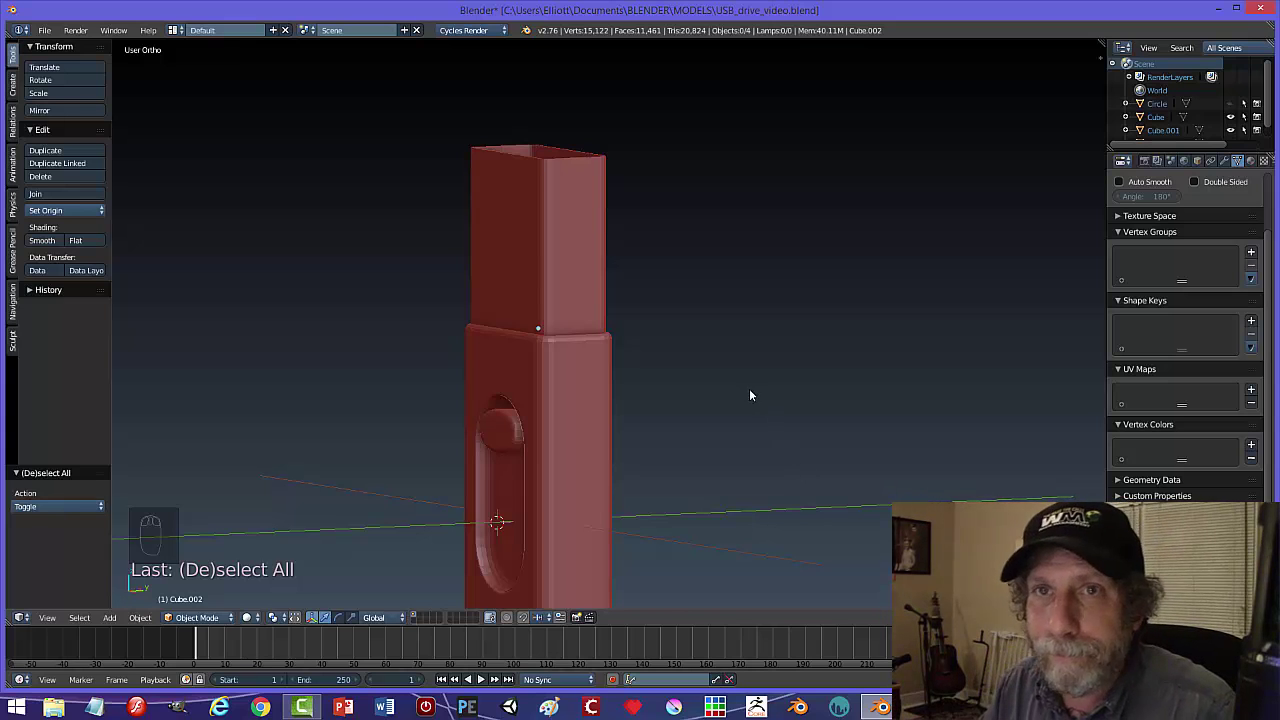
middle_drag(684, 379, 782, 375)
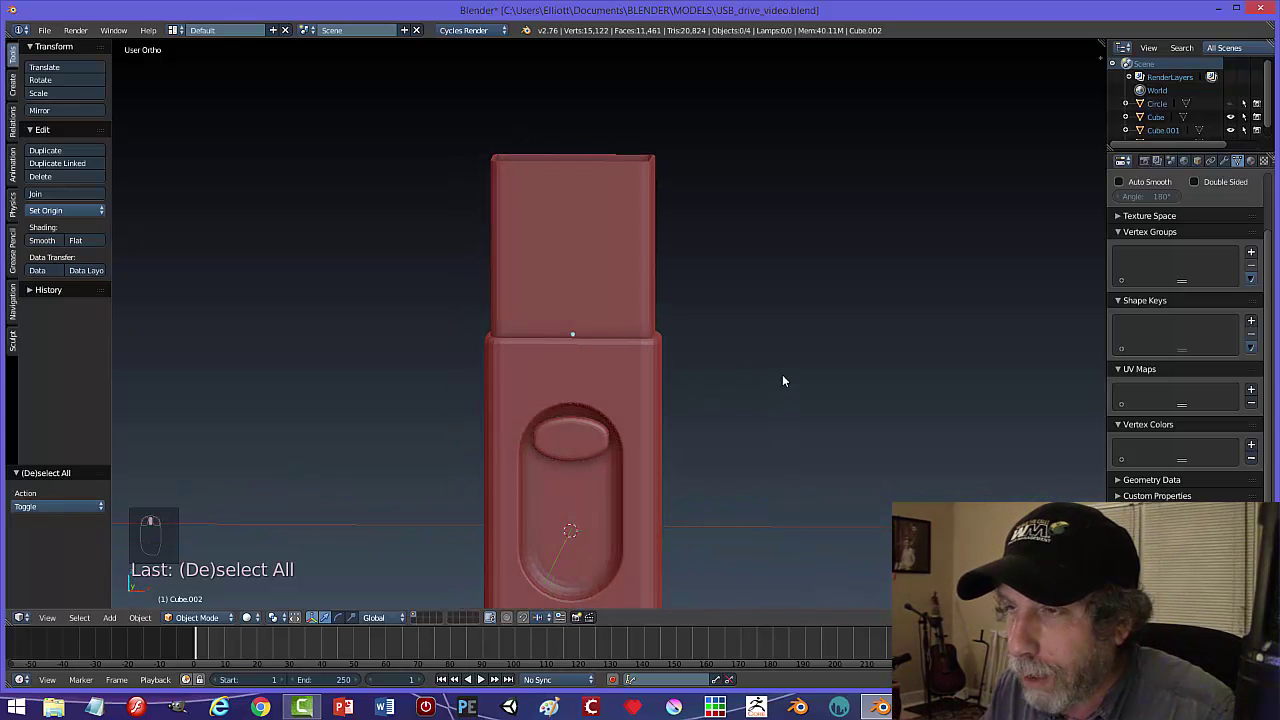
- Select the connector and snap the 3D cursor to its origin
right_click(536, 228)
middle_drag(536, 228, 816, 290)
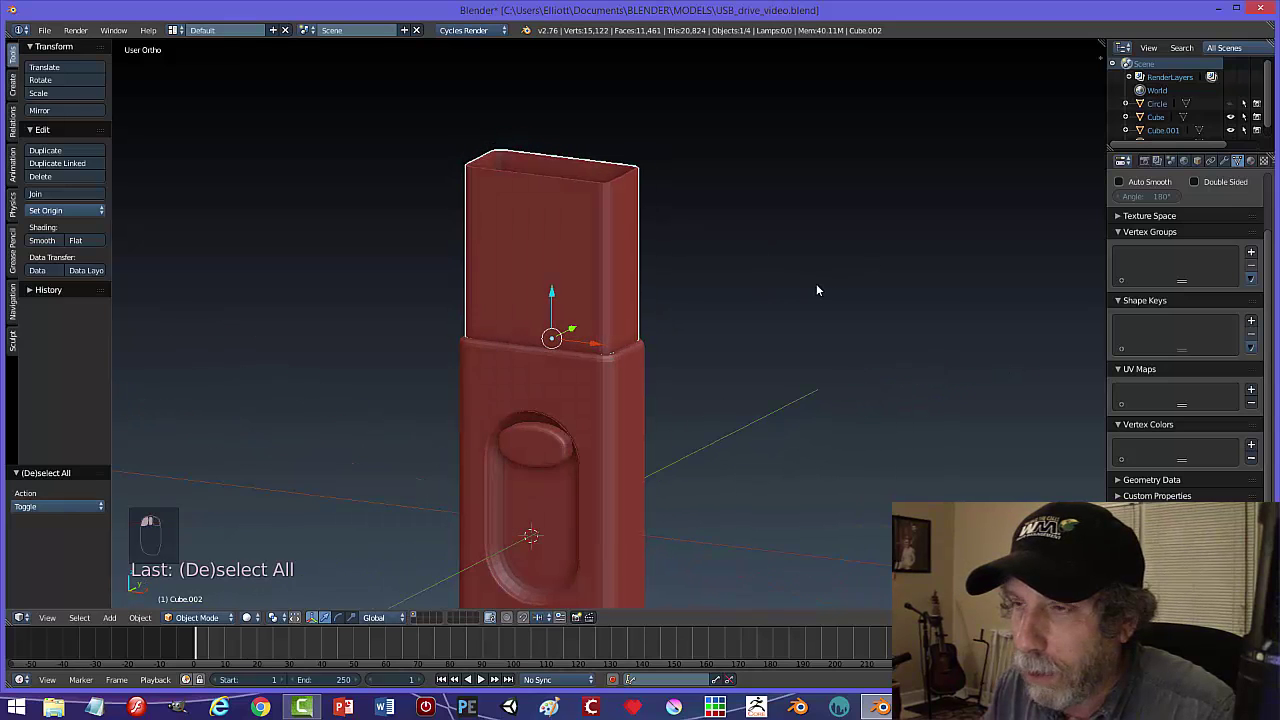
key(shift+s)
click(766, 285)
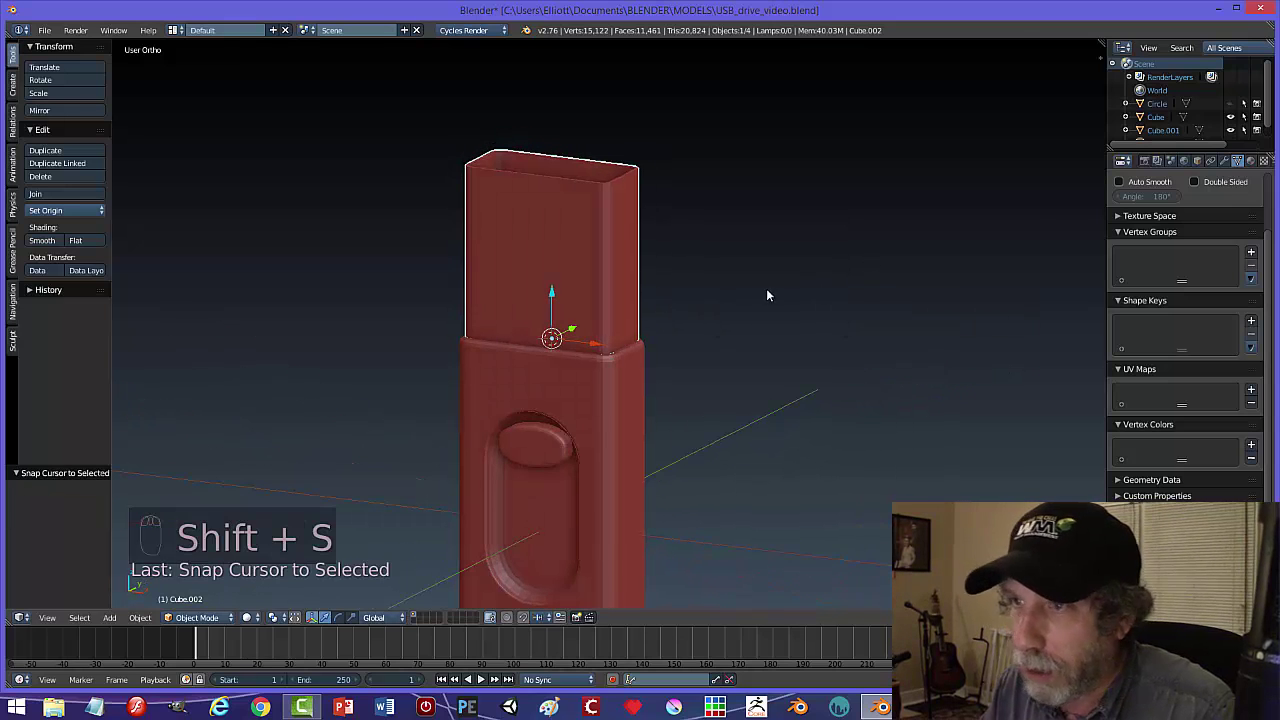
- Add a cube mesh at the 3D cursor and scale it down to 0.368
key(shift+a)
mouse_move(760, 237)
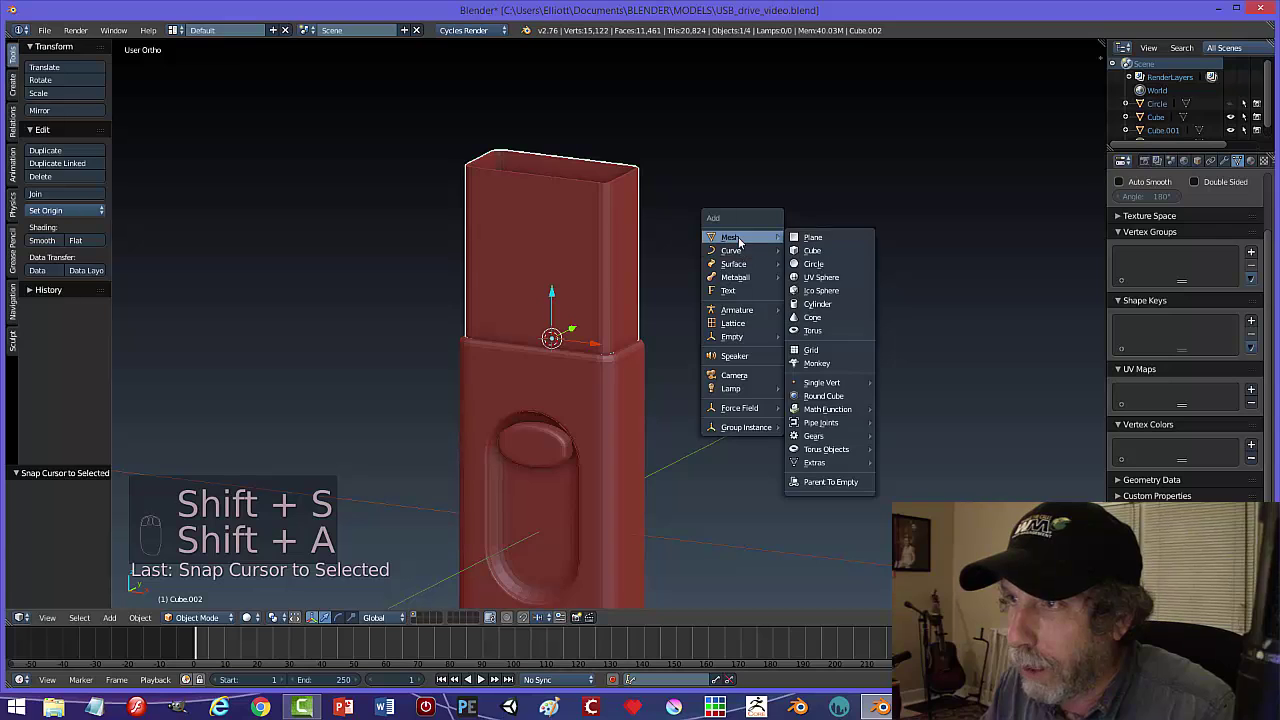
click(808, 250)
key(s)
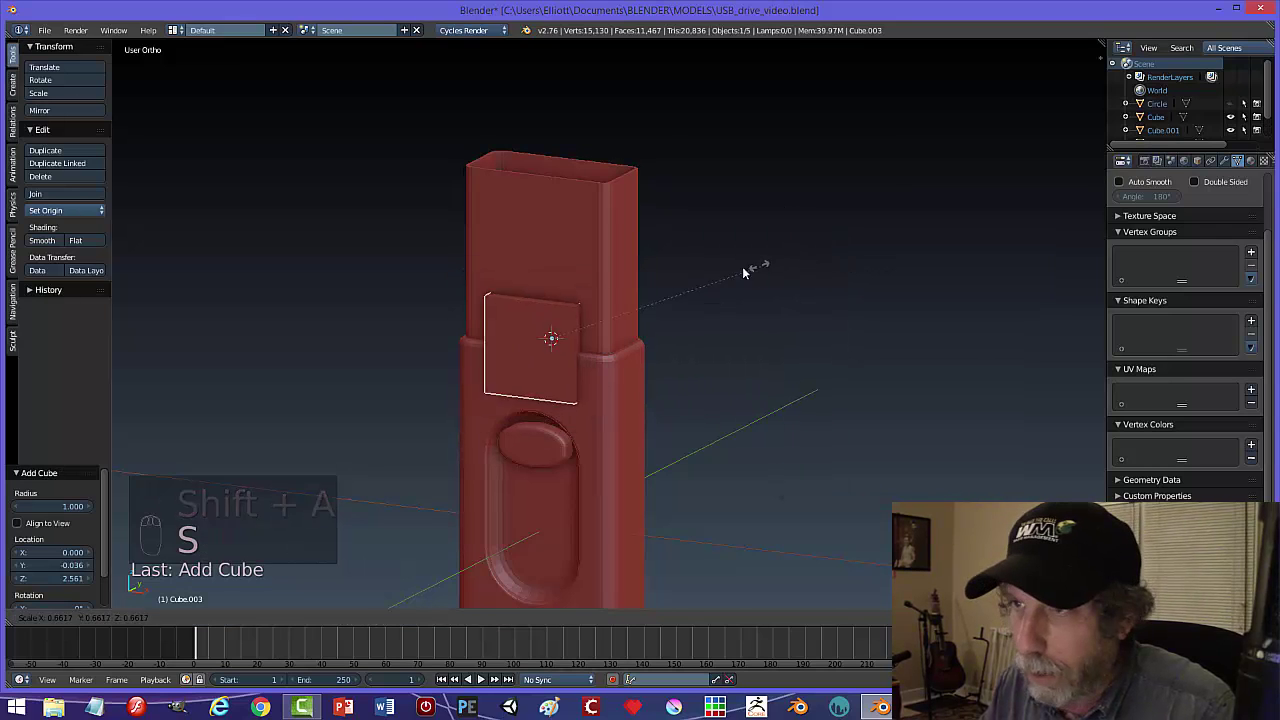
click(660, 283)
- Raise the cube along Z to the connector's upper half and move it -0.441 along Y through the front wall
key(g)
key(z)
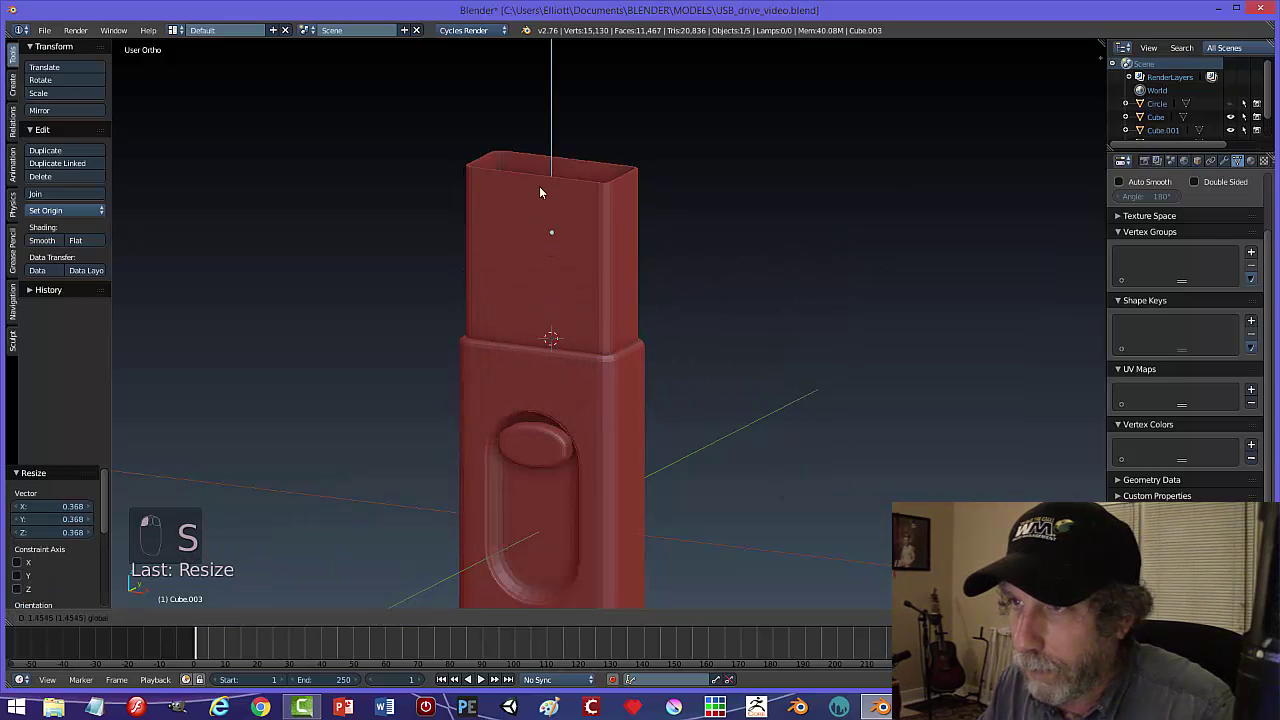
click(575, 215)
key(g)
key(y)
click(610, 237)
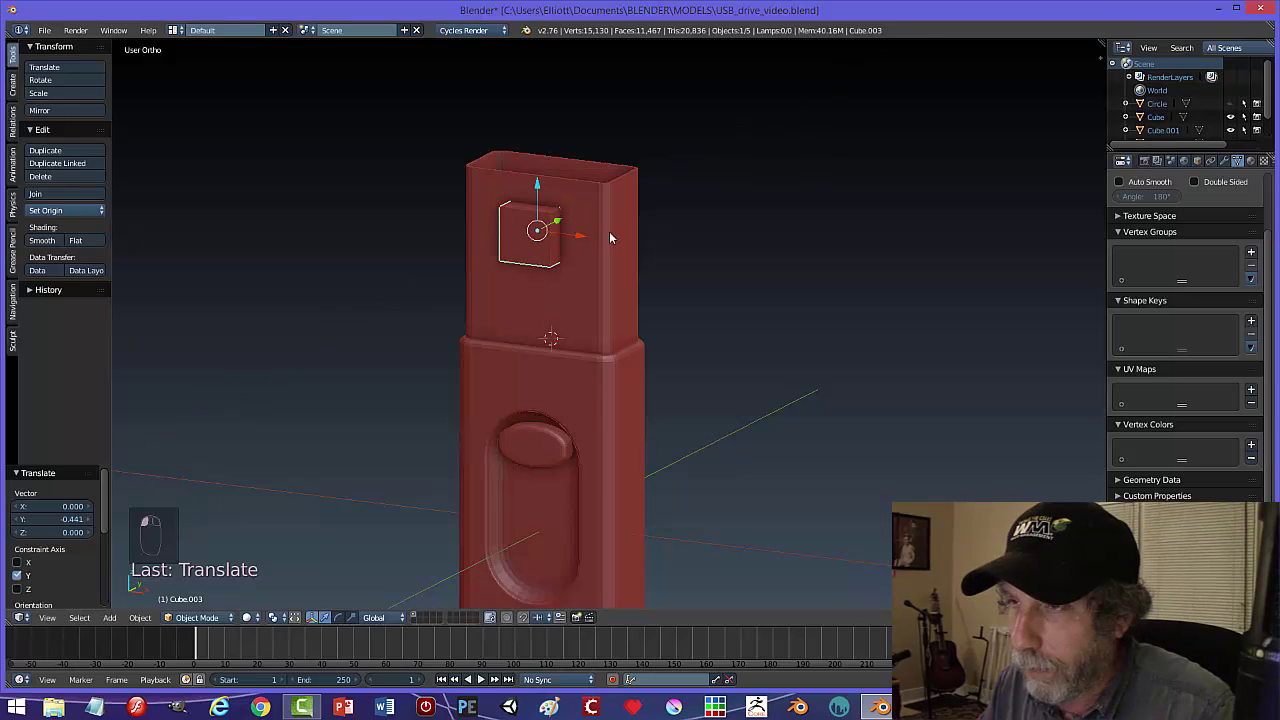
- Scale the cube by 0.307 overall and by 1.718 along X to form a small rectangular block
key(s)
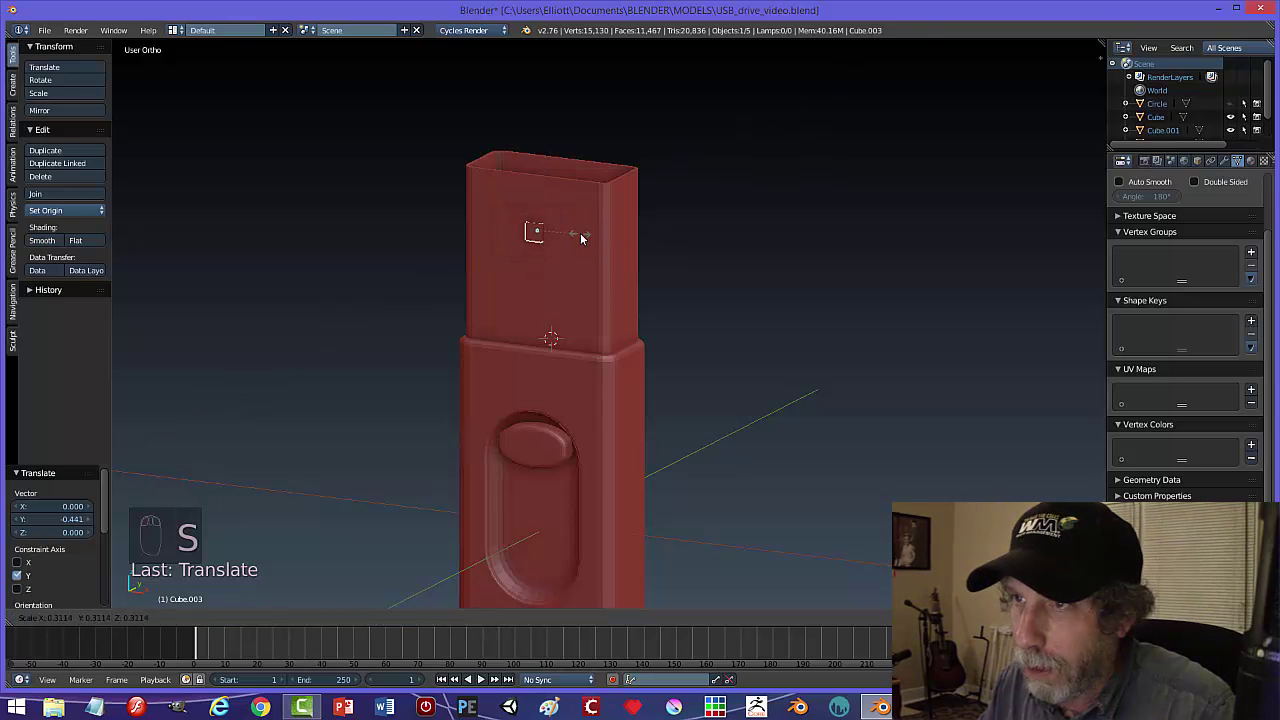
click(580, 238)
key(s)
key(x)
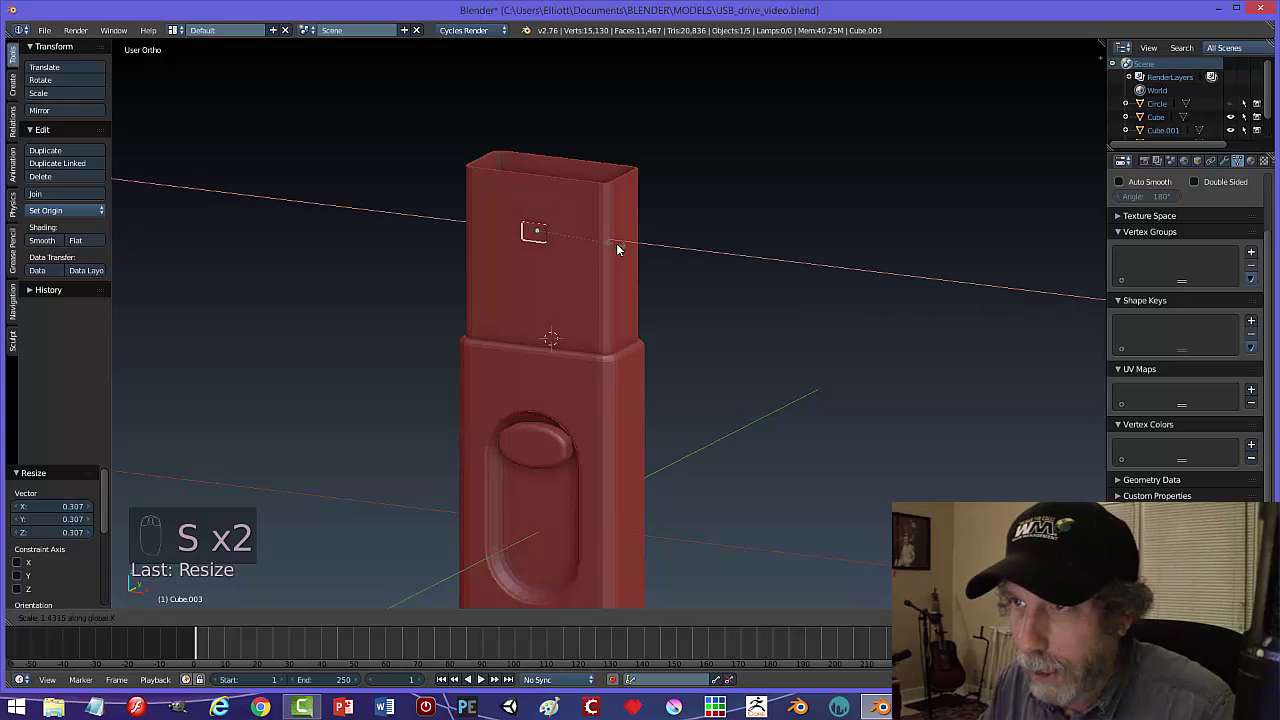
click(632, 252)
- Place the block at the first hole position by moving it -0.465 along X and 0.225 along Z
middle_drag(634, 254, 658, 255)
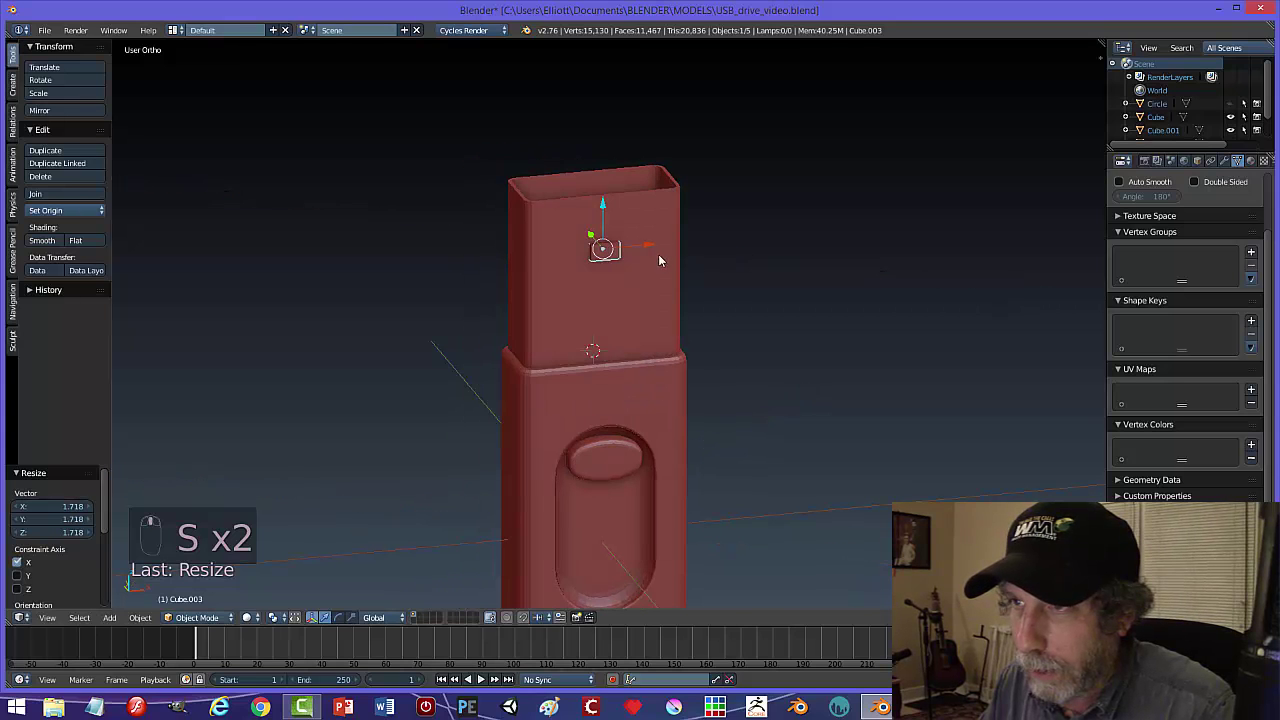
drag(650, 248, 606, 241)
click(606, 246)
key(g)
key(z)
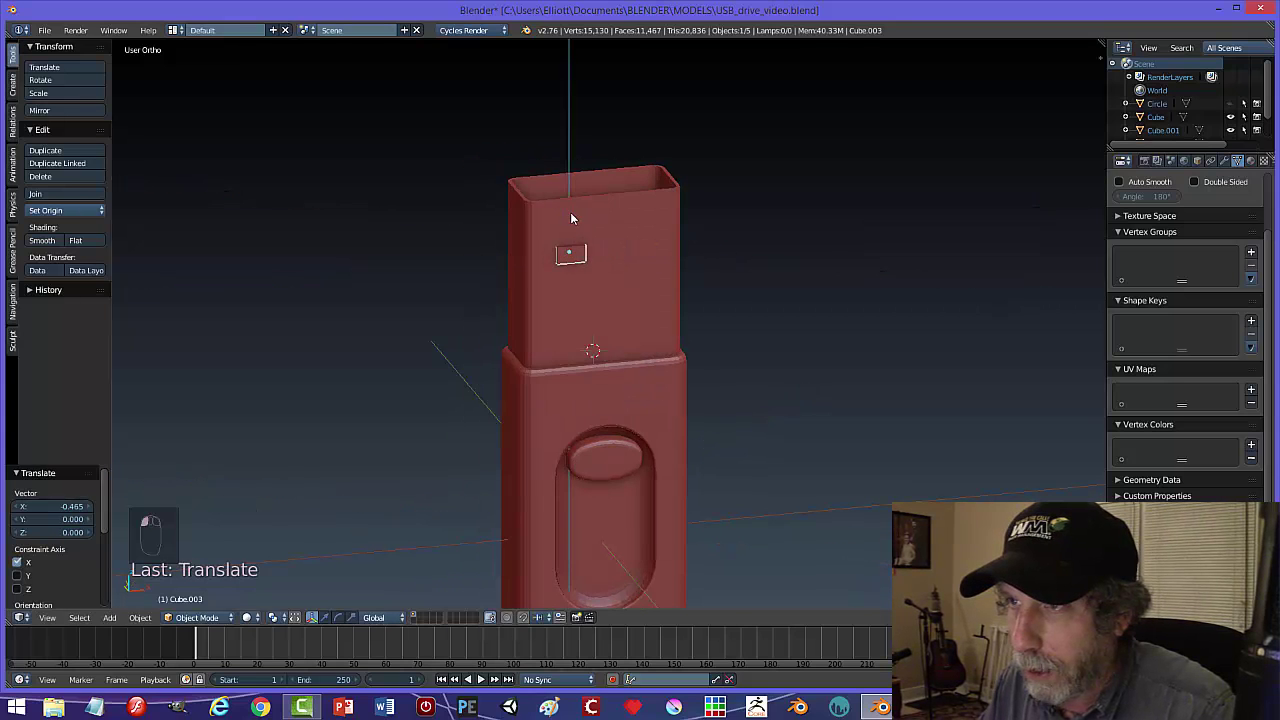
click(571, 206)
- Extrude the block's rear face about 1.21 along Y in Edit Mode so it passes through both connector walls, and deselect everything
middle_drag(700, 238, 493, 278)
key(Tab)
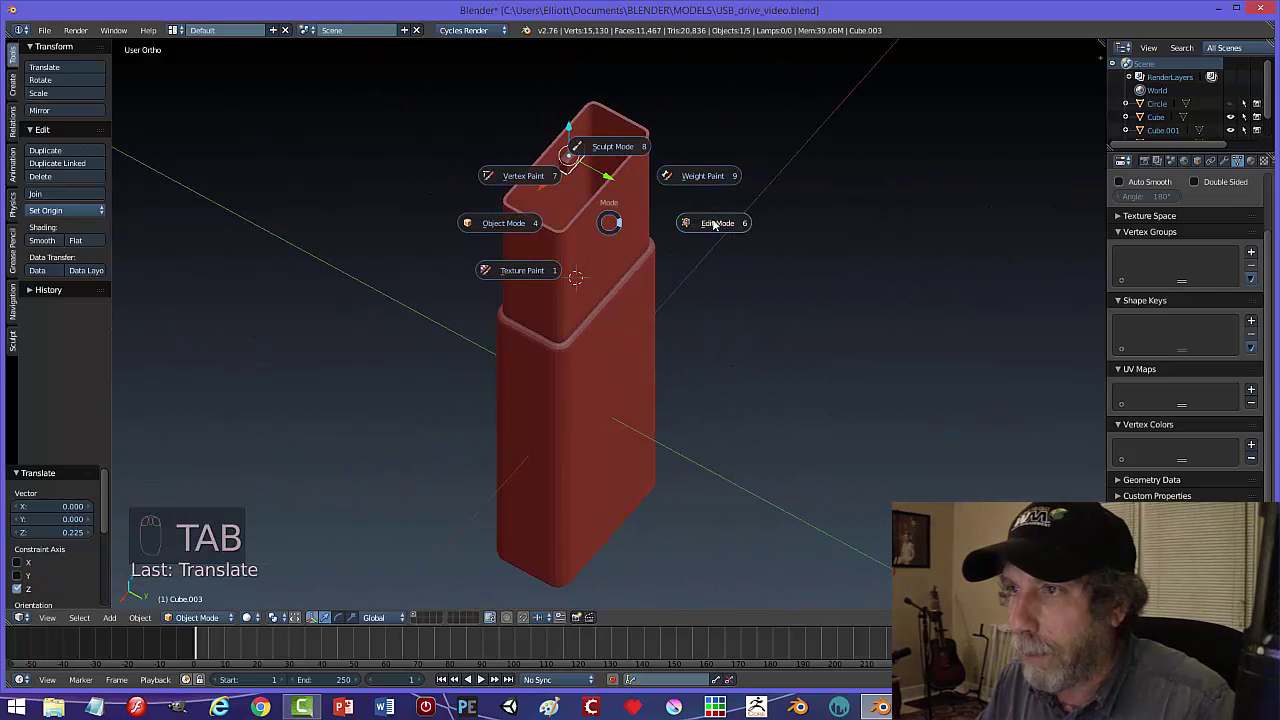
click(575, 163)
key(a)
key(a)
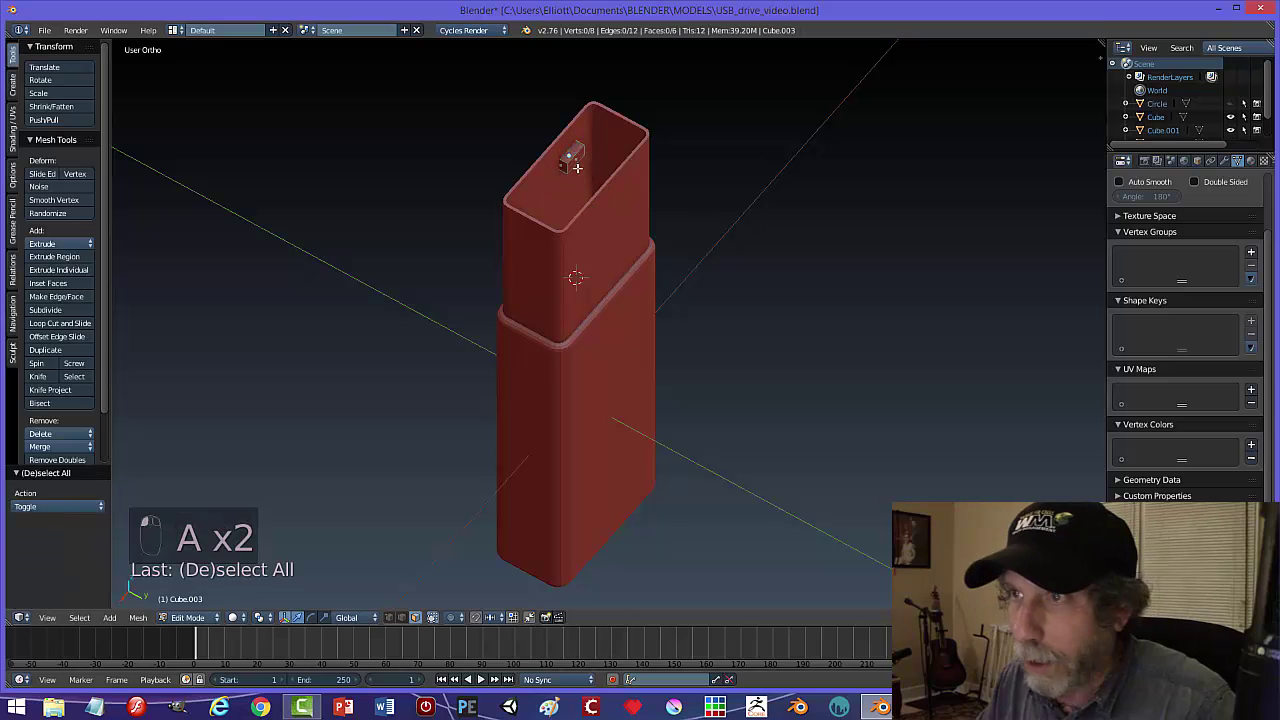
right_click(606, 176)
key(e)
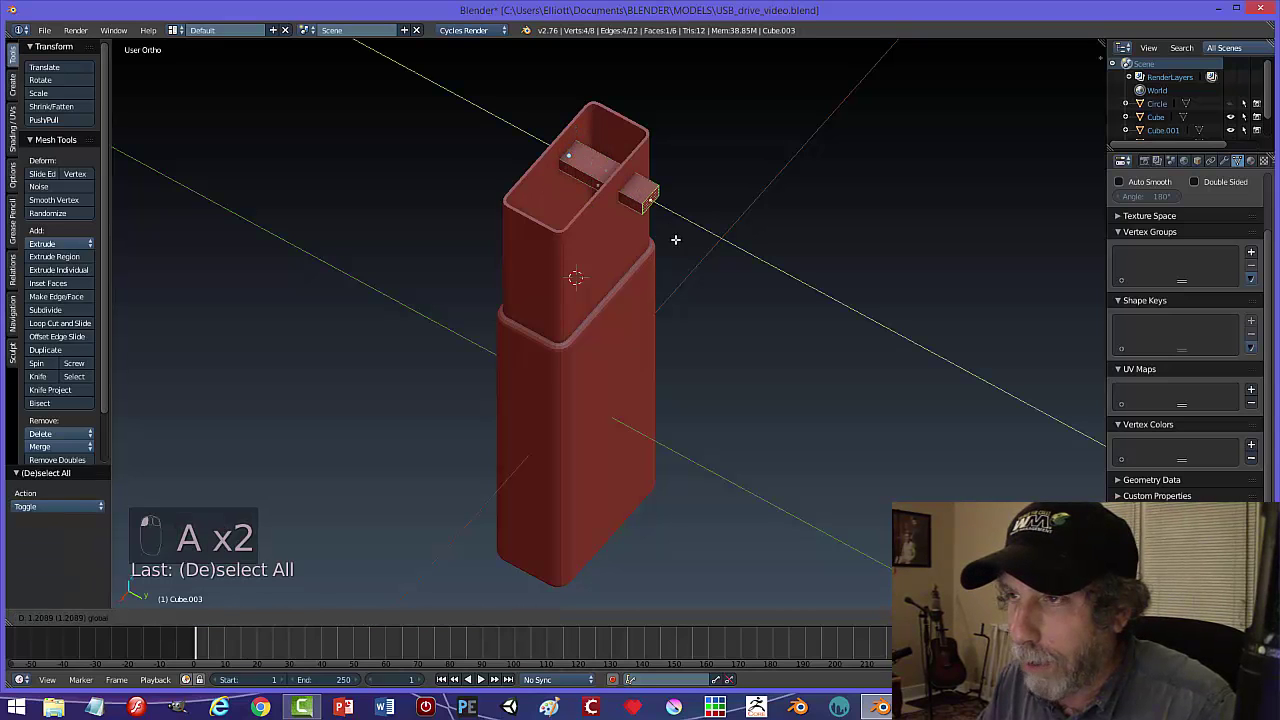
click(674, 240)
middle_drag(674, 240, 700, 260)
key(a)
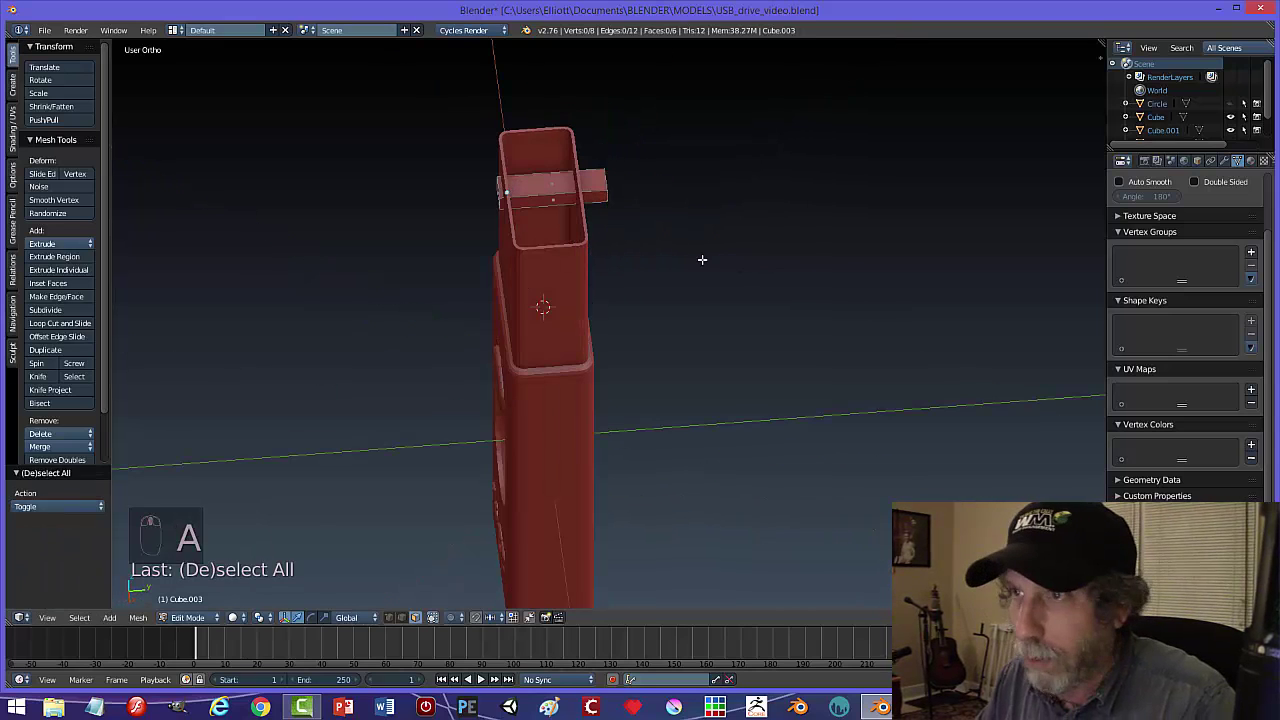
- In Object Mode, move the block -0.125 along Y and set its origin to its geometry
key(Tab)
click(625, 240)
drag(553, 188, 540, 183)
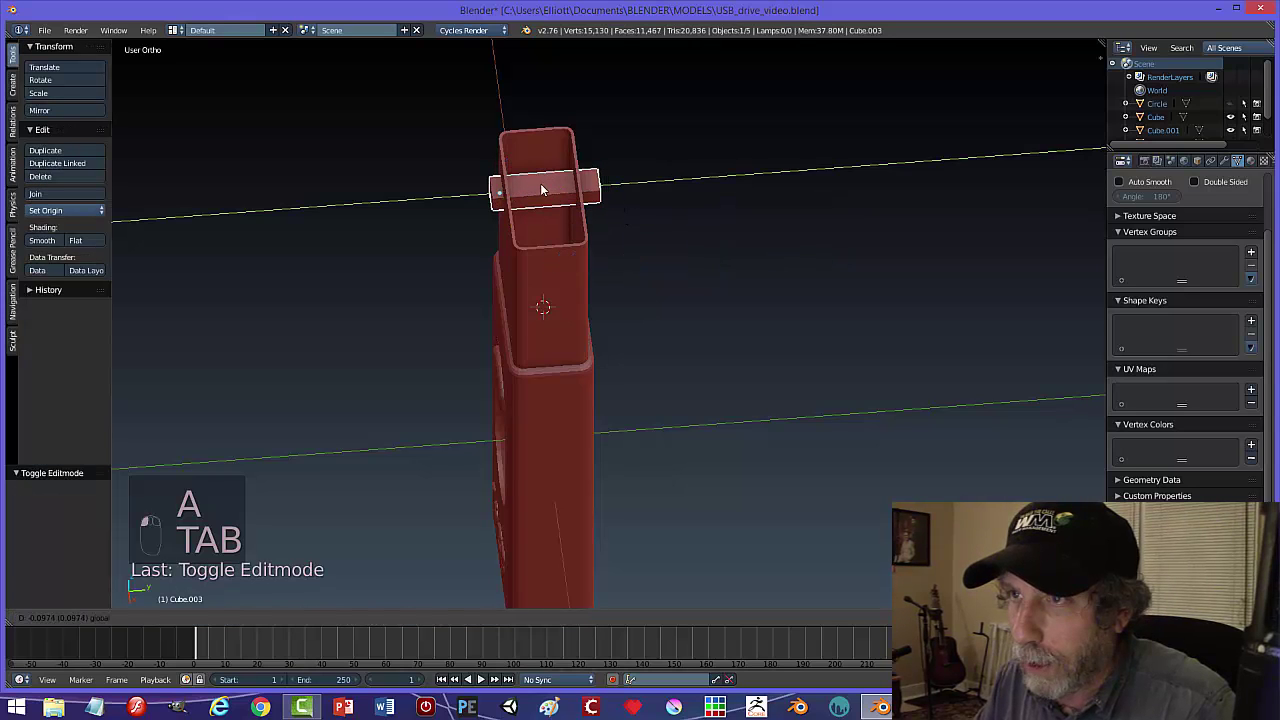
click(71, 206)
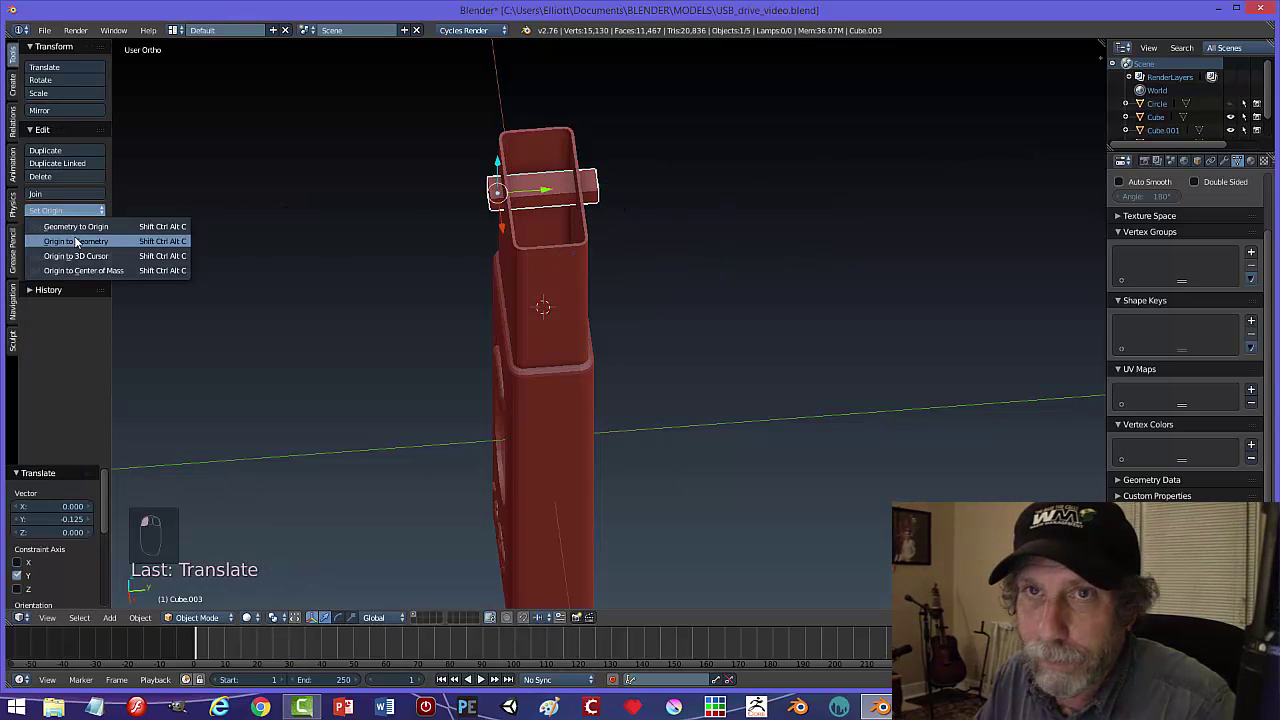
click(75, 241)
- Scale the block by 0.918 along Z and apply its scale
middle_drag(260, 255, 453, 216)
scroll(554, 297, up, 4)
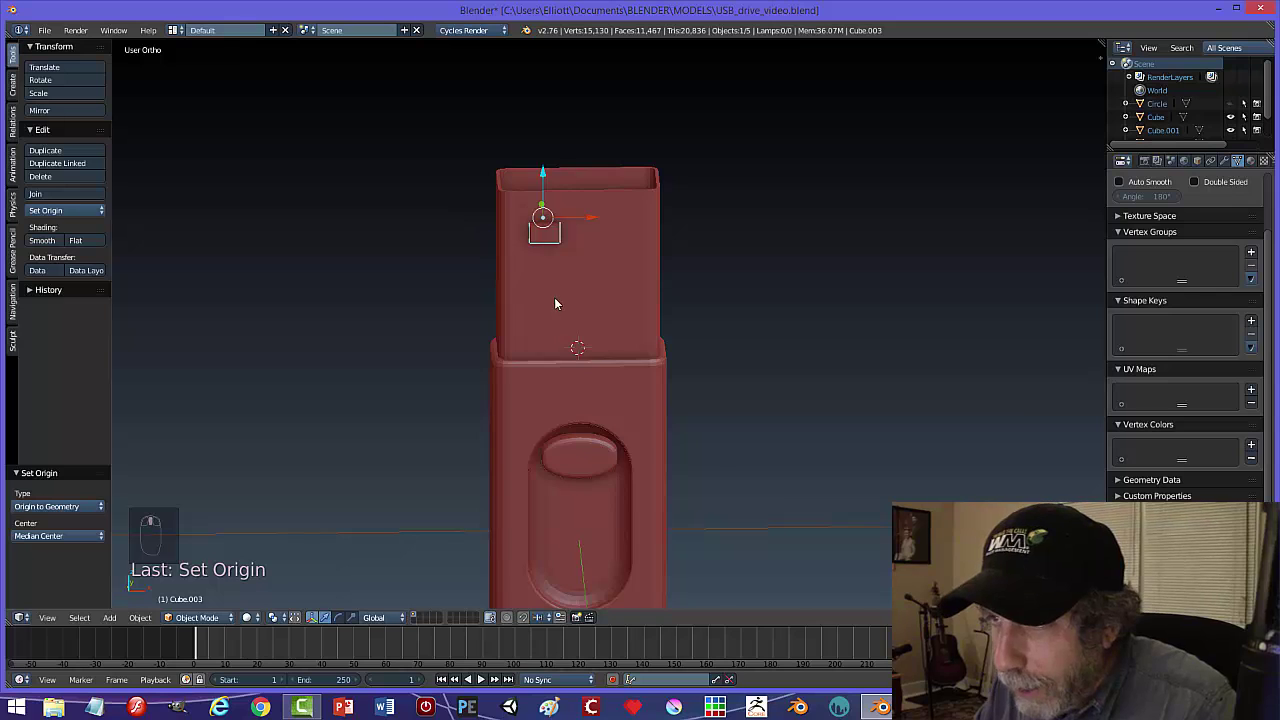
middle_drag(550, 288, 536, 325)
key(s)
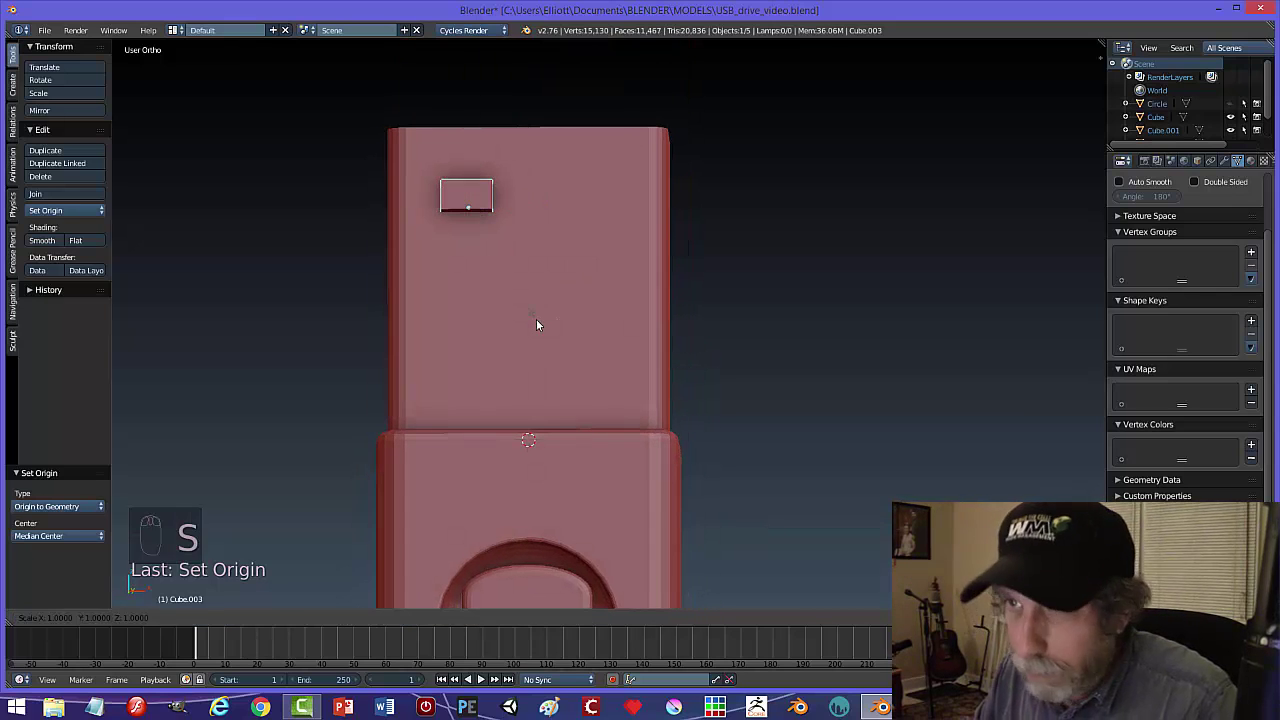
key(z)
click(520, 314)
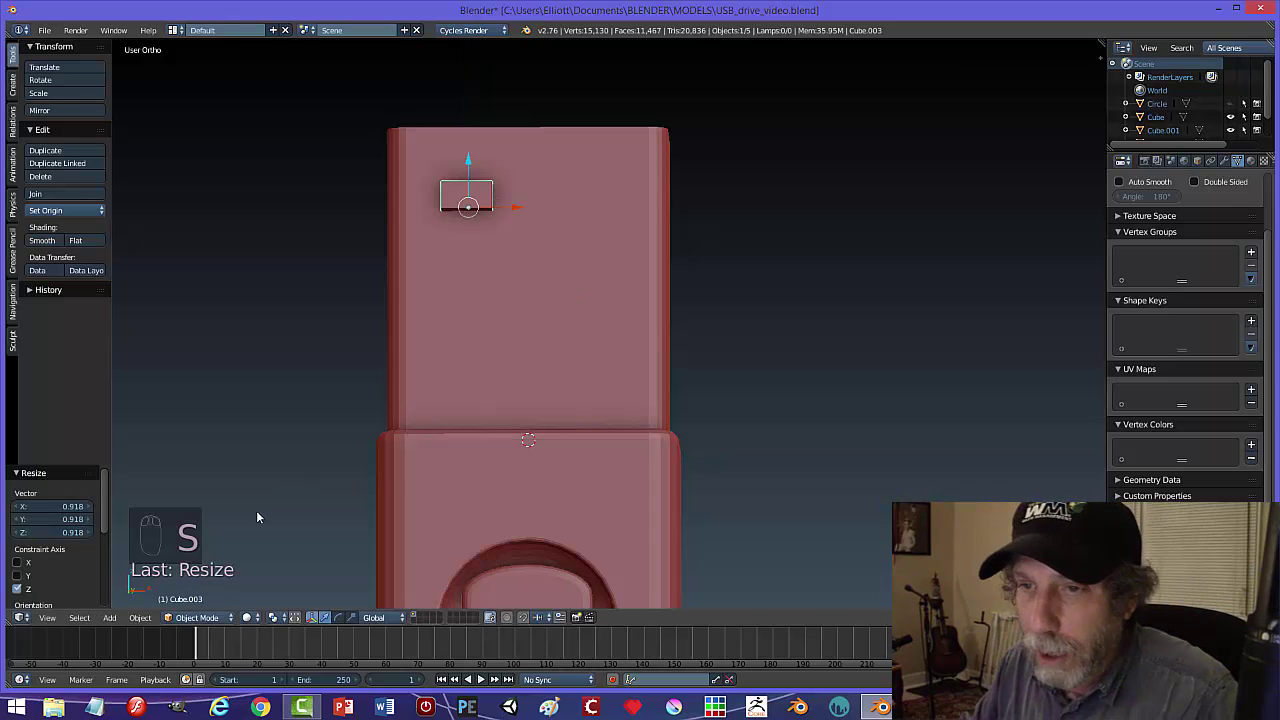
click(140, 617)
mouse_move(176, 515)
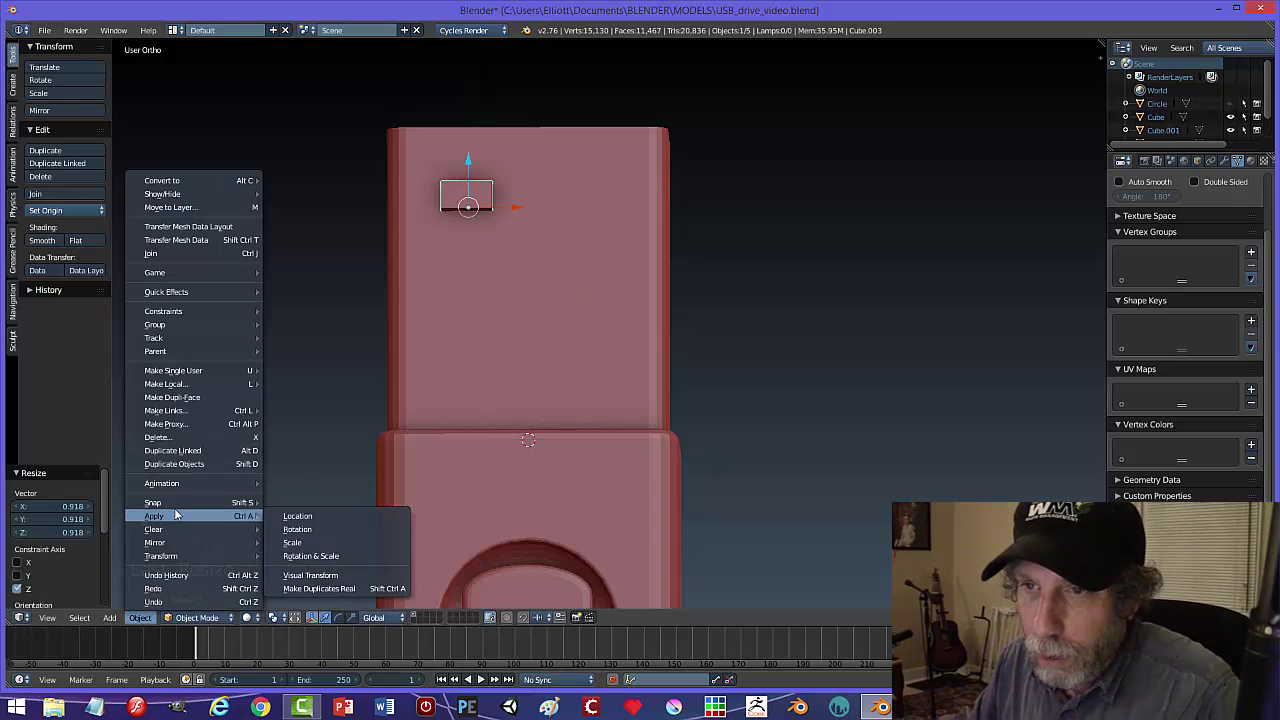
click(318, 545)
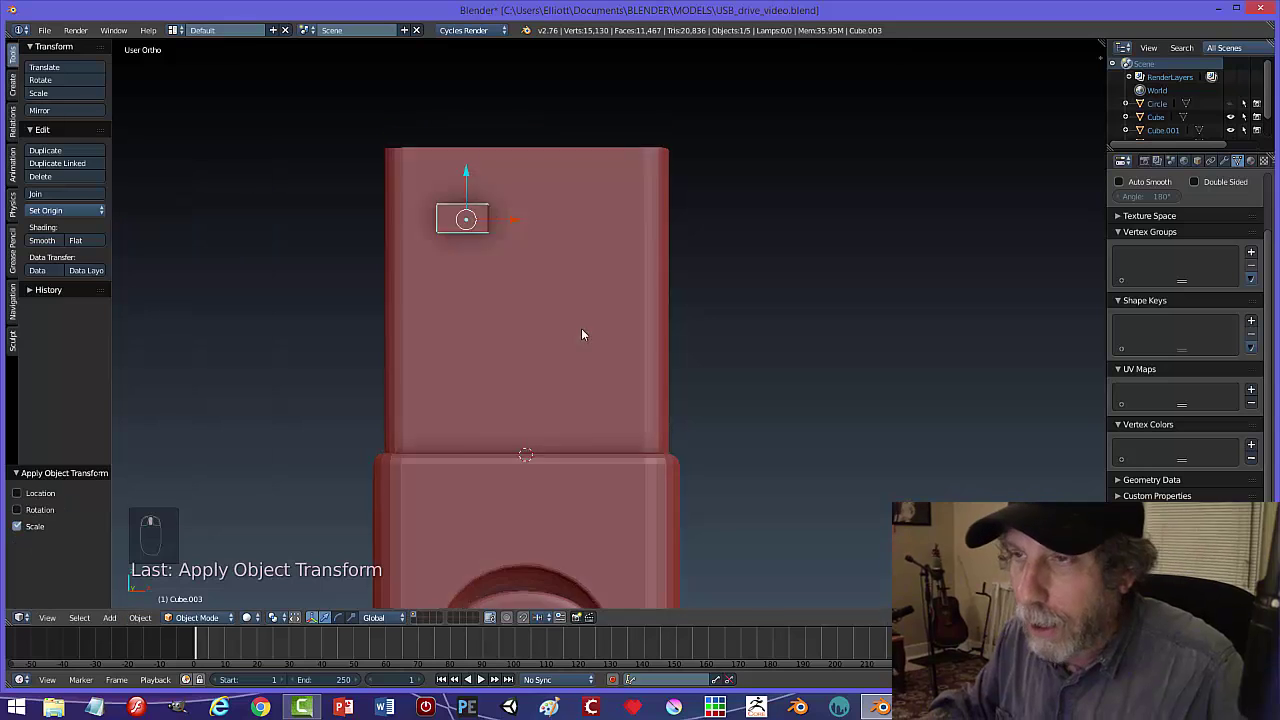
- Put the block into Edit Mode with edge selection
middle_drag(581, 329, 563, 337)
key(Tab)
click(663, 337)
scroll(459, 299, up, 3)
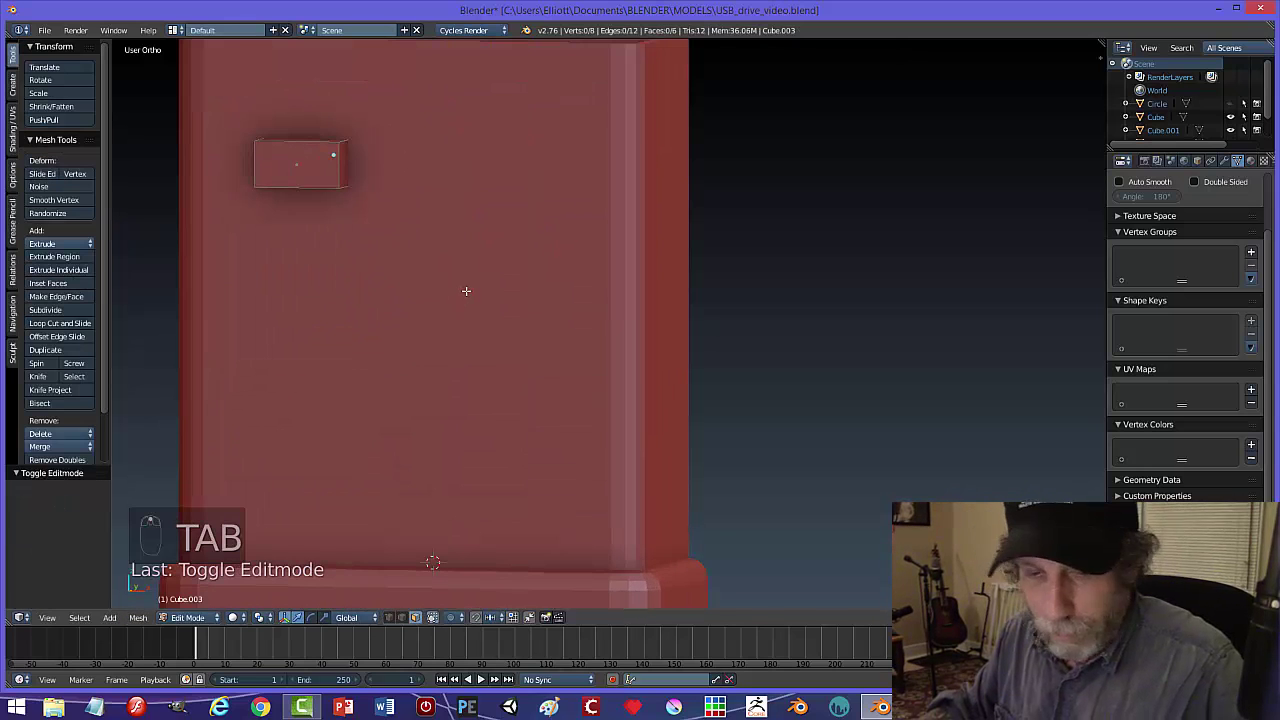
key(ctrl+Tab)
click(440, 276)
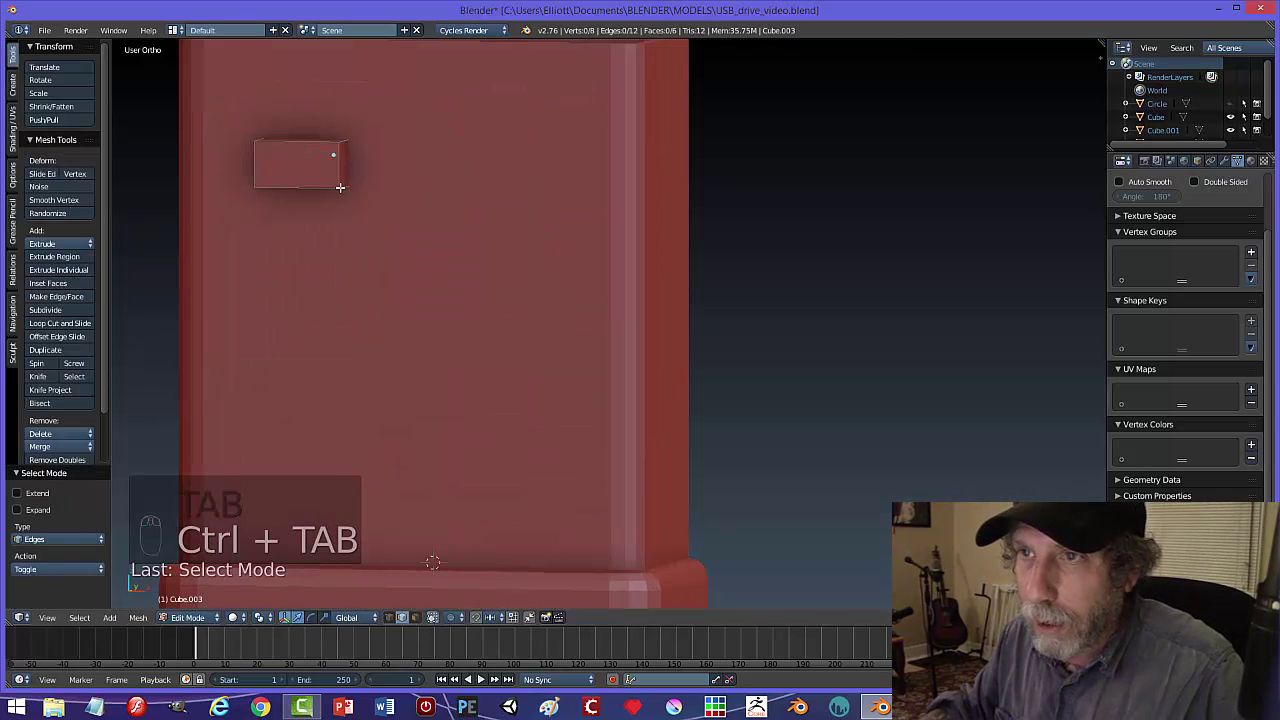
- Bevel the block's four front-to-back edges with an offset of about 0.0275 and 3 segments, and deselect them
click(345, 184)
shift+click(346, 143)
middle_drag(370, 226, 451, 237)
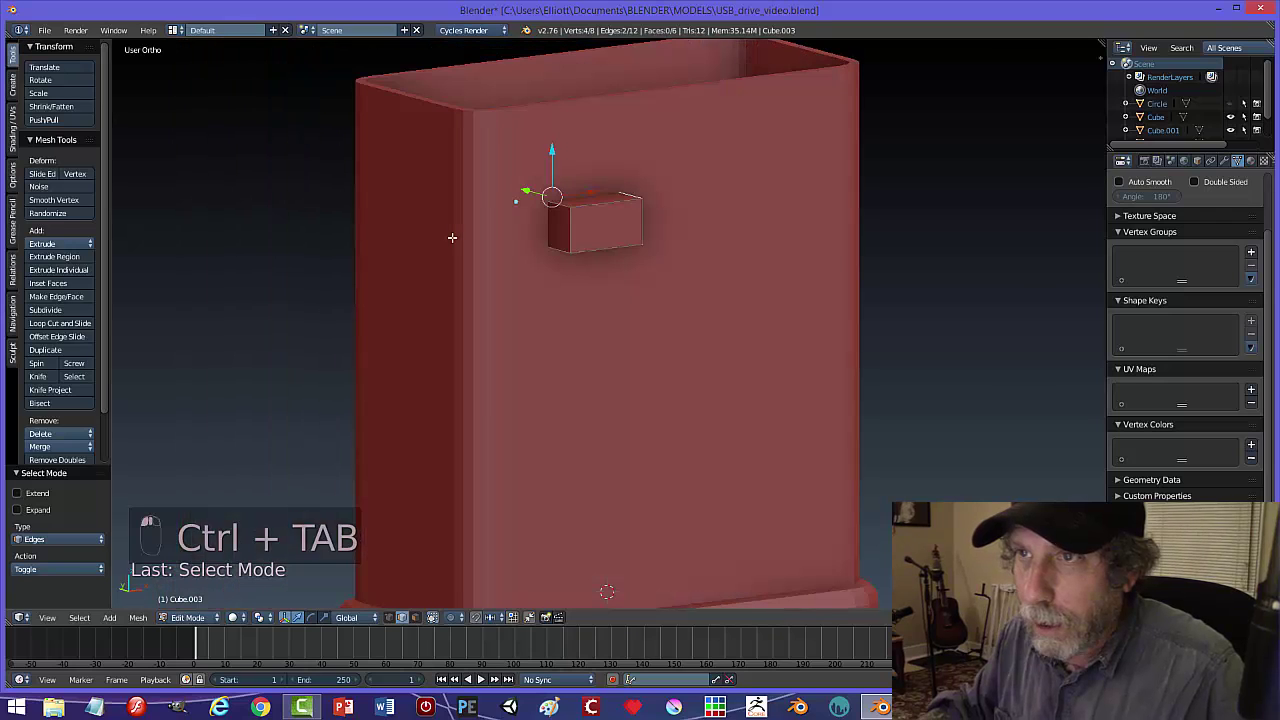
click(563, 206)
shift+click(562, 250)
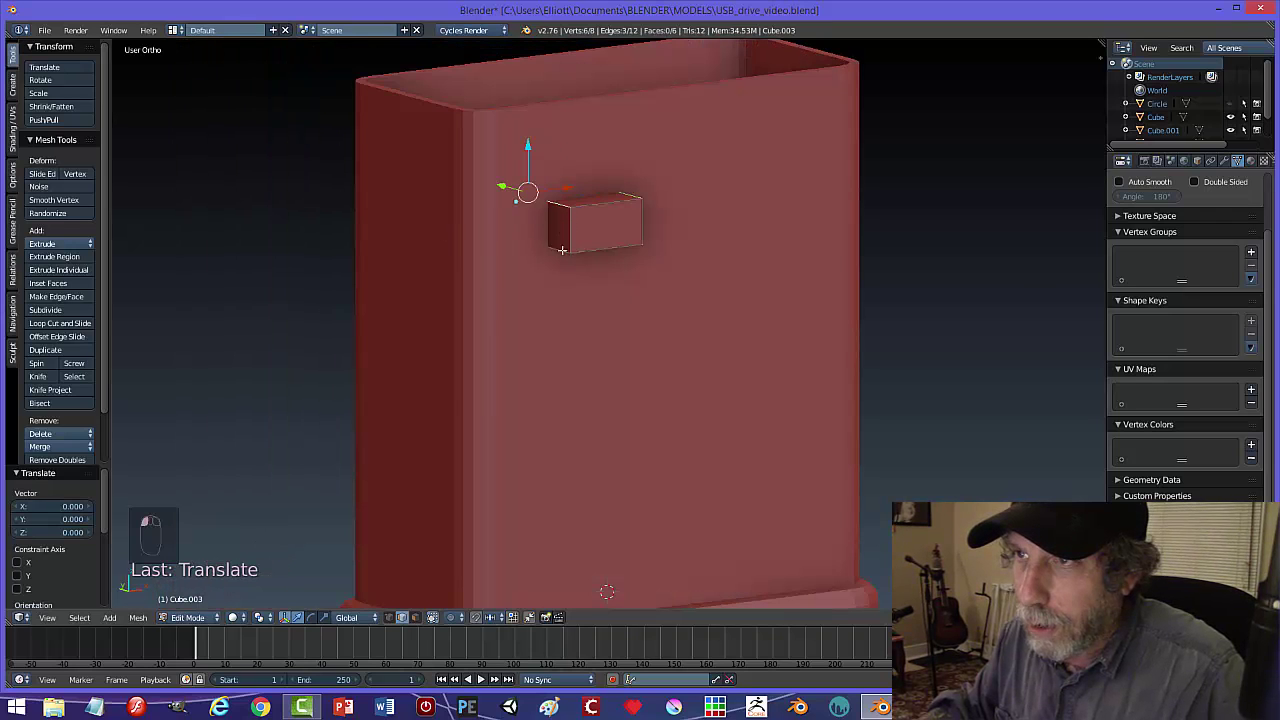
shift+click(559, 250)
key(ctrl+b)
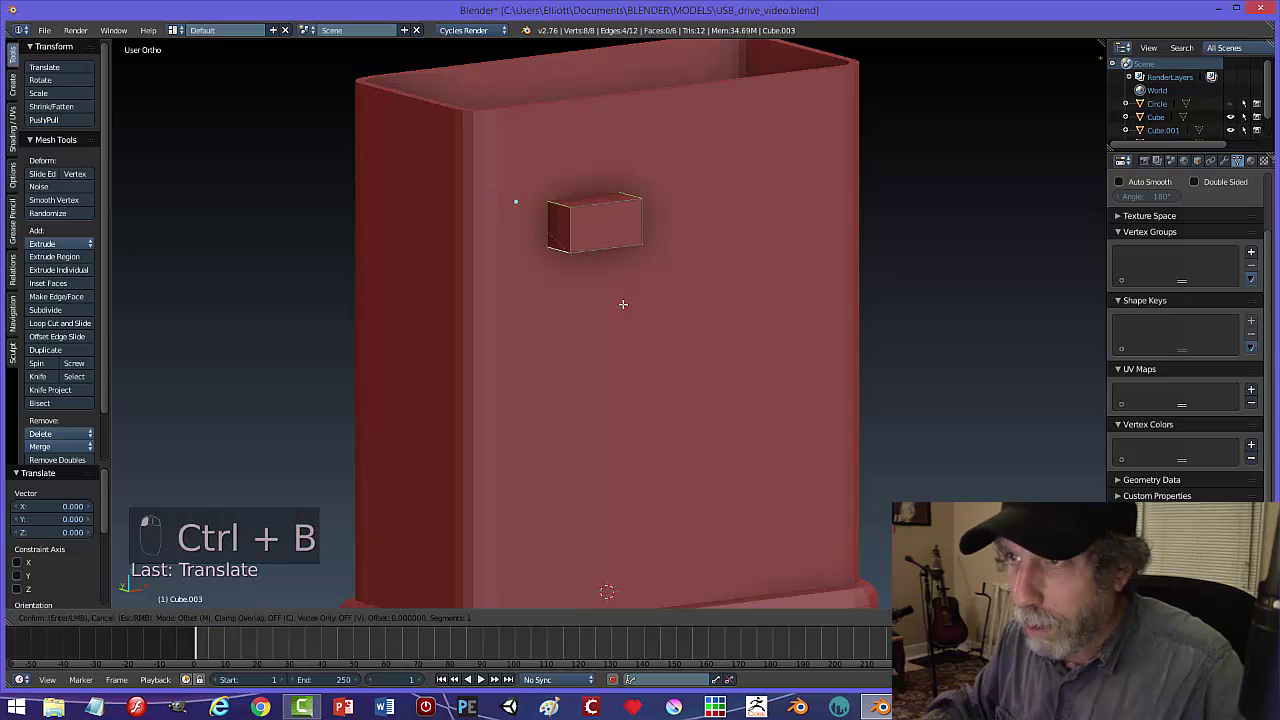
scroll(622, 311, up, 1)
scroll(623, 316, up, 1)
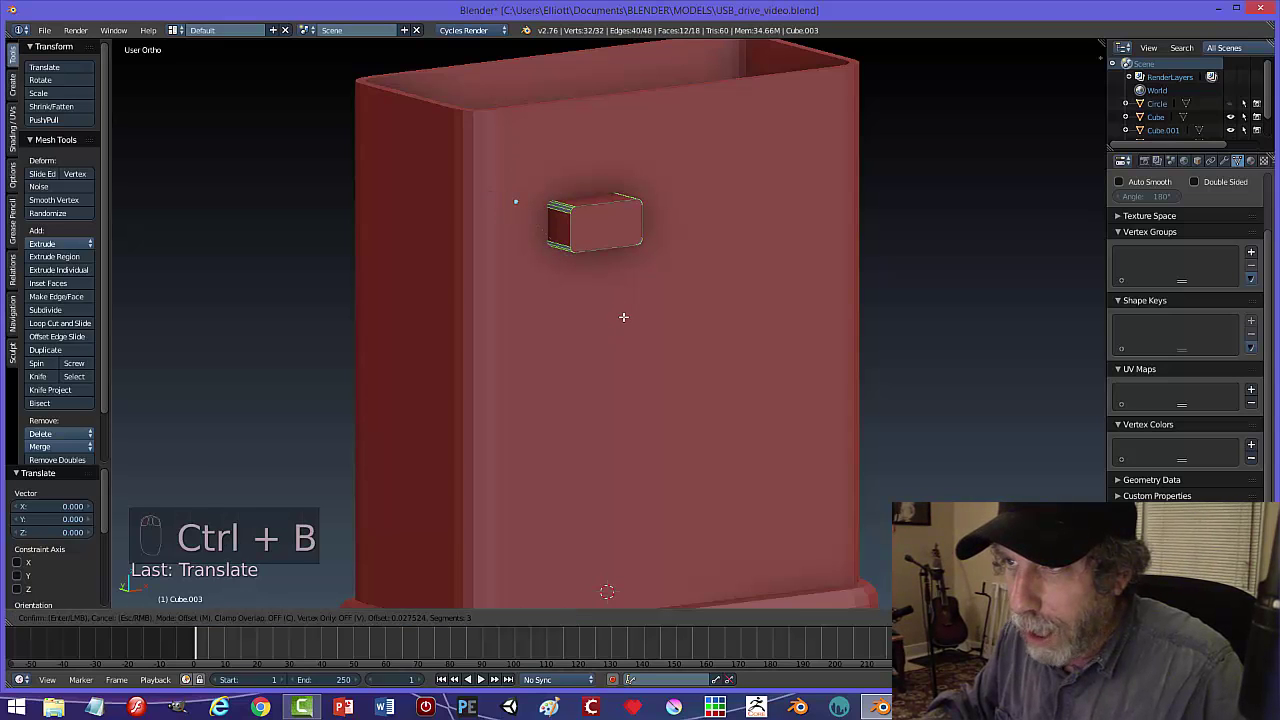
click(623, 317)
key(a)
- Return to Object Mode, inspect how the rounded block passes through the connector, and show it from the front
key(Tab)
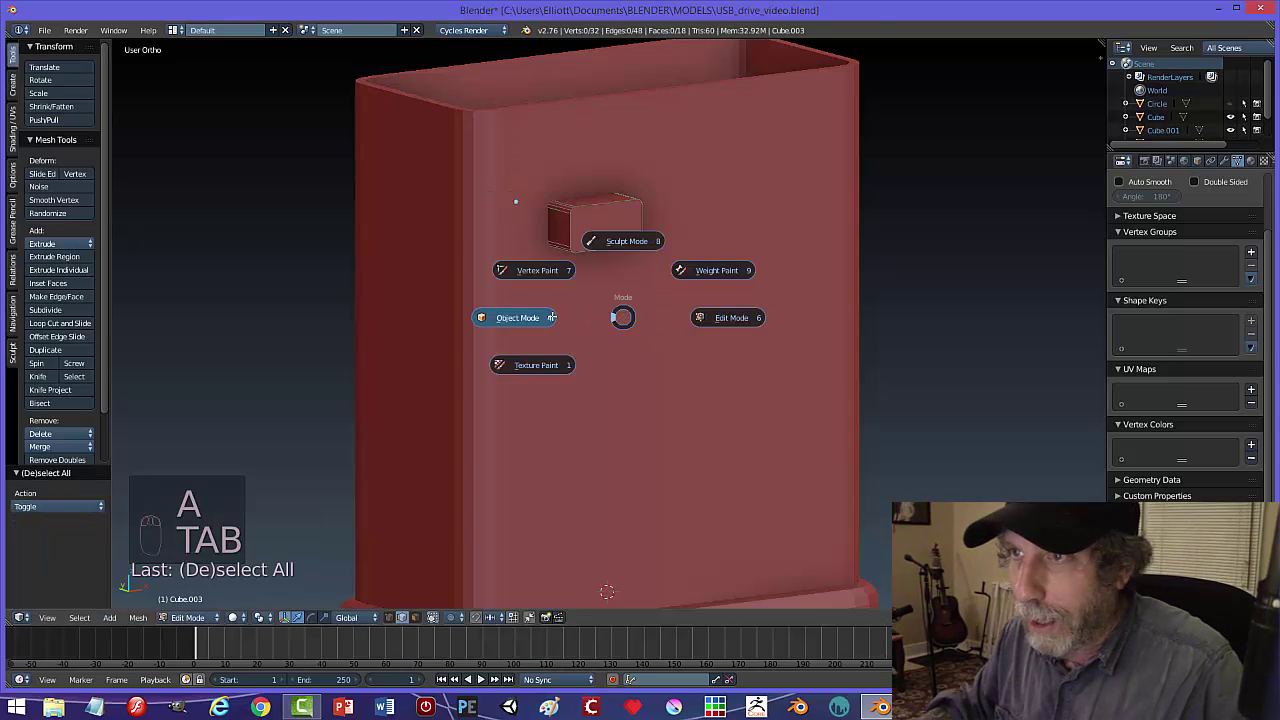
click(623, 318)
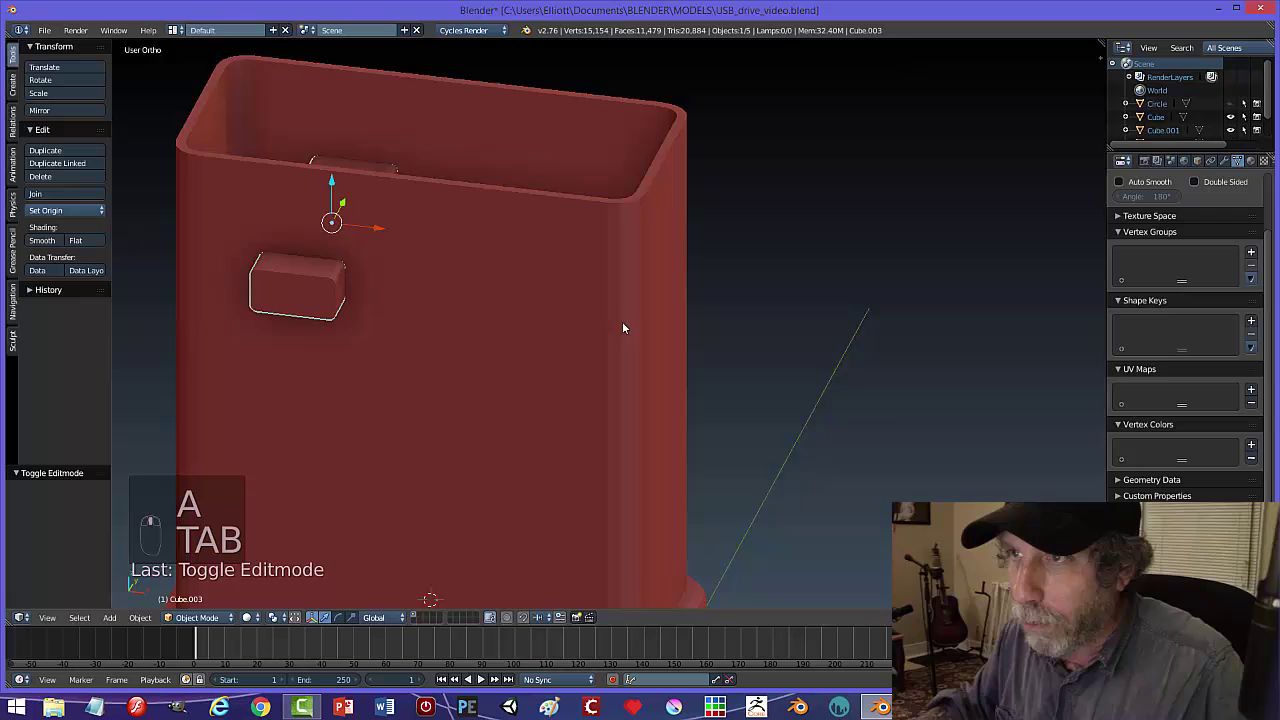
middle_drag(622, 322, 596, 301)
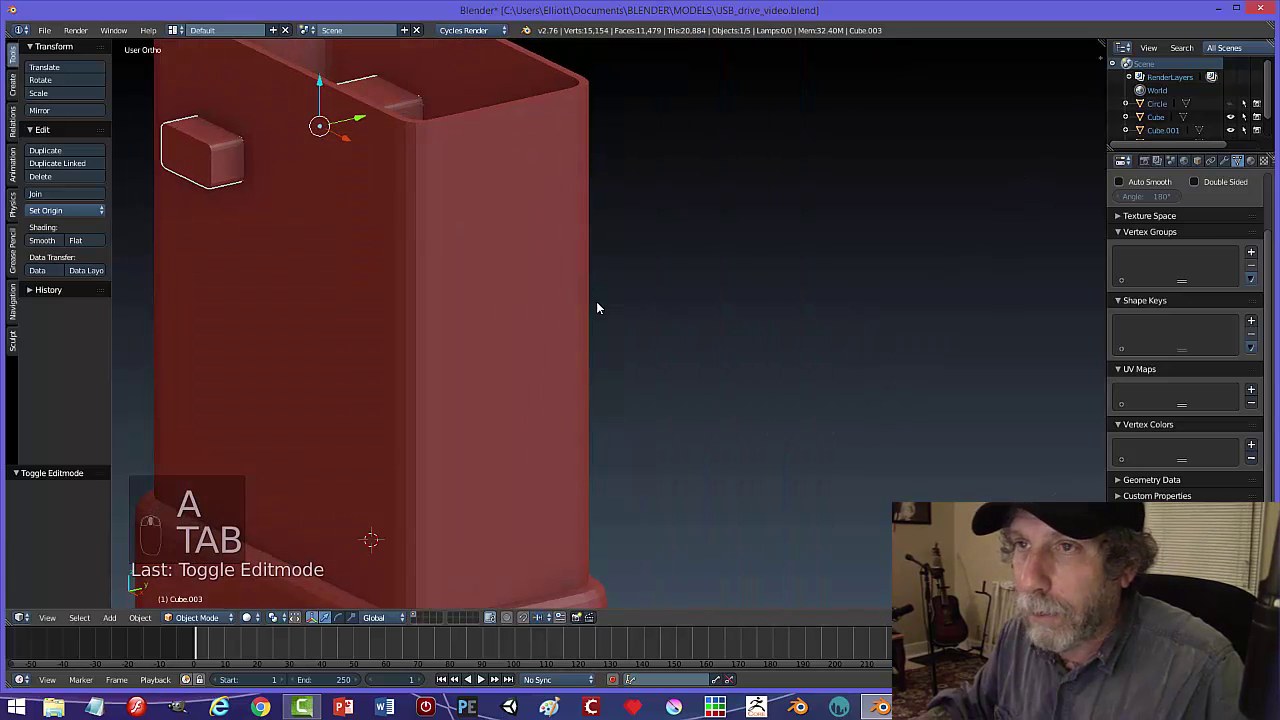
middle_drag(440, 304, 536, 268)
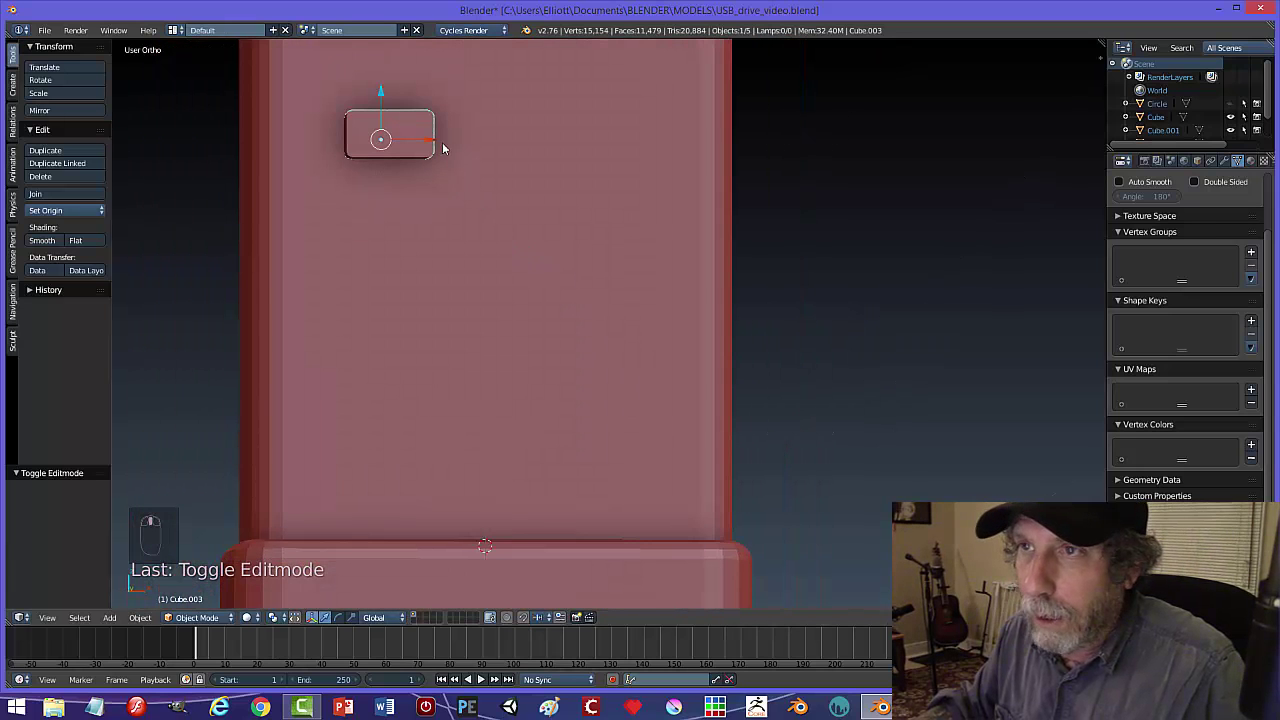
key(KP_1)
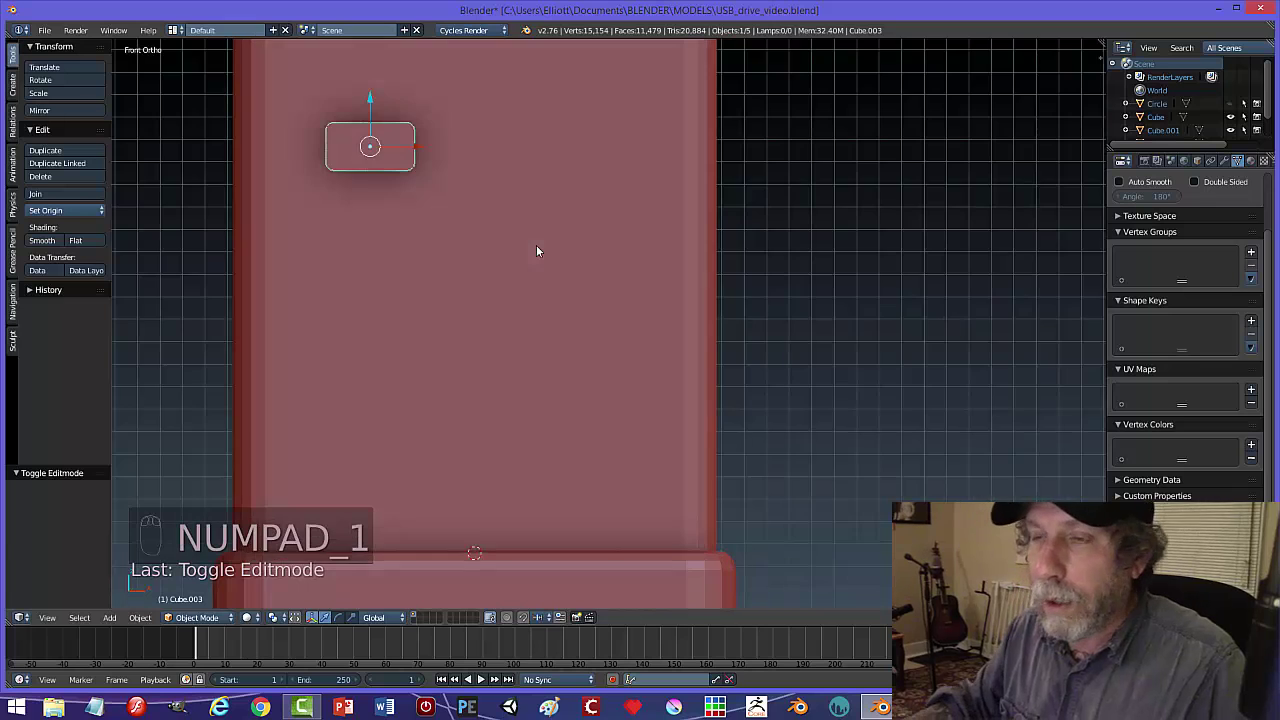
- Move the rounded block -0.030 along X, and set the metal connector's origin to its geometry
scroll(536, 250, down, 2)
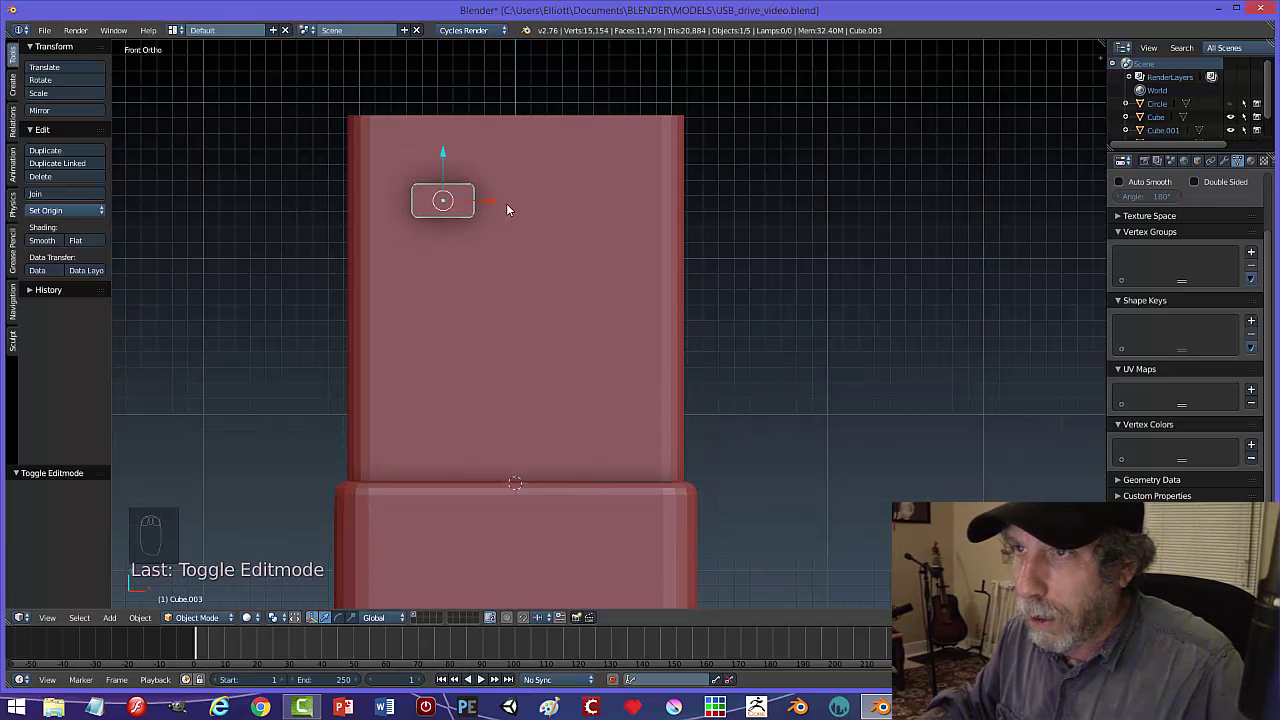
drag(497, 200, 492, 200)
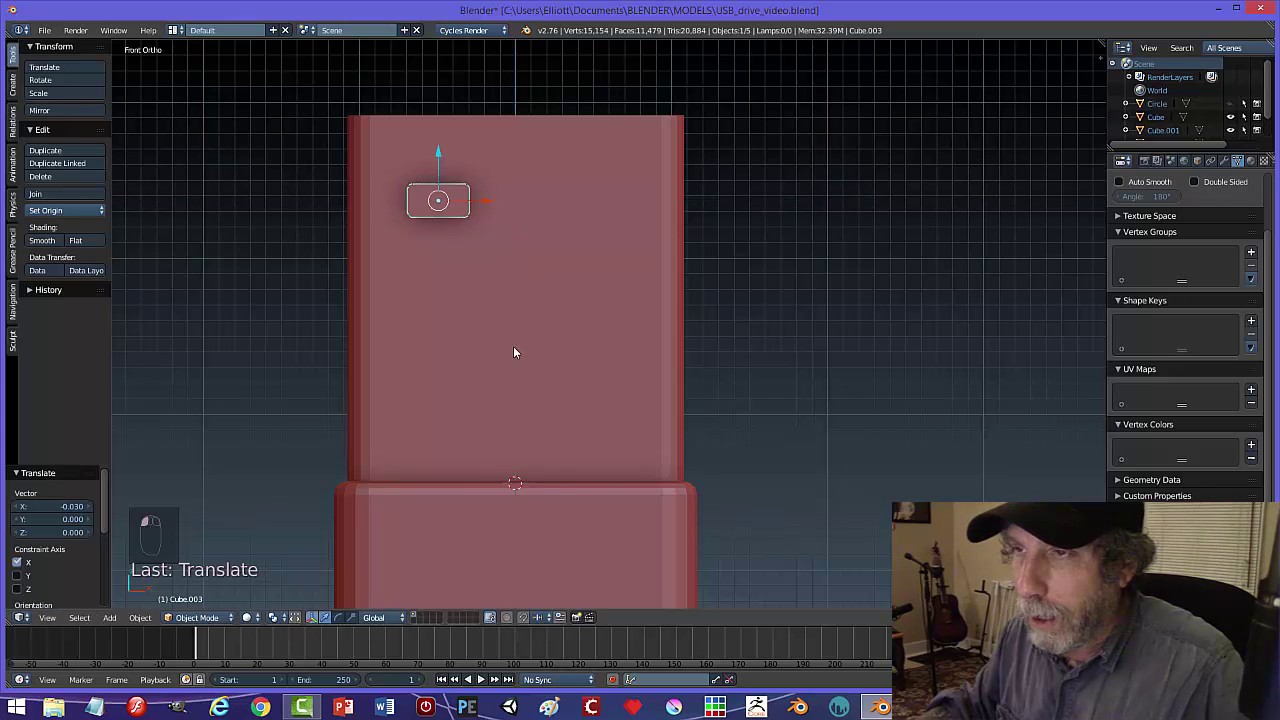
right_click(539, 319)
click(65, 210)
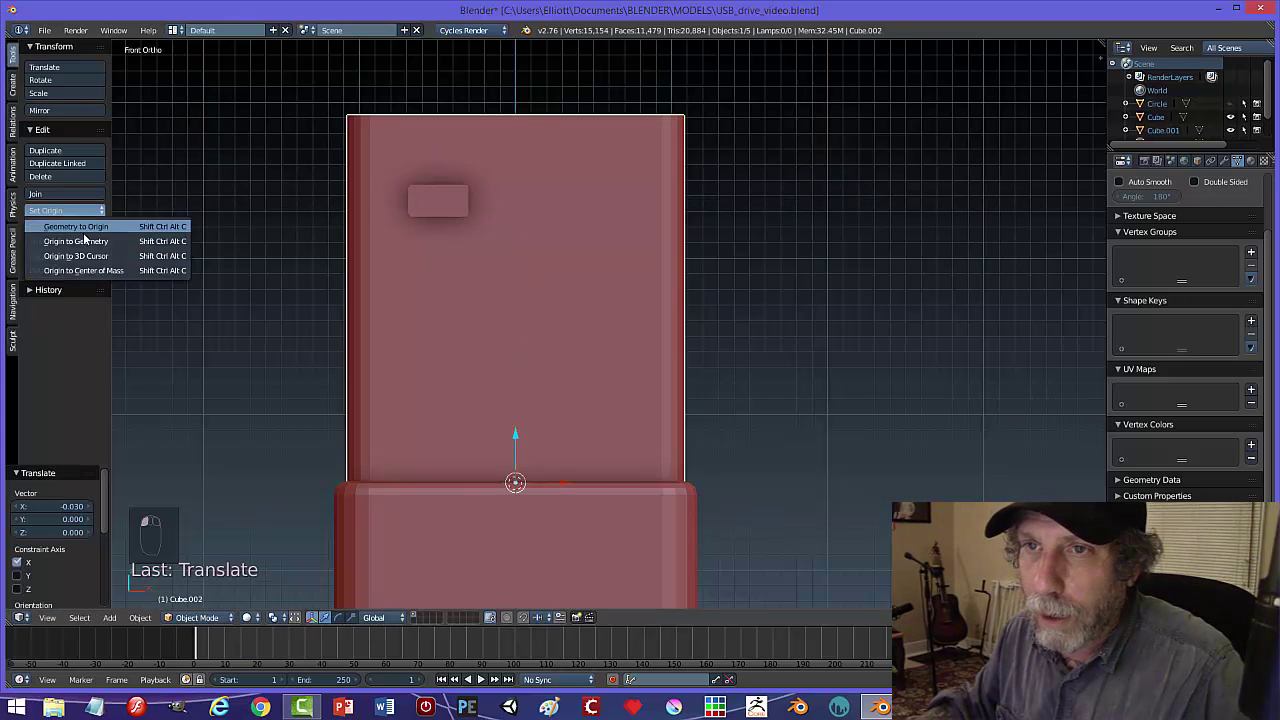
click(60, 237)
- Add a Mirror modifier to the rounded block on the X axis, with the metal connector (Cube.002) as the mirror object
right_click(440, 207)
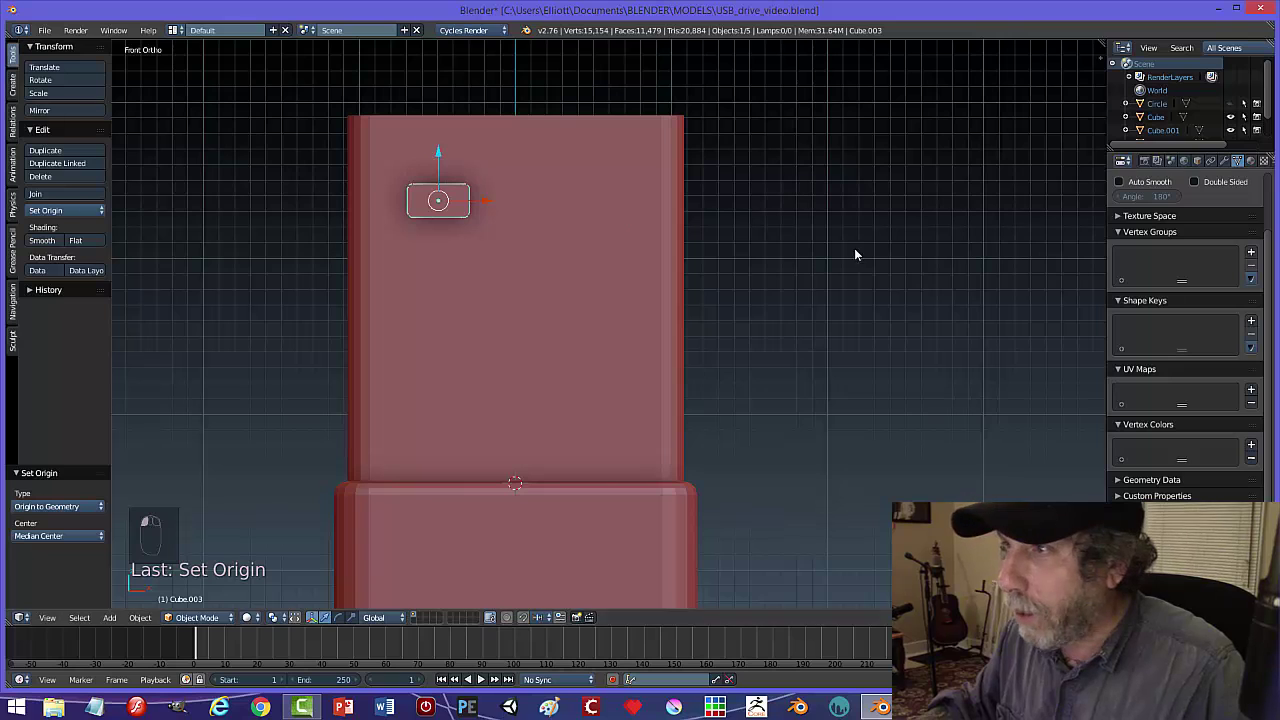
click(1222, 161)
click(1190, 206)
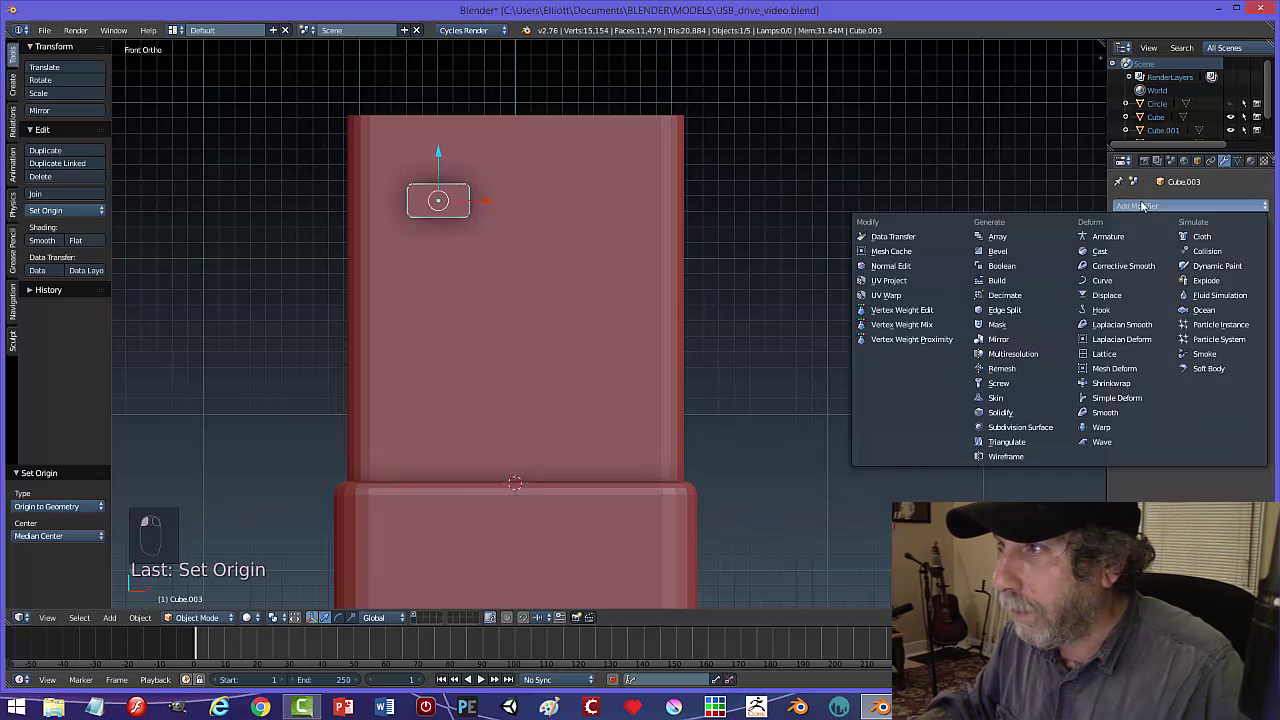
click(1000, 340)
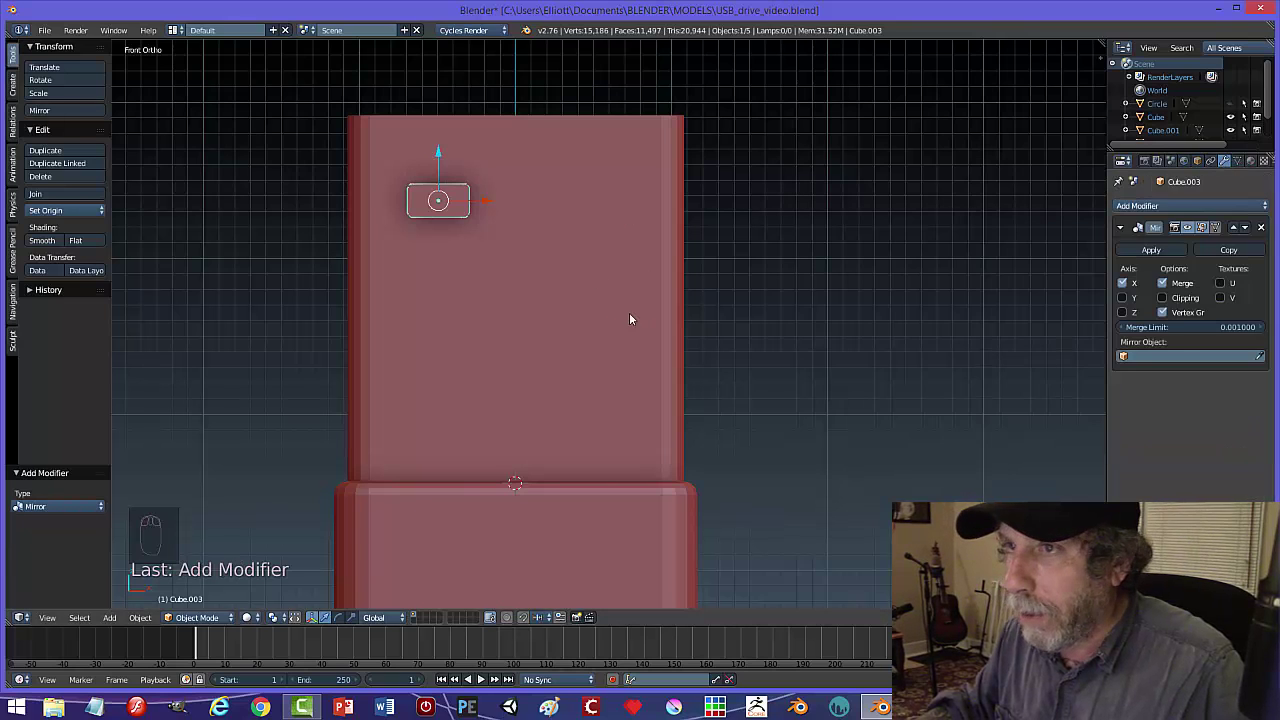
click(1259, 356)
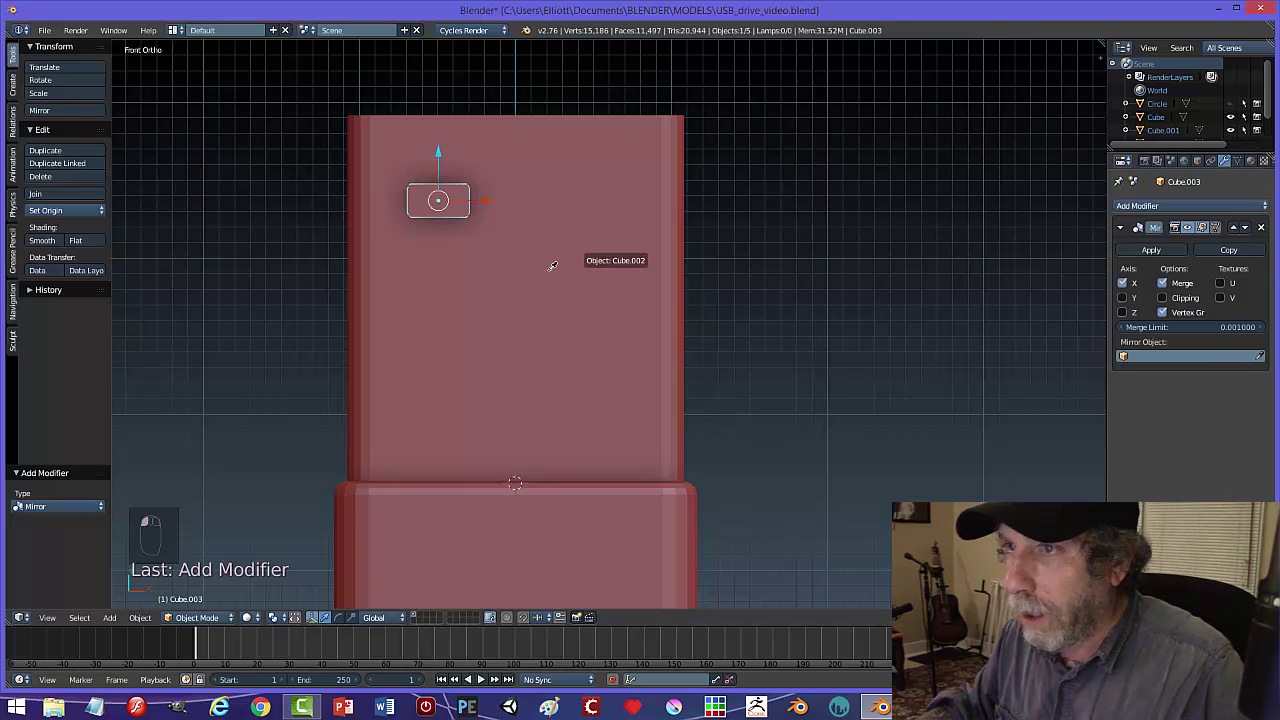
click(552, 262)
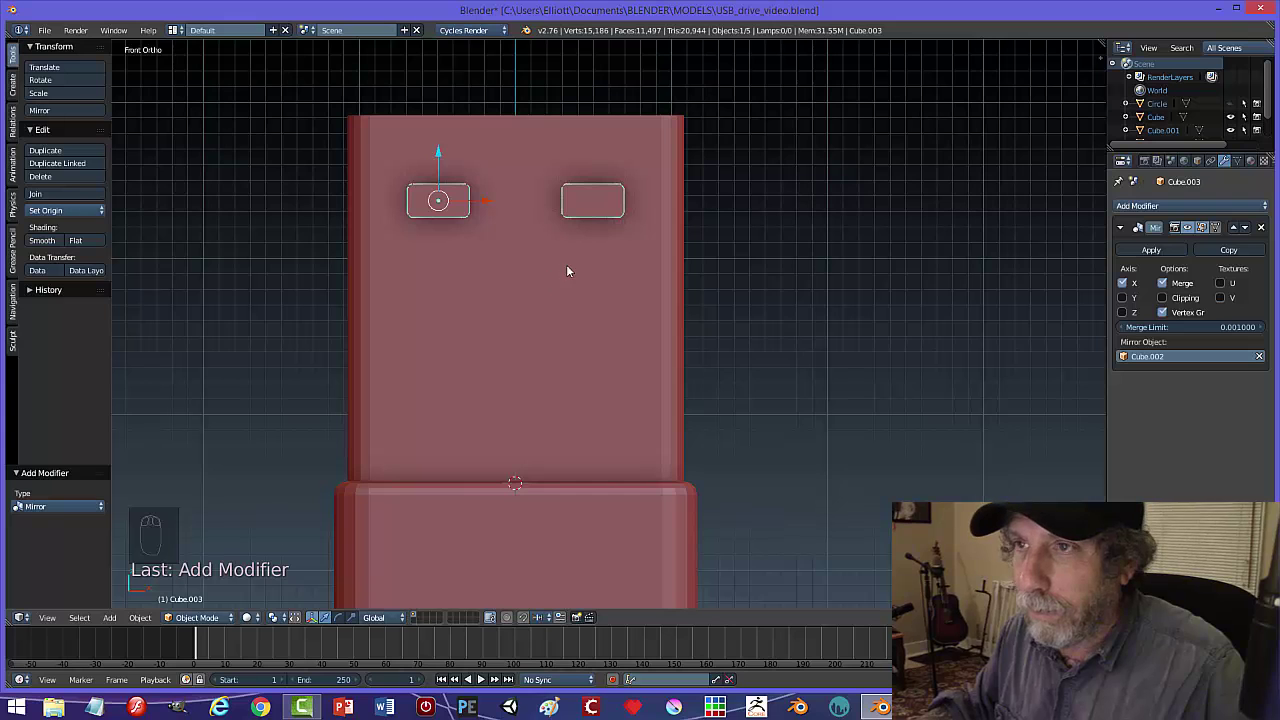
- Inspect the mirrored blocks at an angle and set the rounded block's origin to its geometry
mouse_move(714, 289)
middle_down()
mouse_move(640, 329)
mouse_move(720, 291)
middle_up()
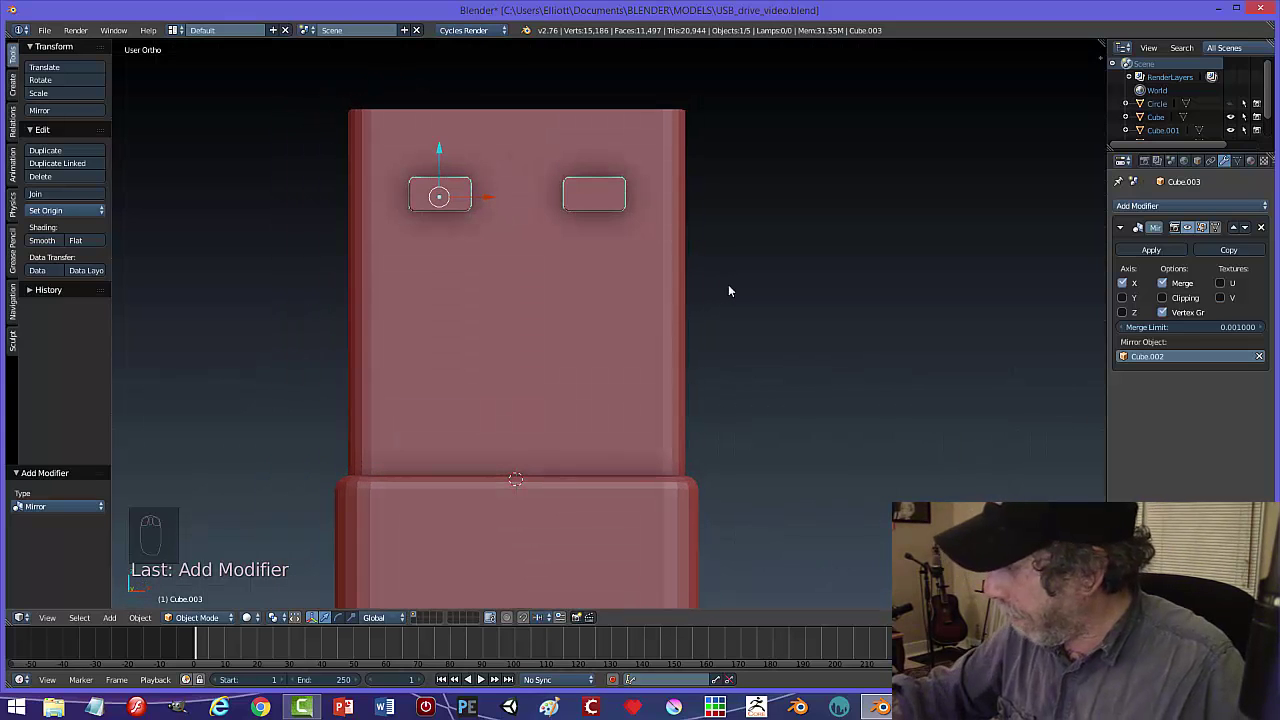
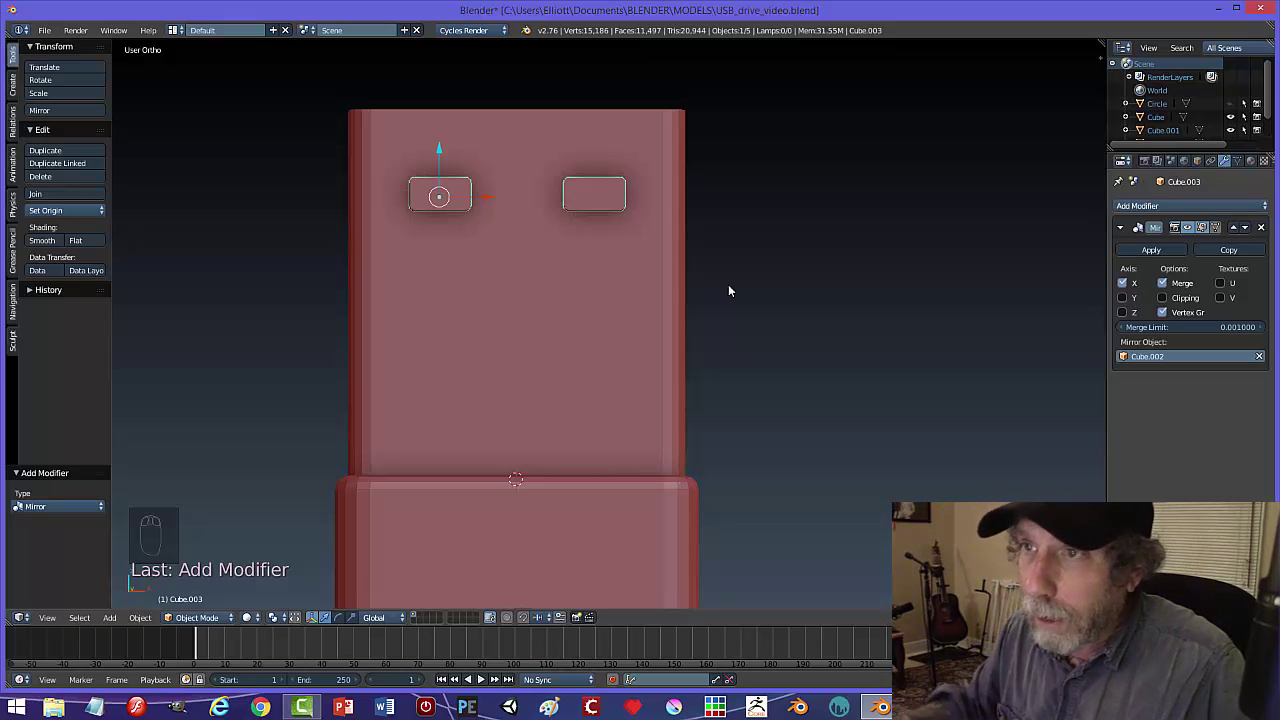
middle_drag(734, 297, 698, 312)
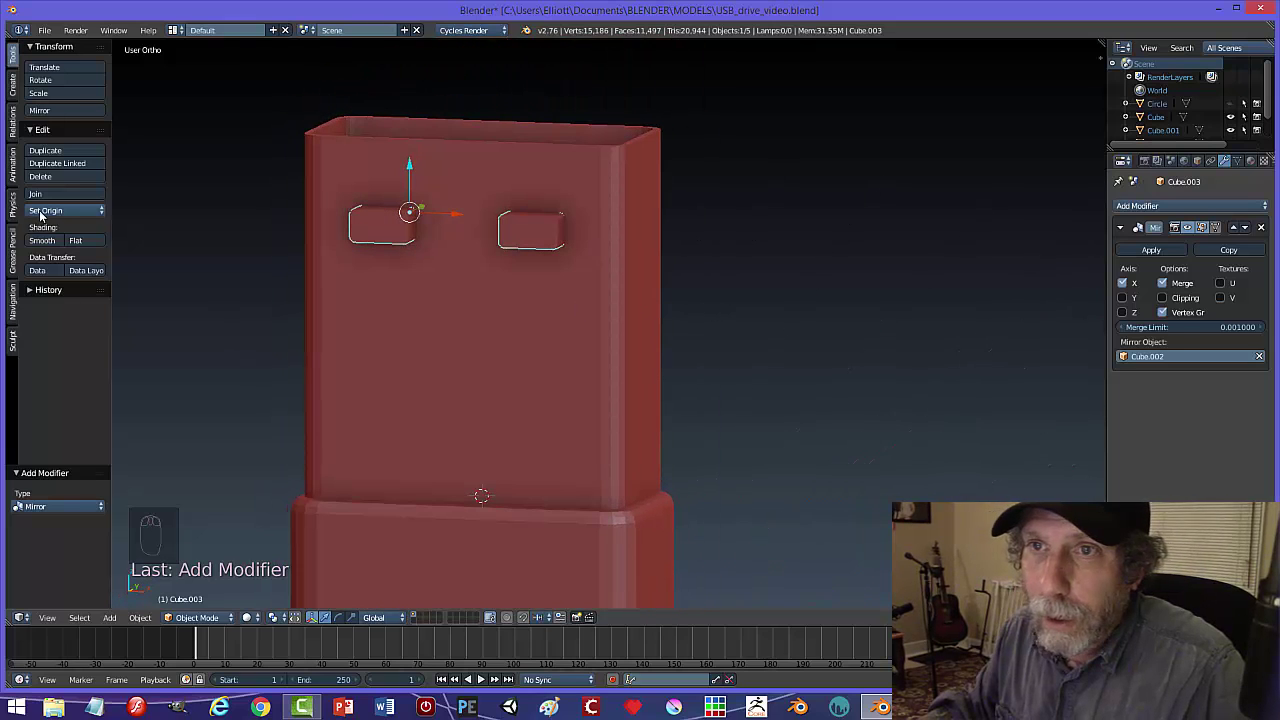
click(41, 212)
click(60, 232)
- Add a Boolean modifier to the metal connector with the Difference operation and the mirrored block (Cube.003) as its object
right_click(538, 350)
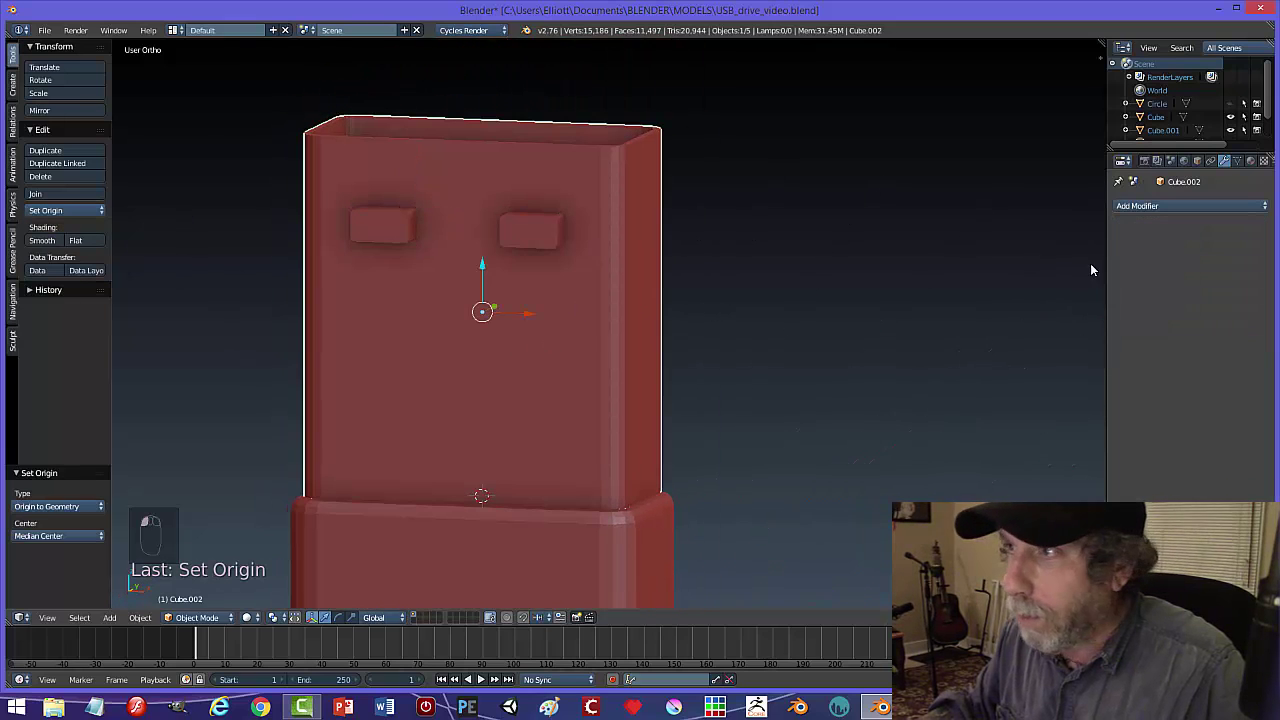
click(1180, 206)
click(1035, 268)
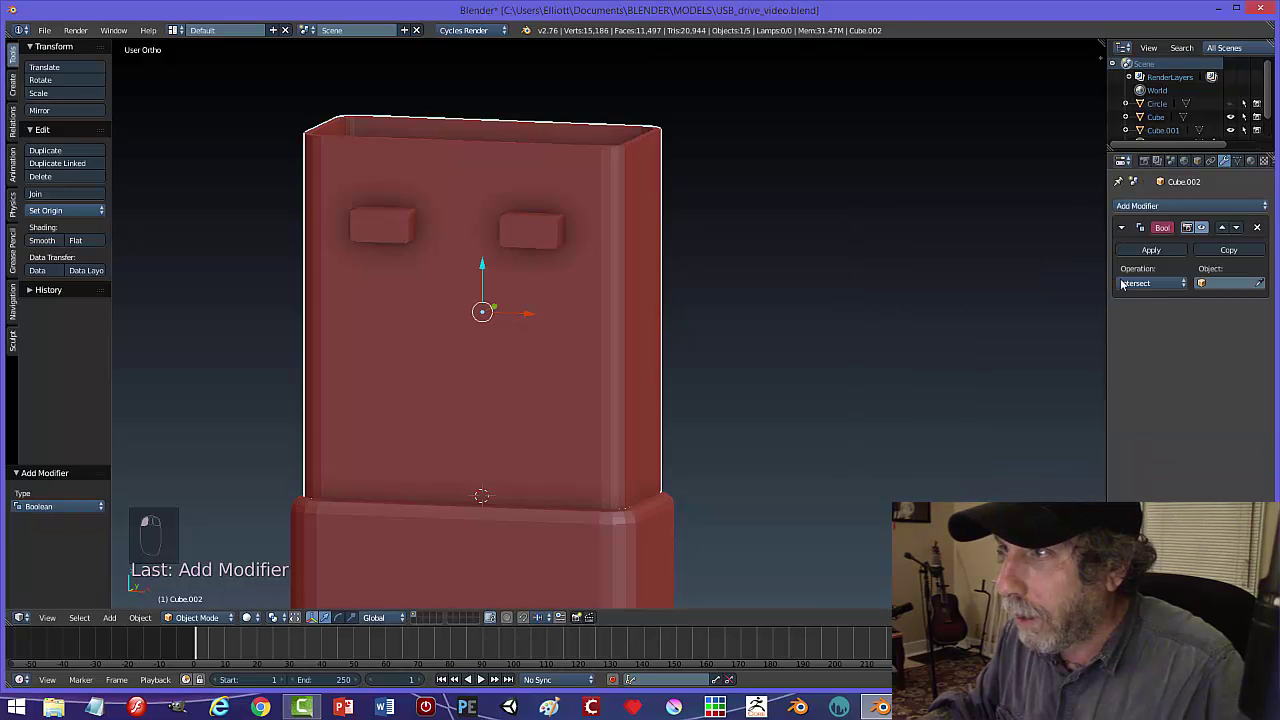
click(1122, 284)
click(1140, 232)
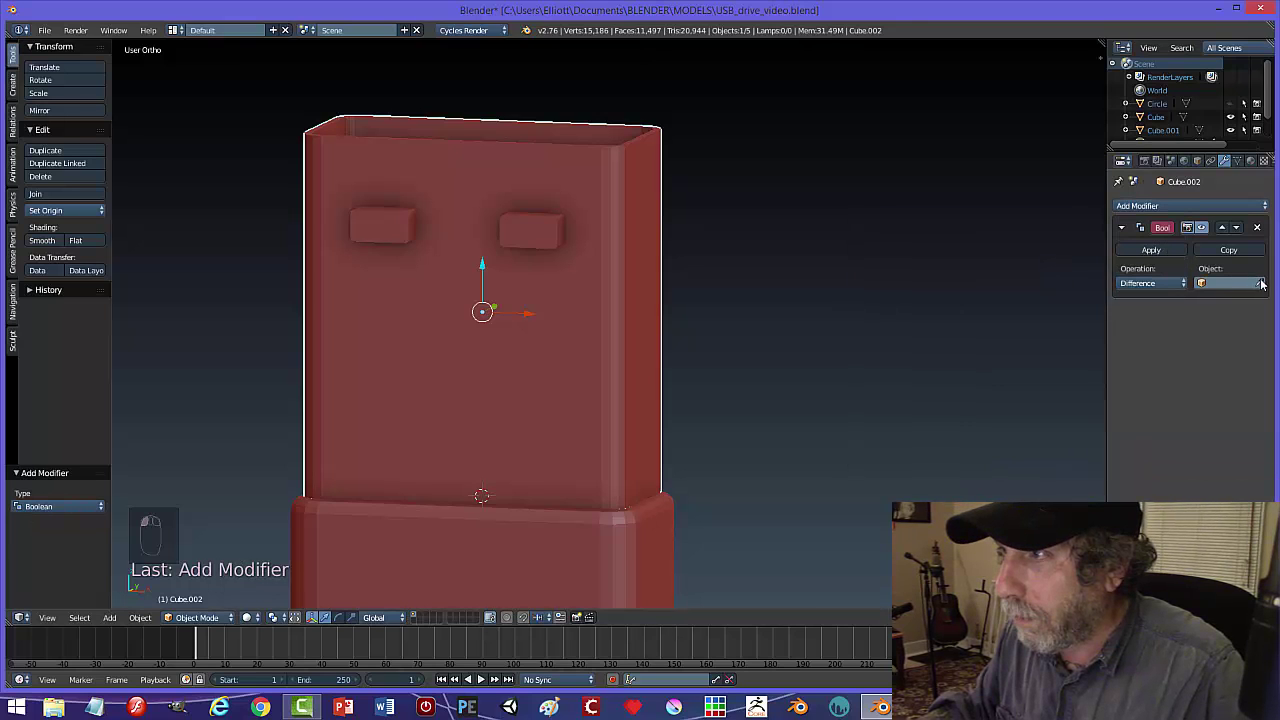
click(1262, 284)
click(545, 218)
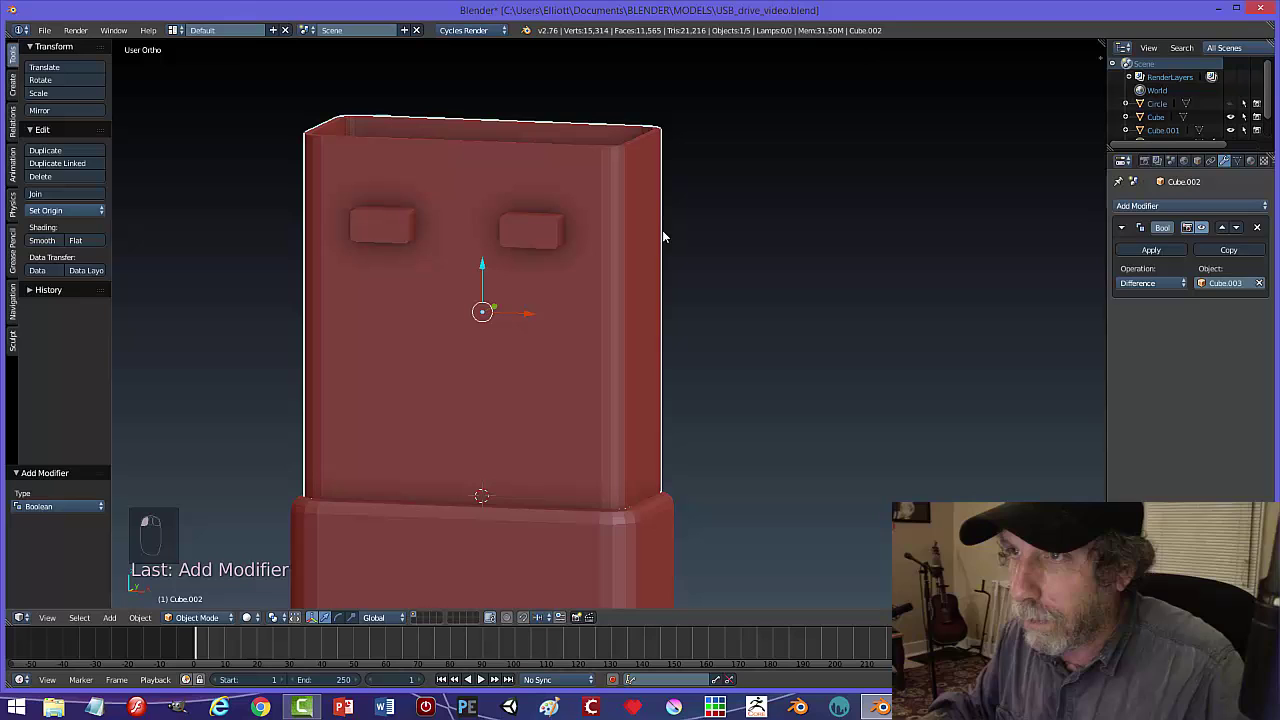
- Apply the connector shell's Boolean Difference modifier and hide the cutter blocks
click(1150, 250)
right_click(607, 245)
key(h)
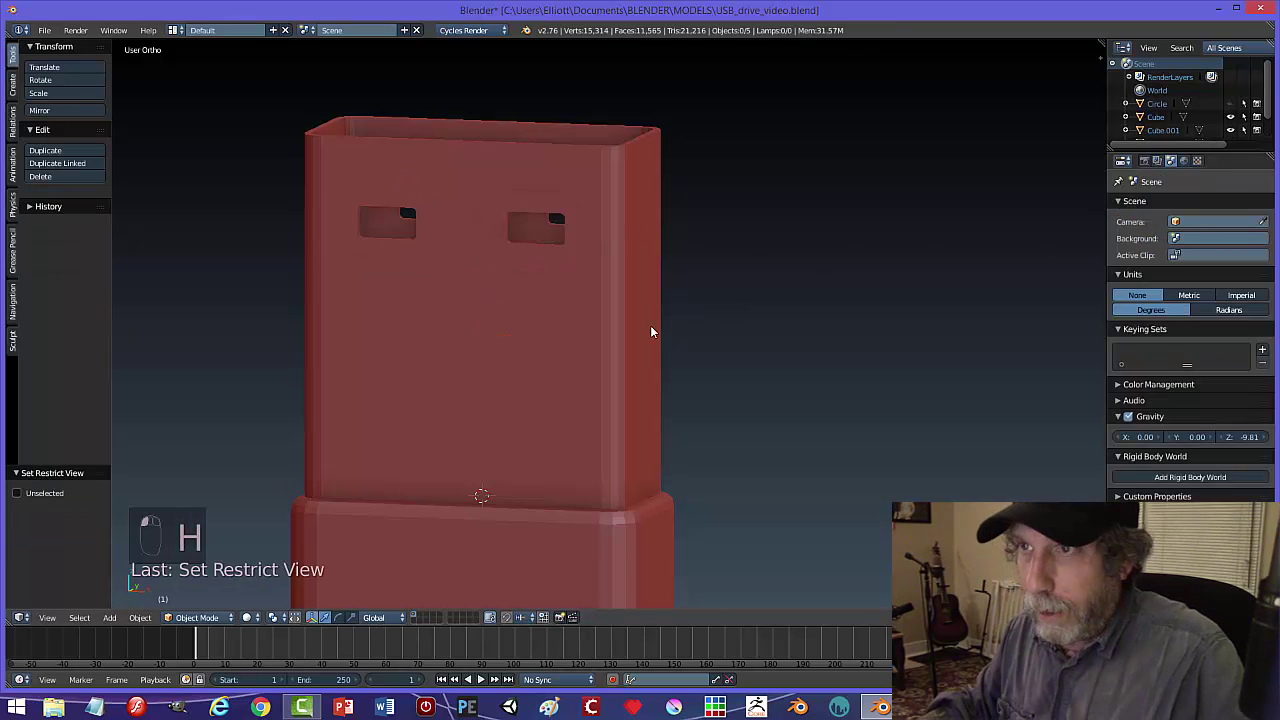
- In Edit Mode with edge selection, select the full rims of both rectangular openings on the shell's first face
middle_drag(651, 334, 597, 333)
right_click(637, 333)
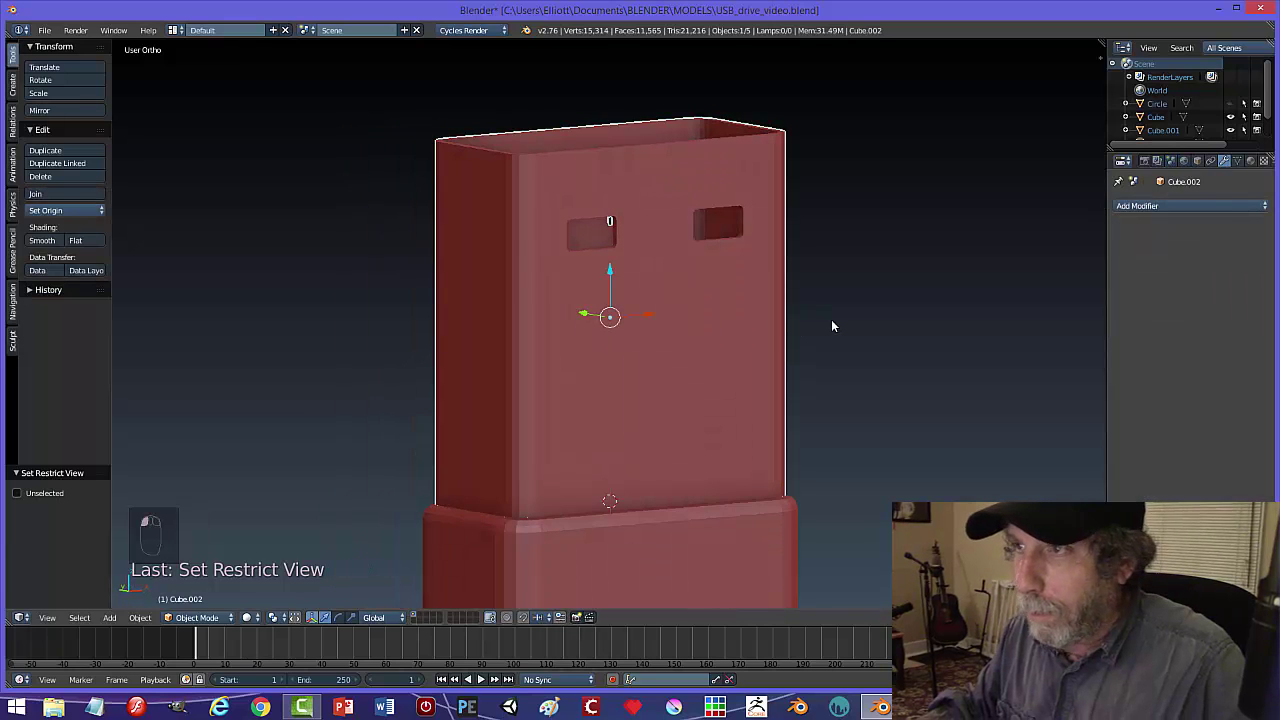
key(Tab)
scroll(677, 271, up, 3)
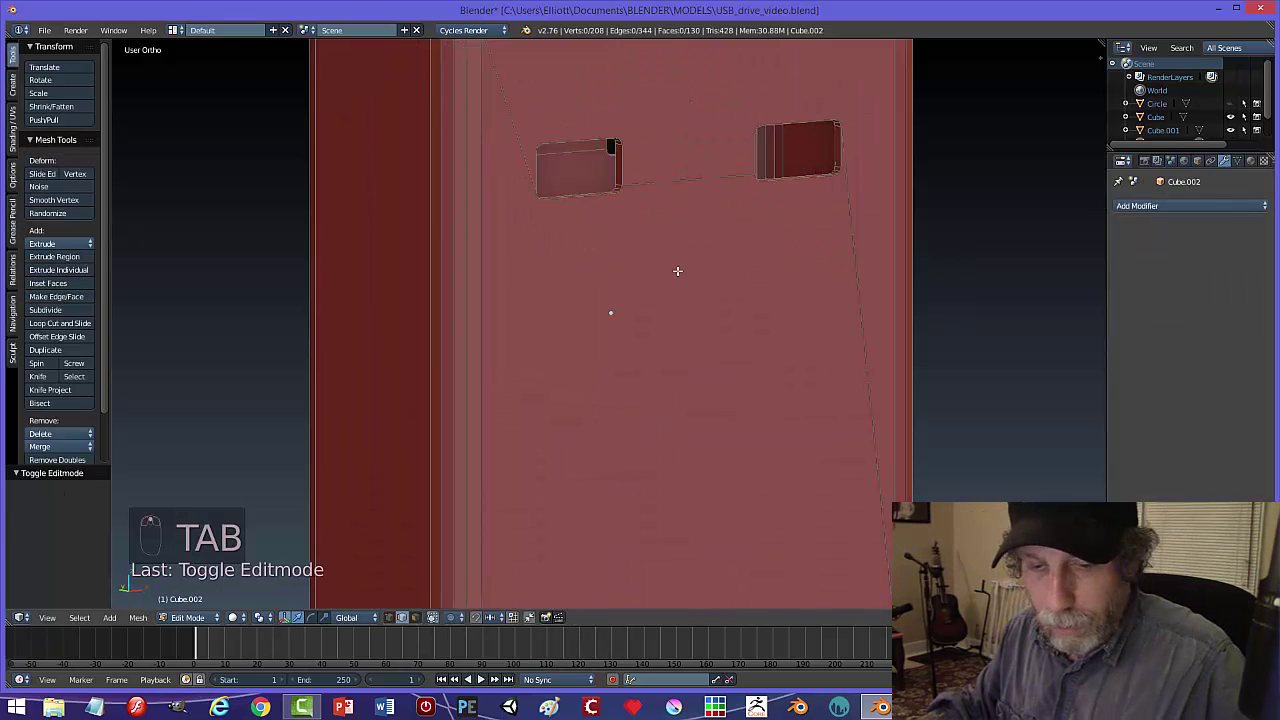
middle_drag(662, 266, 668, 274)
scroll(668, 274, up, 4)
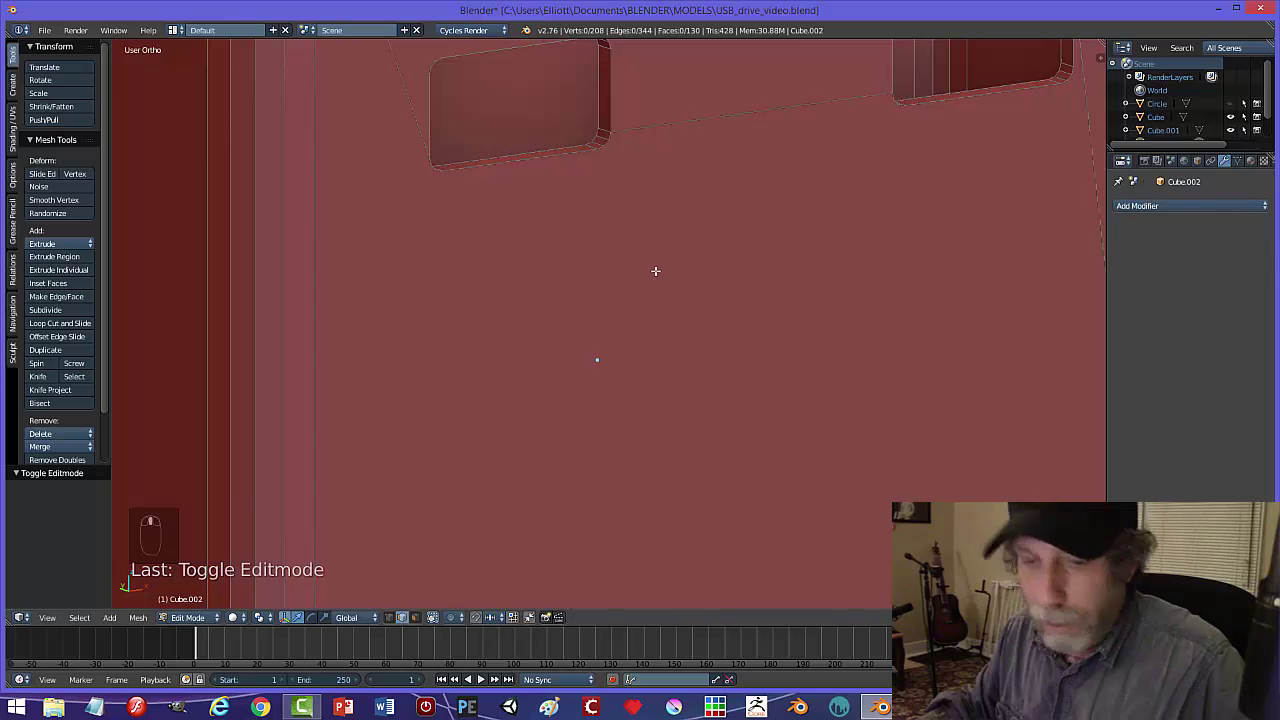
key(ctrl+Tab)
click(632, 273)
shift+middle_drag(530, 107, 565, 296)
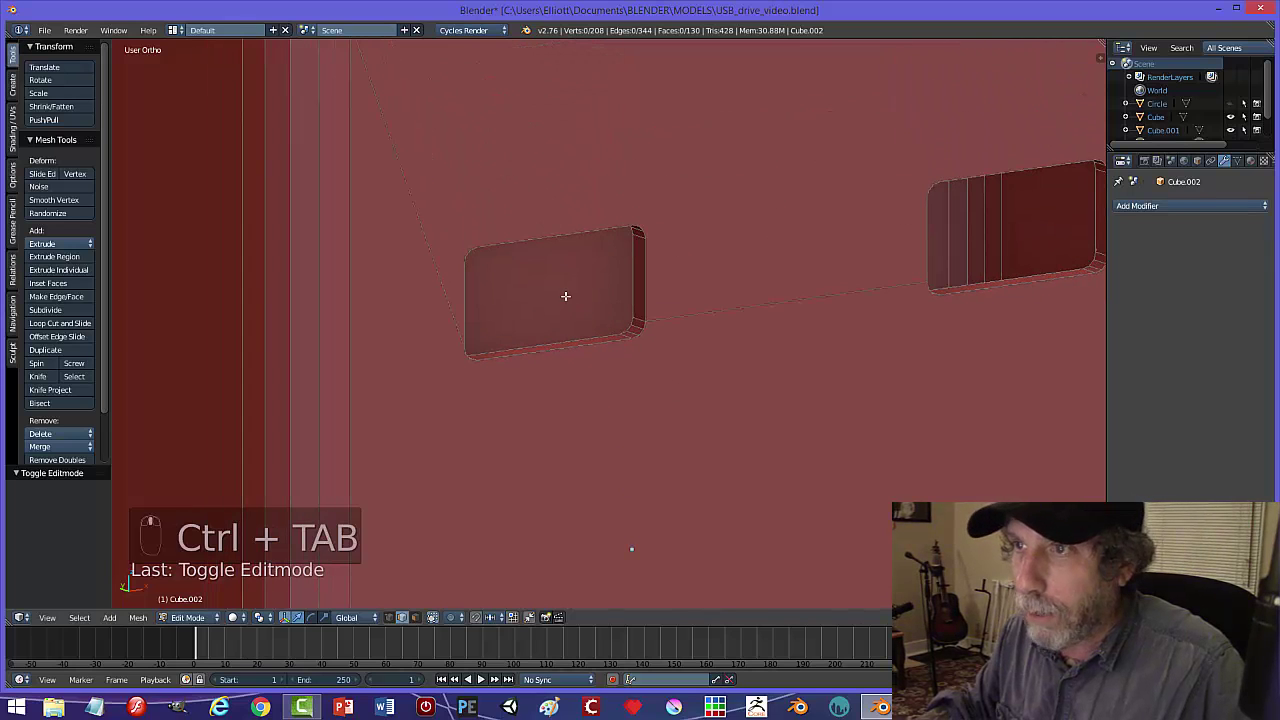
alt+right_click(547, 231)
alt+shift+right_click(503, 357)
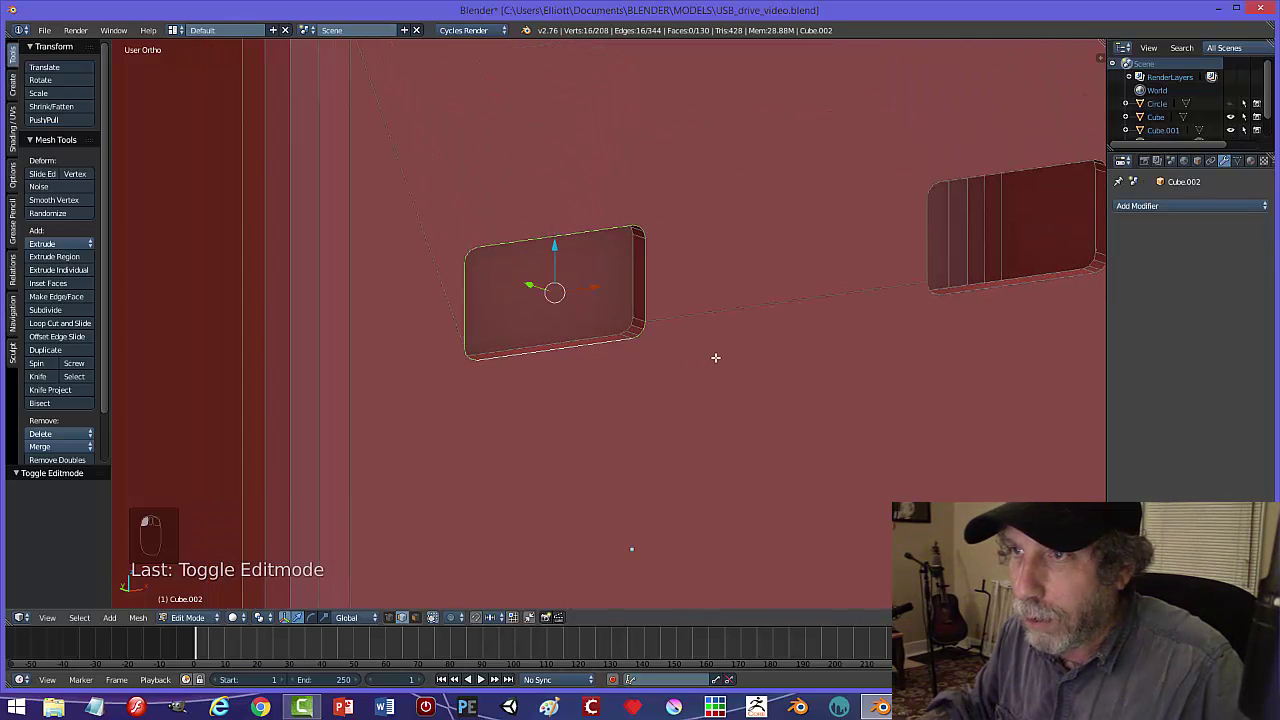
middle_drag(713, 327, 686, 322)
alt+shift+right_click(752, 153)
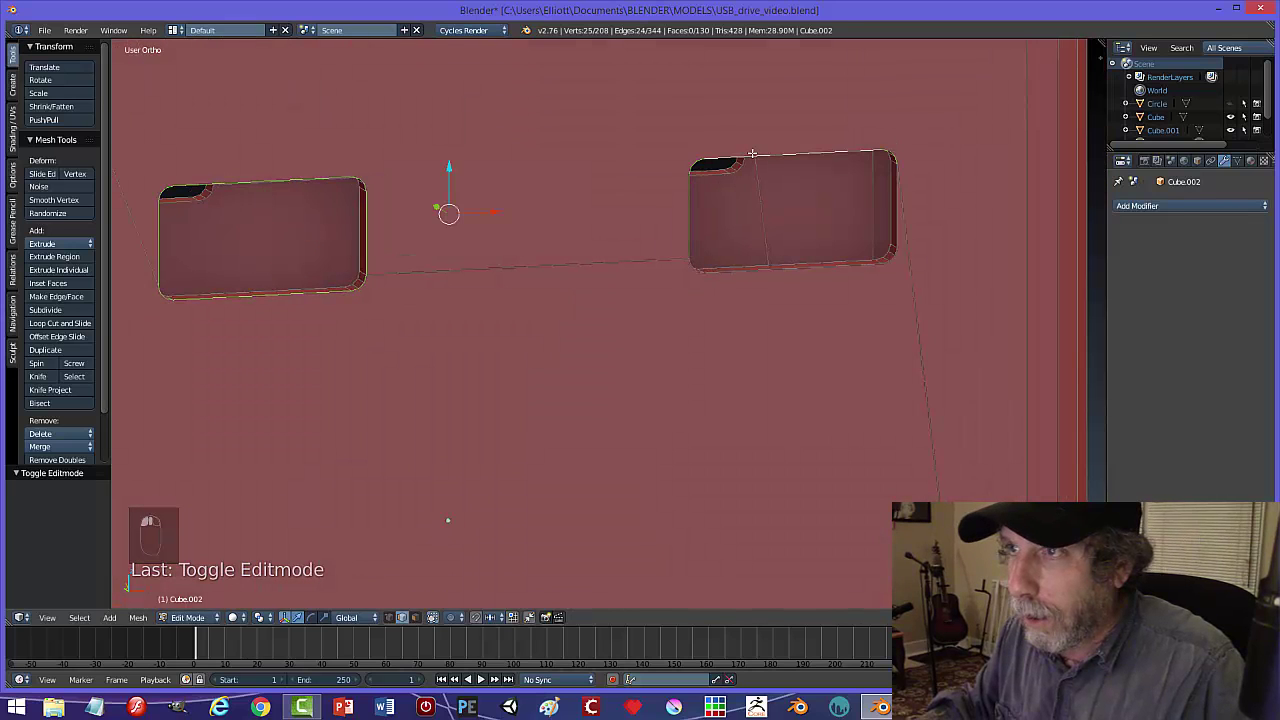
alt+shift+right_click(749, 273)
- Add the full rims of both rectangular openings on the shell's opposite face to the edge selection
middle_drag(914, 274, 667, 343)
scroll(625, 242, down, 3)
scroll(607, 262, up, 3)
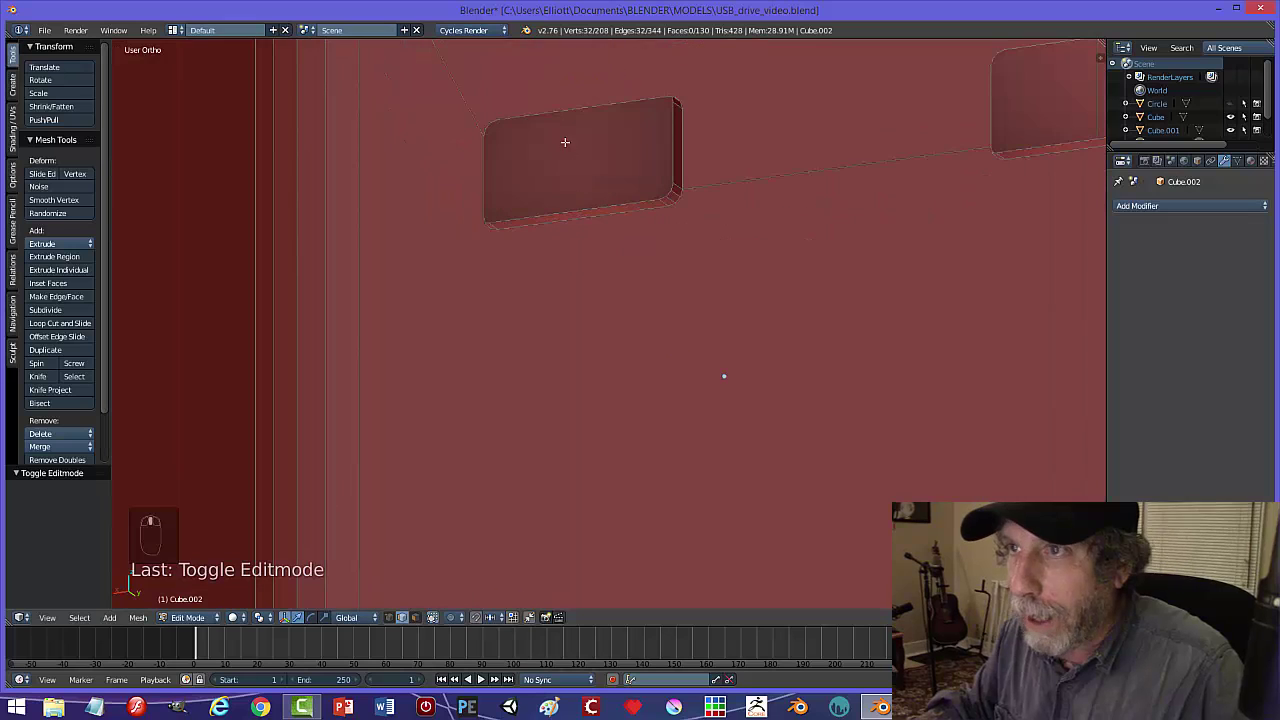
alt+shift+right_click(554, 111)
alt+shift+right_click(555, 220)
middle_drag(890, 232, 390, 158)
alt+shift+right_click(535, 150)
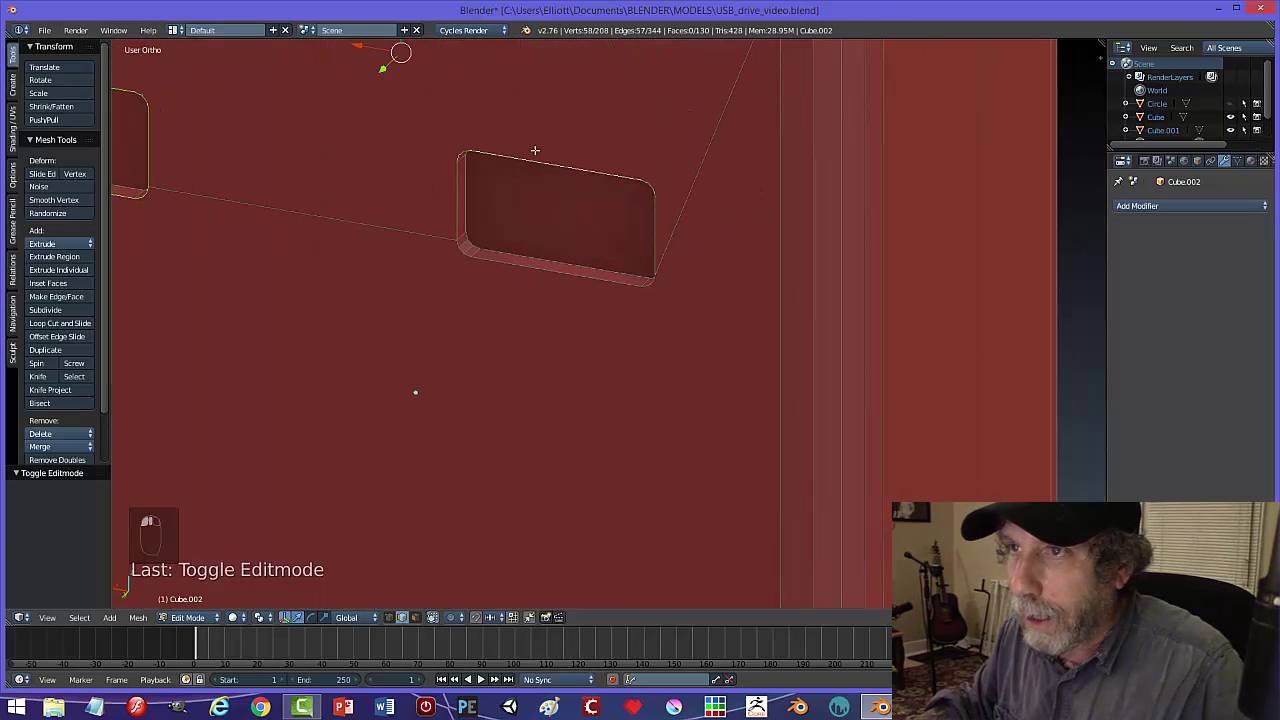
alt+shift+right_click(545, 263)
- Bevel the selected opening rims with 3 segments and an offset of about 0.01, and clear the selection
middle_drag(631, 341, 569, 319)
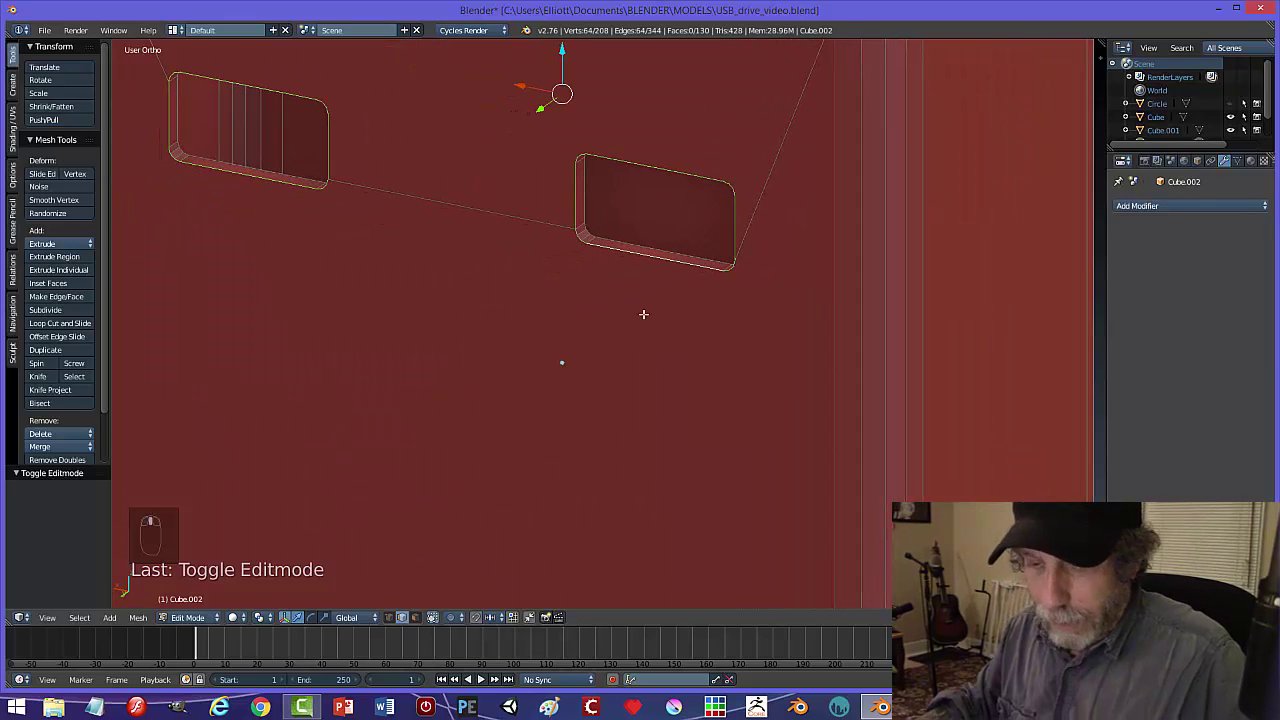
key(ctrl+b)
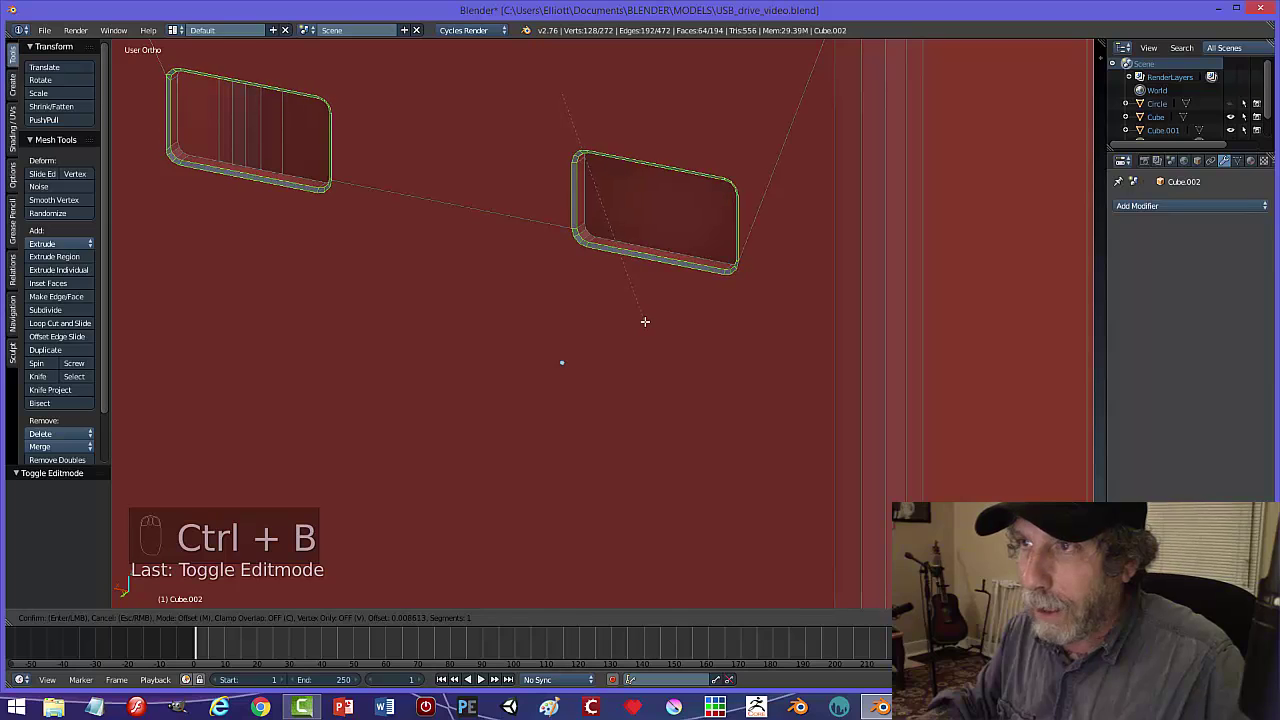
scroll(645, 325, up, 1)
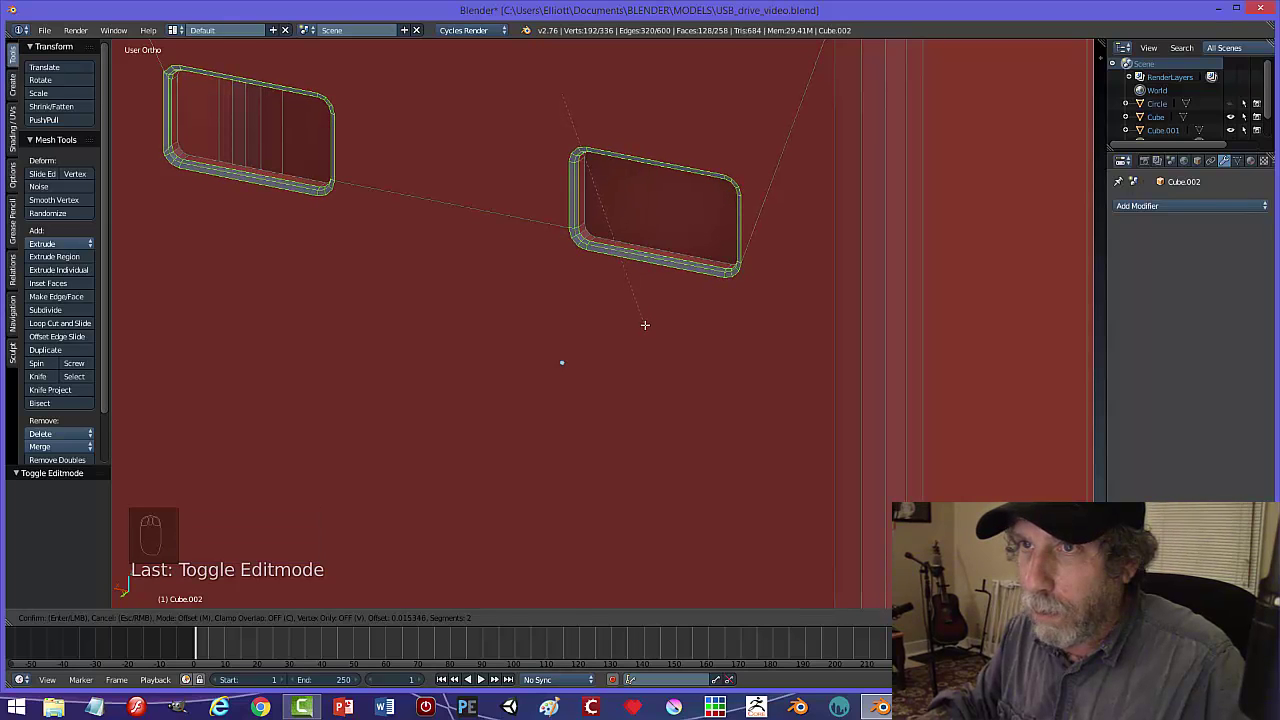
scroll(645, 325, up, 1)
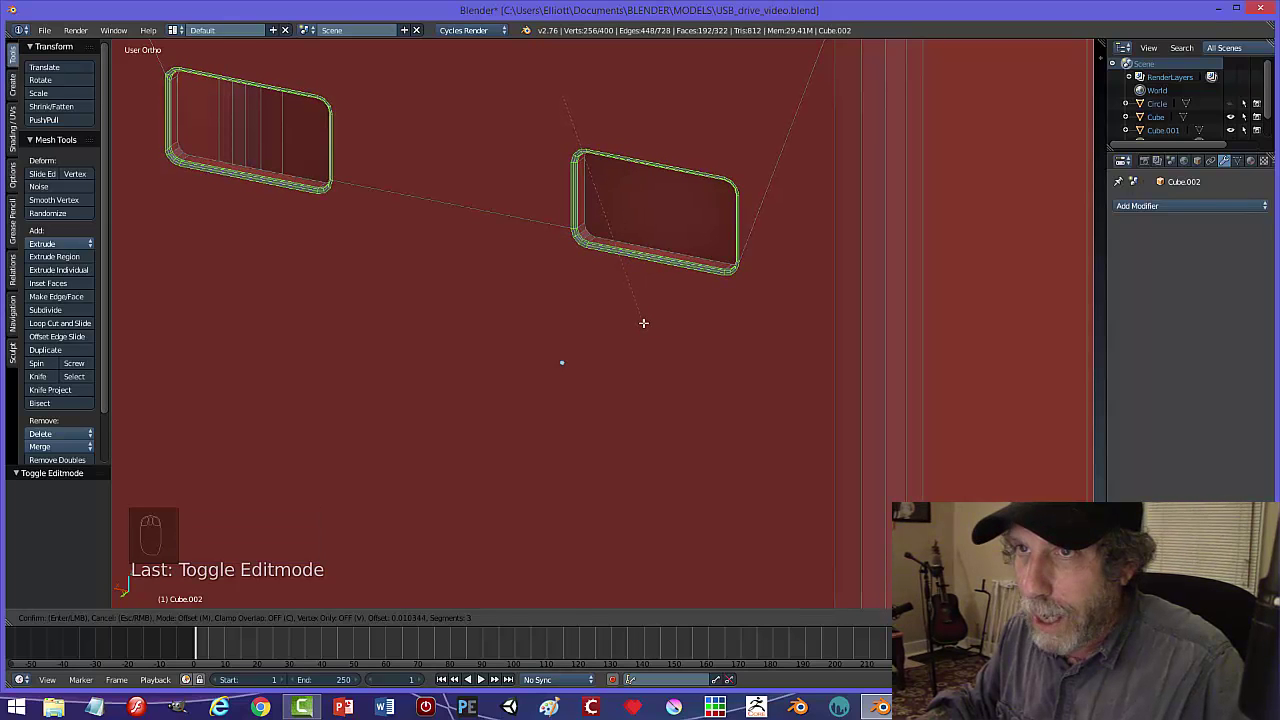
click(643, 323)
key(a)
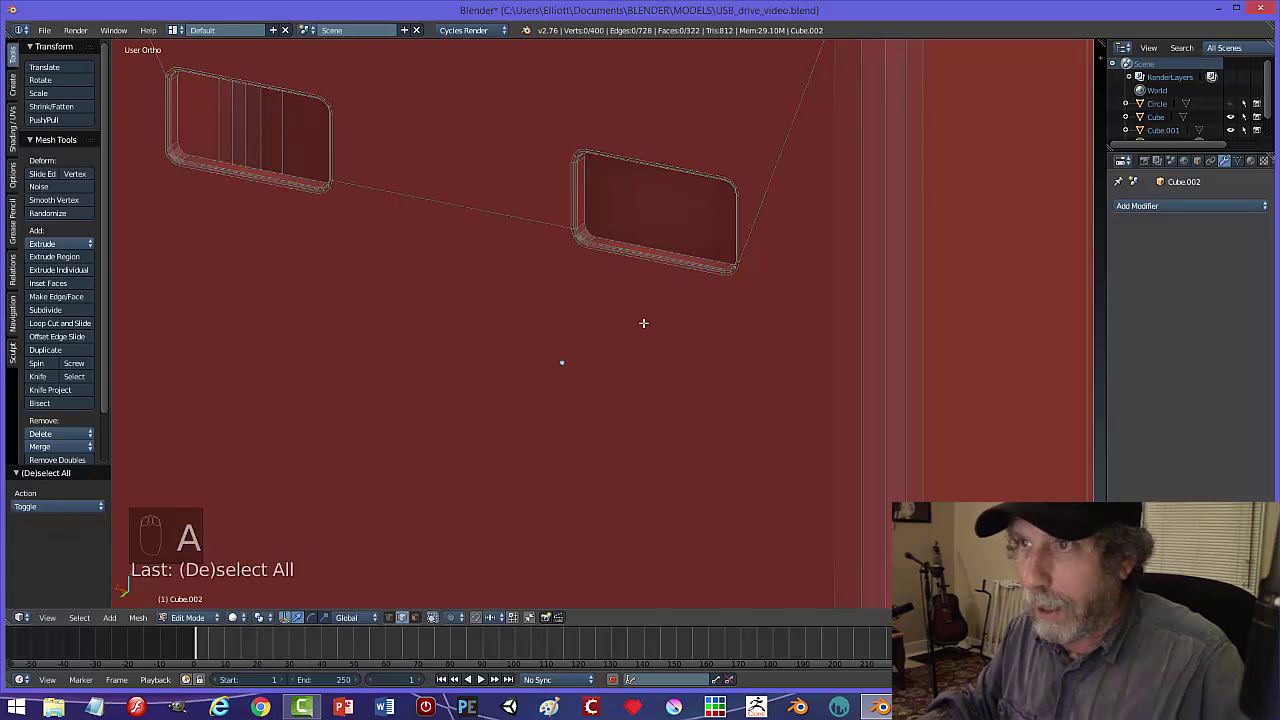
- Return to Object Mode and save over the existing USB_drive_video.blend file
key(Tab)
key(a)
scroll(730, 323, down, 2)
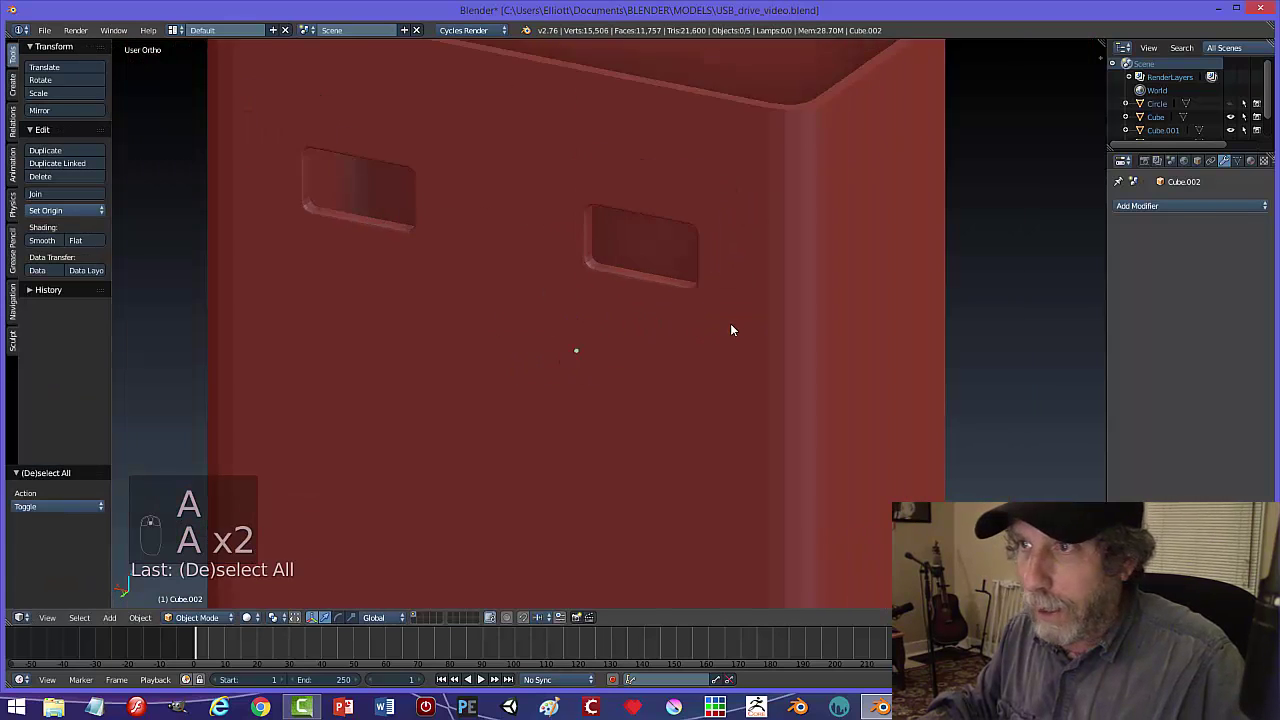
middle_drag(730, 323, 559, 293)
key(ctrl+s)
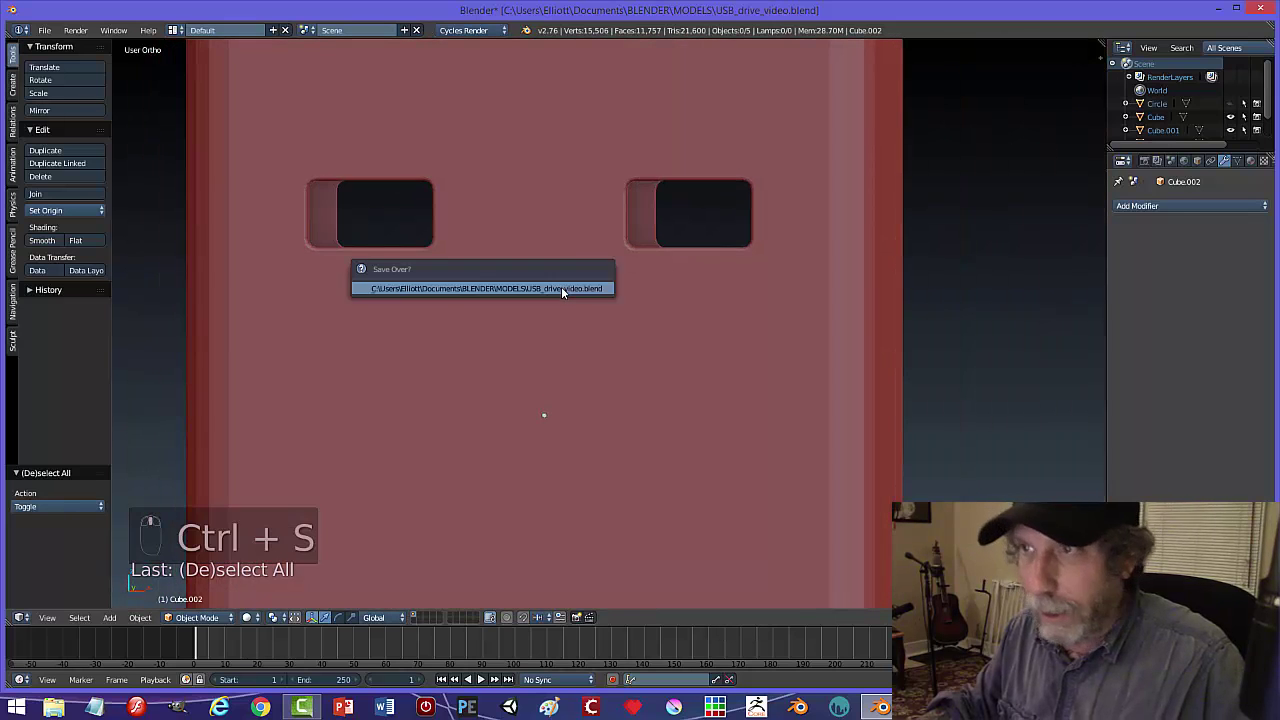
scroll(633, 321, down, 3)
- Unhide the hidden objects and move the two cutter blocks down about 0.36 along Z, below the openings
key(alt+h)
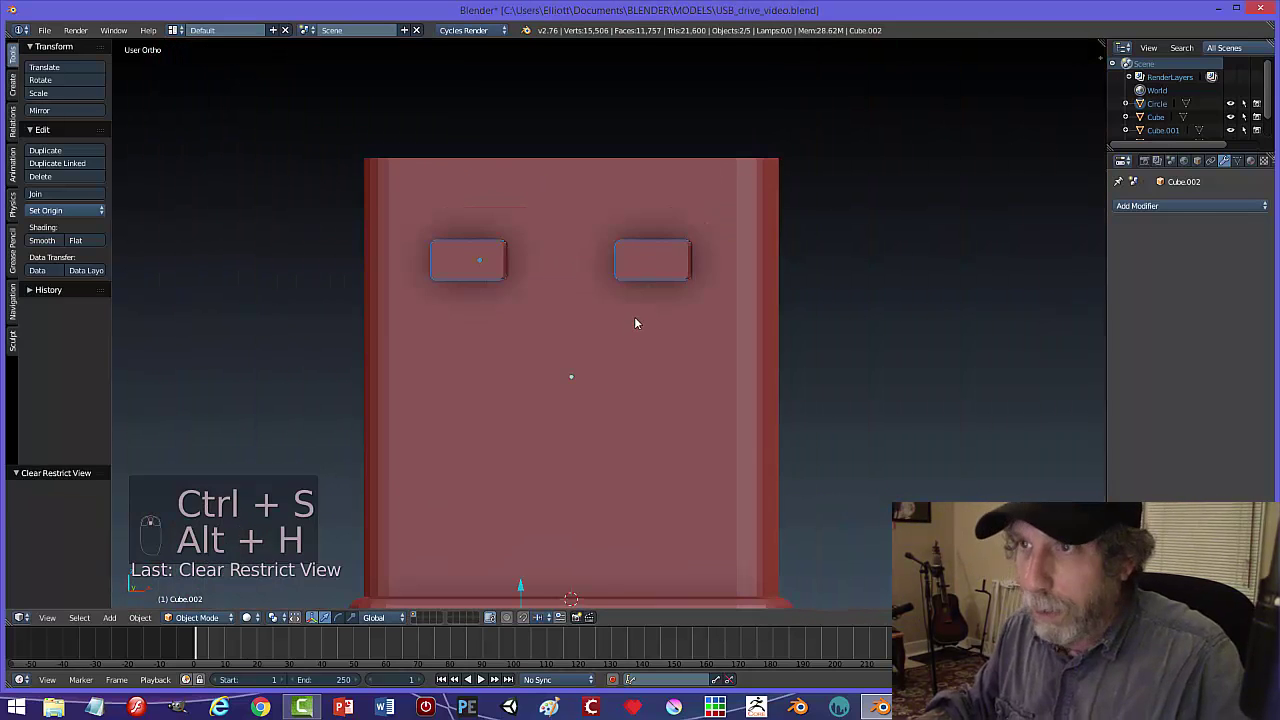
right_click(493, 275)
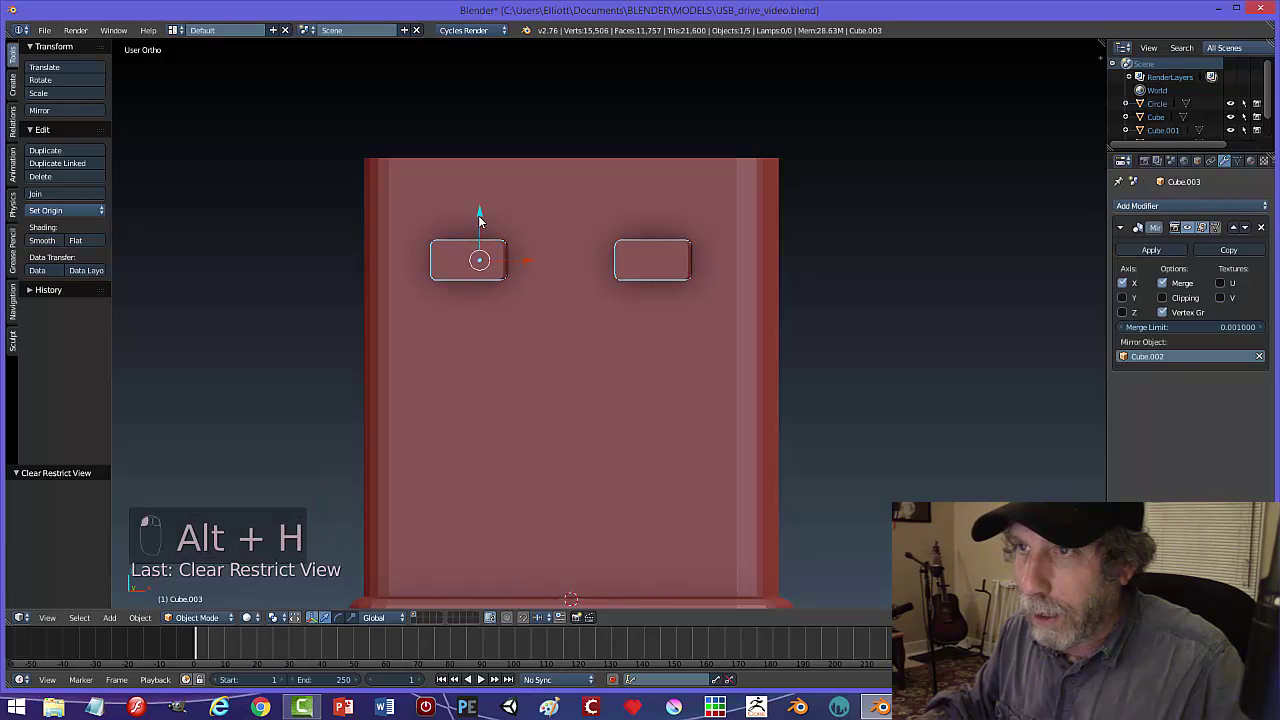
drag(480, 214, 484, 282)
- Try to set the mirrored blocks' origin to their geometry with the Mirror modifier still live
click(62, 210)
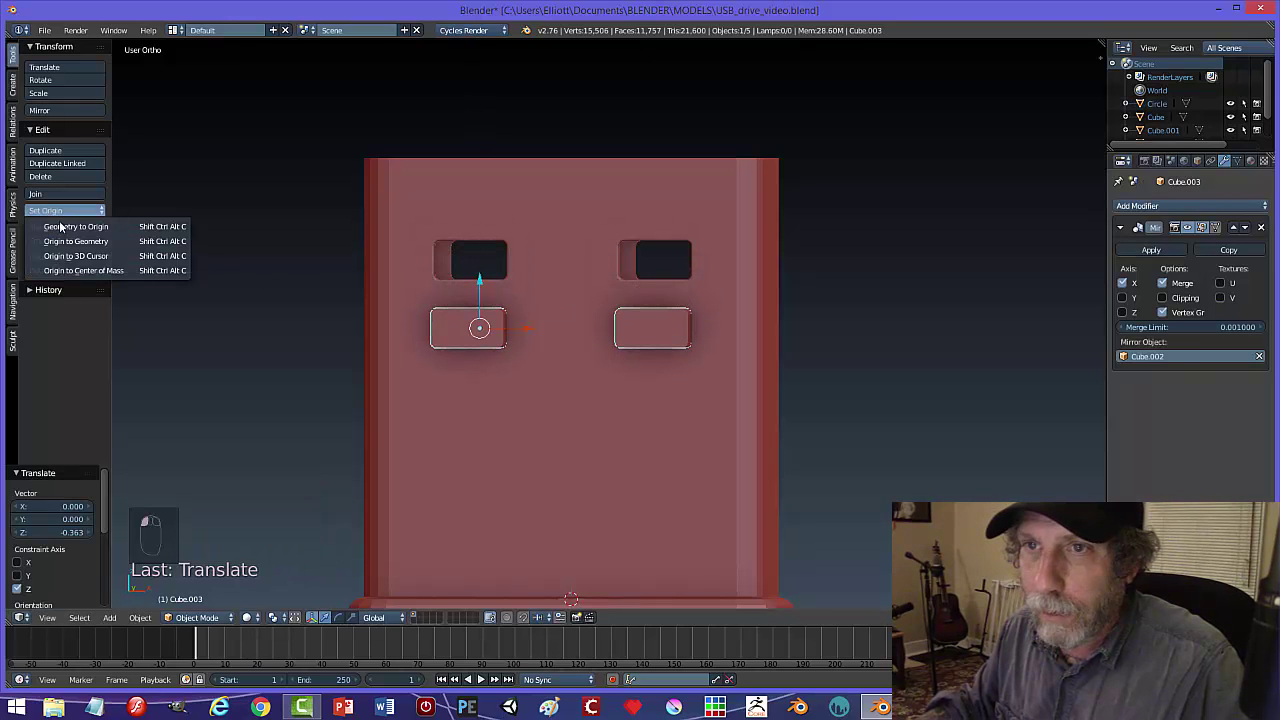
click(68, 241)
middle_drag(582, 331, 575, 341)
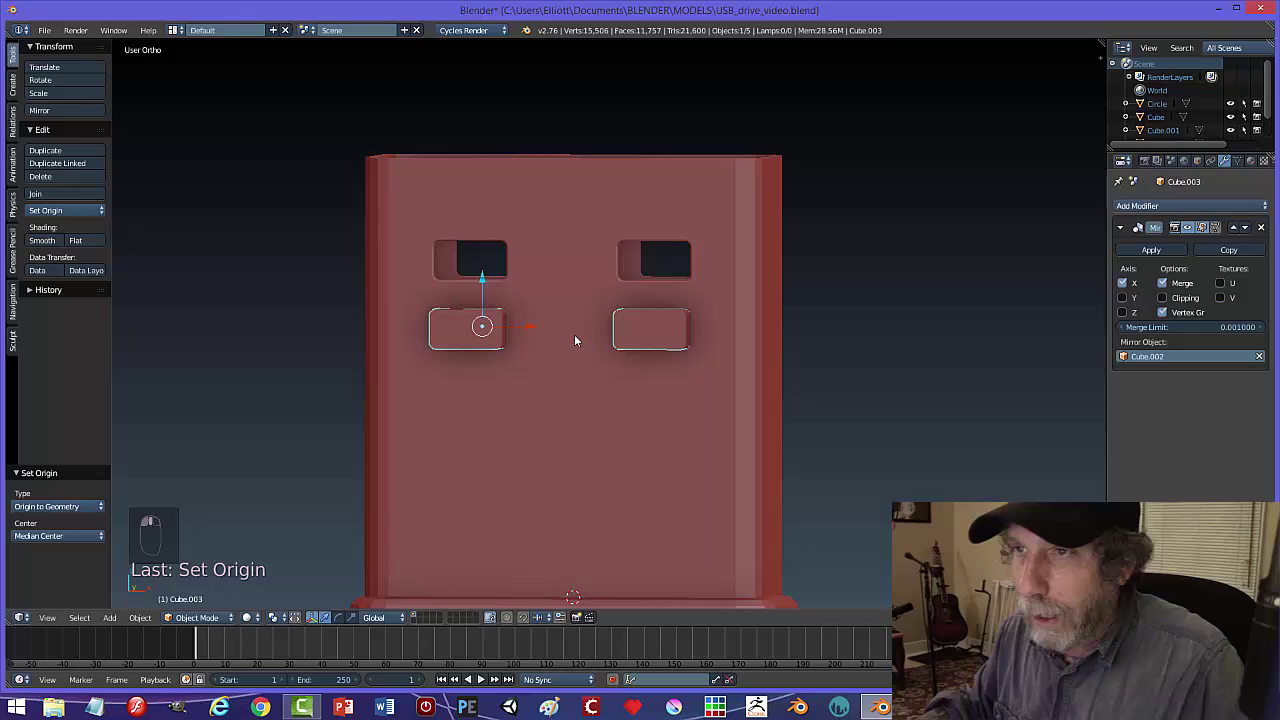
click(70, 210)
middle_drag(488, 292, 572, 355)
right_click(766, 349)
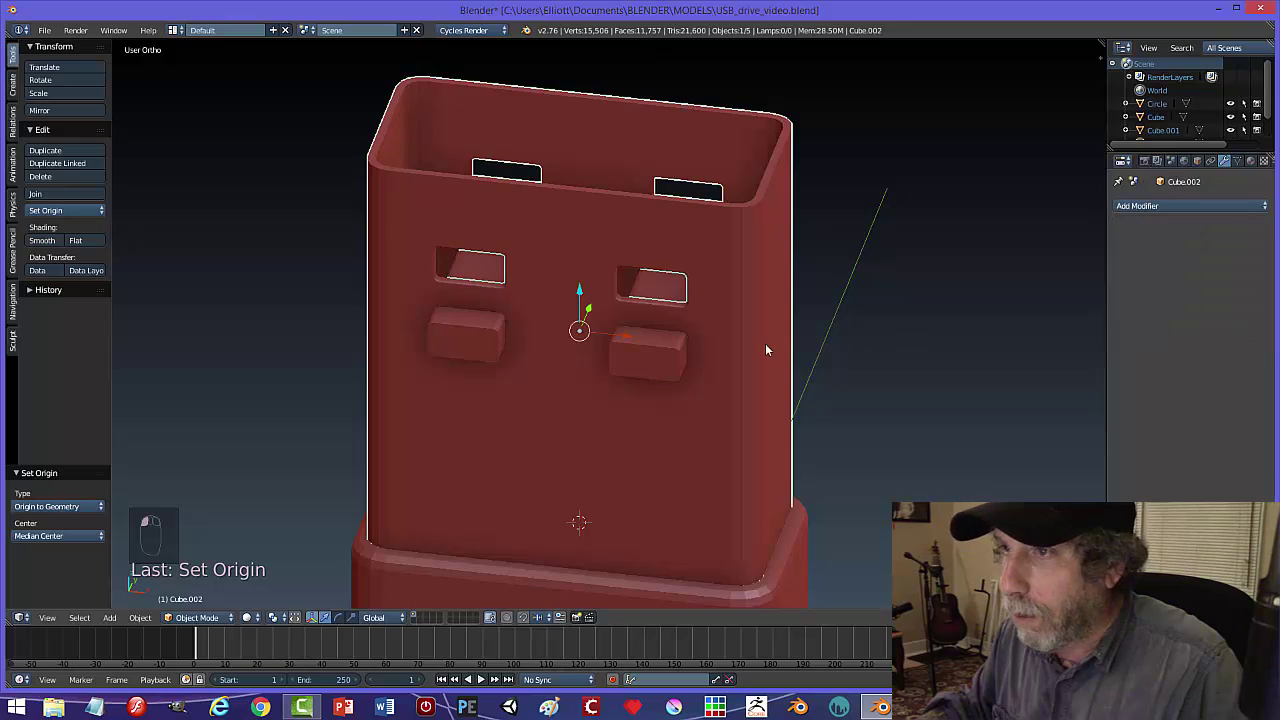
- Apply the blocks' Mirror modifier and set their origin to the geometry
right_click(481, 353)
click(1140, 252)
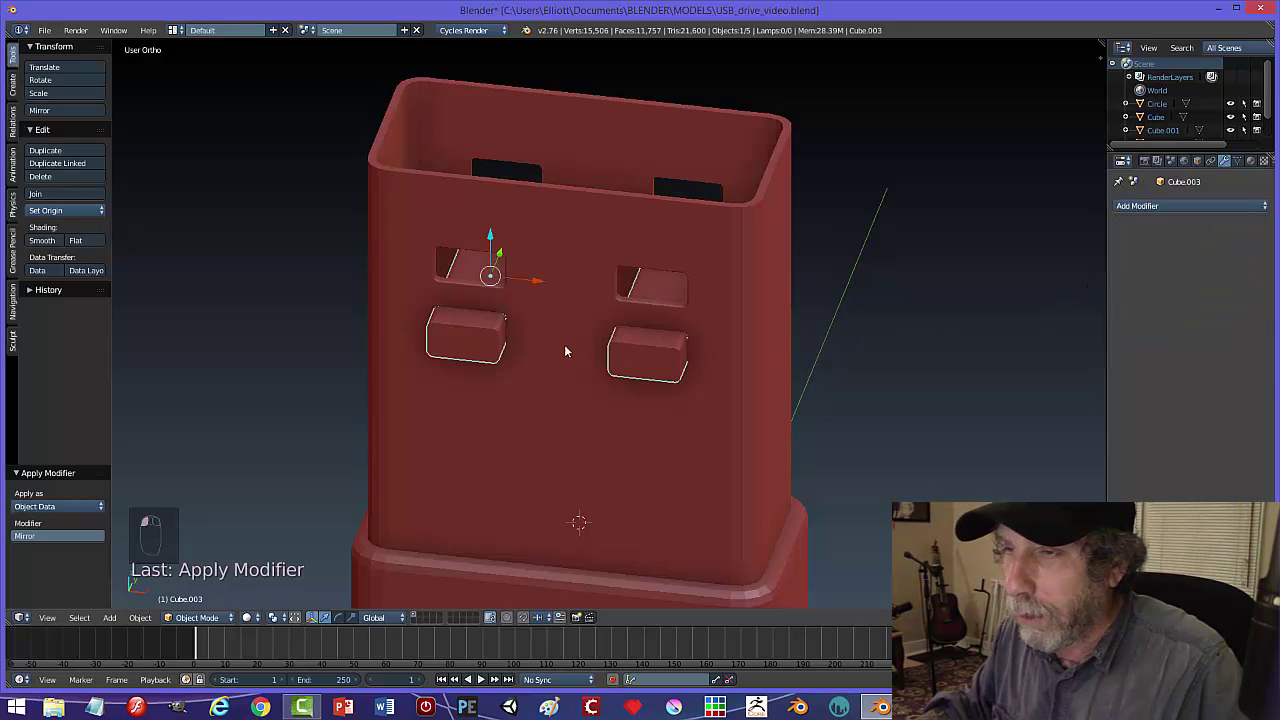
click(49, 212)
click(70, 242)
middle_drag(551, 289, 574, 239)
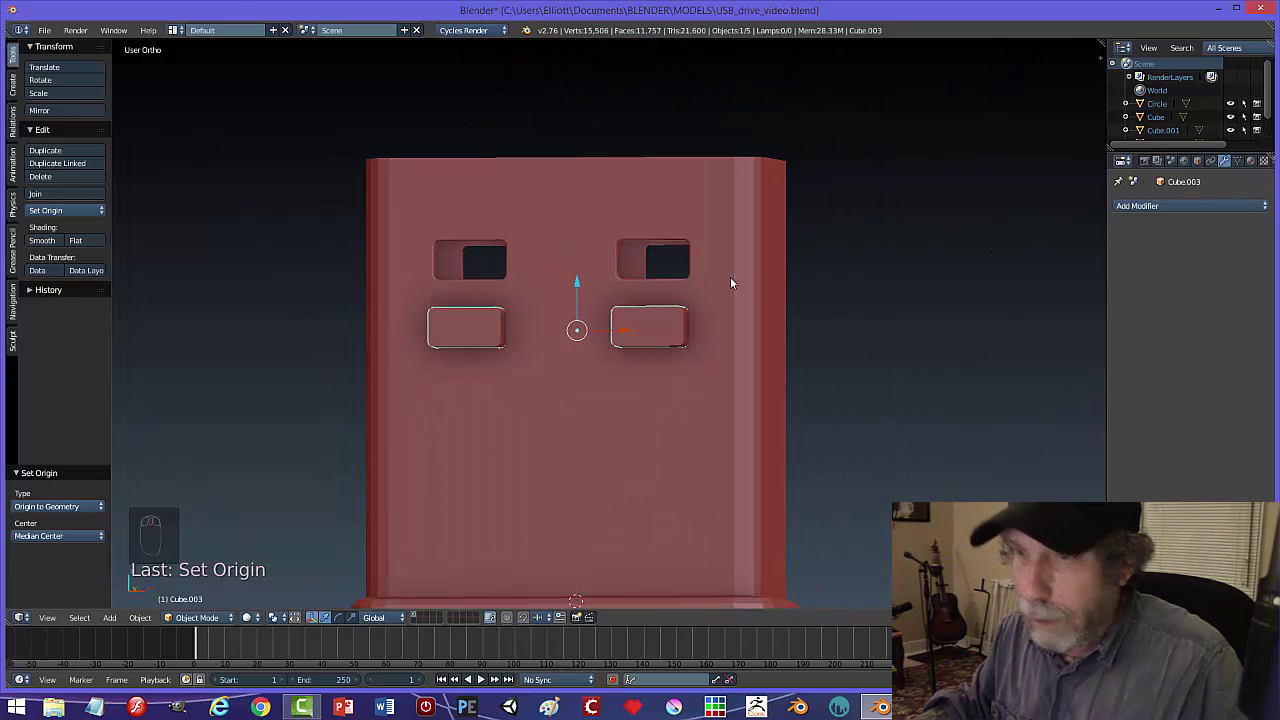
- In Edit Mode, scale all of both blocks' geometry to about 0.75 using Individual Origins as the pivot point
key(s)
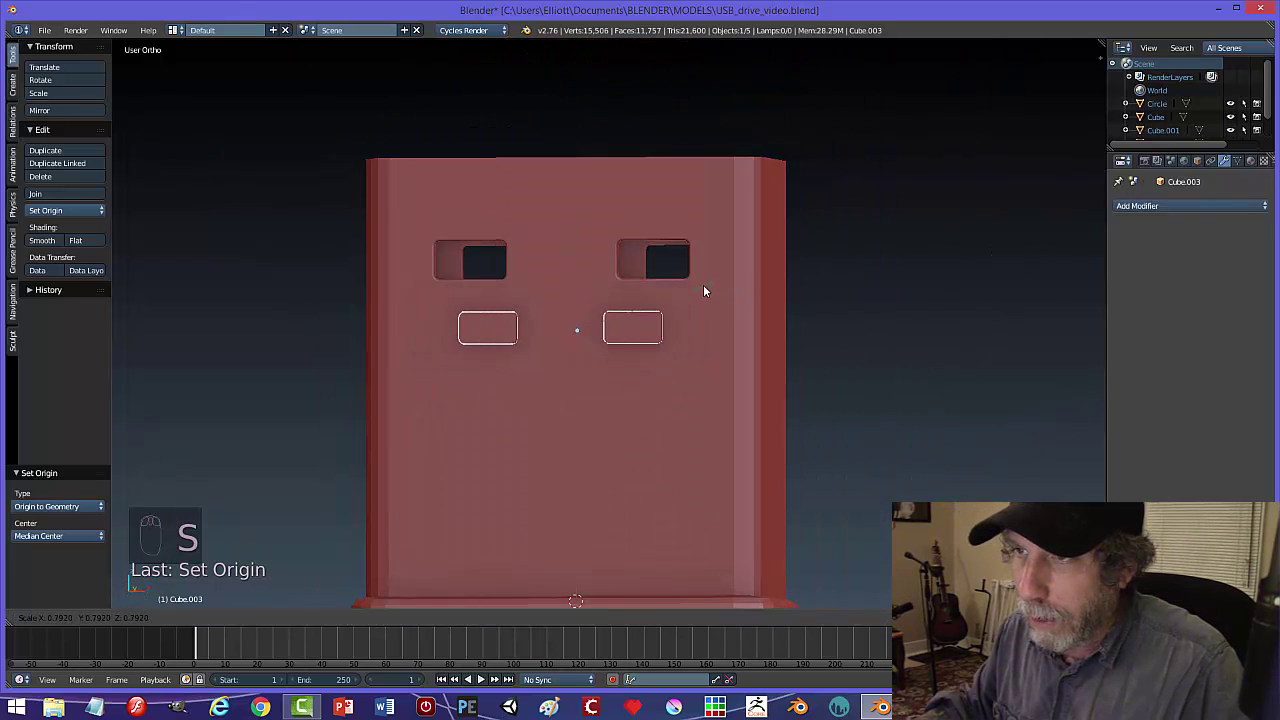
right_click(704, 286)
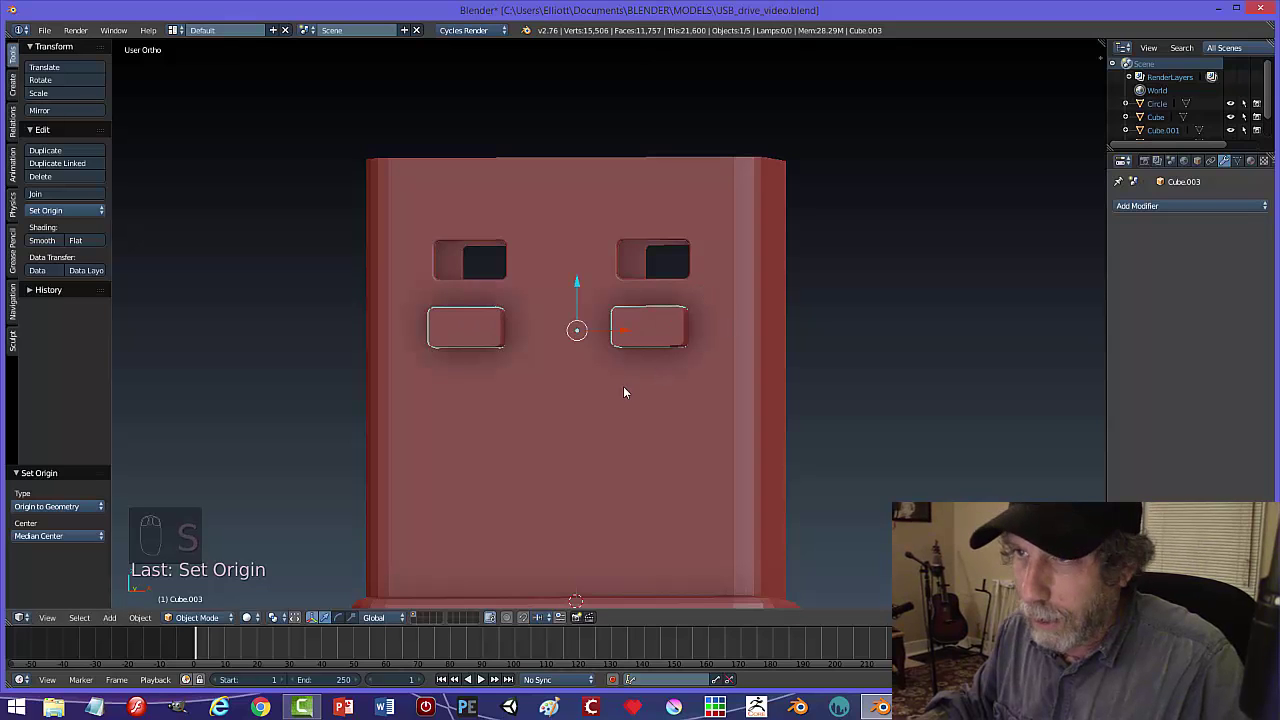
key(Tab)
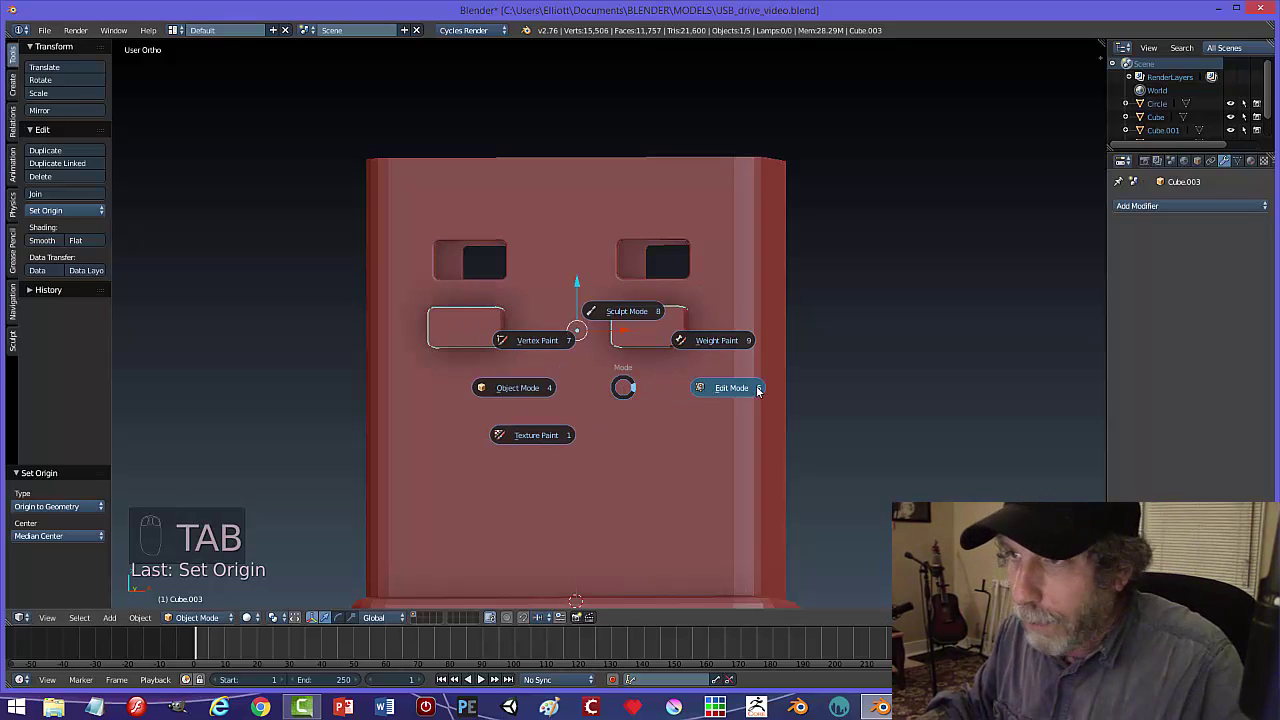
click(757, 389)
key(a)
key(a)
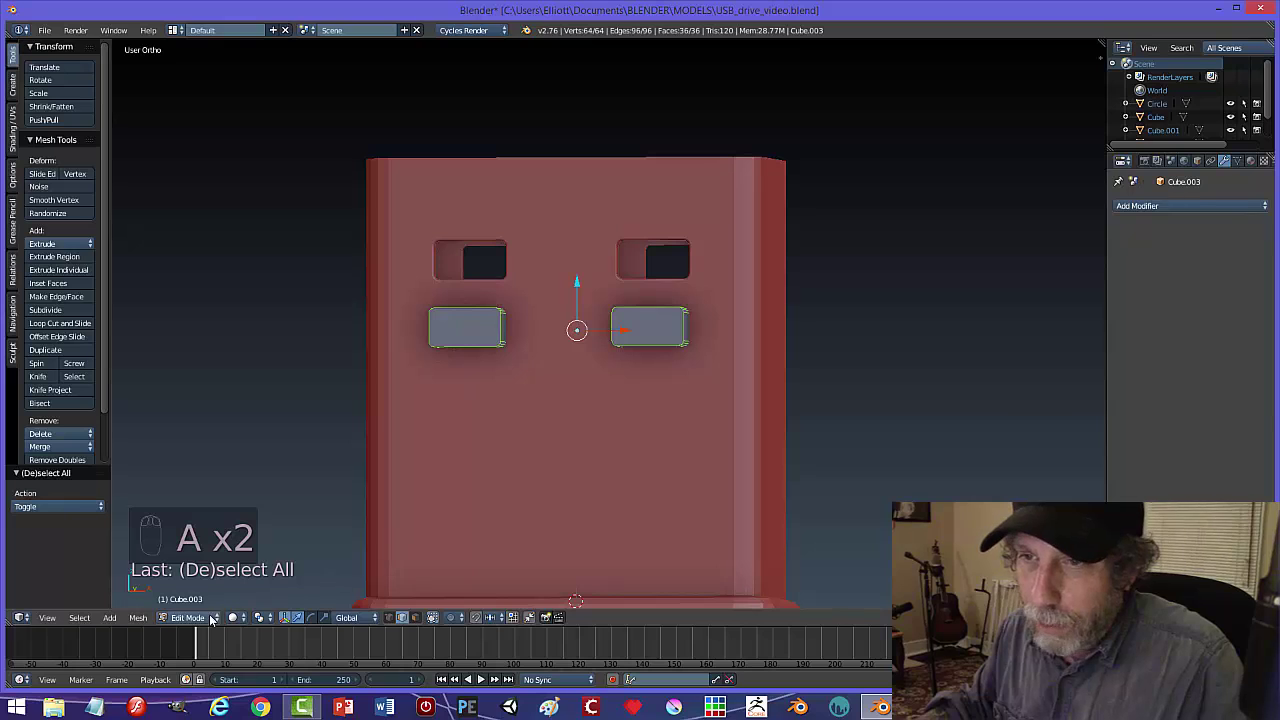
click(242, 618)
click(258, 618)
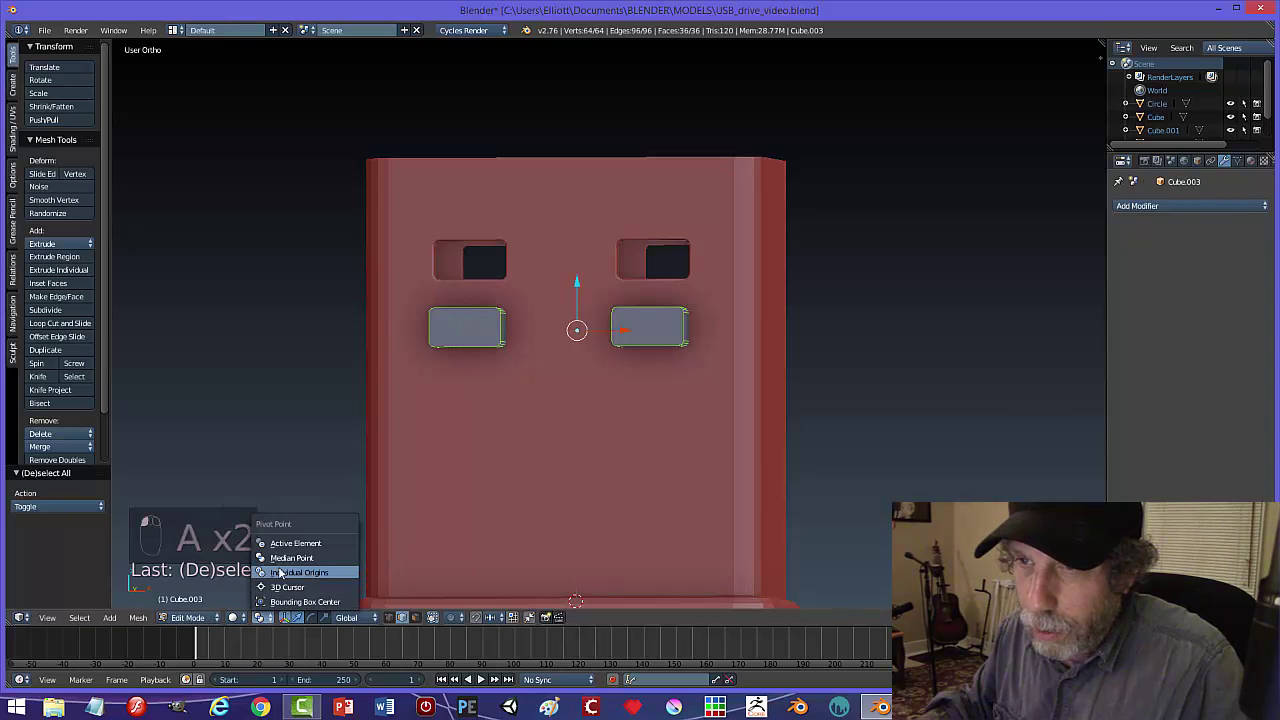
key(s)
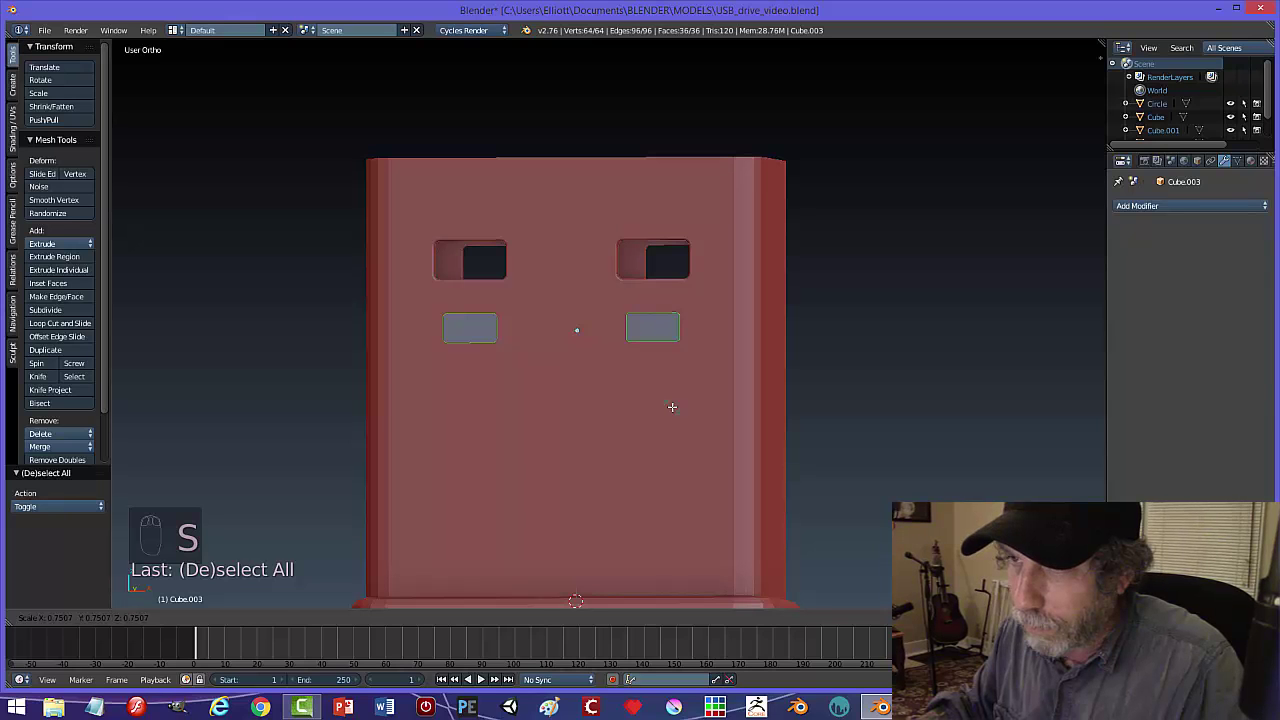
click(672, 407)
- Return to Object Mode and move the two blocks about -1.53 along Y, clear of the shell
middle_drag(726, 398, 654, 403)
key(Tab)
click(573, 407)
middle_drag(718, 371, 720, 314)
drag(720, 314, 450, 352)
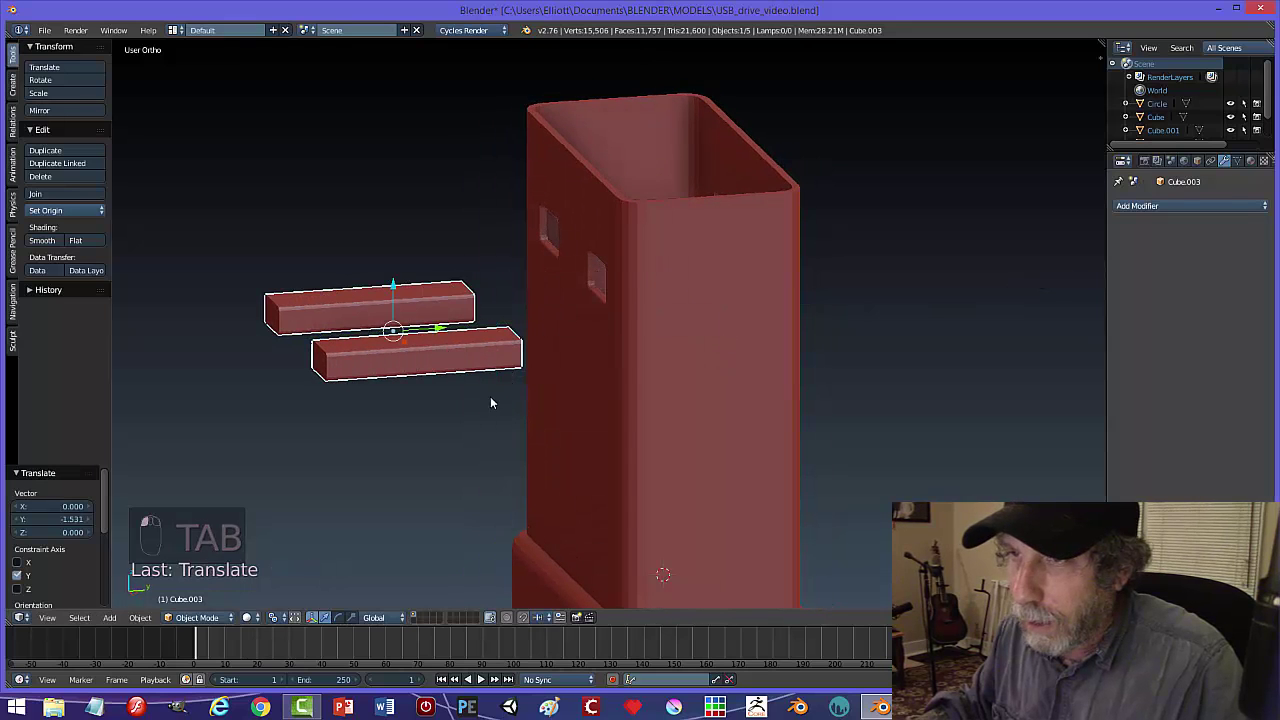
- Delete the rounded Circle object protruding from the front of the drive body
scroll(532, 415, down, 3)
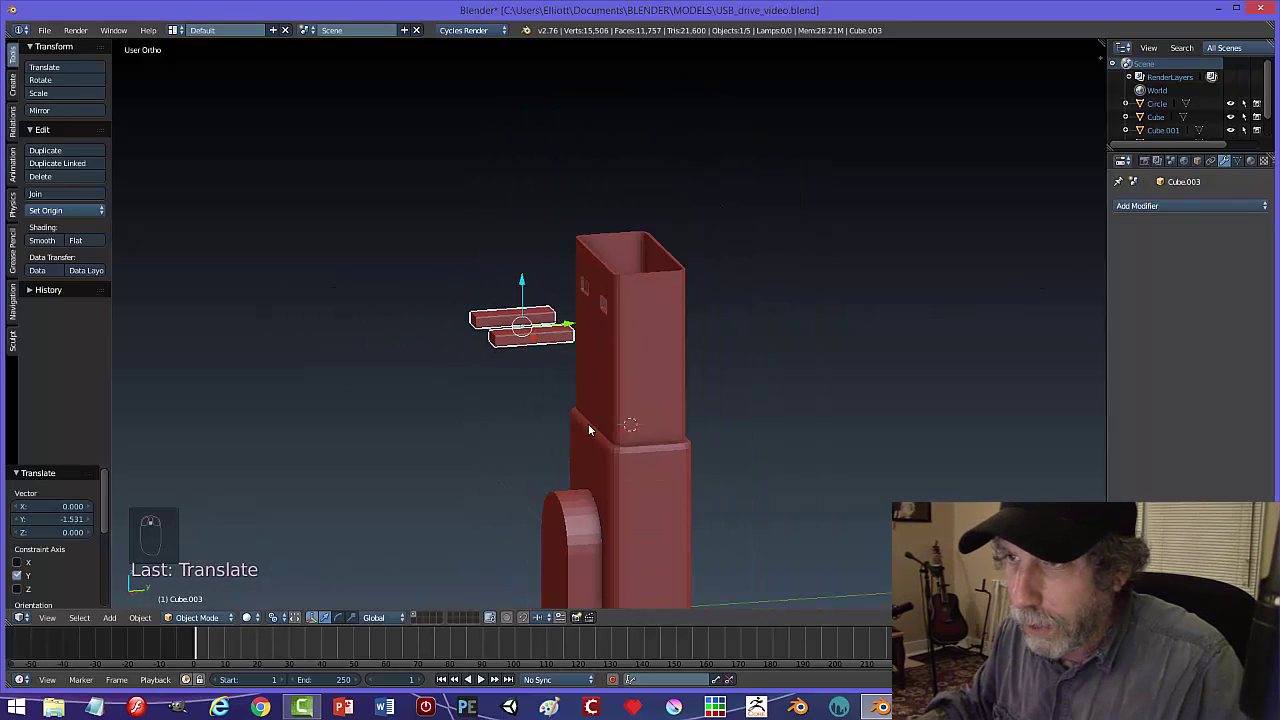
right_click(548, 540)
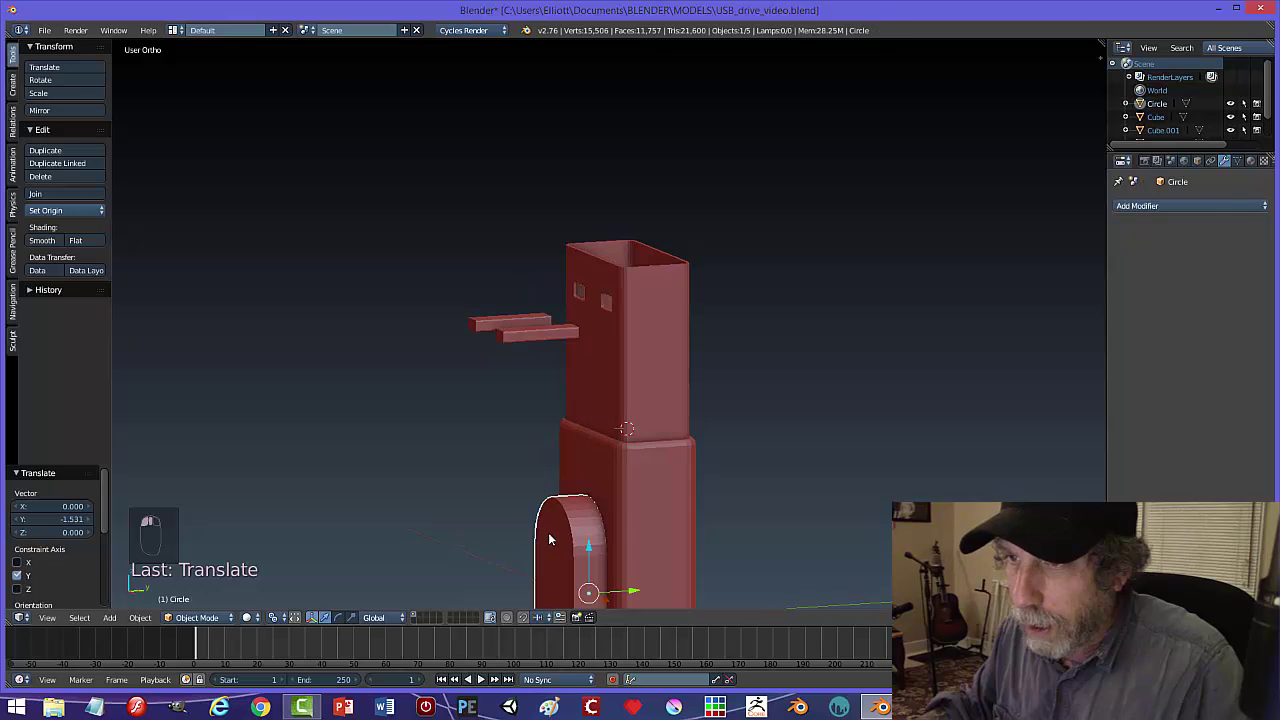
key(x)
click(600, 530)
- Scale the two blocks along Y to about 0.07 so they become thin plates
right_click(525, 337)
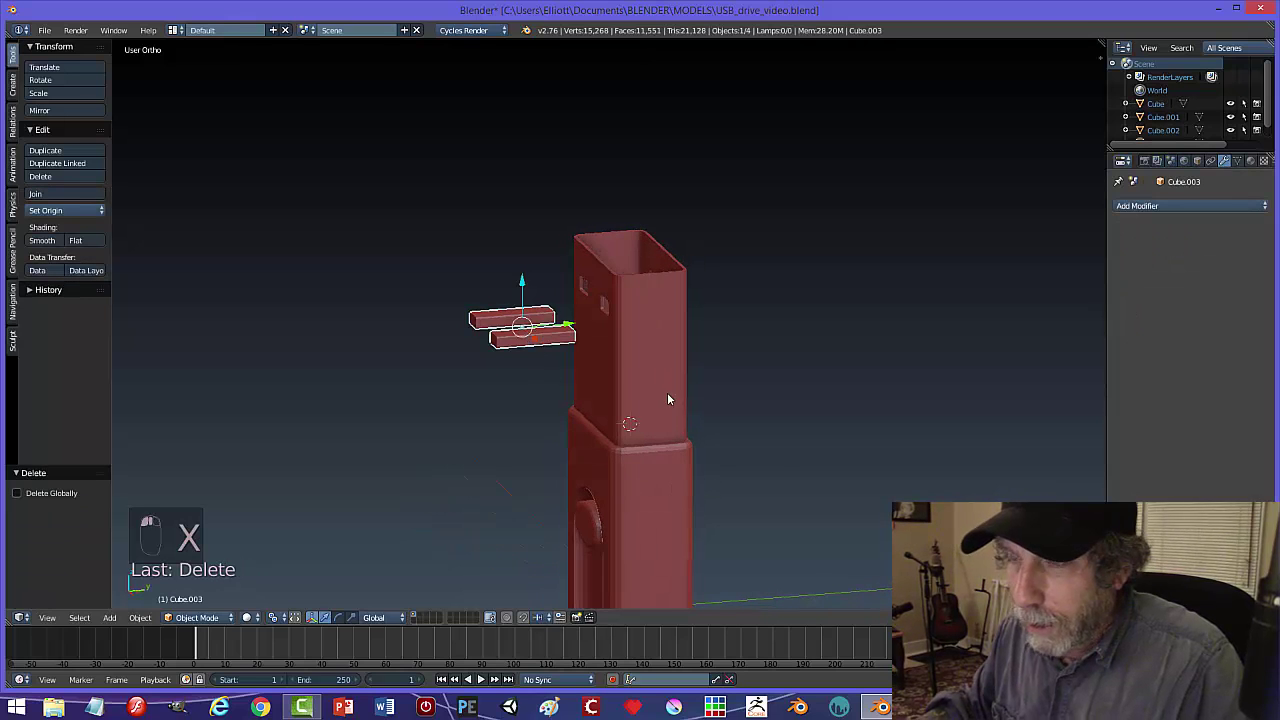
scroll(667, 392, up, 2)
key(s)
key(y)
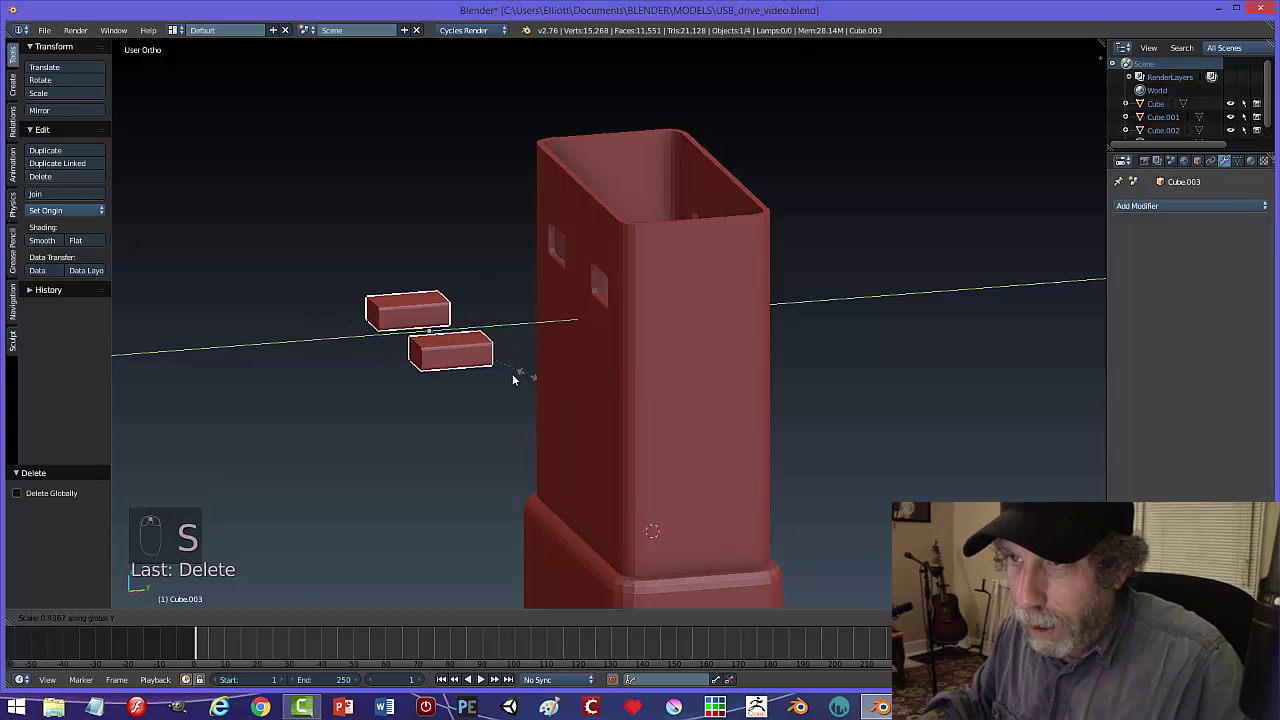
click(447, 347)
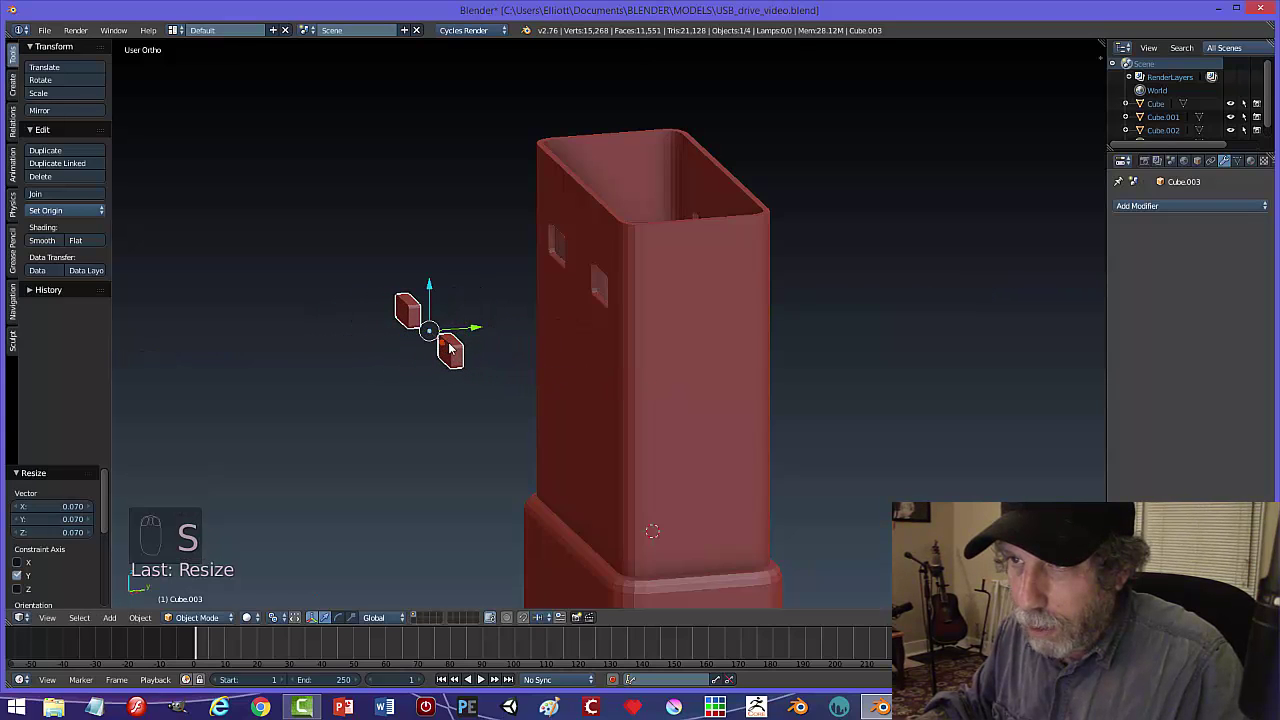
- Move the two blocks 0.961 along Y against the shell's wall and scale all their geometry to 0.813 in Edit Mode
drag(470, 331, 610, 324)
middle_drag(610, 324, 716, 360)
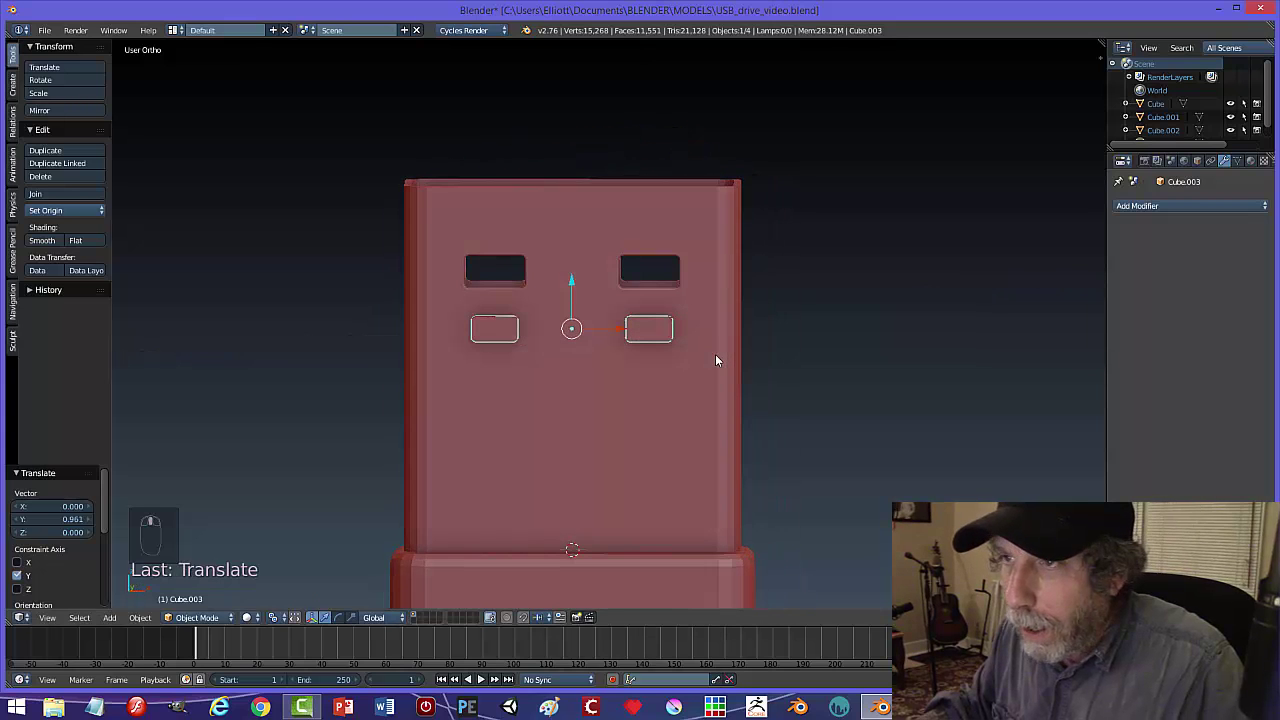
key(Tab)
key(a)
key(a)
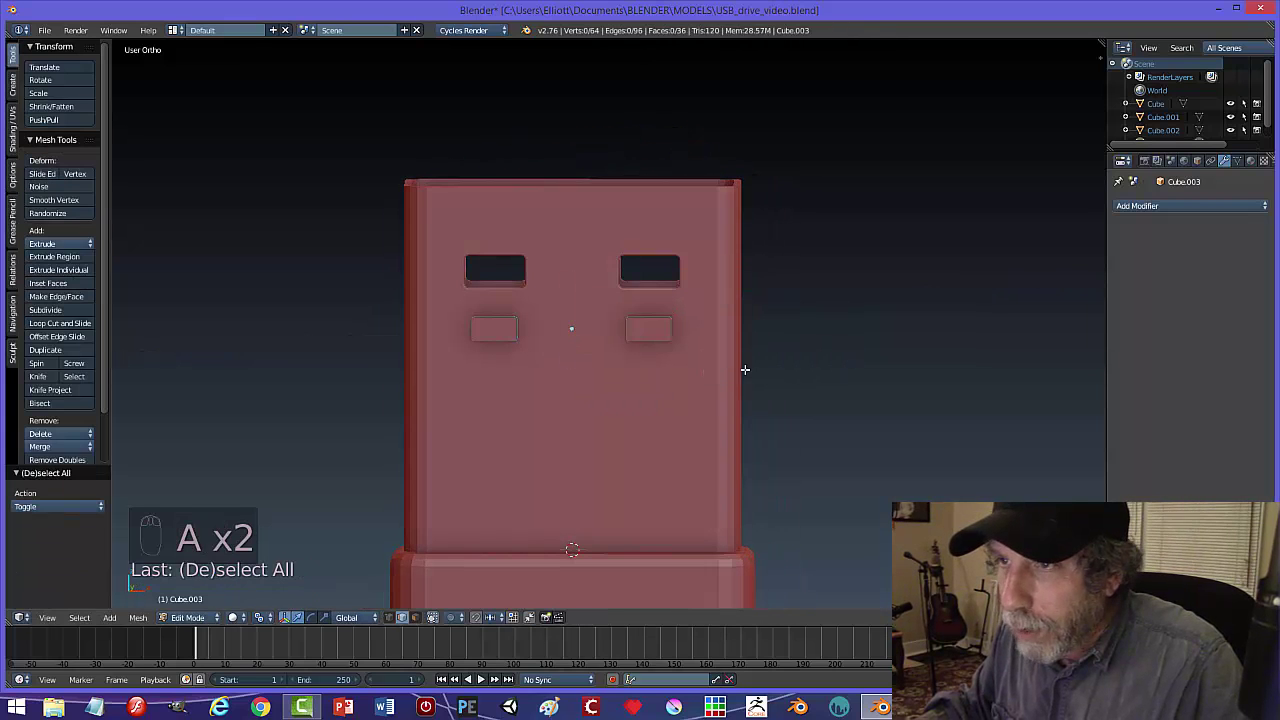
key(a)
key(s)
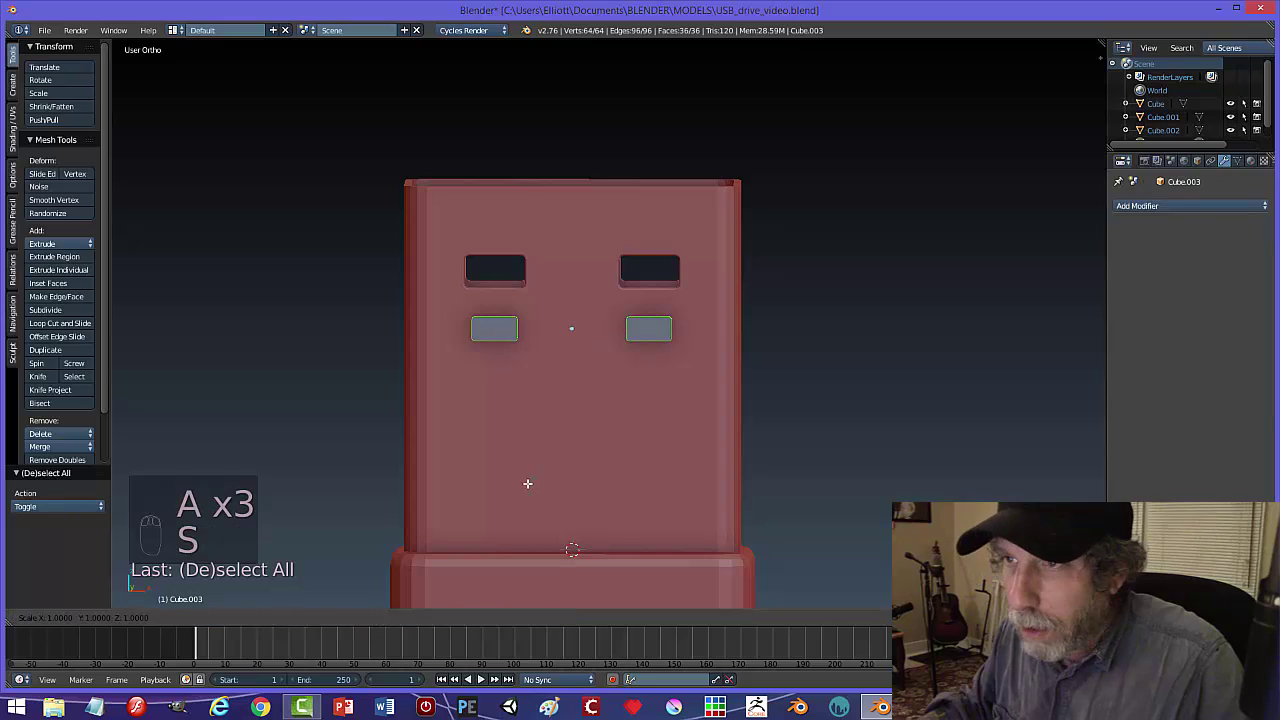
click(503, 437)
- Scale the blocks' geometry along Z to about 0.79 and return to Object Mode
key(s)
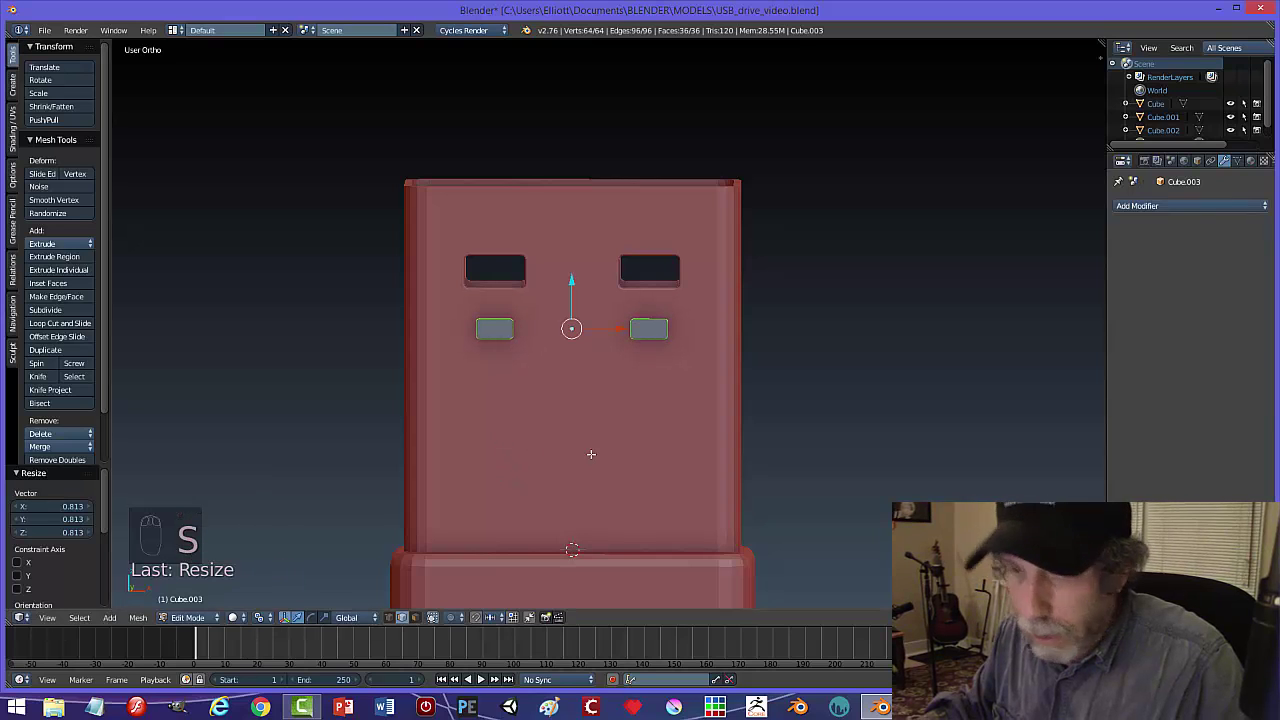
key(s)
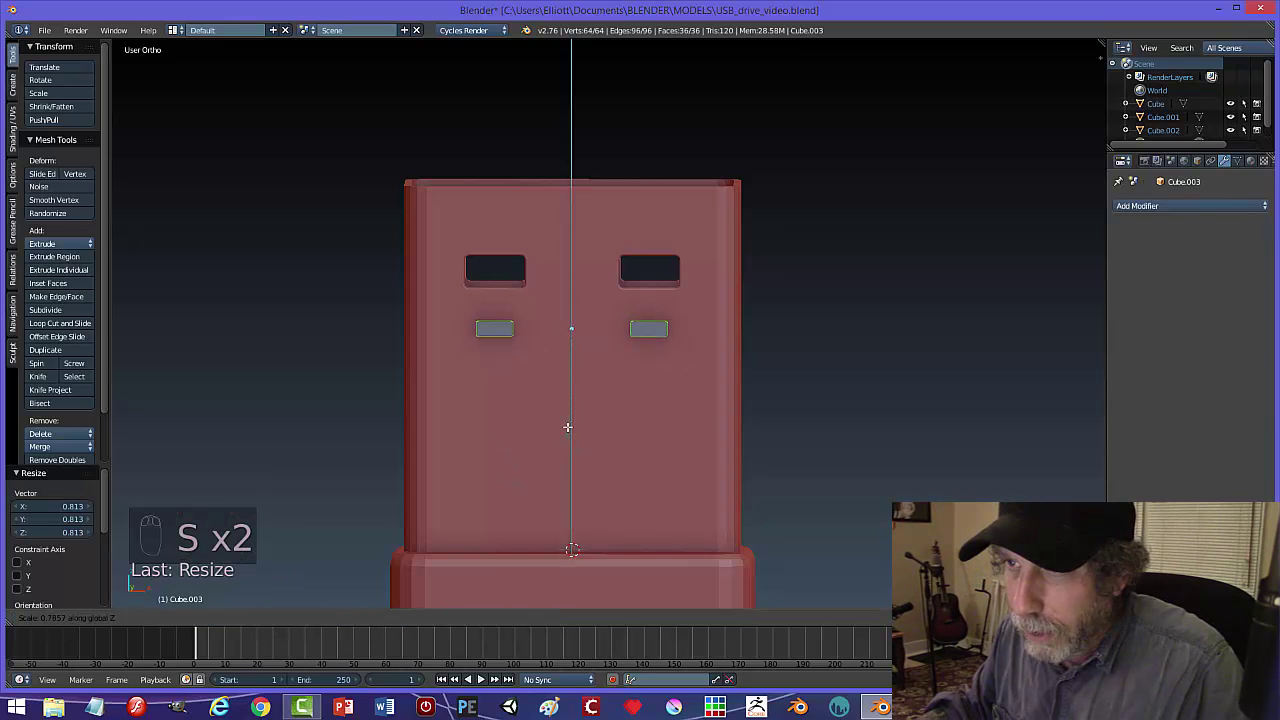
click(668, 408)
middle_drag(668, 408, 596, 418)
key(Tab)
click(476, 463)
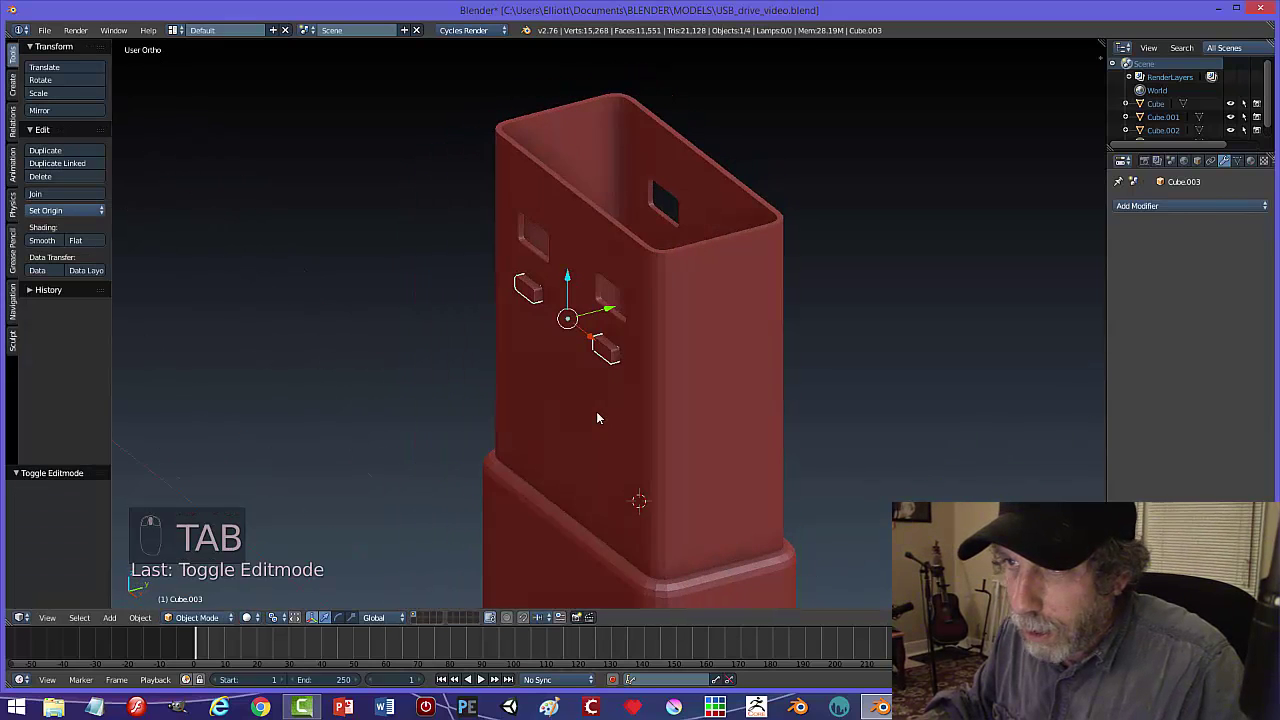
- Move the two blocks 0.014 along Y and 0.036 up along Z, just below the shell's openings
drag(609, 310, 617, 321)
middle_drag(617, 321, 660, 373)
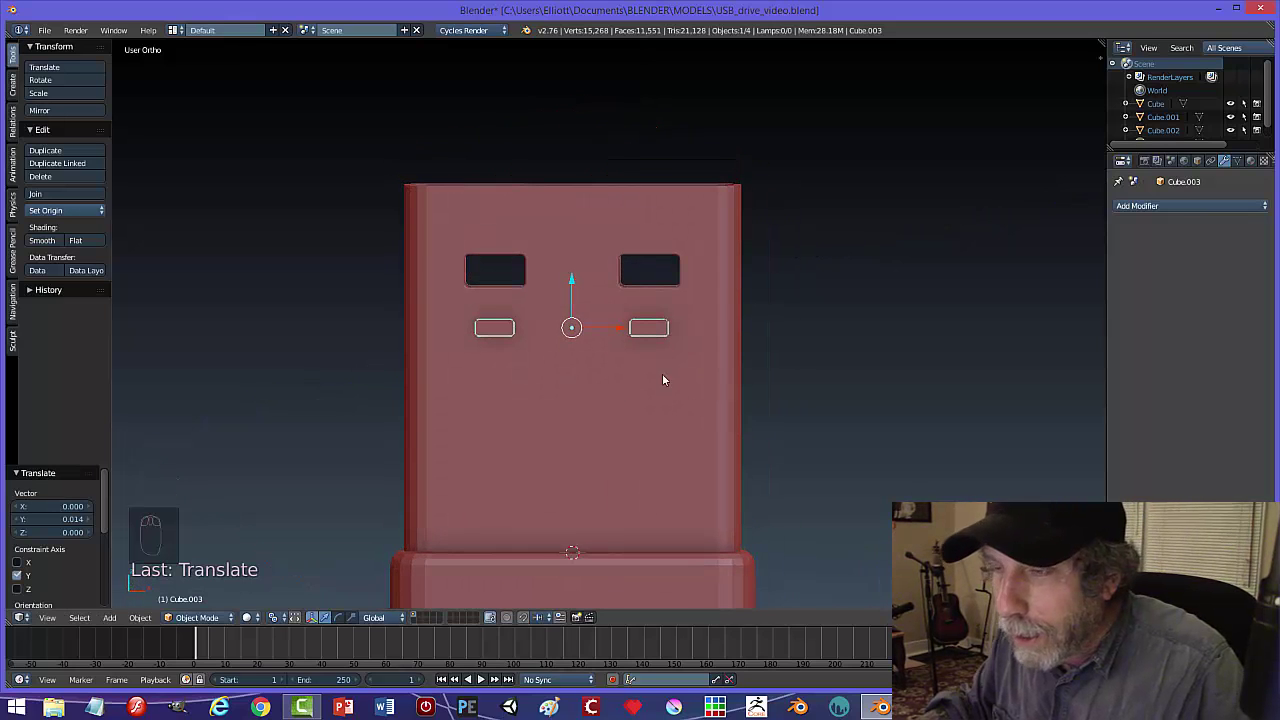
scroll(616, 401, up, 1)
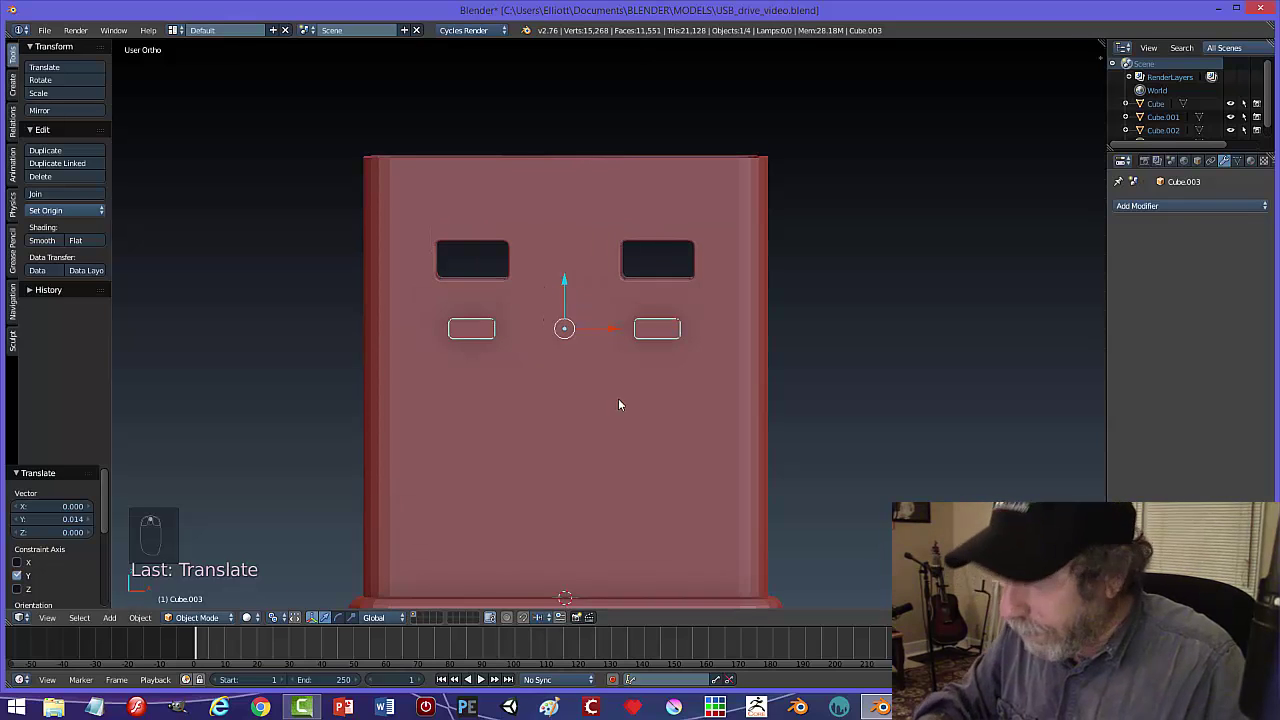
key(KP_1)
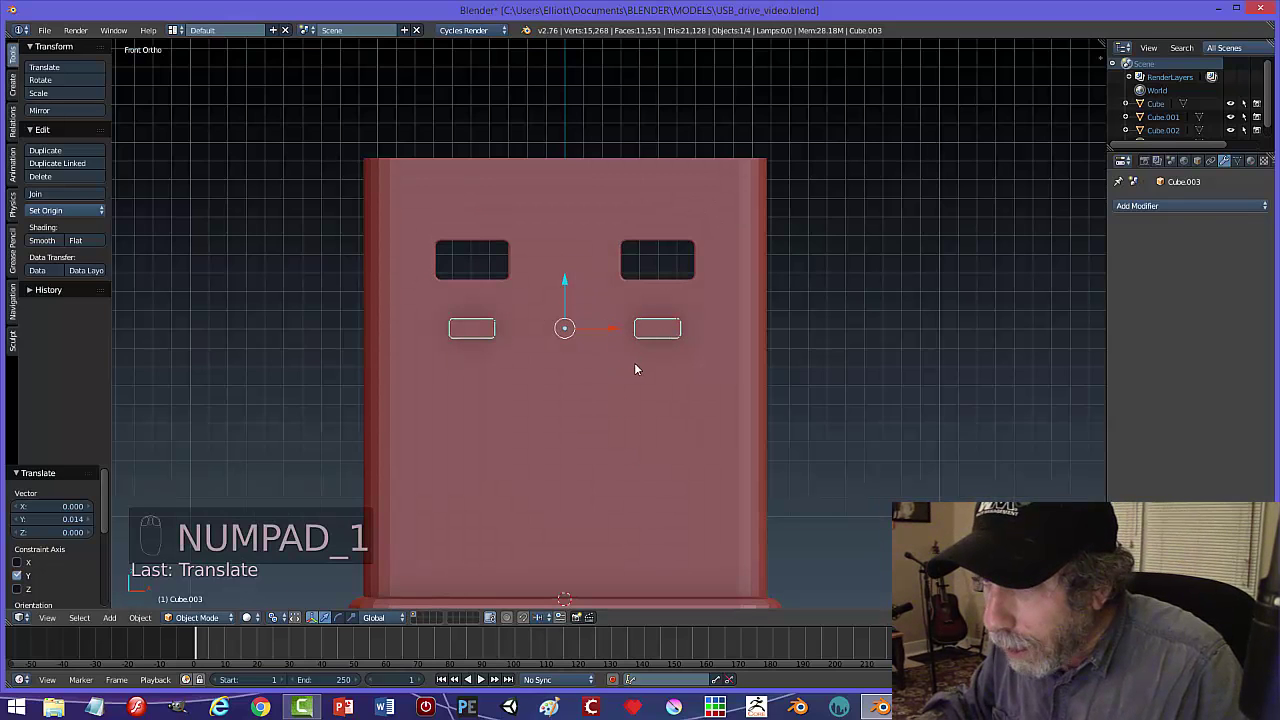
drag(566, 279, 565, 270)
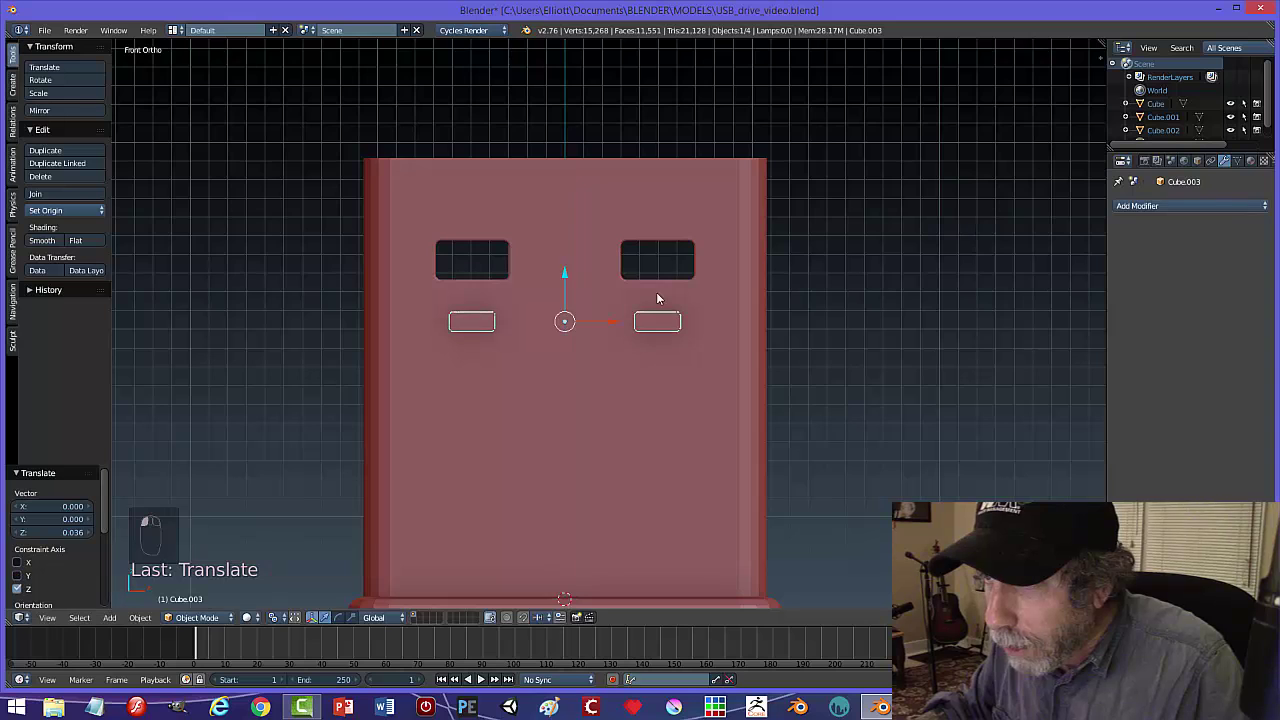
- Cut the two blocks' shapes into the shell with an applied Boolean modifier set to Difference, using Cube.003 as the object
middle_drag(656, 292, 692, 367)
right_click(691, 367)
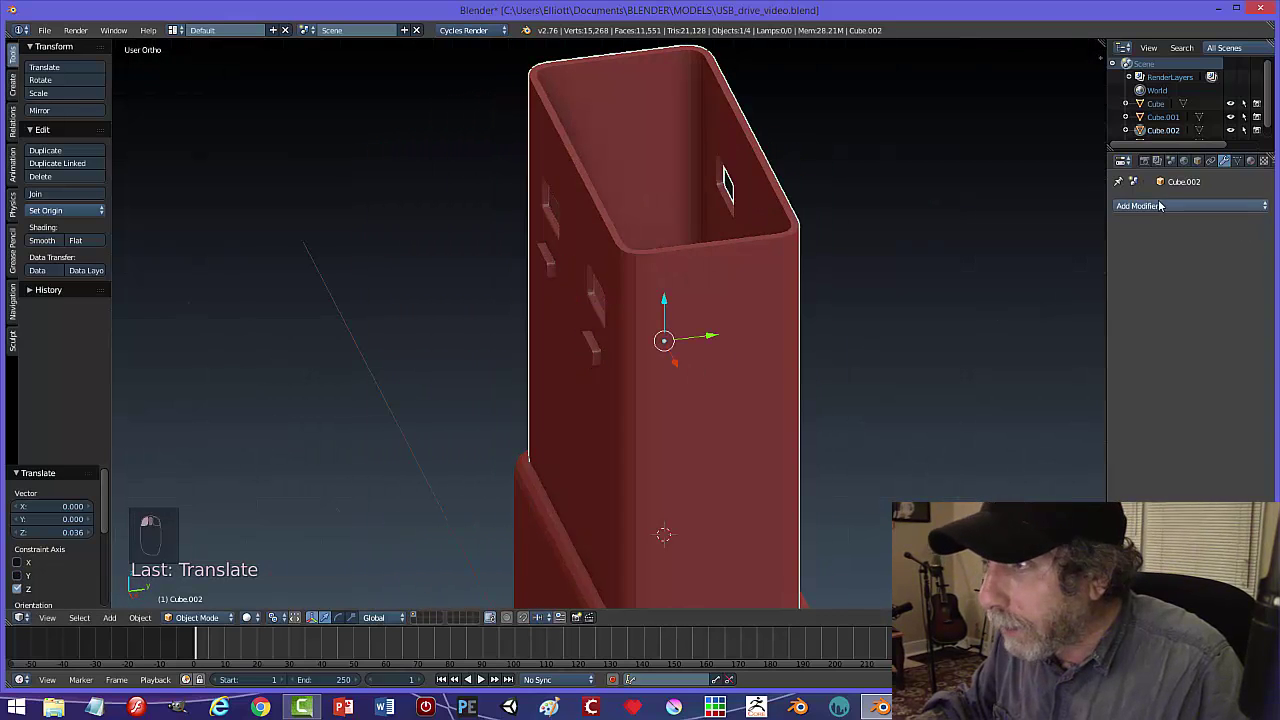
click(1190, 205)
click(1010, 262)
click(1150, 283)
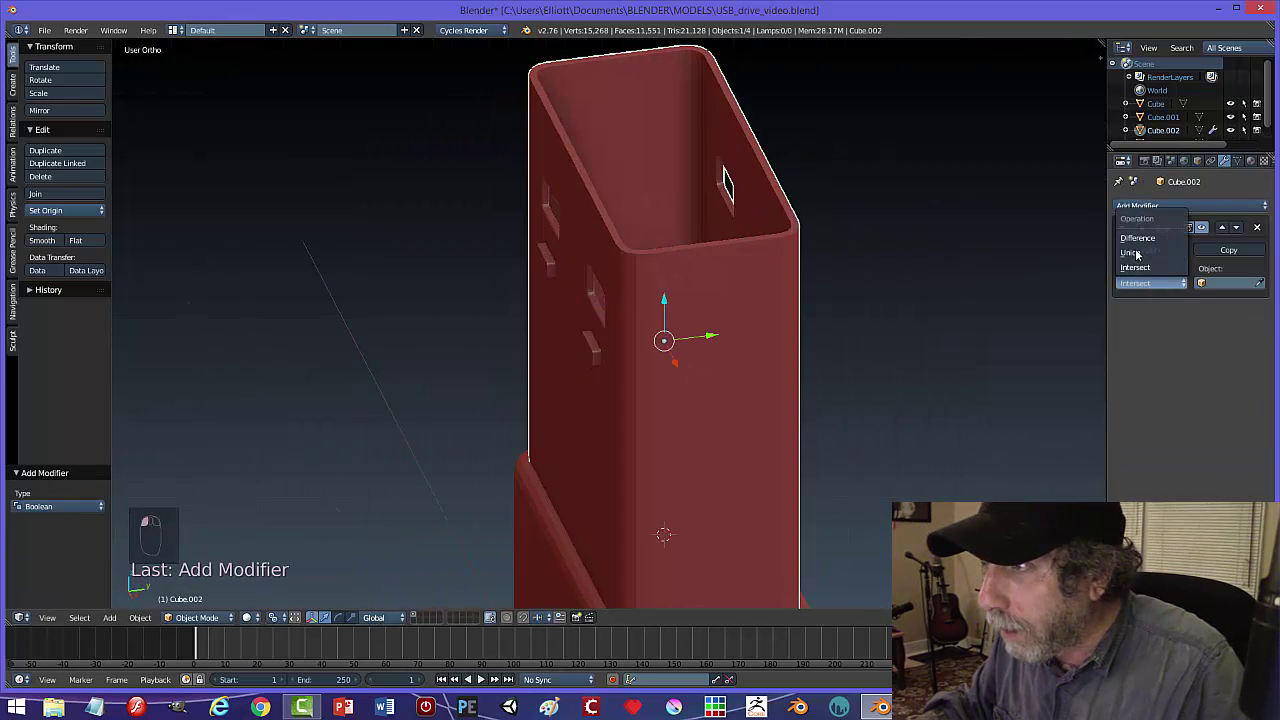
click(1145, 236)
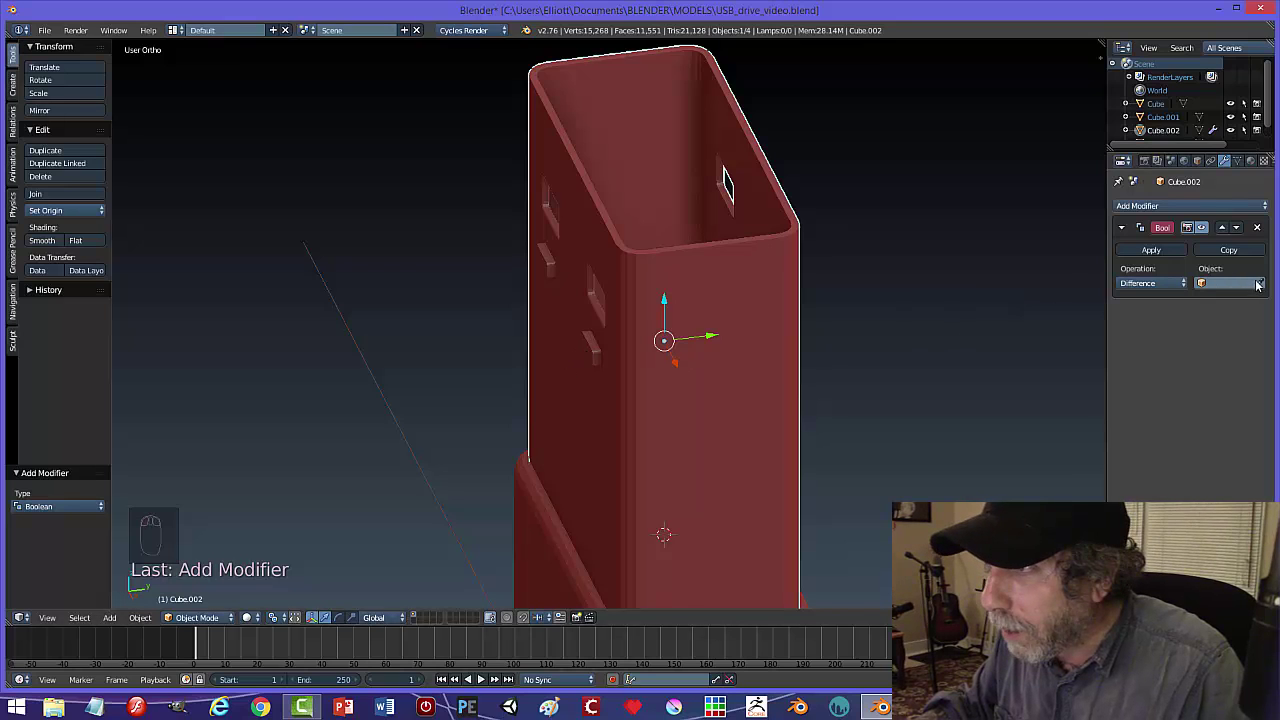
click(593, 350)
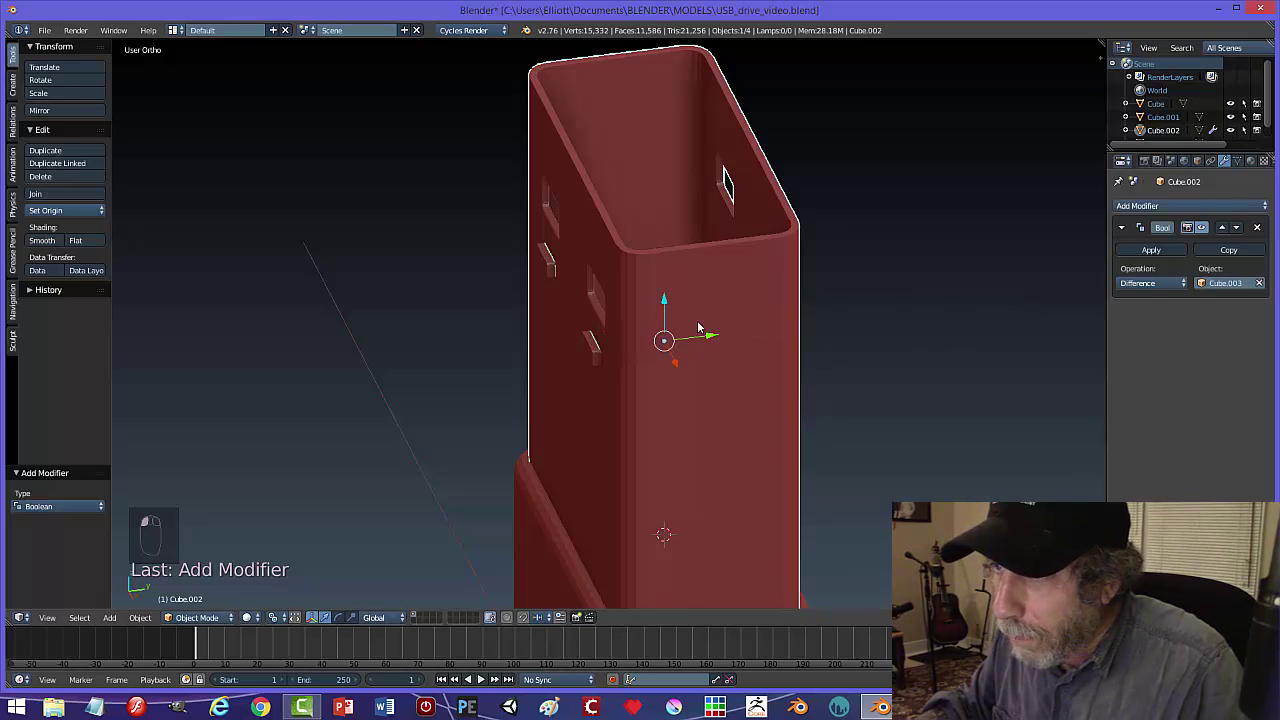
click(1150, 250)
- Hide the two cutter blocks and enter Edit Mode on the connector shell
right_click(594, 352)
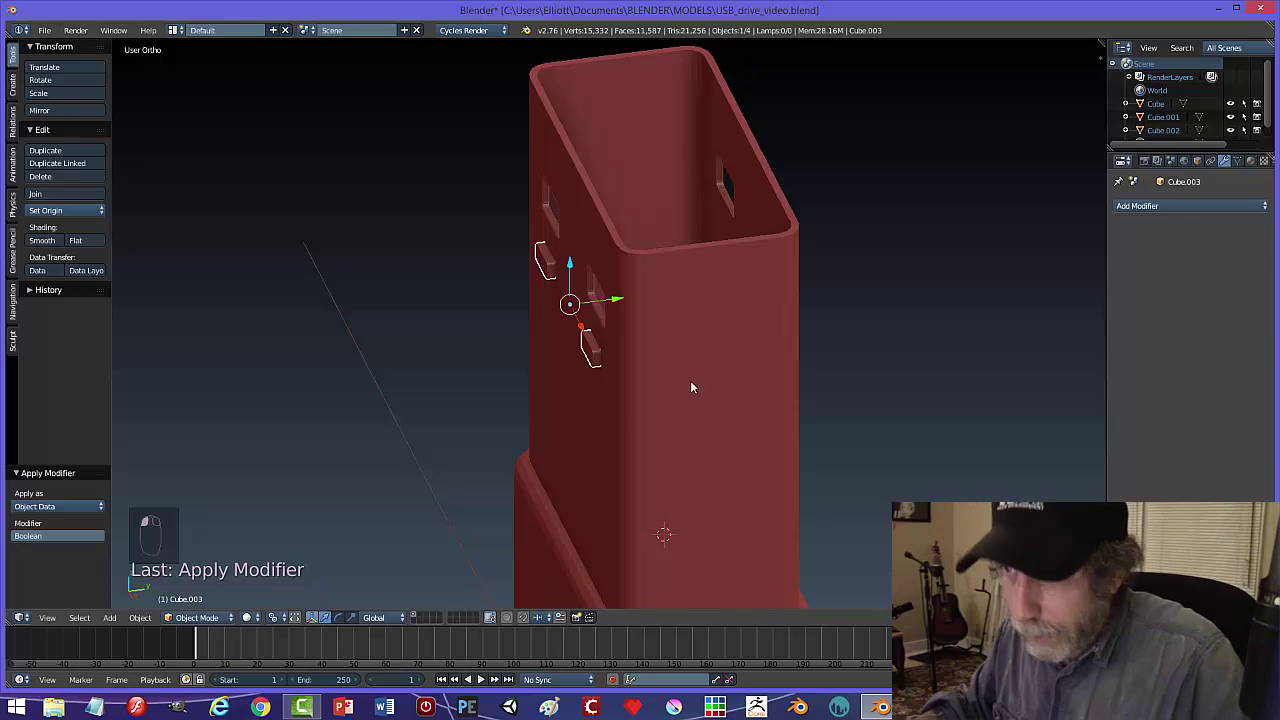
key(h)
middle_drag(737, 373, 759, 386)
scroll(530, 381, up, 2)
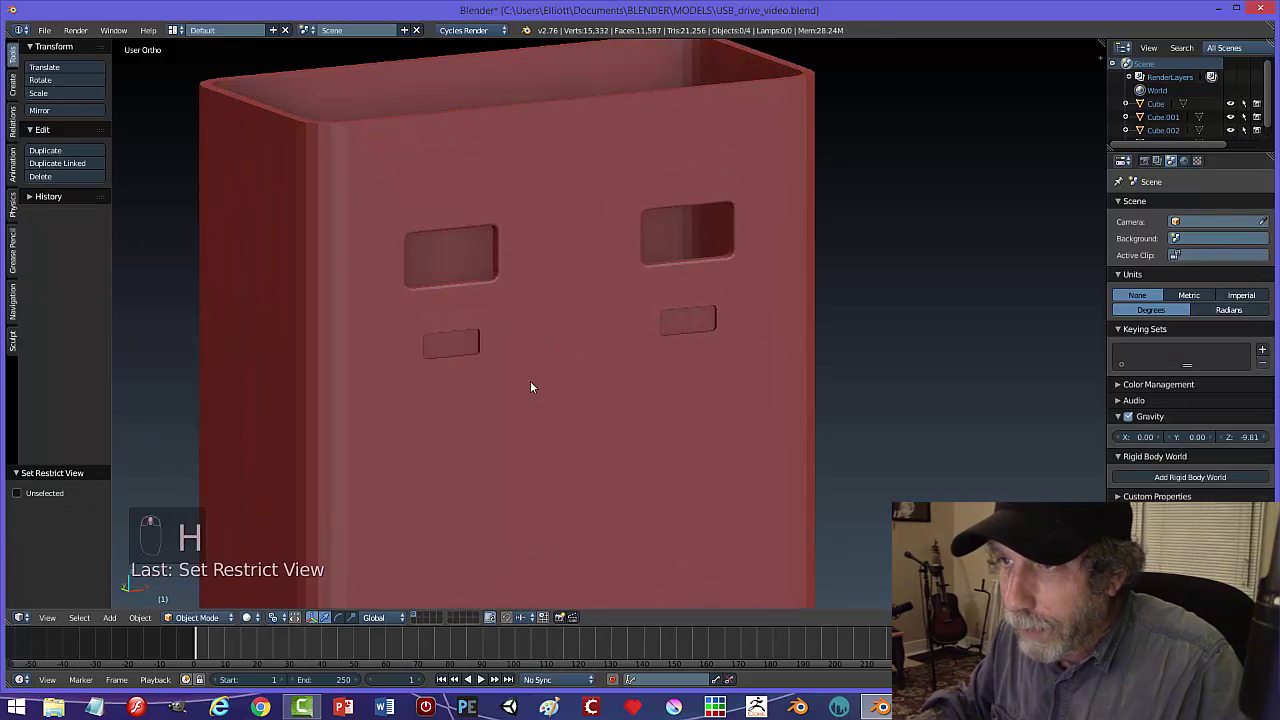
right_click(544, 385)
key(Tab)
click(643, 387)
scroll(514, 393, up, 2)
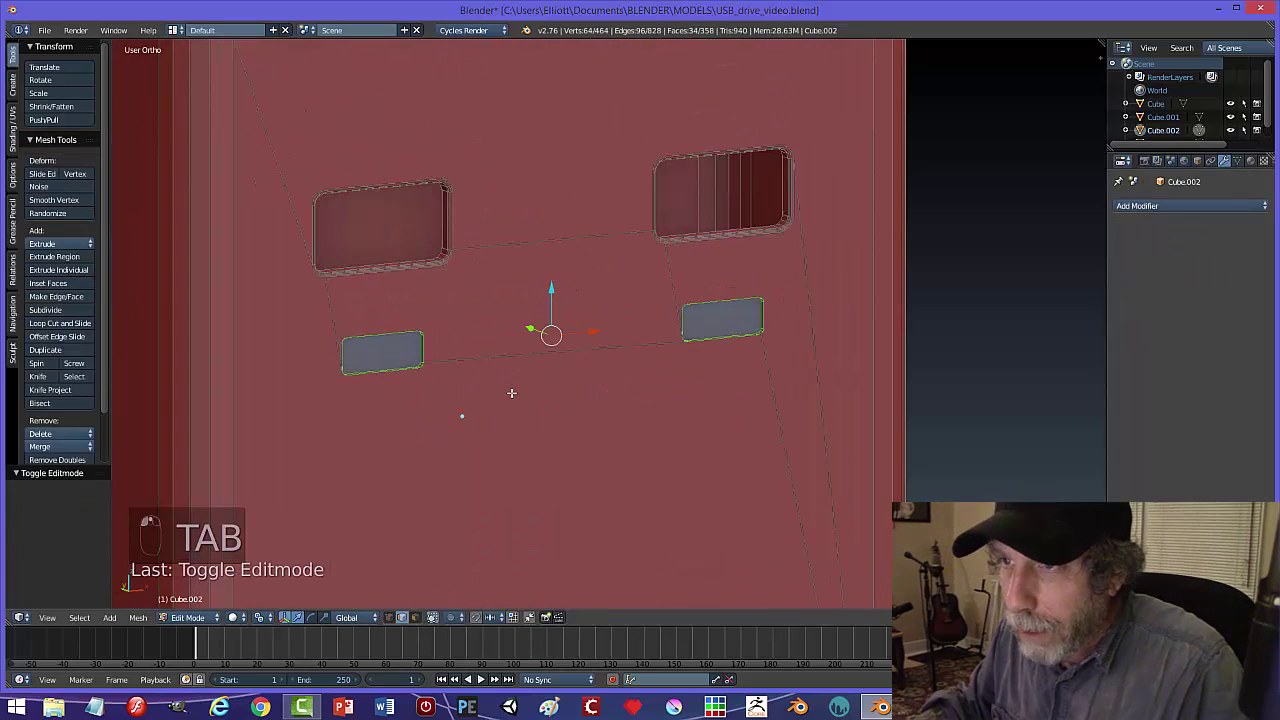
- Clear the selection and select the outer rim edges around both small recesses below the shell's openings
key(a)
key(a)
key(ctrl+Tab)
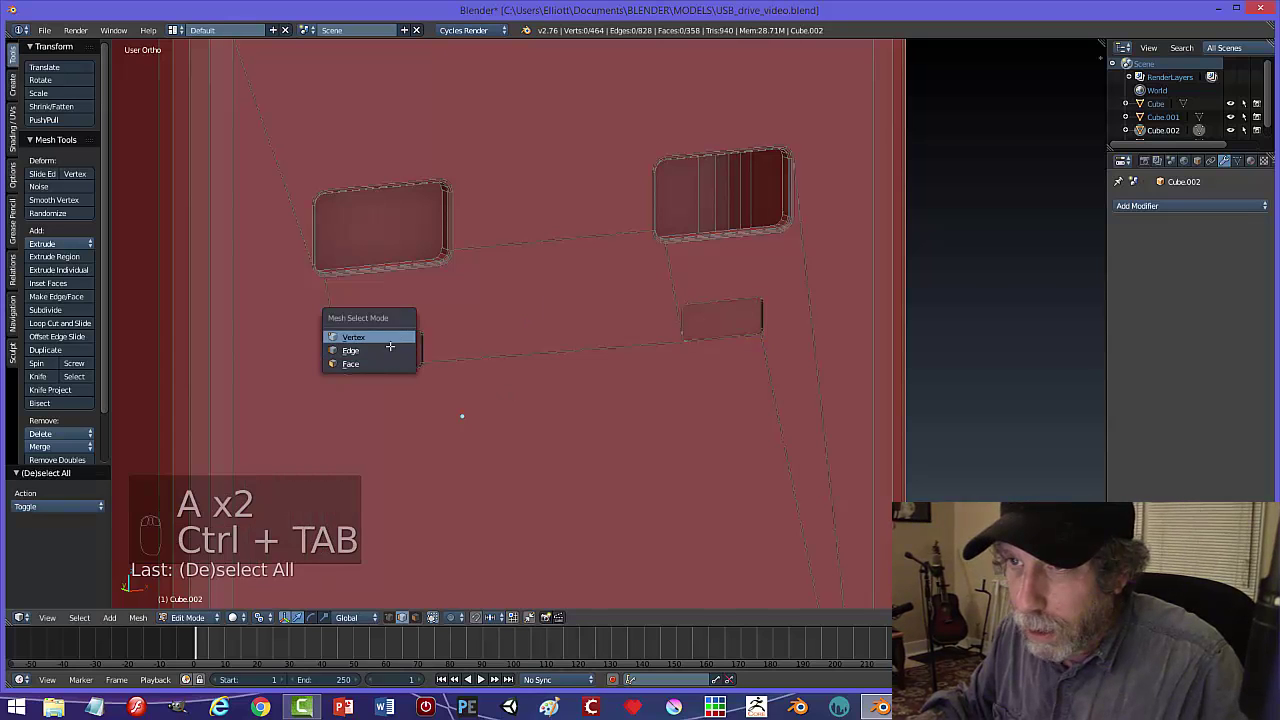
click(390, 344)
key(l)
alt+shift+click(380, 371)
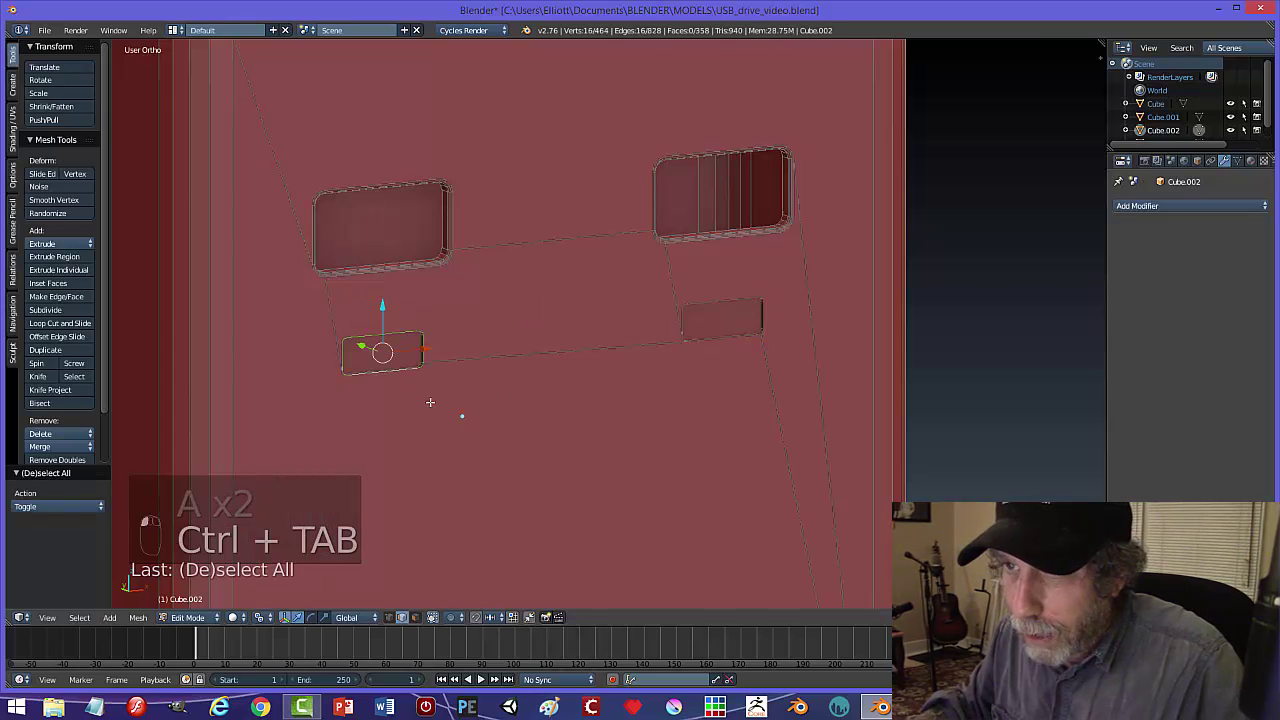
scroll(428, 412, up, 5)
mouse_move(338, 440)
shift+middle_down()
mouse_move(797, 341)
mouse_move(677, 337)
mouse_move(744, 293)
shift+middle_up()
alt+shift+click(781, 277)
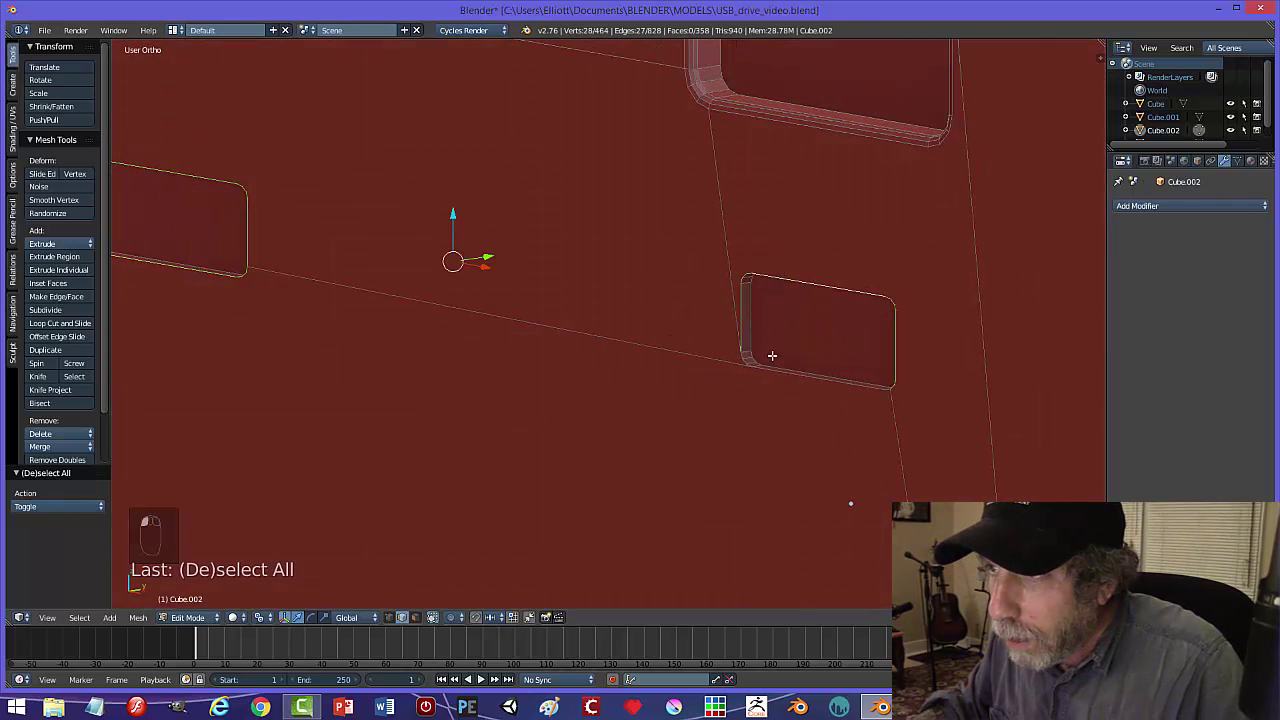
alt+shift+click(766, 371)
shift+click(746, 357)
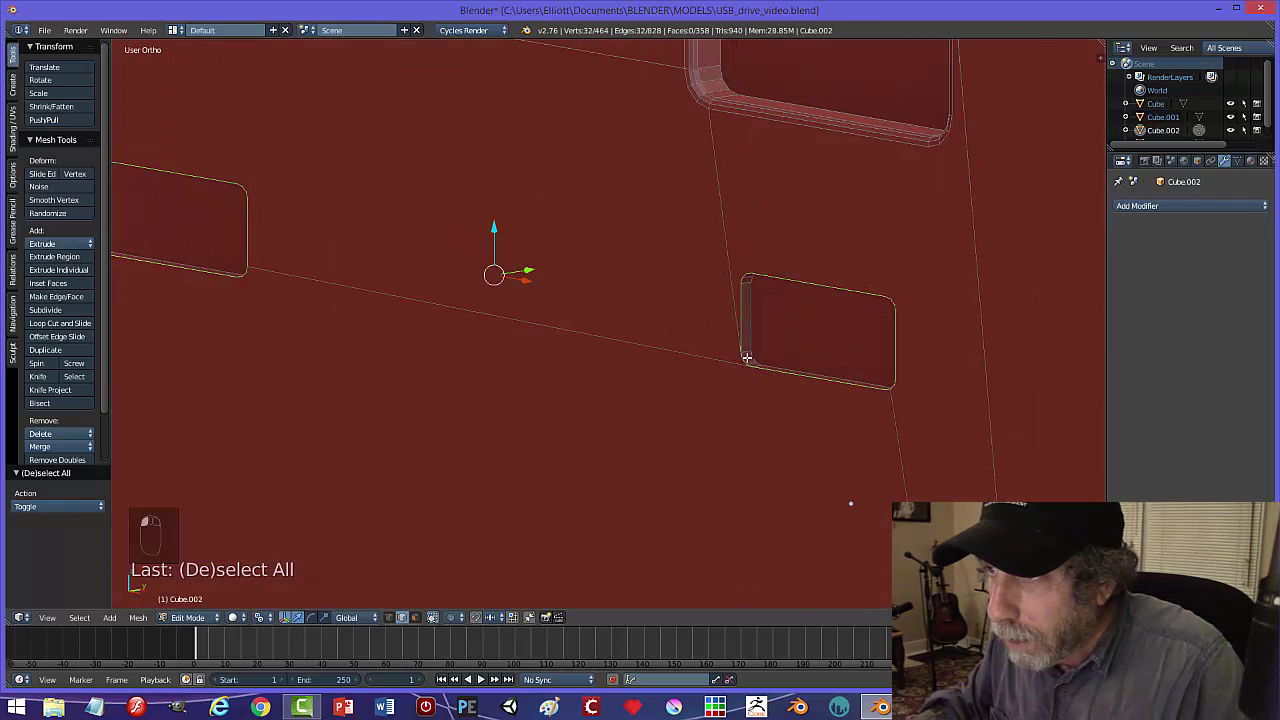
middle_drag(681, 399, 753, 401)
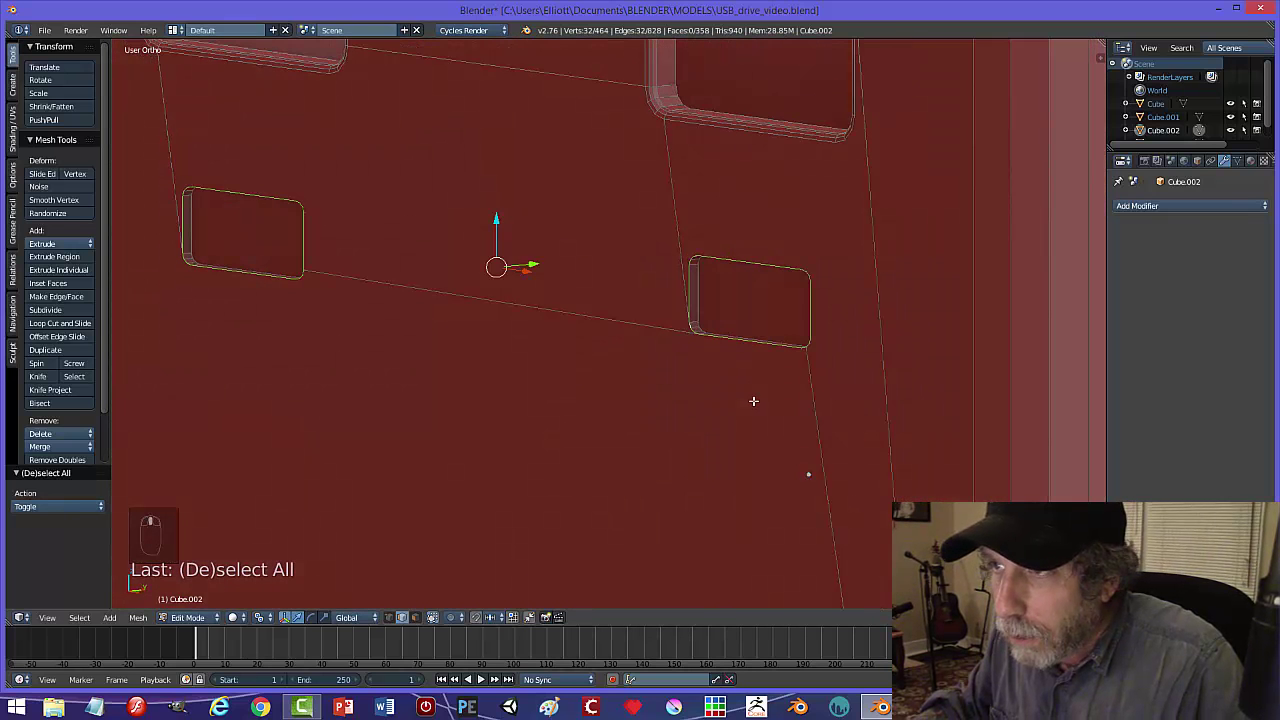
- Bevel the selected recess rims by 0.004 with 3 segments and return to Object Mode
key(ctrl+b)
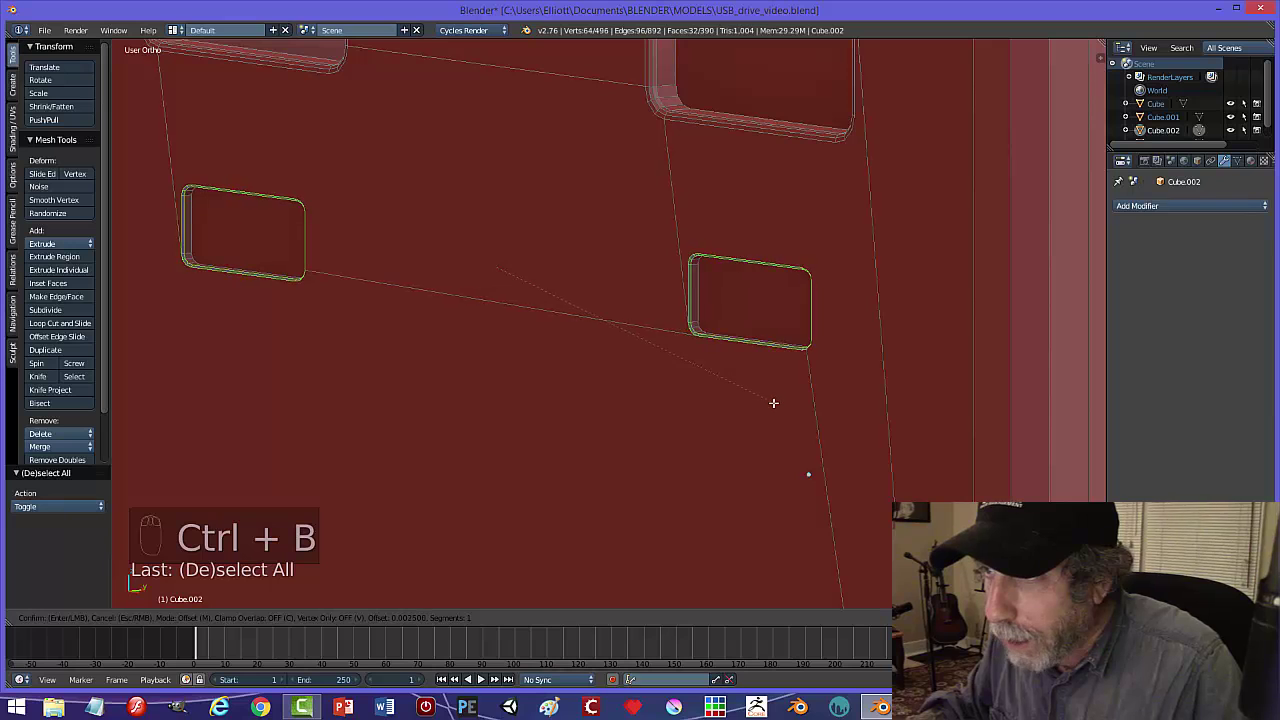
scroll(773, 402, up, 2)
click(773, 402)
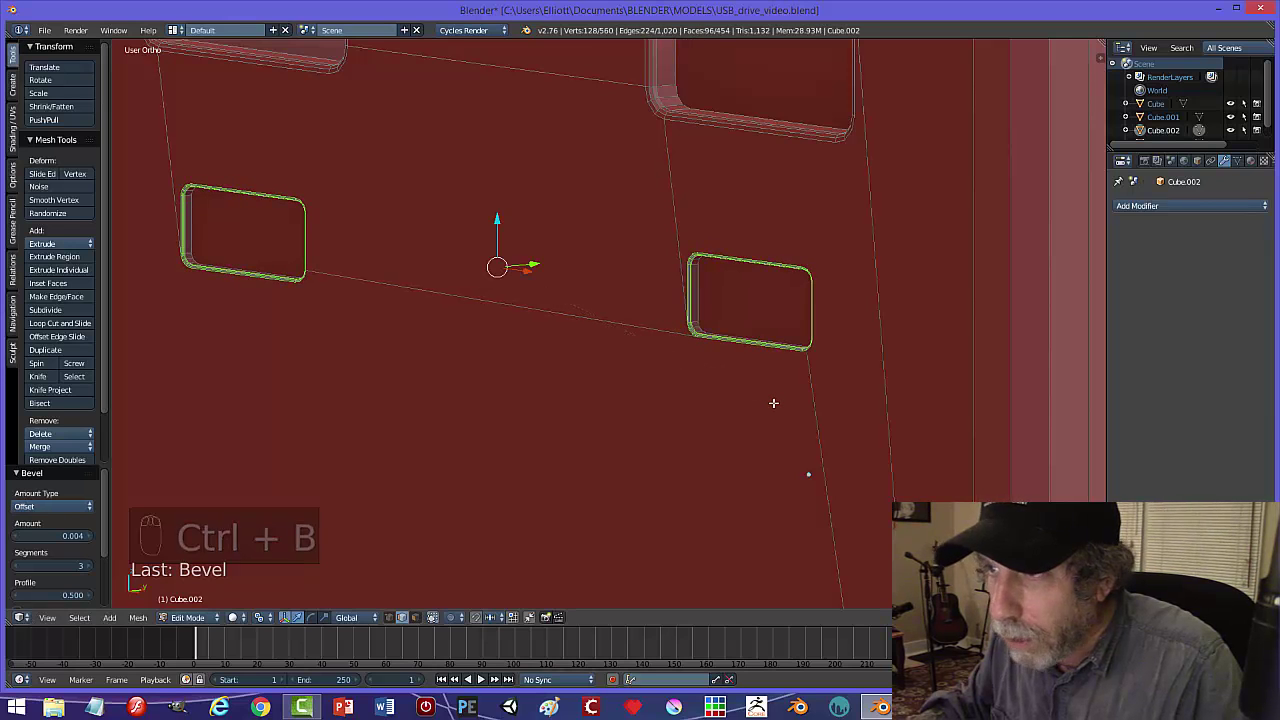
key(a)
key(Tab)
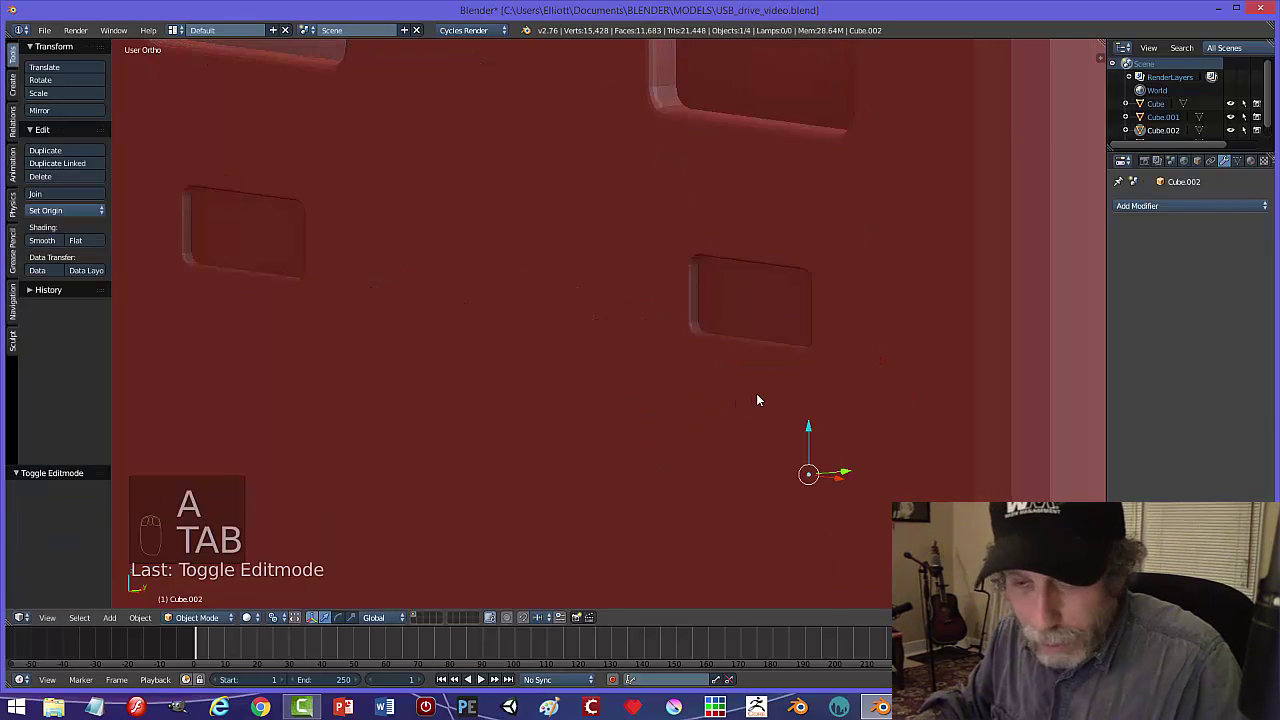
- Unhide the two cutter blocks and delete them
key(a)
key(a)
middle_drag(716, 391, 681, 405)
scroll(745, 395, down, 3)
scroll(712, 400, down, 8)
key(alt+h)
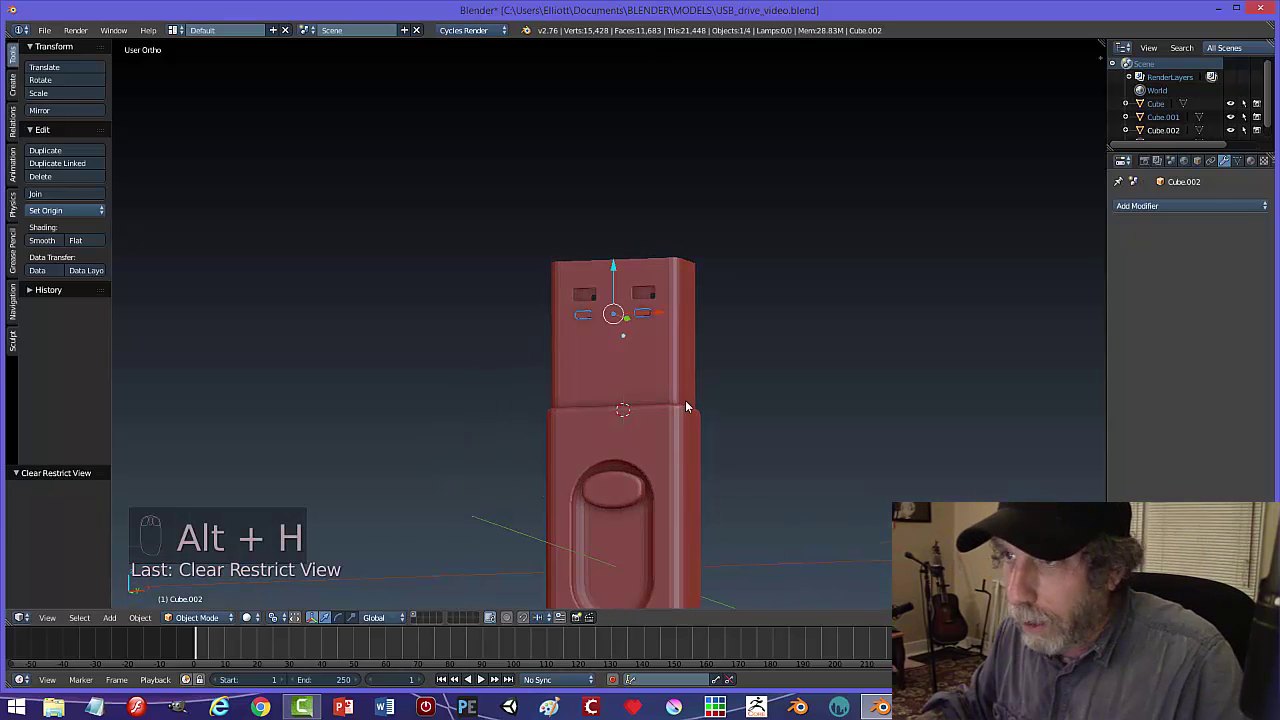
scroll(652, 391, up, 6)
right_click(530, 295)
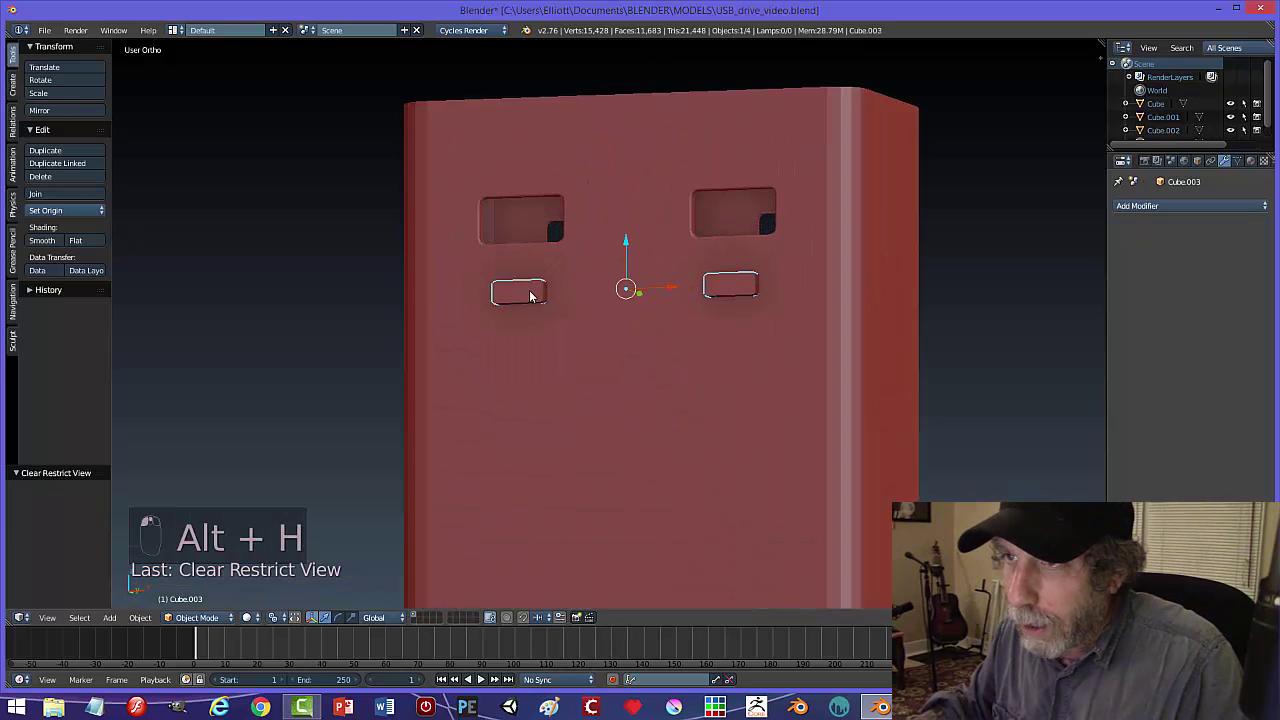
key(x)
click(605, 314)
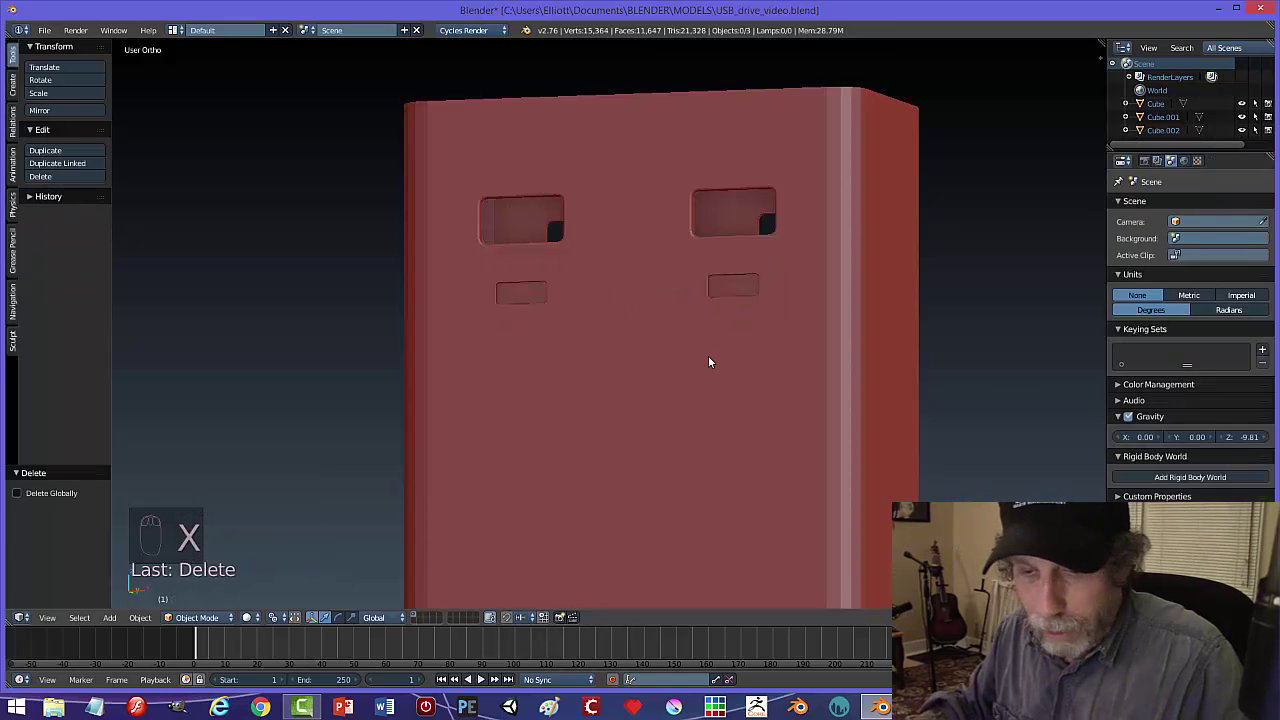
- Save the model over the existing USB_drive_video.blend file
key(ctrl+s)
click(708, 357)
scroll(872, 346, down, 3)
middle_drag(872, 346, 881, 388)
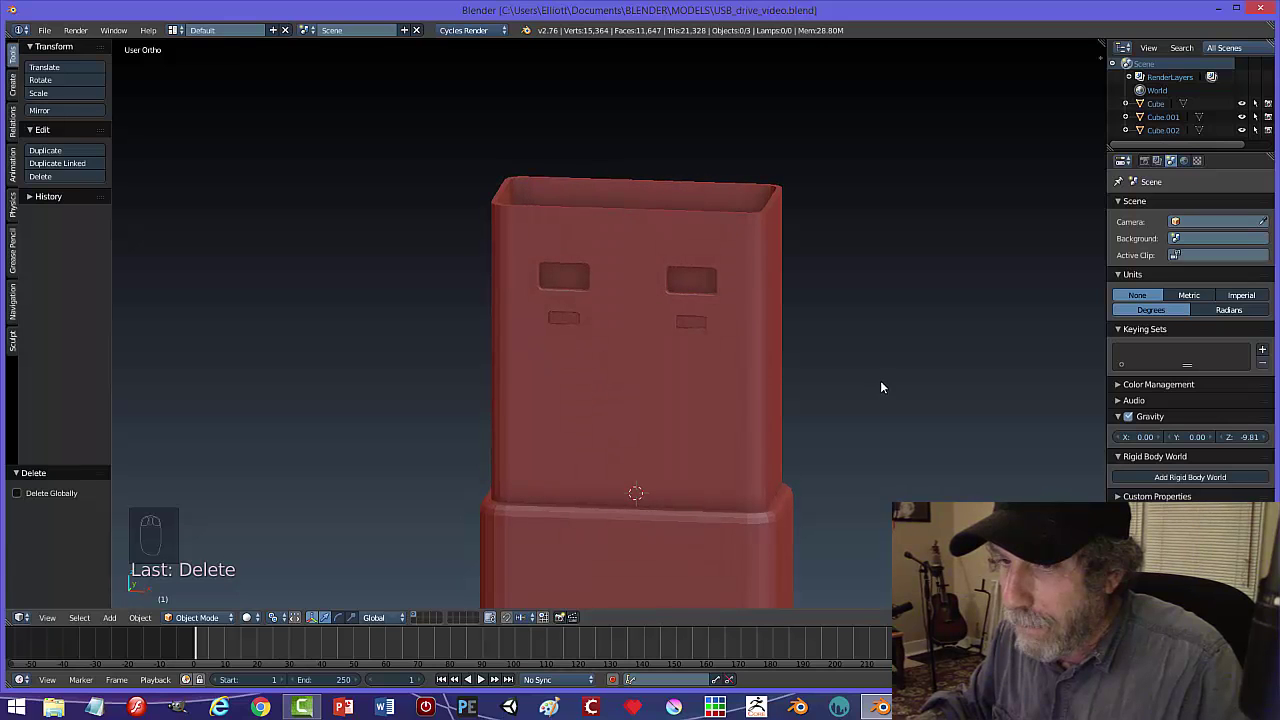
scroll(880, 387, down, 3)
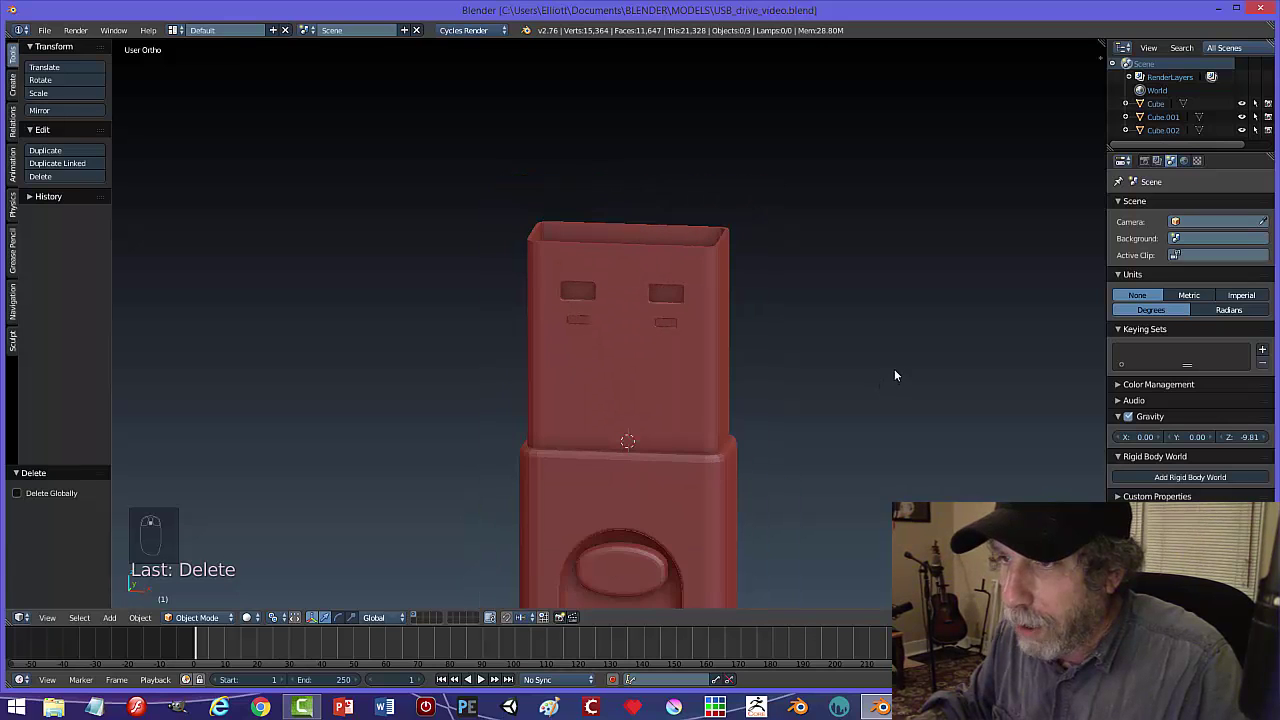
- Compare the connector shell's back and interior with the USB_DriveB.png reference image in Windows Photo Viewer
middle_drag(894, 371, 593, 346)
click(593, 346)
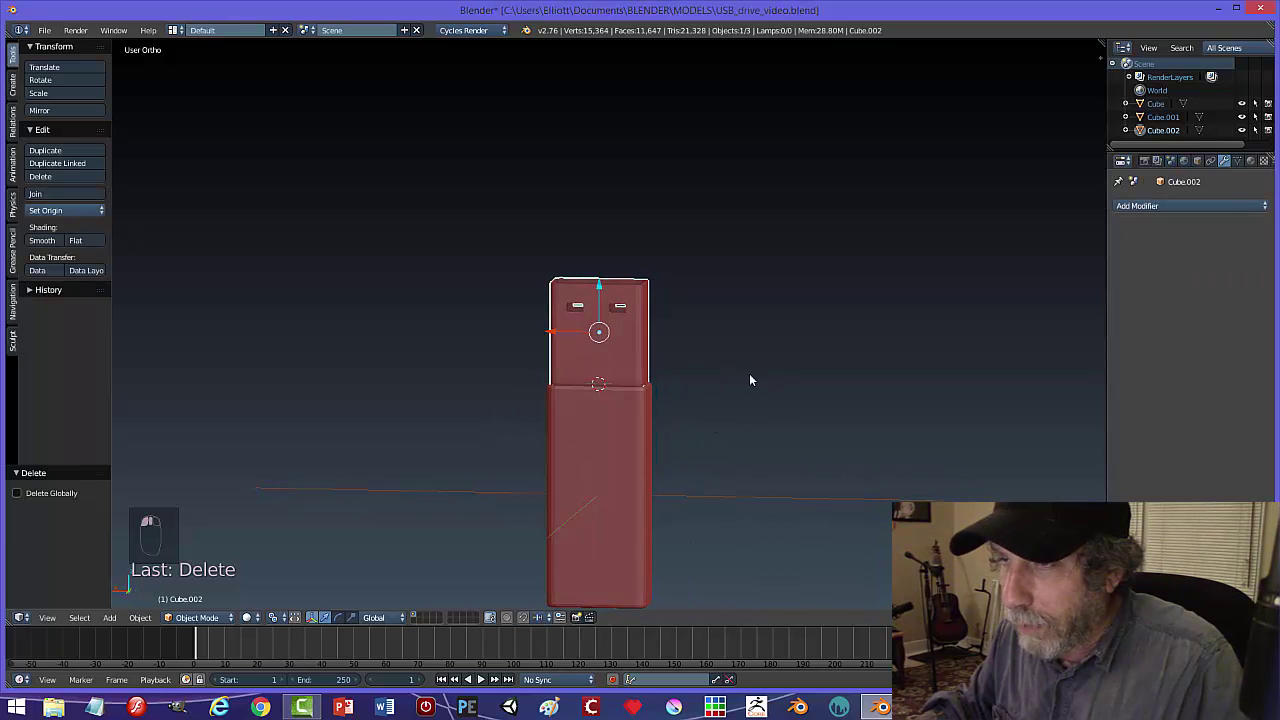
click(921, 706)
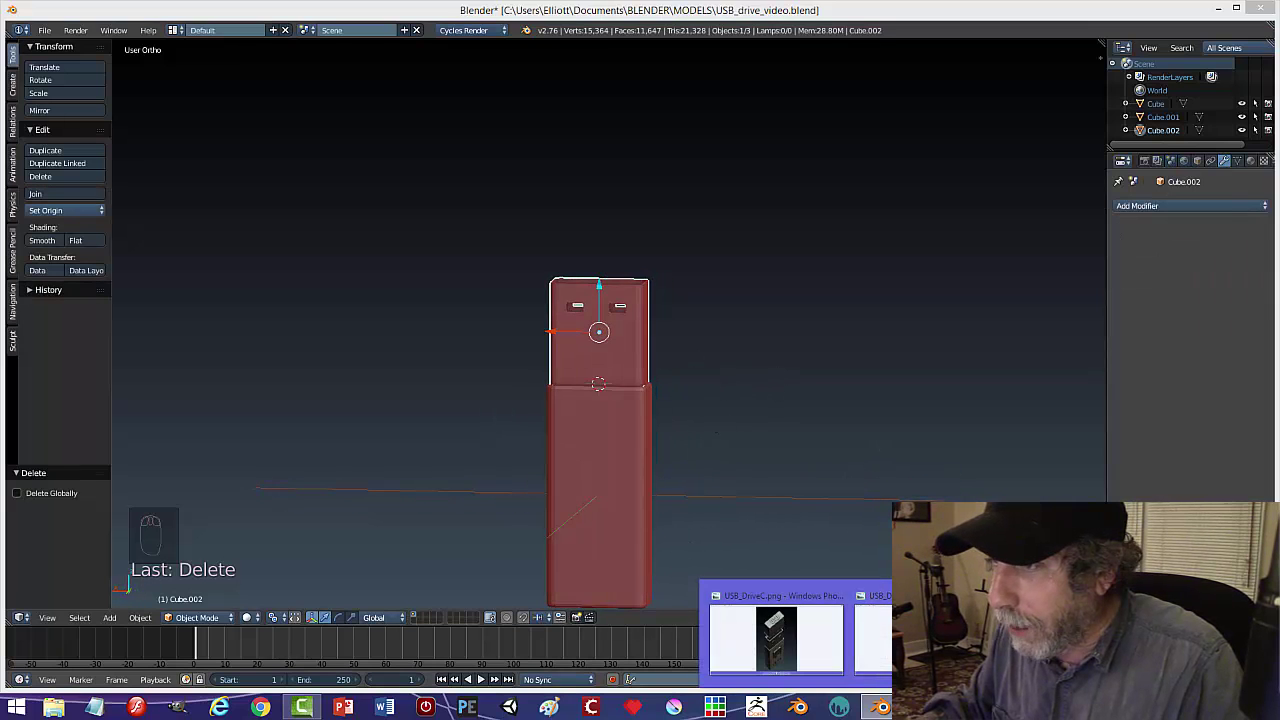
click(922, 642)
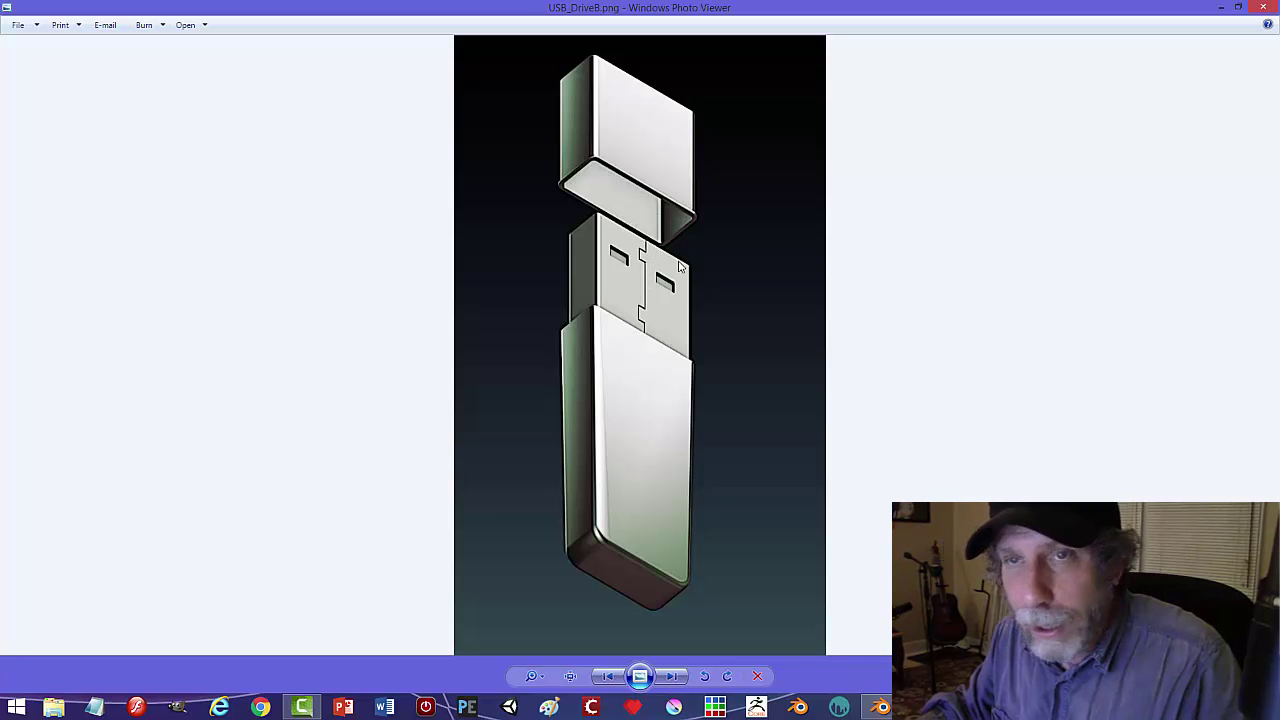
click(866, 706)
scroll(643, 400, up, 5)
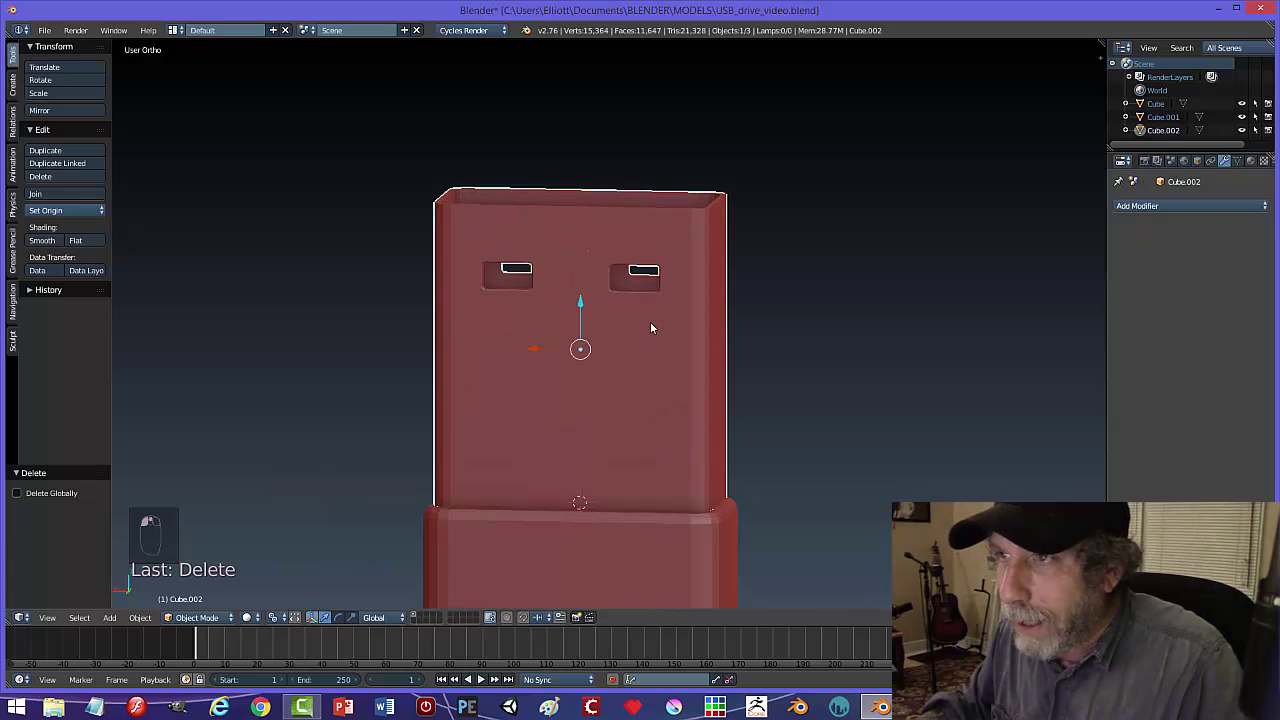
middle_drag(660, 329, 658, 424)
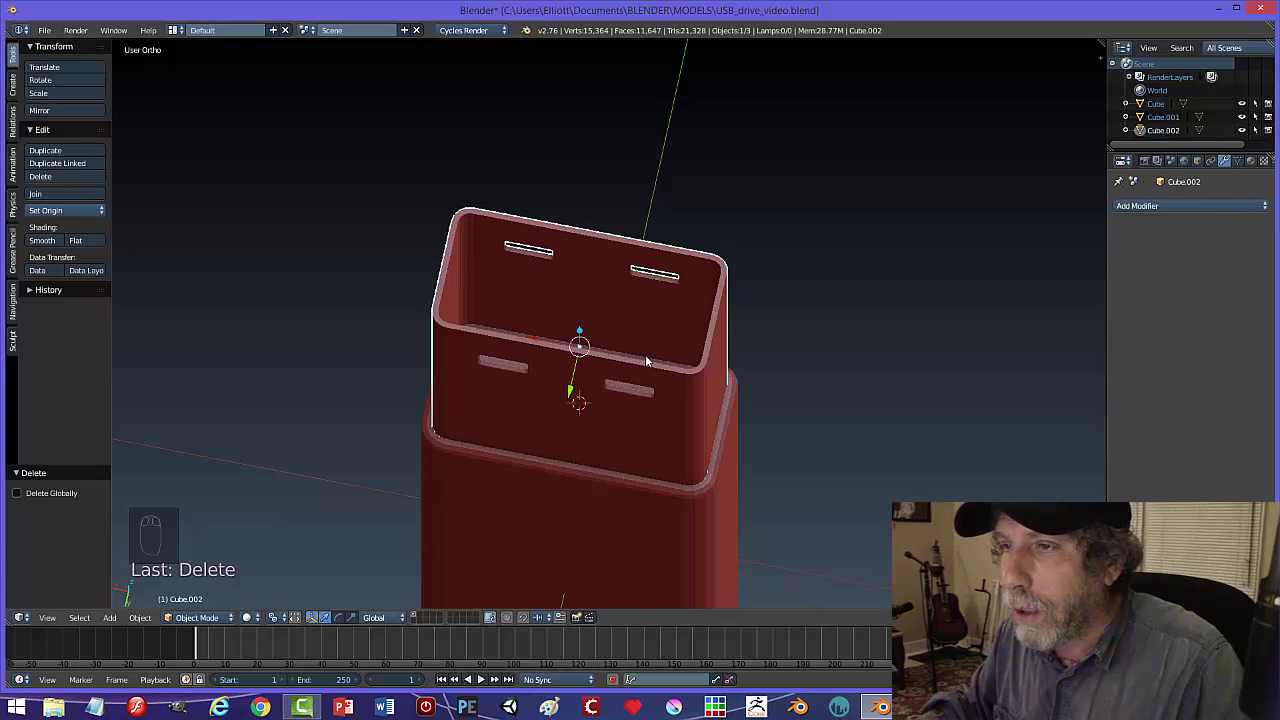
- Bevel the inner and outer edge loops of the connector shell's open rim by 0.014 with 3 segments
key(Tab)
middle_drag(614, 400, 620, 379)
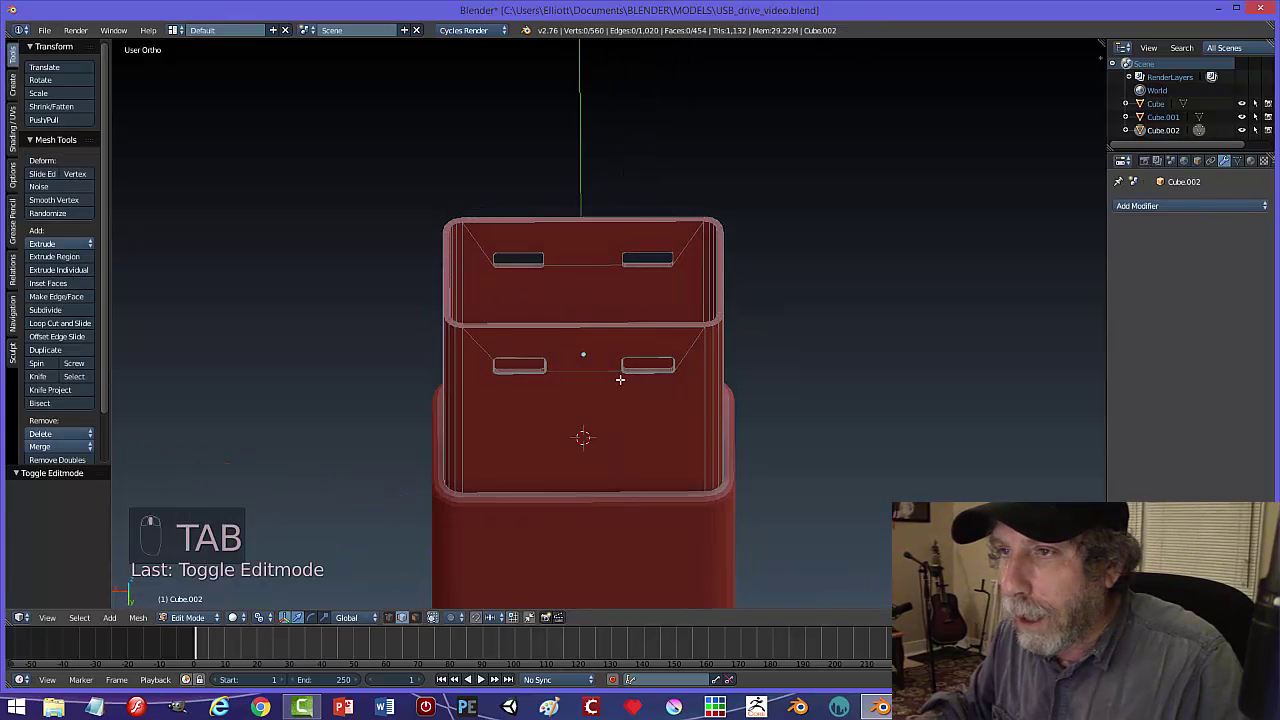
scroll(620, 379, up, 2)
key(ctrl+Tab)
click(562, 362)
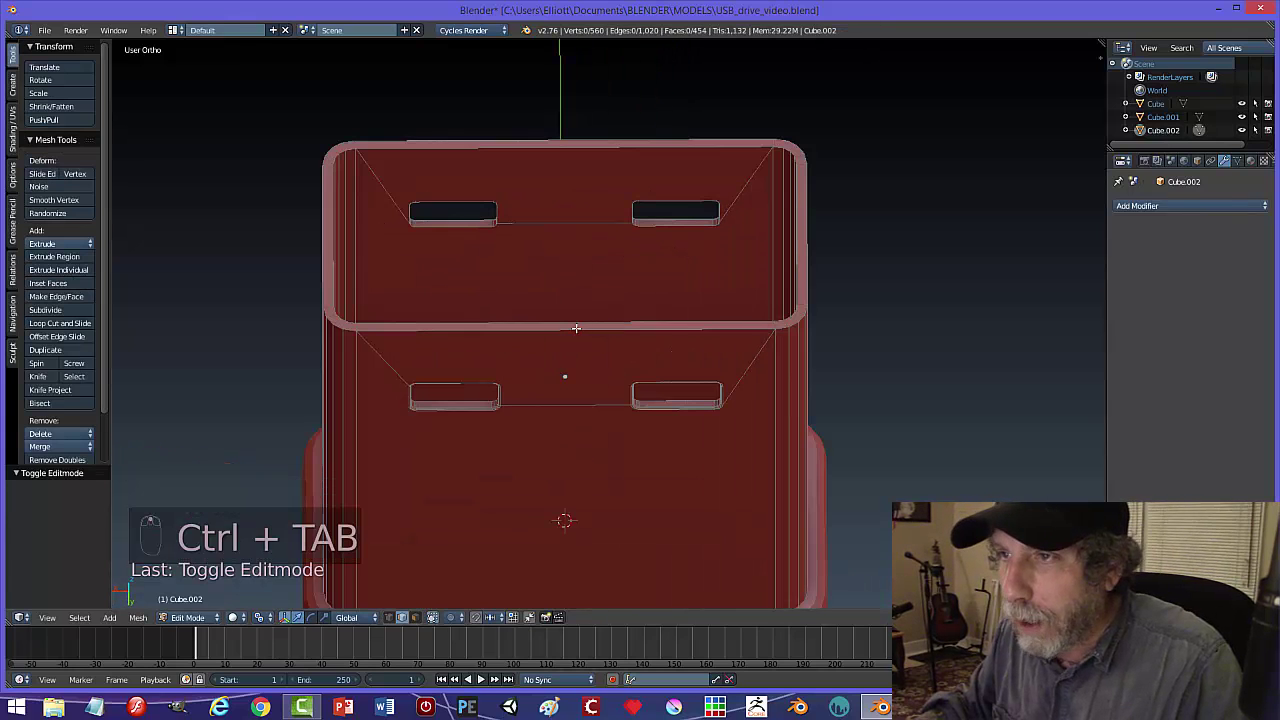
alt+right_click(575, 328)
alt+shift+right_click(606, 318)
middle_drag(832, 370, 583, 280)
alt+shift+right_click(745, 377)
alt+shift+click(743, 383)
alt+shift+click(655, 350)
key(ctrl+b)
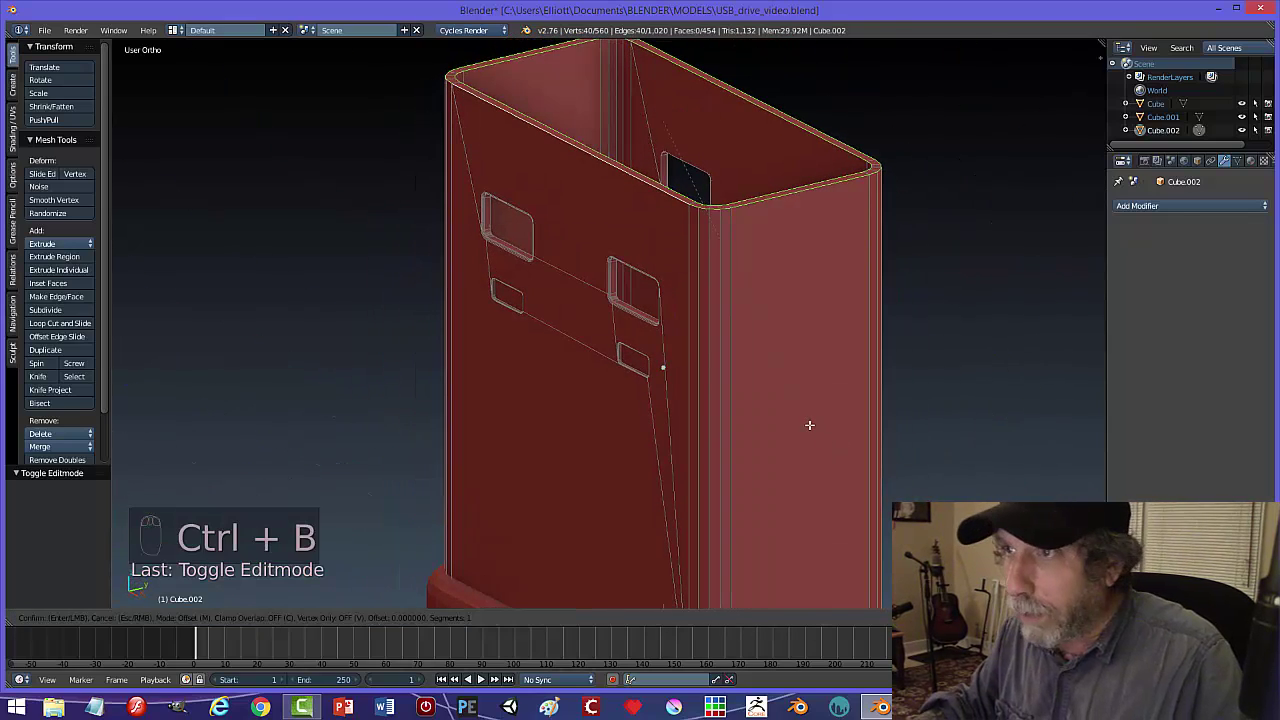
scroll(809, 432, up, 1)
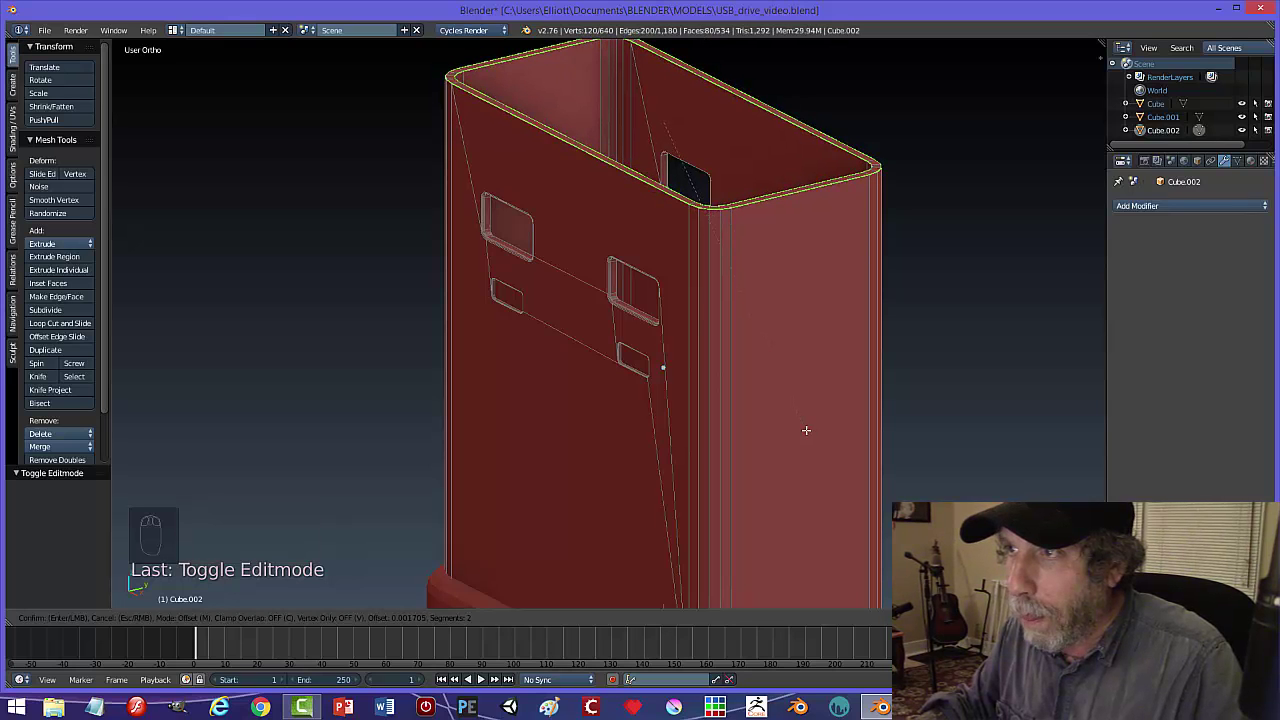
click(805, 433)
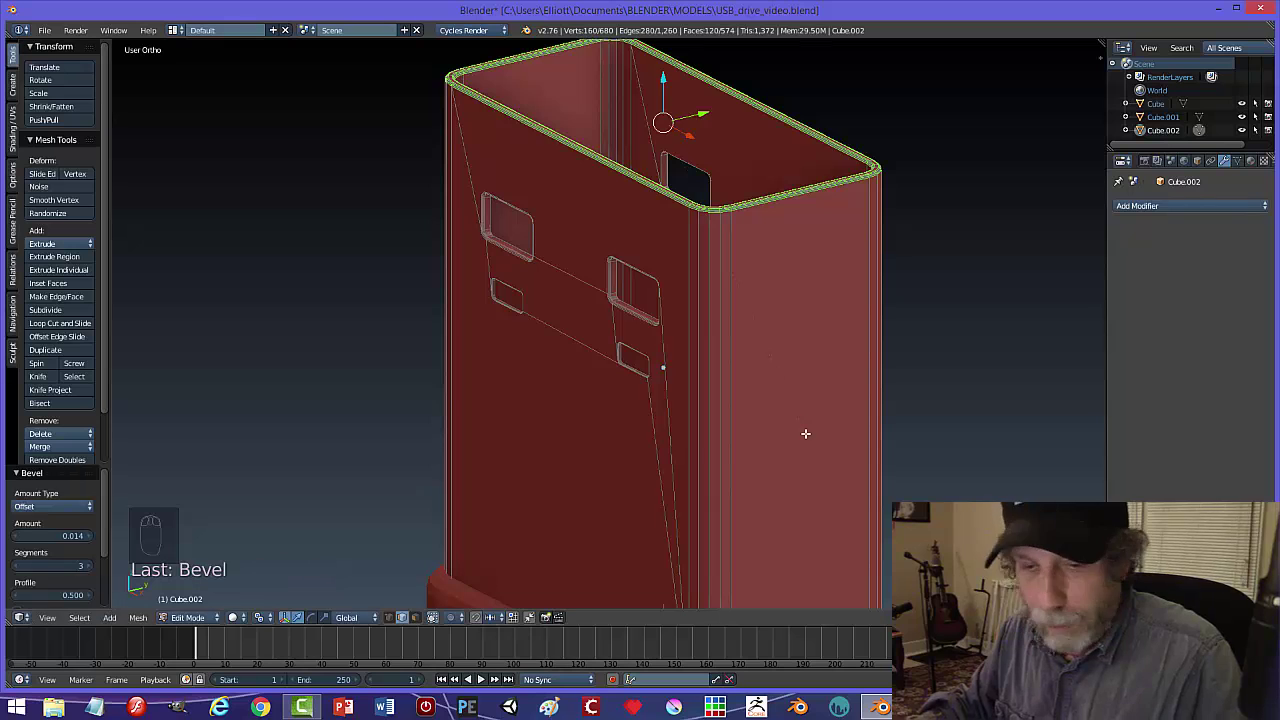
- Return the shell to Object Mode, deselect everything and save the USB drive model
key(a)
key(Tab)
click(727, 434)
scroll(864, 405, down, 3)
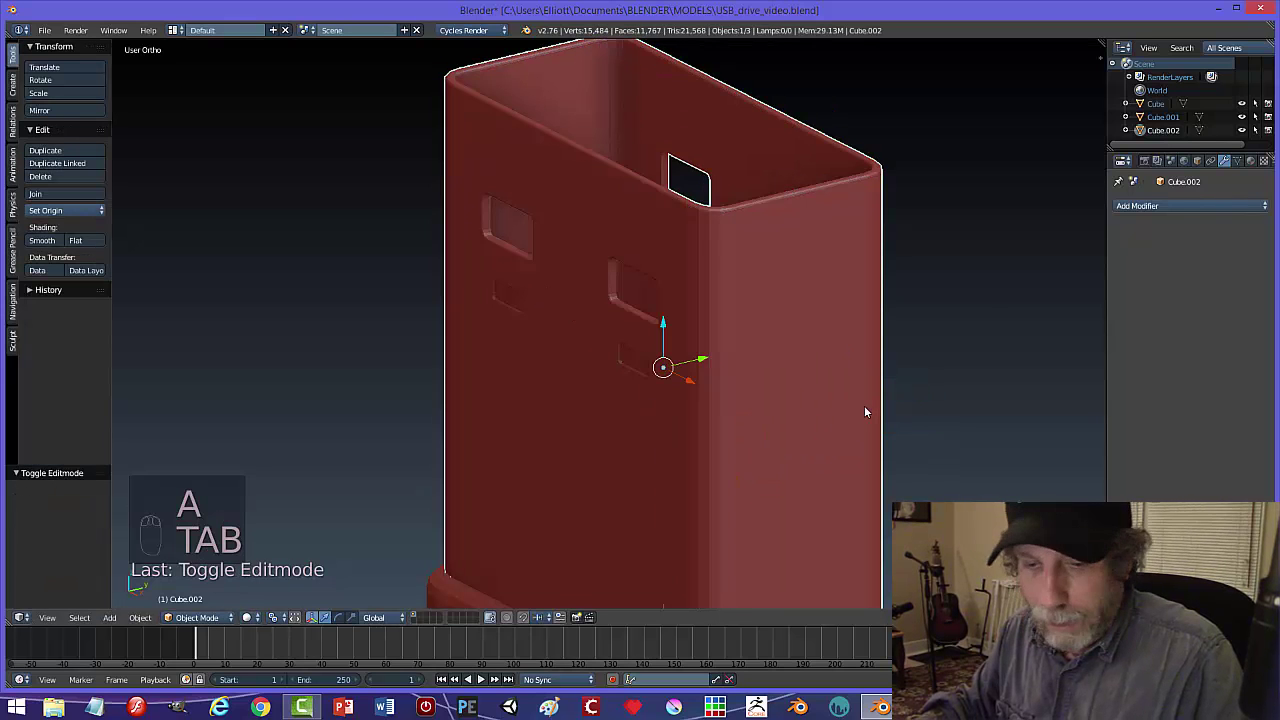
key(a)
middle_drag(900, 403, 717, 376)
scroll(717, 380, down, 5)
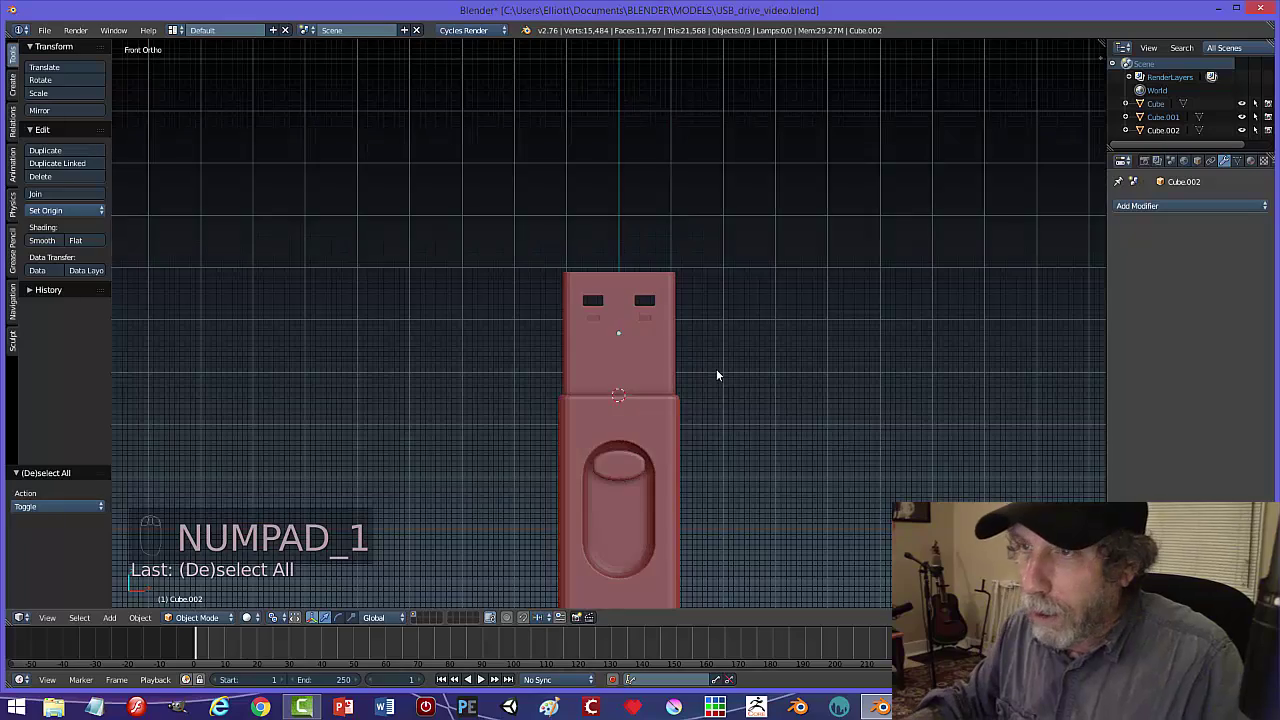
scroll(730, 398, up, 1)
shift+middle_drag(732, 406, 716, 276)
scroll(716, 276, down, 1)
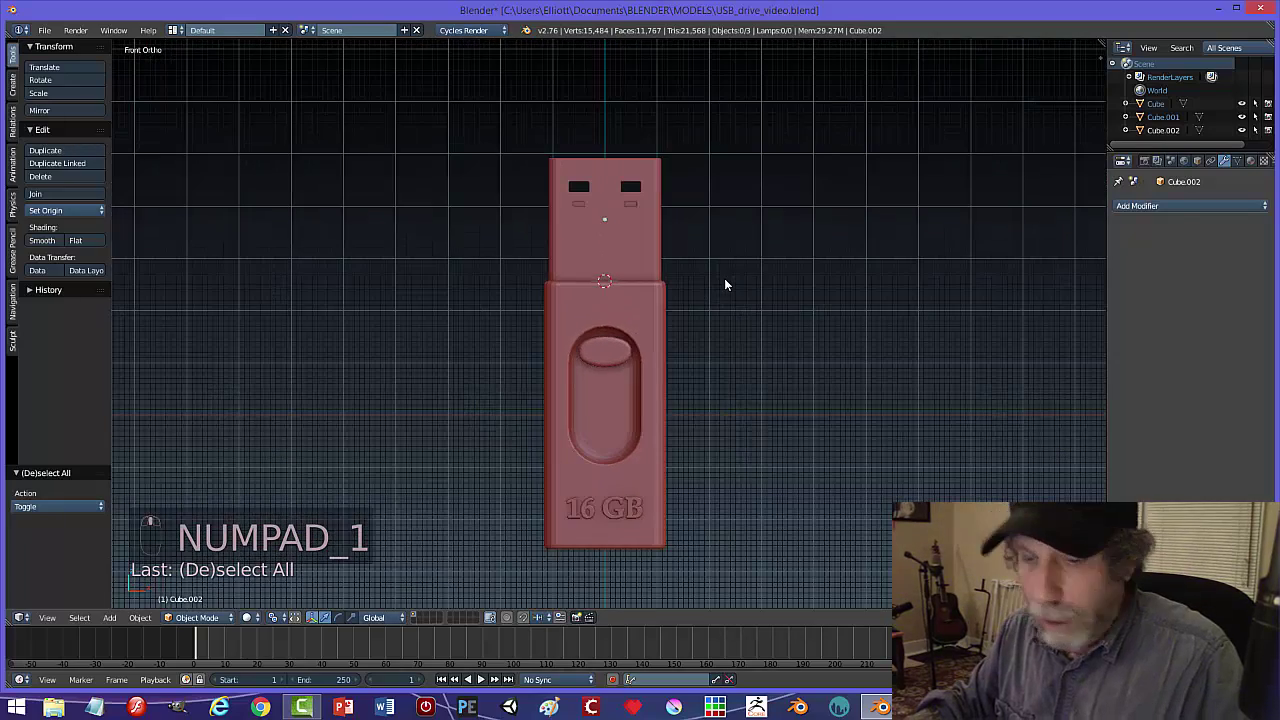
key(ctrl+s)
key(ctrl+Up)
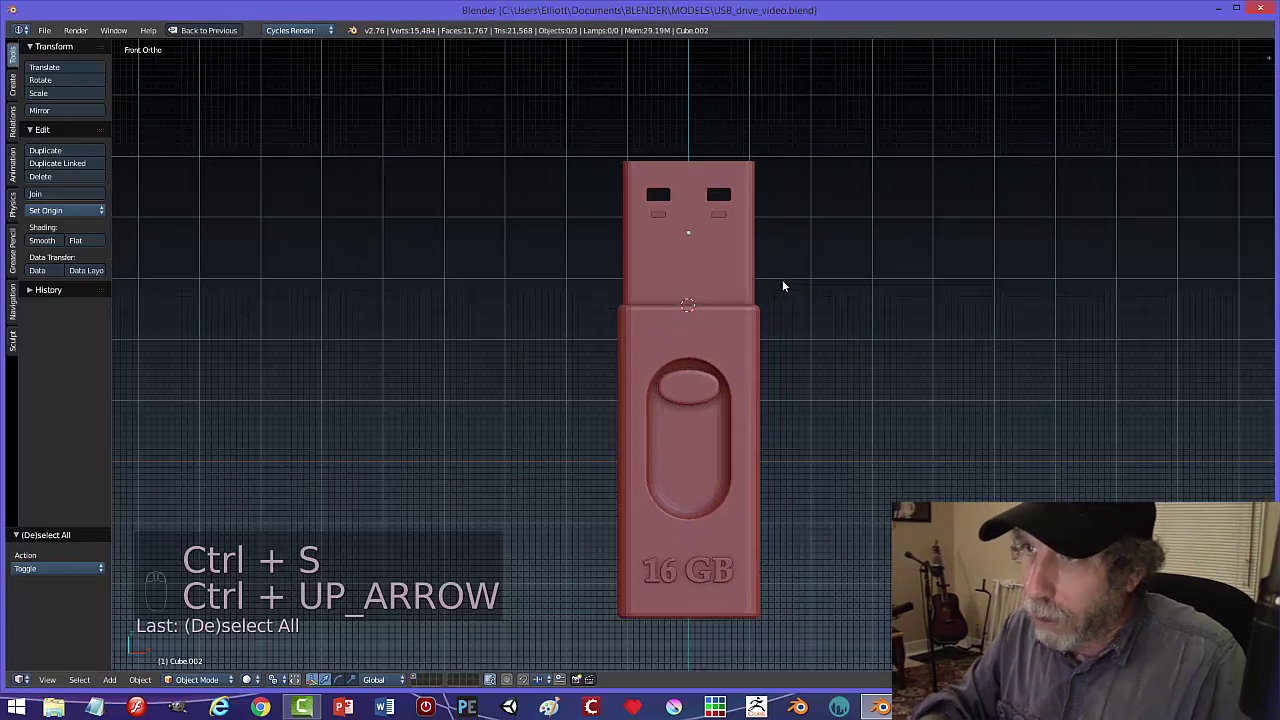
click(205, 30)
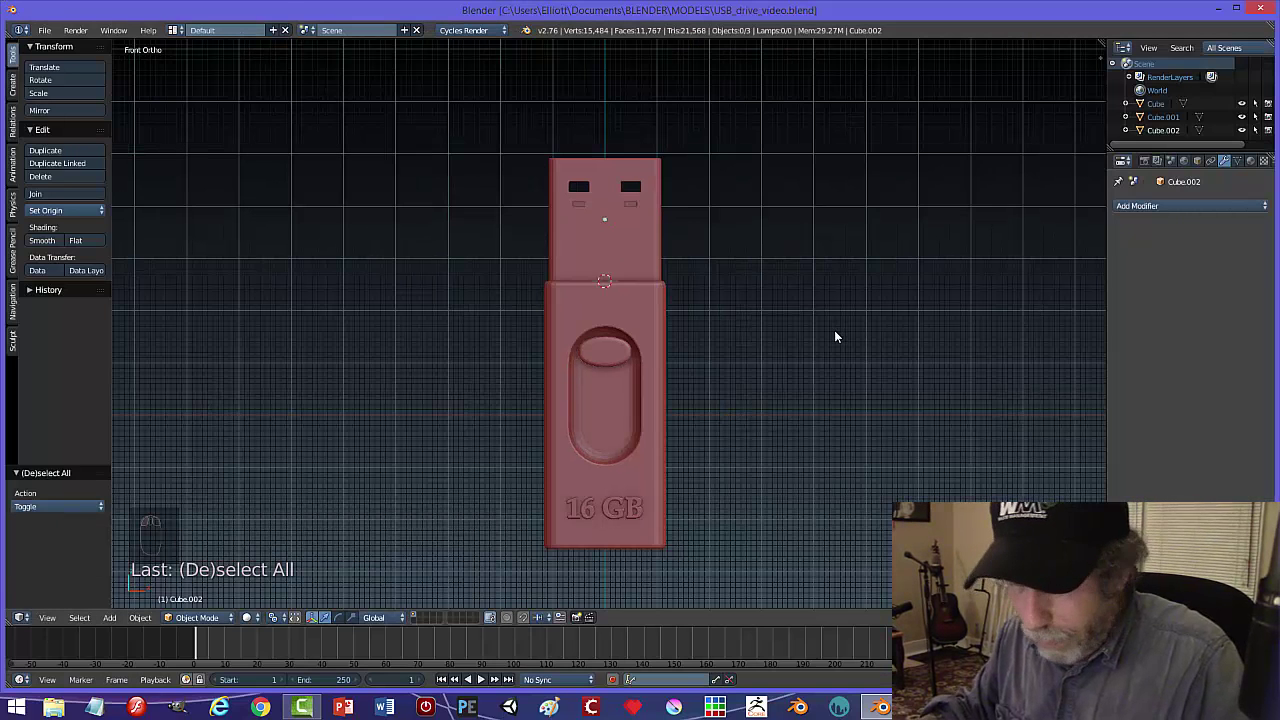
key(ctrl+KP_1)
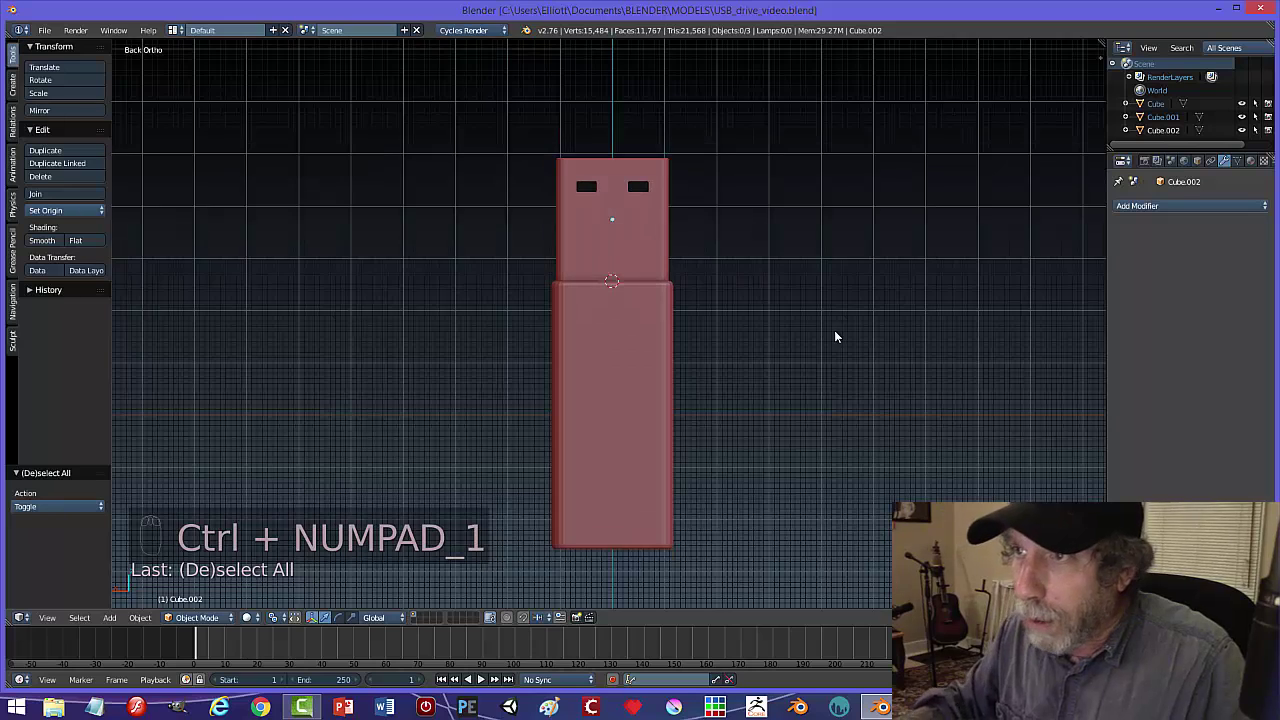
scroll(812, 350, up, 2)
shift+middle_drag(788, 328, 720, 349)
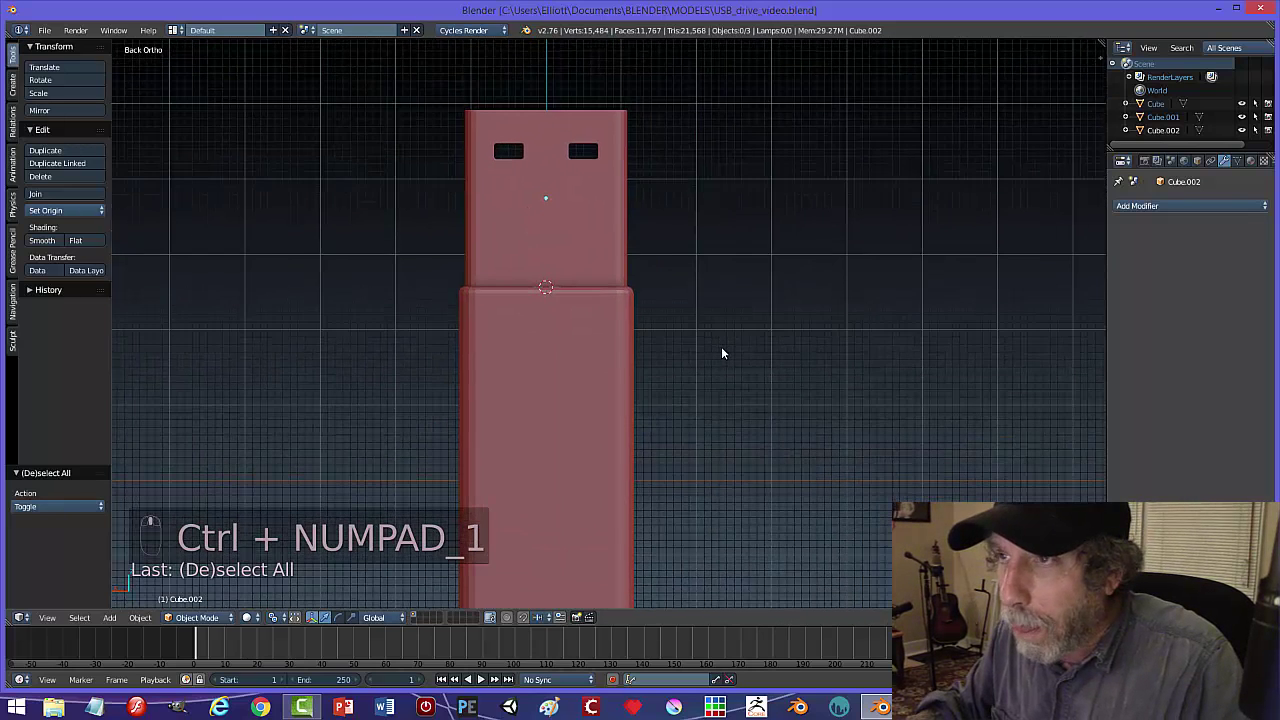
scroll(721, 348, up, 1)
right_click(575, 372)
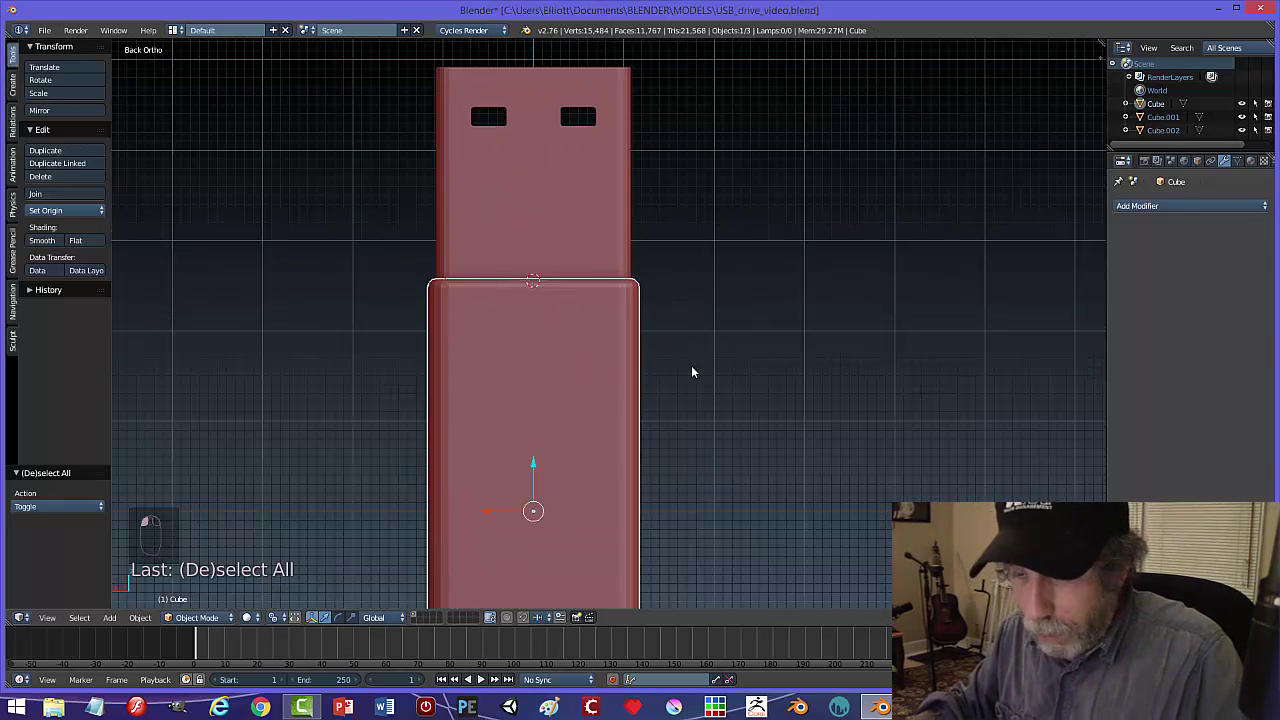
key(h)
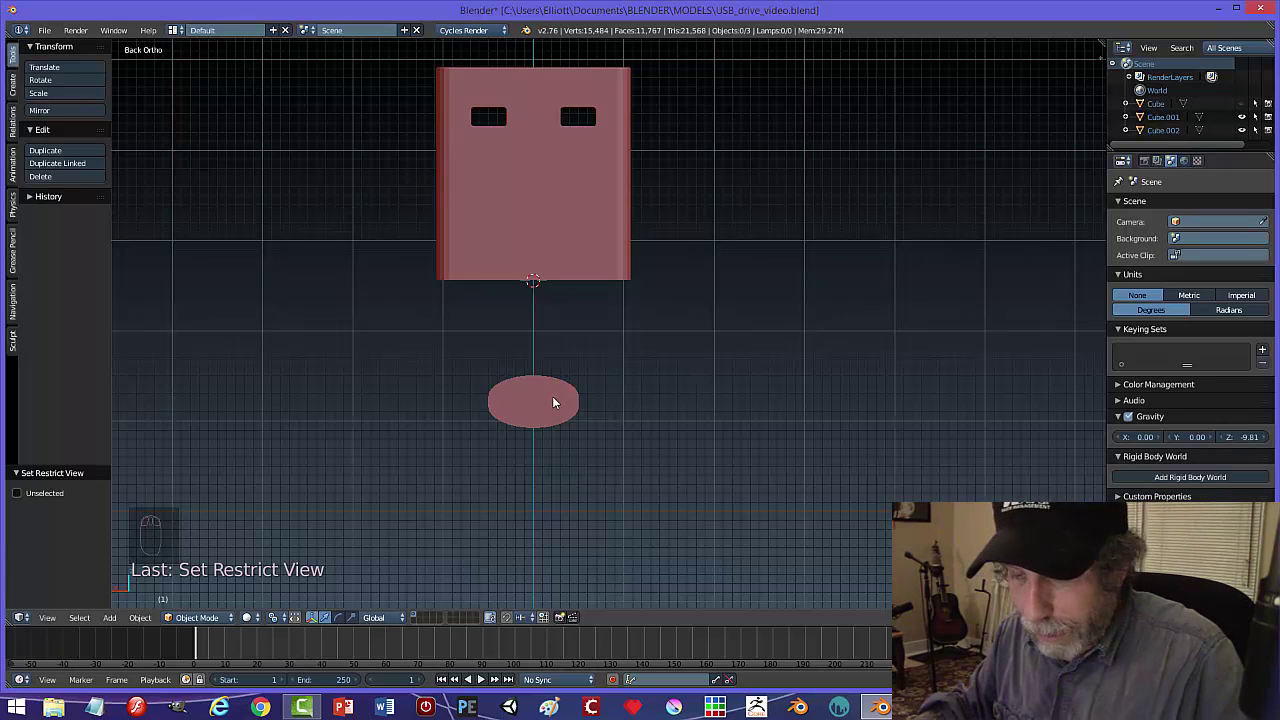
key(alt+h)
- Join the oval thumb button to the drive body and hide the joined object
middle_drag(553, 413, 801, 413)
click(706, 403)
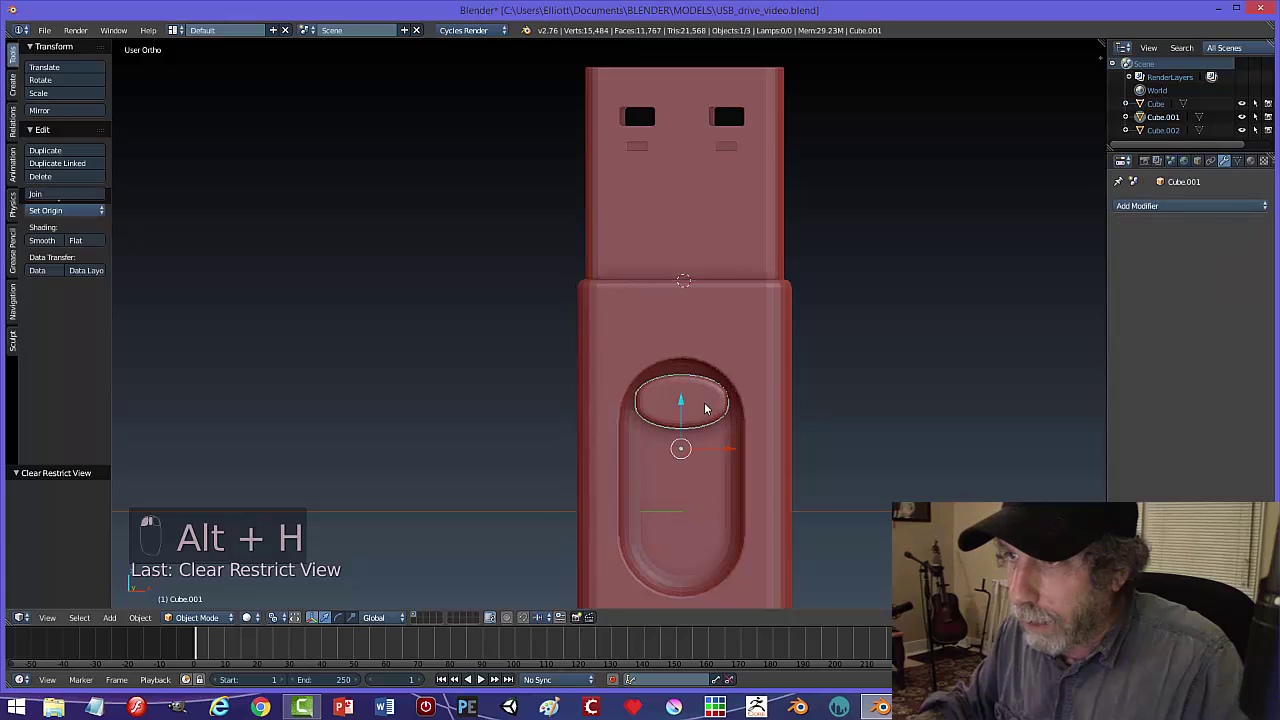
shift+click(749, 336)
key(ctrl+j)
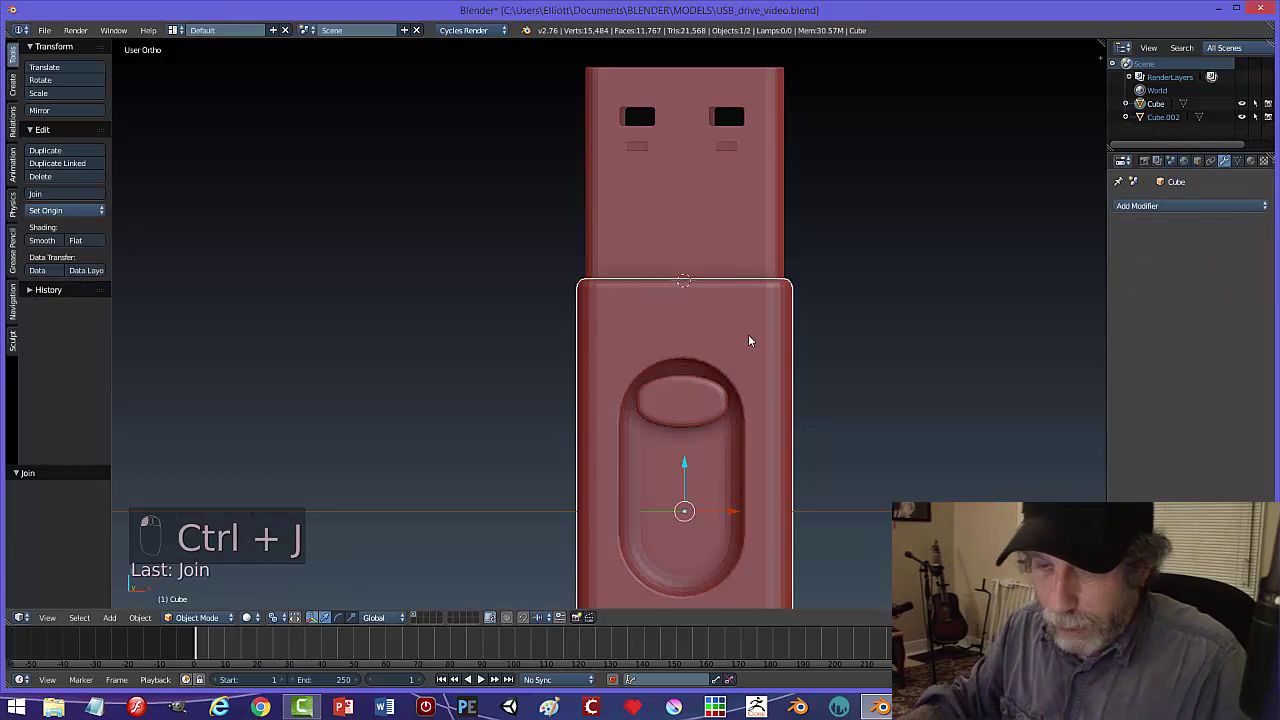
key(h)
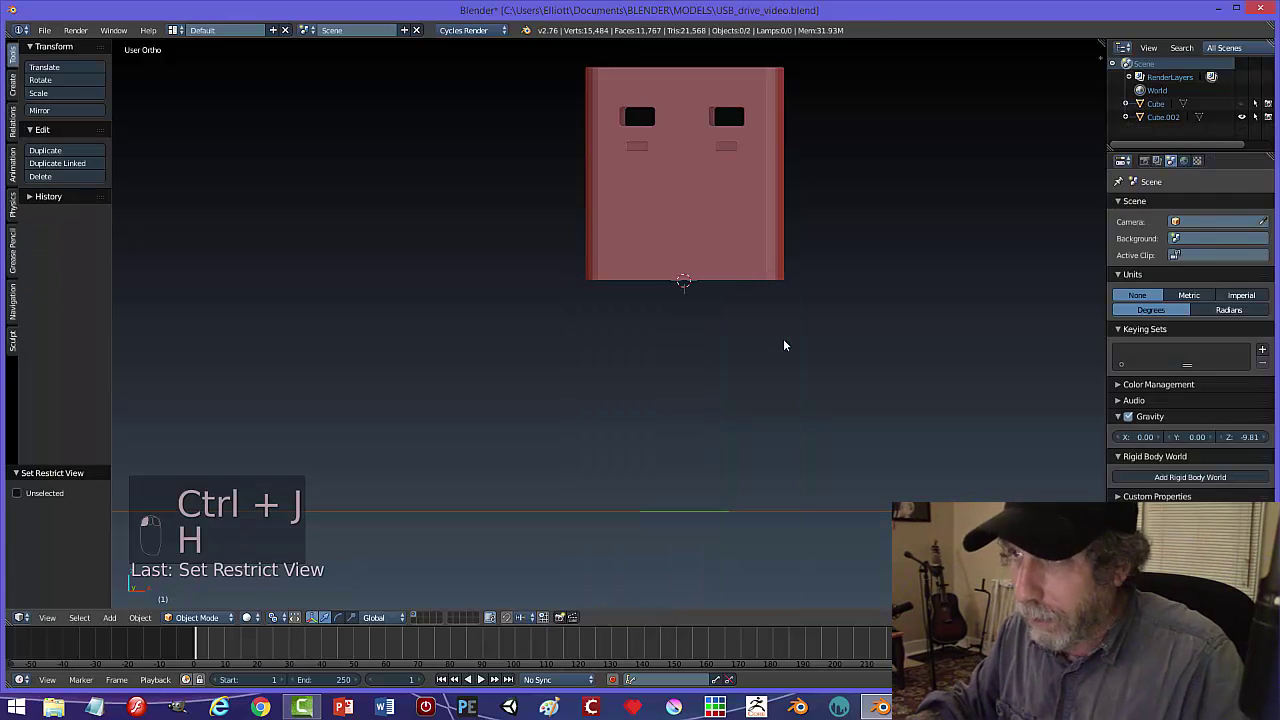
- Show the connector shell from the back and put it in Edit Mode
right_click(700, 229)
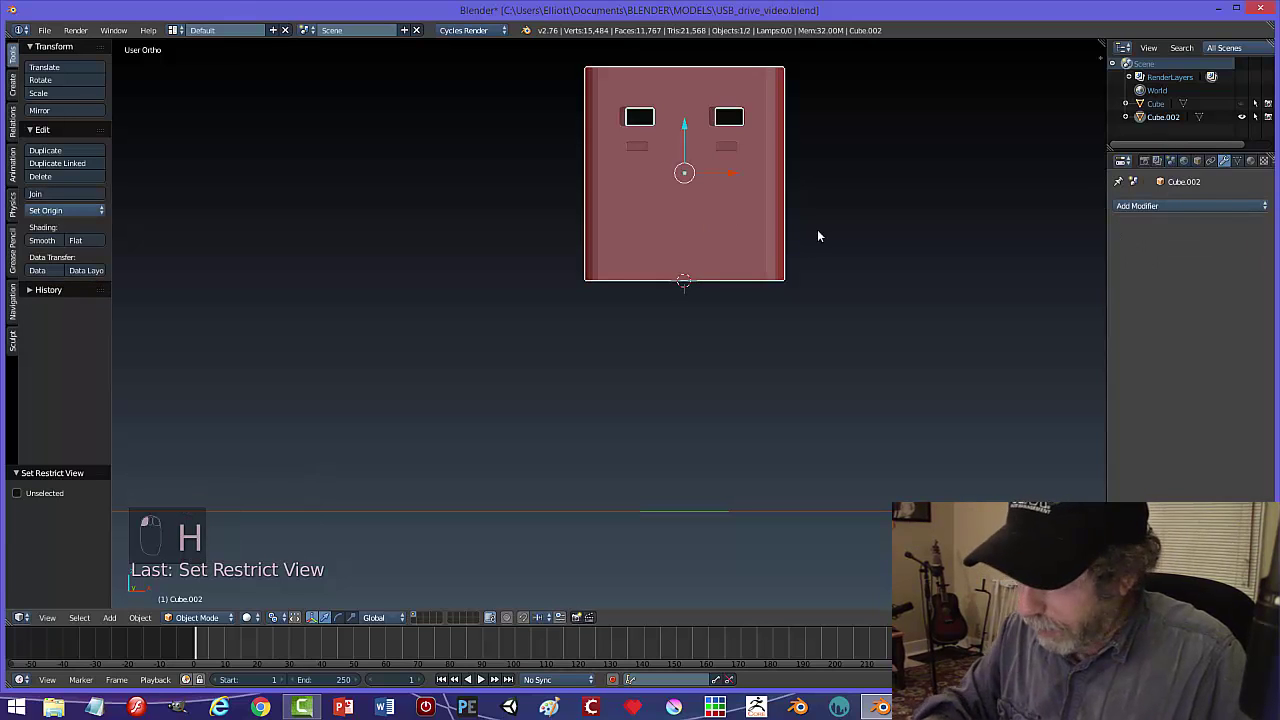
key(ctrl+KP_1)
shift+middle_drag(691, 322, 730, 419)
scroll(735, 410, up, 1)
key(a)
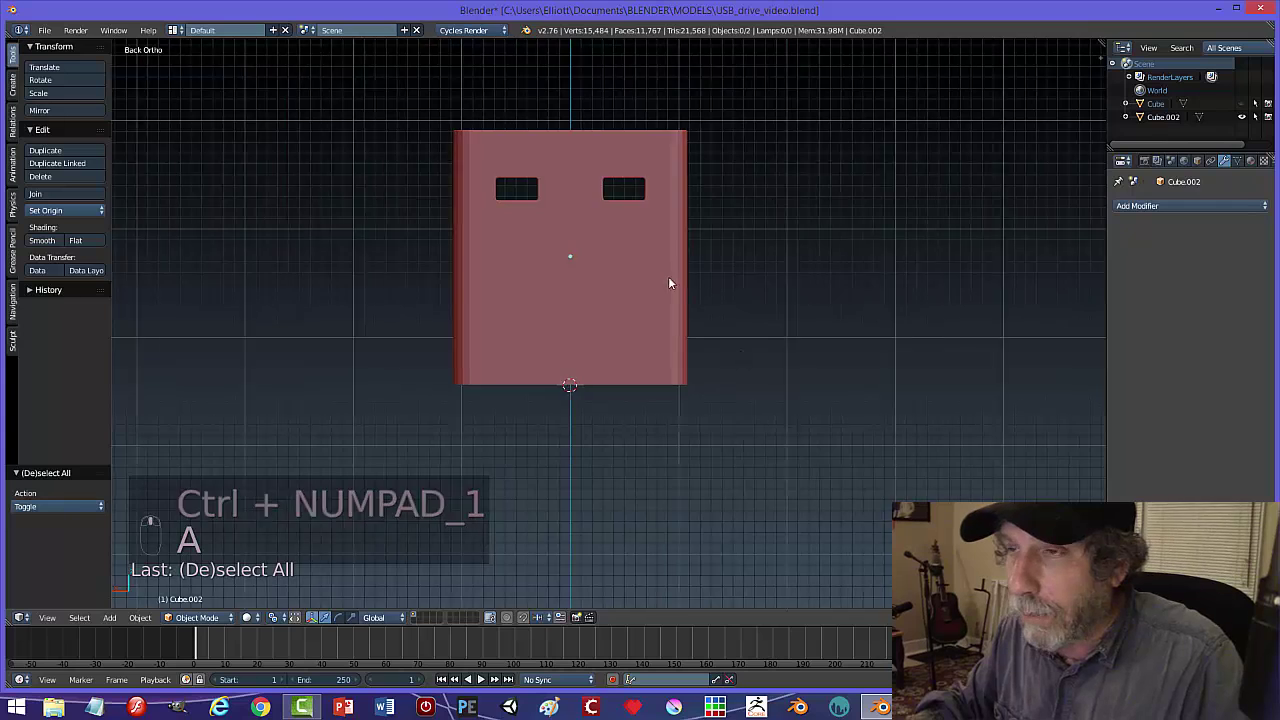
shift+middle_drag(585, 276, 619, 350)
right_click(622, 347)
key(Tab)
click(842, 346)
scroll(694, 301, up, 4)
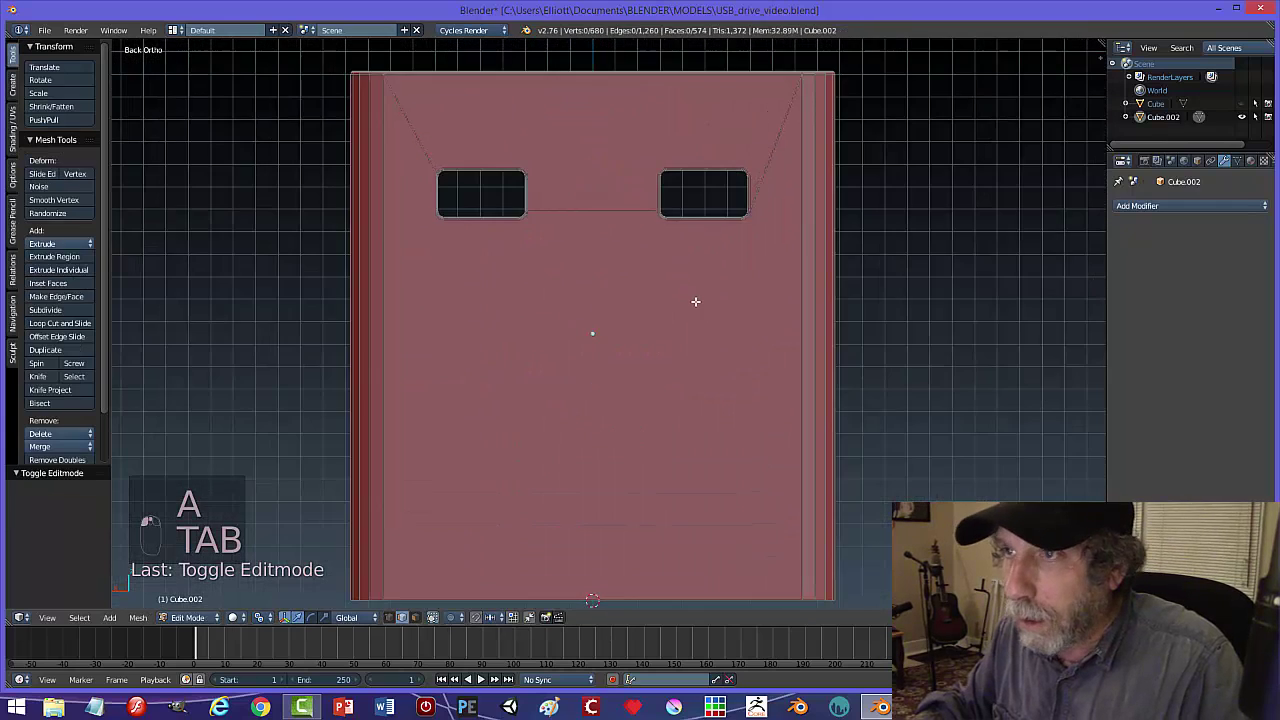
shift+middle_drag(667, 285, 643, 363)
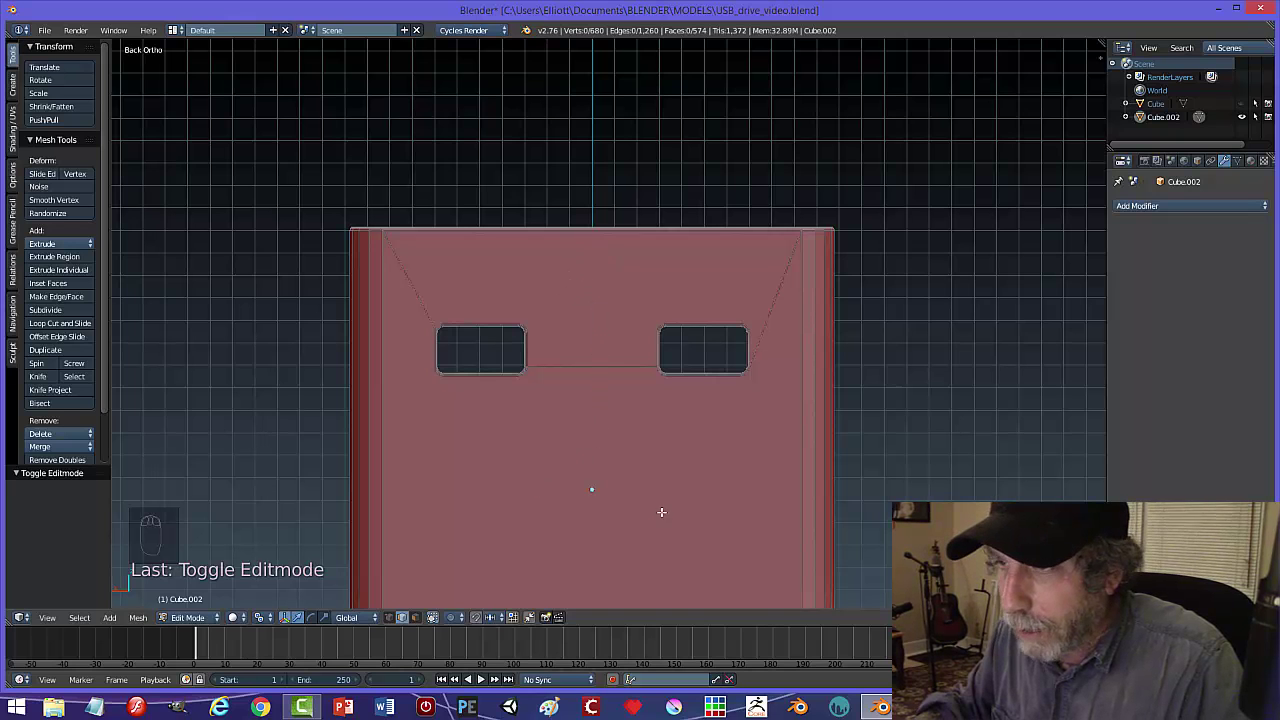
- Examine the connector's back seam in the USB_DriveB.png reference in Windows Photo Viewer, and return to Blender
scroll(661, 512, down, 1)
shift+middle_drag(628, 517, 603, 374)
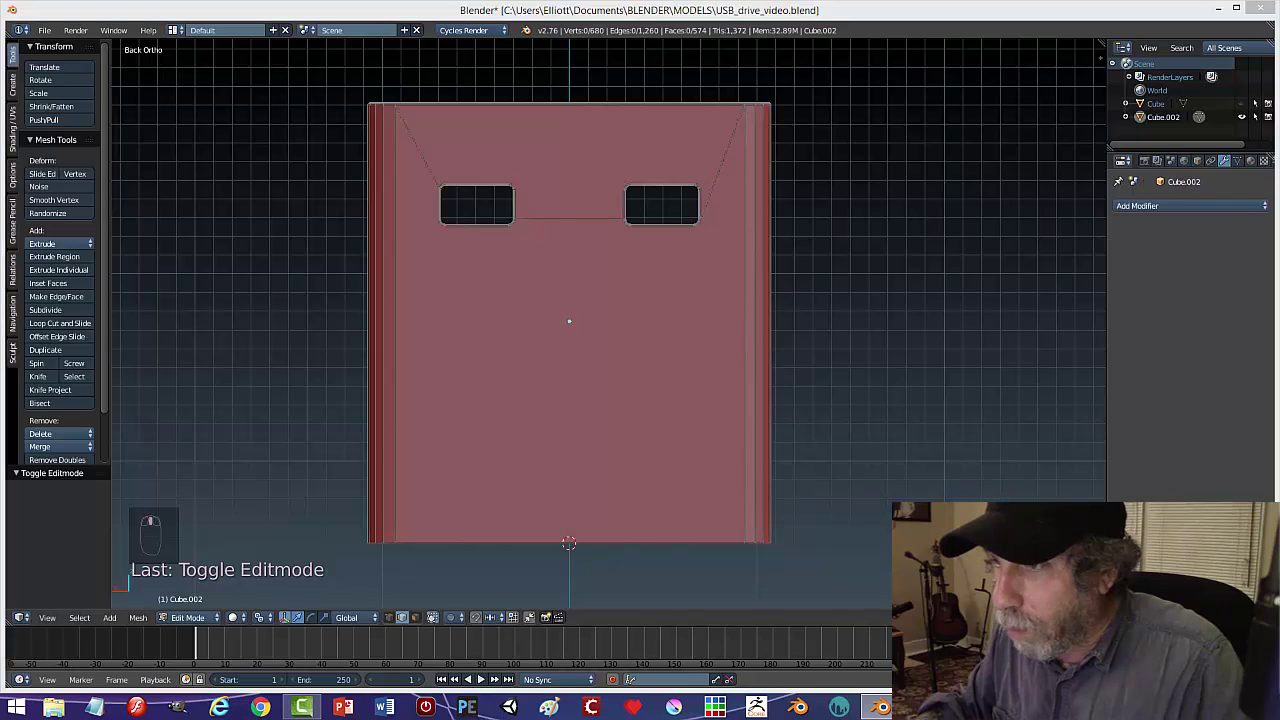
mouse_move(920, 707)
mouse_move(918, 640)
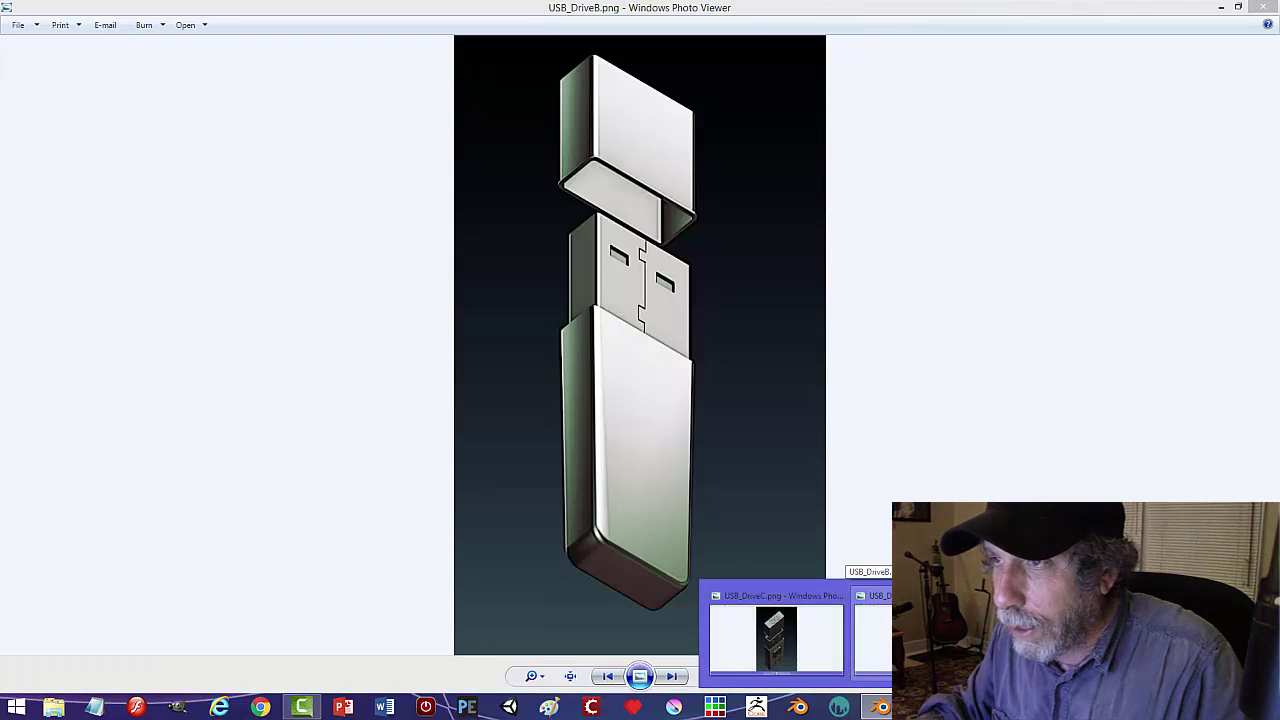
click(918, 640)
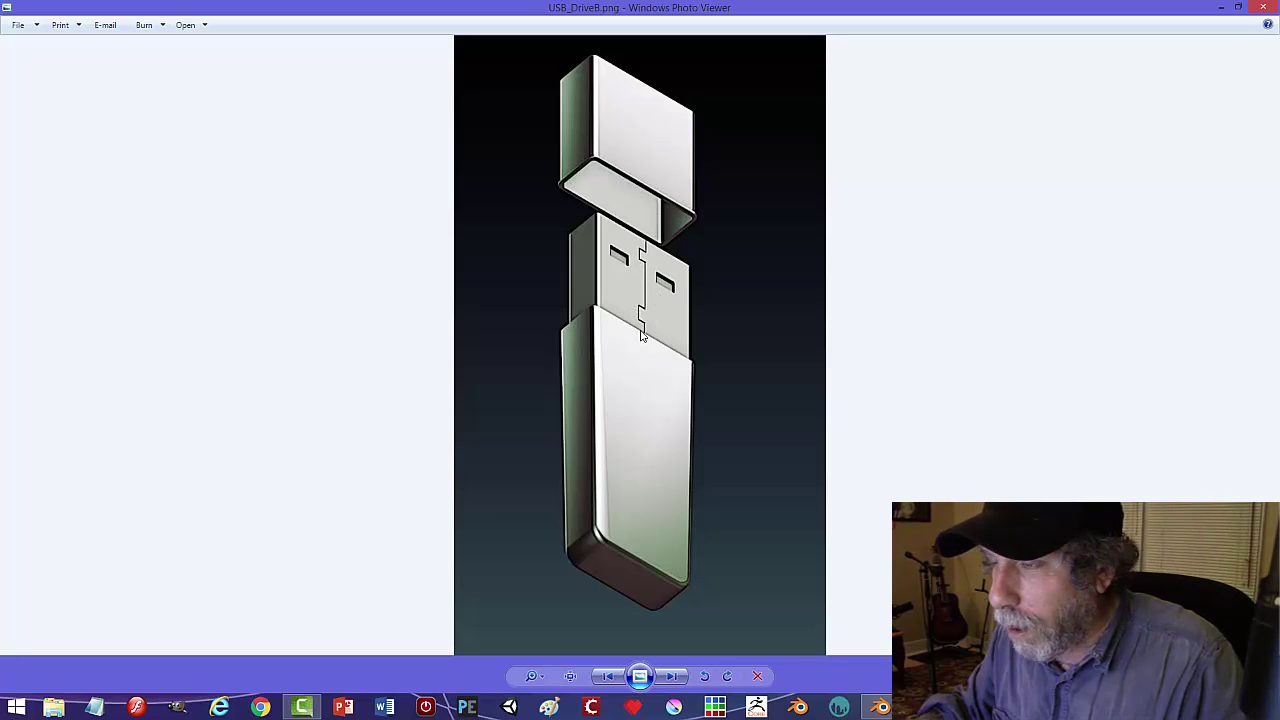
key(alt+Tab)
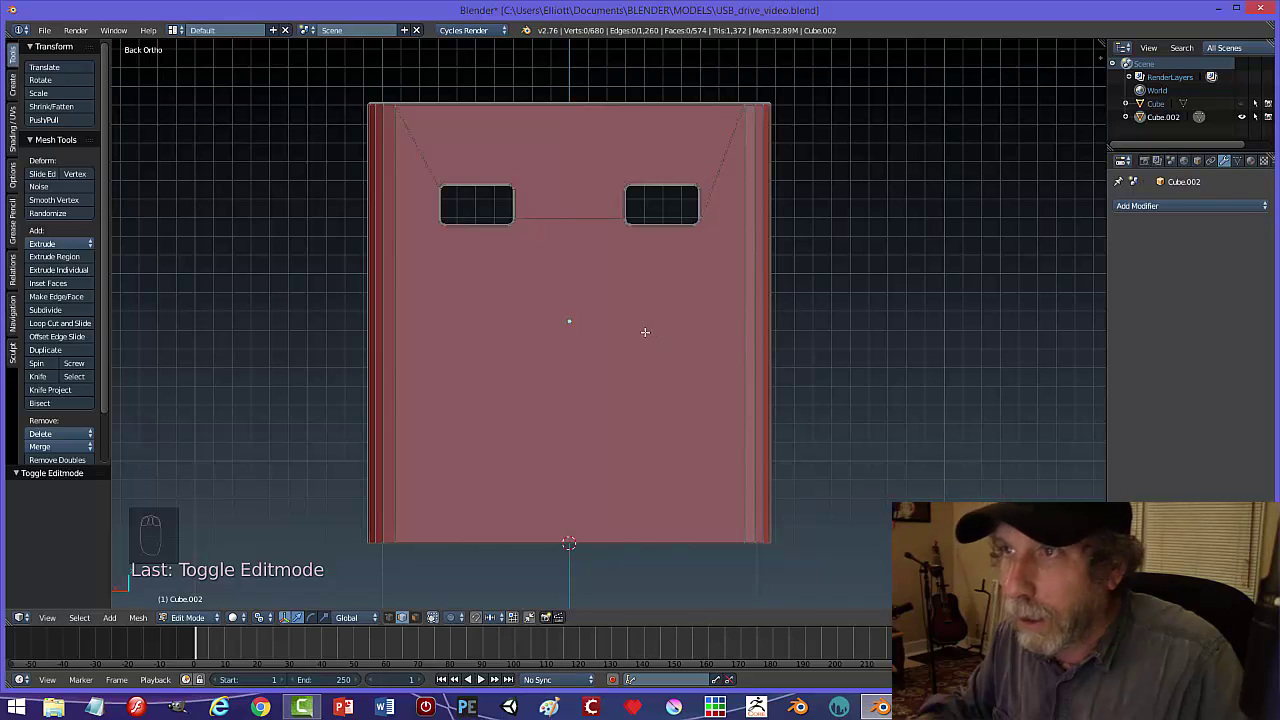
shift+middle_drag(606, 277, 622, 337)
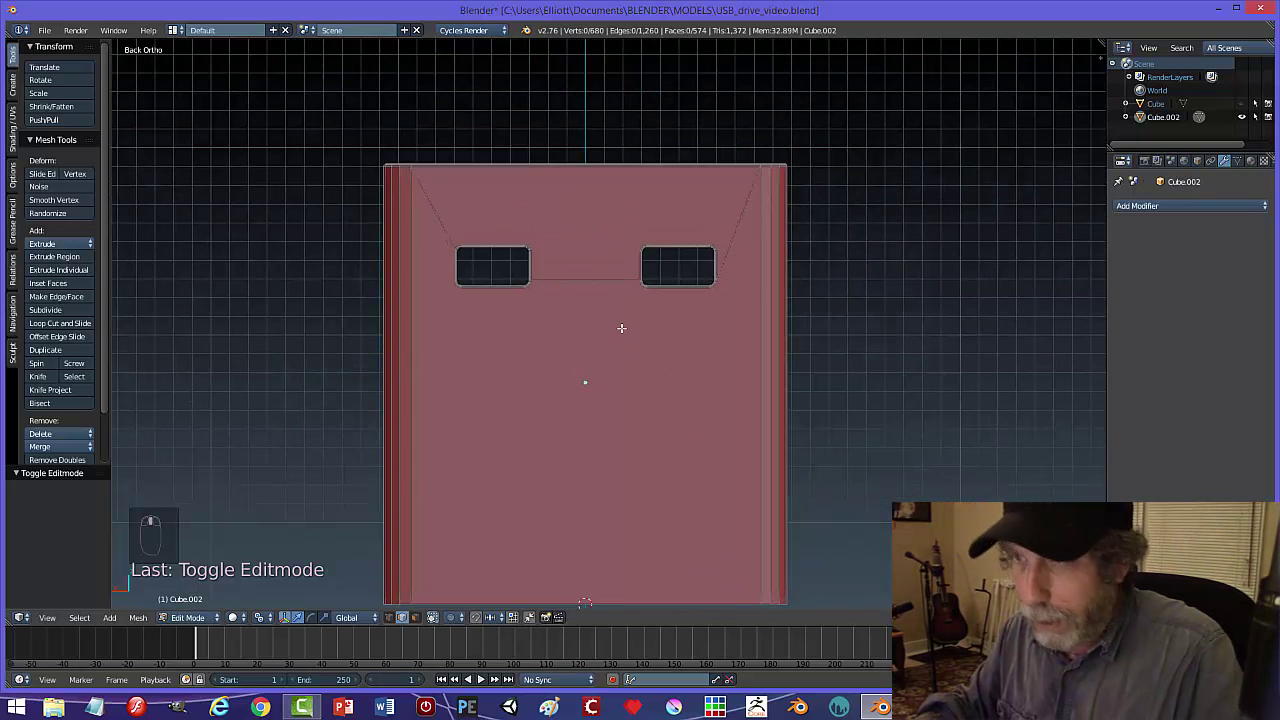
key(k)
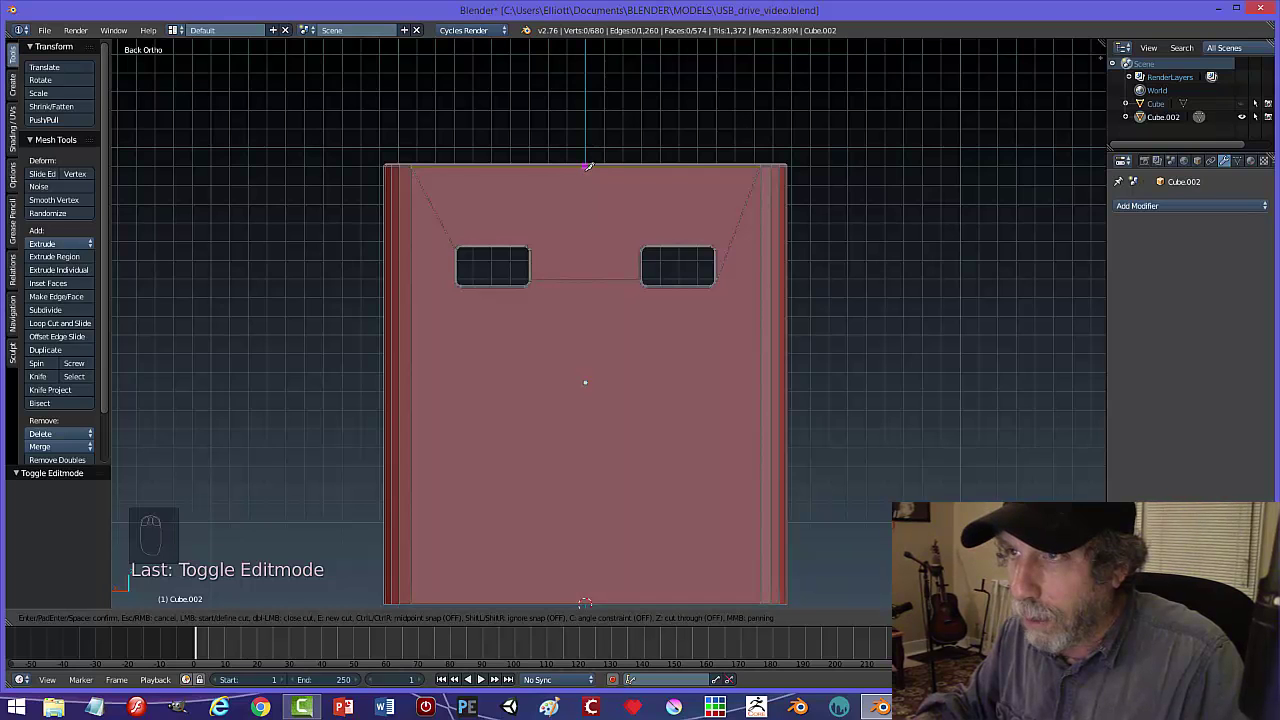
key(Escape)
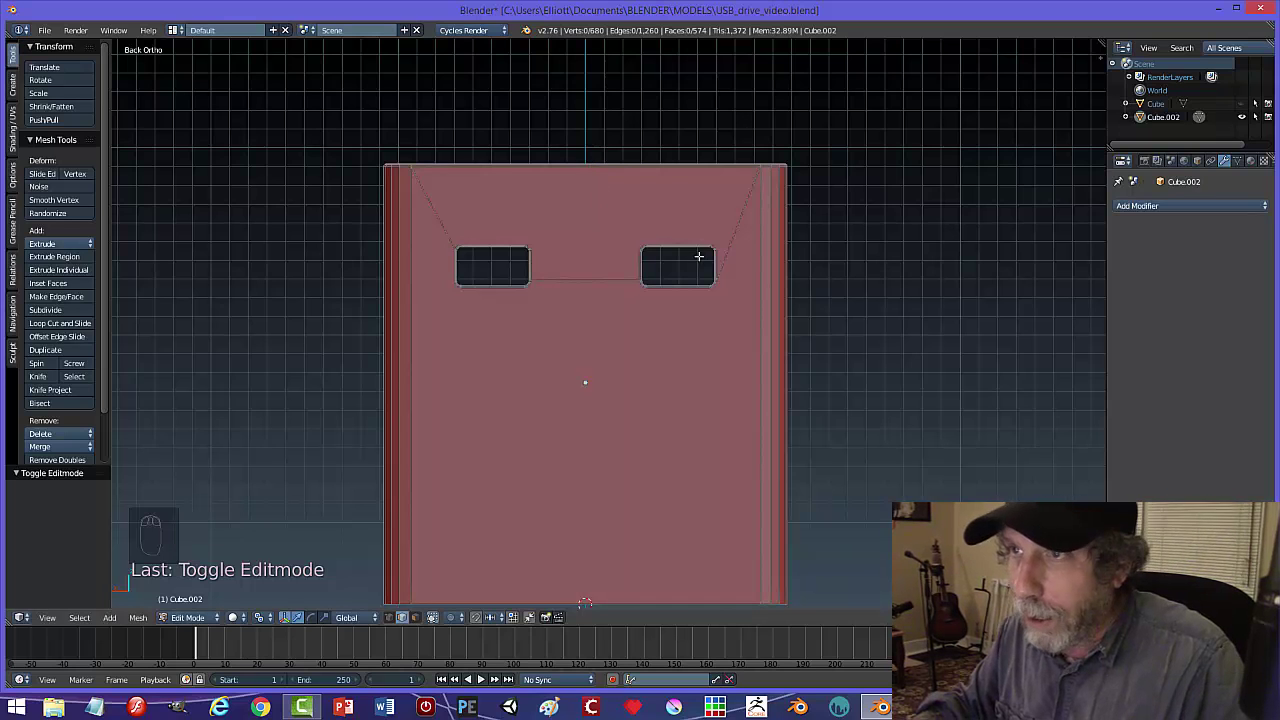
- Subdivide the long rim edge of the shell's back wall with one cut in vertex select mode, and clear the selection
click(589, 166)
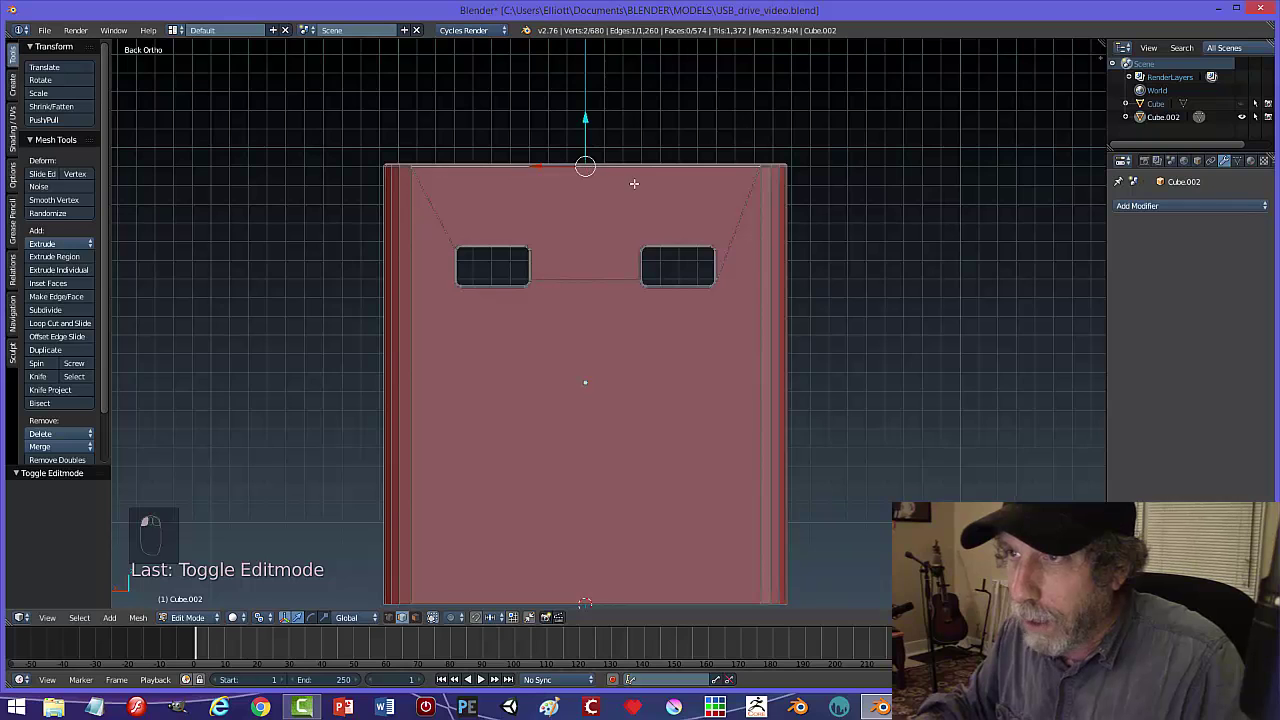
mouse_move(650, 222)
middle_down()
mouse_move(649, 277)
mouse_move(648, 231)
middle_up()
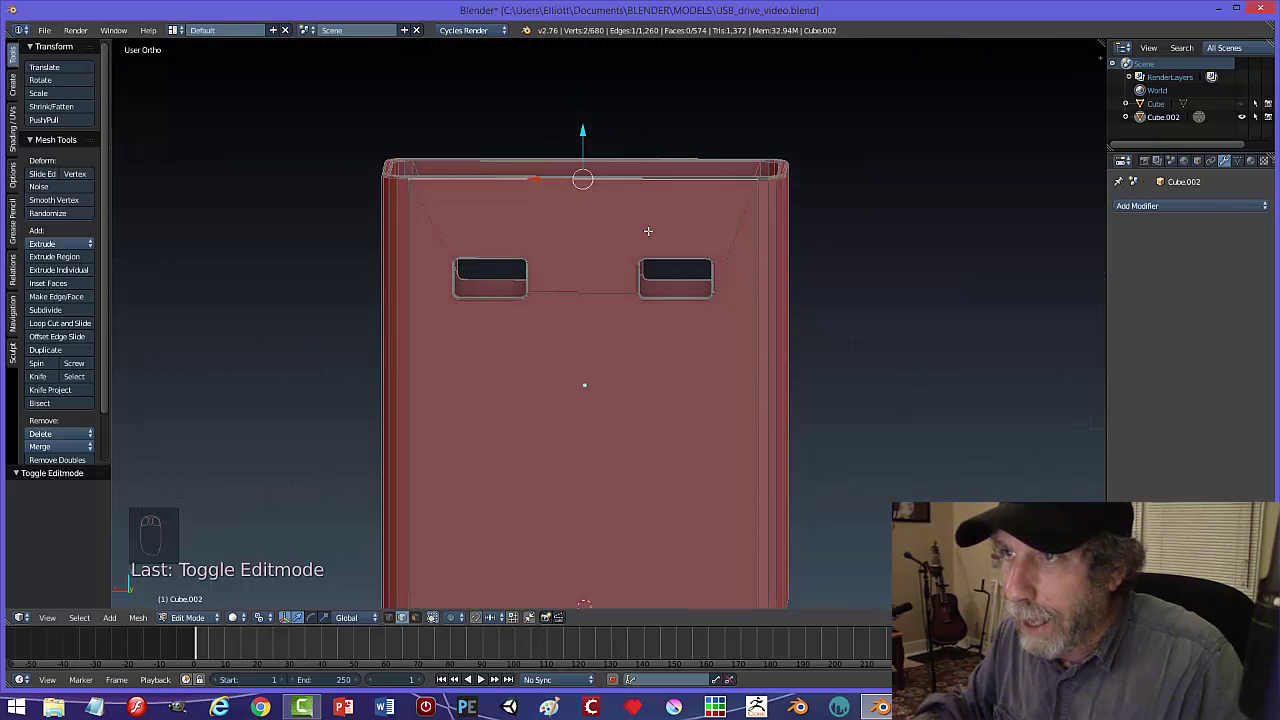
key(ctrl+Tab)
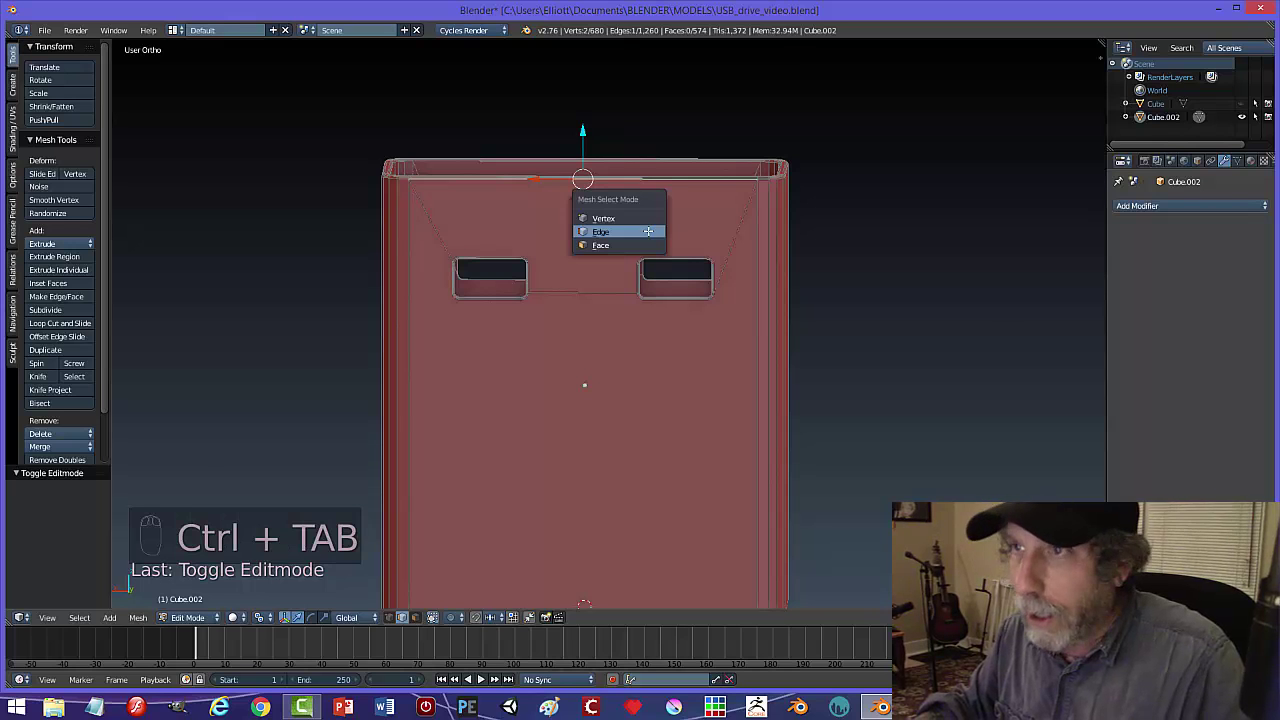
click(648, 216)
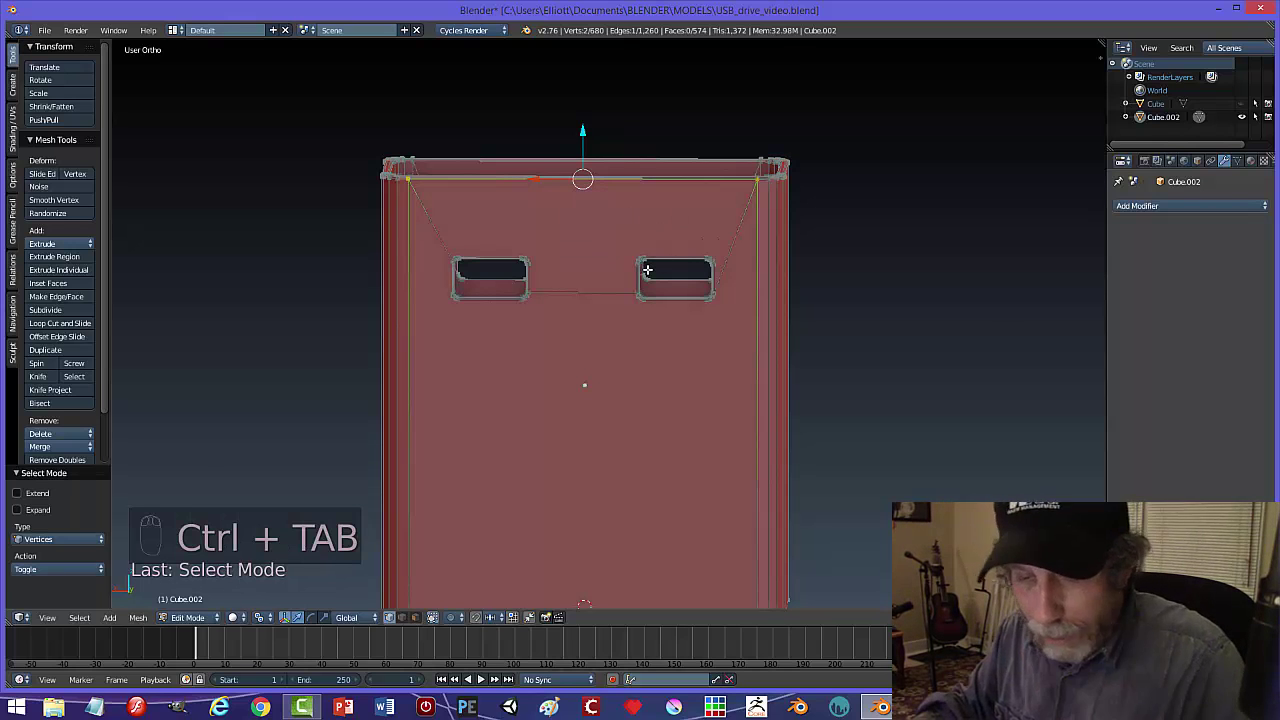
key(w)
click(637, 289)
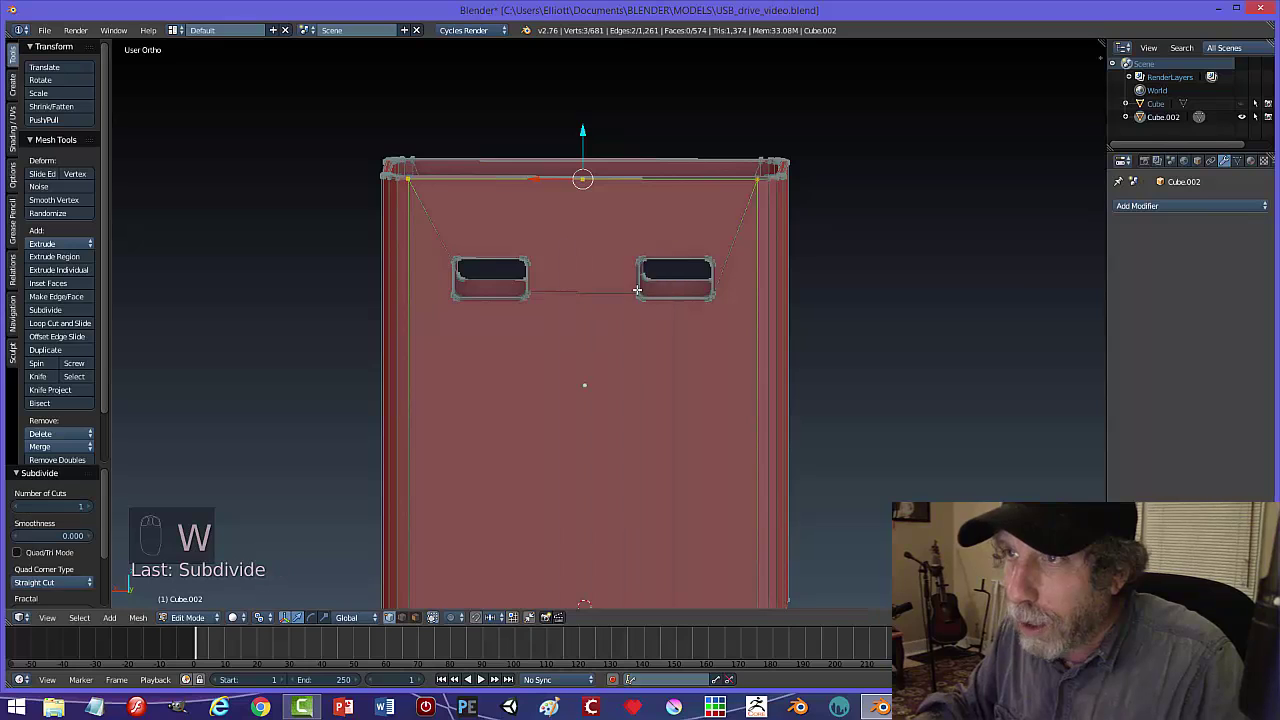
key(a)
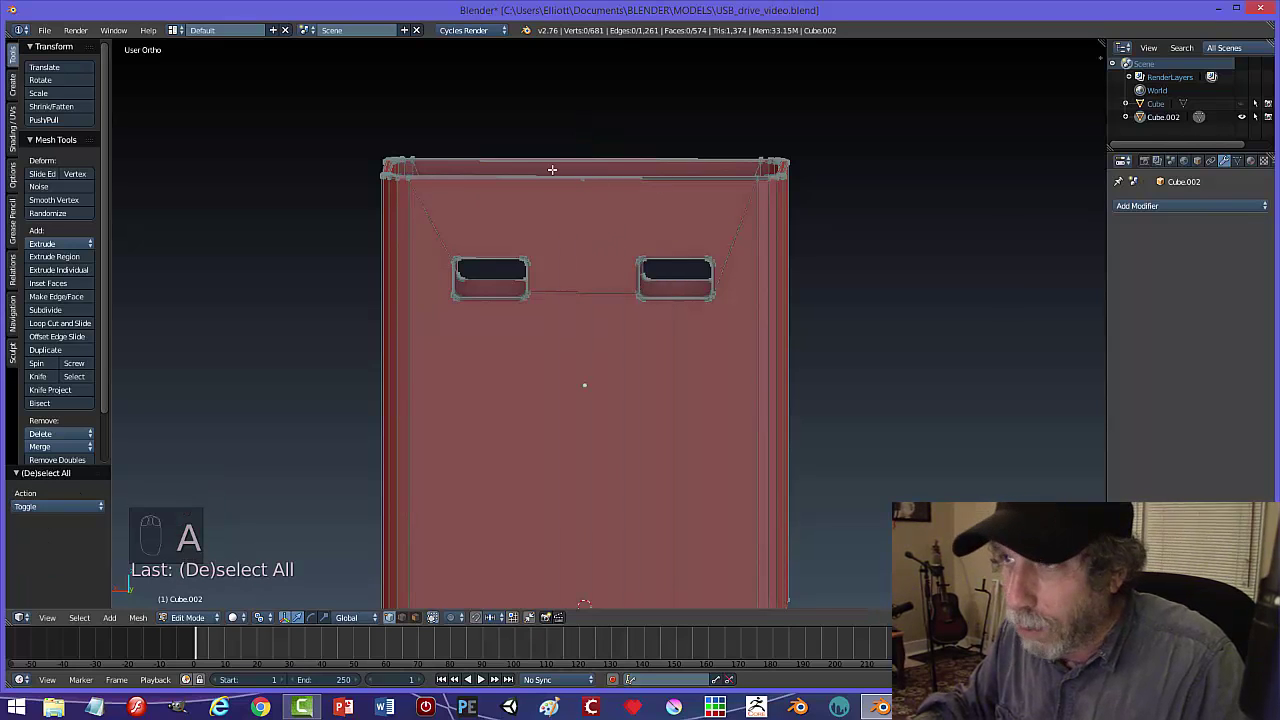
key(KP_1)
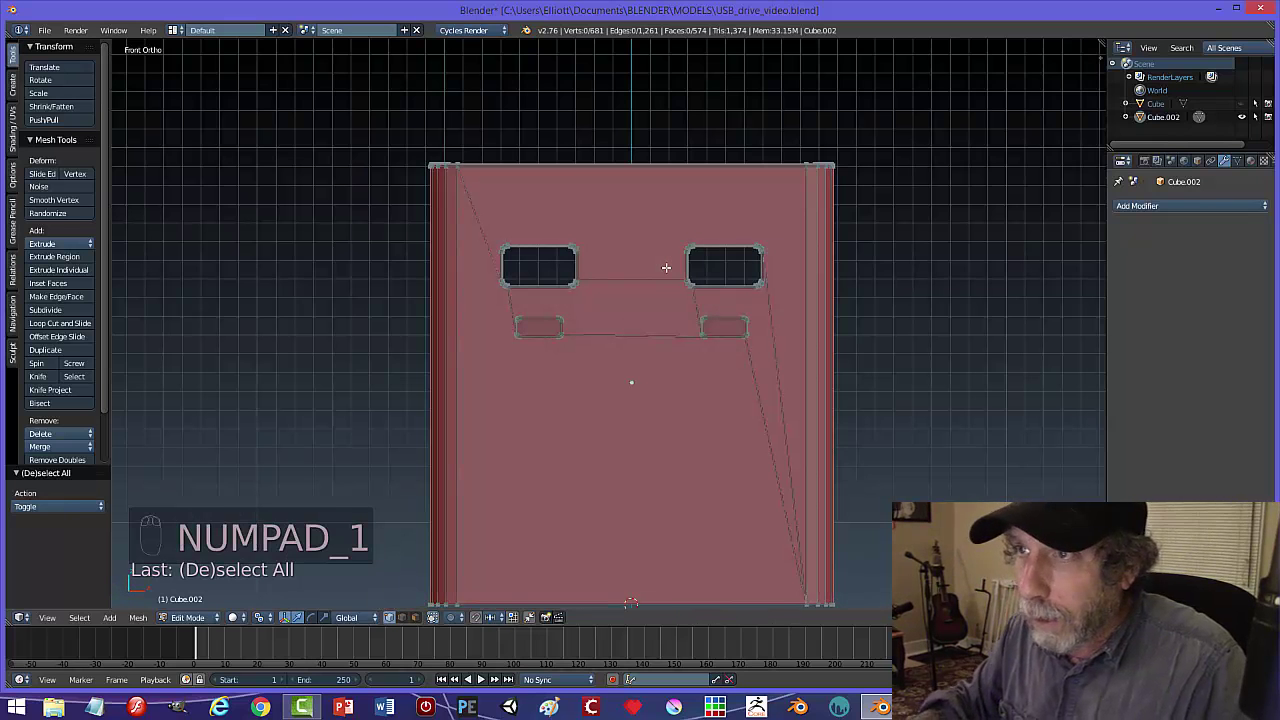
- Knife-cut a central seam down the shell's back wall, from top rim to bottom edge, with two rectangular notches stepping to the same side
key(ctrl+KP_1)
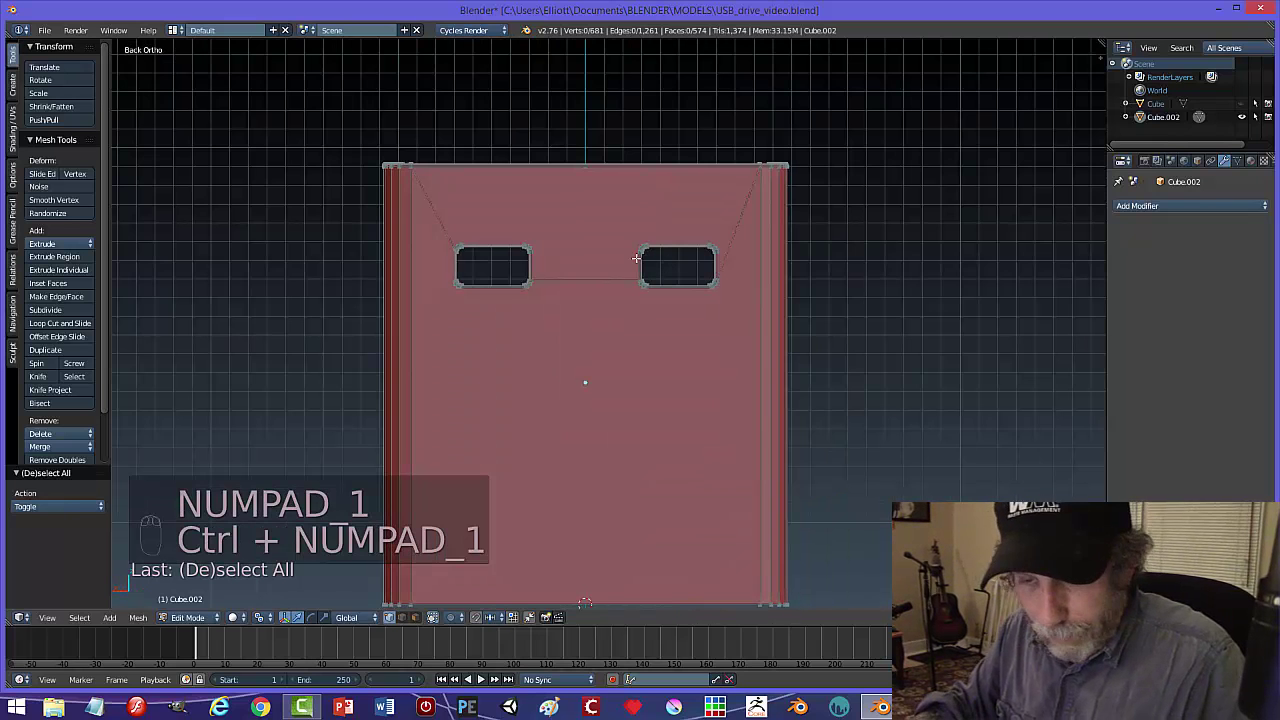
key(k)
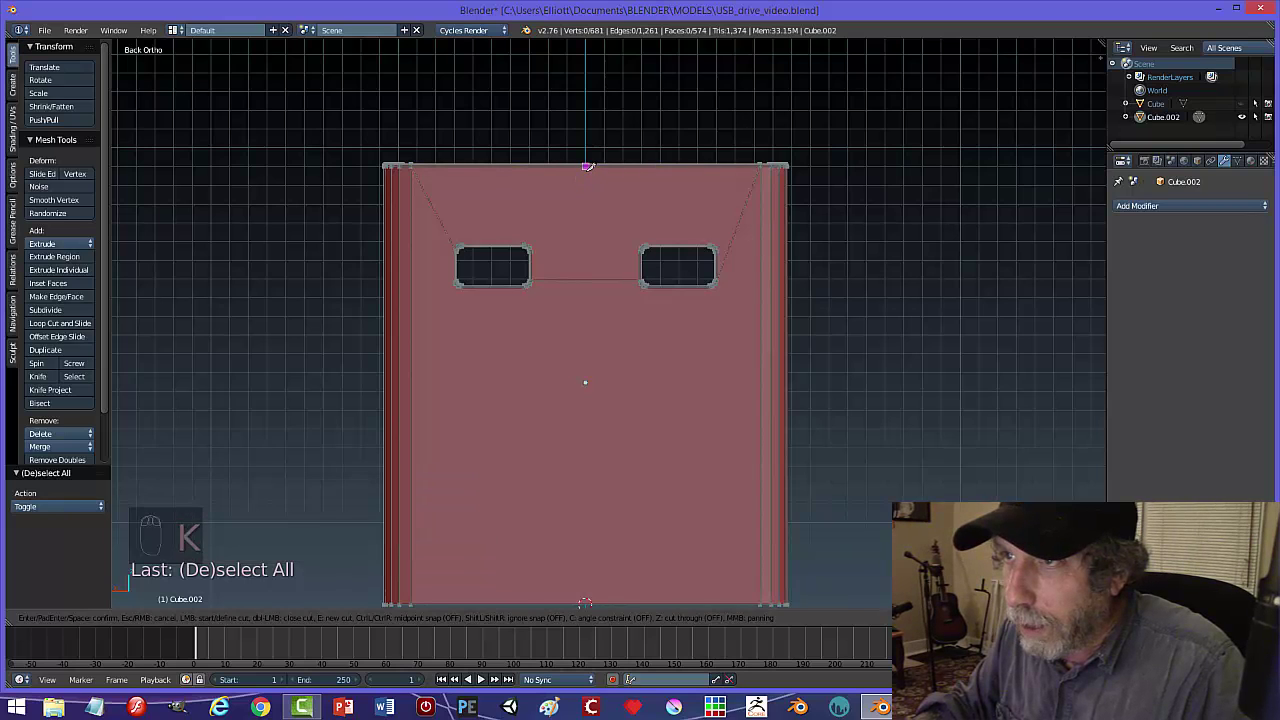
click(586, 166)
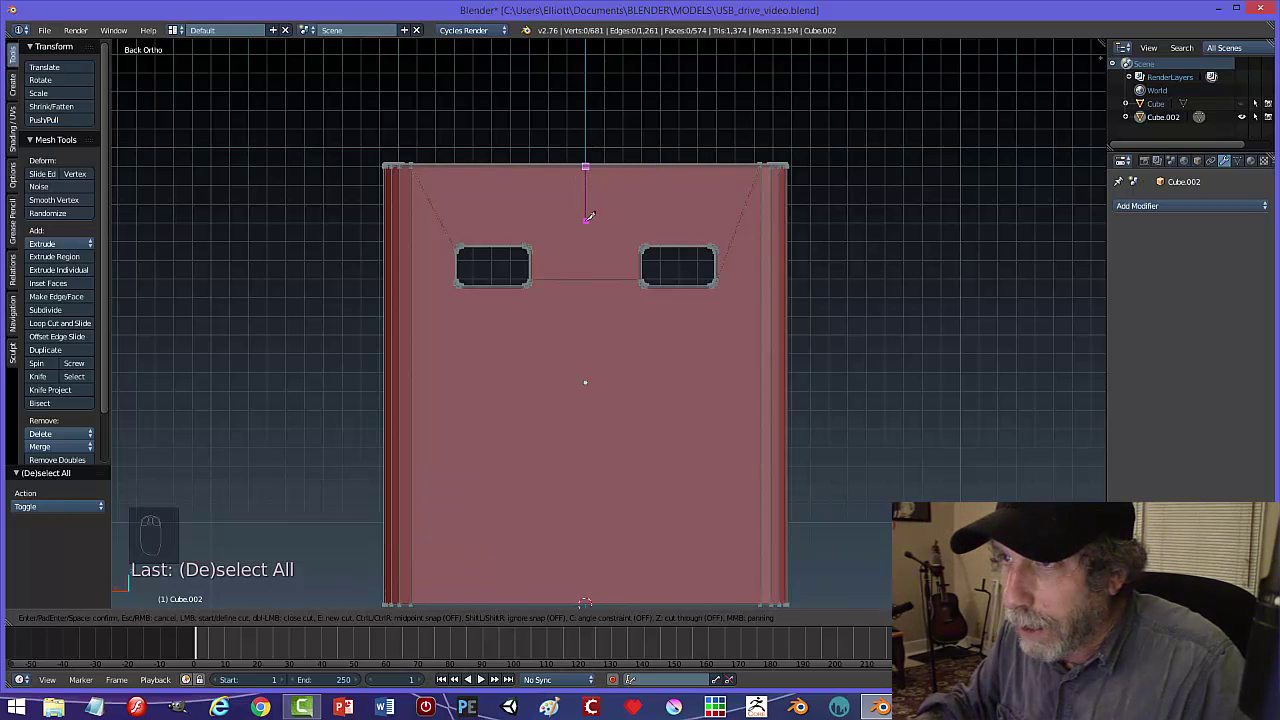
click(586, 219)
click(555, 223)
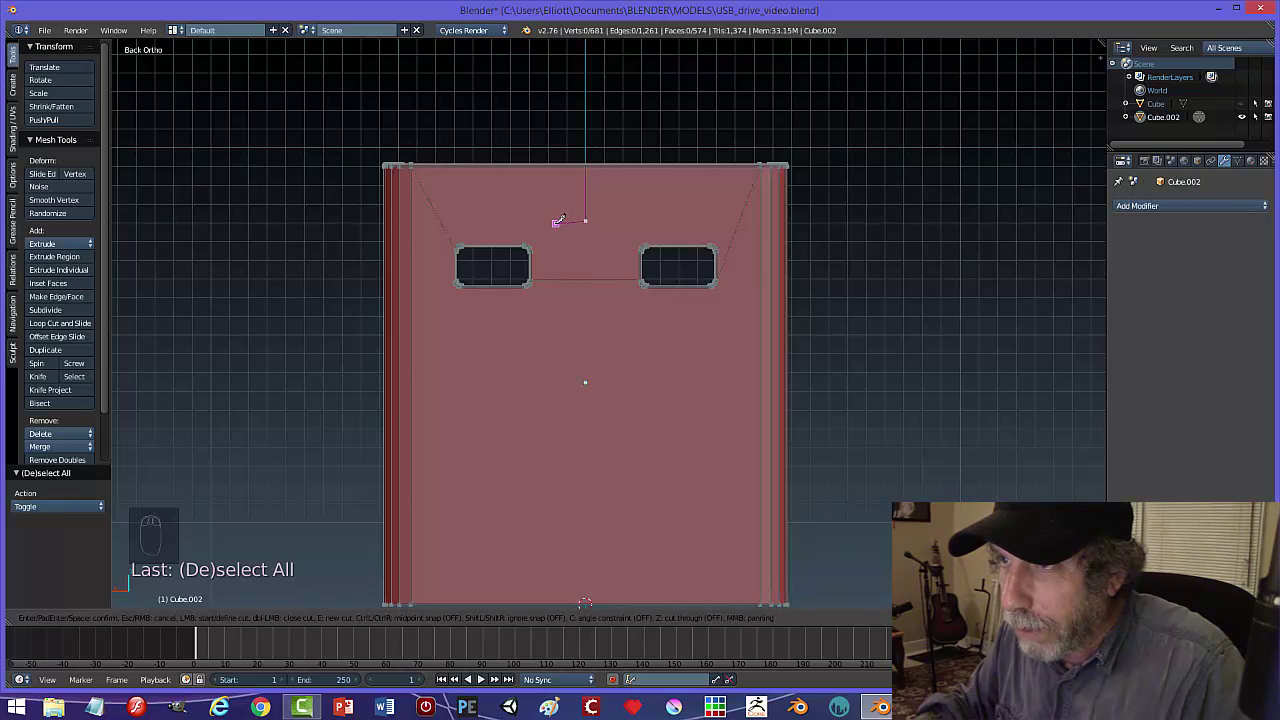
click(555, 252)
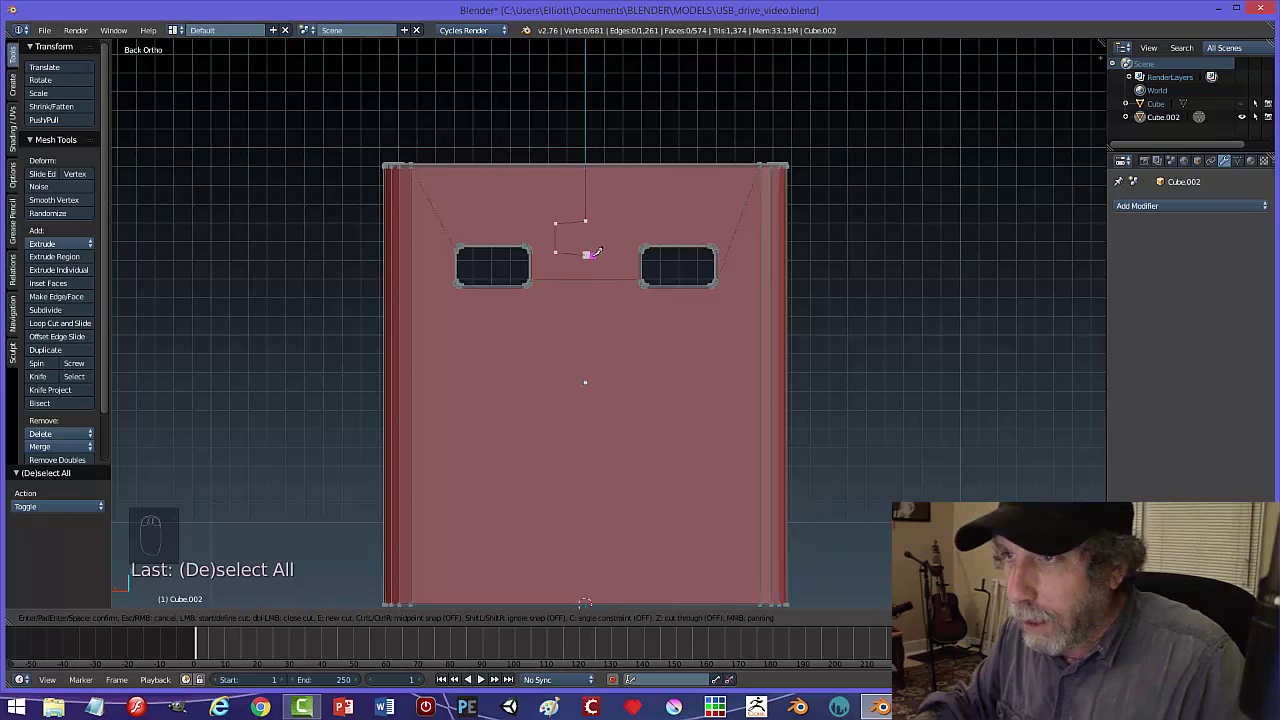
click(586, 254)
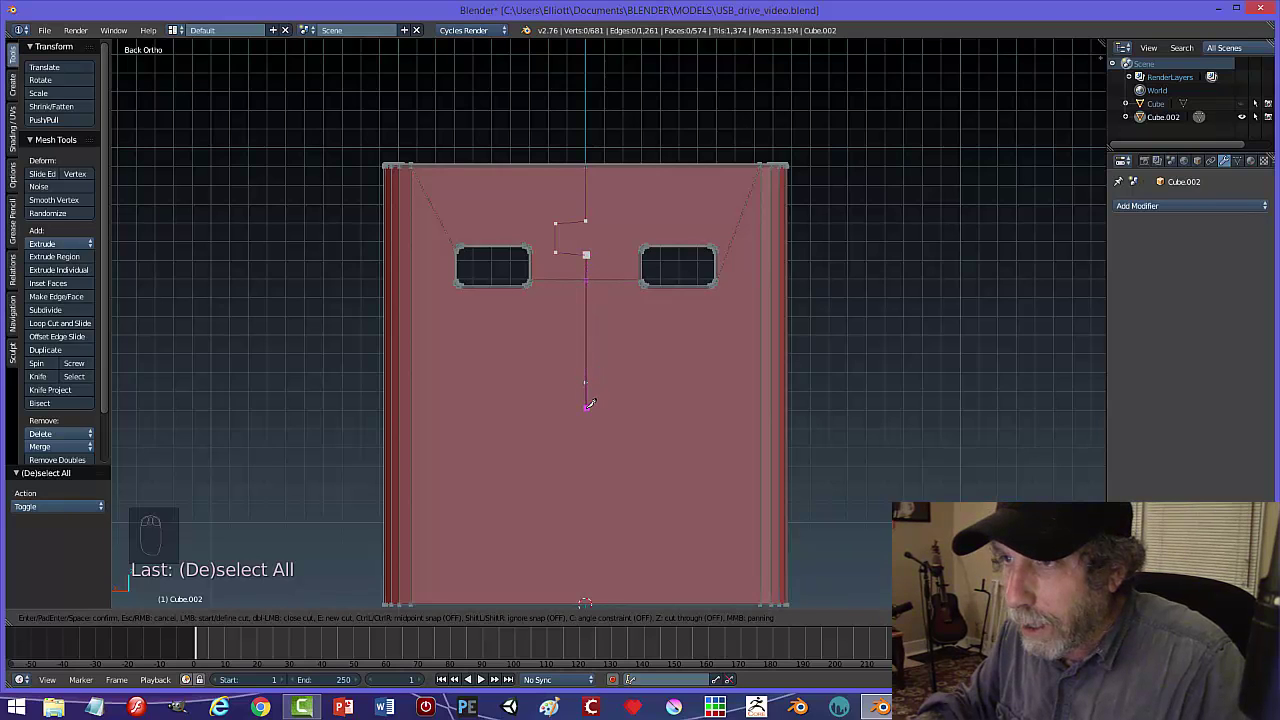
click(586, 405)
click(560, 408)
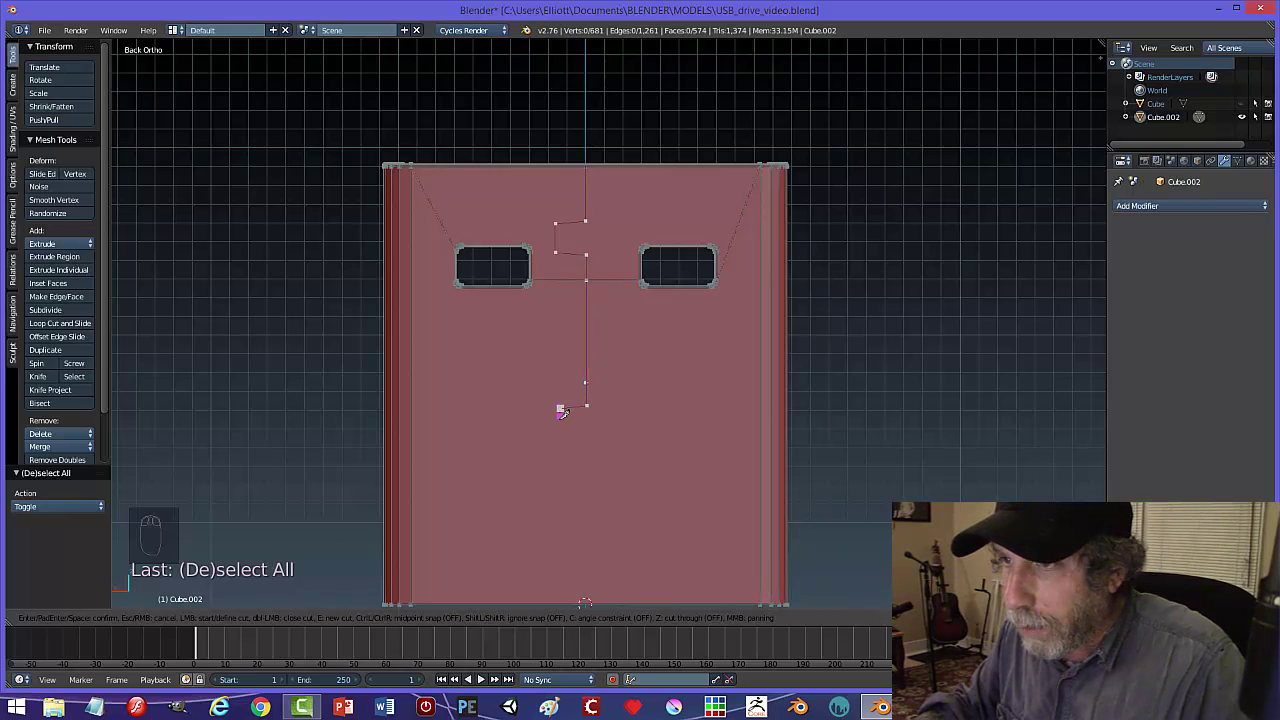
click(559, 437)
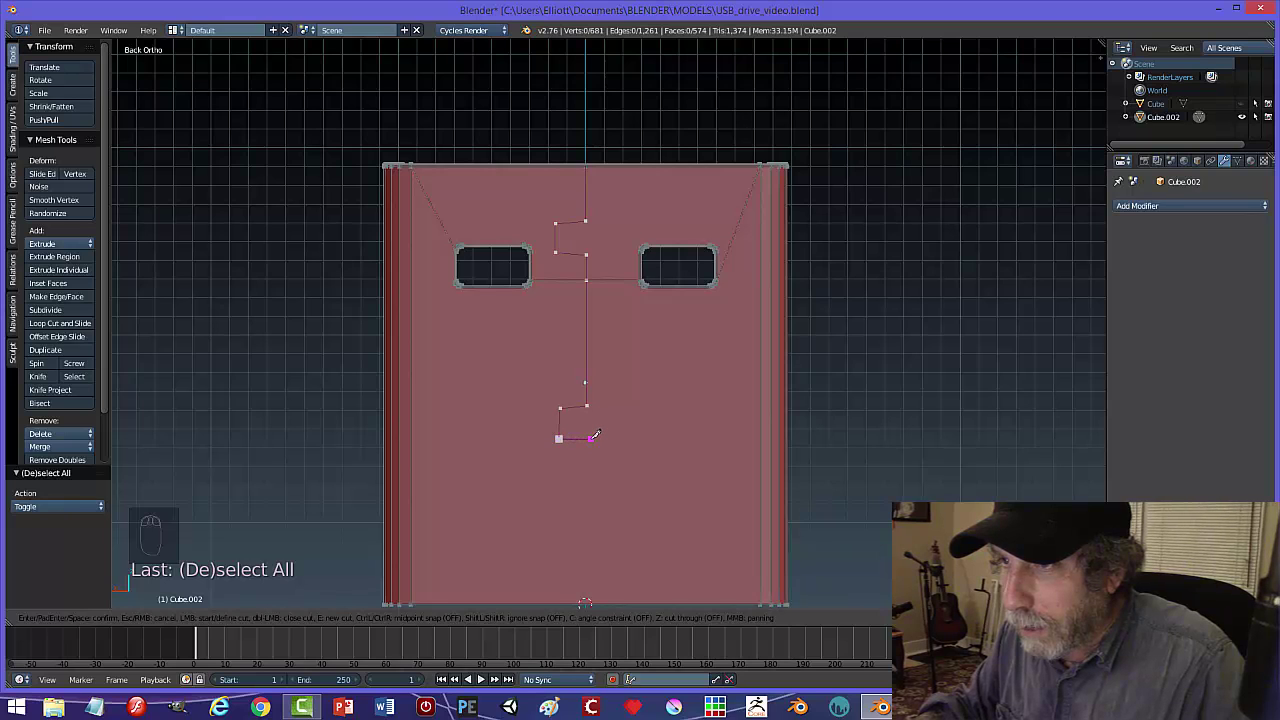
click(590, 438)
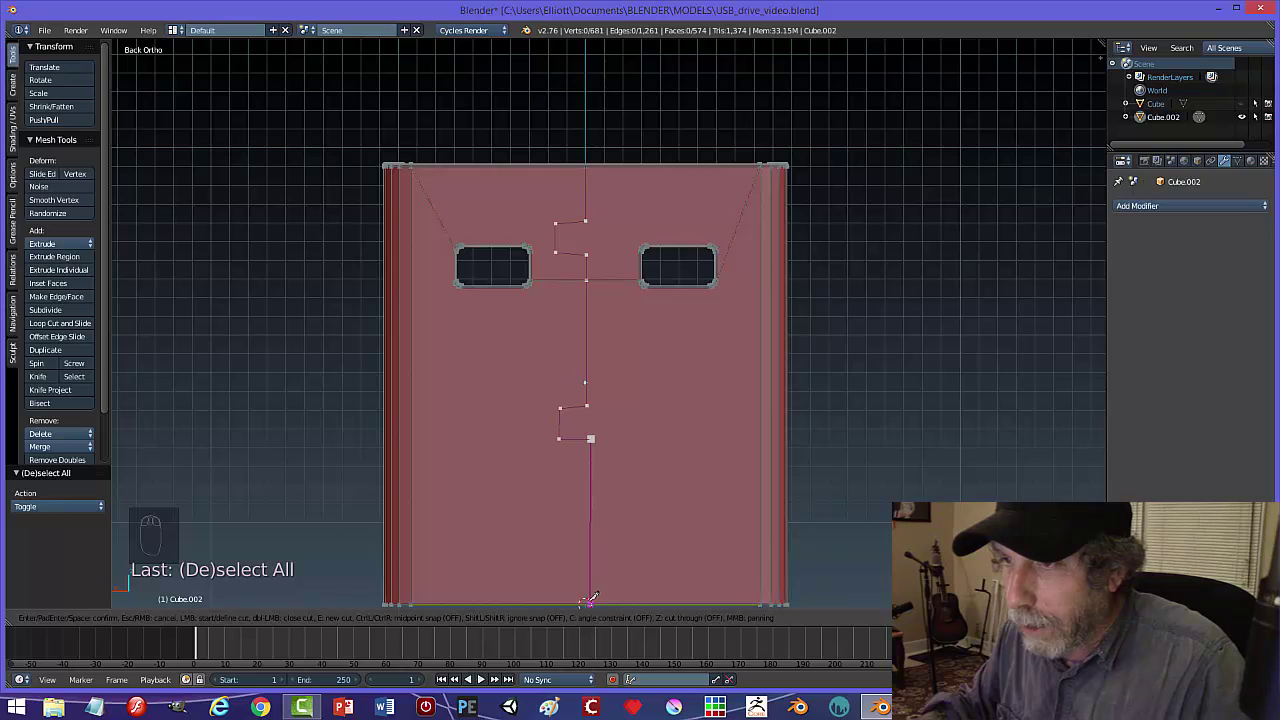
click(589, 601)
key(Return)
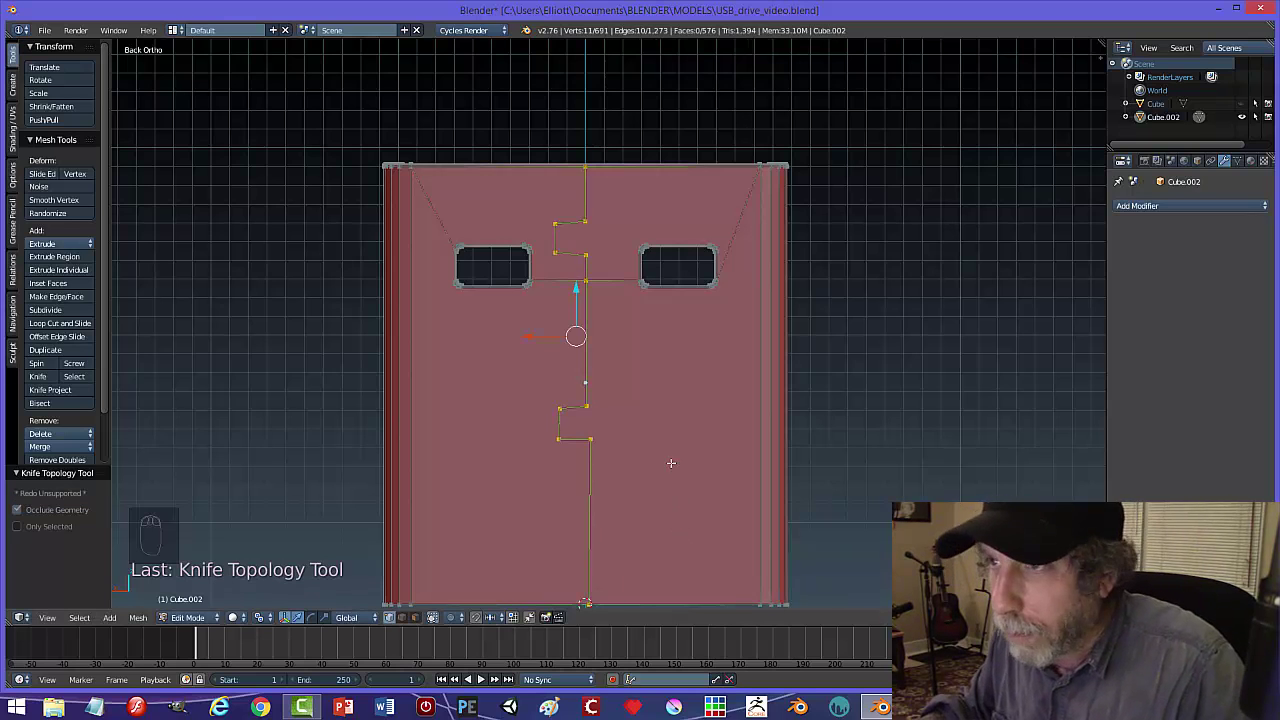
- Clear the selection of the new seam cut and switch the mesh to edge select mode
right_click(586, 189)
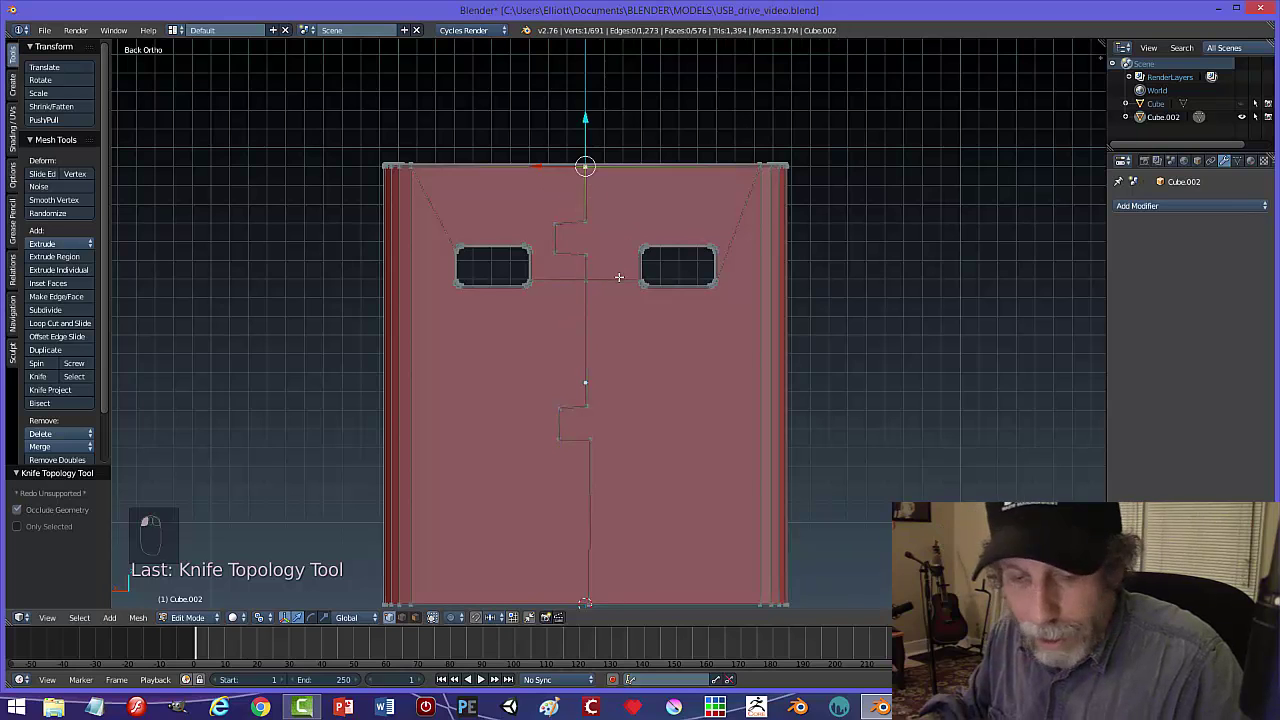
key(a)
key(ctrl+Tab)
click(600, 289)
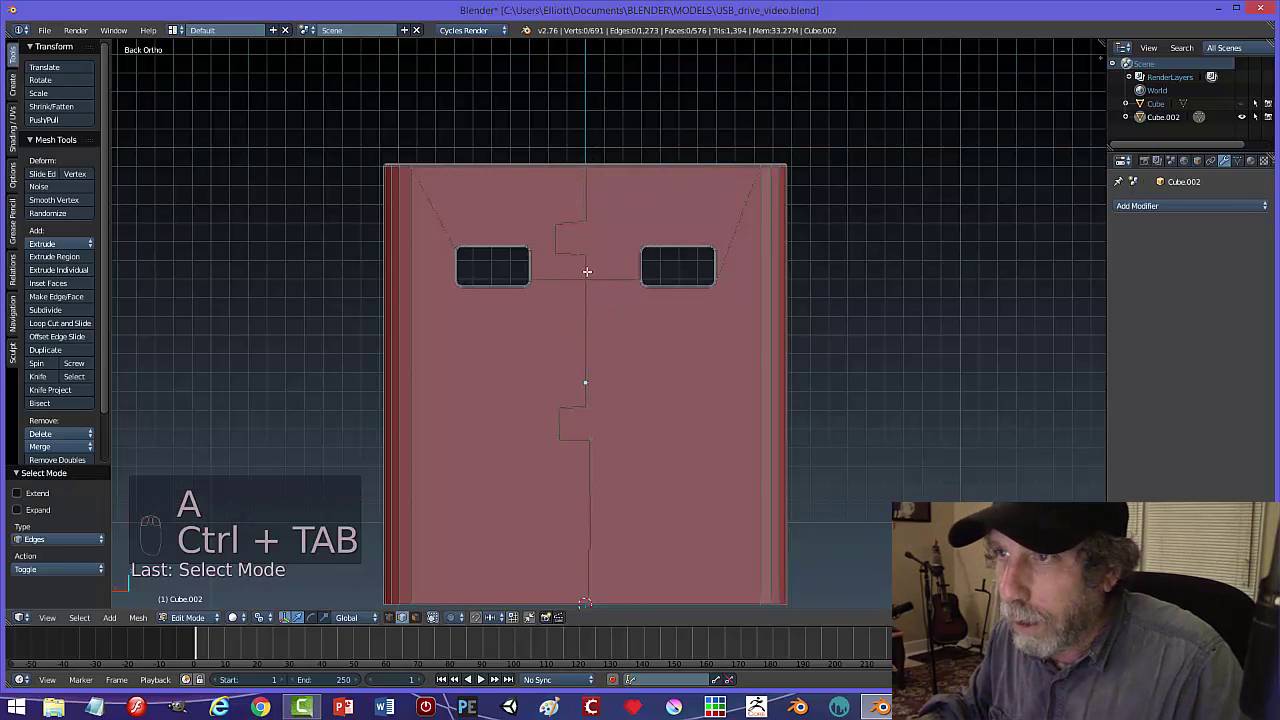
right_click(589, 188)
shift+right_click(584, 313)
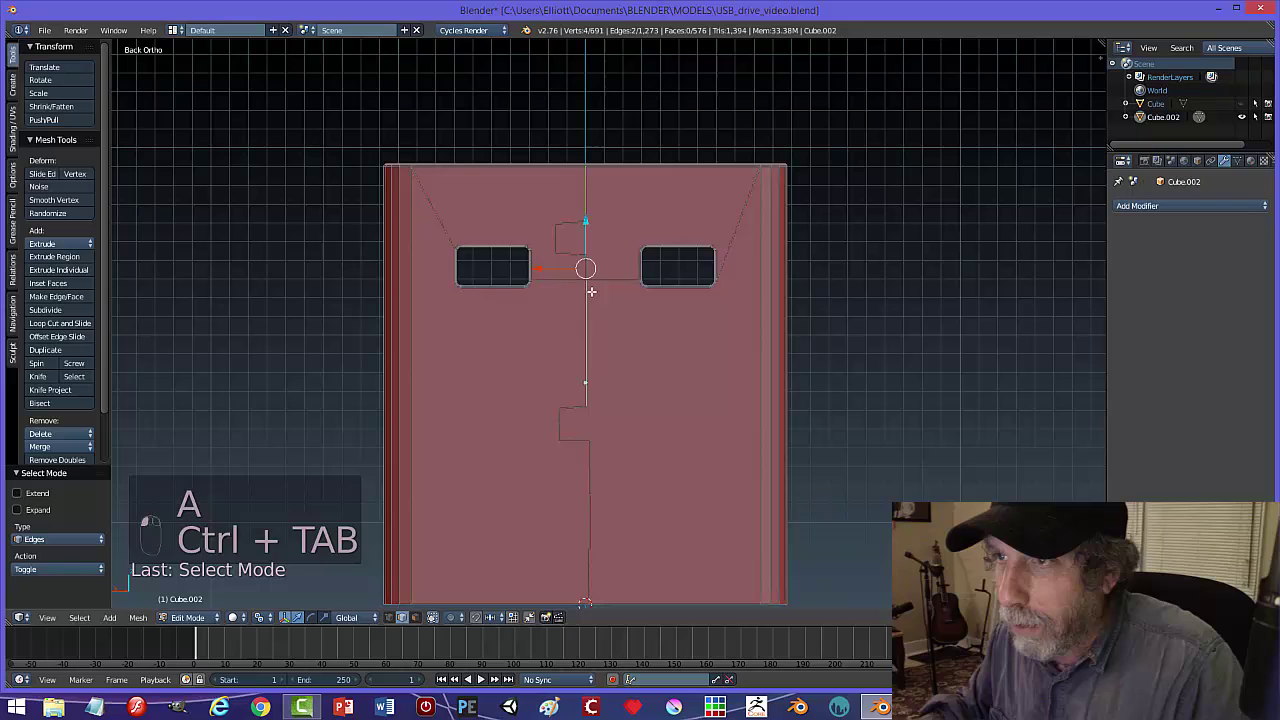
shift+right_click(590, 472)
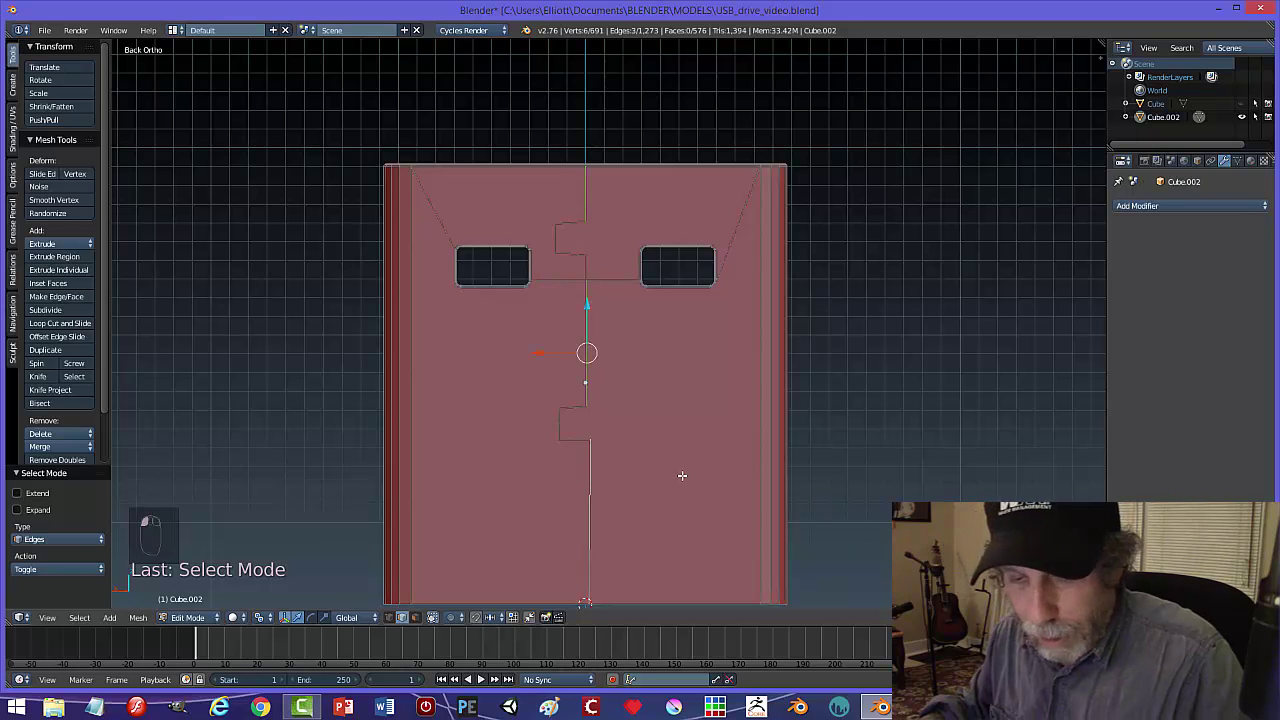
key(s)
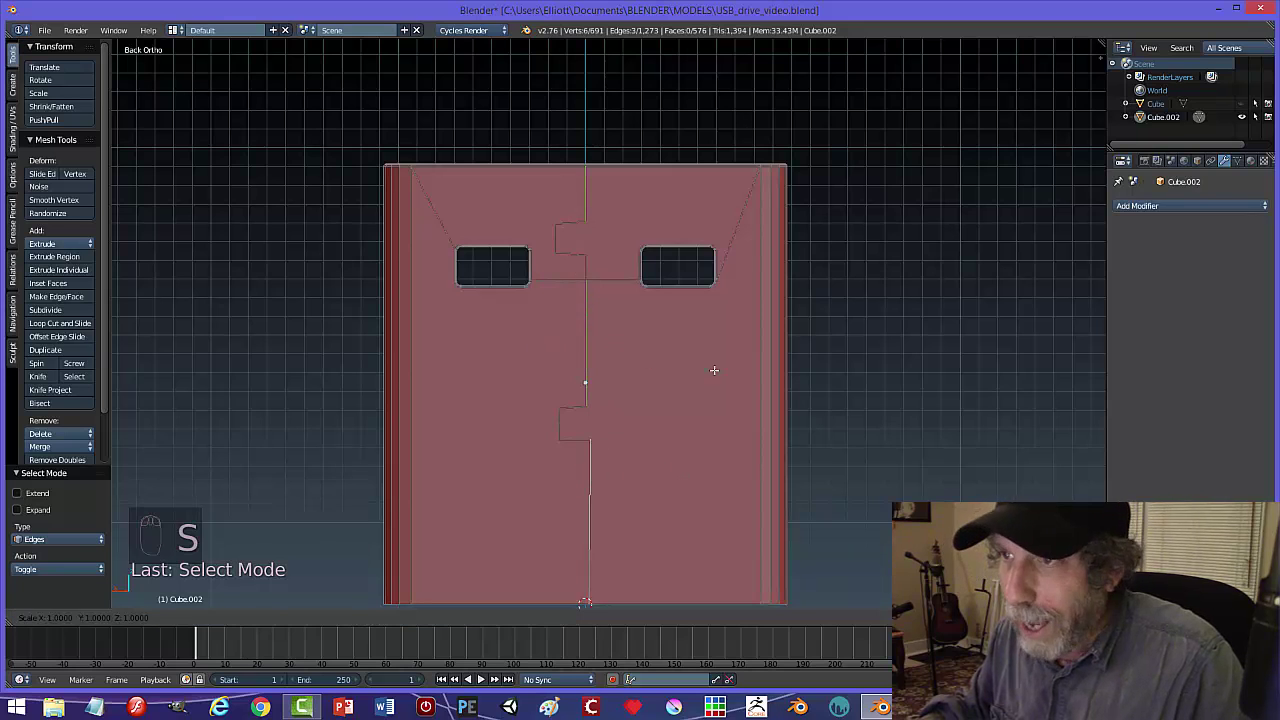
key(x)
key(0)
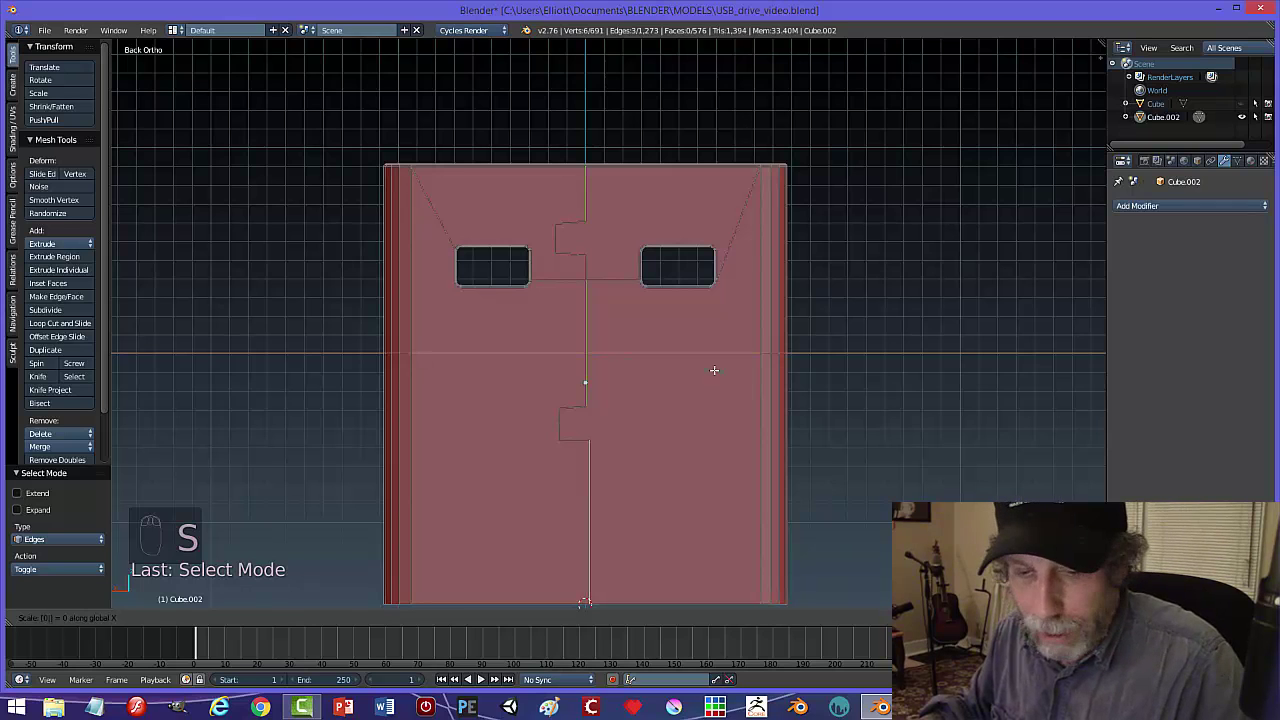
key(Return)
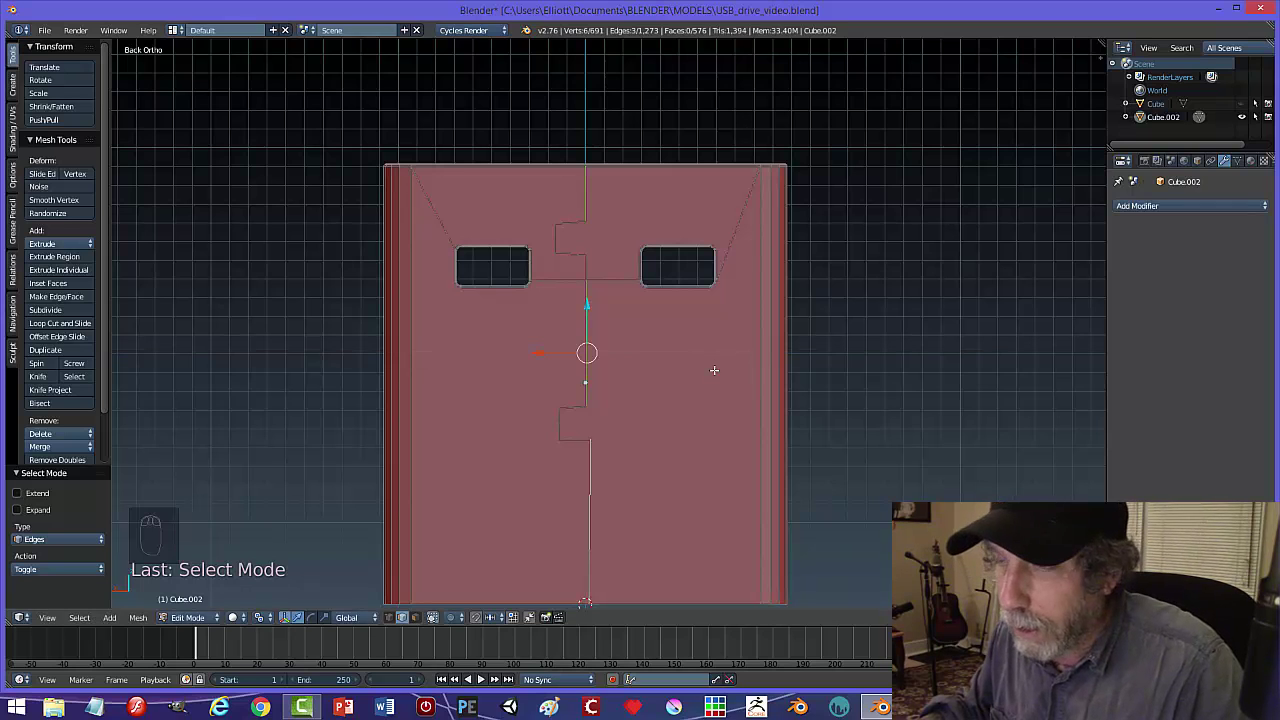
- Level the four horizontal edges of the two seam notches by scaling them to 0 along Z
click(576, 224)
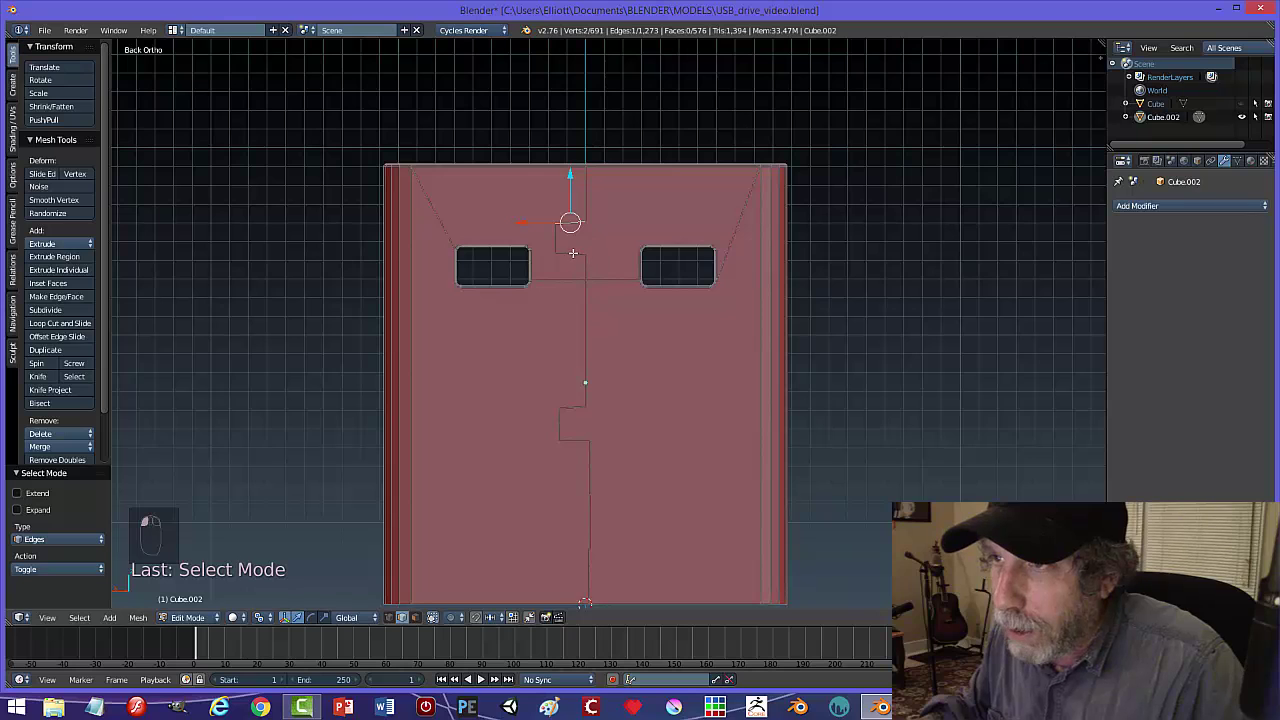
shift+click(563, 423)
shift+click(571, 408)
shift+click(574, 437)
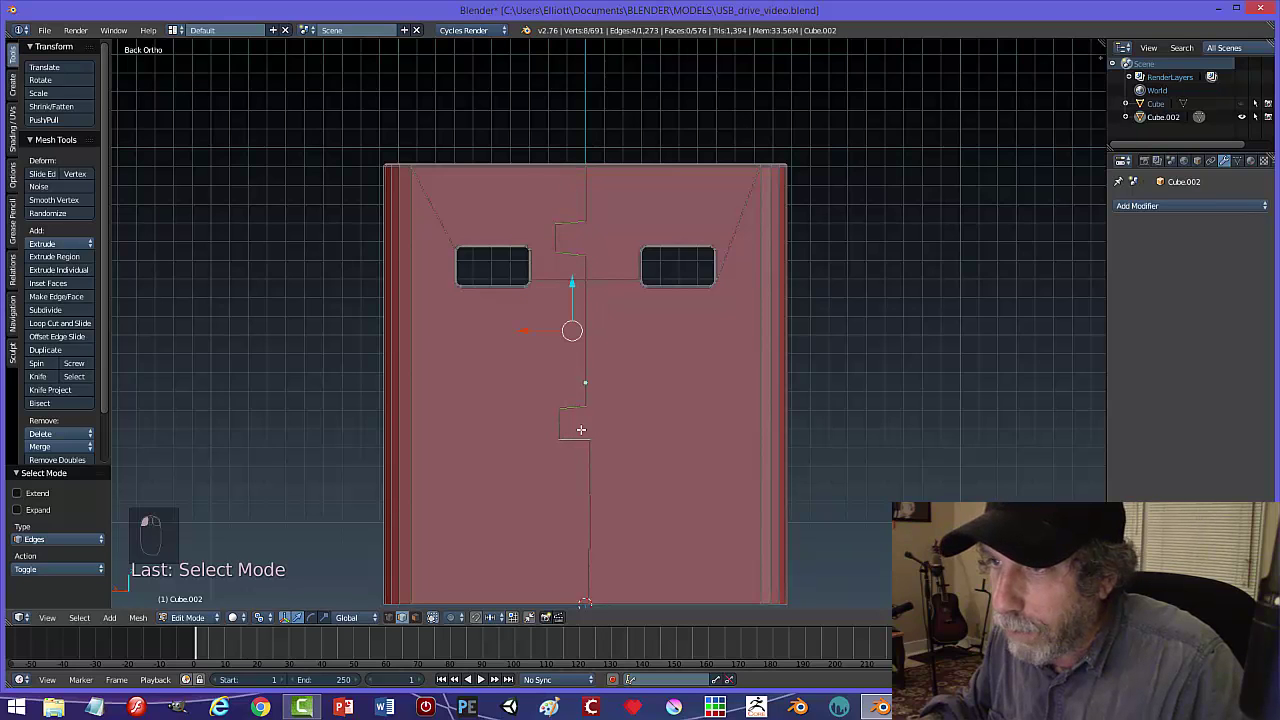
key(s)
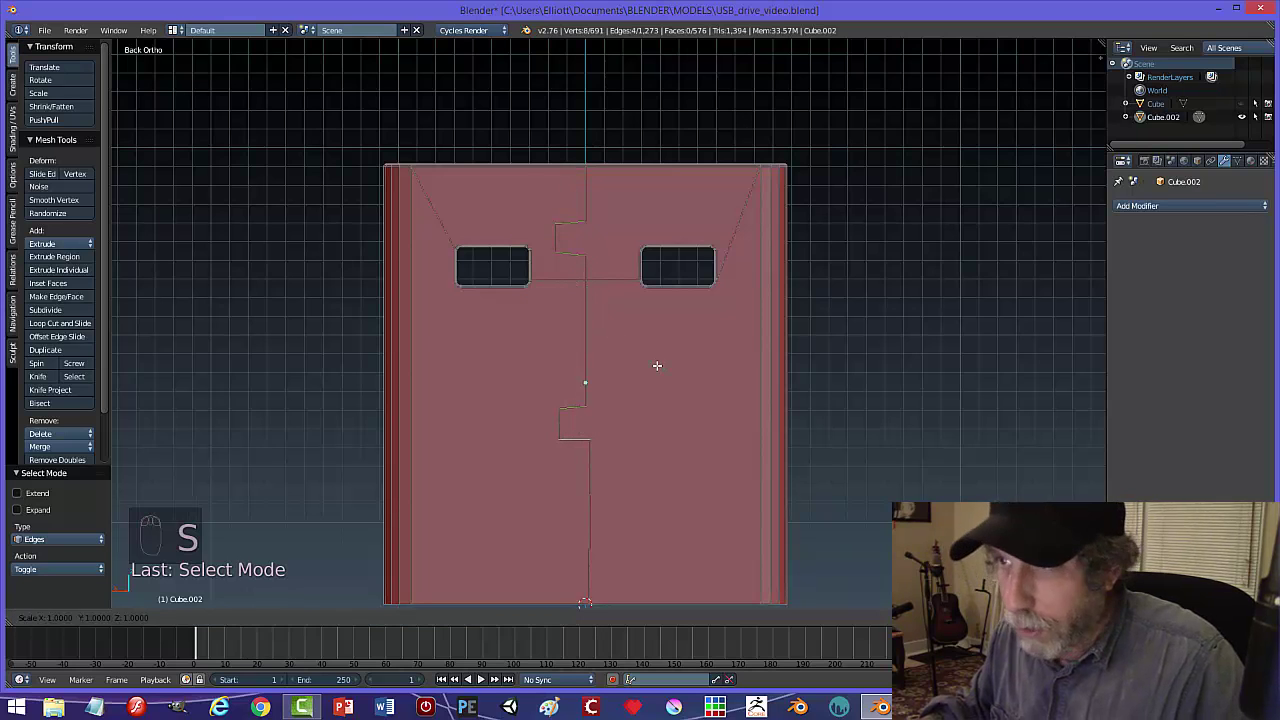
key(z)
key(0)
key(Return)
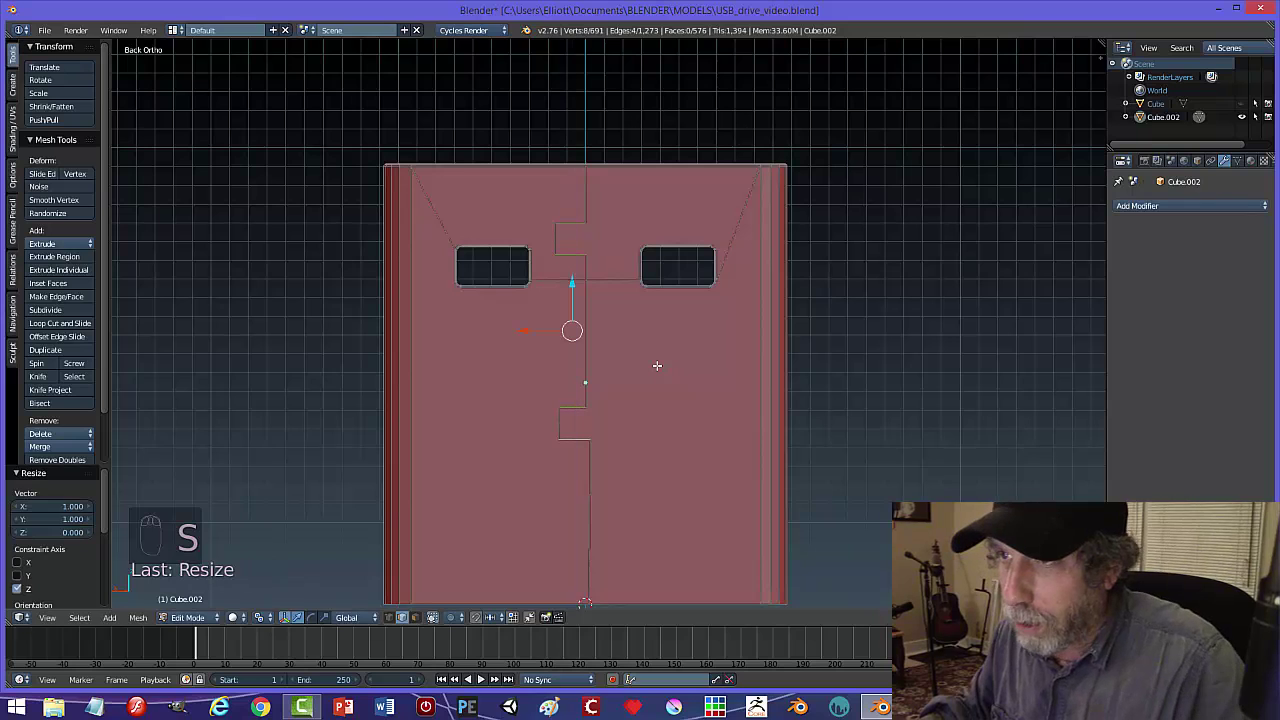
- Straighten the outer vertical edges of both seam notches by scaling them to 0 along X, and clear the selection
click(557, 236)
shift+click(559, 422)
key(s)
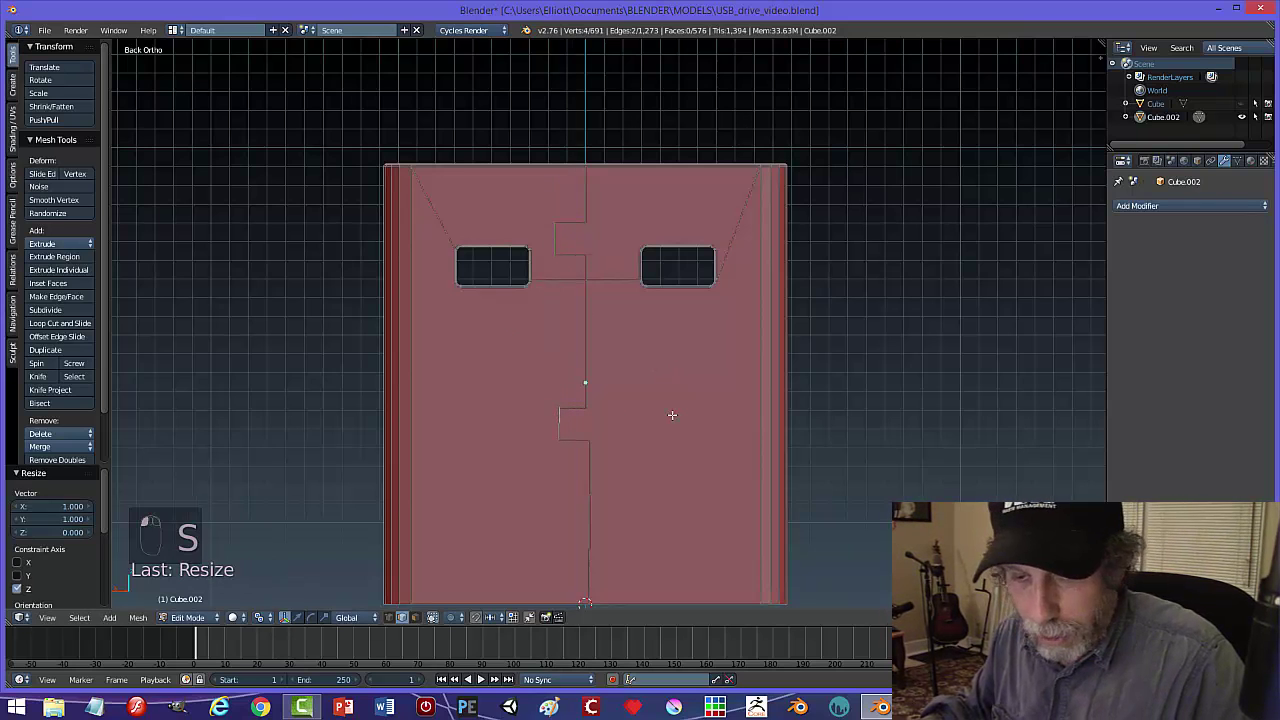
key(x)
key(0)
key(Return)
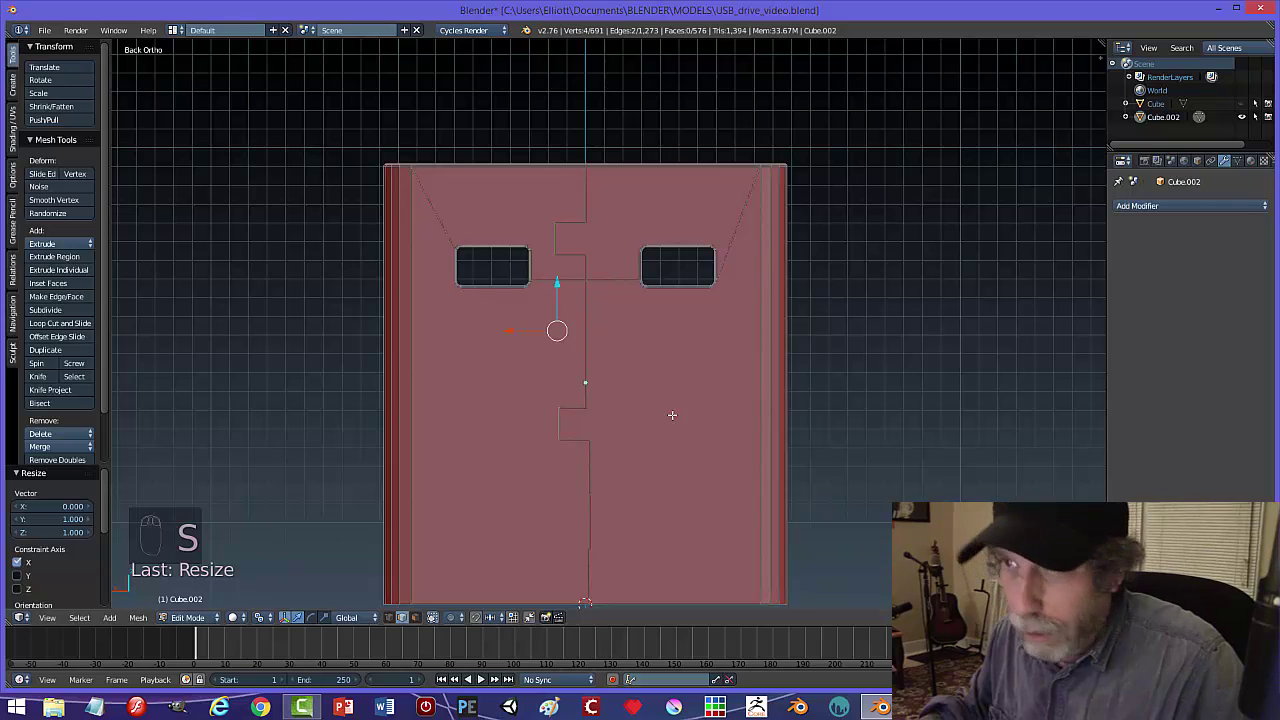
key(a)
- Move the bottom edge of the lower seam notch down by about 0.018 along Z and deselect it
scroll(643, 428, up, 1)
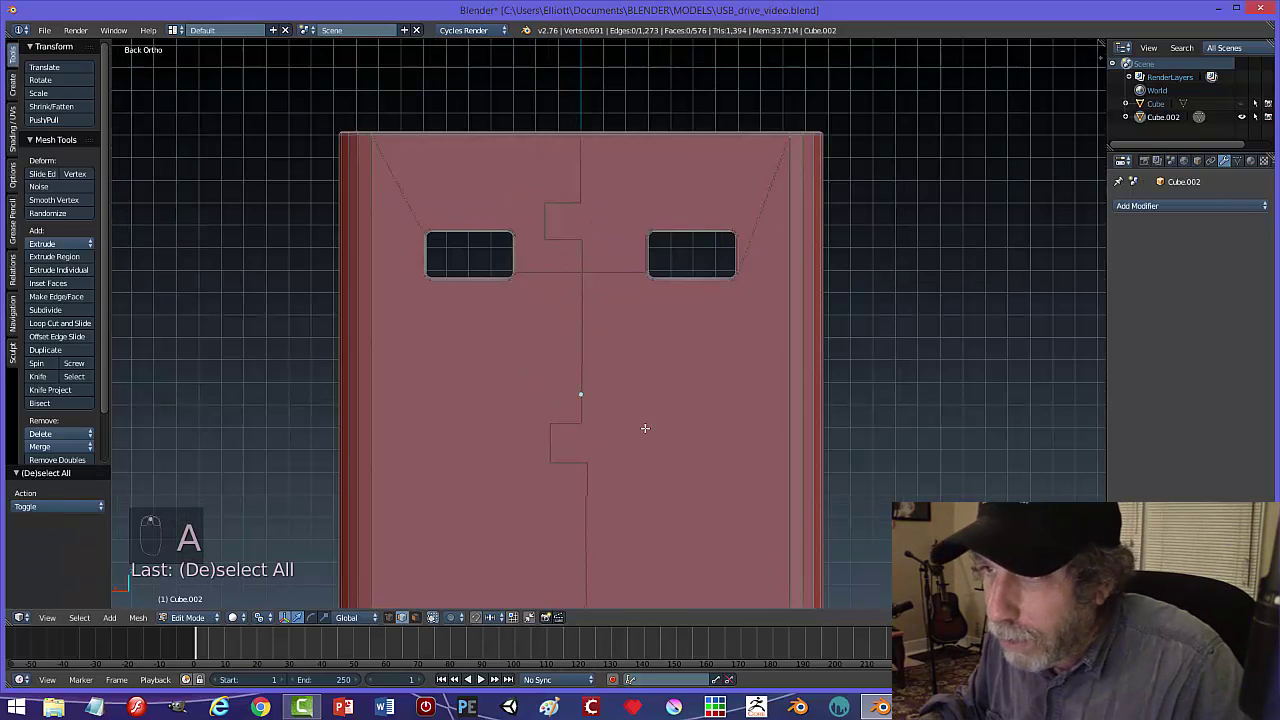
scroll(646, 428, down, 1)
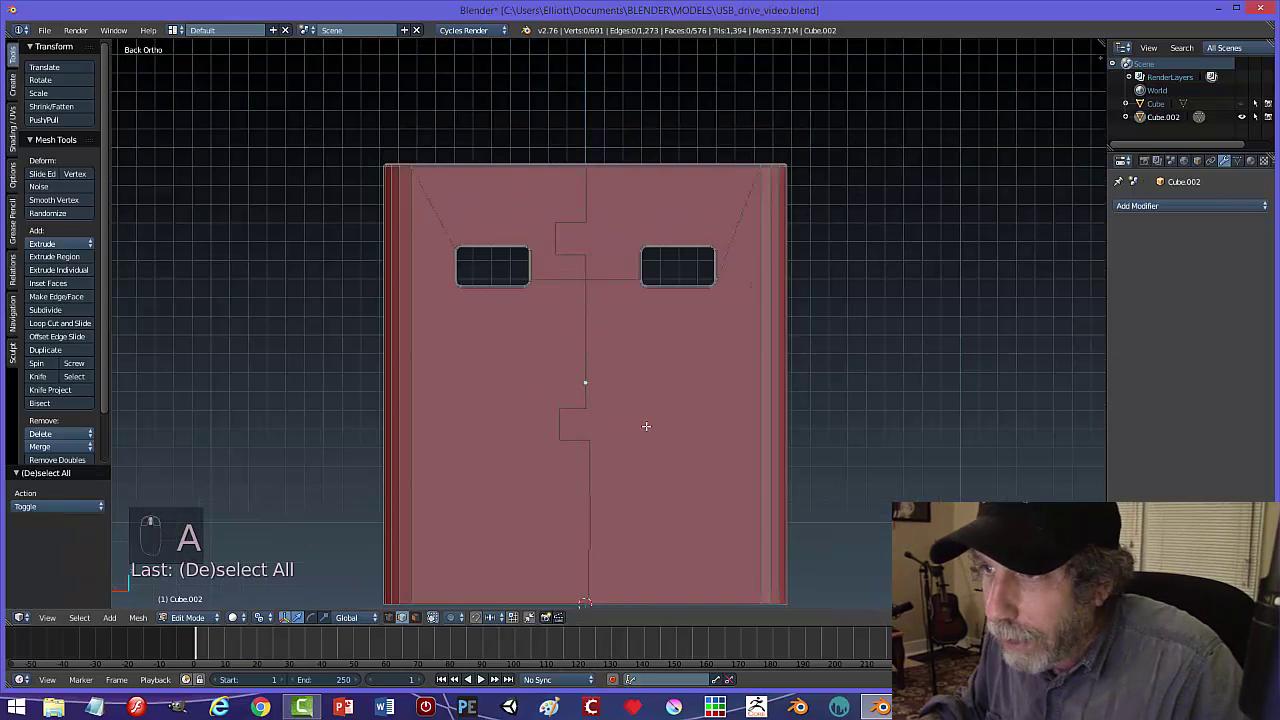
click(577, 438)
drag(578, 397, 578, 401)
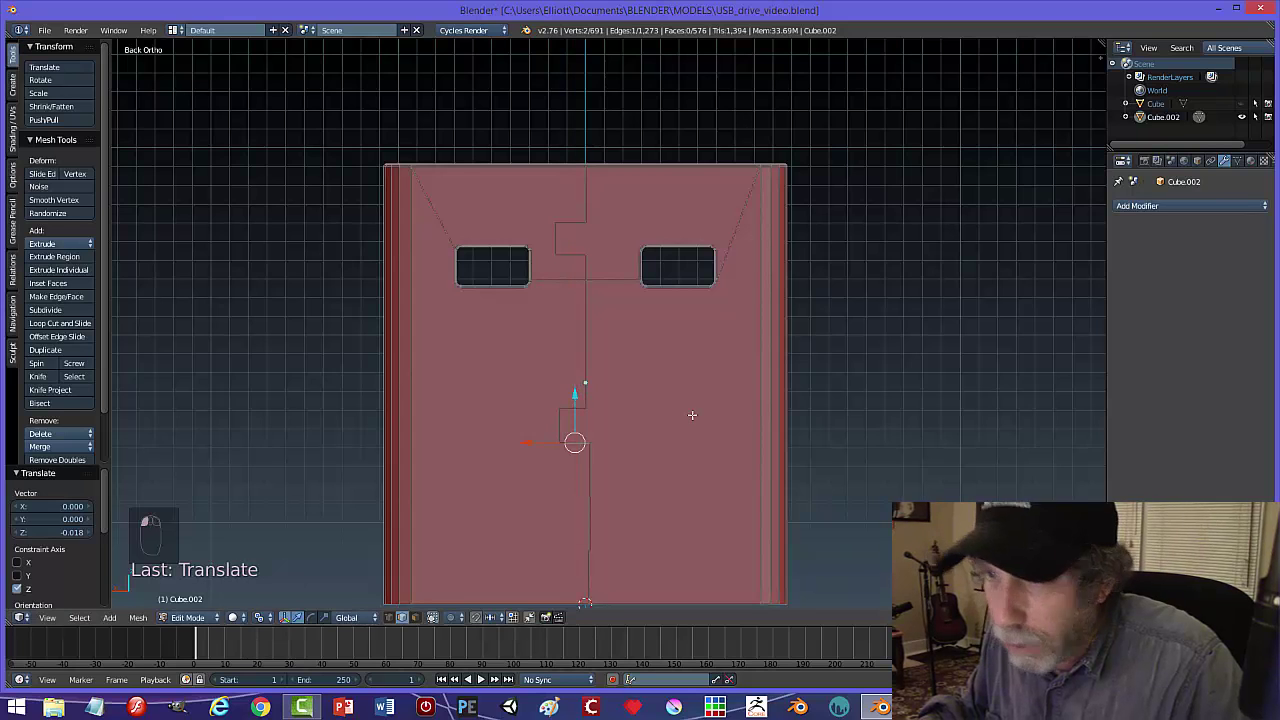
key(a)
- Raise the top edges of both seam notches along Z, the lower notch's edge by about 0.089
click(570, 222)
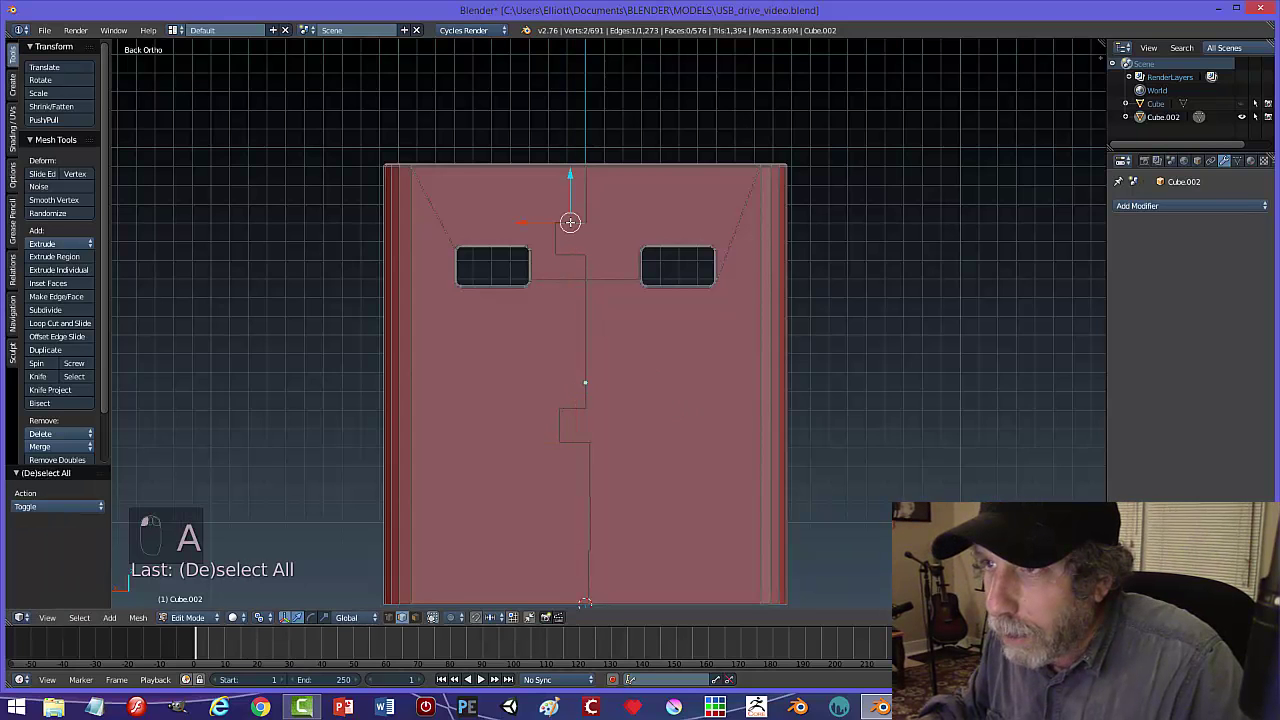
drag(569, 180, 568, 171)
click(572, 407)
drag(577, 371, 571, 354)
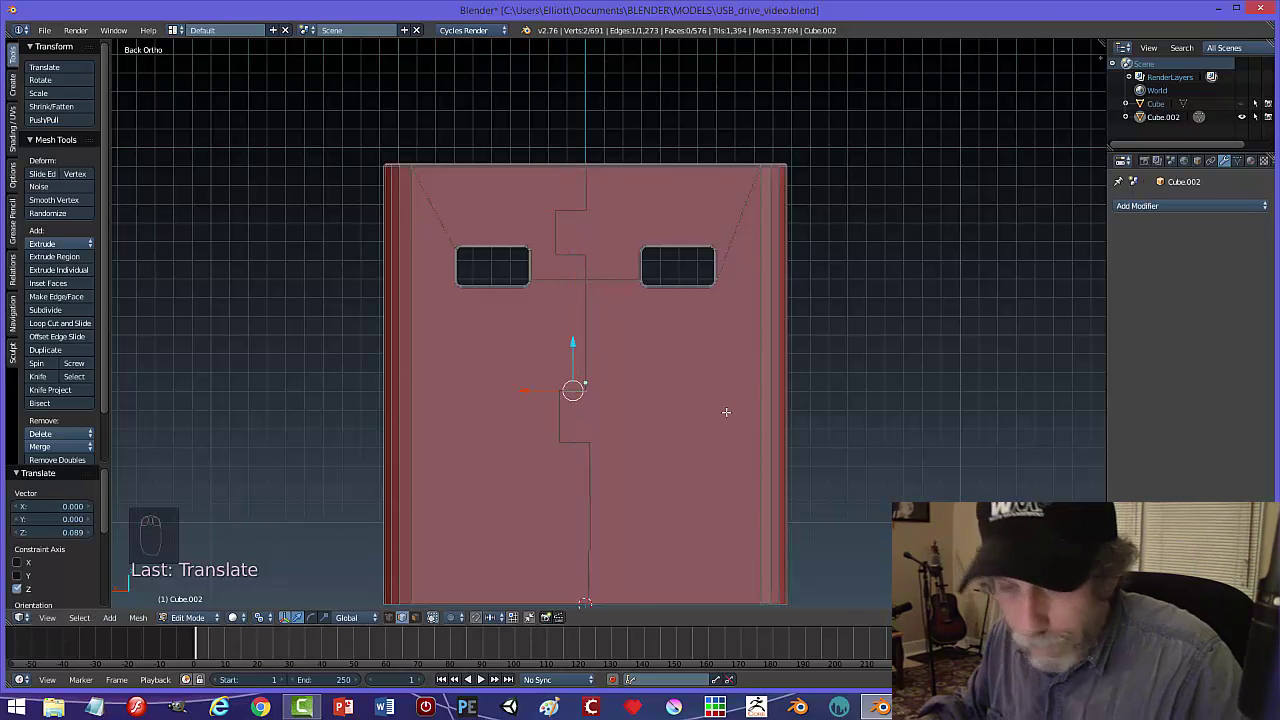
key(a)
- Move the bottom edge of the upper seam notch down by about 0.031 along Z and deselect it
scroll(683, 435, down, 2)
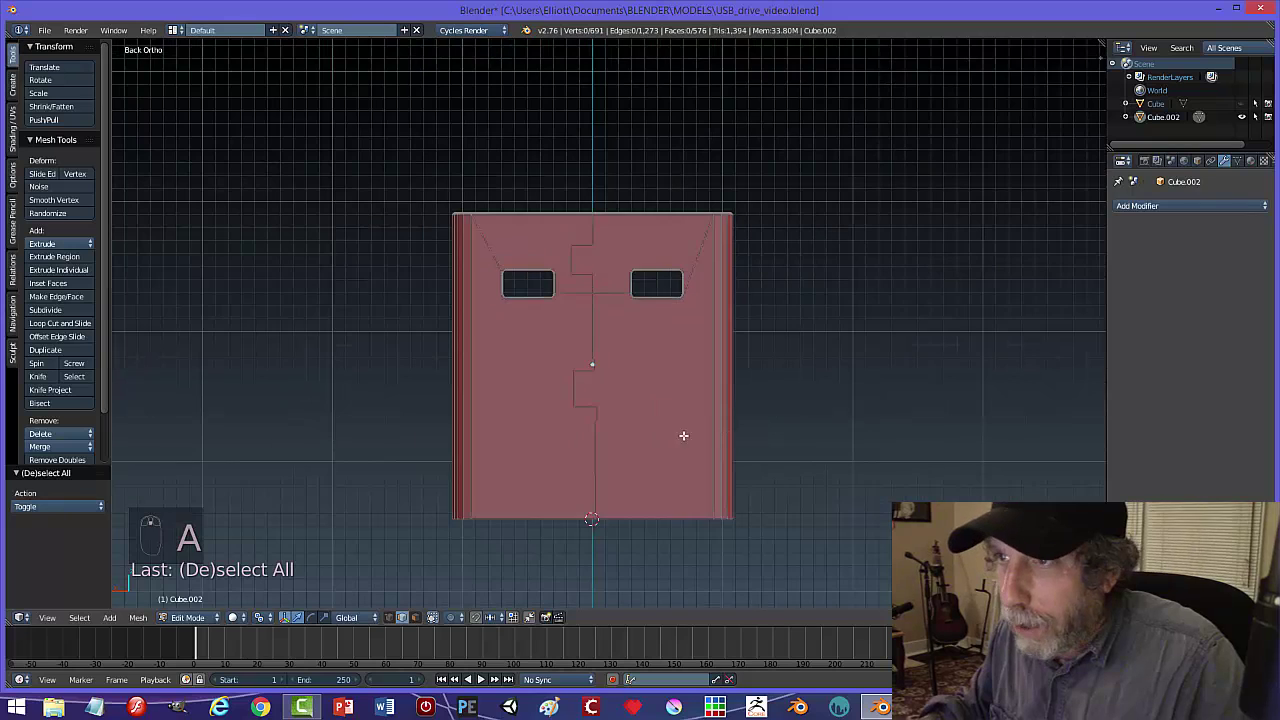
click(579, 276)
drag(582, 234, 671, 296)
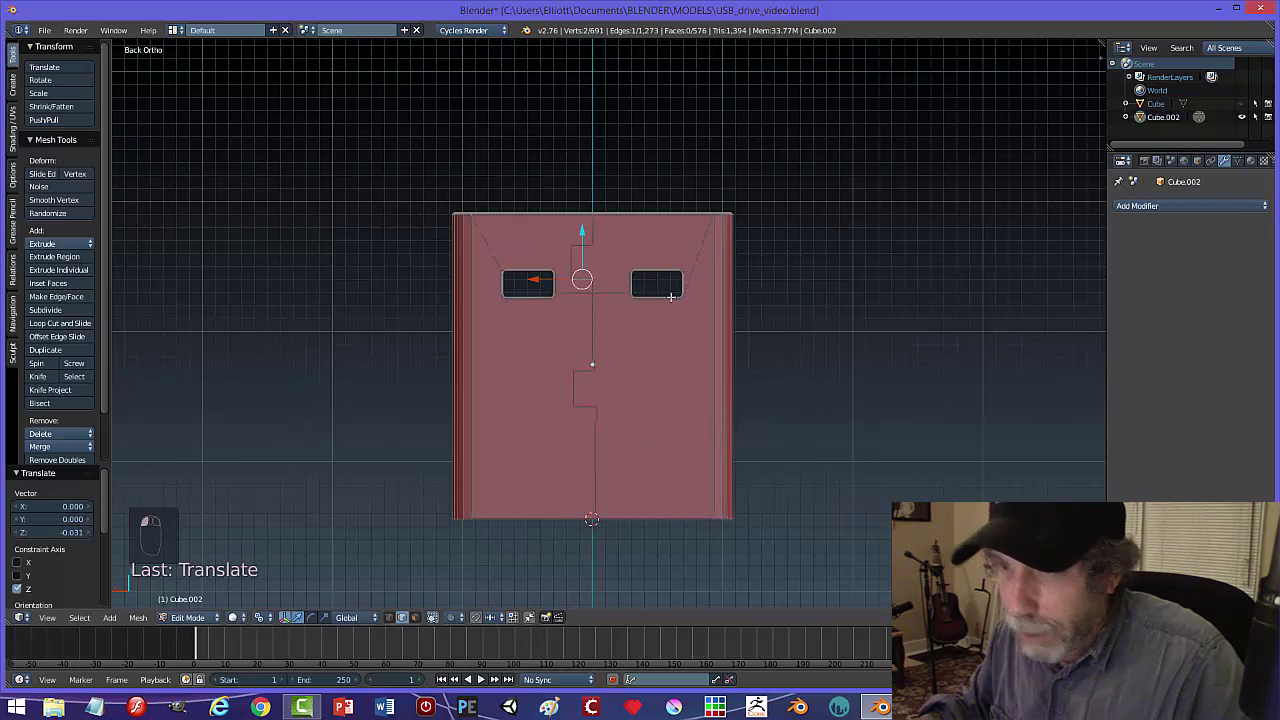
key(a)
scroll(680, 412, down, 1)
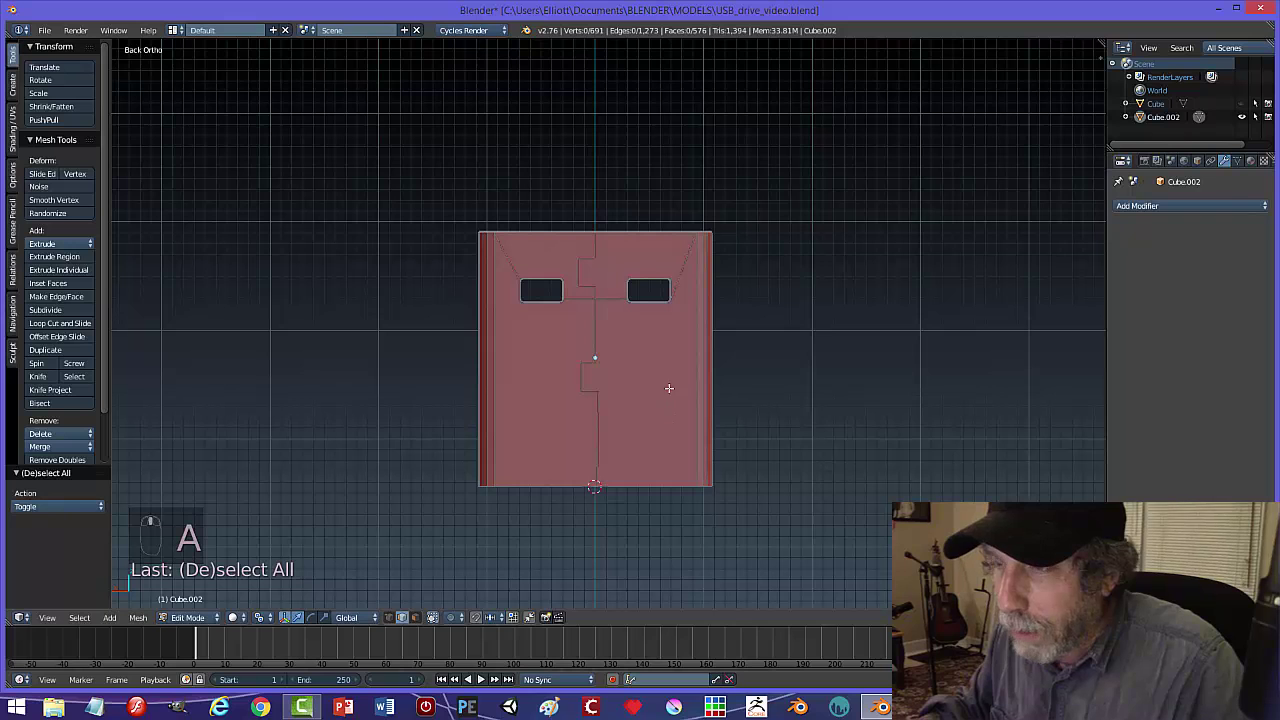
scroll(709, 406, up, 3)
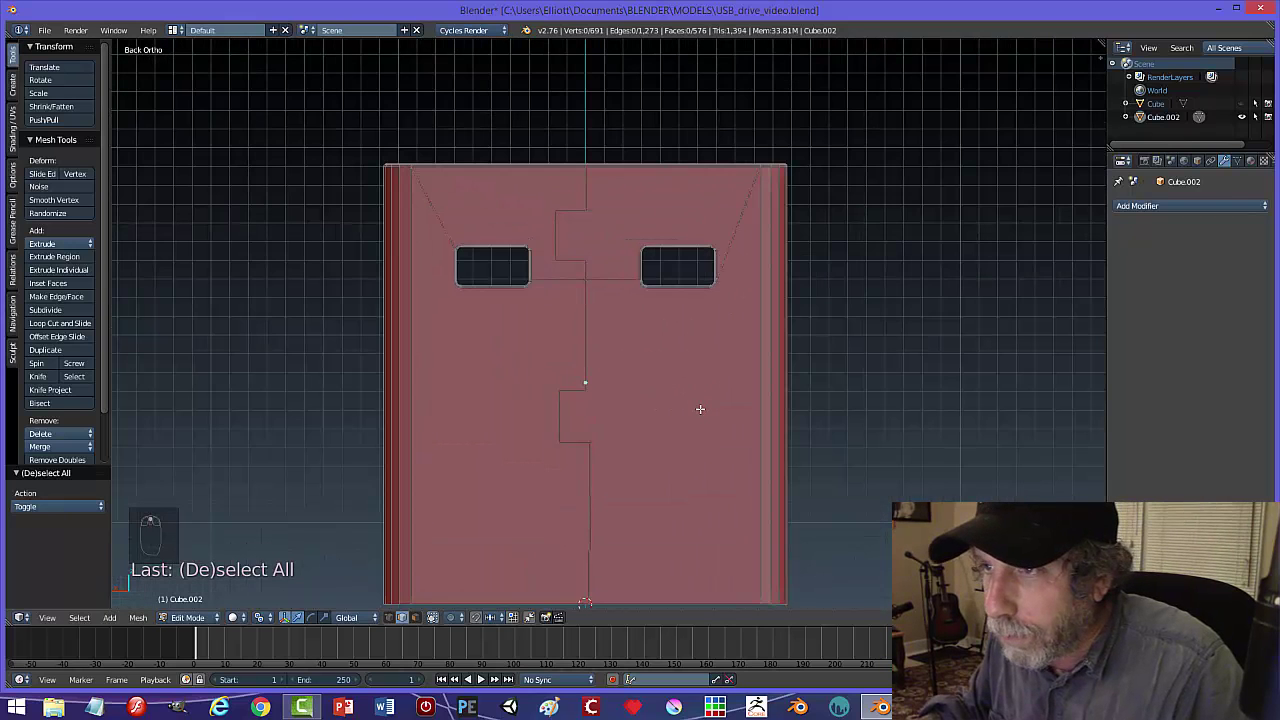
scroll(692, 415, down, 3)
scroll(683, 421, up, 3)
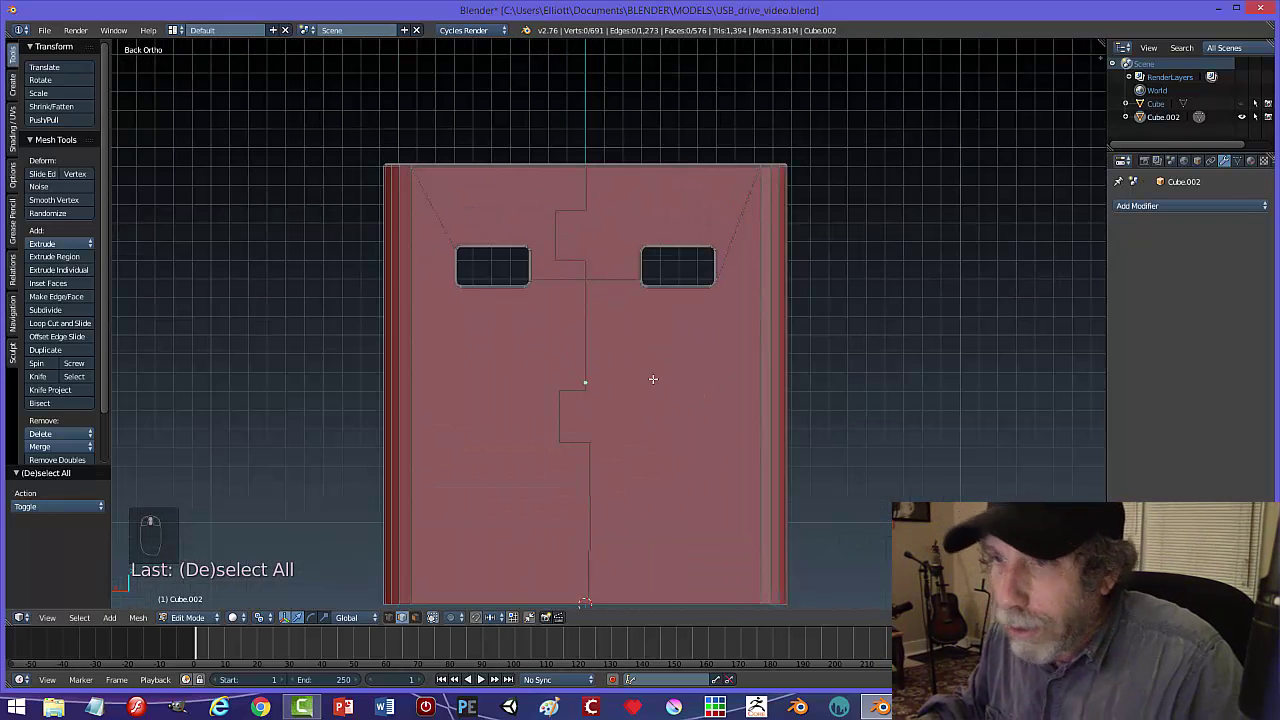
- Select the chain of edges that forms the notched seam down the back wall, including both notches
key(ctrl+Tab)
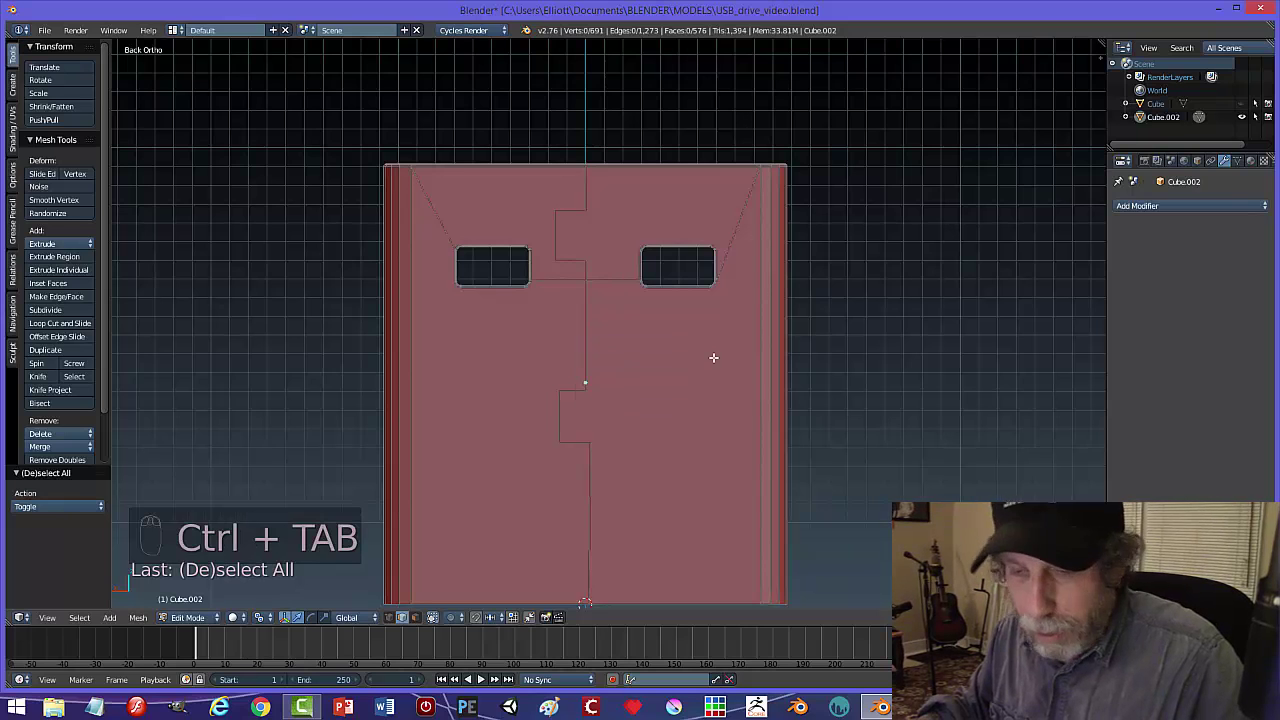
key(ctrl+s)
click(590, 185)
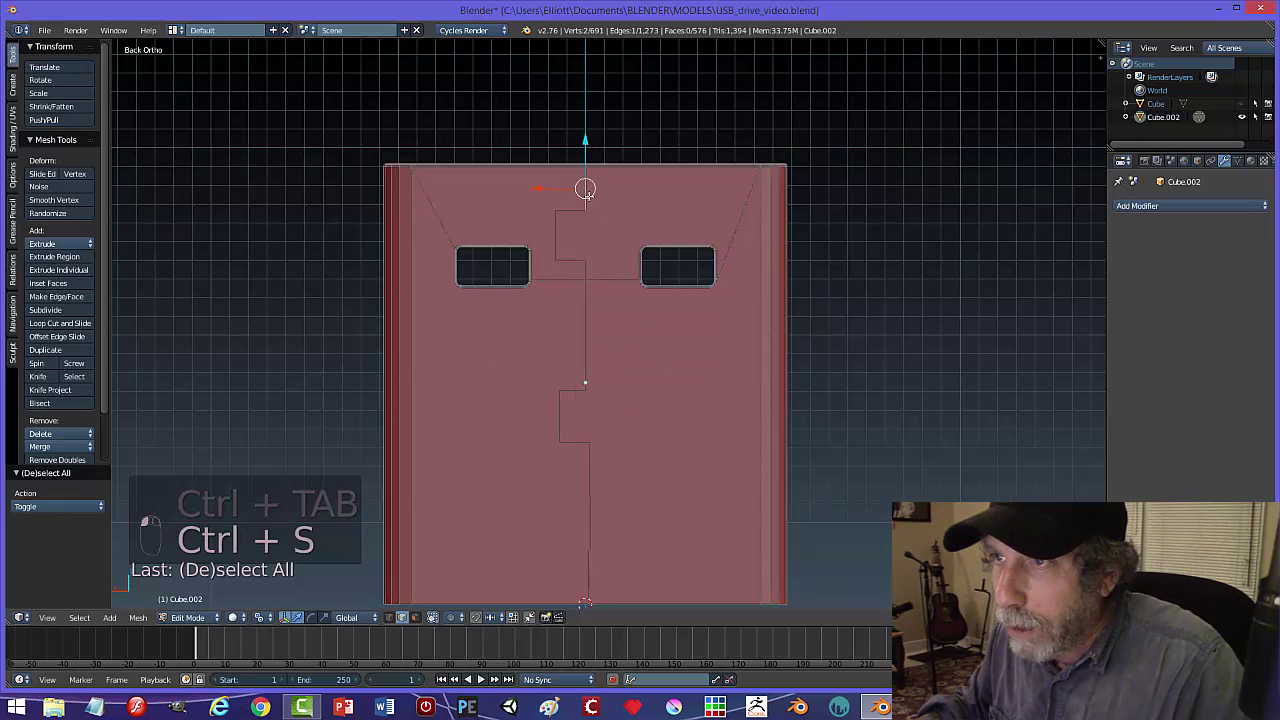
shift+click(569, 213)
shift+click(558, 230)
shift+click(581, 279)
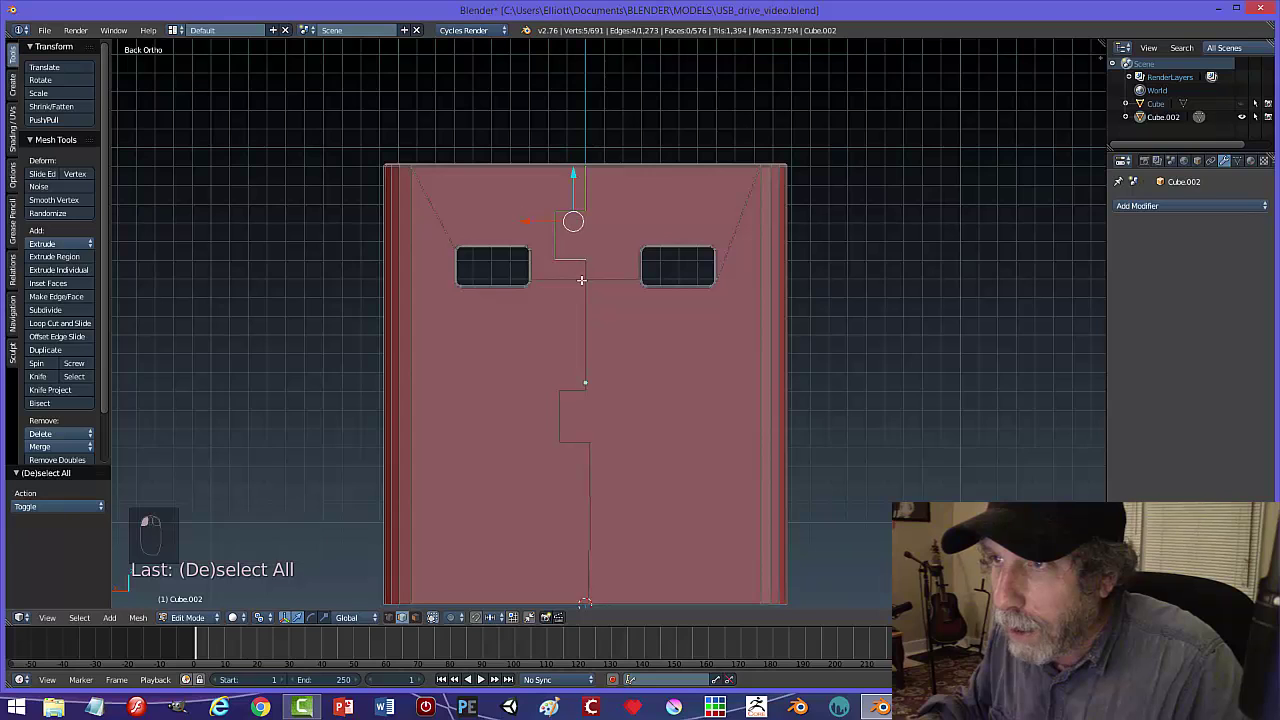
shift+click(584, 290)
shift+click(572, 395)
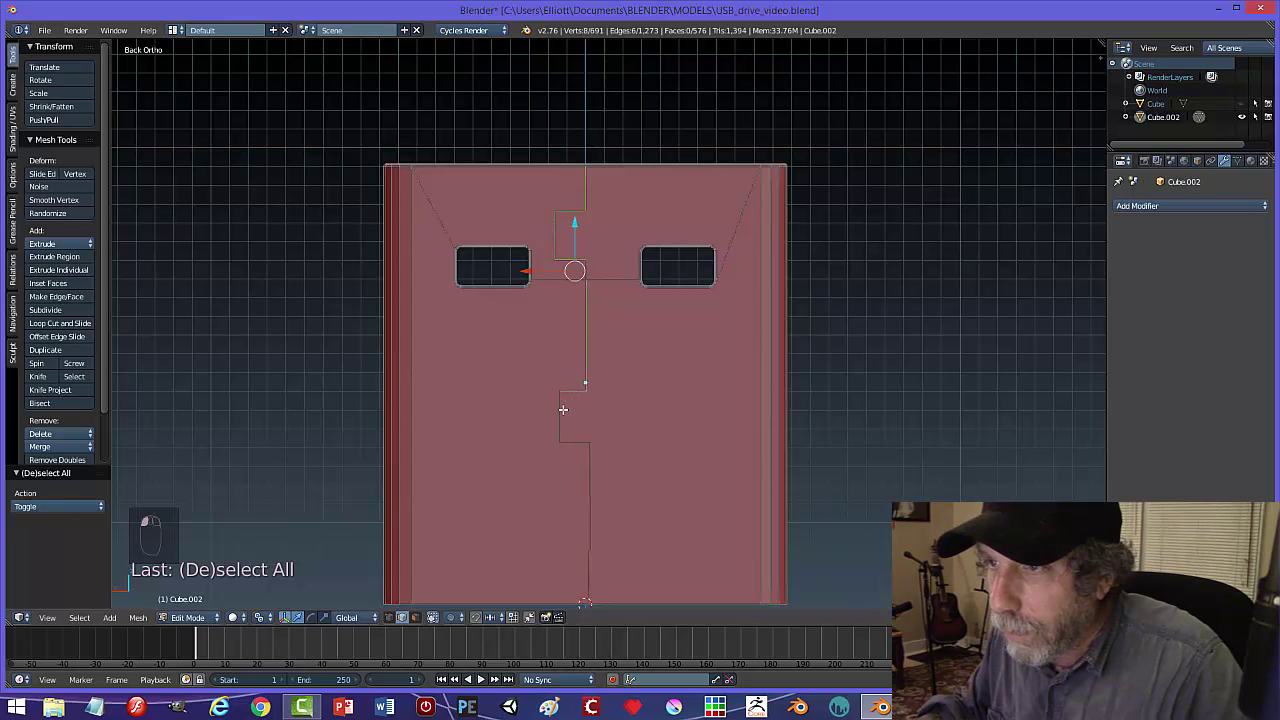
shift+click(563, 409)
shift+click(583, 446)
shift+click(590, 463)
- Add the missing short edge below the upper notch, bevel the whole seam by 0.008 with 2 segments, and clear the selection
scroll(685, 450, down, 1)
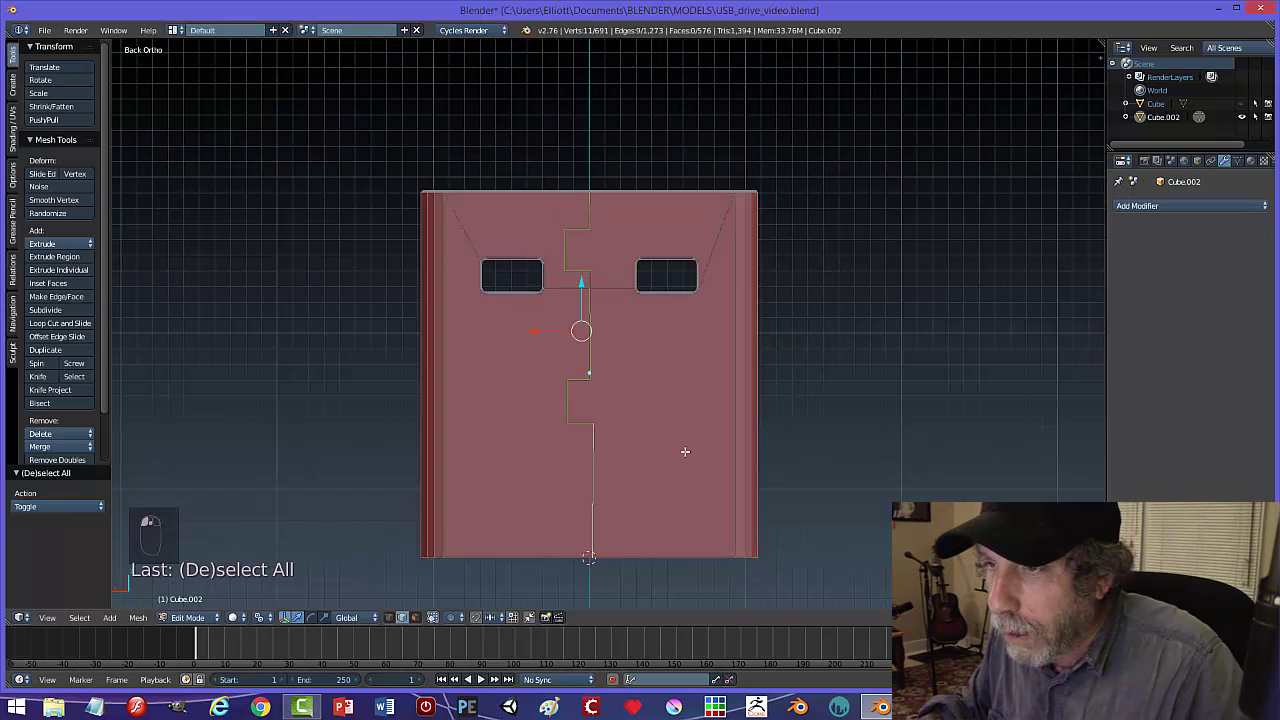
shift+middle_drag(685, 451, 631, 377)
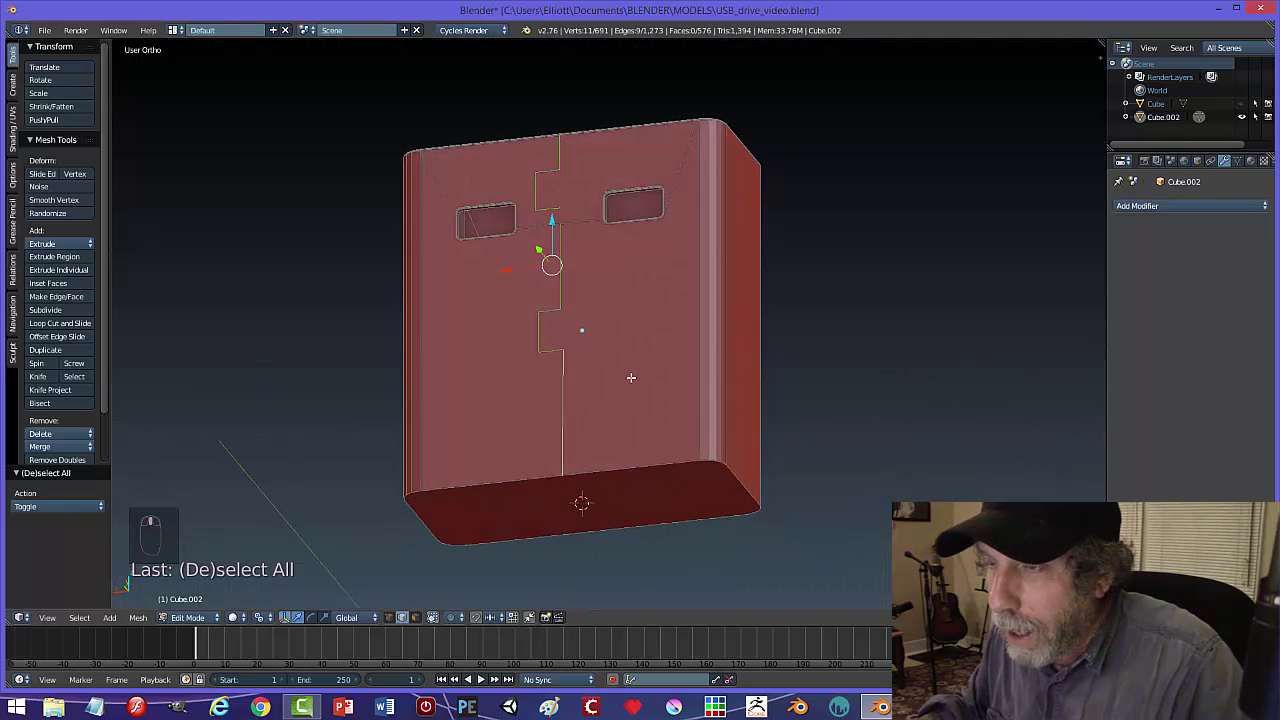
scroll(631, 377, up, 3)
middle_drag(712, 376, 694, 409)
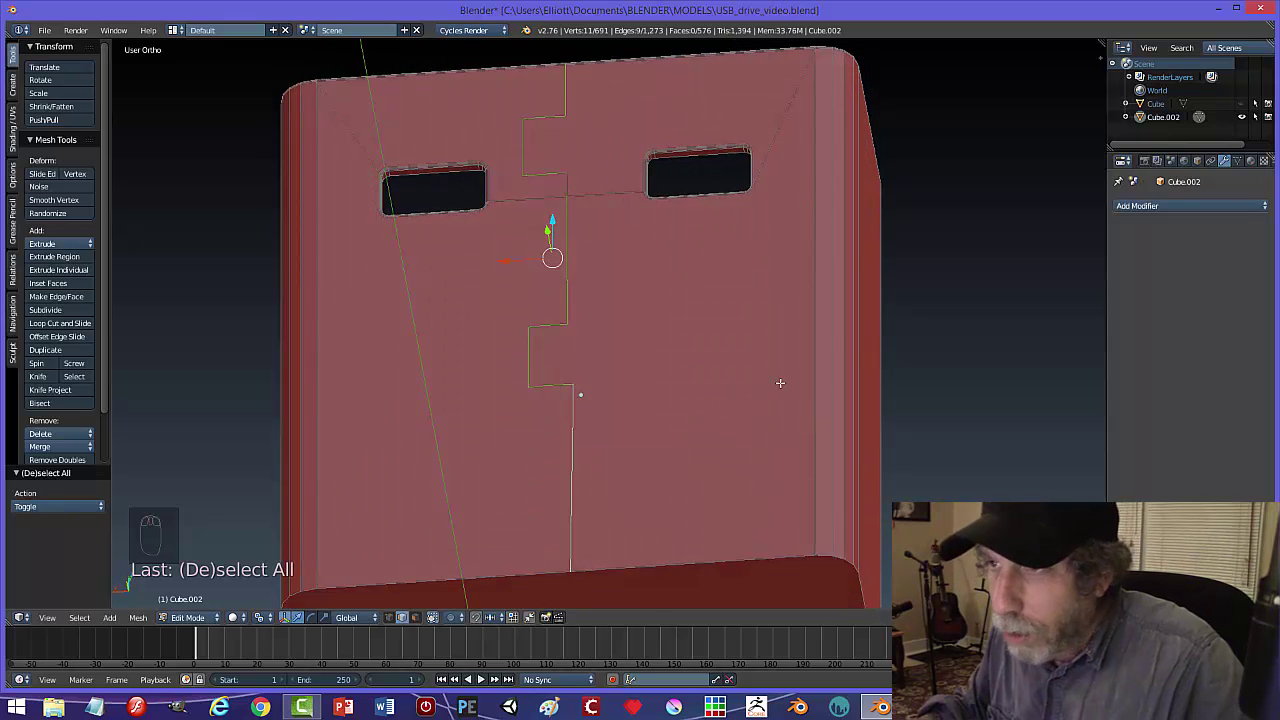
key(ctrl+b)
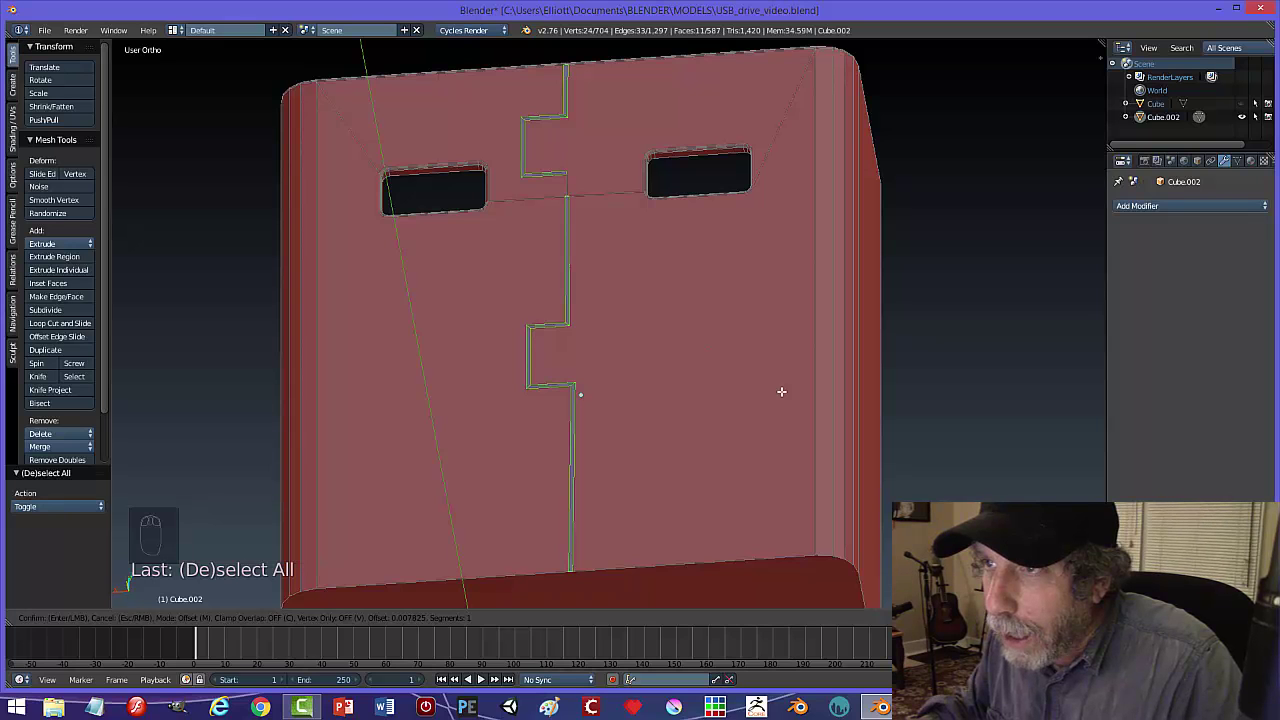
right_click(781, 391)
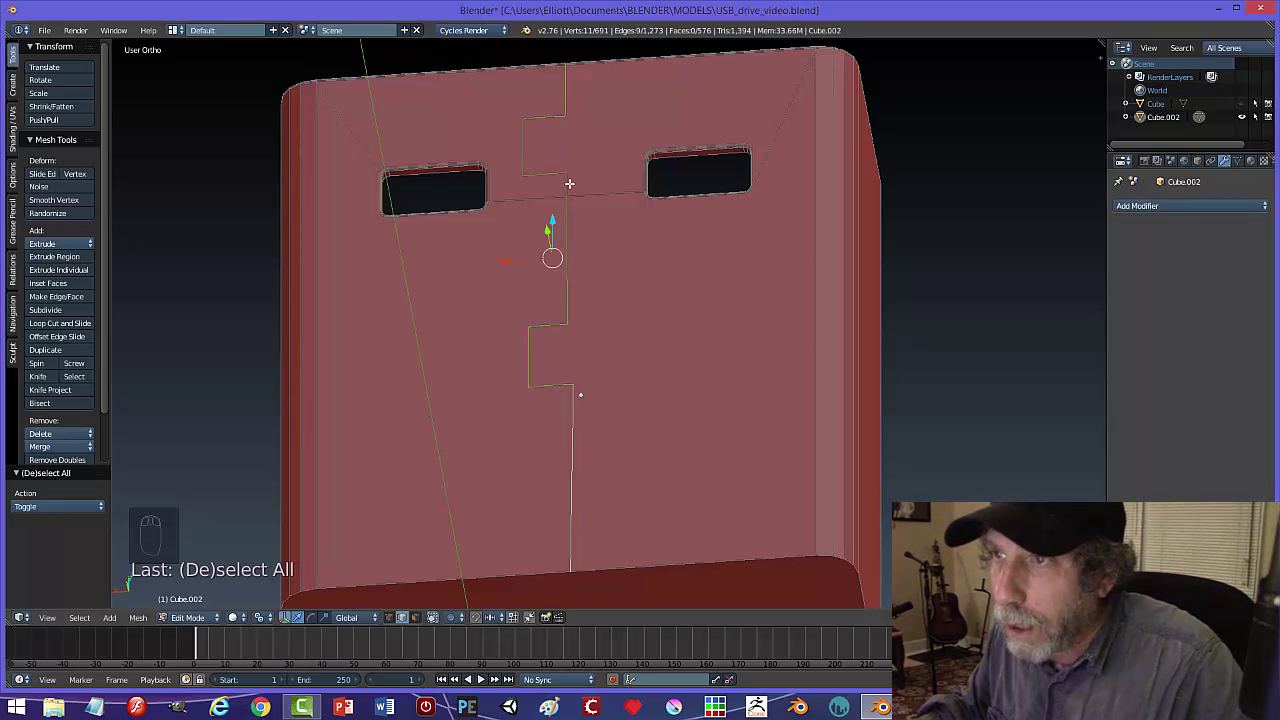
key(ctrl+b)
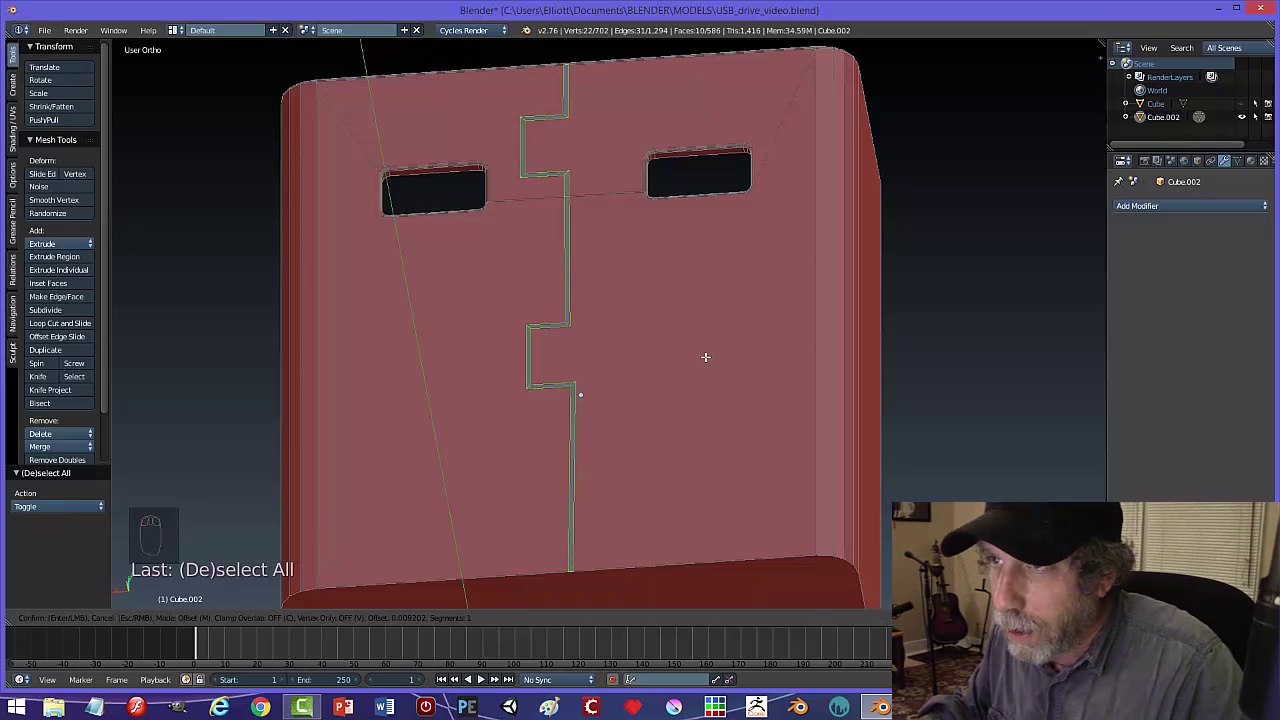
scroll(705, 357, up, 1)
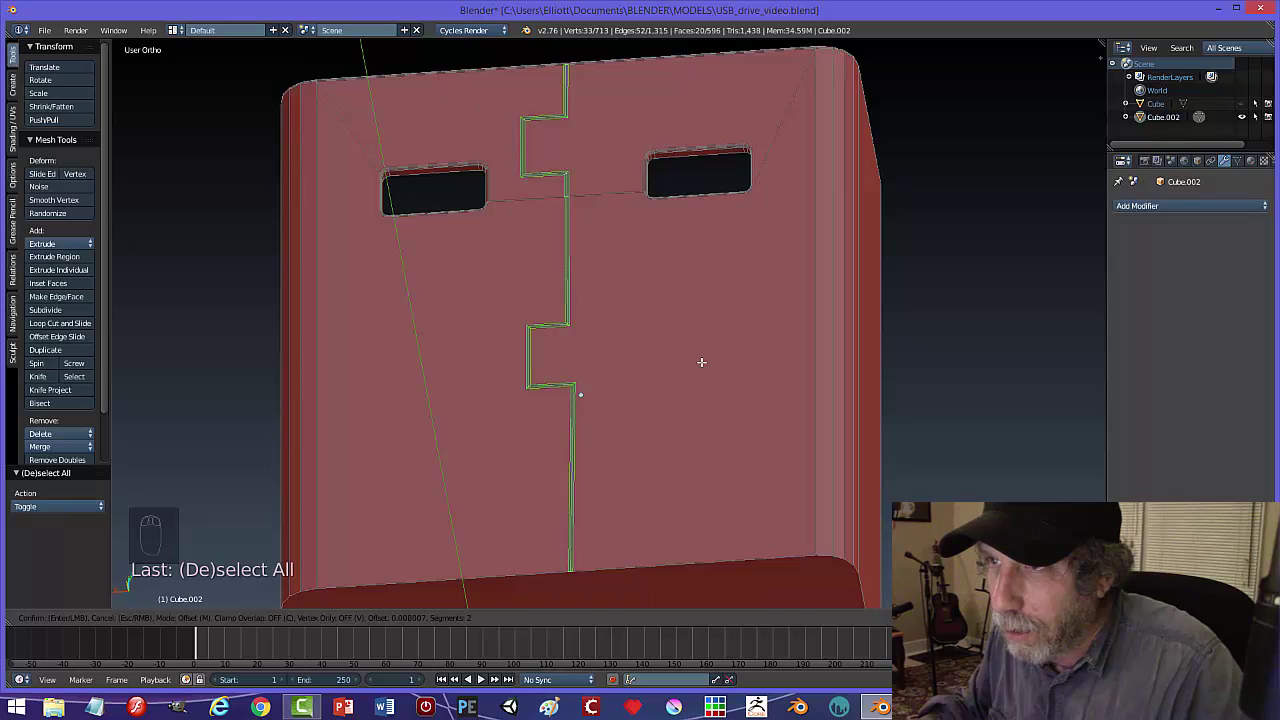
click(701, 362)
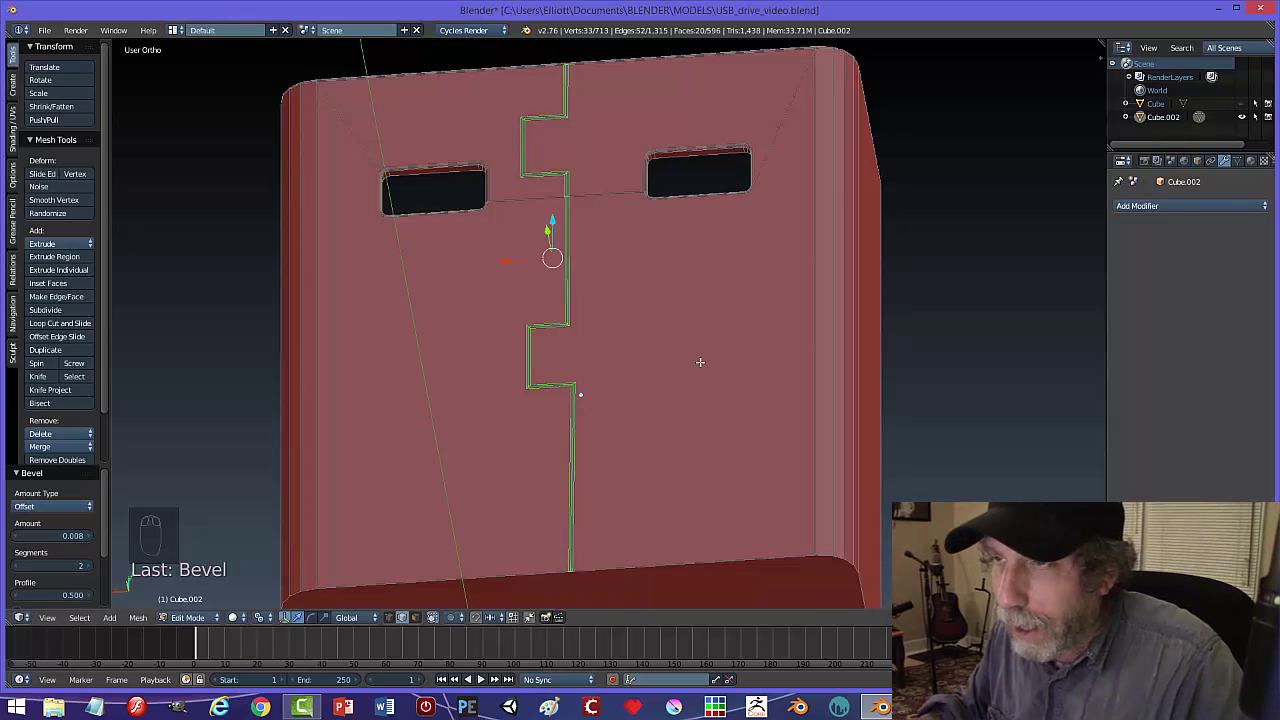
key(a)
- Select the centre line of the beveled seam, move it by -0.004 along Y to recess it, and deselect it
scroll(685, 353, up, 6)
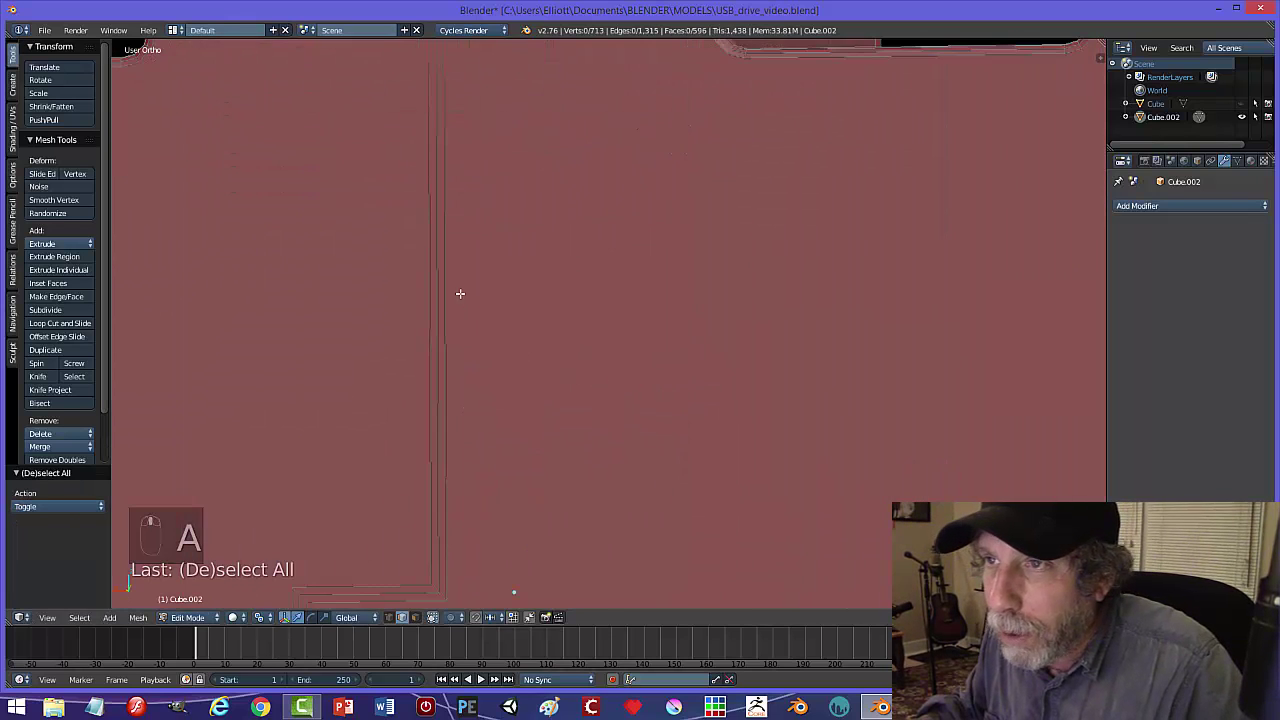
scroll(436, 219, down, 5)
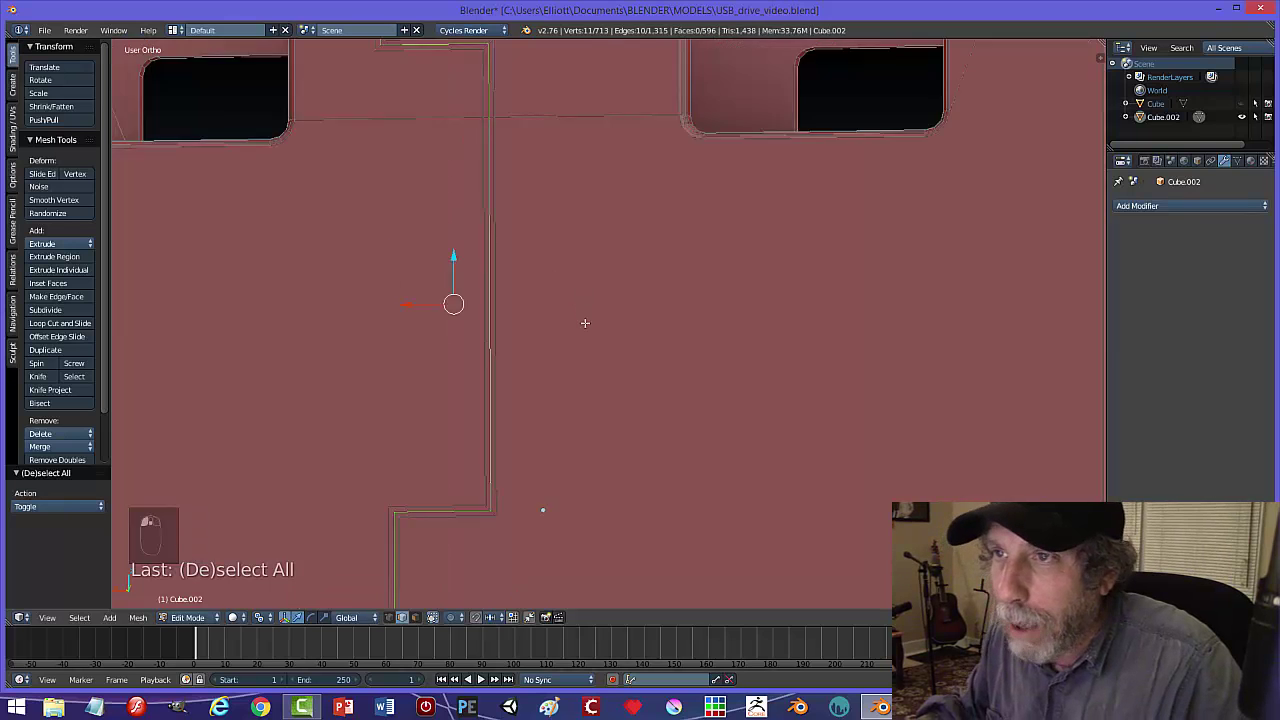
middle_drag(638, 355, 639, 267)
middle_drag(646, 325, 540, 306)
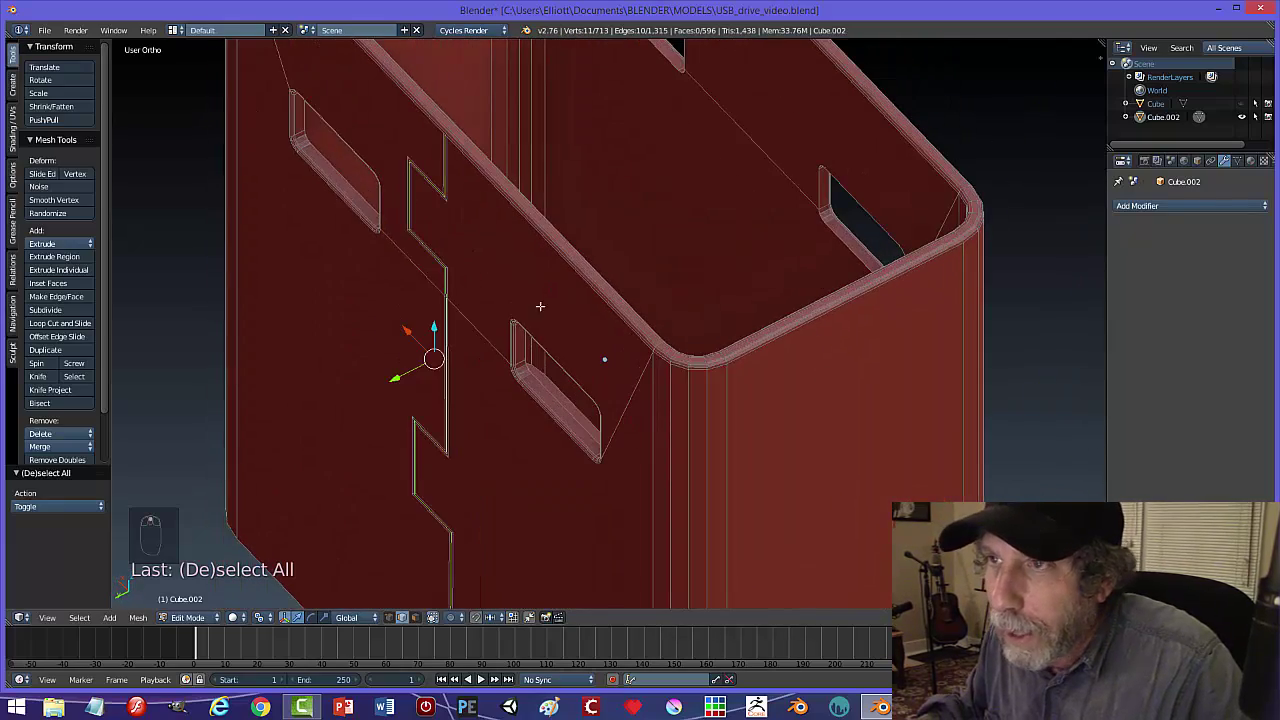
drag(391, 379, 390, 380)
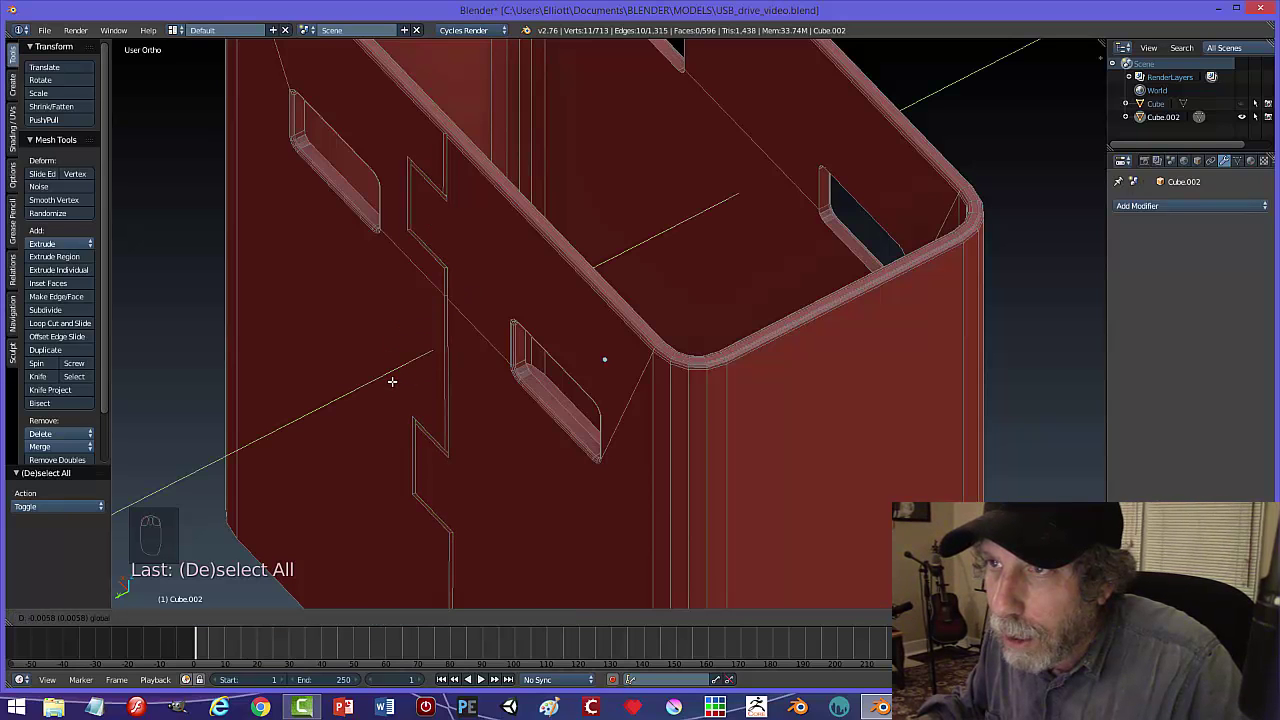
click(391, 381)
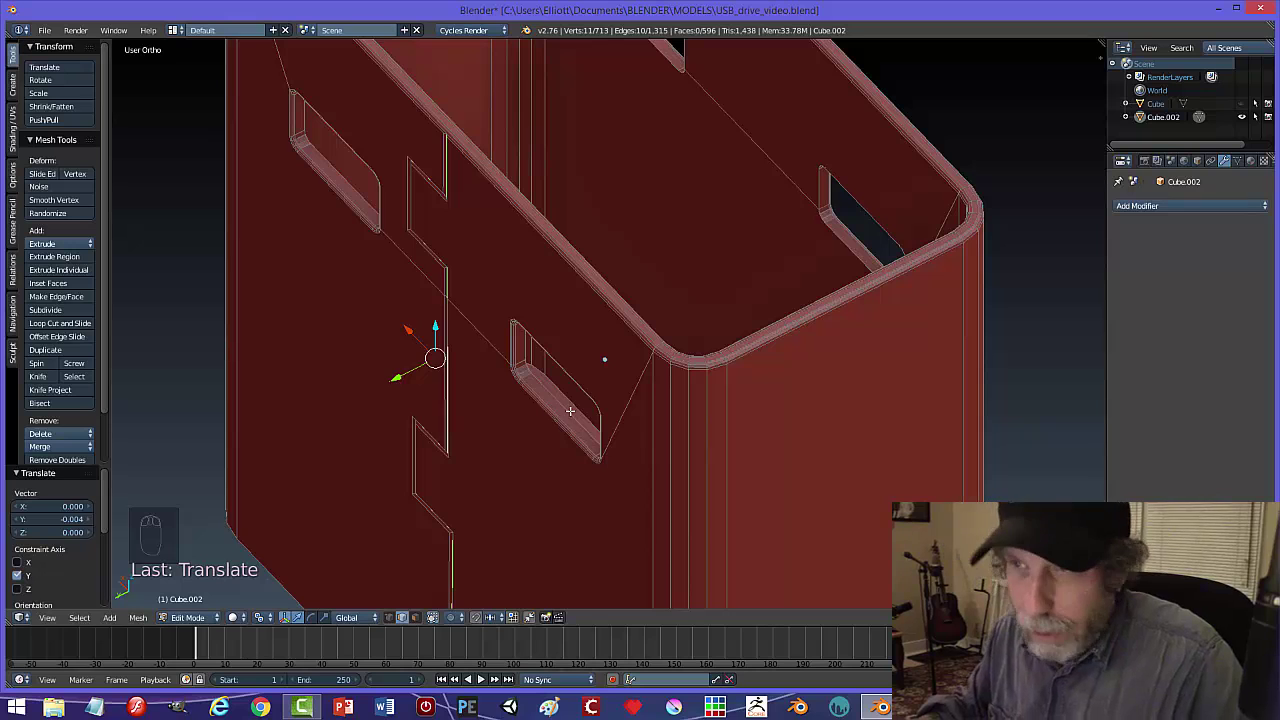
key(a)
- Leave mesh editing and examine the recessed seam groove on the back wall from several angles
key(Tab)
click(489, 418)
middle_drag(489, 418, 646, 331)
scroll(640, 370, up, 2)
scroll(640, 370, down, 6)
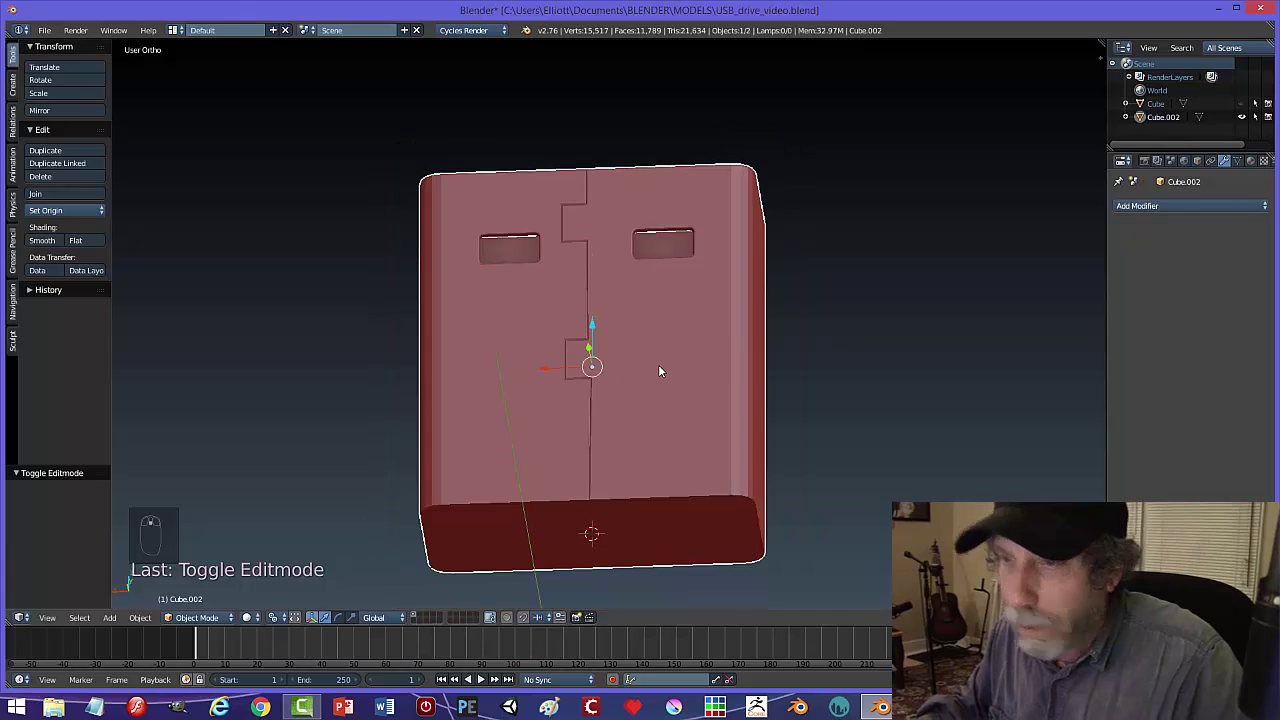
key(a)
middle_drag(666, 355, 689, 427)
scroll(676, 412, up, 3)
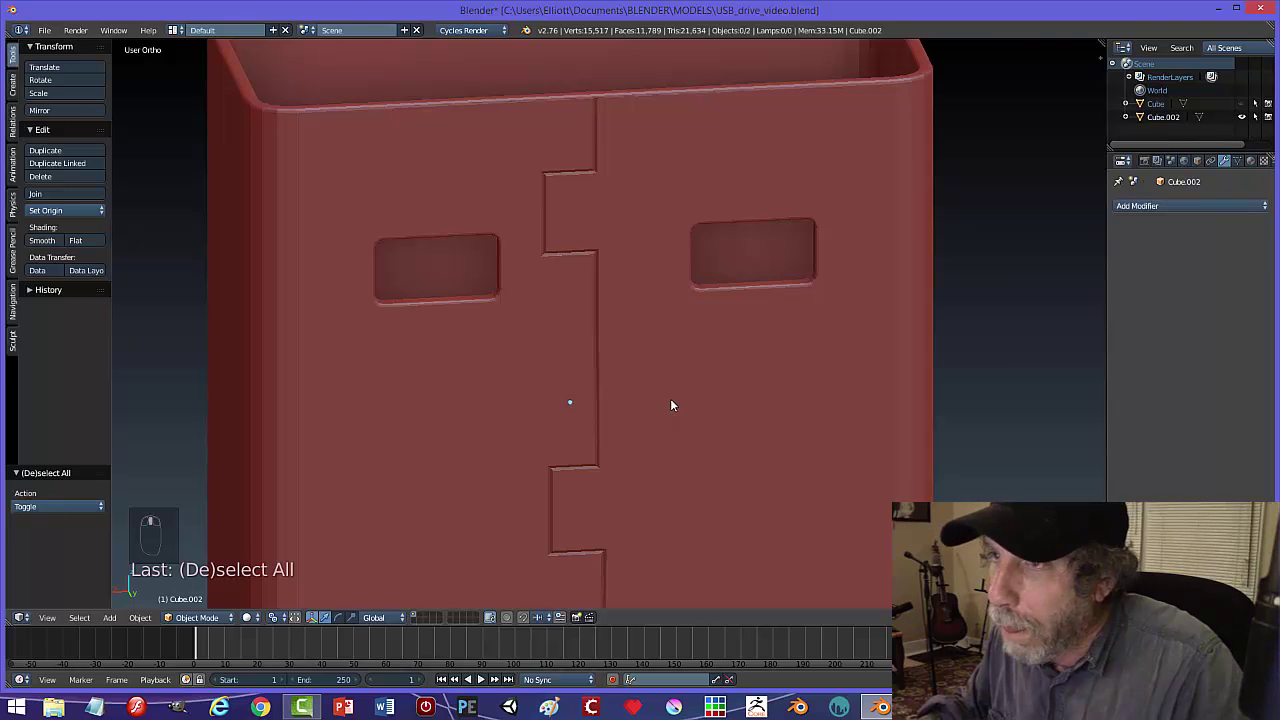
scroll(670, 398, up, 4)
mouse_move(655, 376)
middle_down()
mouse_move(654, 360)
mouse_move(660, 394)
mouse_move(646, 320)
mouse_move(657, 377)
middle_up()
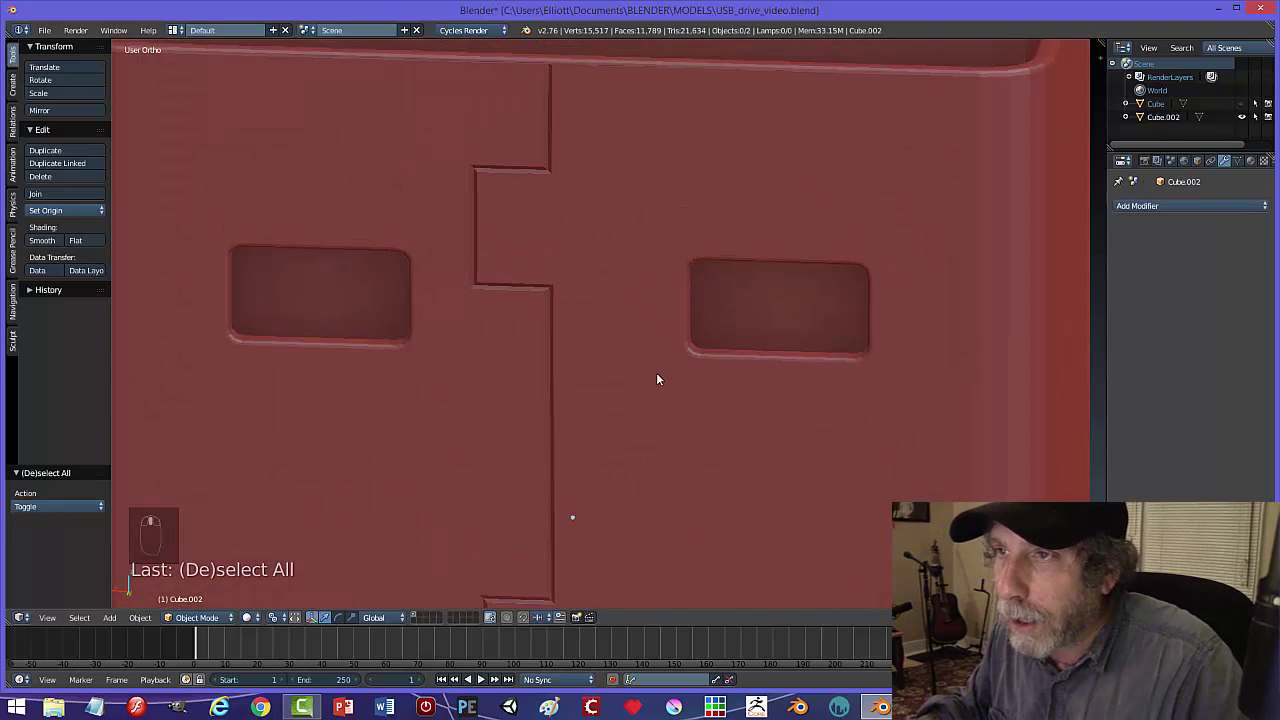
- Select the outer edges on both sides of the seam groove along its full length in edit mode
key(Tab)
click(760, 373)
key(ctrl+Tab)
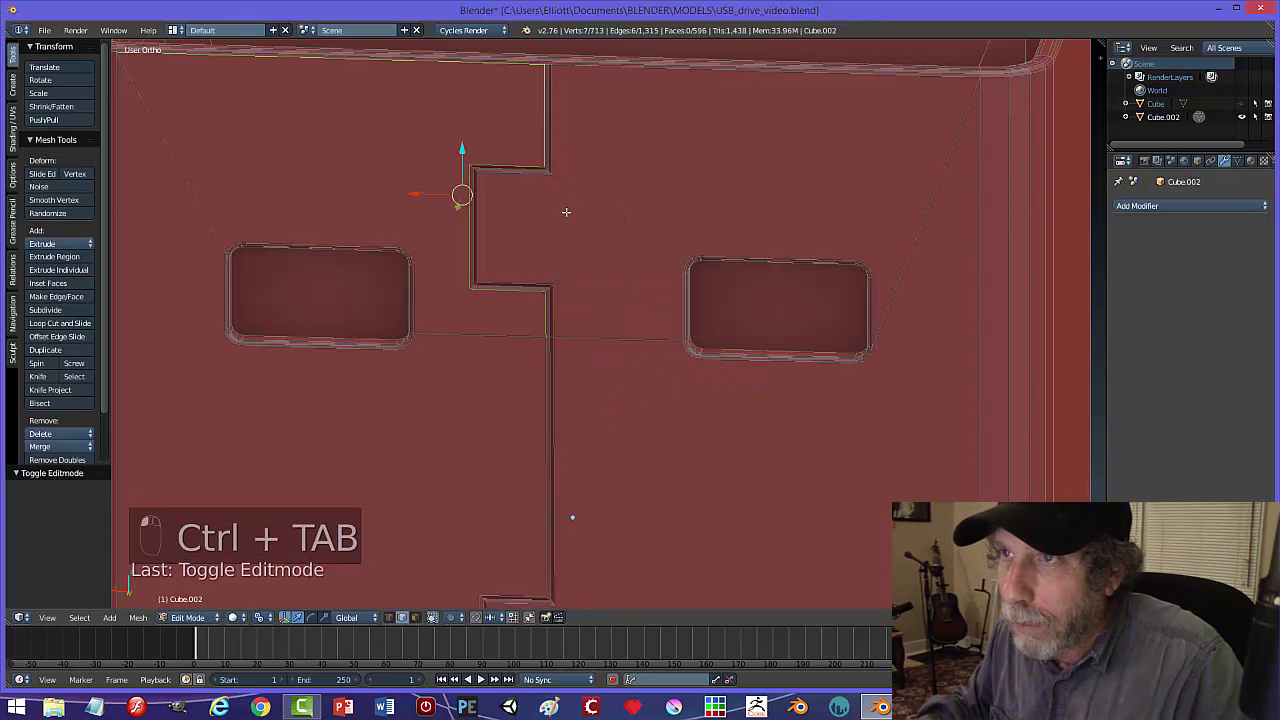
click(519, 218)
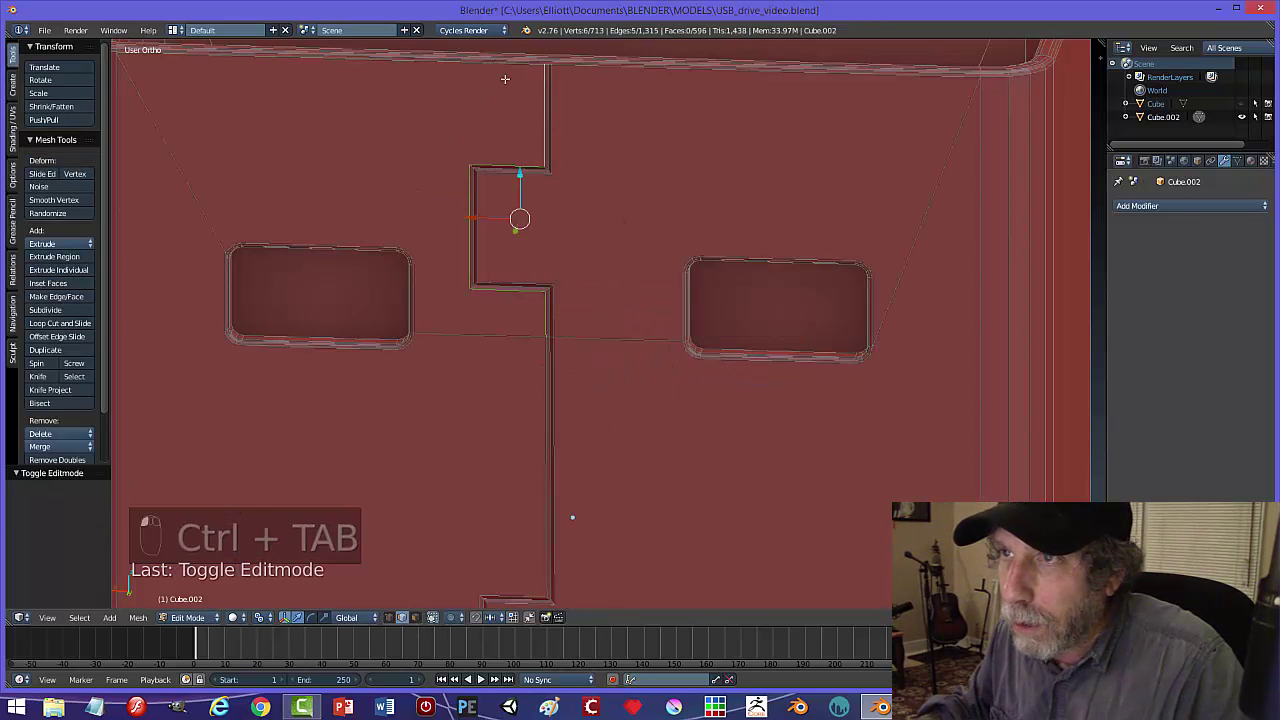
alt+shift+click(545, 362)
scroll(612, 375, down, 3)
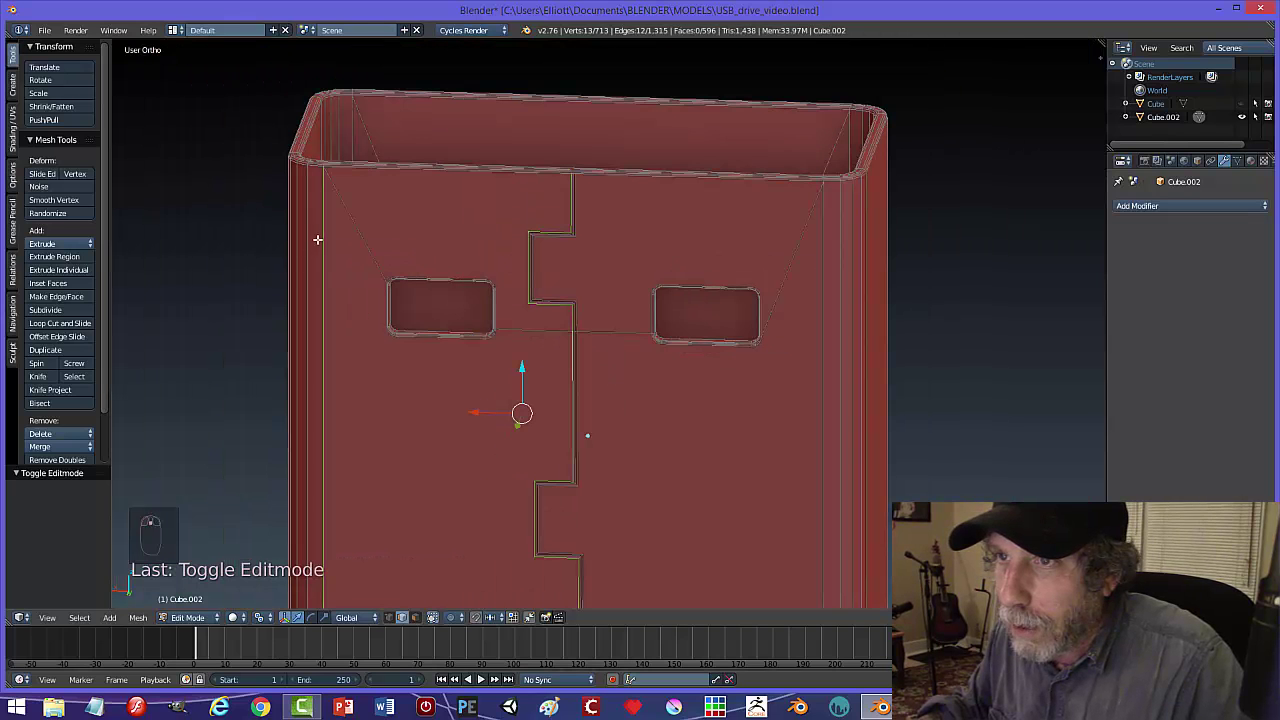
middle_drag(499, 313, 650, 319)
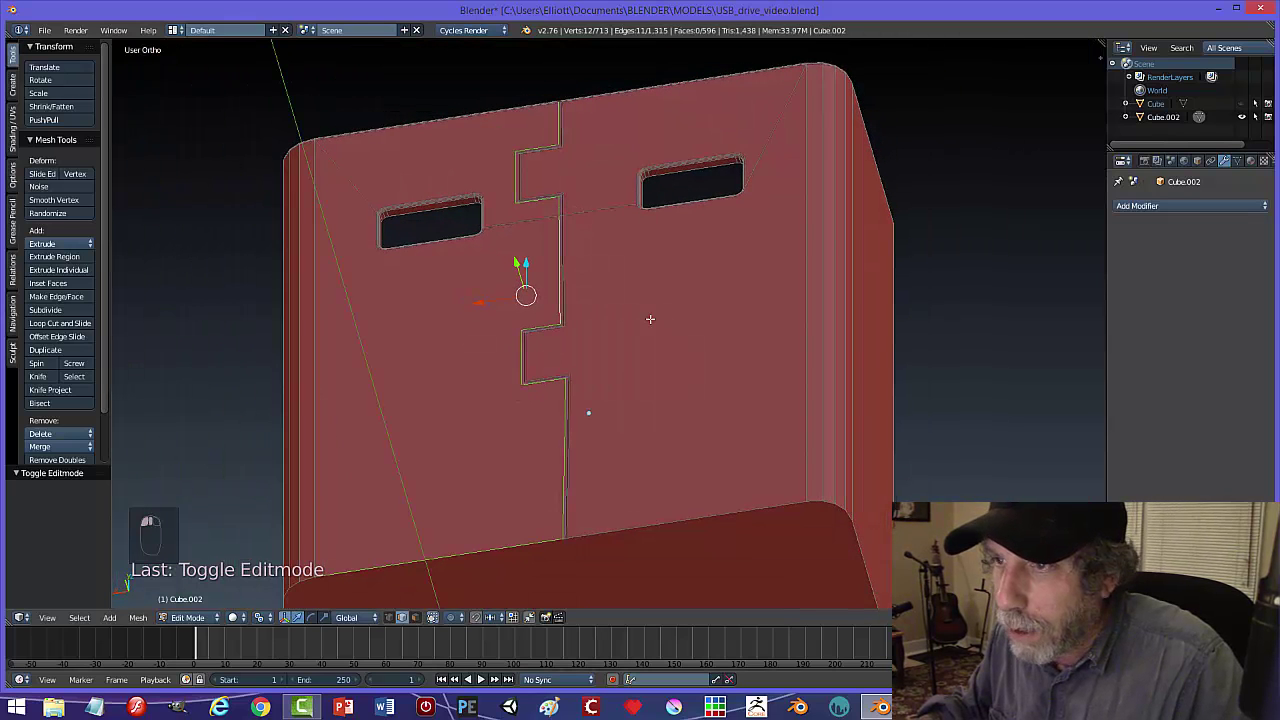
alt+shift+click(568, 508)
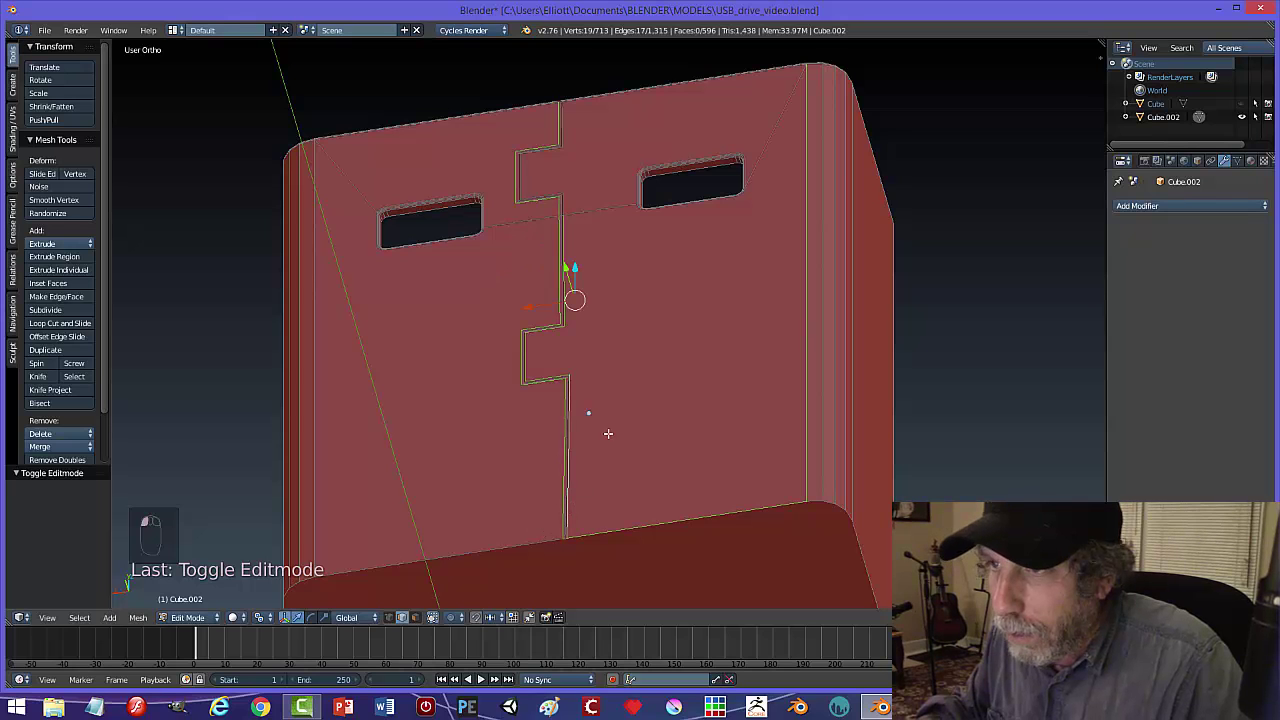
middle_drag(634, 346, 640, 385)
middle_drag(657, 311, 563, 305)
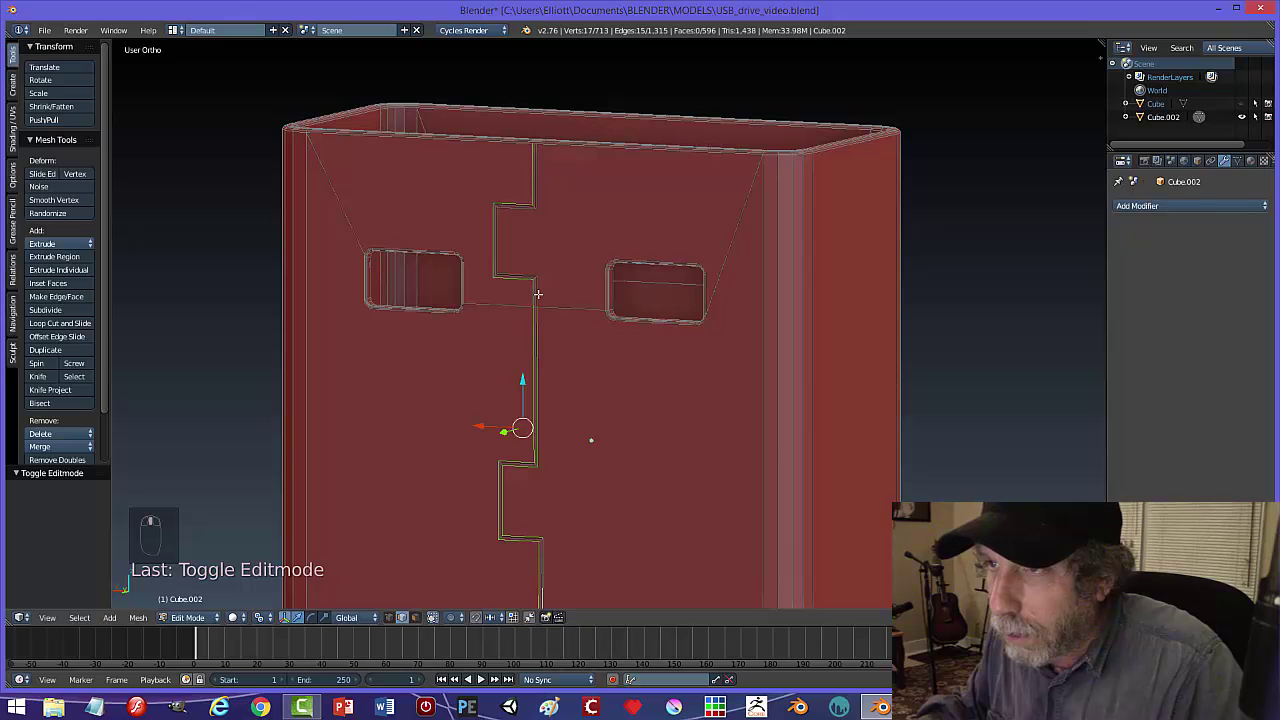
mouse_move(614, 248)
middle_down()
mouse_move(649, 146)
mouse_move(651, 176)
mouse_move(603, 251)
middle_up()
scroll(597, 251, up, 3)
scroll(594, 261, up, 2)
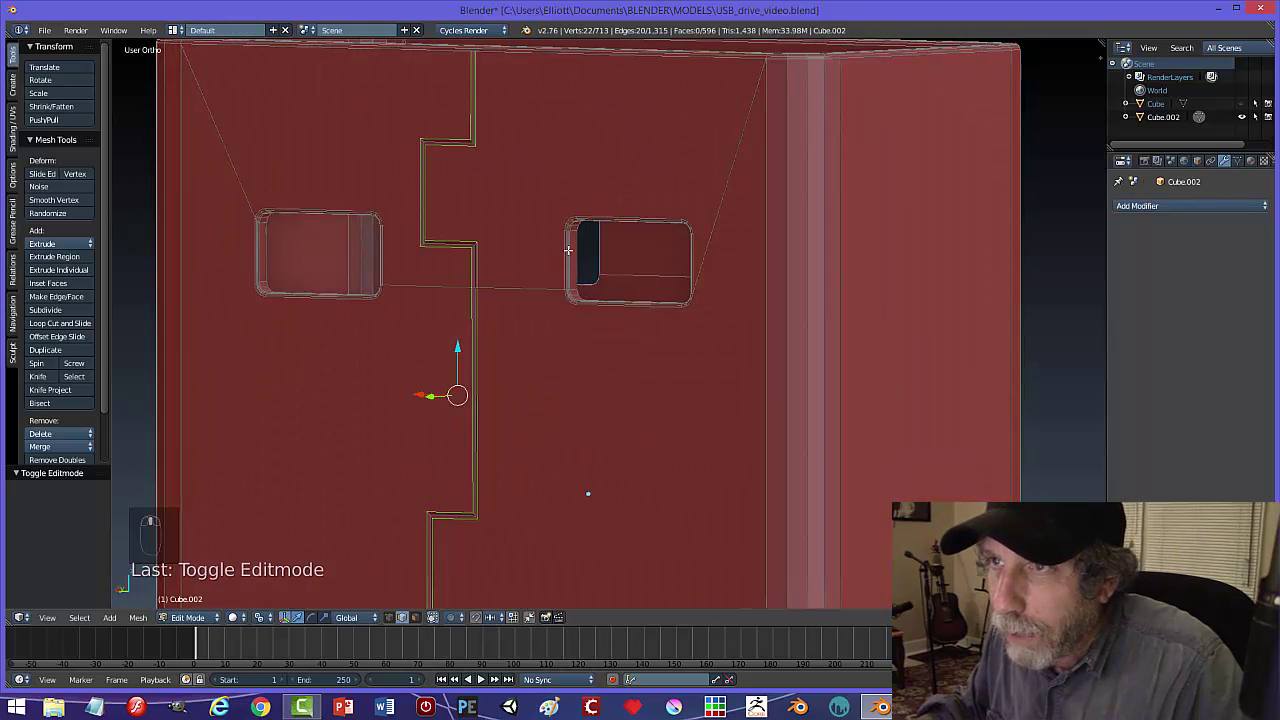
- Bevel both outer edge lines of the seam groove by 0.005 with 2 segments and clear the selection
key(ctrl+b)
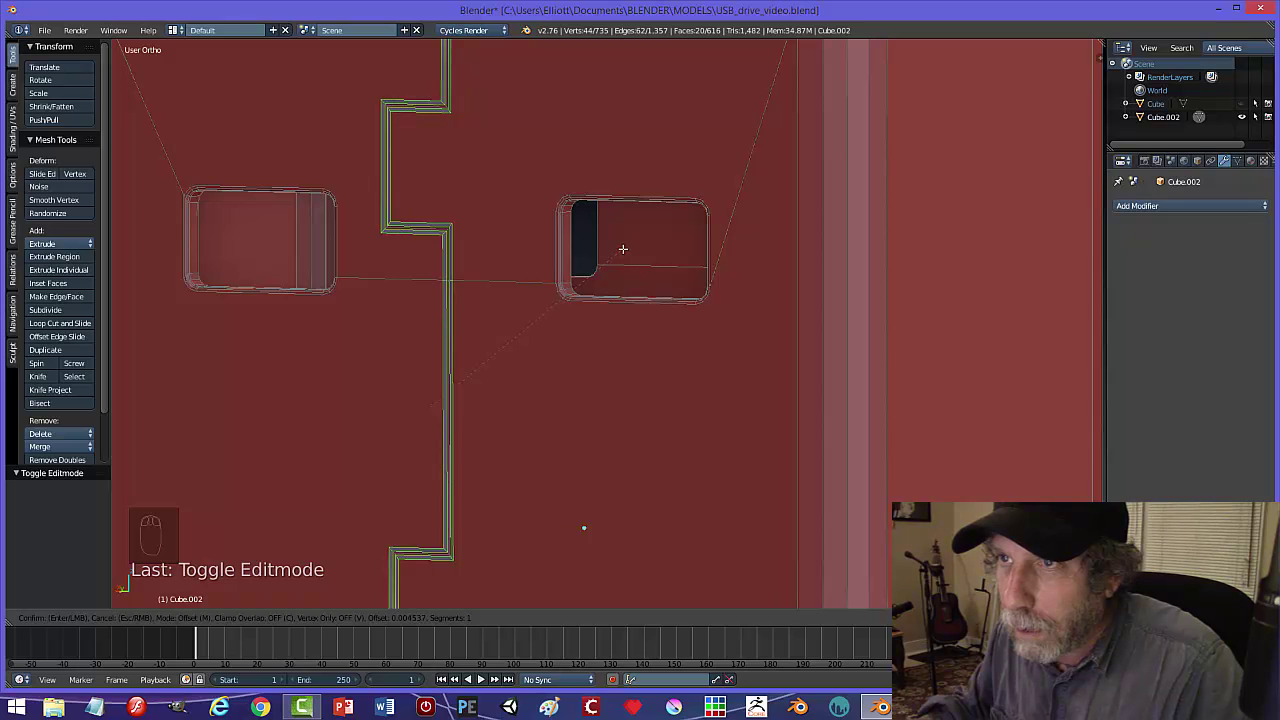
scroll(622, 248, up, 1)
click(622, 248)
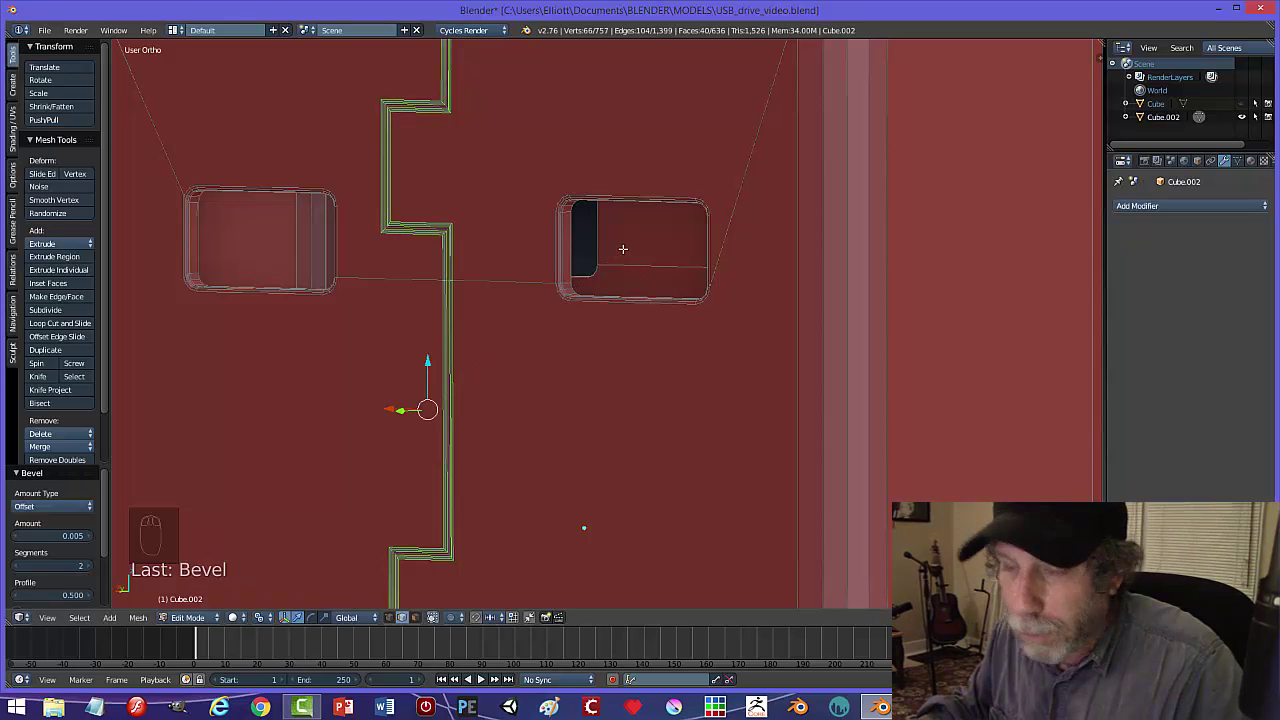
key(a)
- Return to object mode, check the softened seam with nothing selected, and save the file
key(Tab)
click(555, 254)
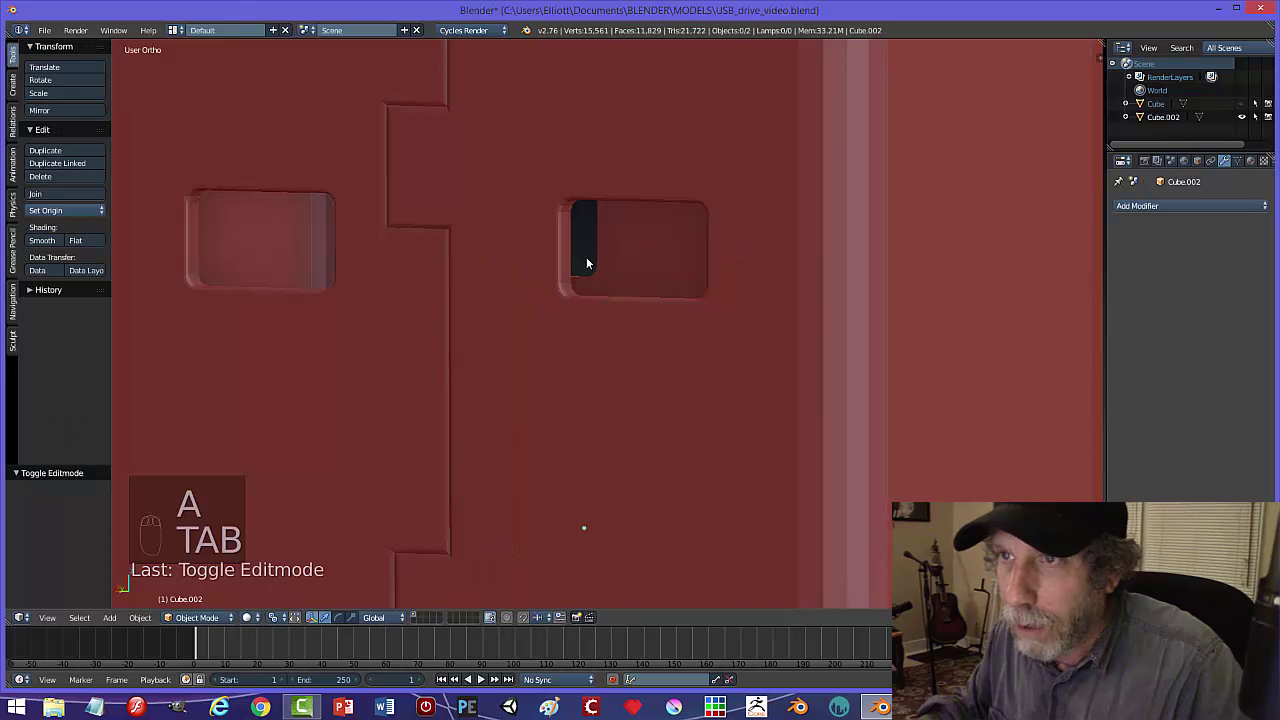
key(a)
key(a)
key(a)
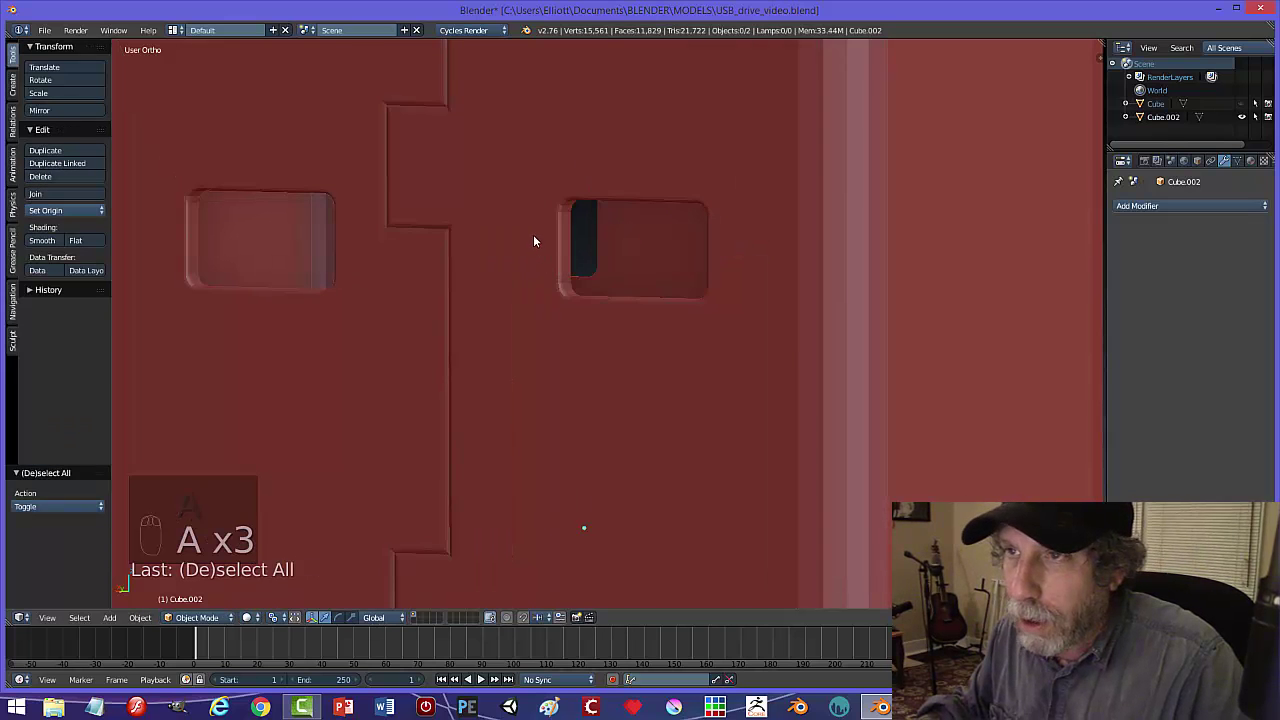
middle_drag(533, 234, 635, 295)
scroll(645, 325, down, 3)
mouse_move(656, 360)
middle_down()
mouse_move(626, 326)
mouse_move(611, 383)
mouse_move(569, 328)
mouse_move(632, 318)
mouse_move(651, 371)
mouse_move(591, 320)
mouse_move(713, 336)
mouse_move(751, 363)
mouse_move(660, 354)
middle_up()
key(ctrl+s)
scroll(680, 311, down, 1)
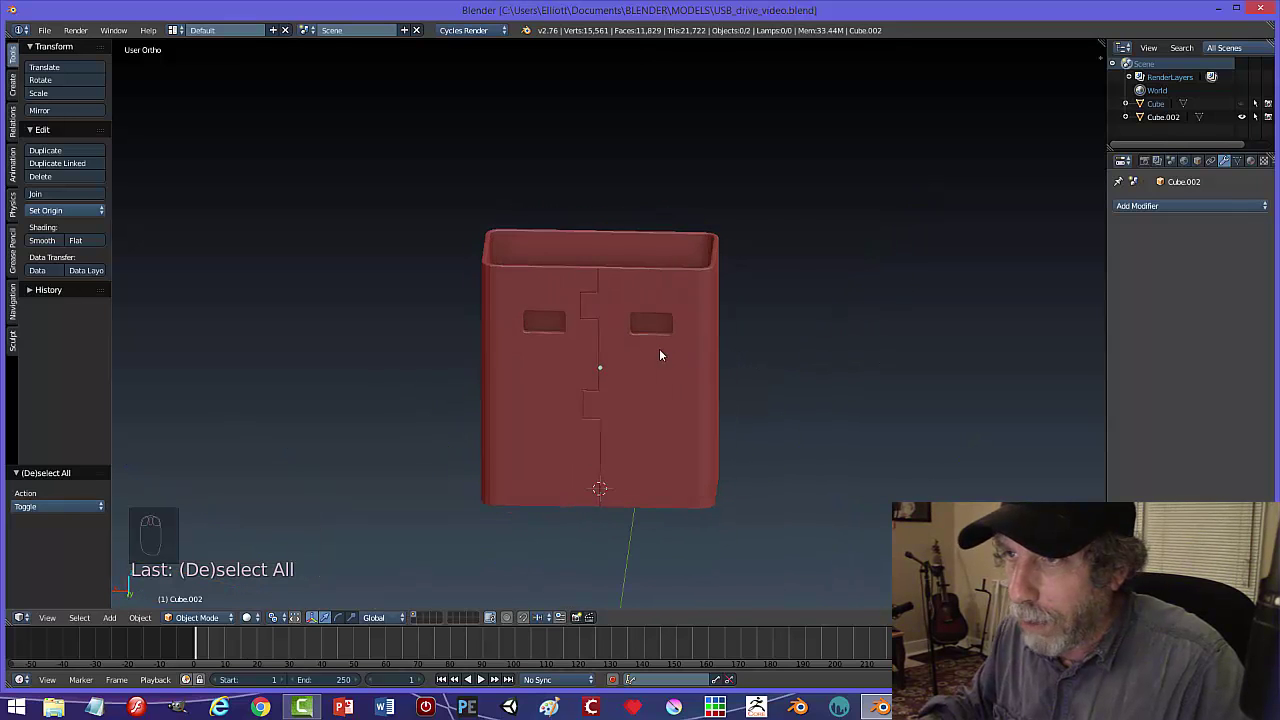
- Enter edit mode on the connector shell and try selecting the centre edge line of the seam groove
scroll(647, 339, up, 4)
scroll(645, 330, up, 2)
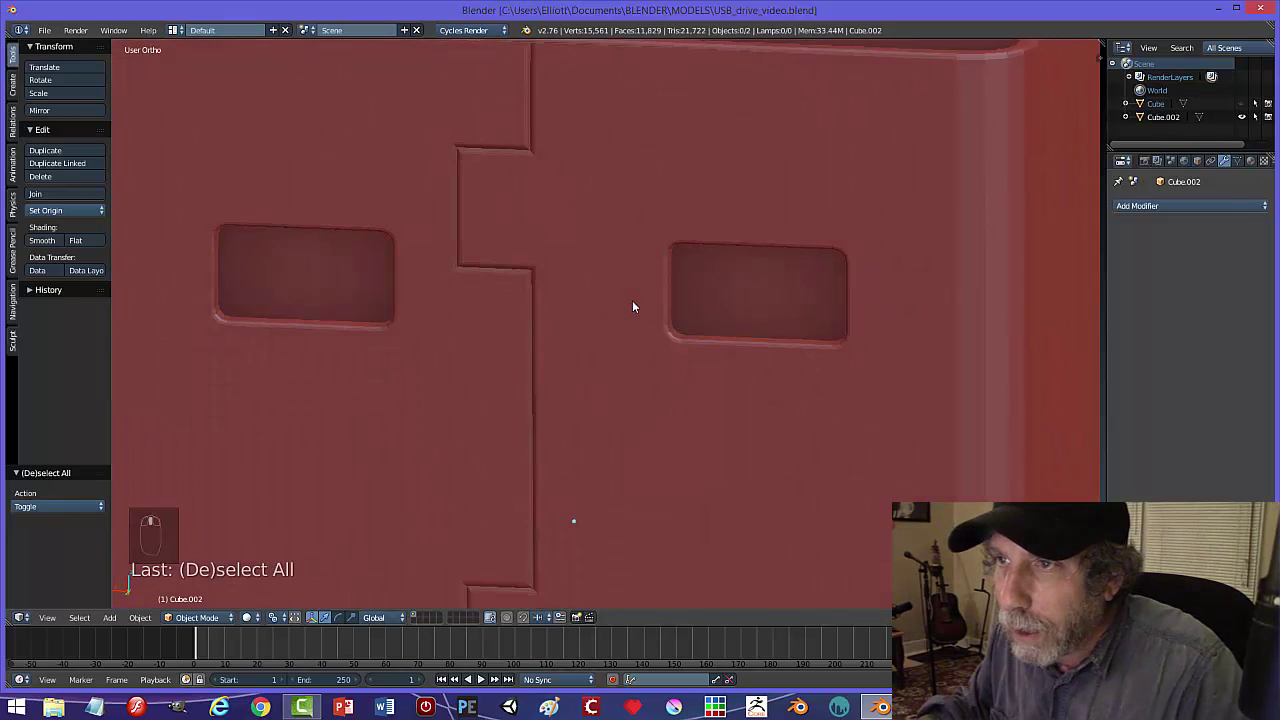
scroll(600, 295, up, 2)
key(Tab)
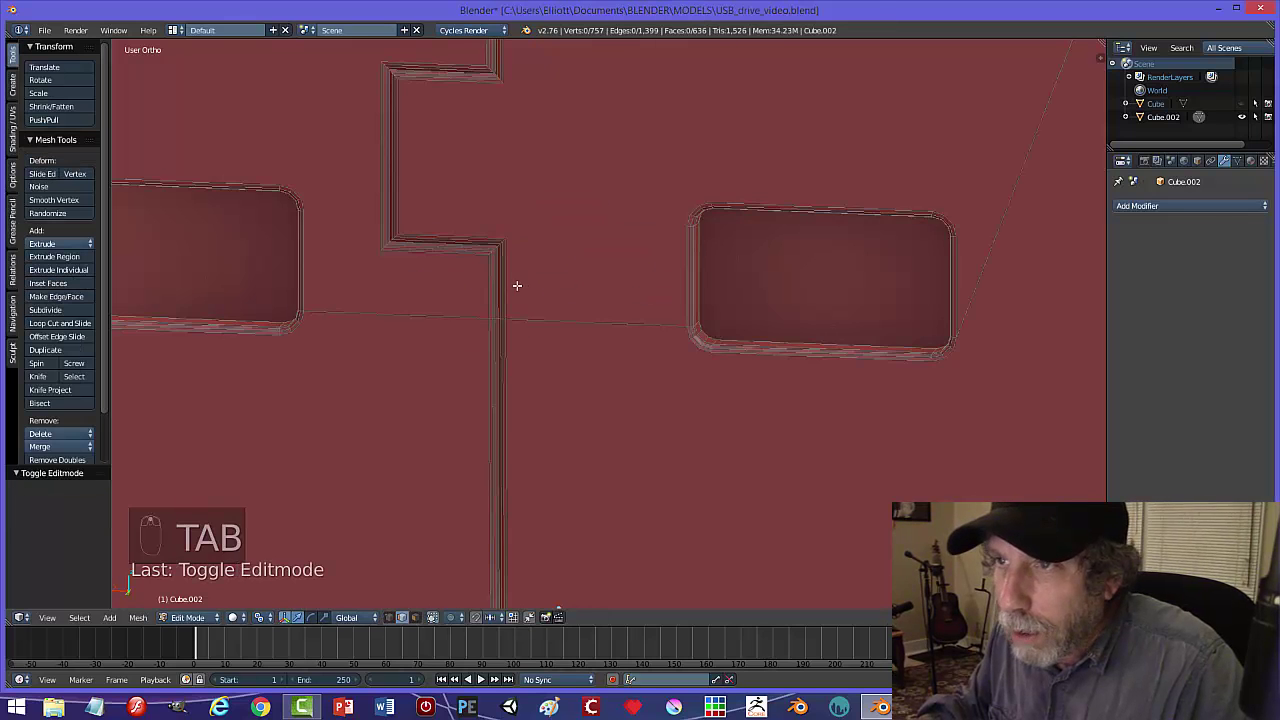
scroll(505, 287, up, 1)
middle_drag(505, 287, 509, 283)
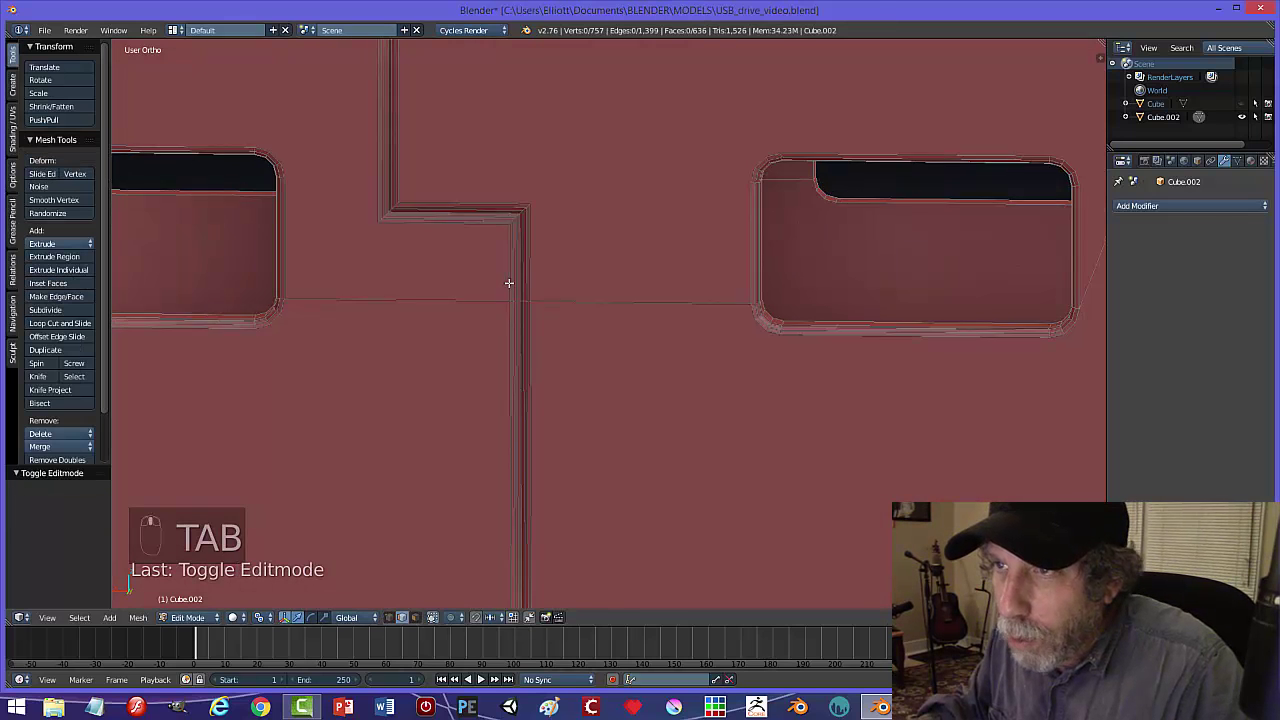
alt+right_click(523, 232)
middle_drag(604, 240, 580, 298)
scroll(552, 307, up, 3)
middle_drag(408, 304, 415, 299)
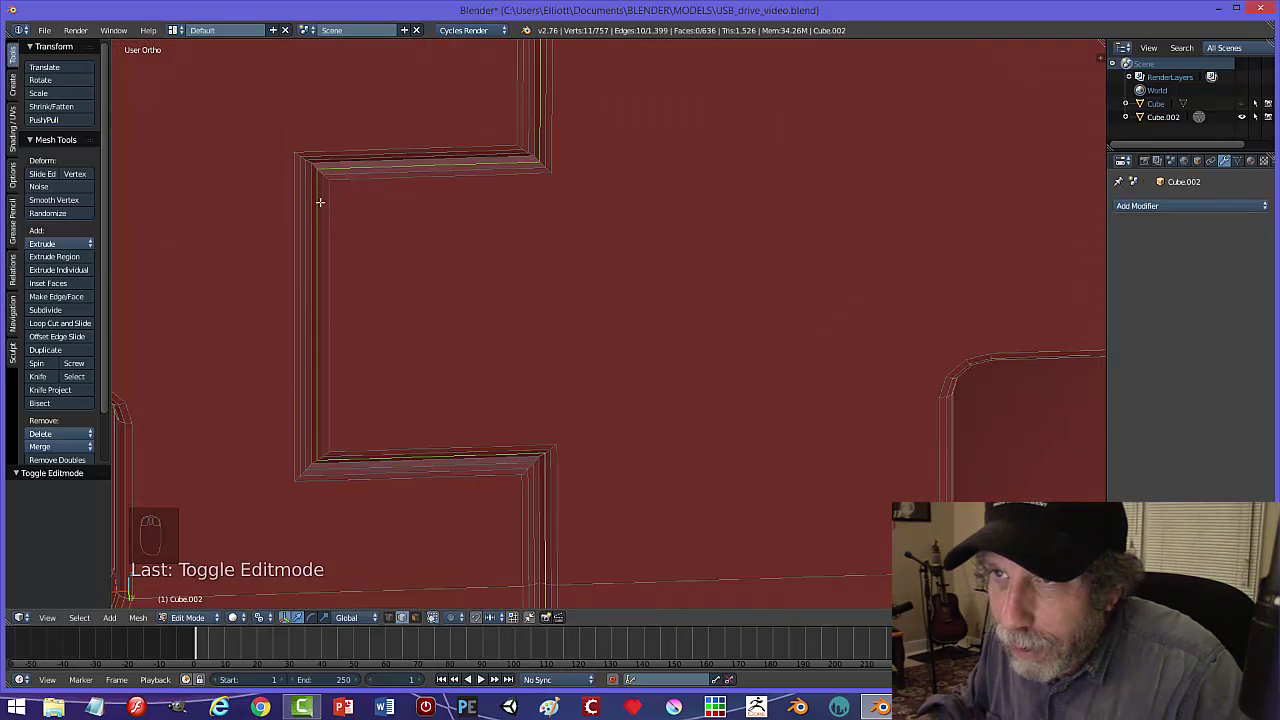
key(a)
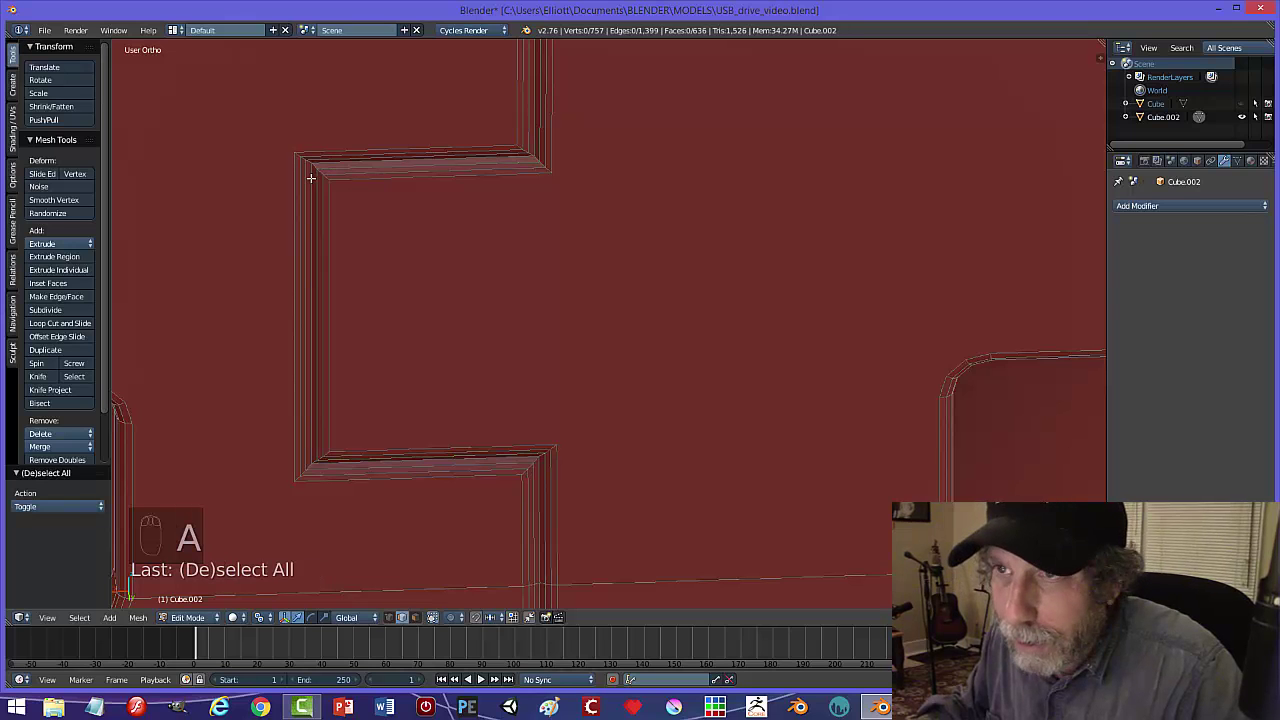
- Select the seam groove's centre edge line along its full length and move it -0.005 along Y
alt+click(312, 175)
middle_drag(539, 240, 411, 313)
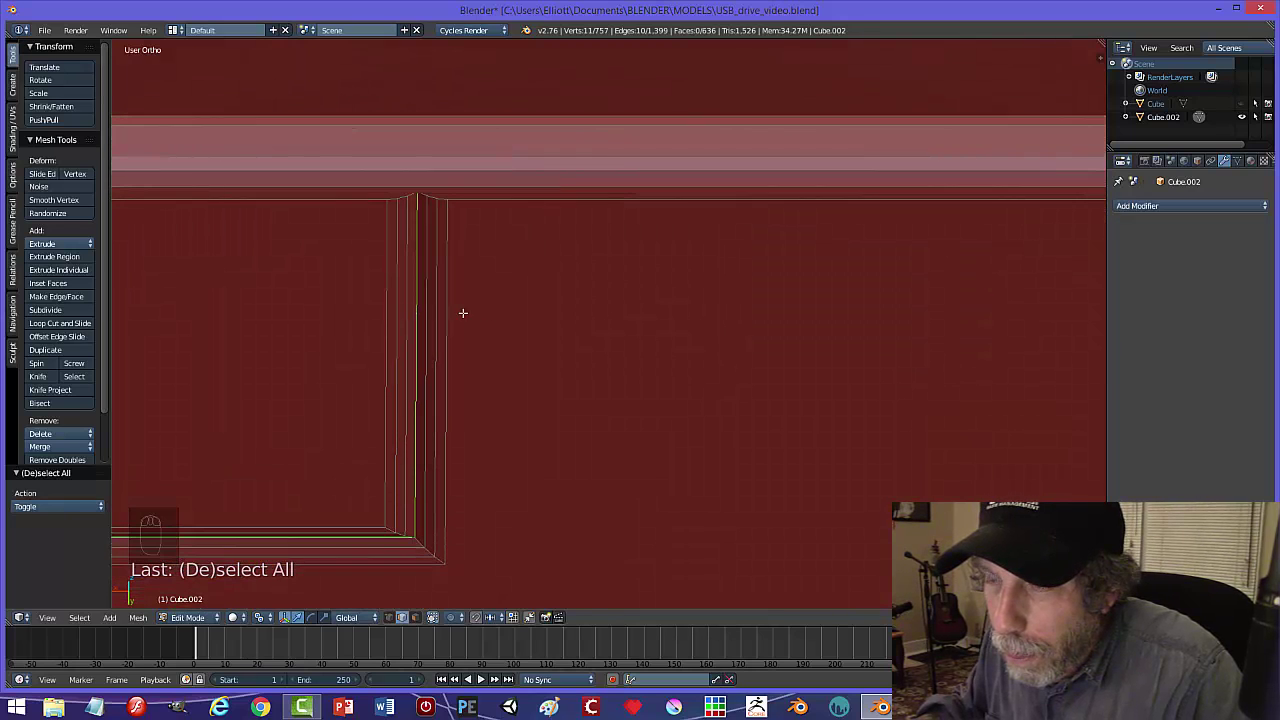
scroll(463, 313, down, 6)
middle_drag(609, 374, 369, 416)
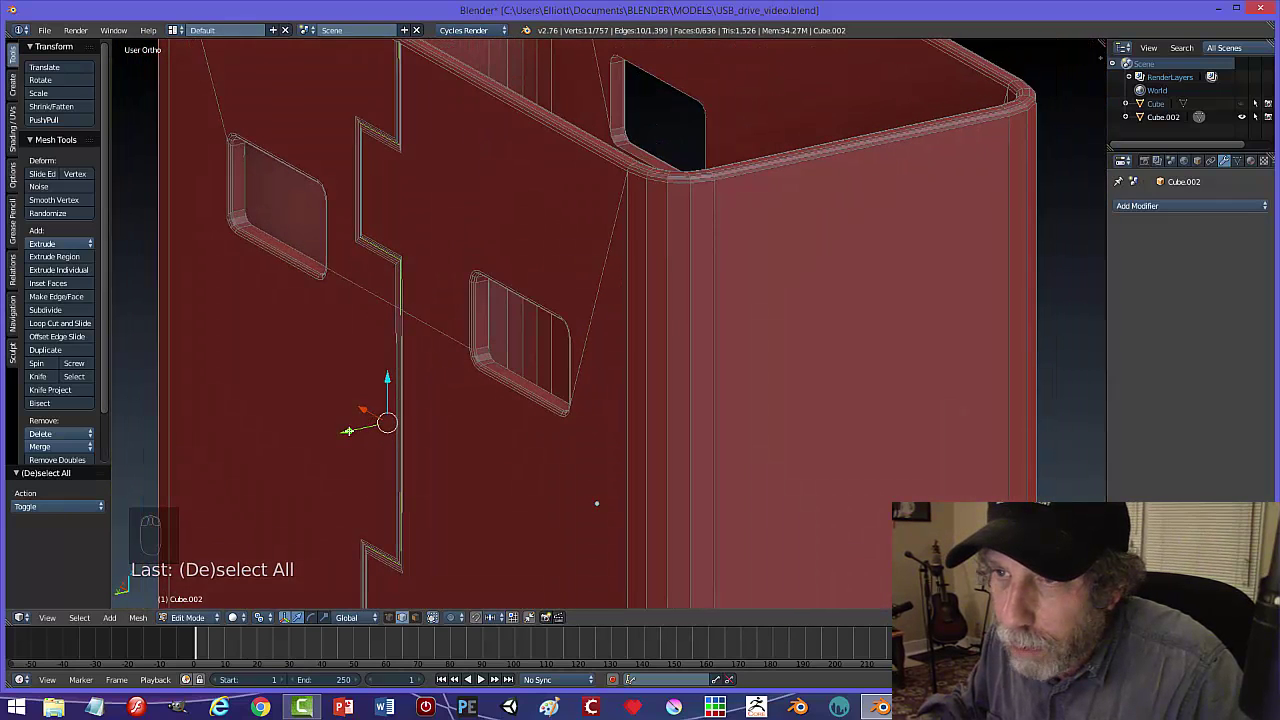
key(g)
key(y)
click(349, 432)
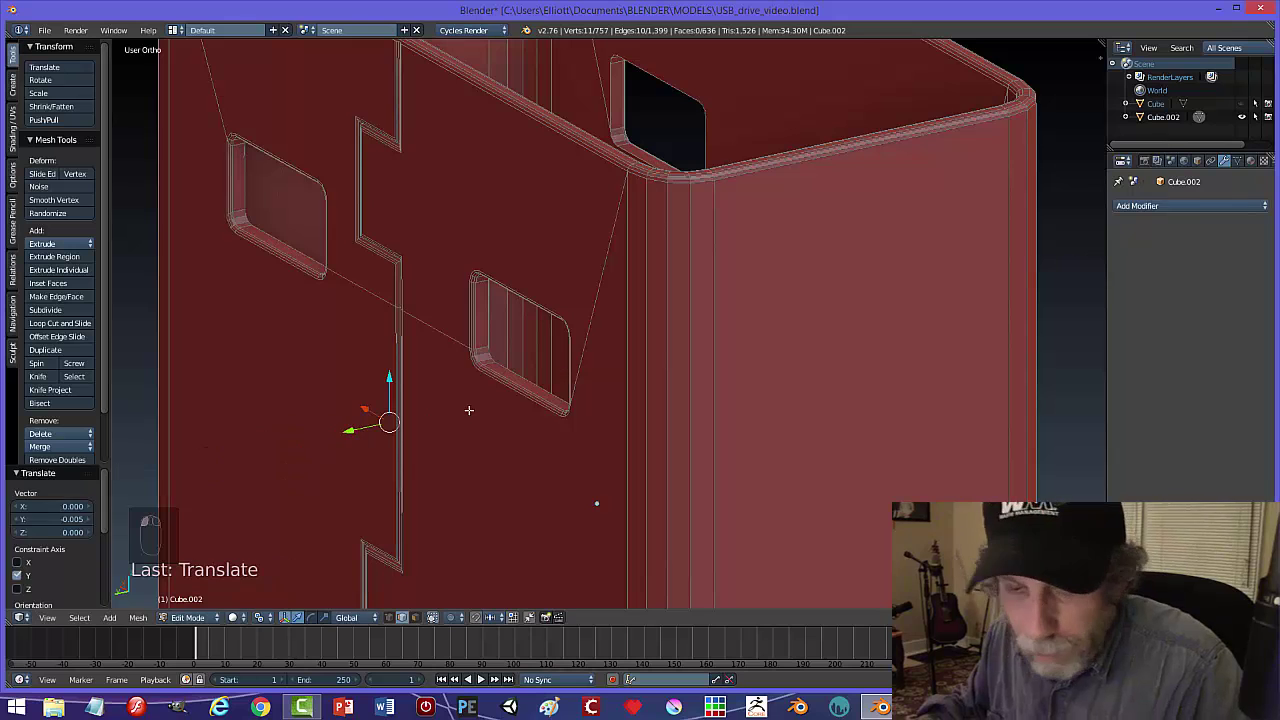
- Clear the selection, return to object mode, and save the file
key(a)
key(Tab)
middle_drag(460, 394, 606, 323)
scroll(619, 377, down, 3)
middle_drag(619, 378, 718, 421)
key(ctrl+s)
click(718, 421)
scroll(724, 428, down, 3)
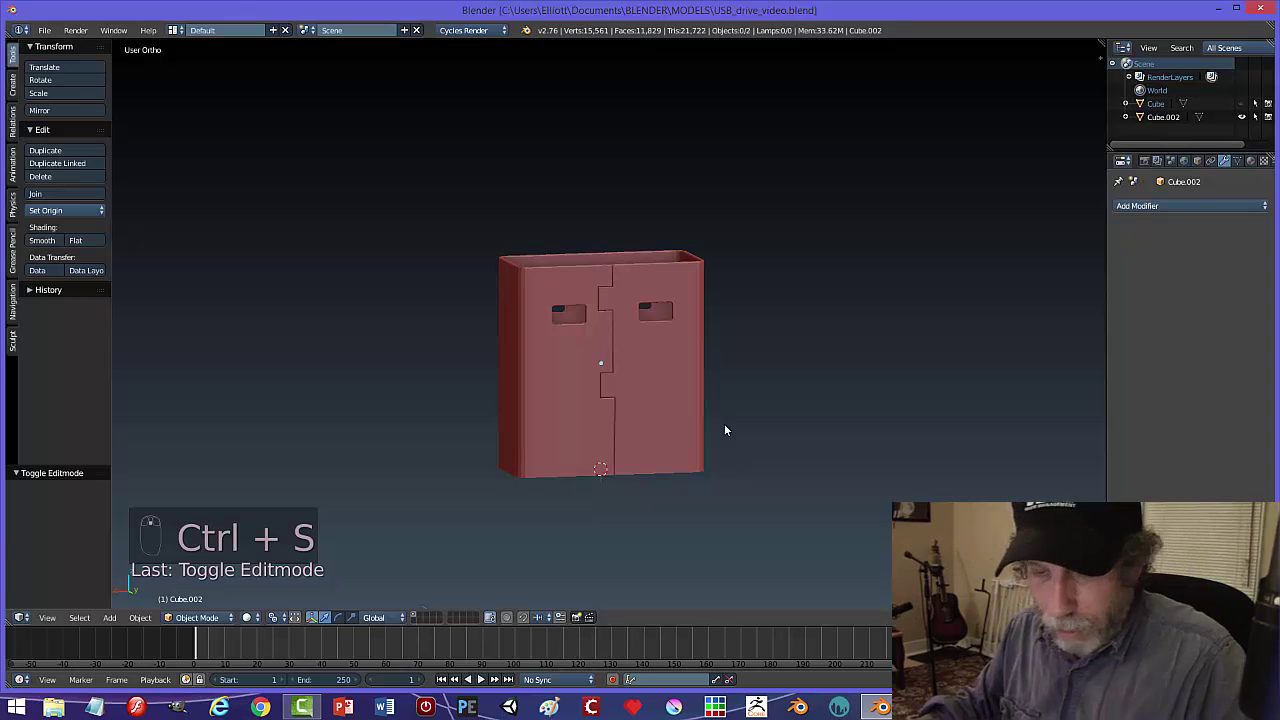
- Unhide the drive body, clear the selection, and view the inside of the connector shell from above
key(alt+h)
key(a)
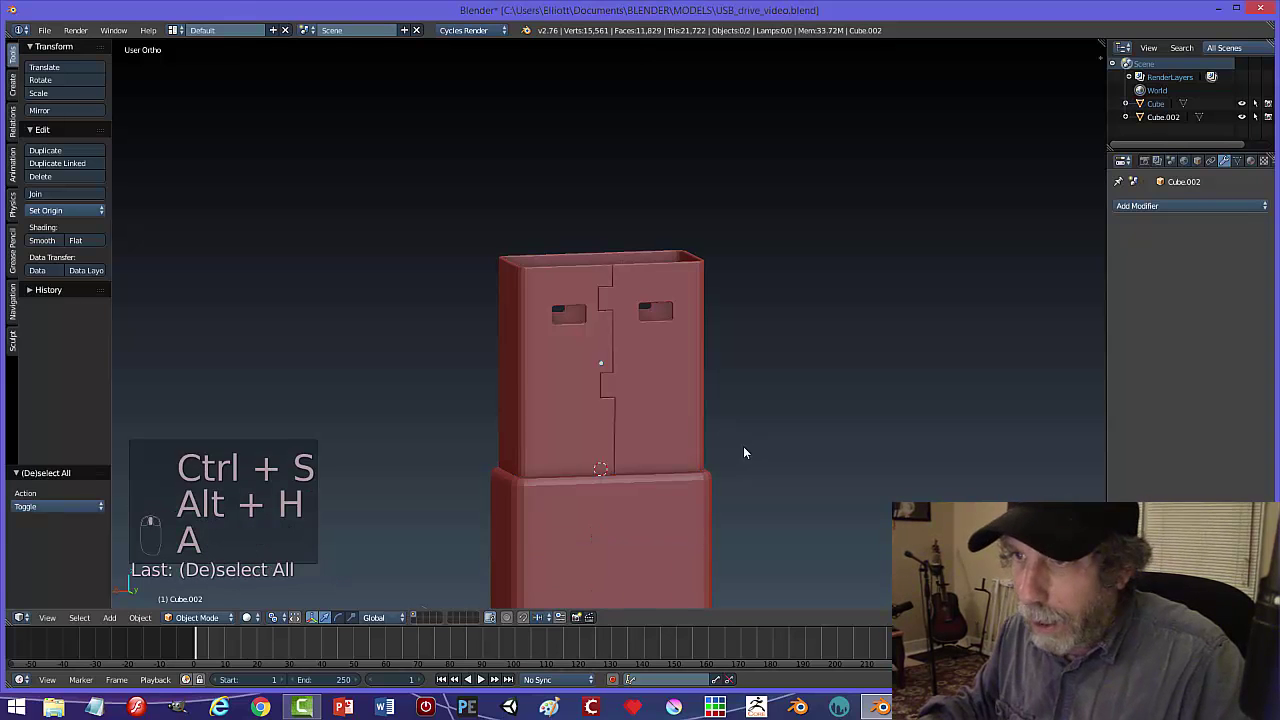
middle_drag(743, 453, 583, 466)
scroll(634, 446, up, 6)
middle_drag(656, 429, 702, 383)
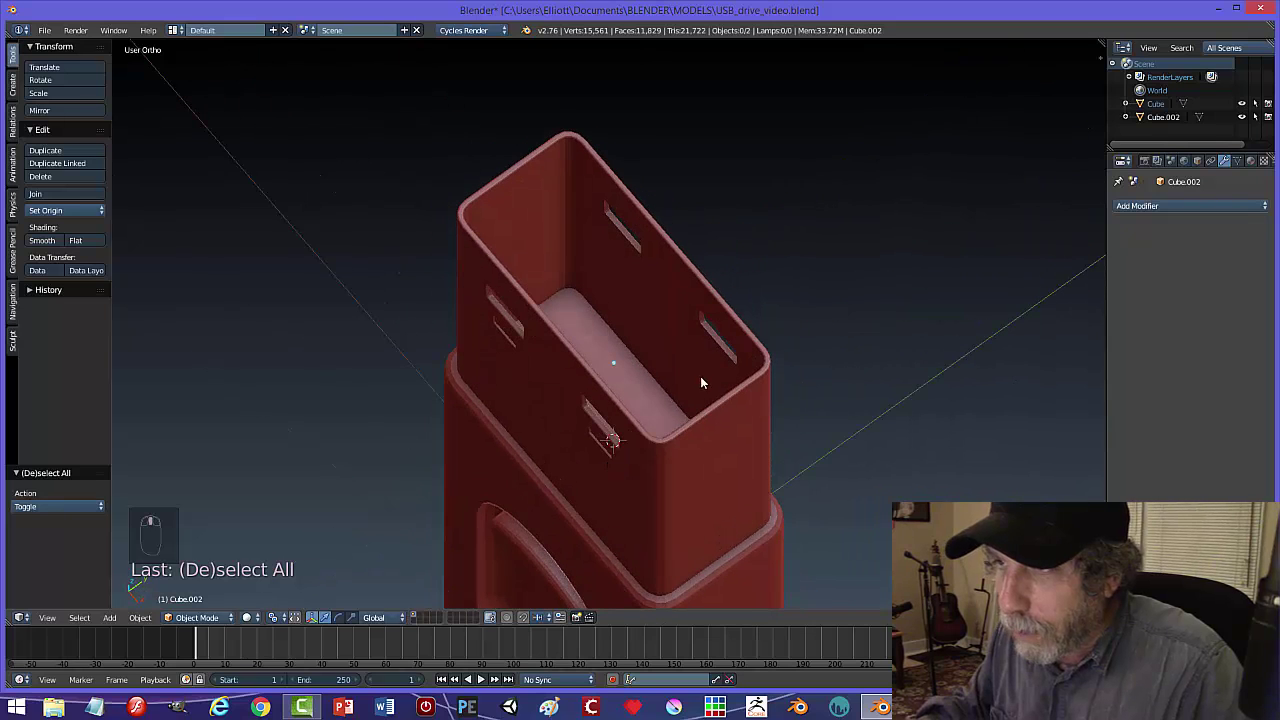
- Snap the 3D cursor to the selected connector shell and add a cube there
right_click(653, 336)
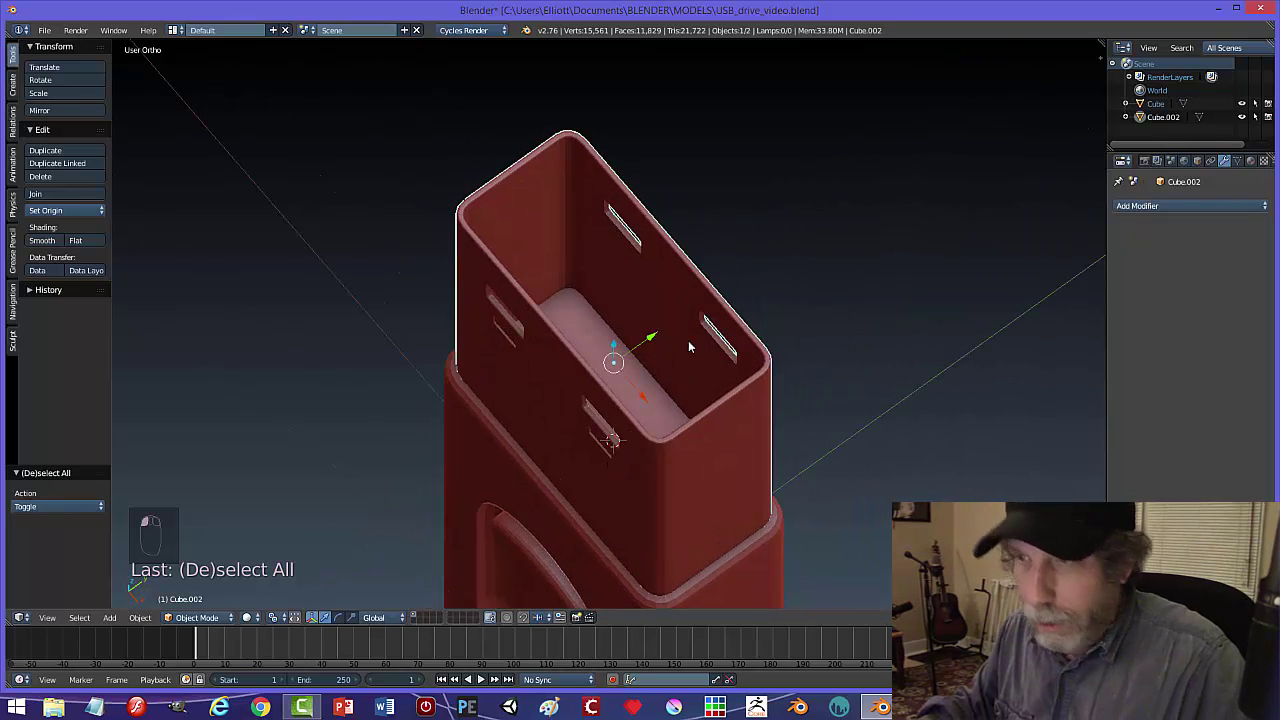
key(shift+s)
click(690, 344)
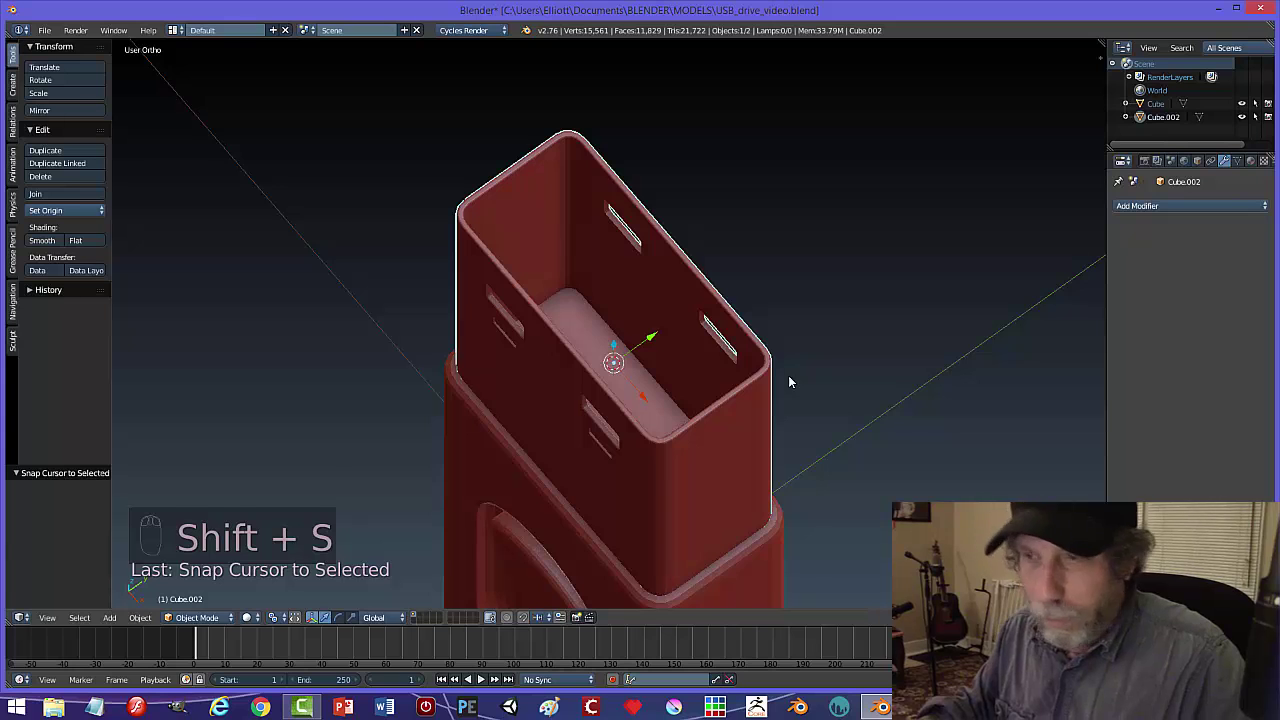
key(shift+a)
click(830, 390)
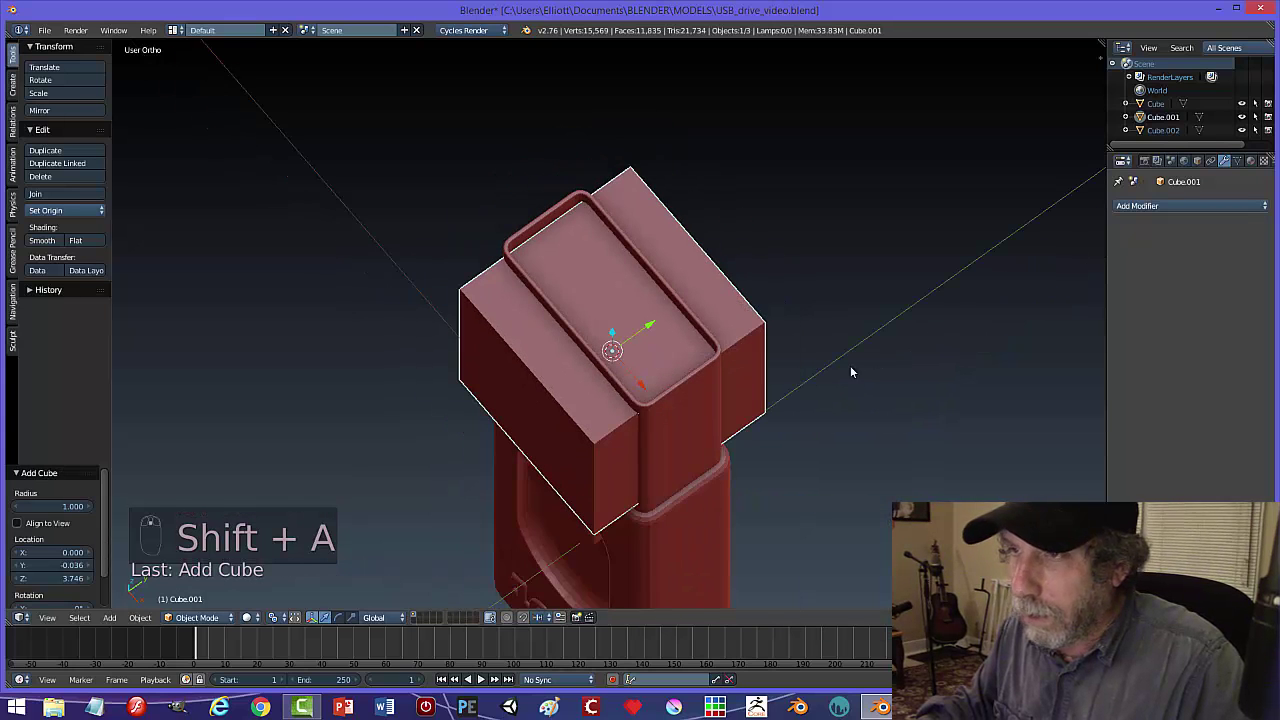
- Scale the cube by about 0.130 along Y and move it about 0.323 along Y towards the back wall
key(s)
key(y)
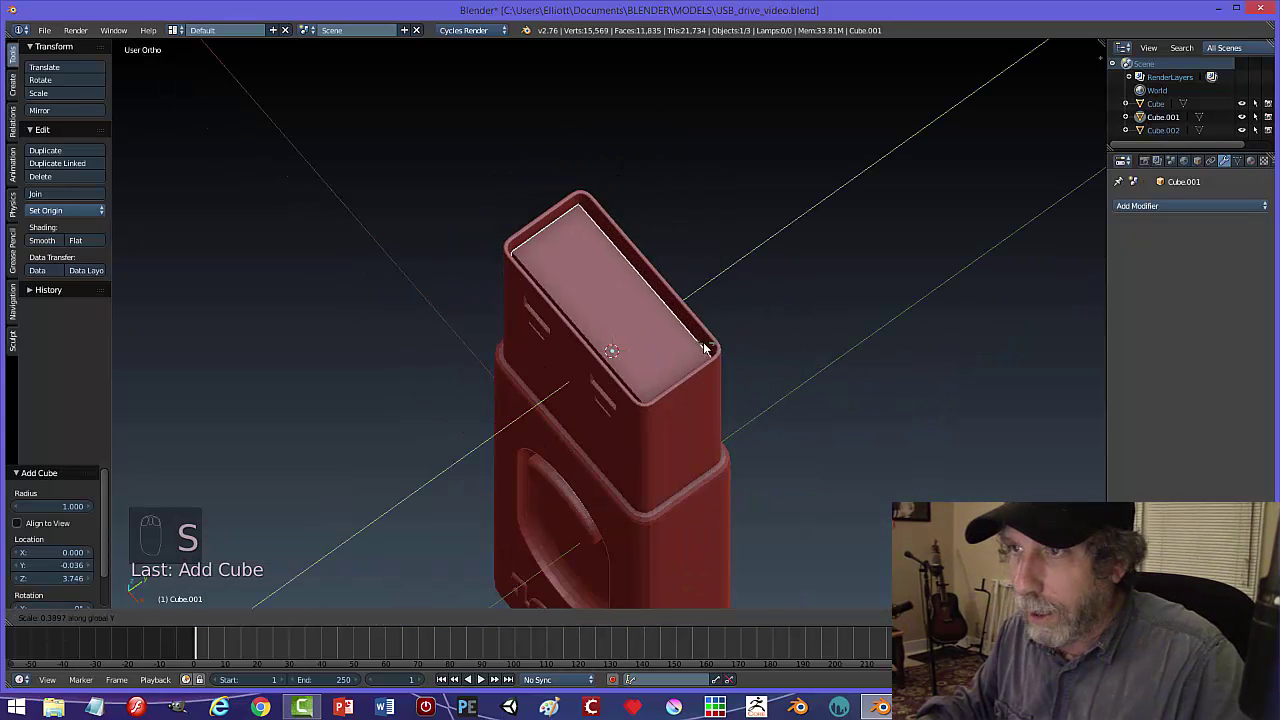
click(650, 332)
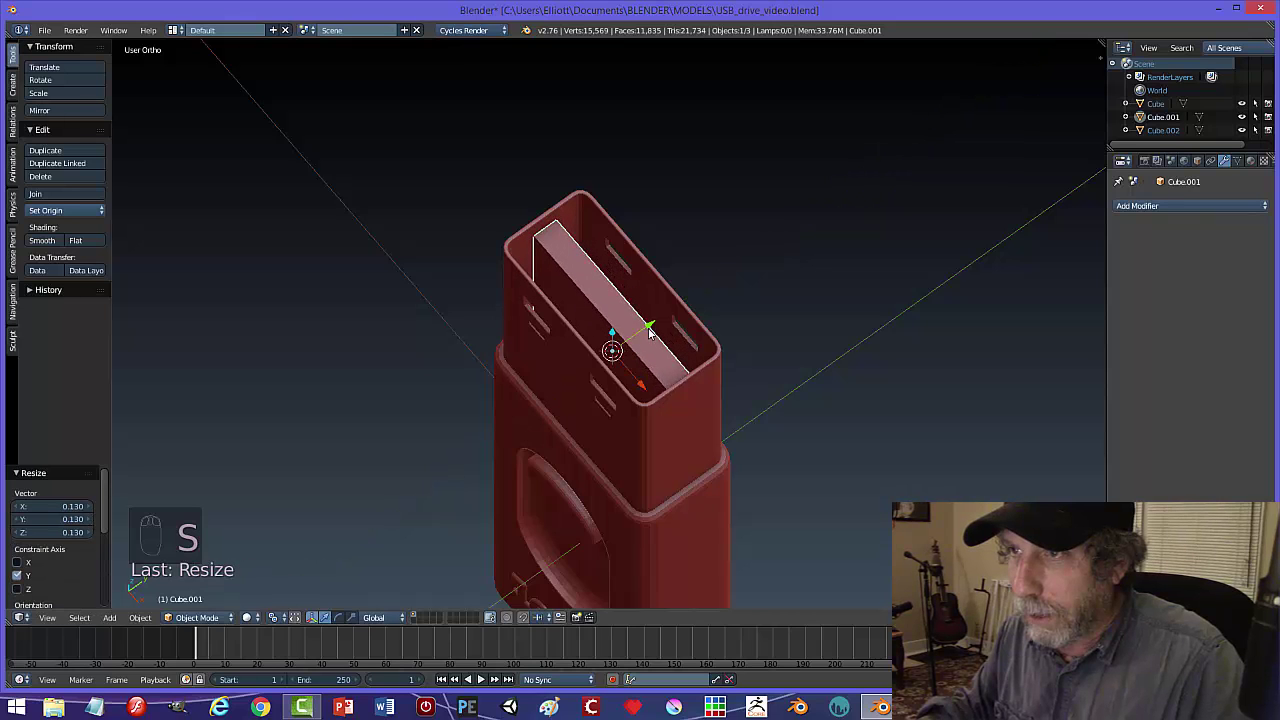
key(g)
key(y)
click(676, 307)
- Widen the block by a factor of about 1.034 along X to fit the inside of the shell
middle_drag(676, 307, 689, 361)
key(s)
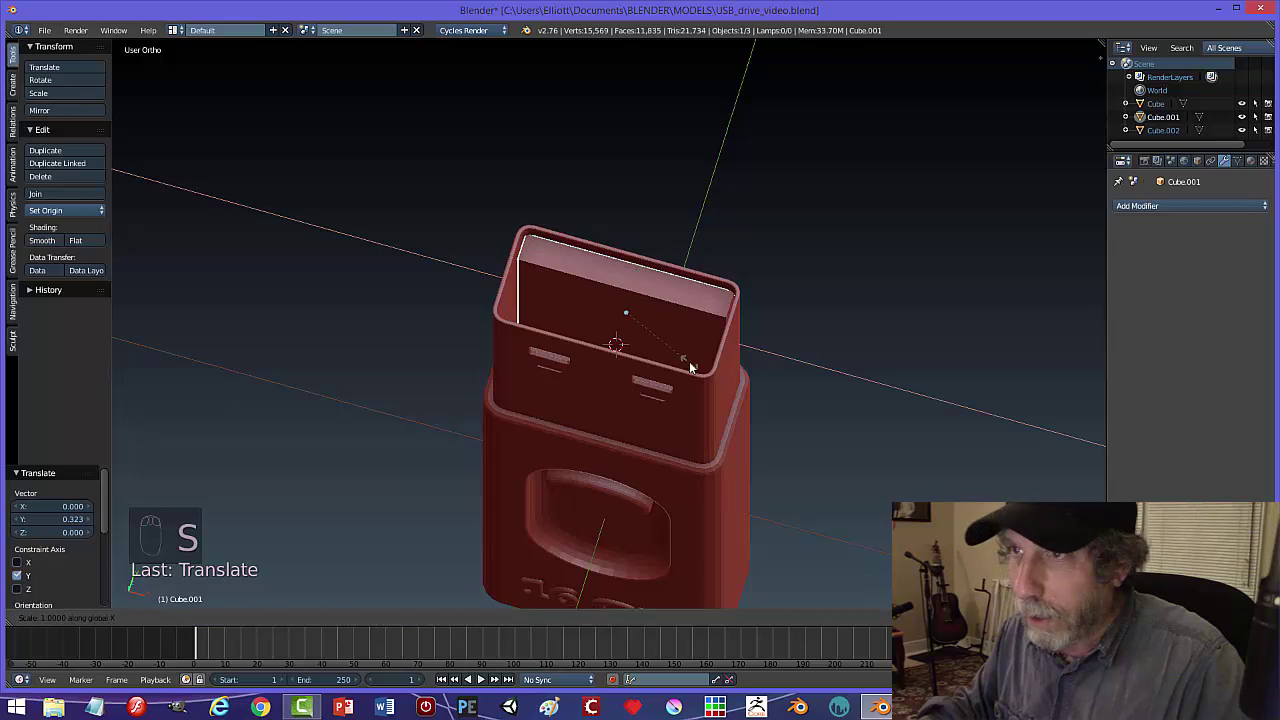
key(x)
click(692, 366)
- In wireframe back view, select the block's bottom vertices and move them about -0.221 along Z into the drive body
middle_drag(779, 399, 519, 310)
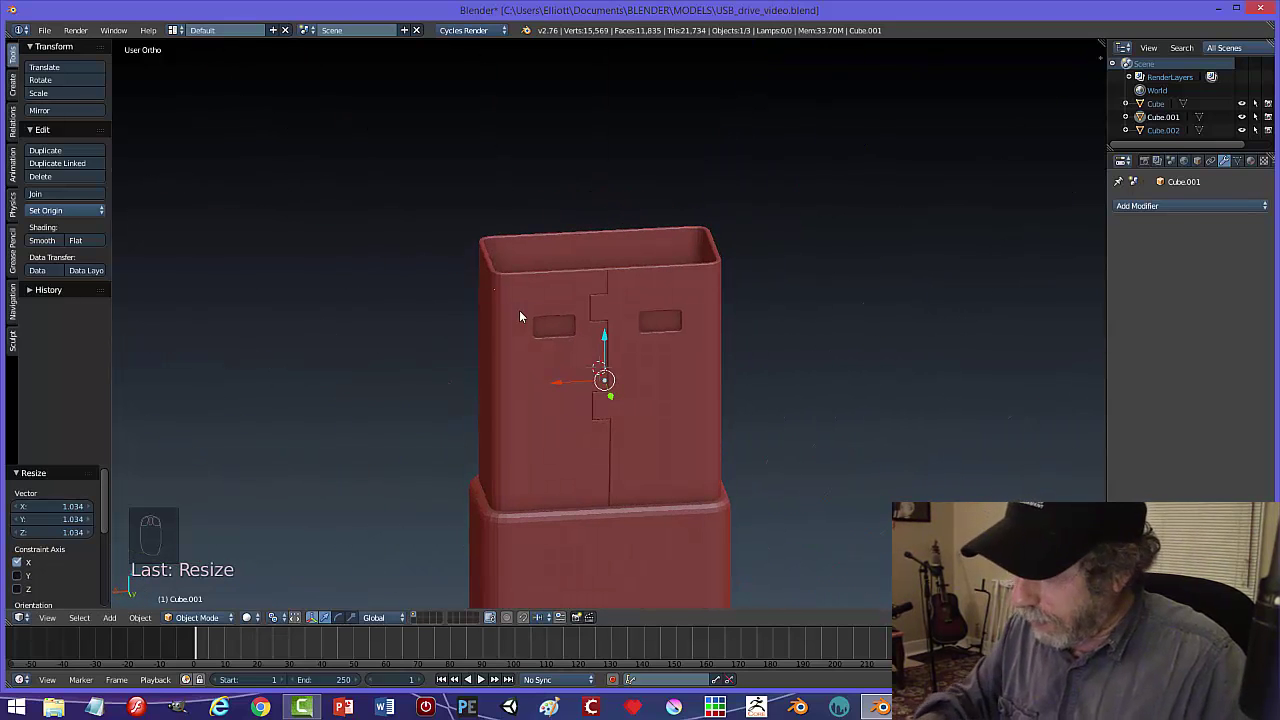
key(ctrl+KP_1)
key(z)
click(615, 310)
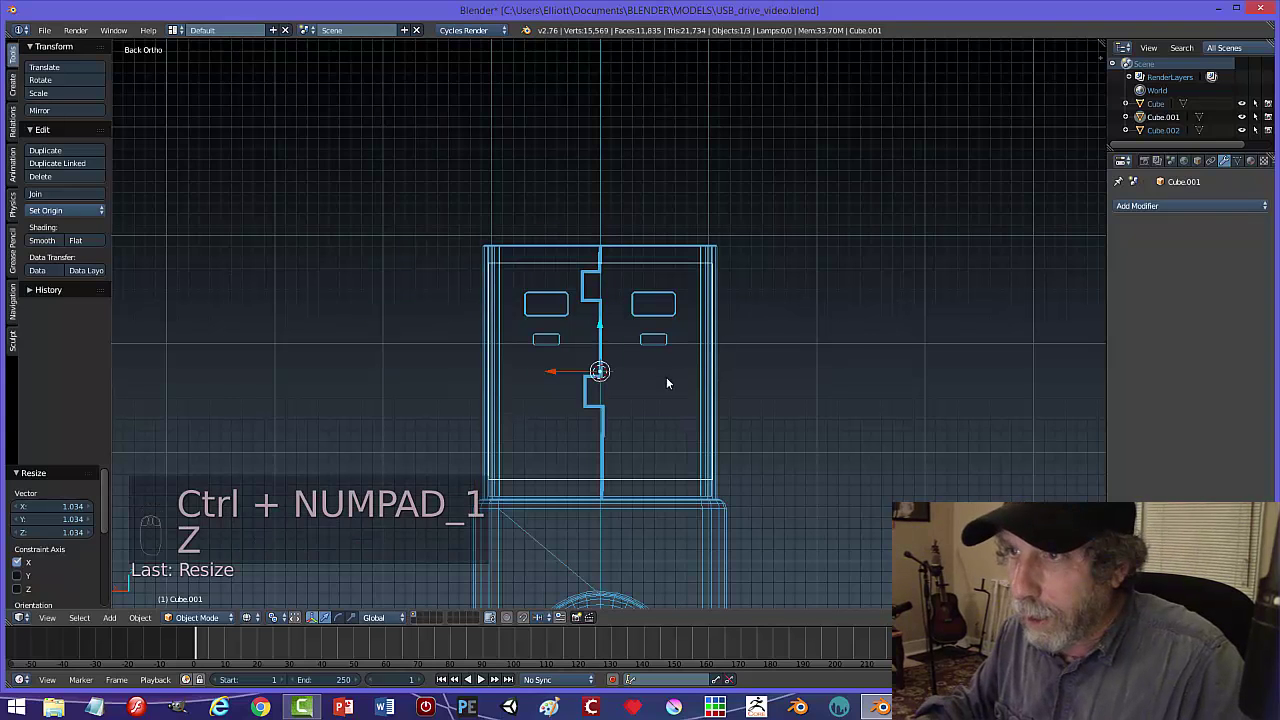
key(Tab)
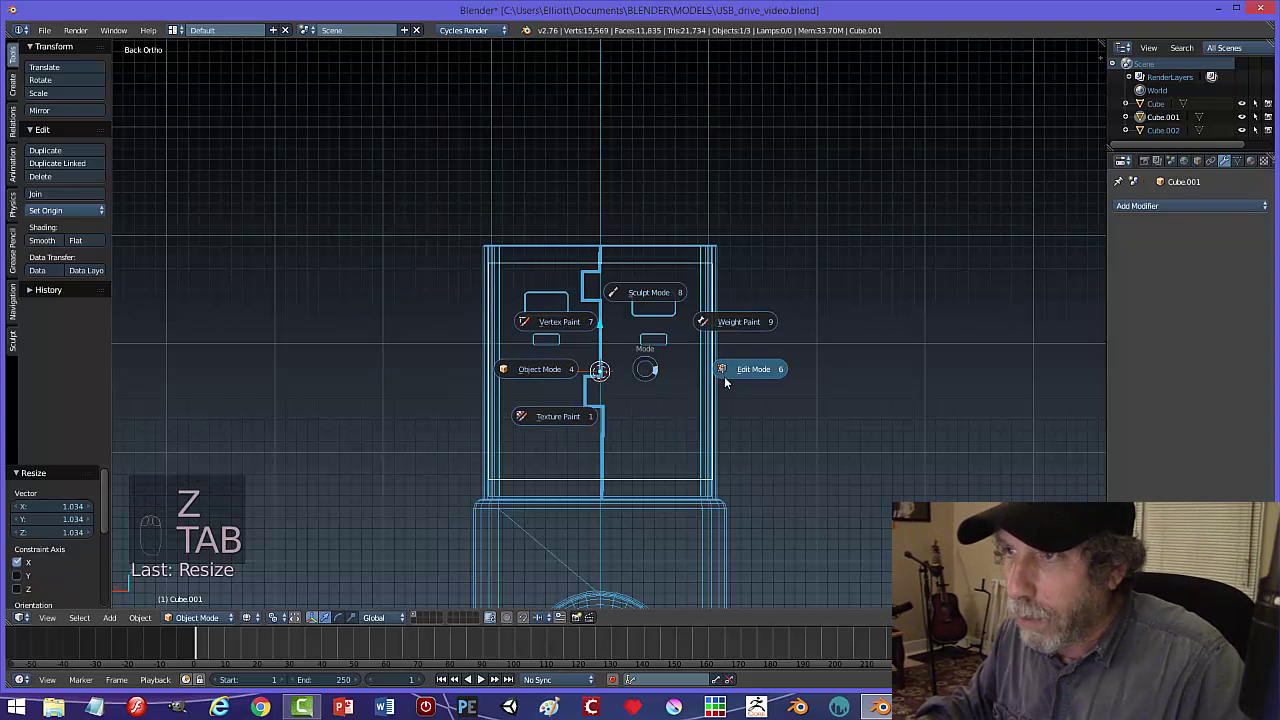
click(728, 374)
key(a)
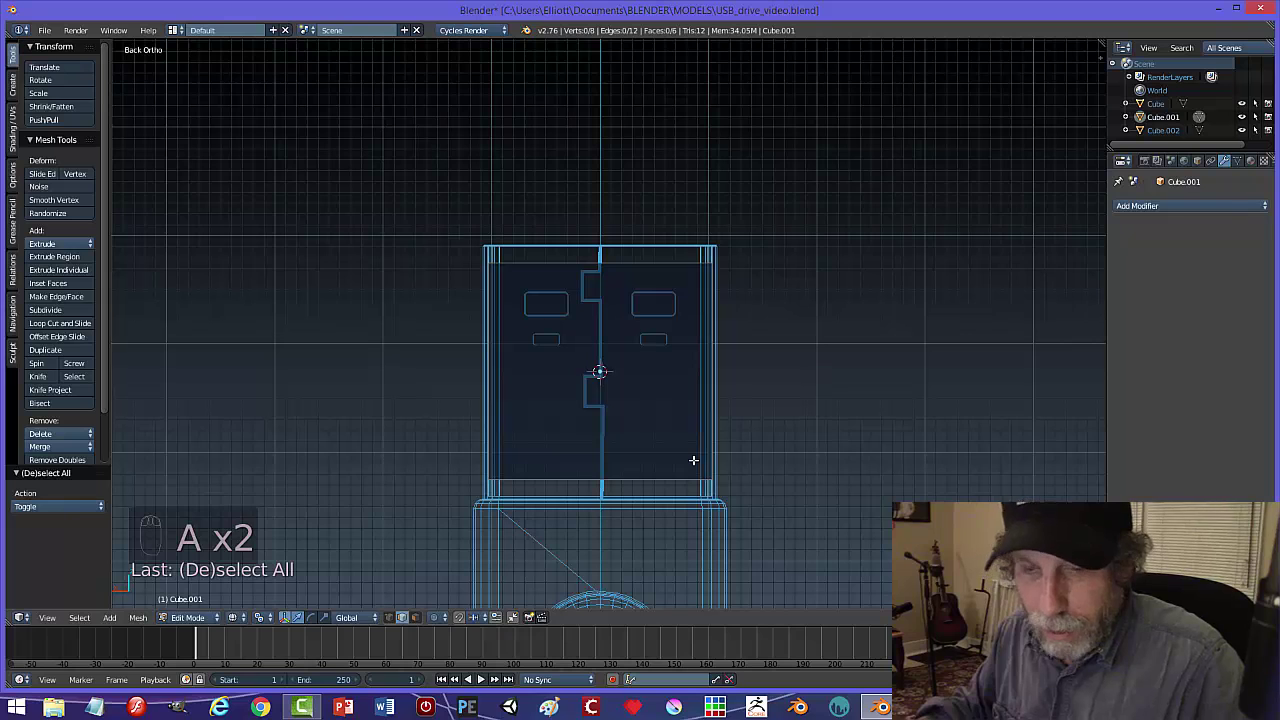
key(ctrl+Tab)
click(660, 446)
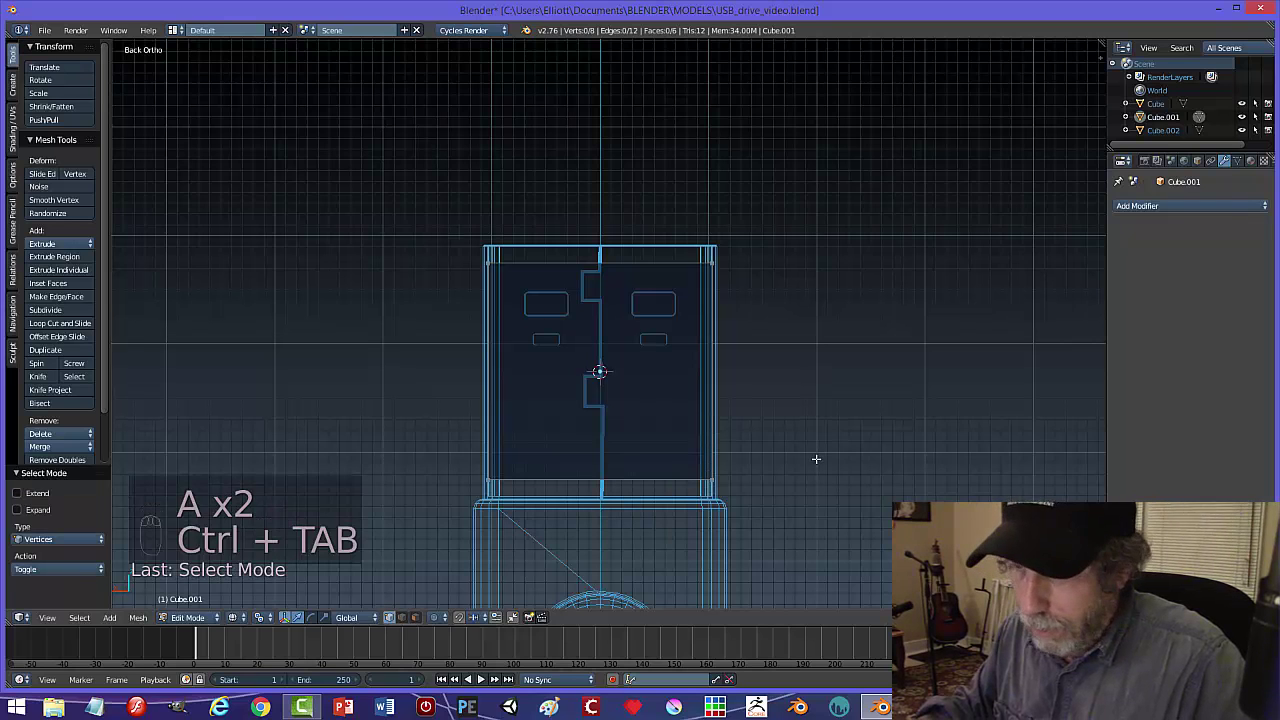
key(b)
drag(760, 500, 426, 444)
drag(604, 444, 597, 465)
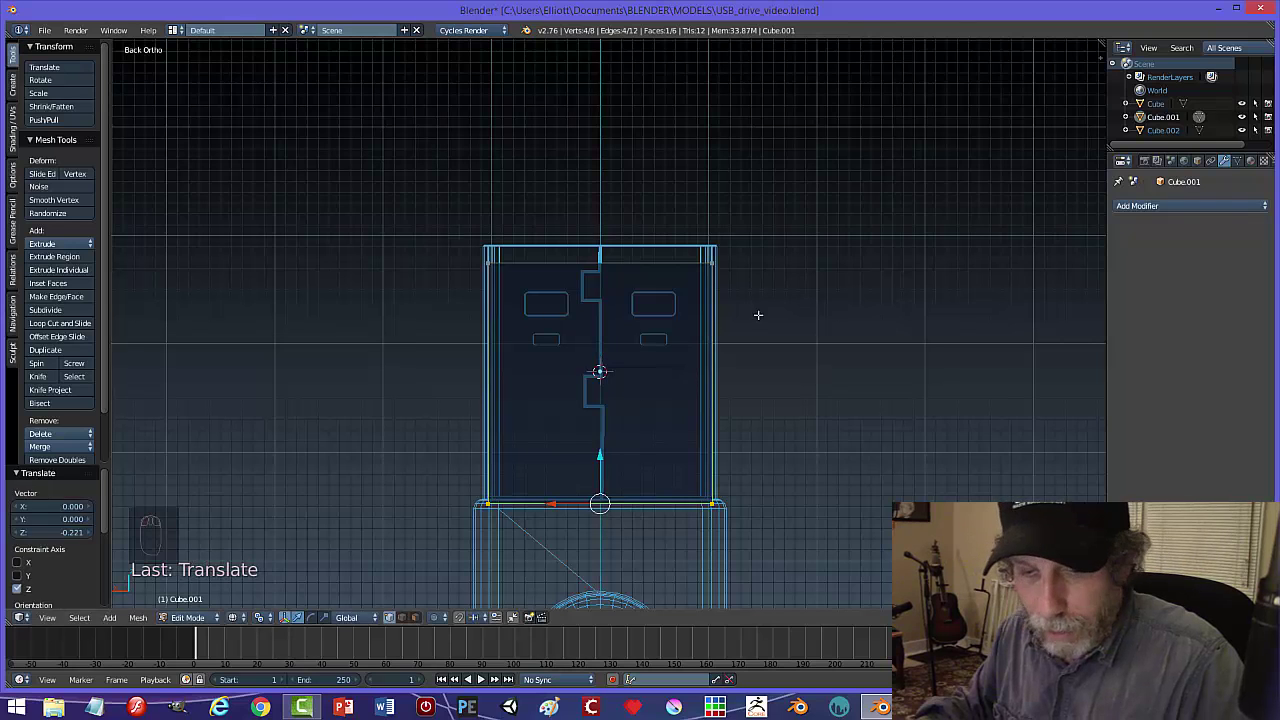
- Raise the block's top vertices about 0.135 along Z to just below the shell's rim and return to object mode
key(a)
key(b)
drag(418, 237, 716, 278)
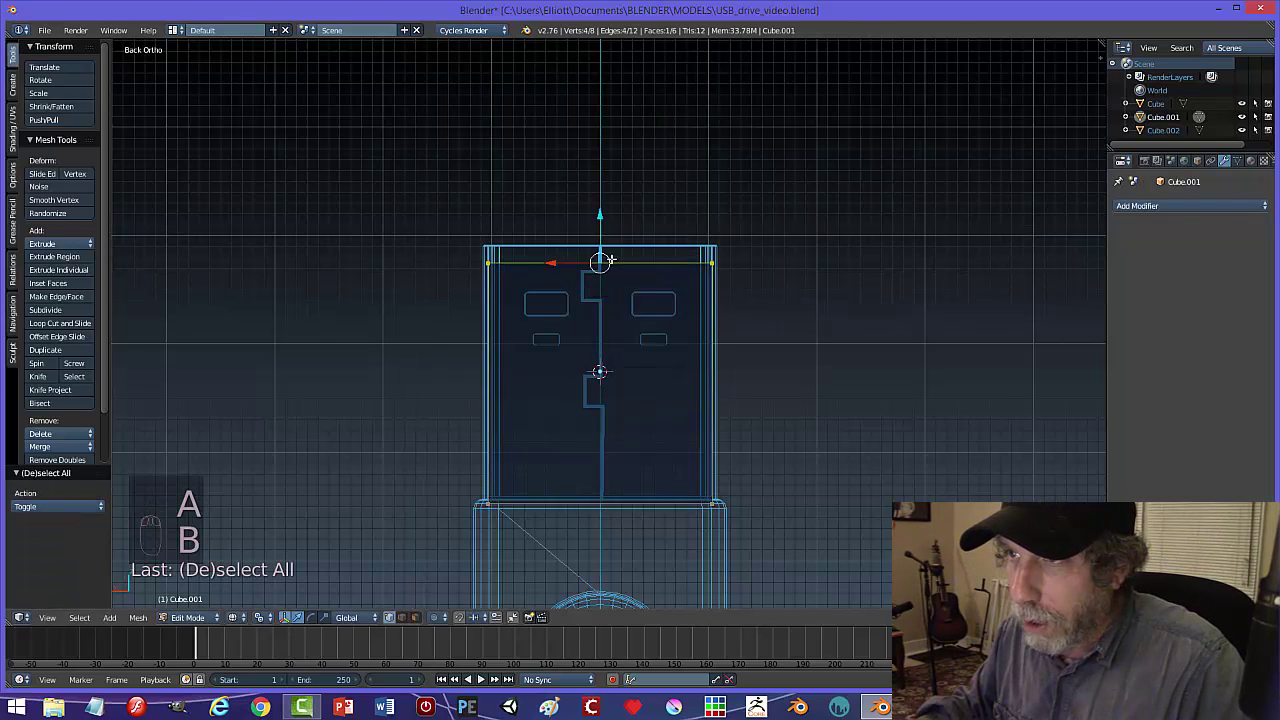
drag(601, 220, 603, 208)
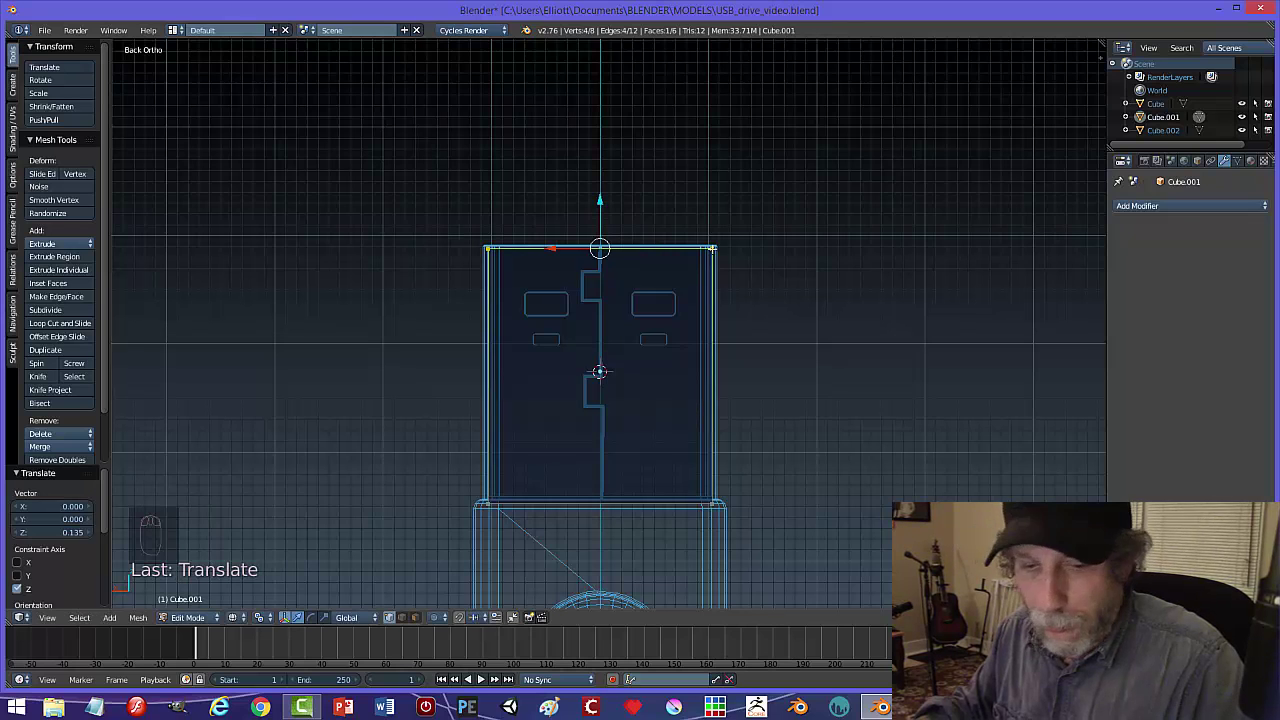
key(a)
key(Tab)
click(587, 249)
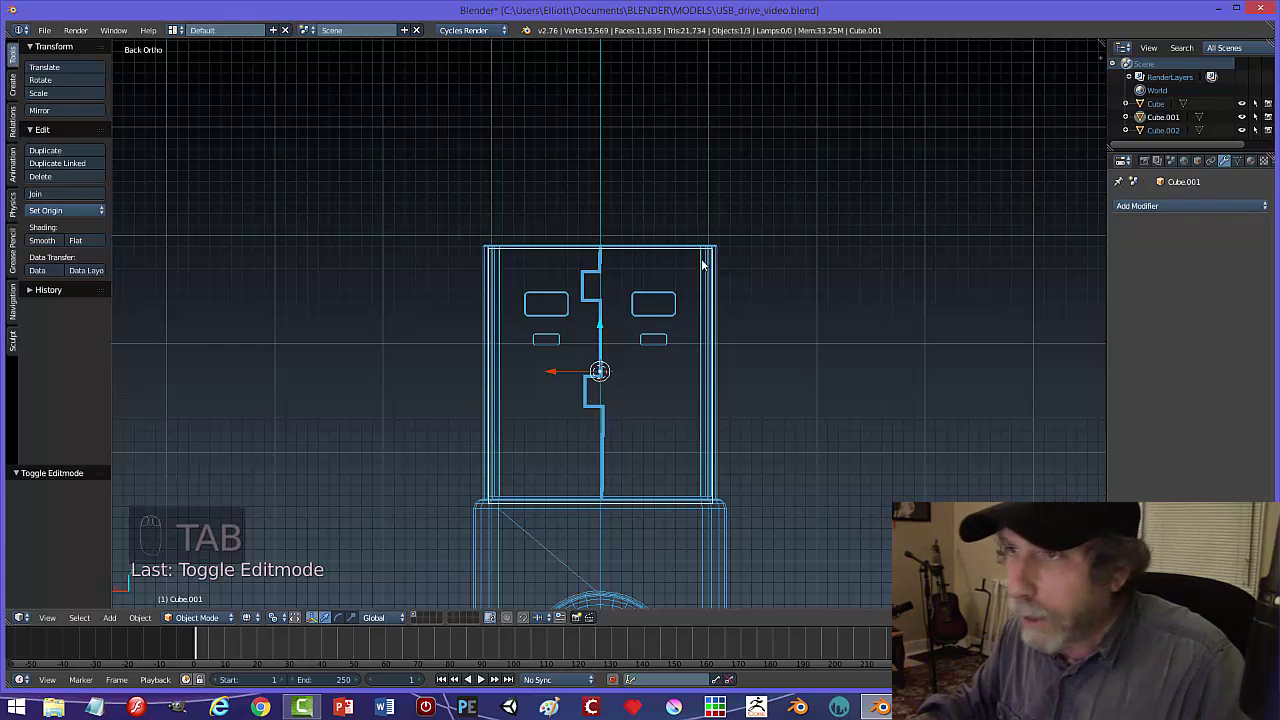
- Switch back to solid shading and apply the block's scale
middle_drag(644, 243, 748, 255)
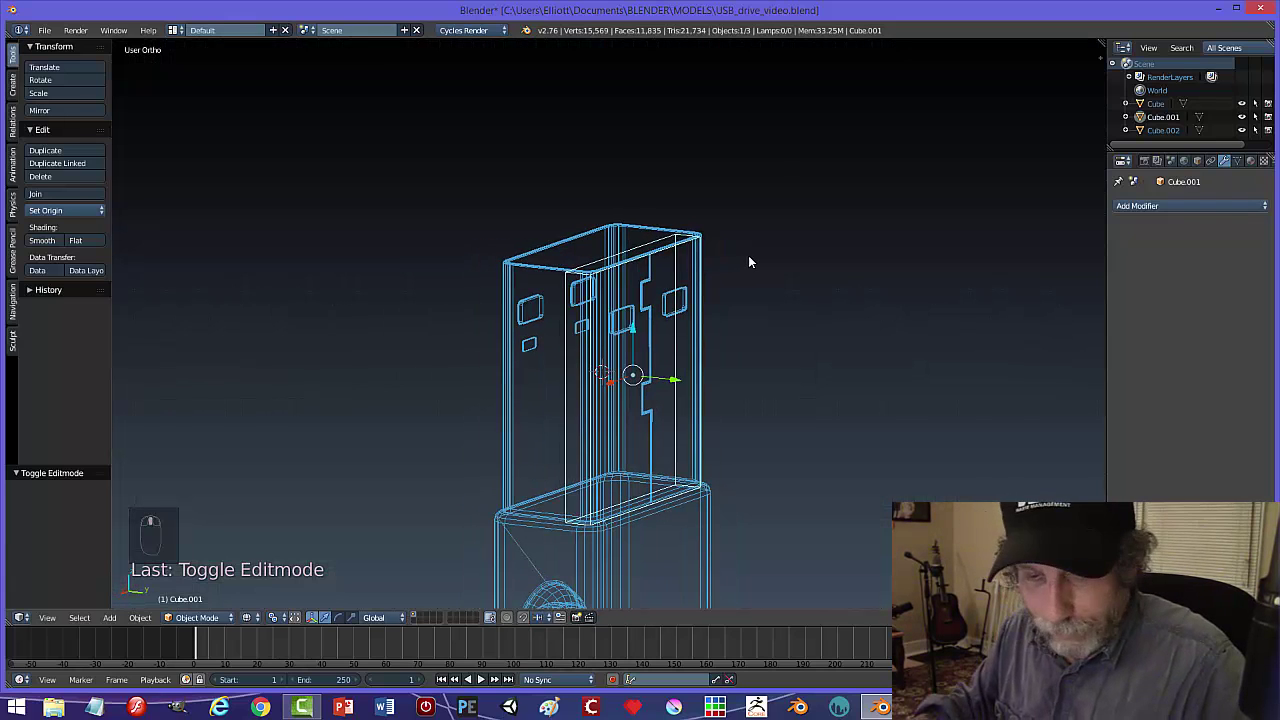
key(z)
click(752, 332)
middle_drag(730, 309, 789, 336)
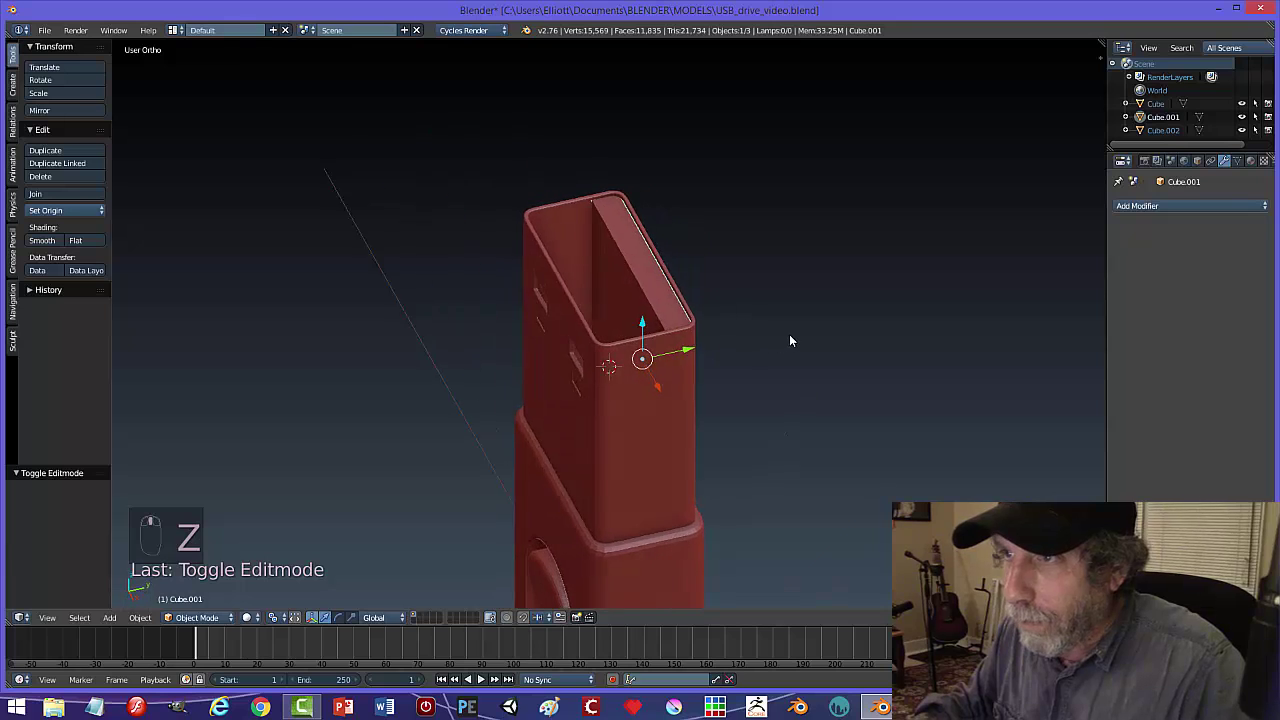
click(140, 617)
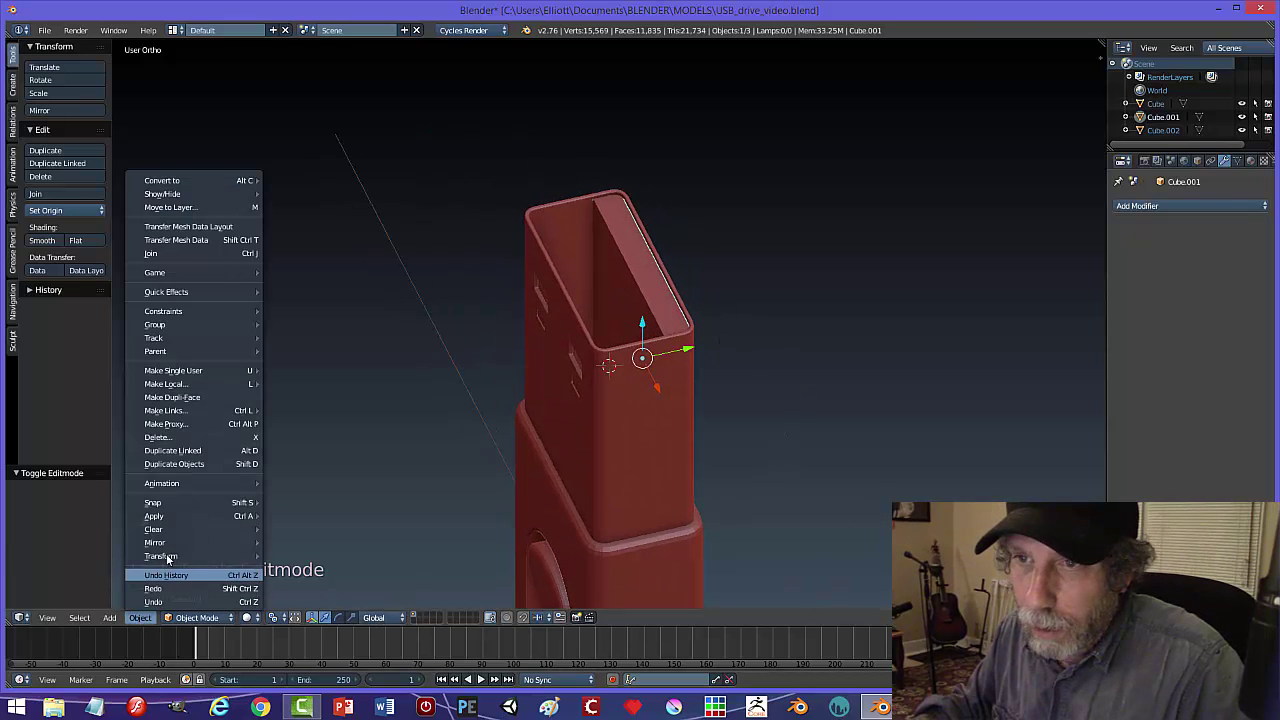
mouse_move(185, 515)
click(296, 543)
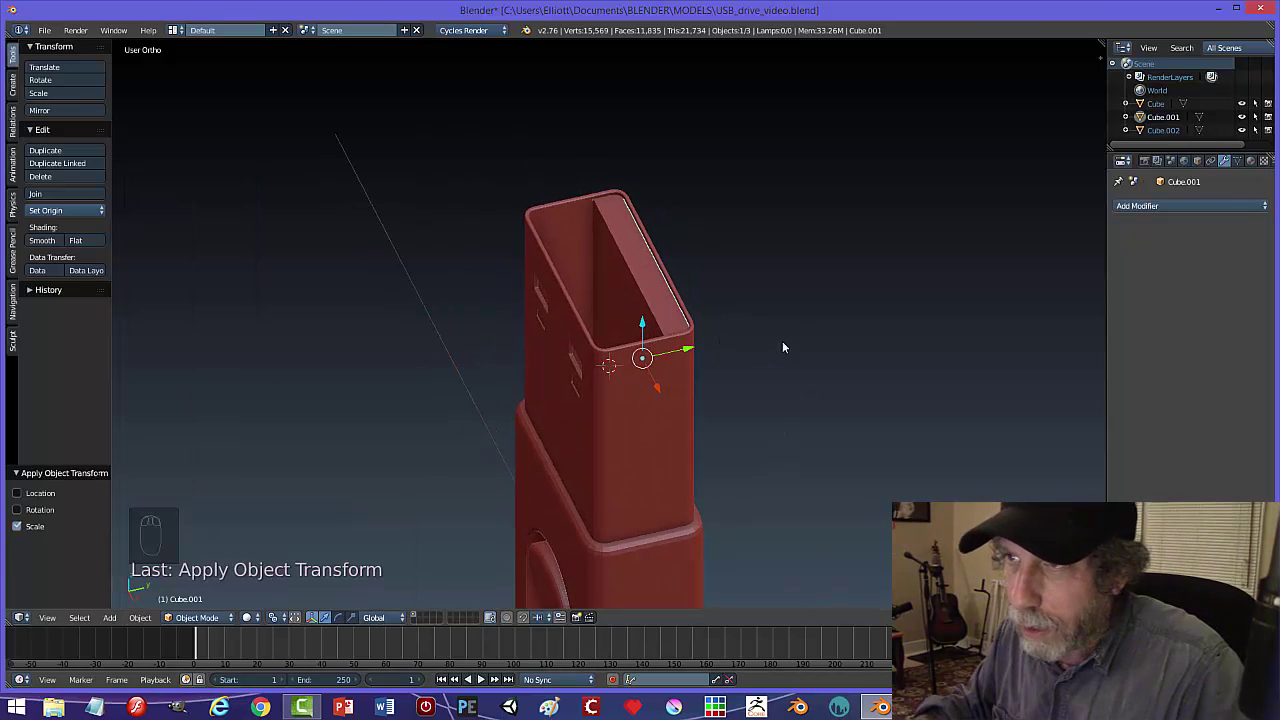
- Bevel the block's two long top edges by about 0.021 with 3 segments and return to object mode
scroll(780, 335, up, 2)
middle_drag(782, 341, 696, 272)
key(a)
key(Tab)
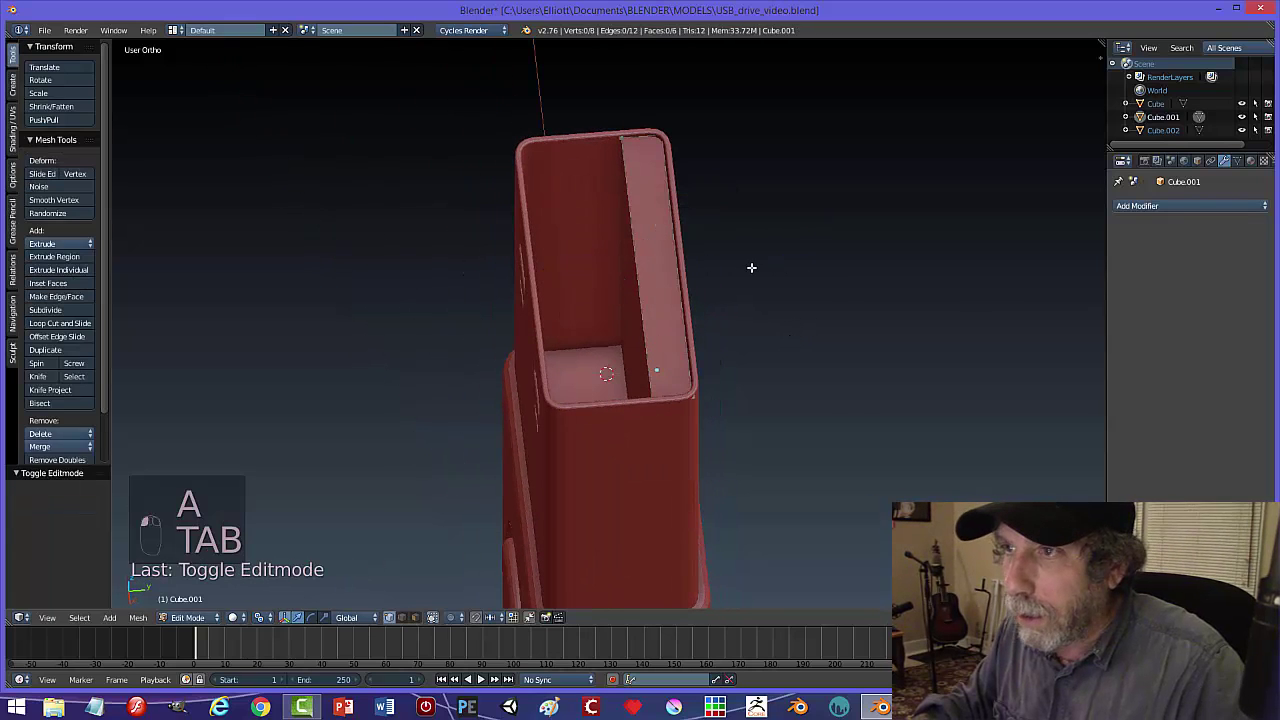
key(ctrl+Tab)
click(705, 283)
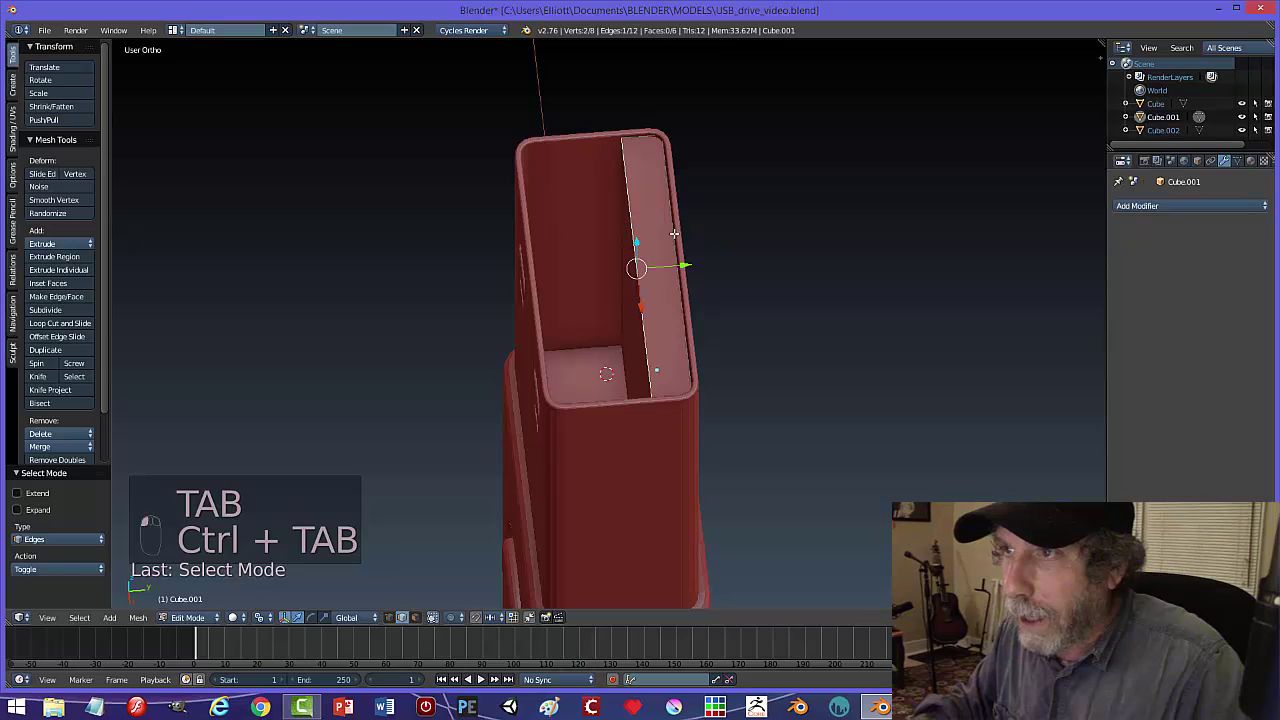
middle_drag(674, 234, 723, 303)
key(ctrl+b)
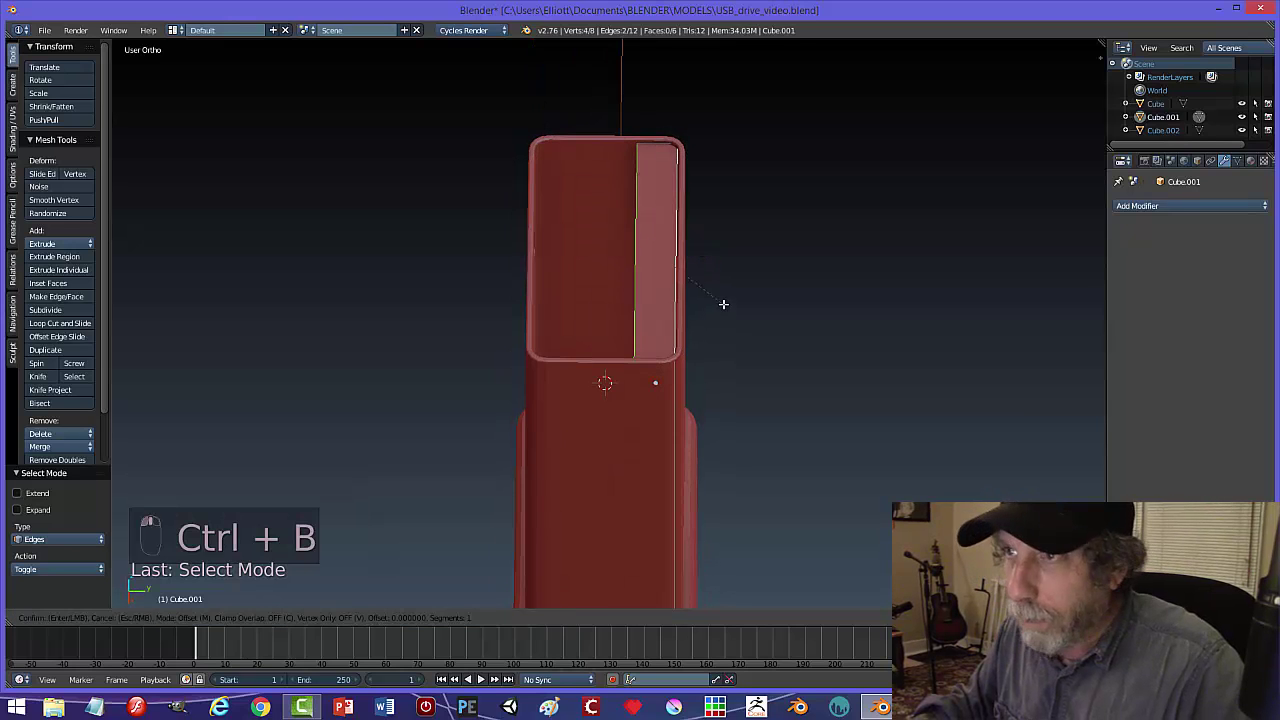
click(728, 309)
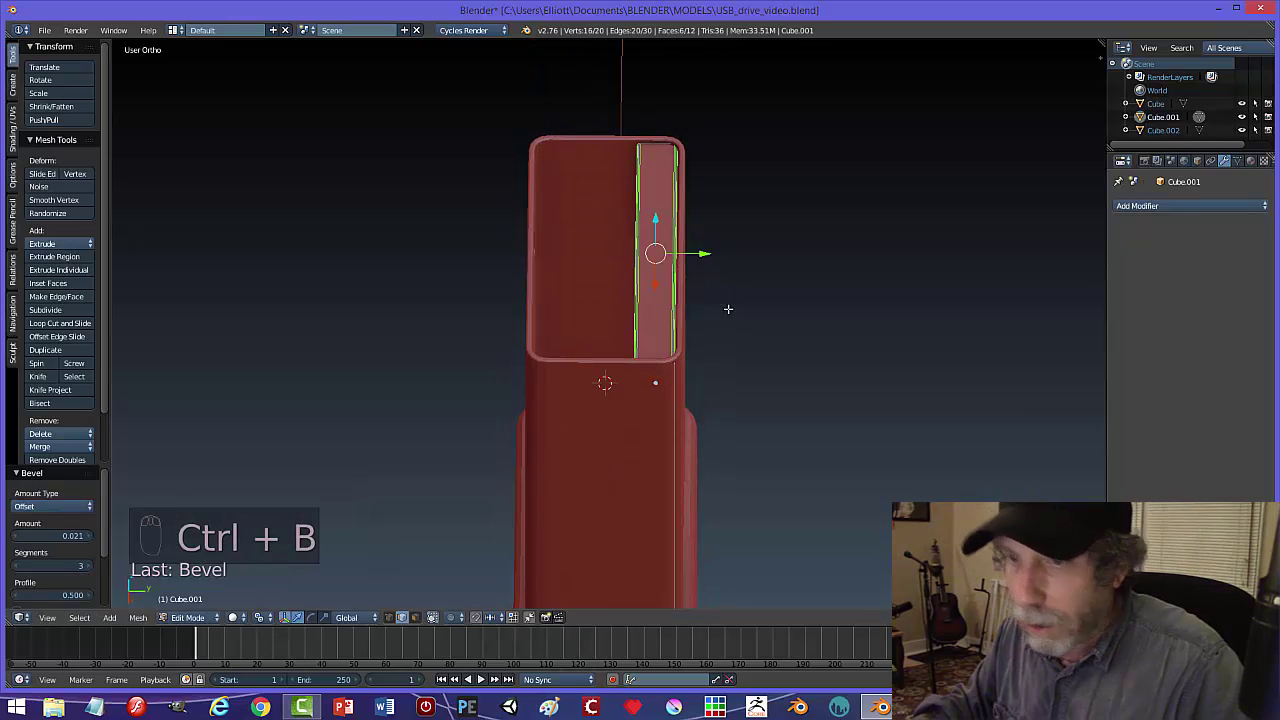
key(a)
key(Tab)
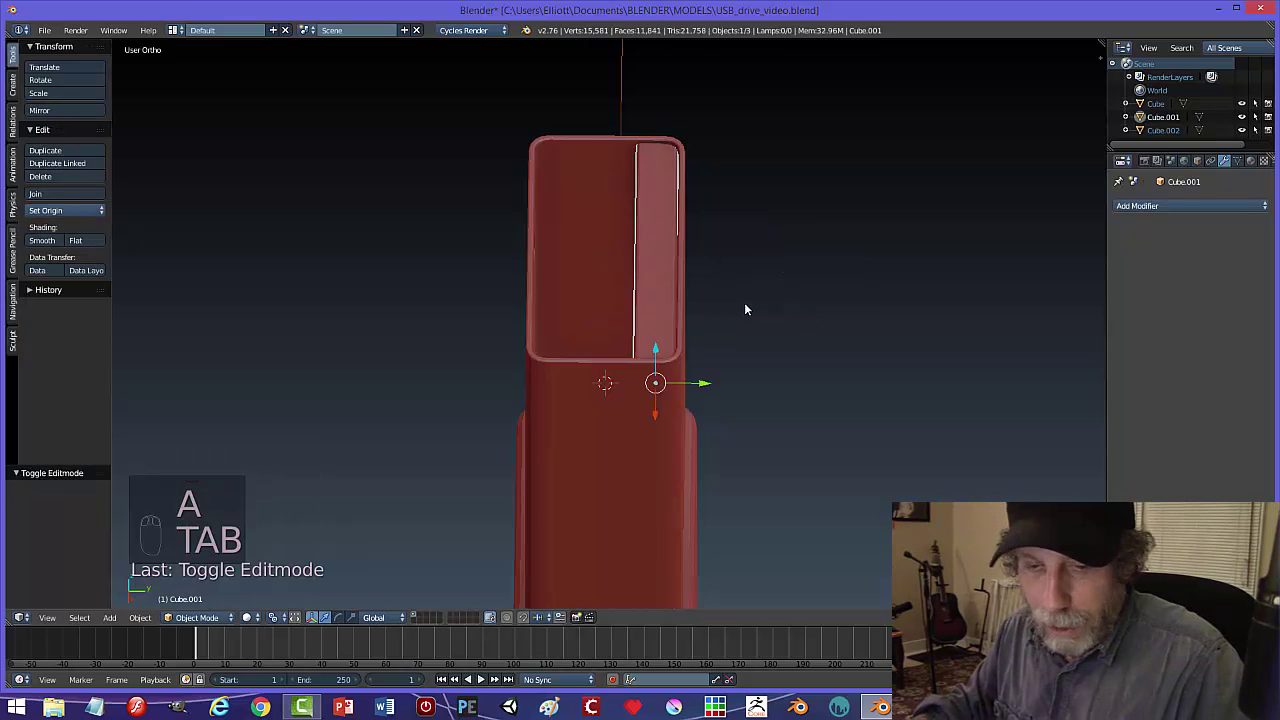
- Join the contact block and the connector shell into one object, saving the file before and after the join
key(a)
middle_drag(743, 305, 645, 318)
key(ctrl+s)
click(766, 312)
click(645, 318)
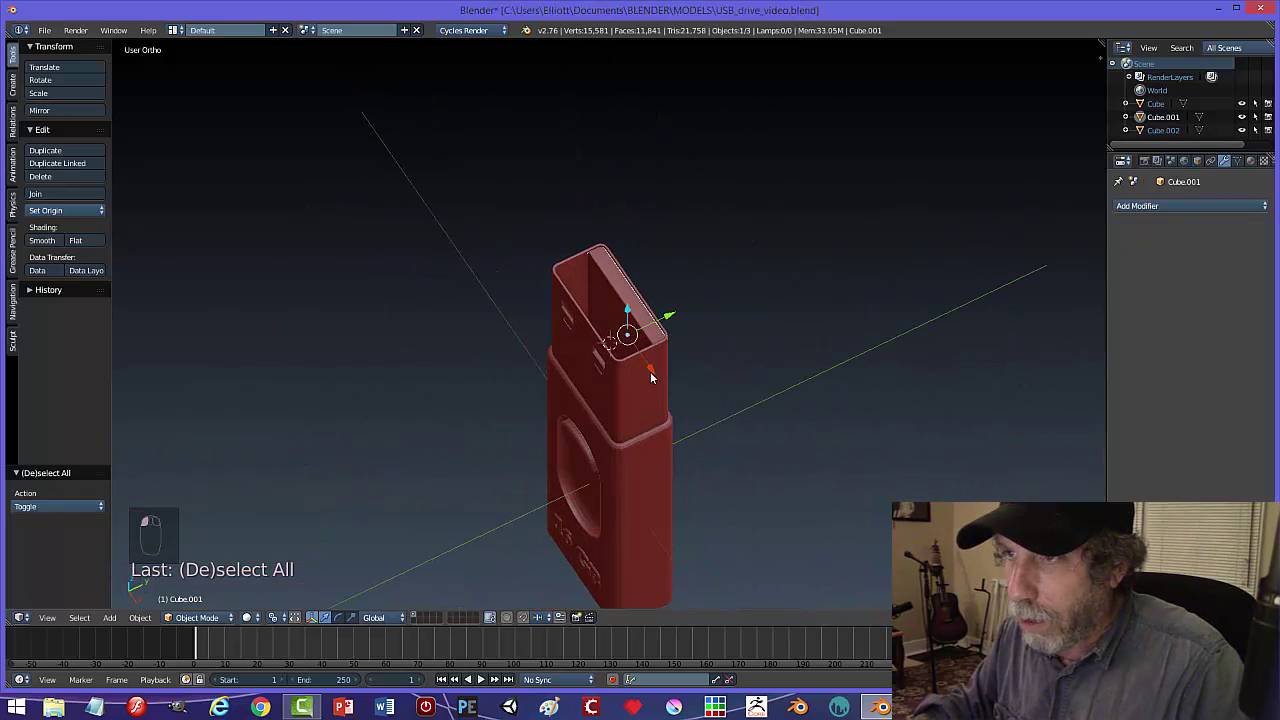
shift+right_click(614, 380)
key(ctrl+j)
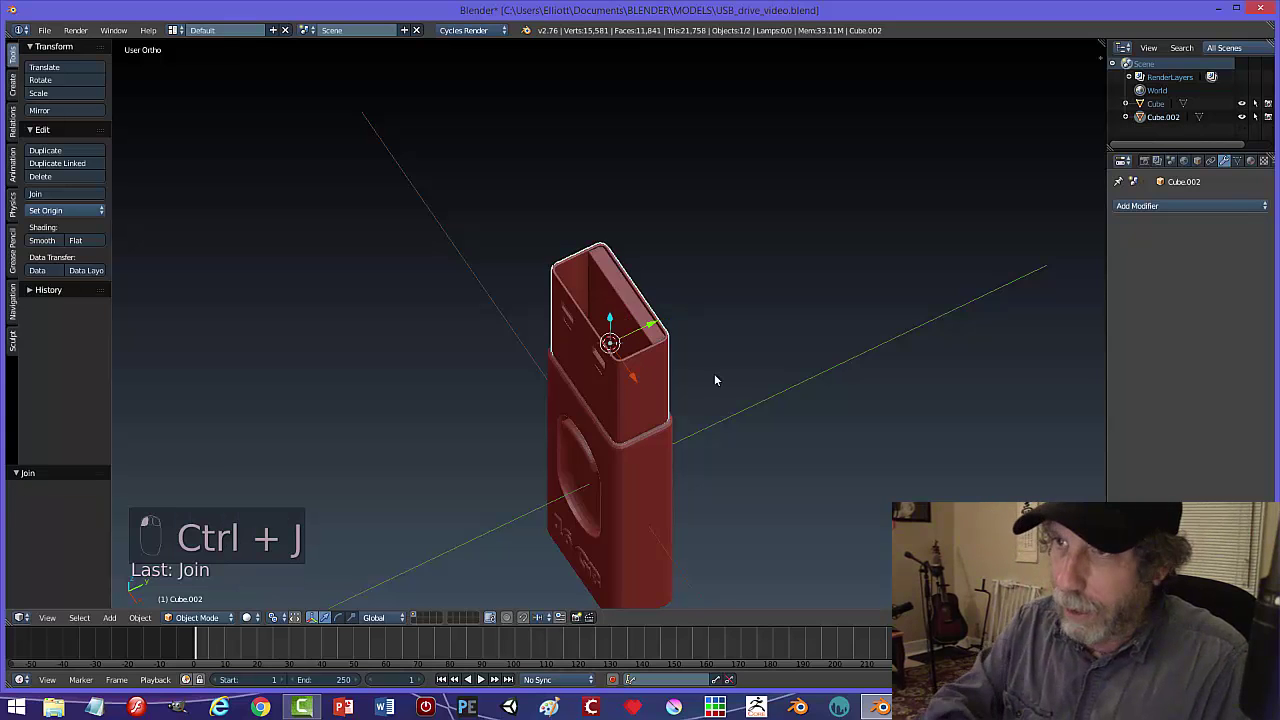
key(a)
key(ctrl+s)
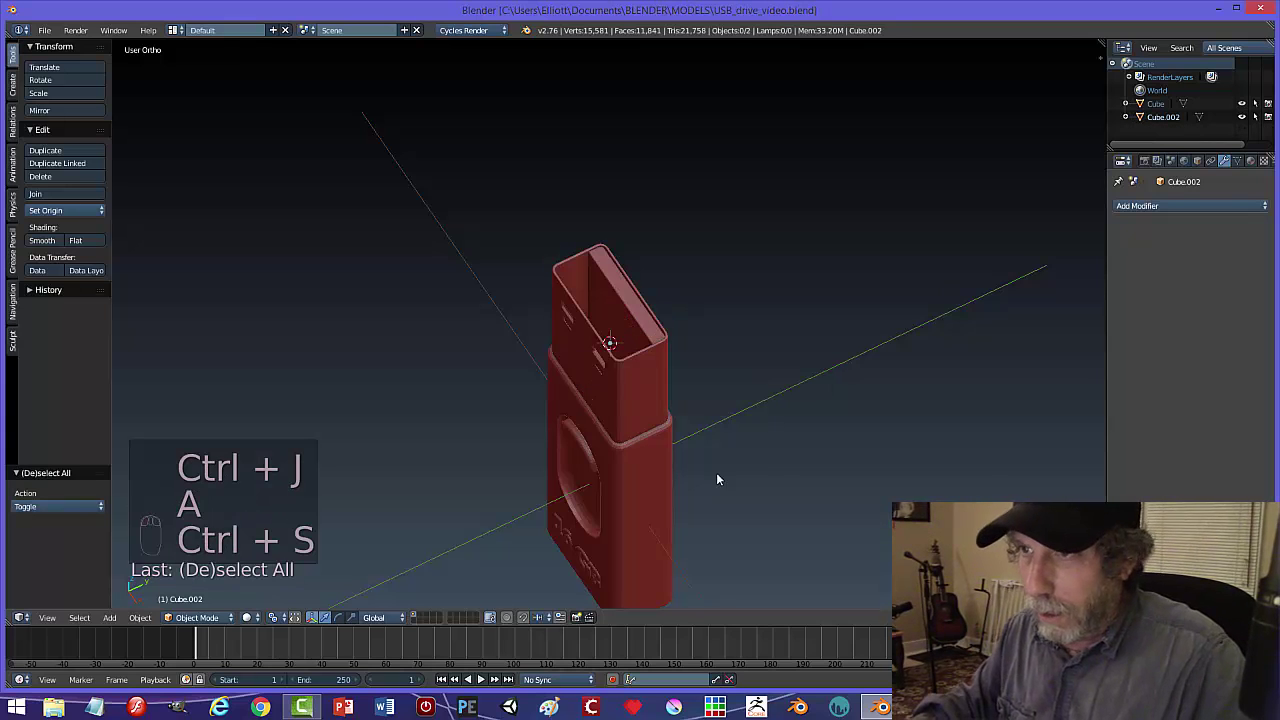
- Add a Simple Deform modifier in Taper mode to the drive body and set its factor to 0.075
middle_drag(714, 477, 771, 441)
middle_drag(650, 449, 823, 431)
right_click(699, 309)
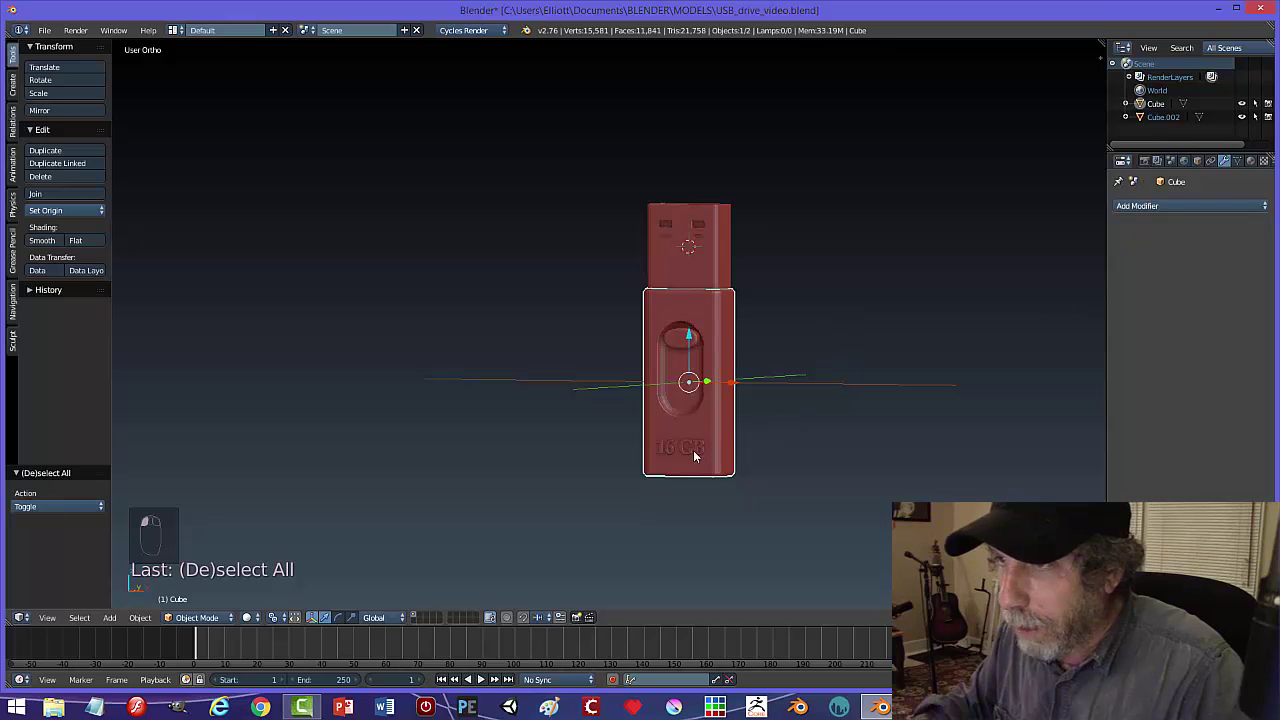
click(1162, 205)
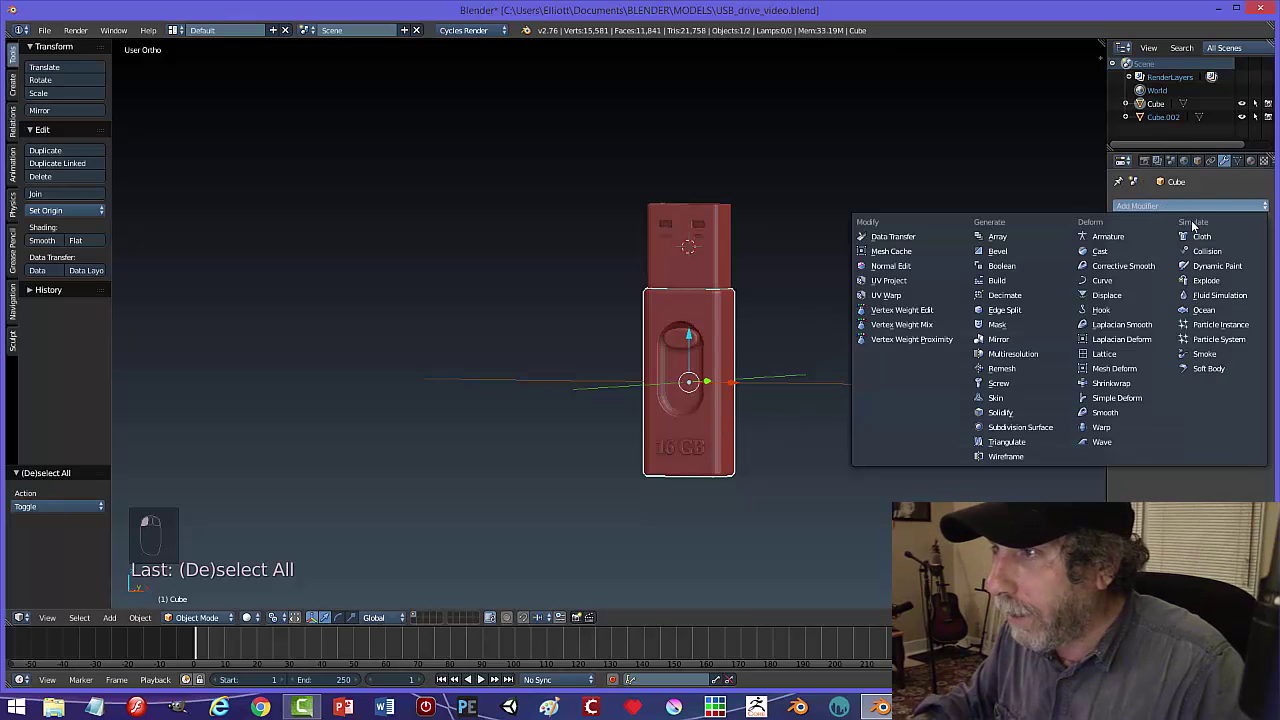
click(1132, 402)
click(1207, 268)
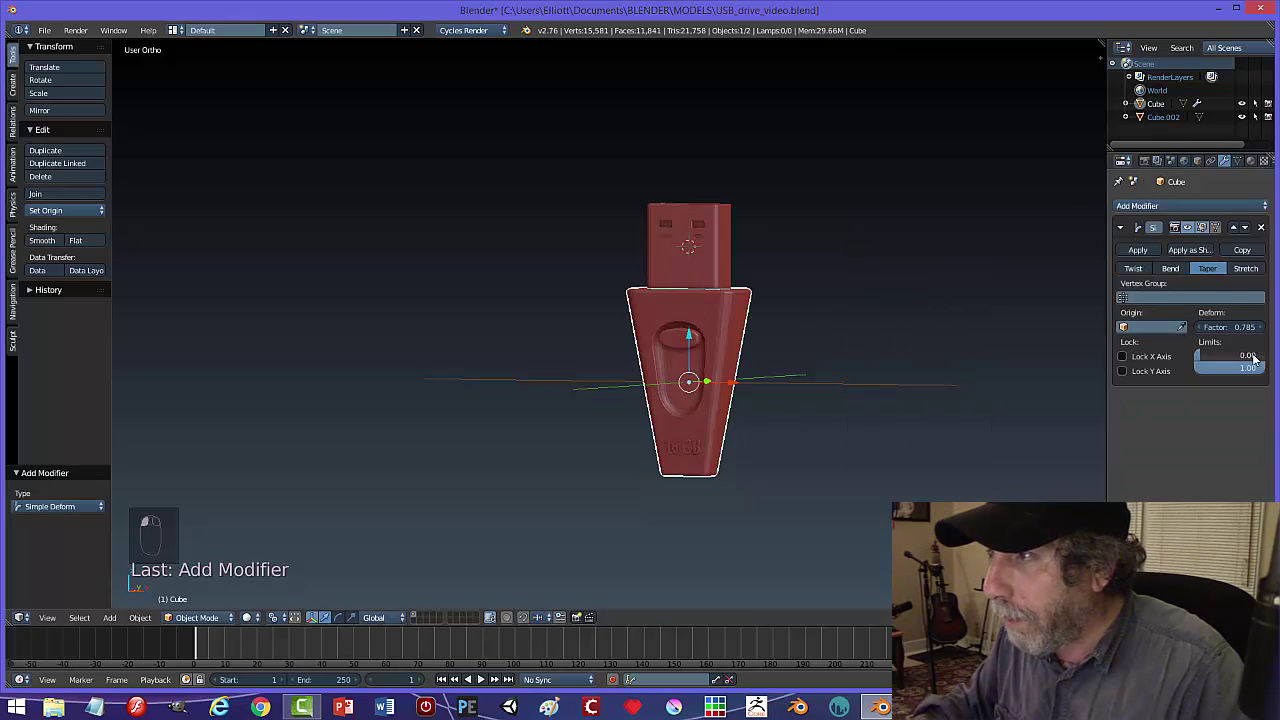
click(1232, 327)
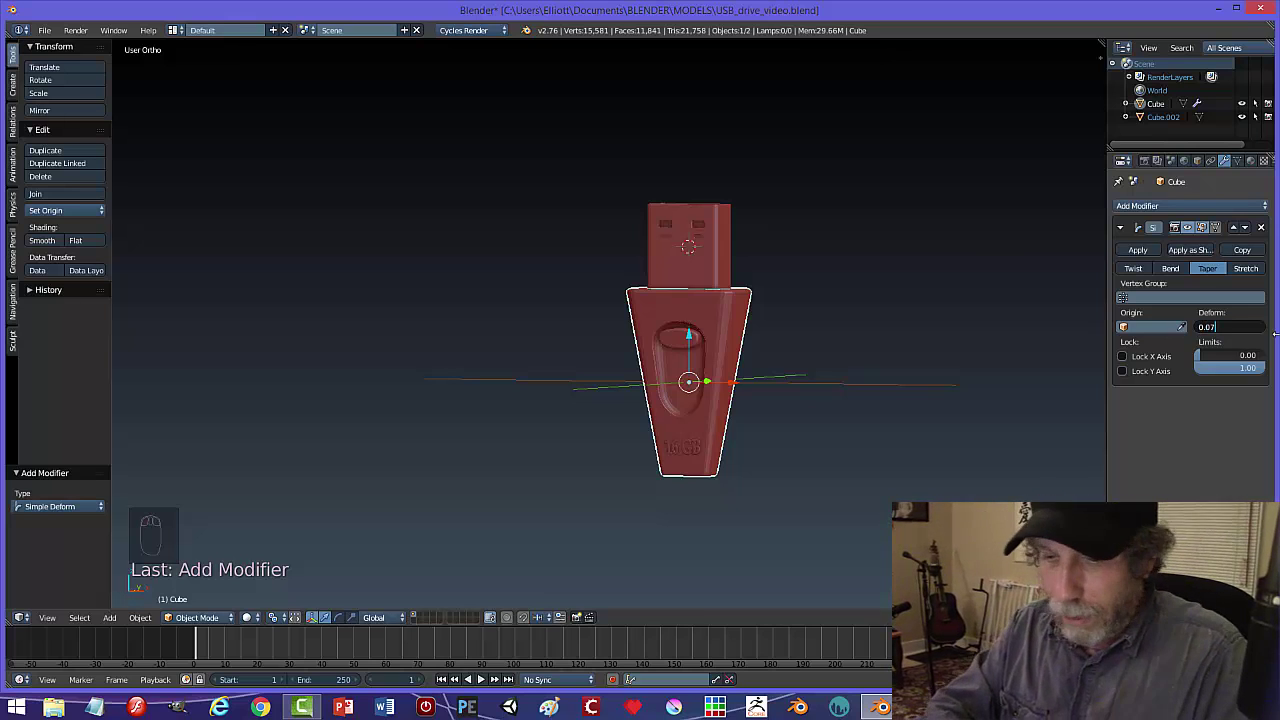
key(Return)
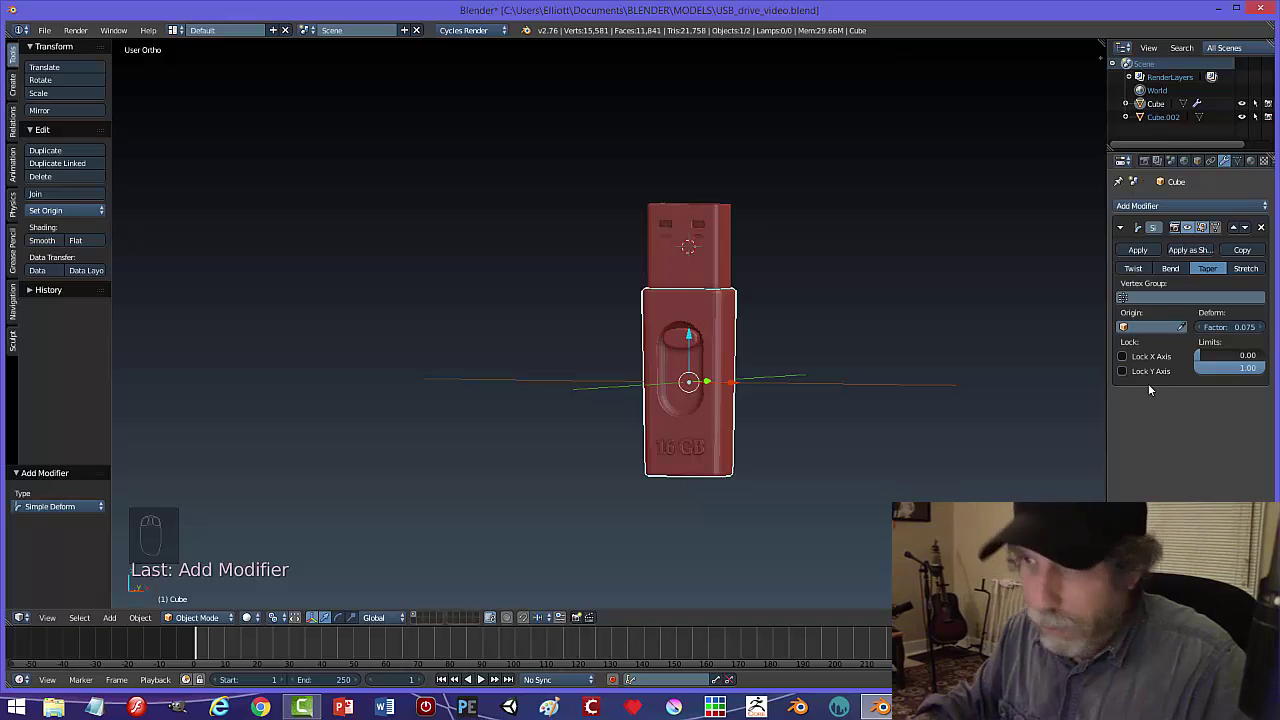
- Examine the tapered drive body from the front, back and sides for its overall shape
key(a)
middle_drag(900, 328, 545, 327)
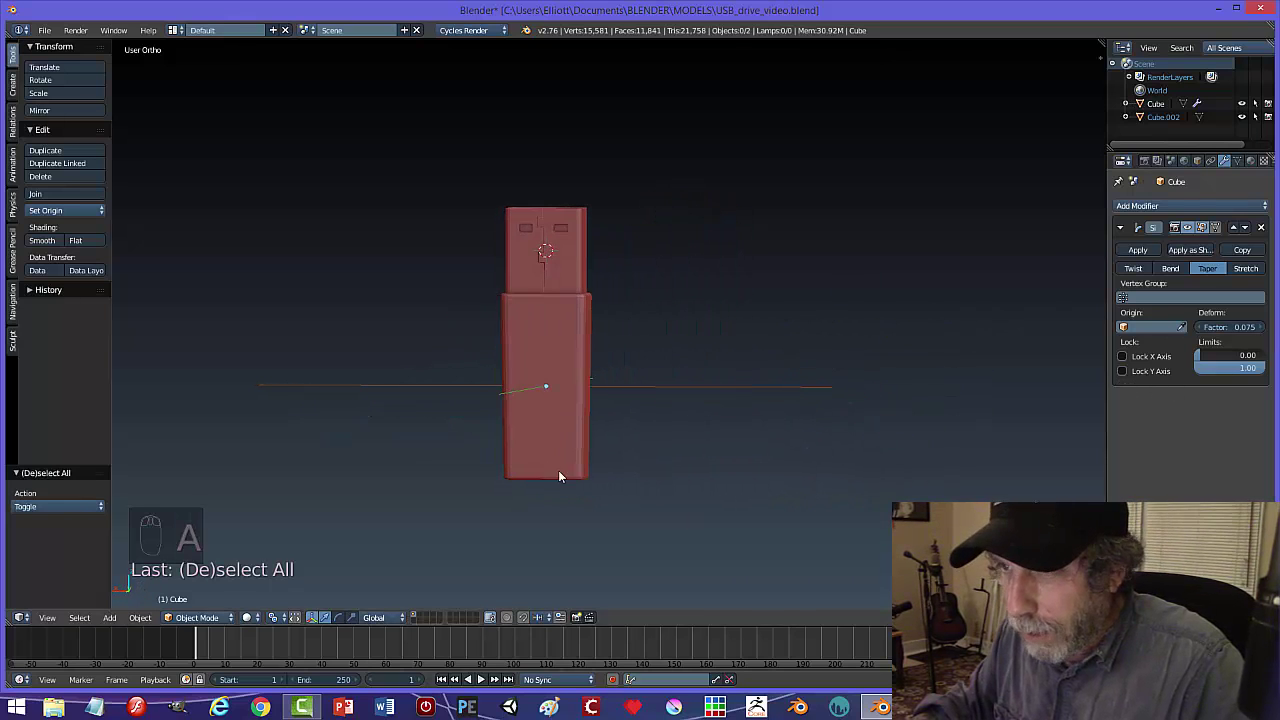
middle_drag(634, 380, 872, 382)
middle_drag(711, 422, 752, 434)
scroll(730, 446, up, 2)
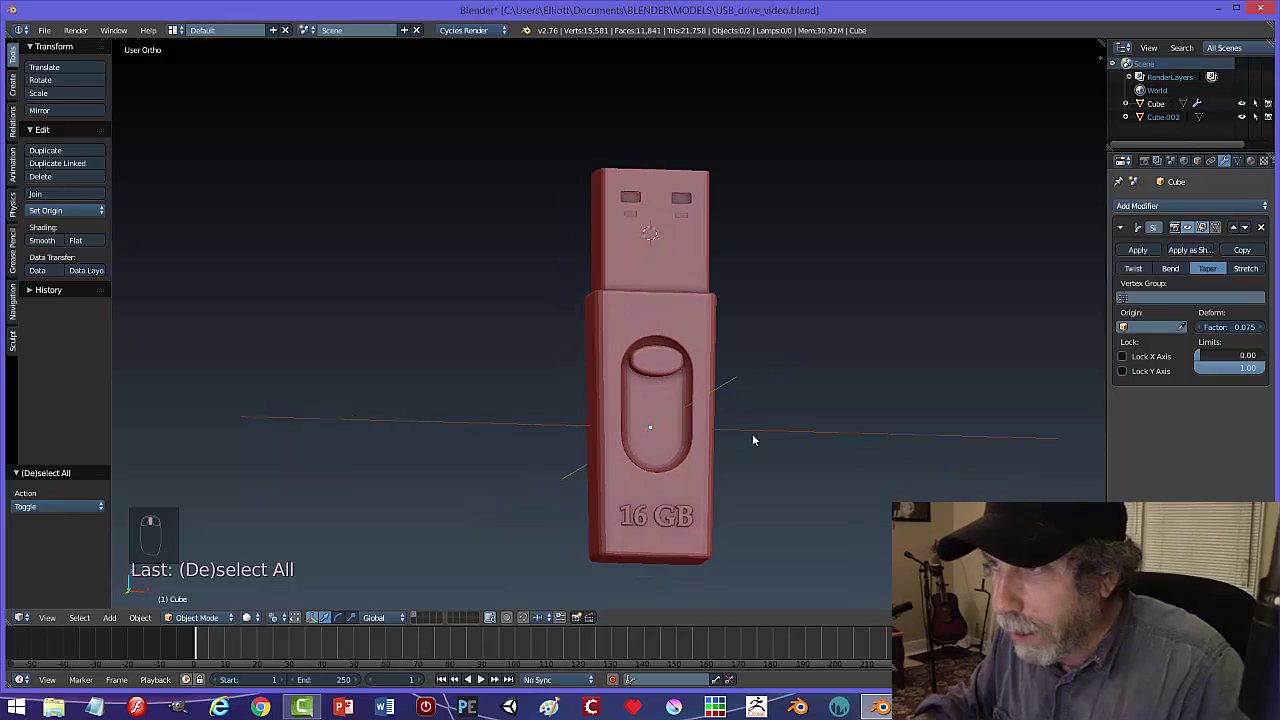
middle_drag(898, 368, 726, 380)
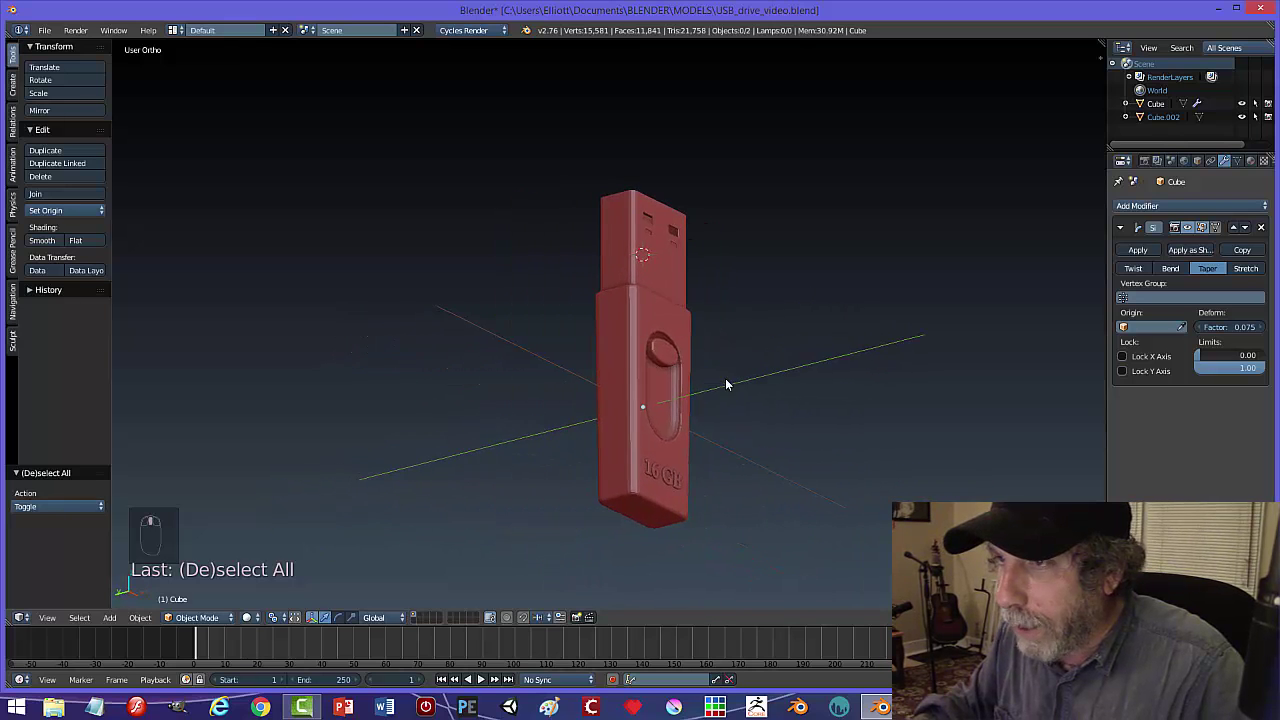
scroll(731, 443, up, 3)
shift+middle_drag(730, 437, 790, 393)
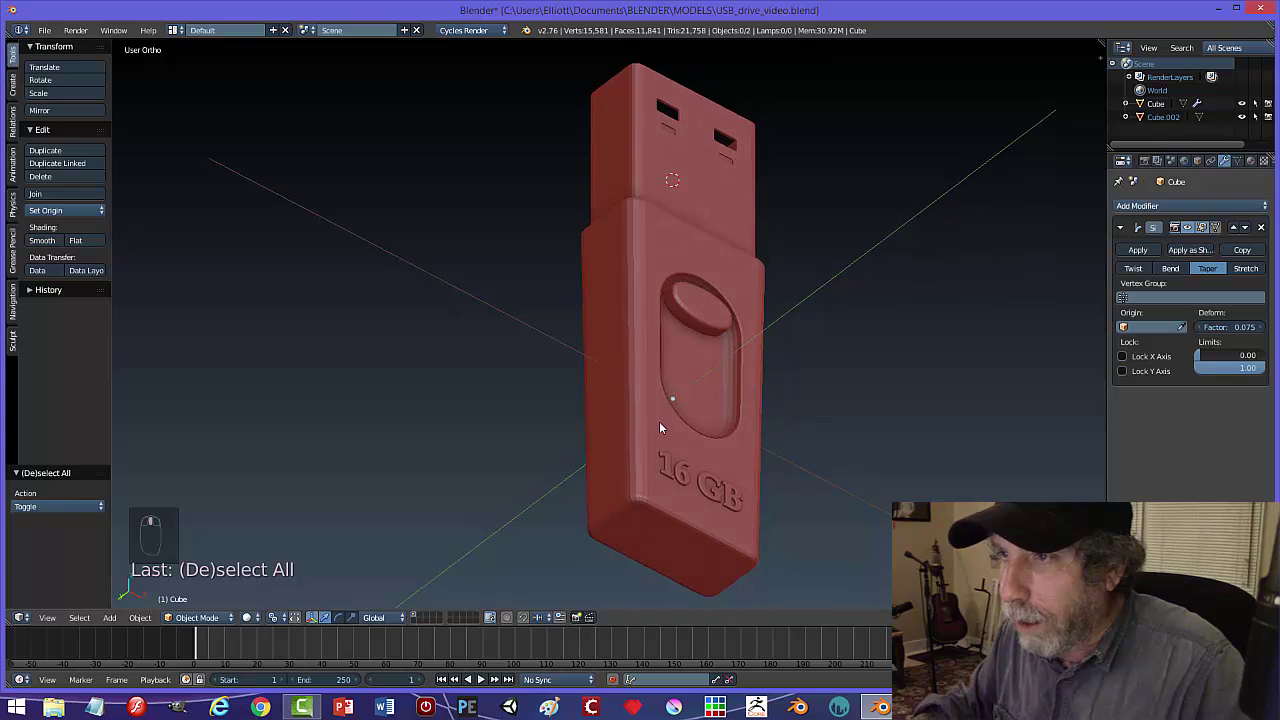
- Apply smooth shading to the drive body and to the connector shell
click(661, 421)
click(42, 241)
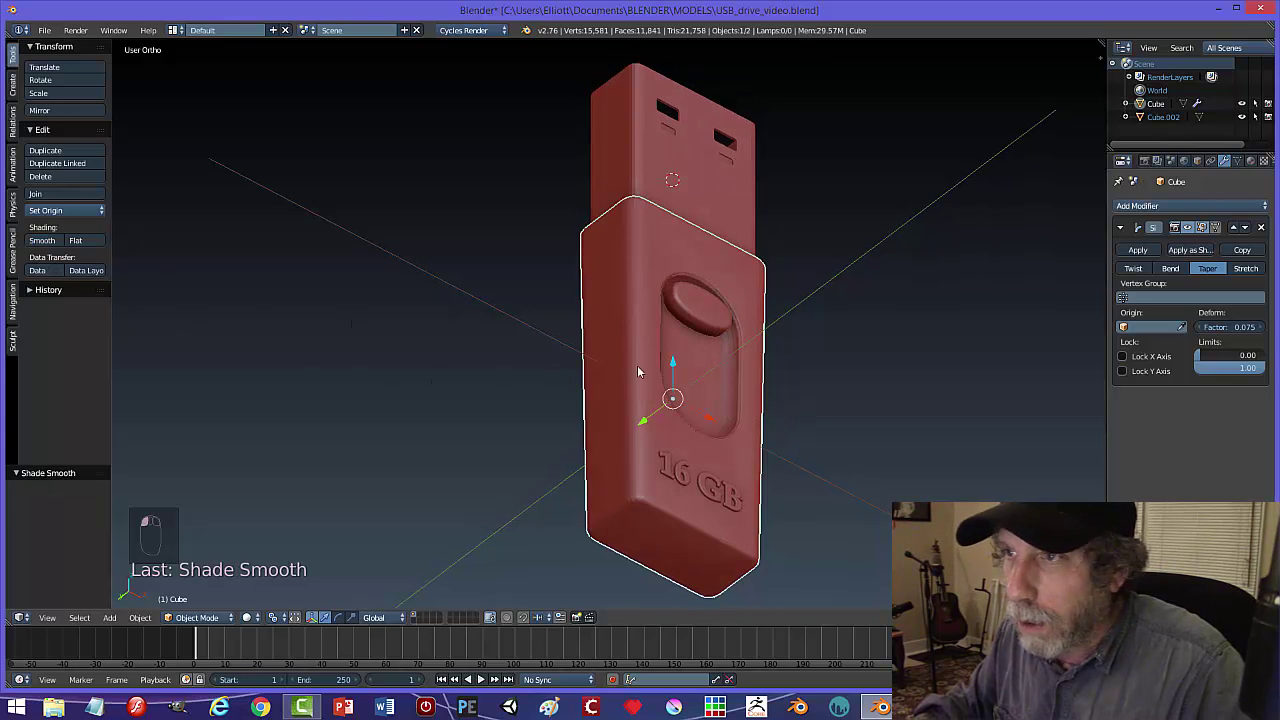
right_click(698, 188)
click(42, 241)
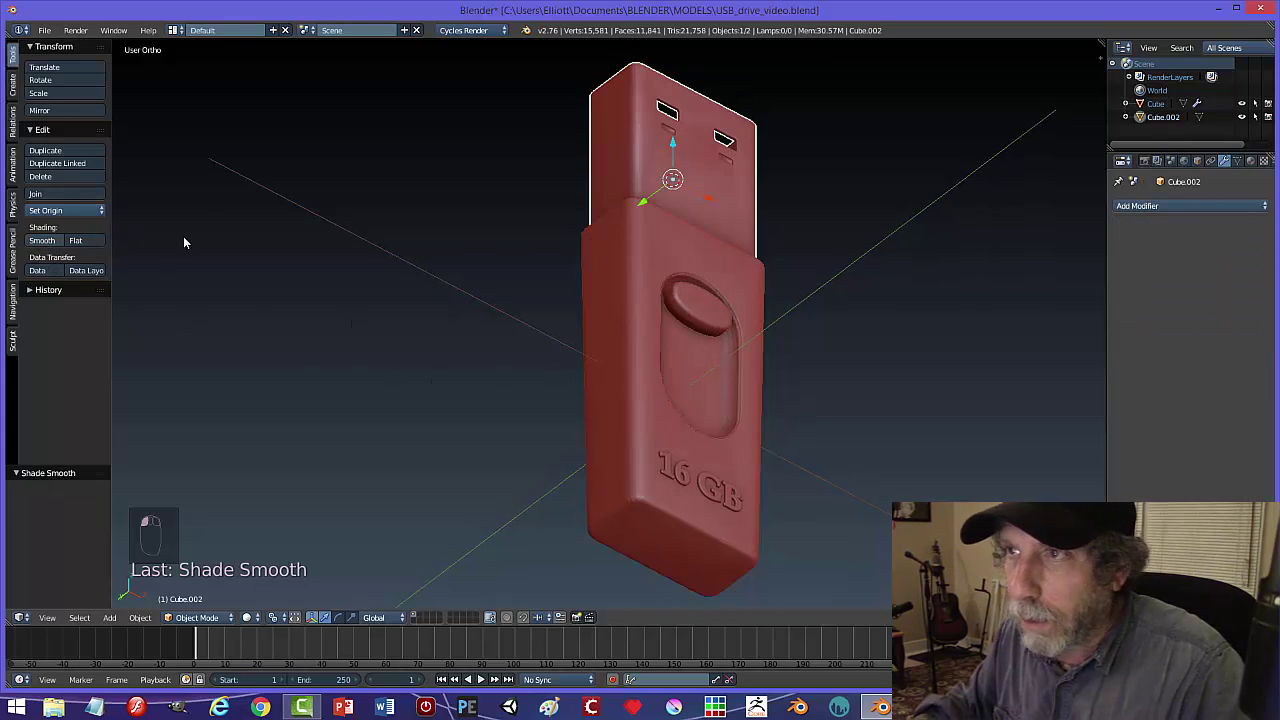
key(a)
mouse_move(801, 268)
middle_down()
mouse_move(814, 292)
mouse_move(802, 250)
middle_up()
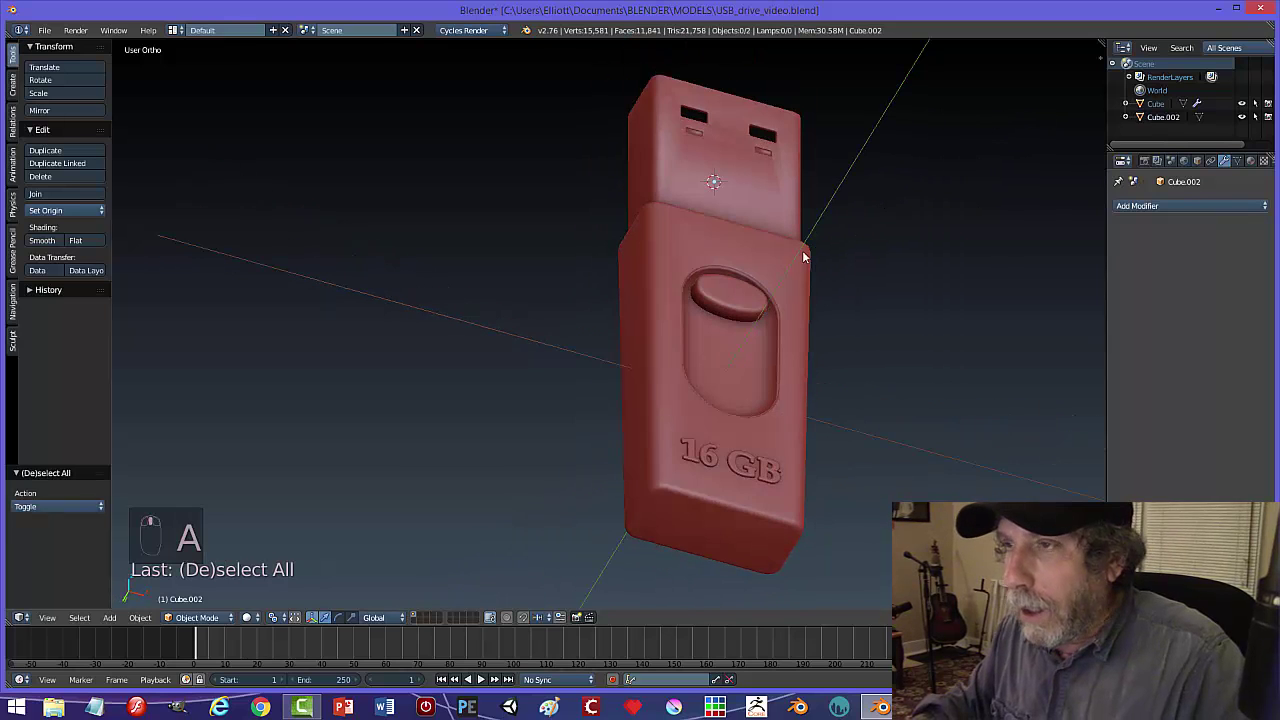
- Enable Auto Smooth on the connector shell with an angle of 15°
click(1236, 162)
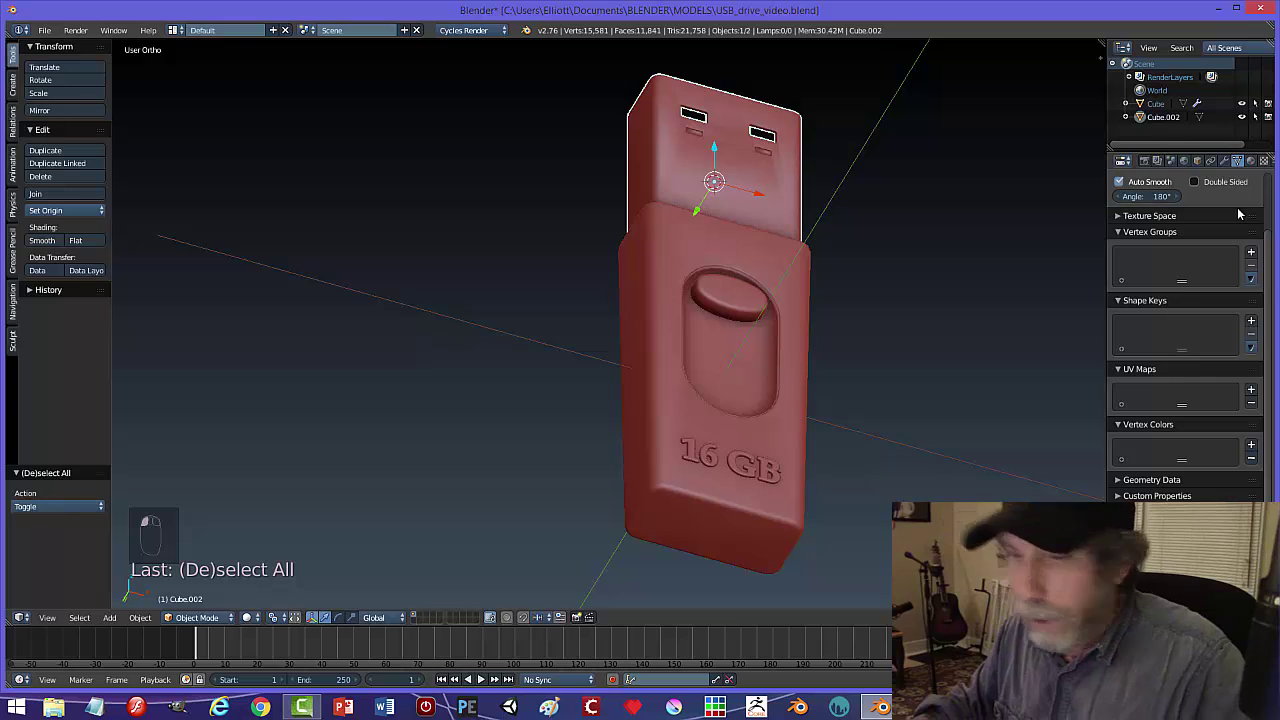
key(1)
key(5)
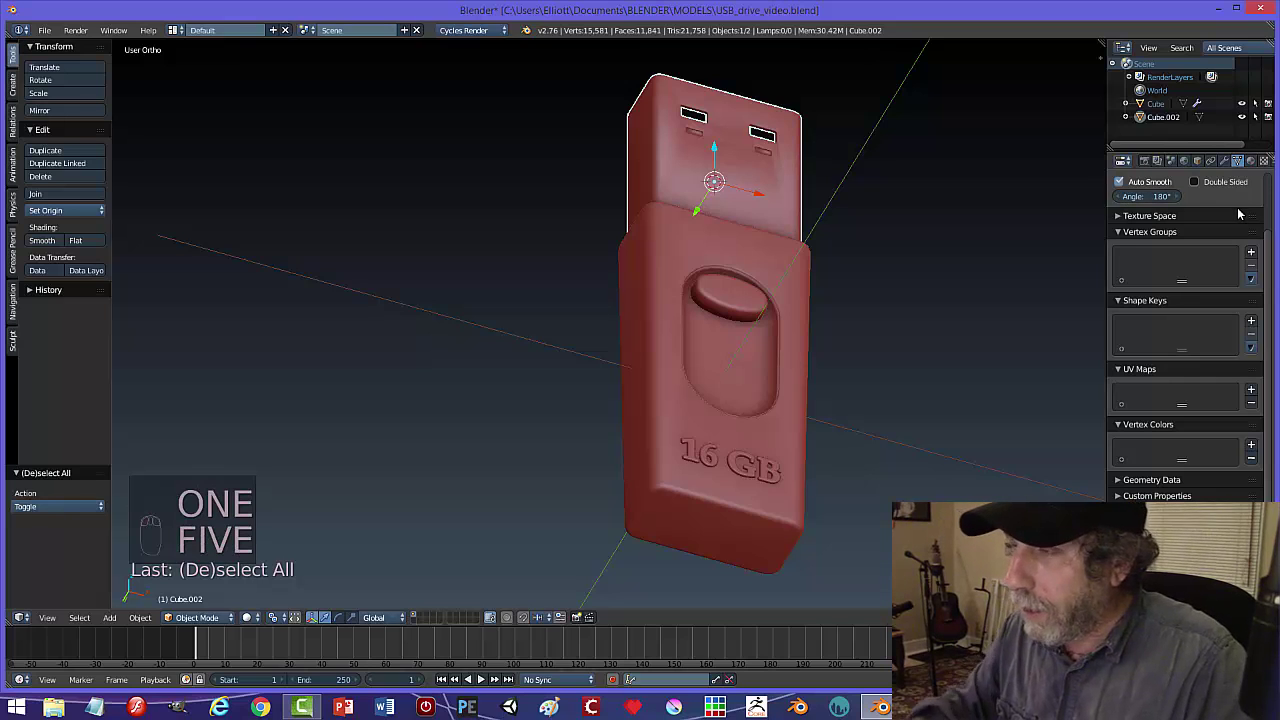
click(1163, 197)
text(15)
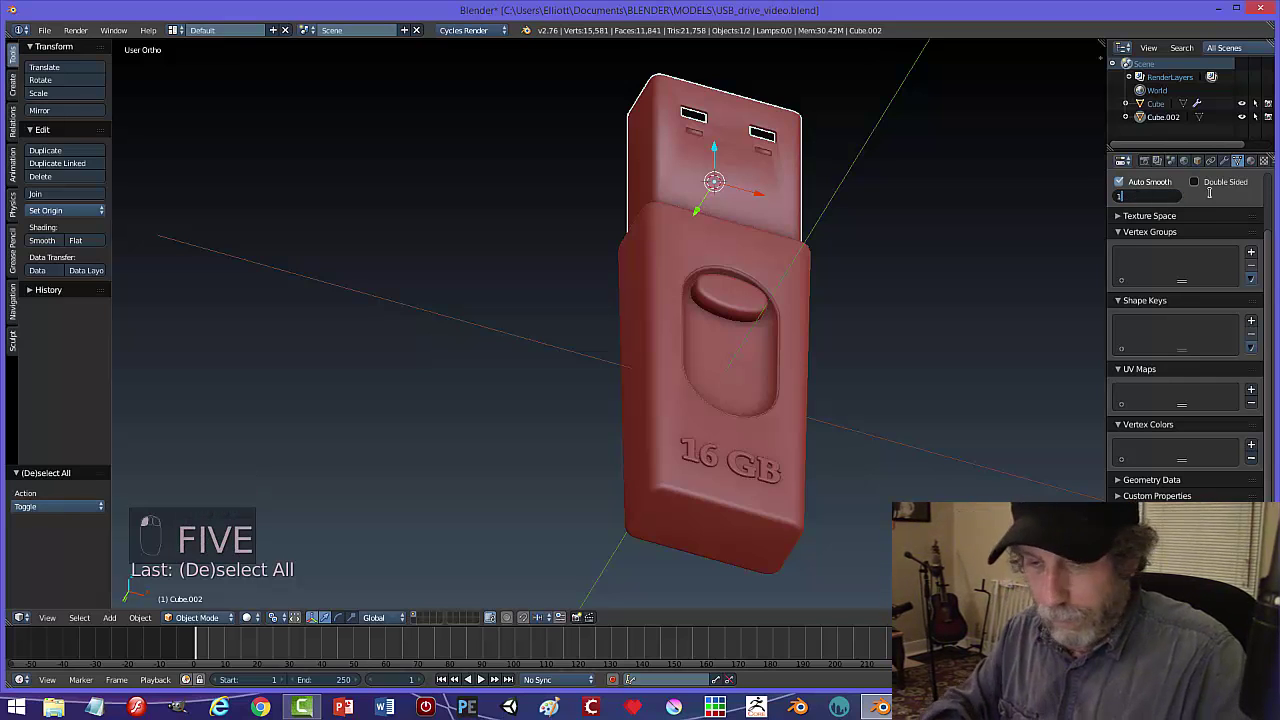
key(Return)
mouse_move(911, 190)
middle_down()
mouse_move(865, 218)
mouse_move(896, 198)
middle_up()
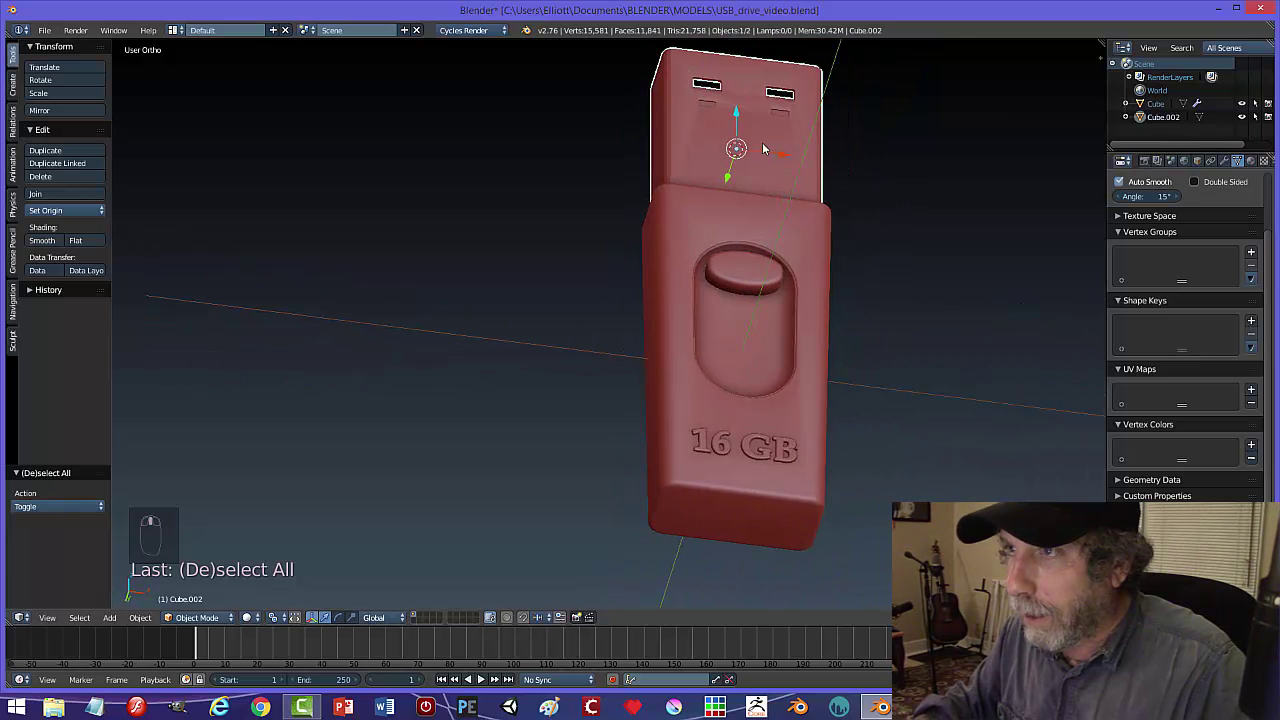
- Set the connector shell's Auto Smooth angle to 12°
click(1162, 197)
text(12)
key(Return)
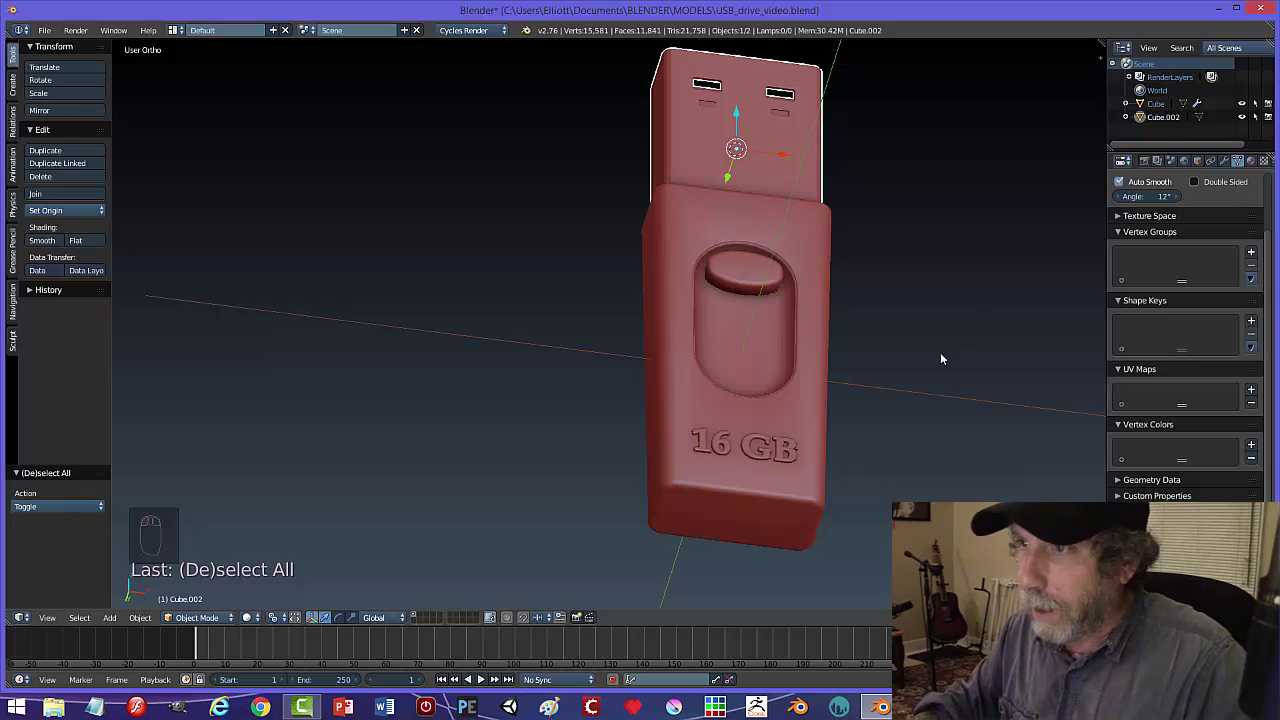
- Enable Auto Smooth on the drive body with an angle of 12°
right_click(812, 418)
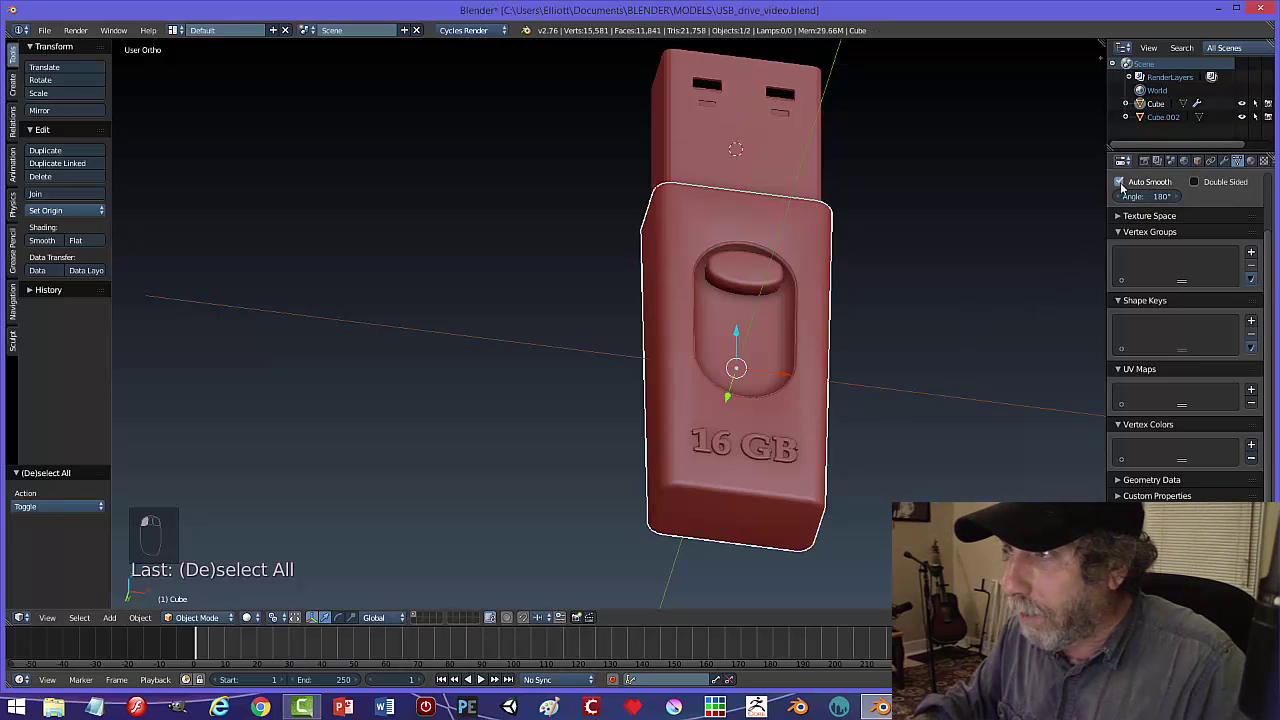
click(1160, 197)
text(12)
key(Return)
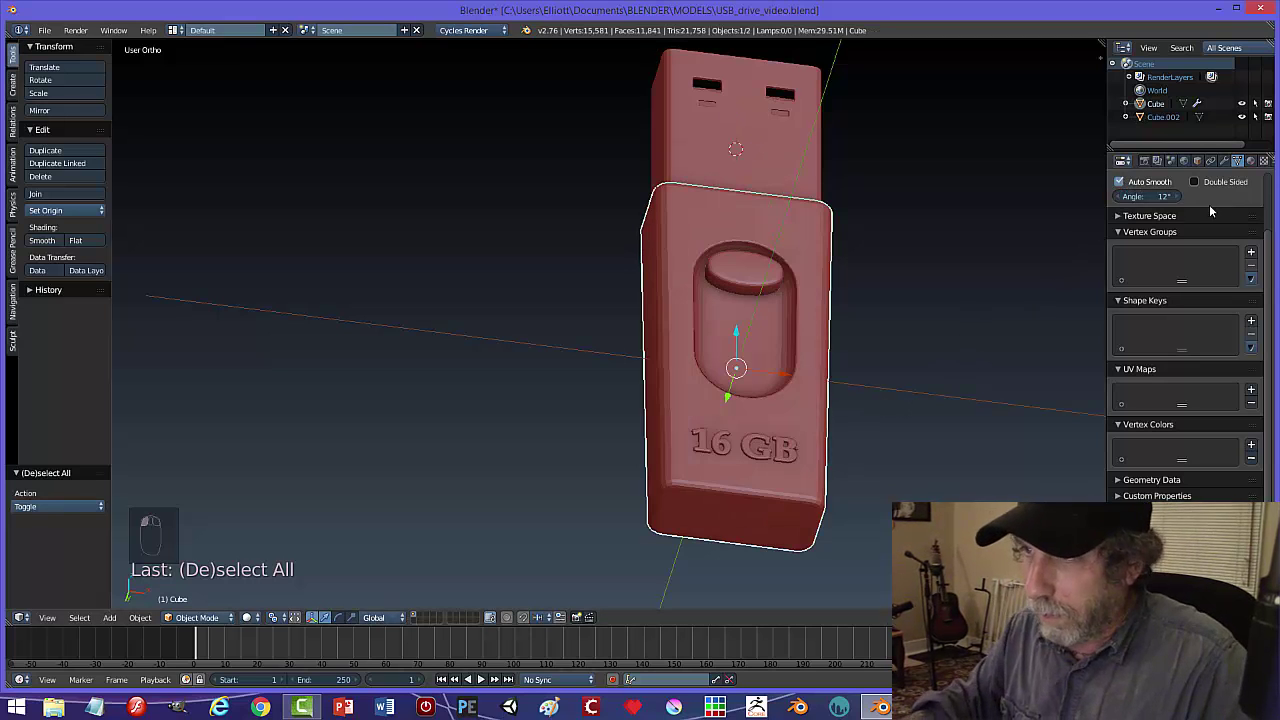
- Examine the smoothed shading of the whole drive from several angles and distances
key(a)
scroll(848, 385, down, 3)
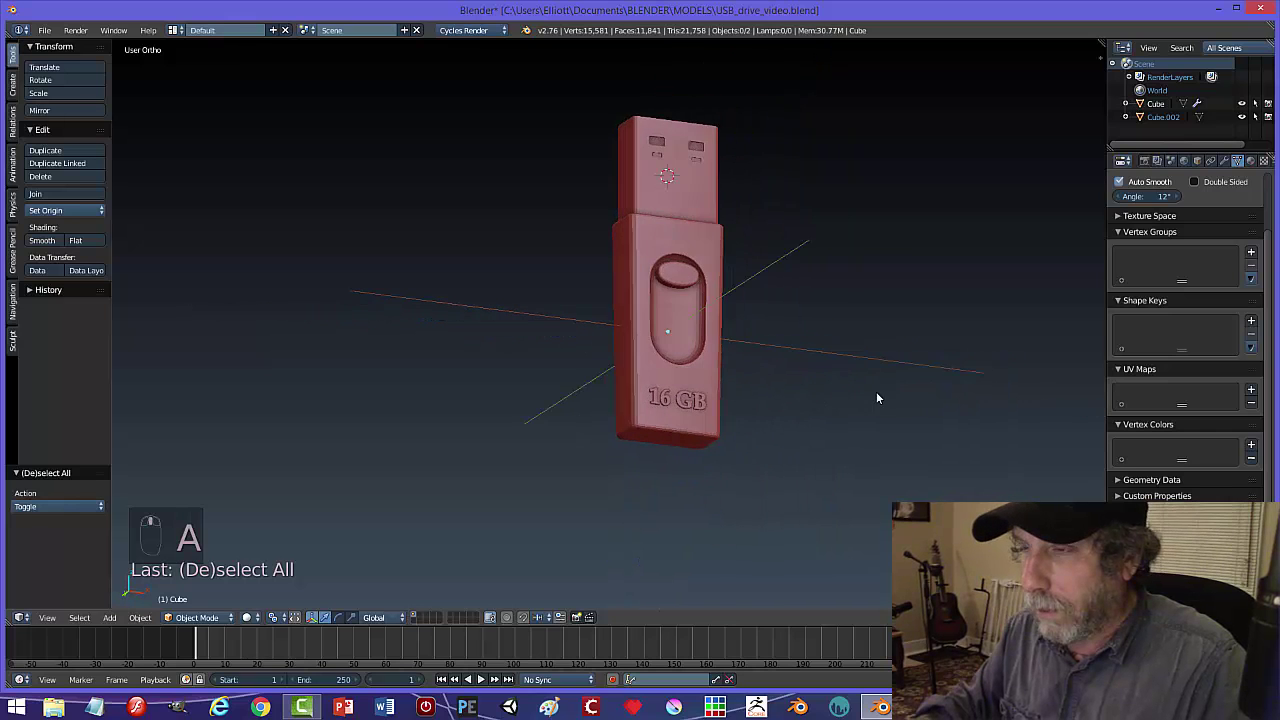
middle_drag(876, 398, 752, 365)
scroll(756, 361, up, 3)
scroll(833, 384, down, 2)
middle_drag(837, 386, 811, 380)
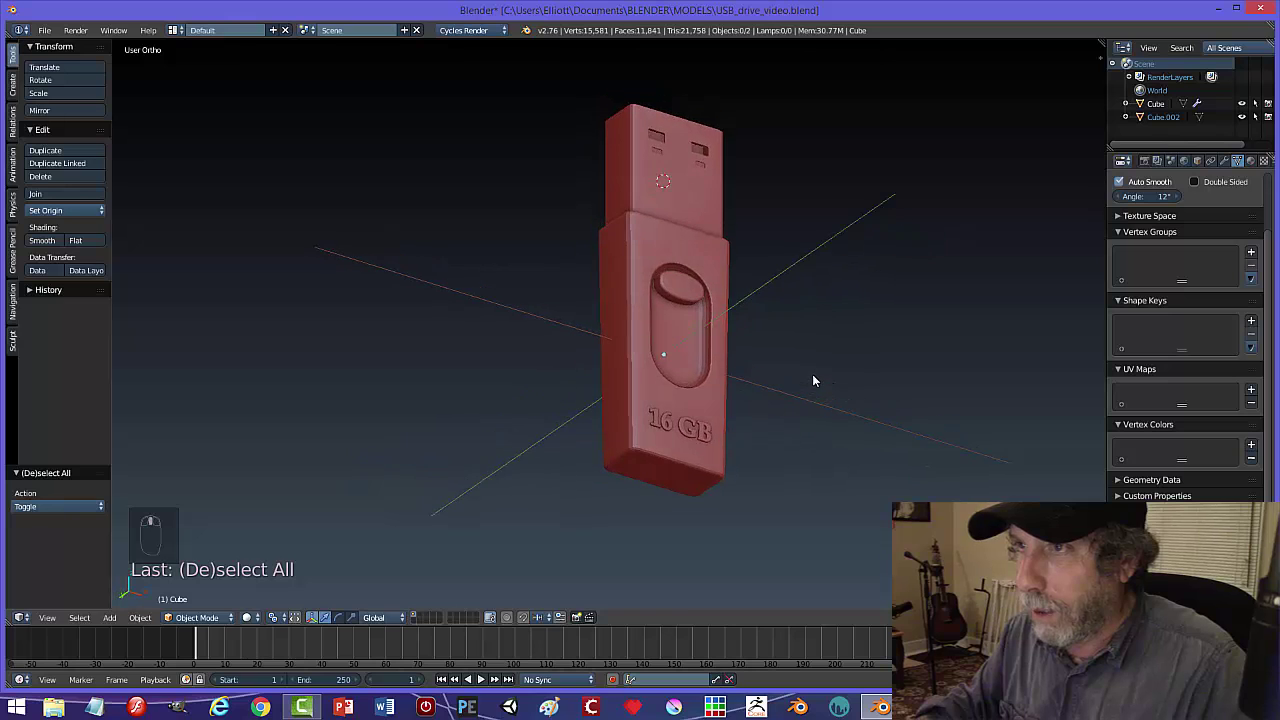
scroll(812, 374, up, 3)
scroll(777, 385, down, 2)
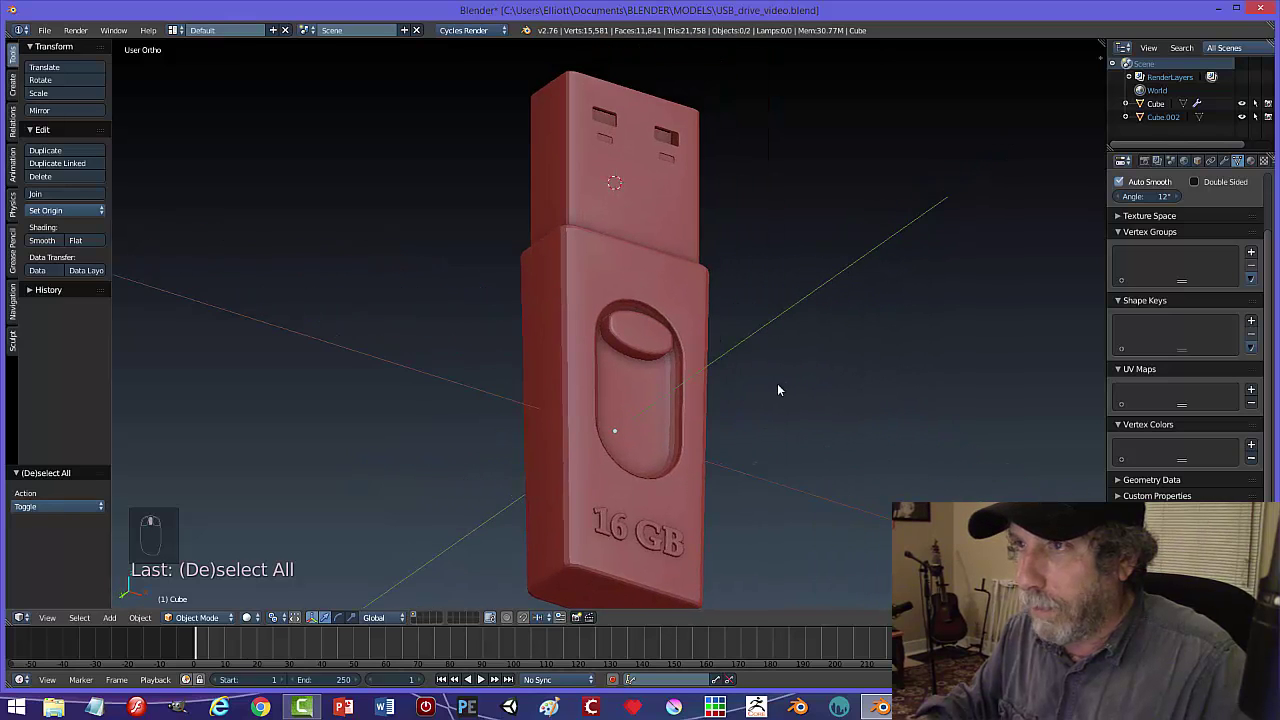
- Make an OpenGL render of the current drive view and return to the 3D view
click(1145, 161)
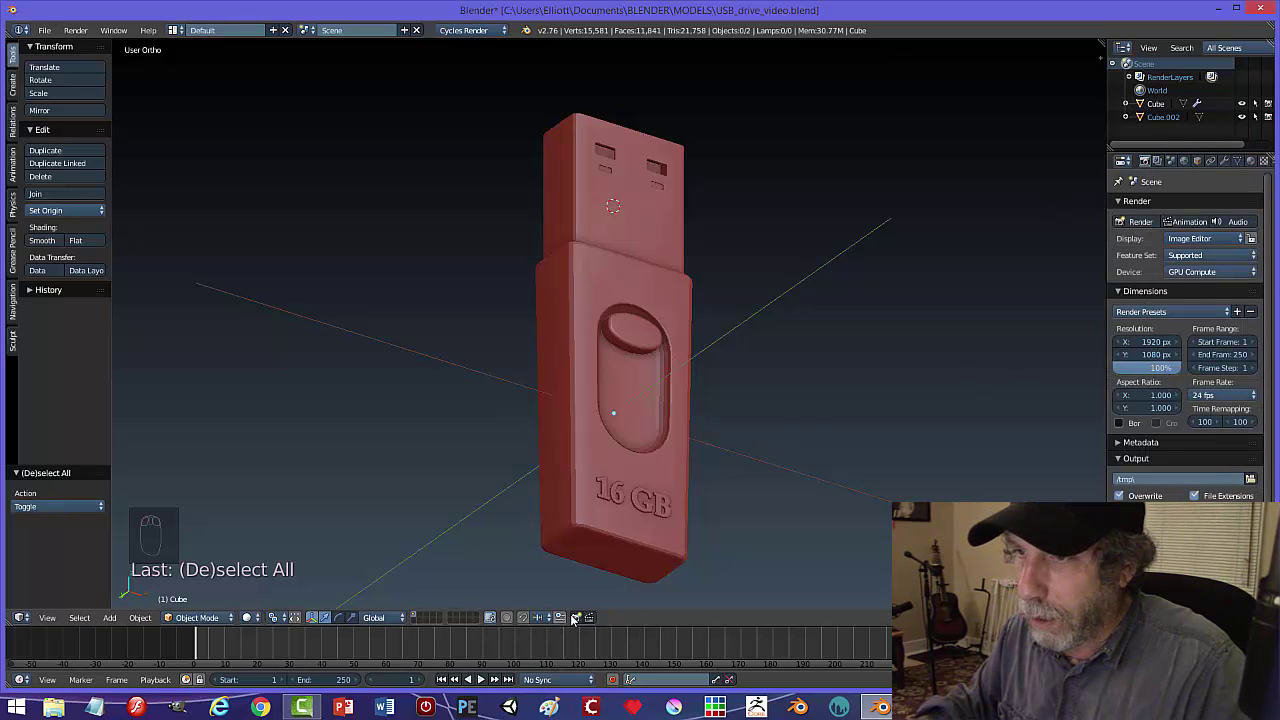
key(F12)
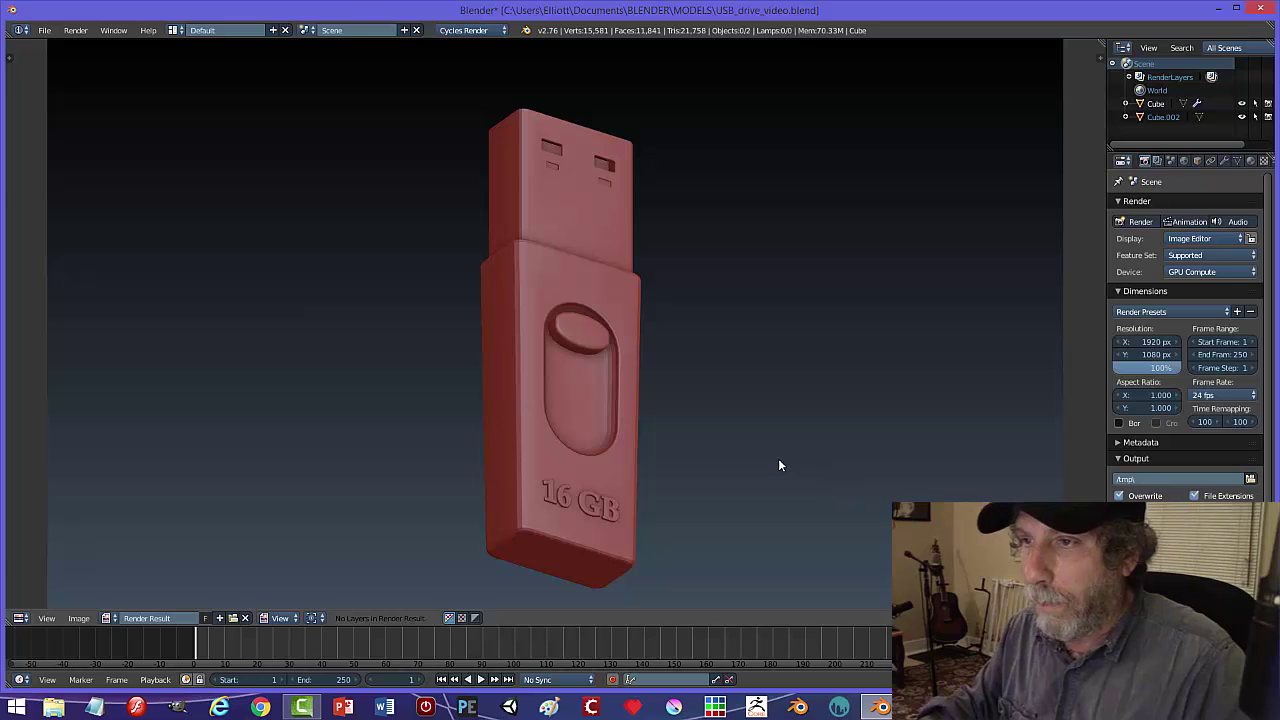
key(Escape)
- Change the viewport matcap to the dark polished silver metal one to check the surfaces
middle_drag(784, 456, 899, 328)
key(n)
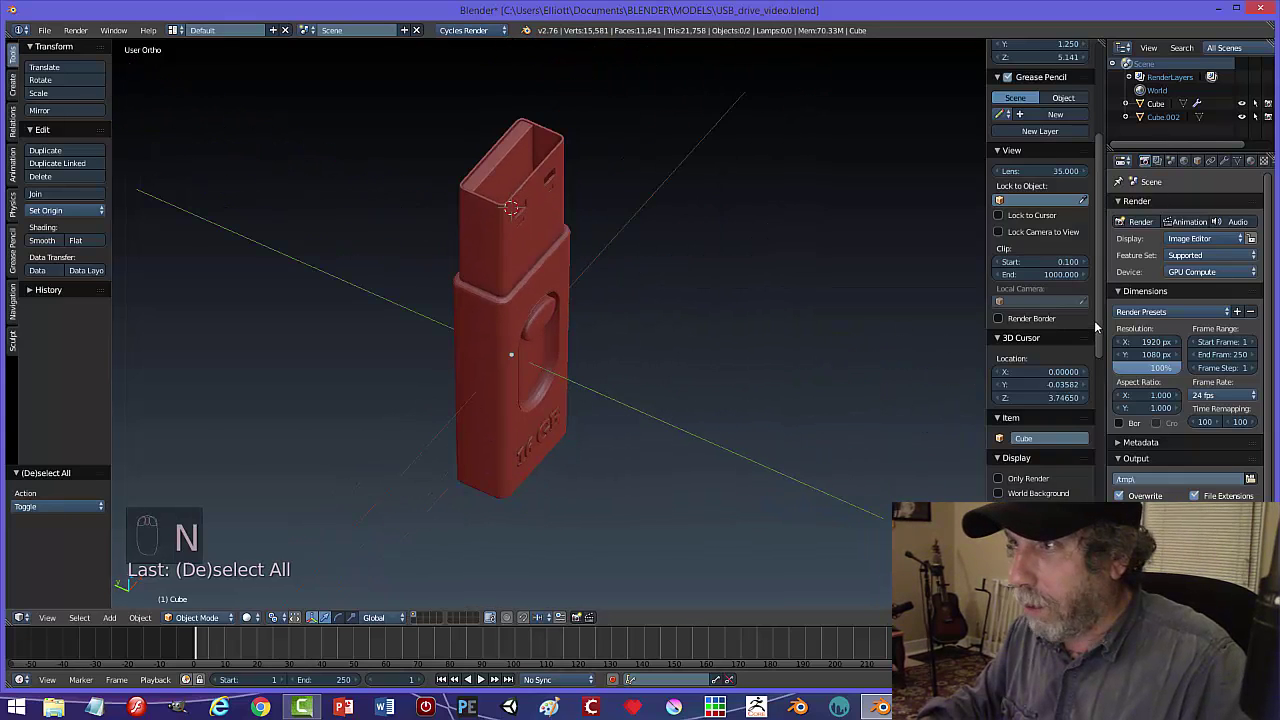
drag(1099, 320, 1105, 457)
scroll(1040, 300, down, 5)
click(1040, 225)
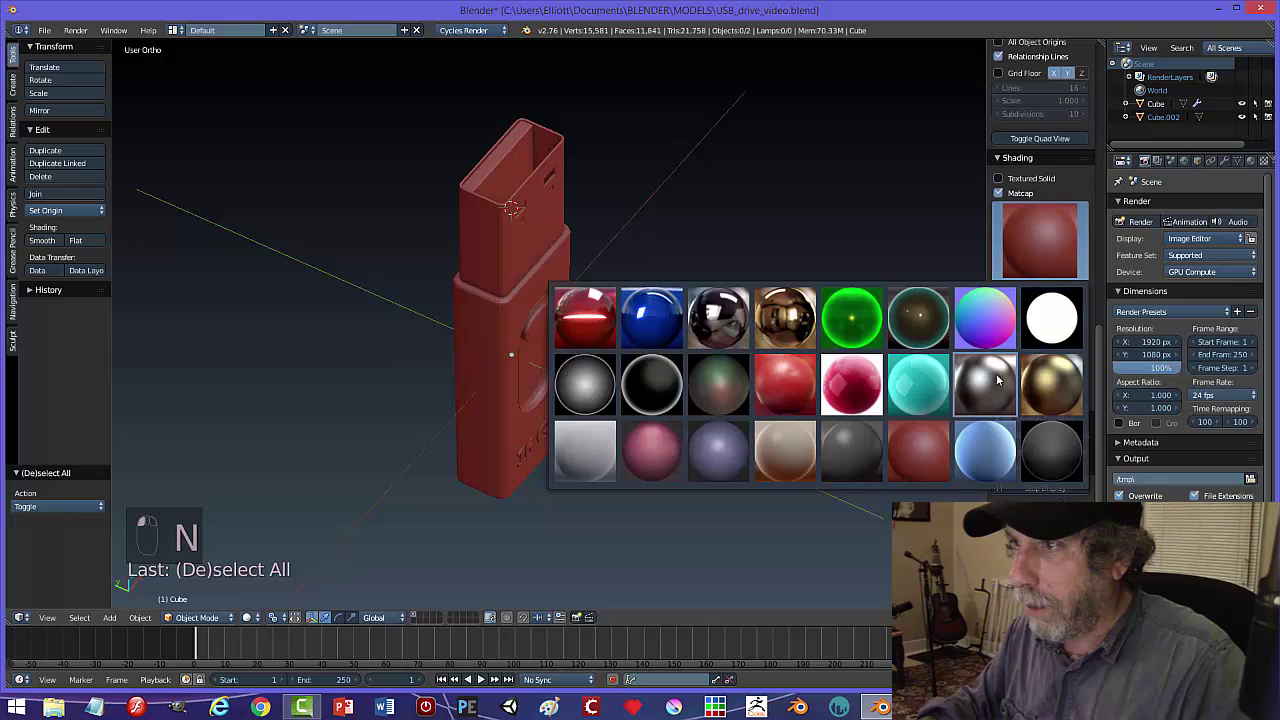
click(812, 345)
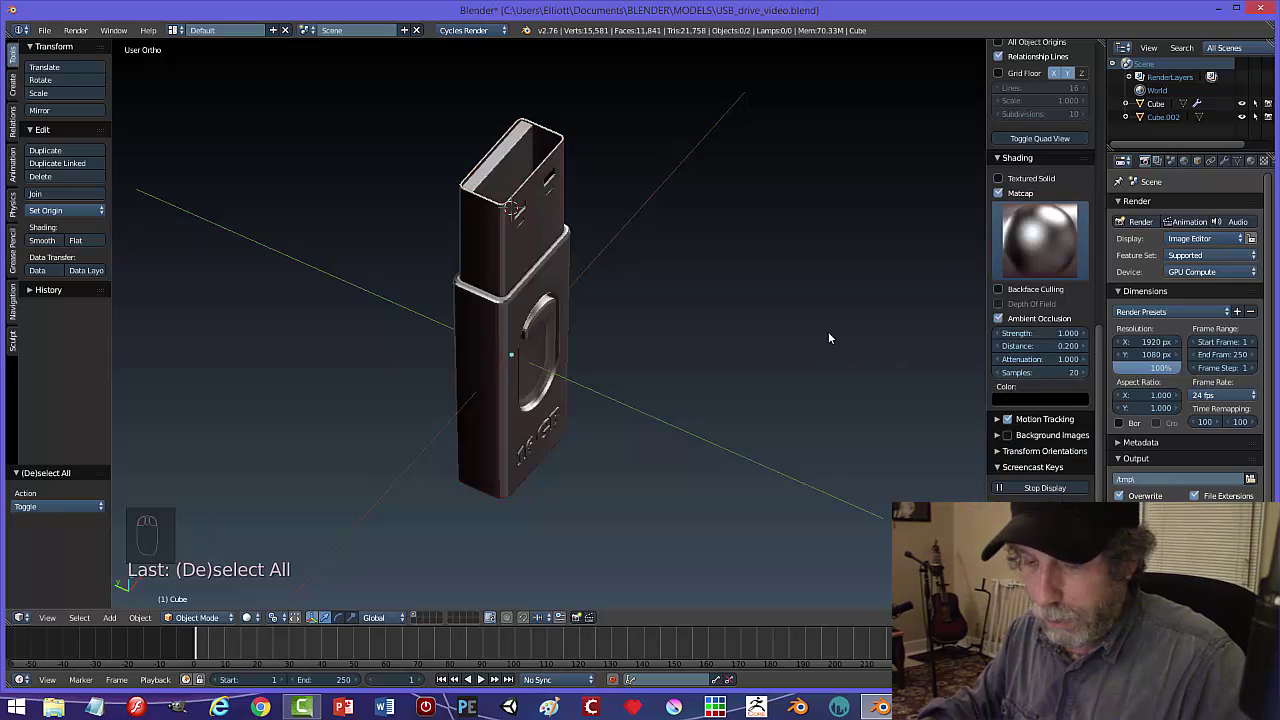
key(n)
- Open the connector shell for mesh editing in face select mode and select the large front face below the slots
middle_drag(814, 359, 662, 282)
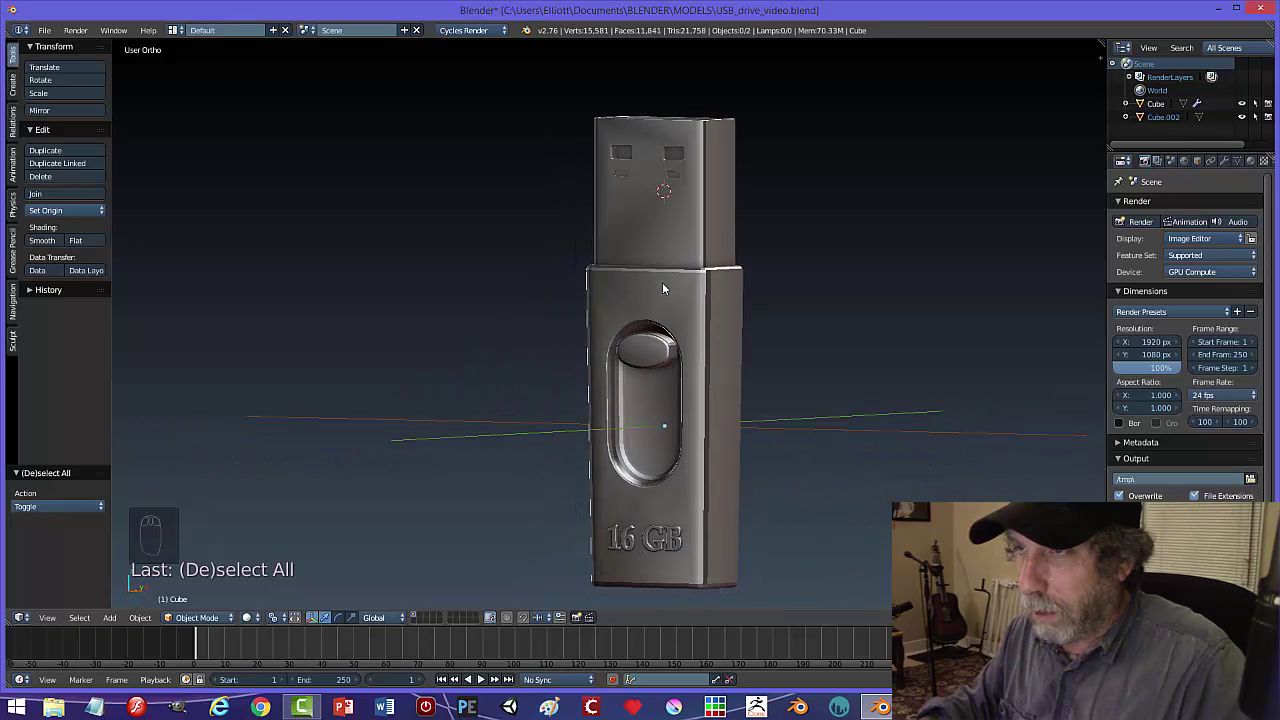
click(664, 207)
scroll(808, 272, up, 1)
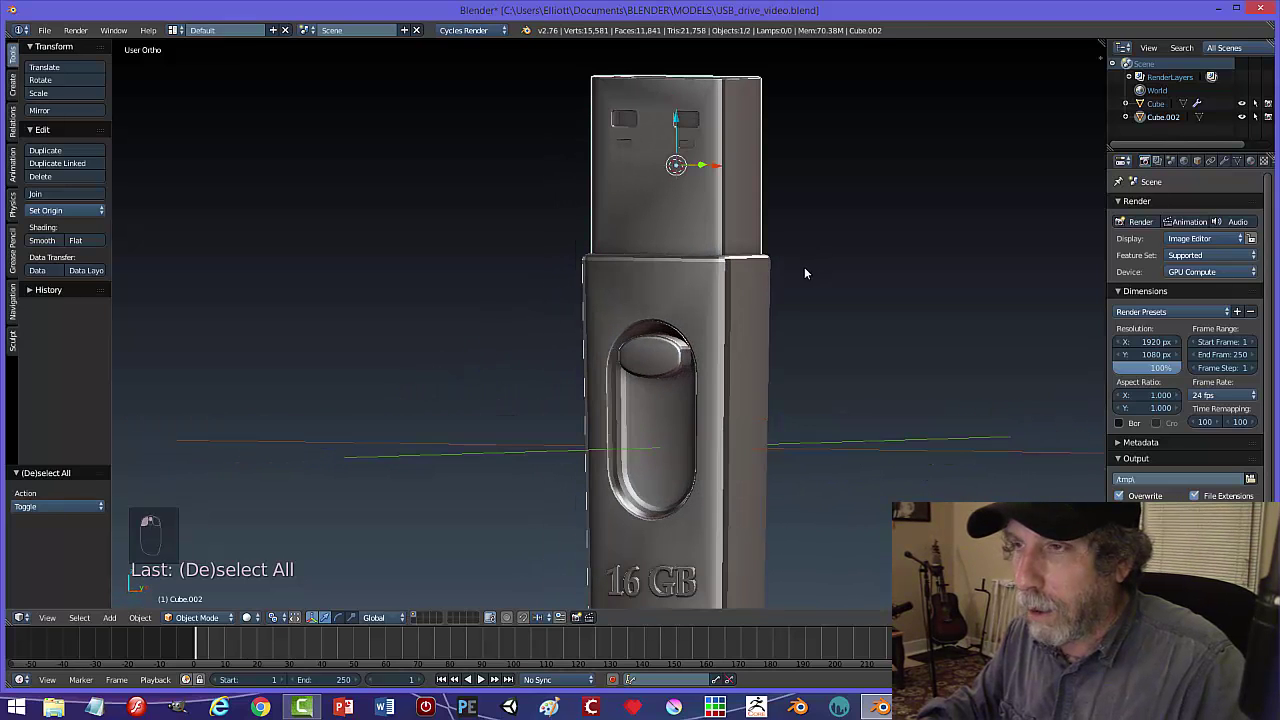
key(Tab)
click(848, 262)
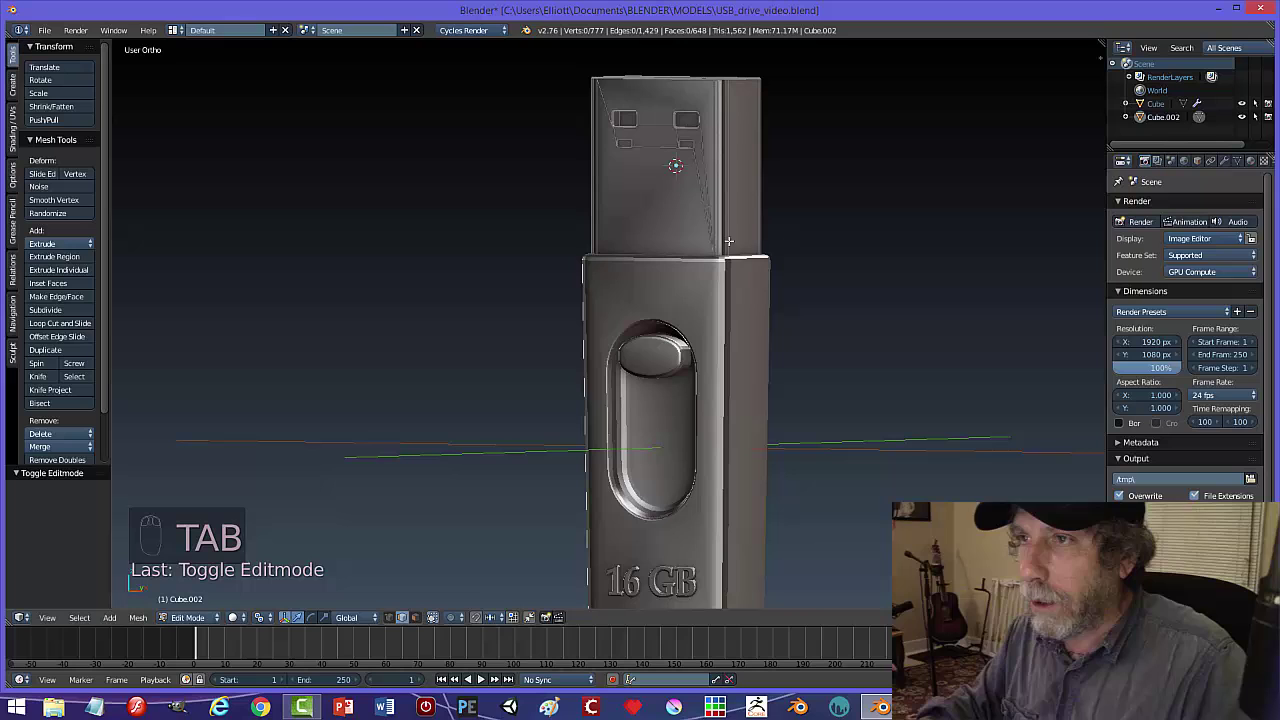
key(ctrl+Tab)
click(660, 214)
right_click(688, 180)
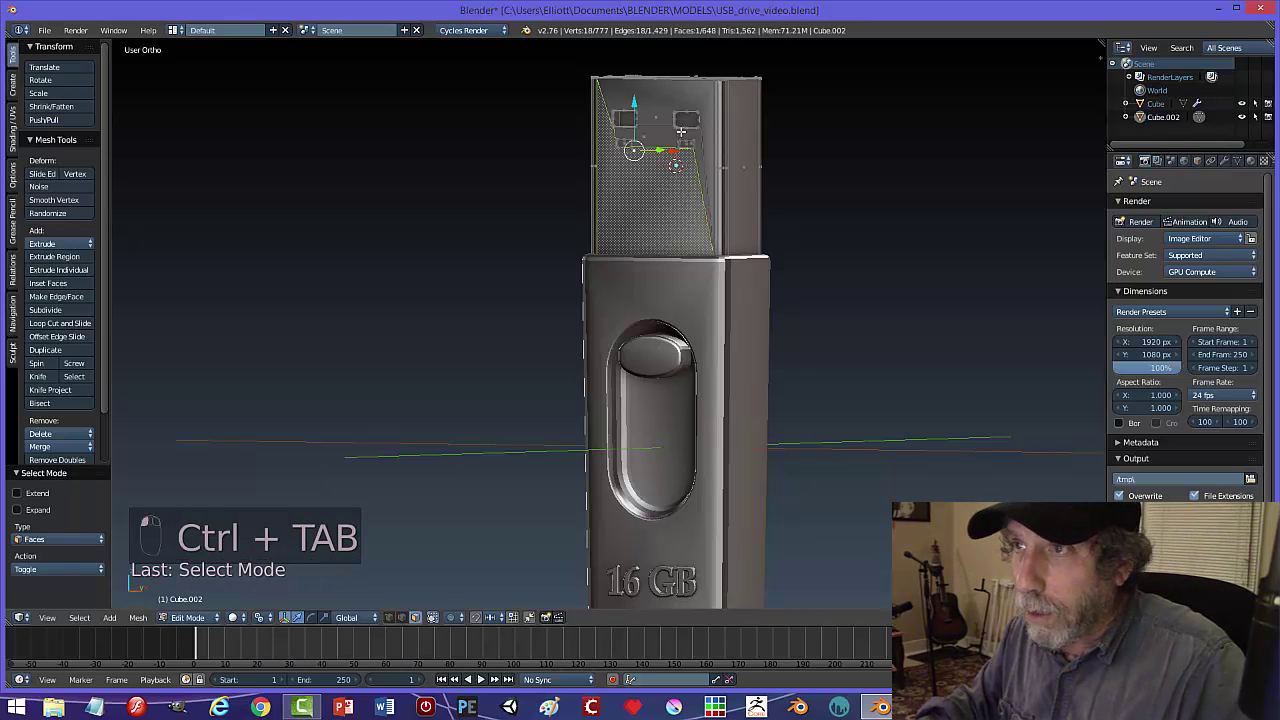
- Add the three remaining flat faces around the connector's front slots to the selection, extrude them in place with zero offset, and return to Object Mode
shift+right_click(663, 93)
scroll(730, 178, up, 3)
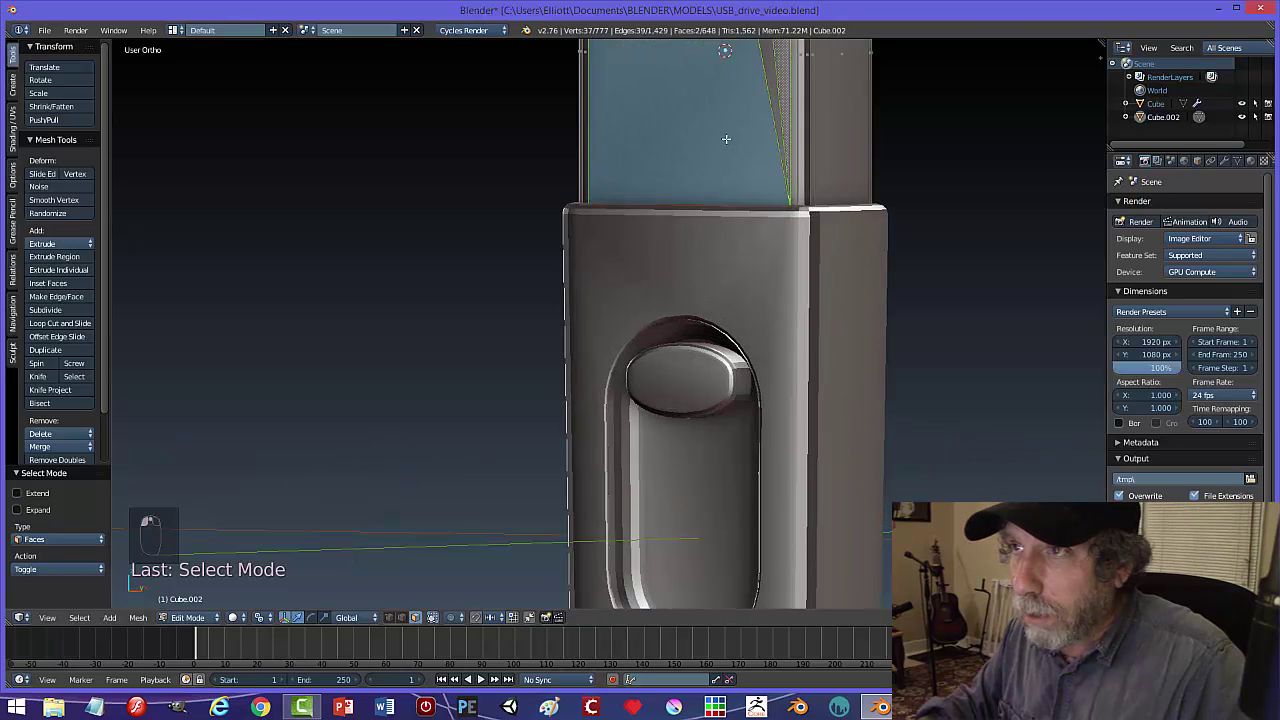
shift+middle_drag(726, 140, 710, 311)
shift+right_click(688, 168)
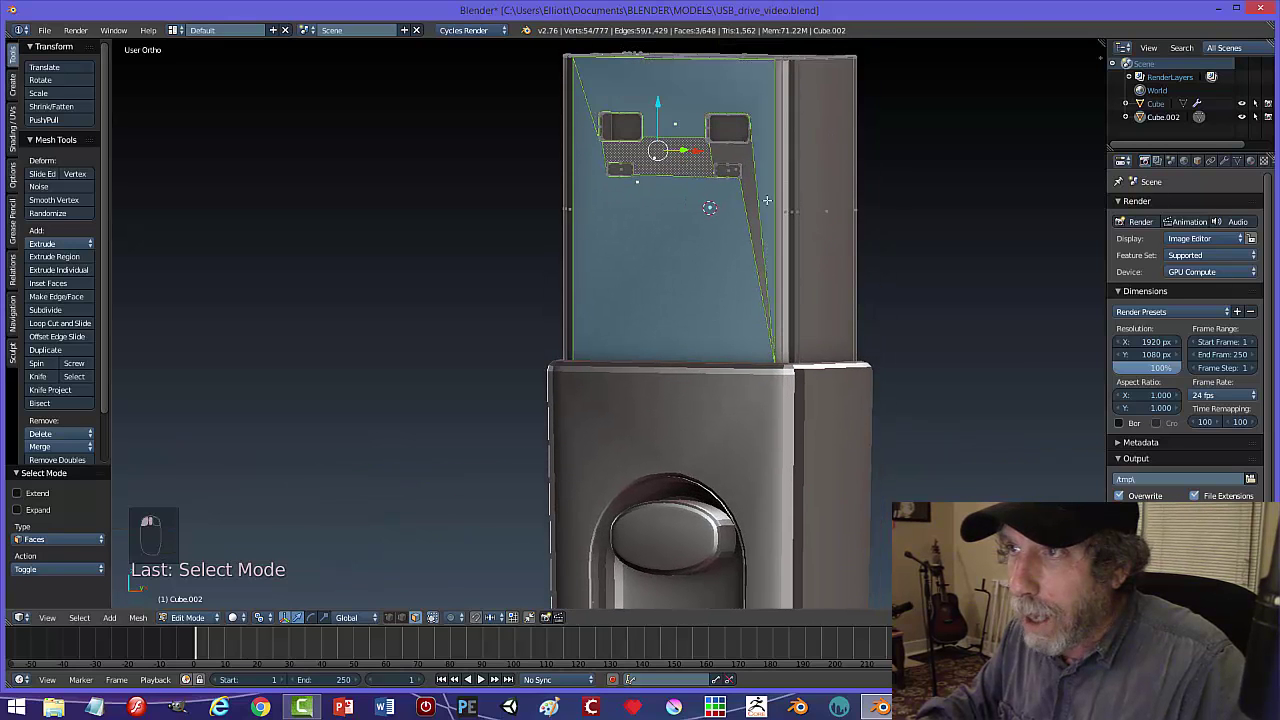
shift+right_click(736, 155)
scroll(830, 243, down, 2)
middle_drag(789, 282, 795, 272)
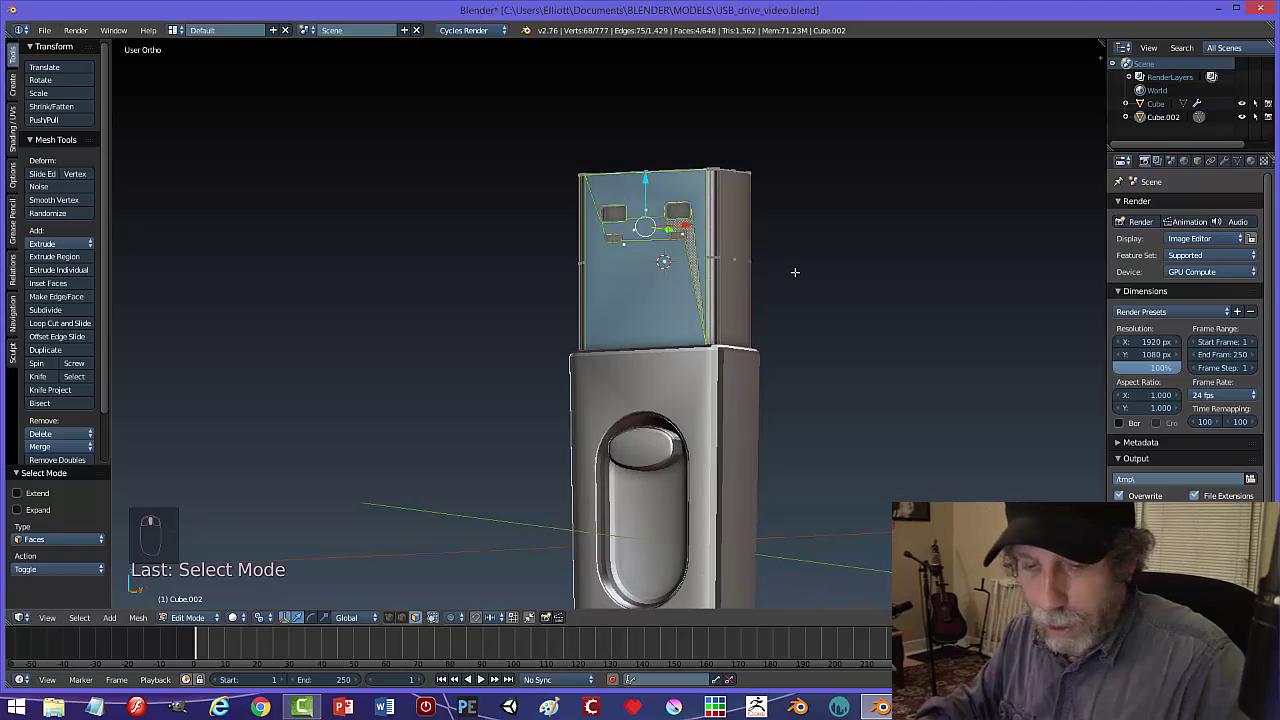
key(e)
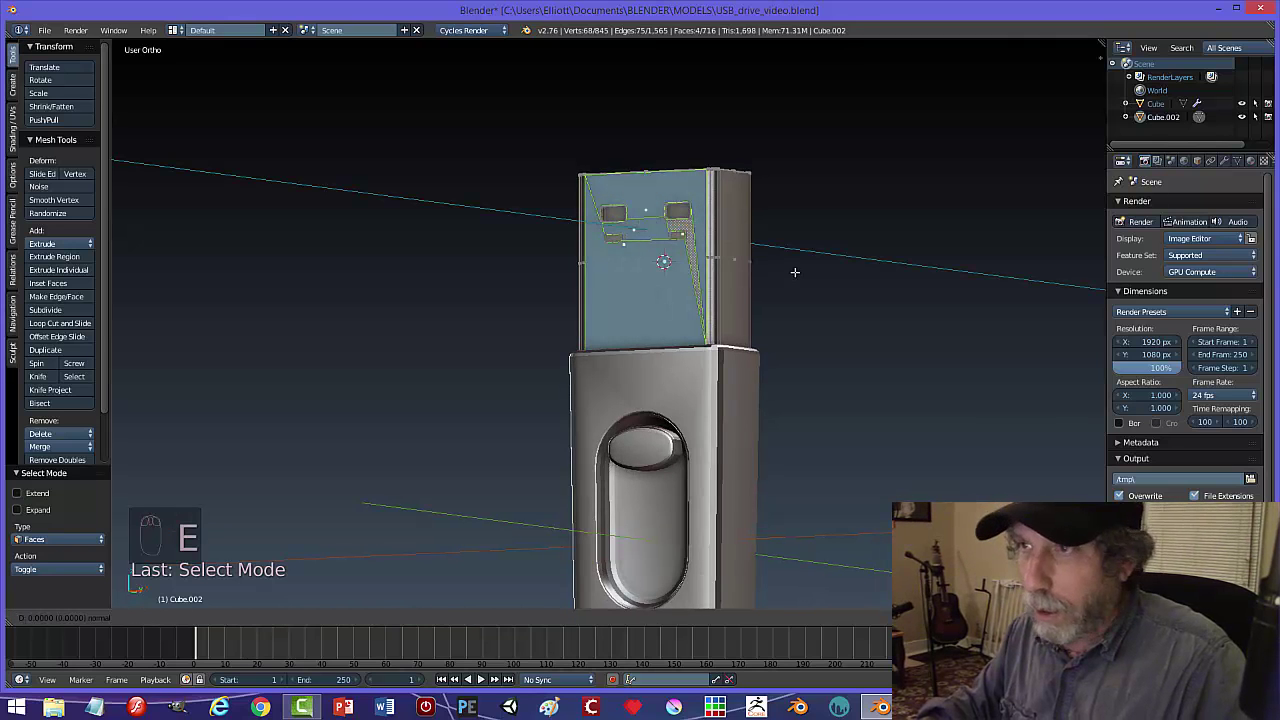
right_click(736, 268)
right_click(734, 268)
key(Tab)
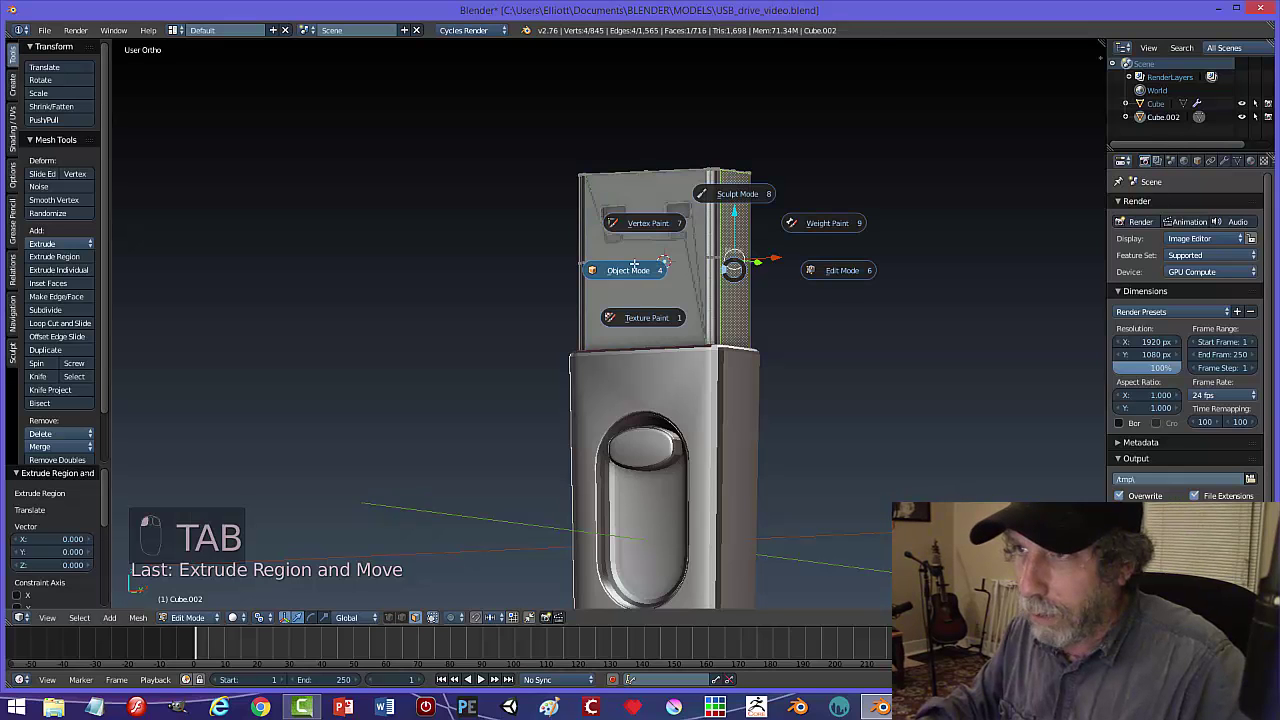
- Compare the connector shell's shading with Auto Smooth off and on, then set its Auto Smooth angle to 45° and deselect everything
middle_drag(798, 259, 738, 300)
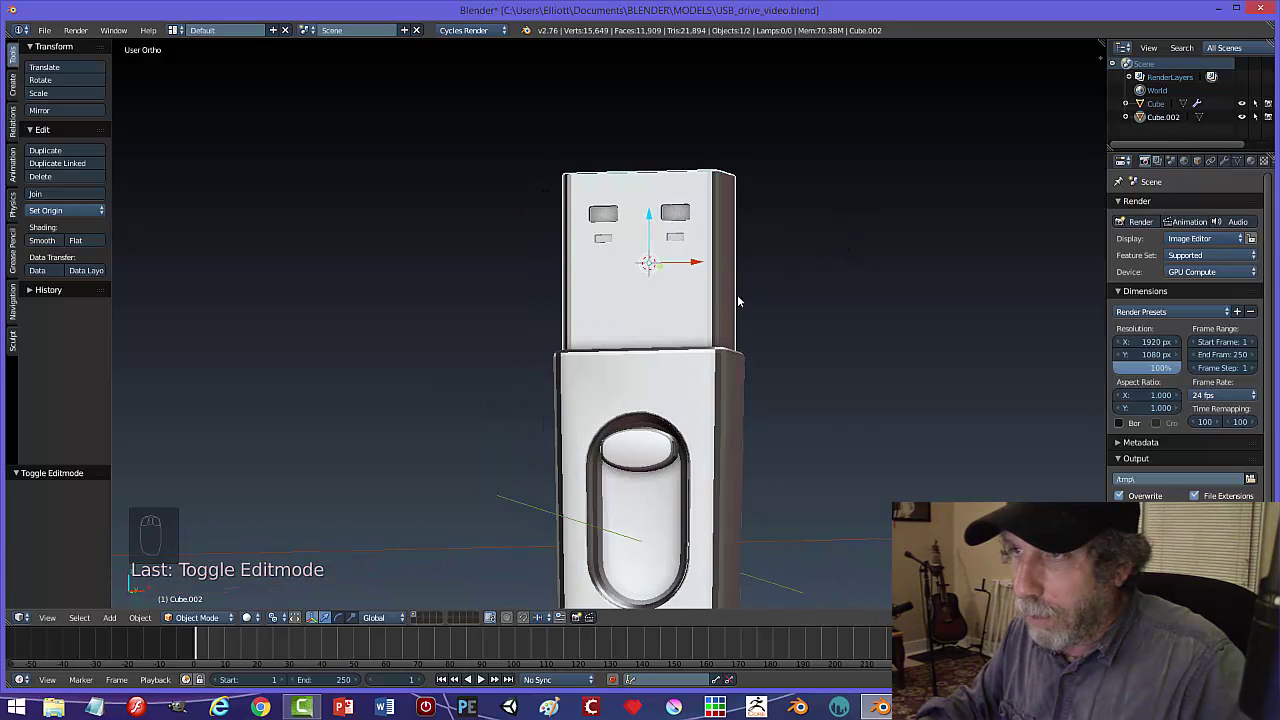
click(1237, 161)
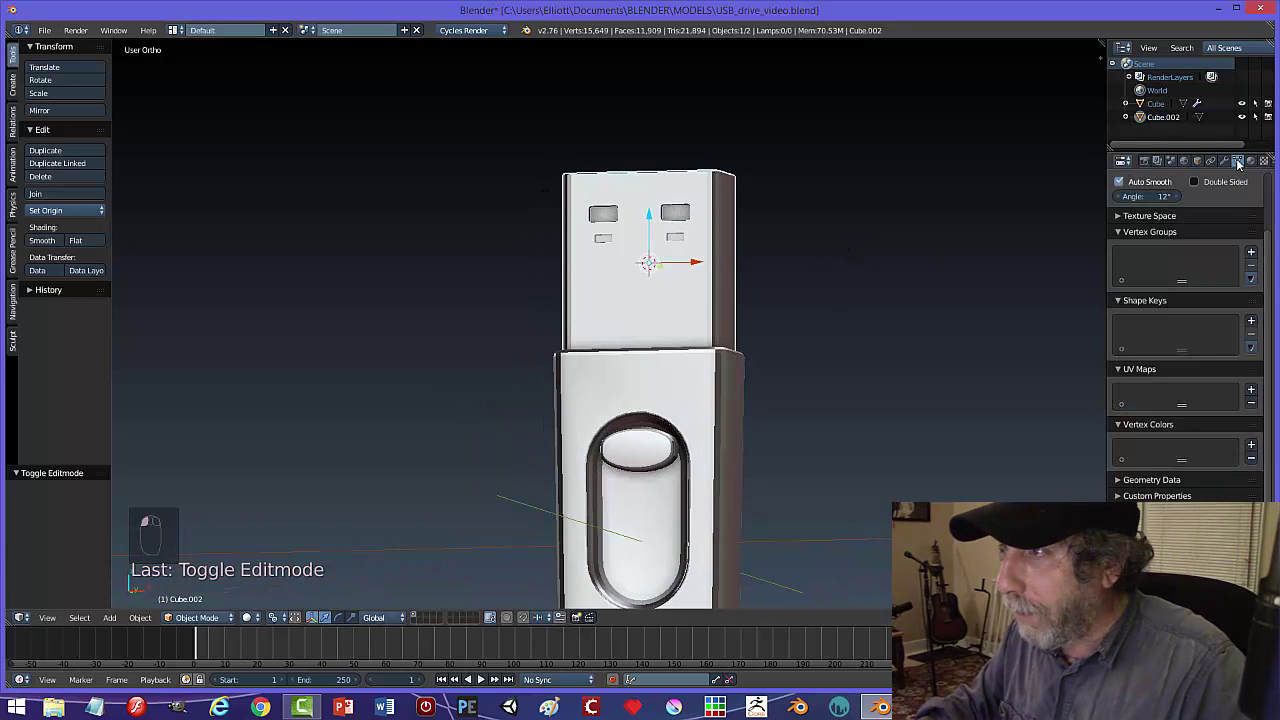
click(1120, 182)
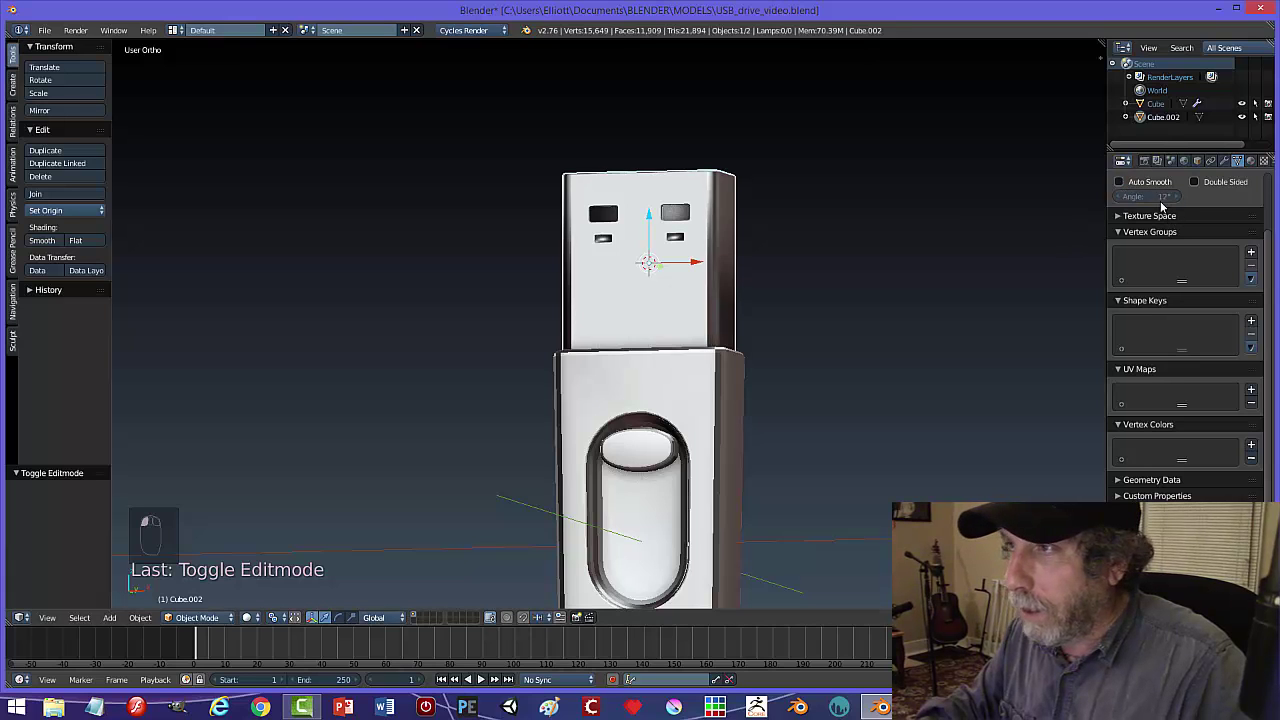
click(1120, 182)
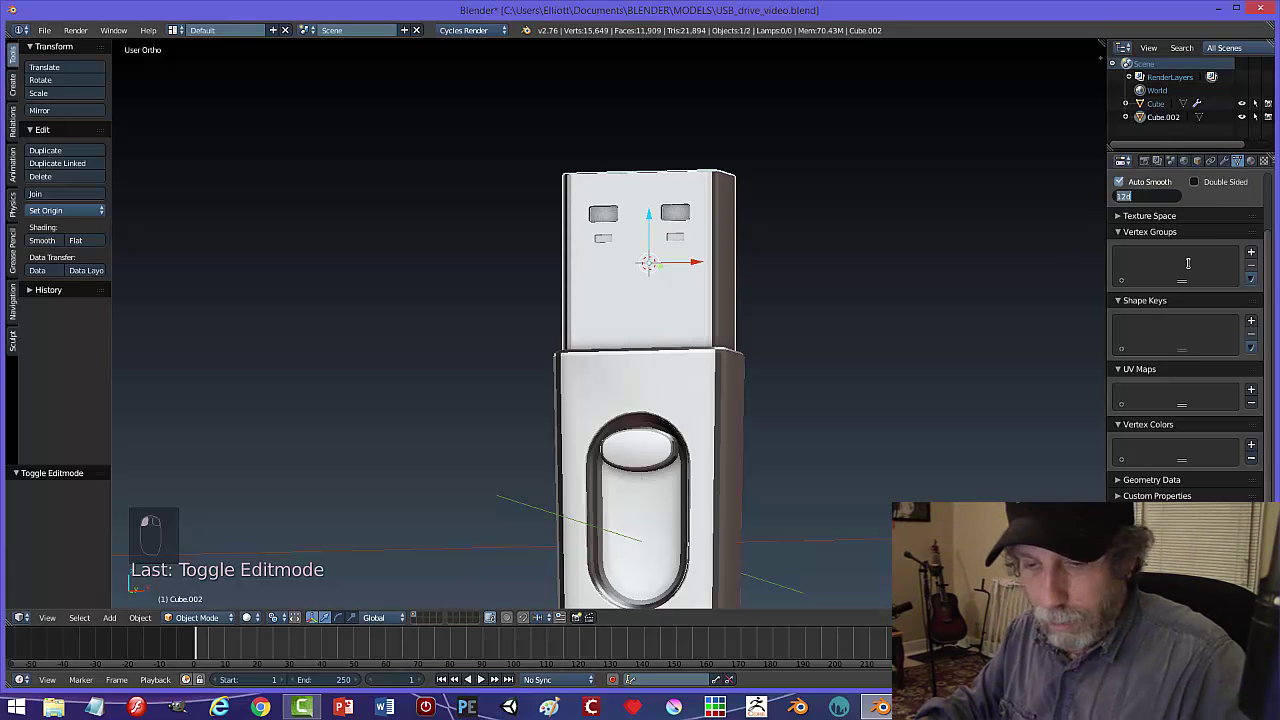
key(Return)
key(a)
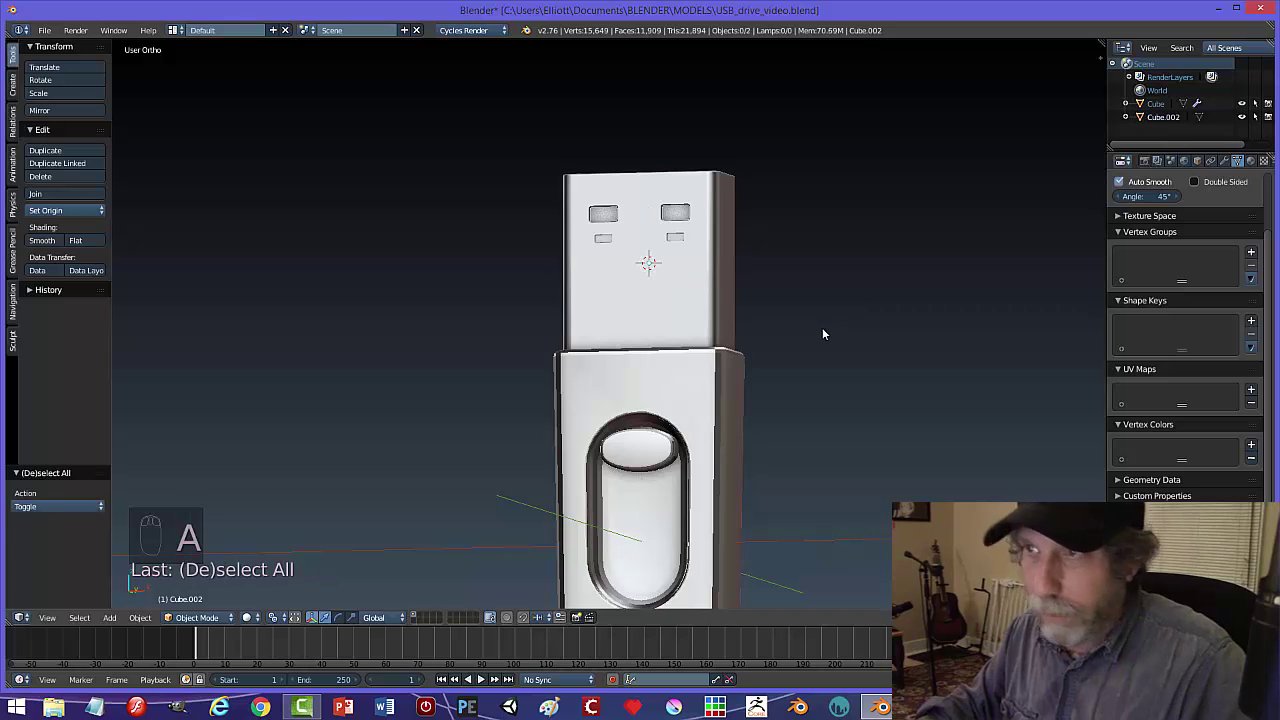
- Select the drive body and set its Auto Smooth angle to 45°
middle_drag(822, 327, 749, 405)
scroll(607, 374, down, 3)
scroll(683, 429, up, 4)
right_click(735, 284)
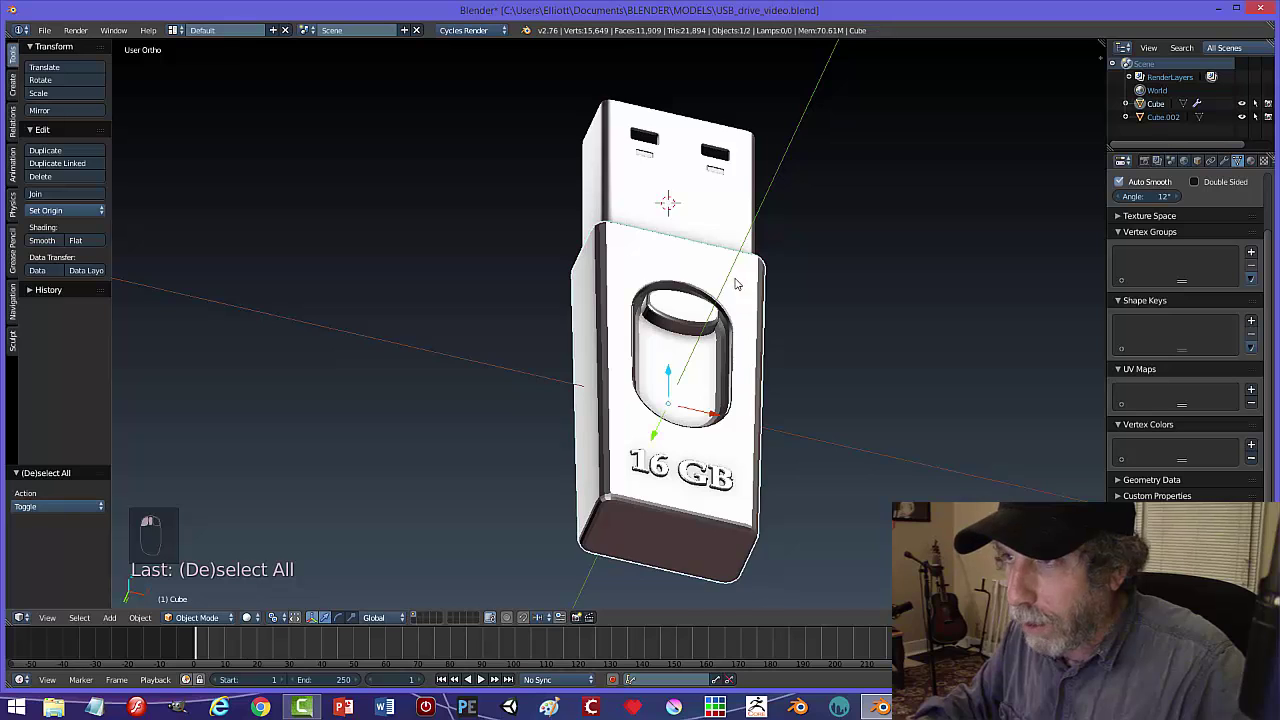
click(1148, 196)
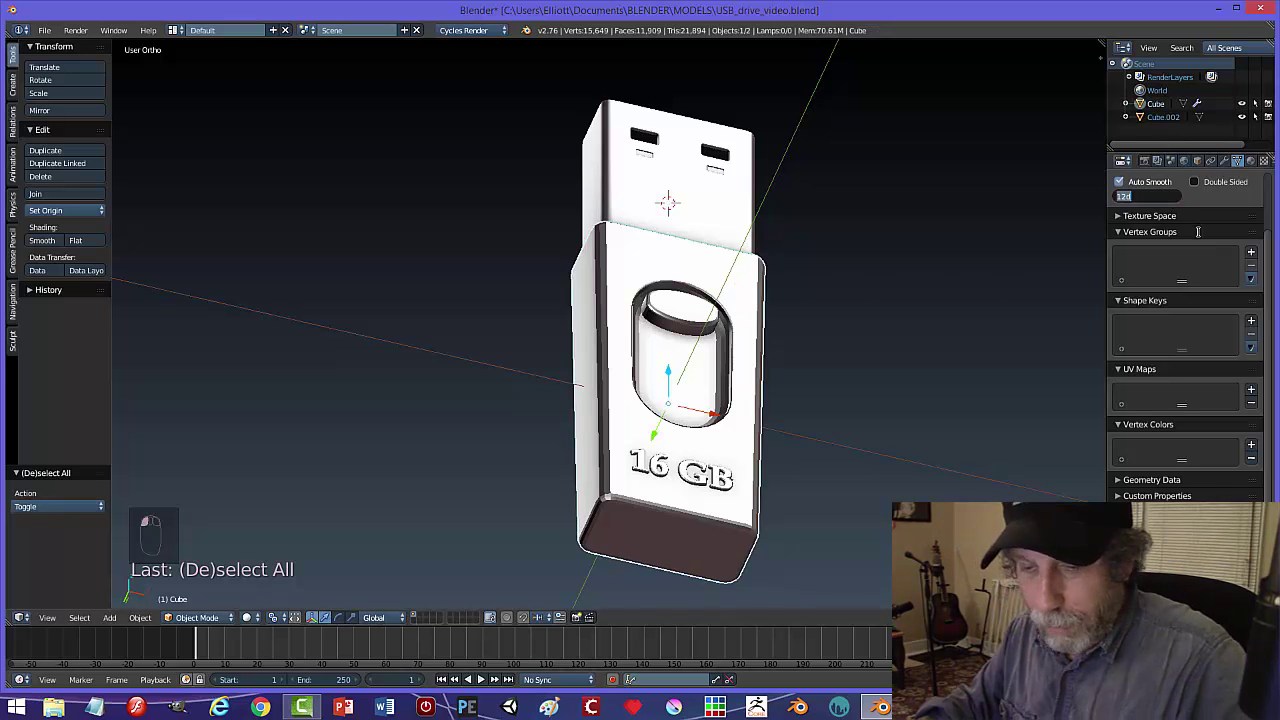
text(45)
key(Return)
- Extrude the two flat faces around the body's slider recess in place with zero offset, then return to Object Mode with nothing selected
middle_drag(840, 409, 668, 241)
key(Tab)
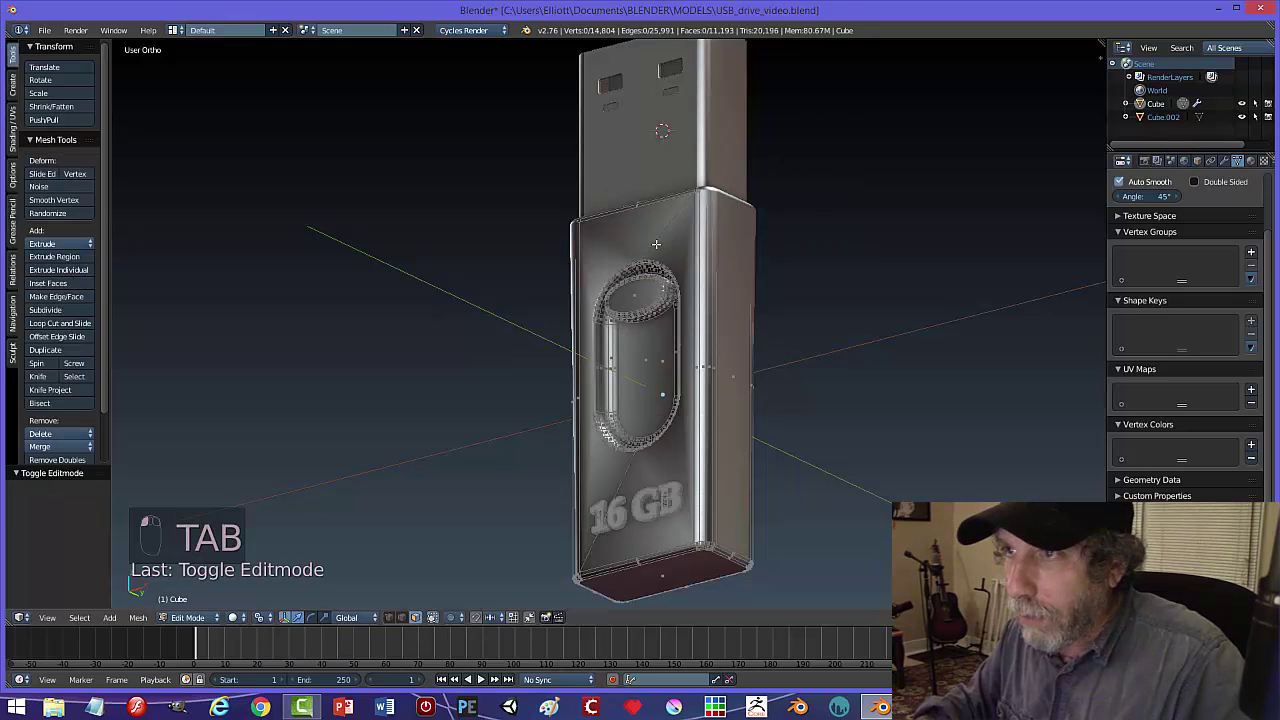
click(640, 228)
shift+click(675, 241)
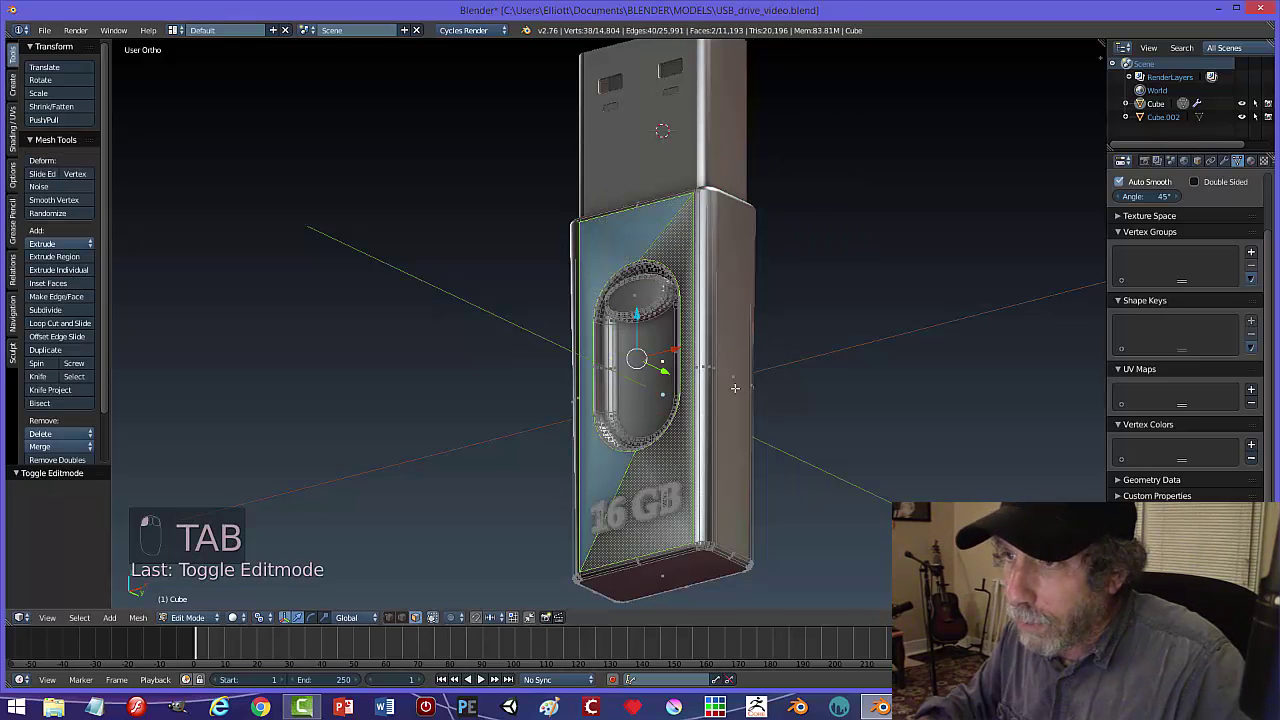
key(e)
right_click(825, 456)
key(a)
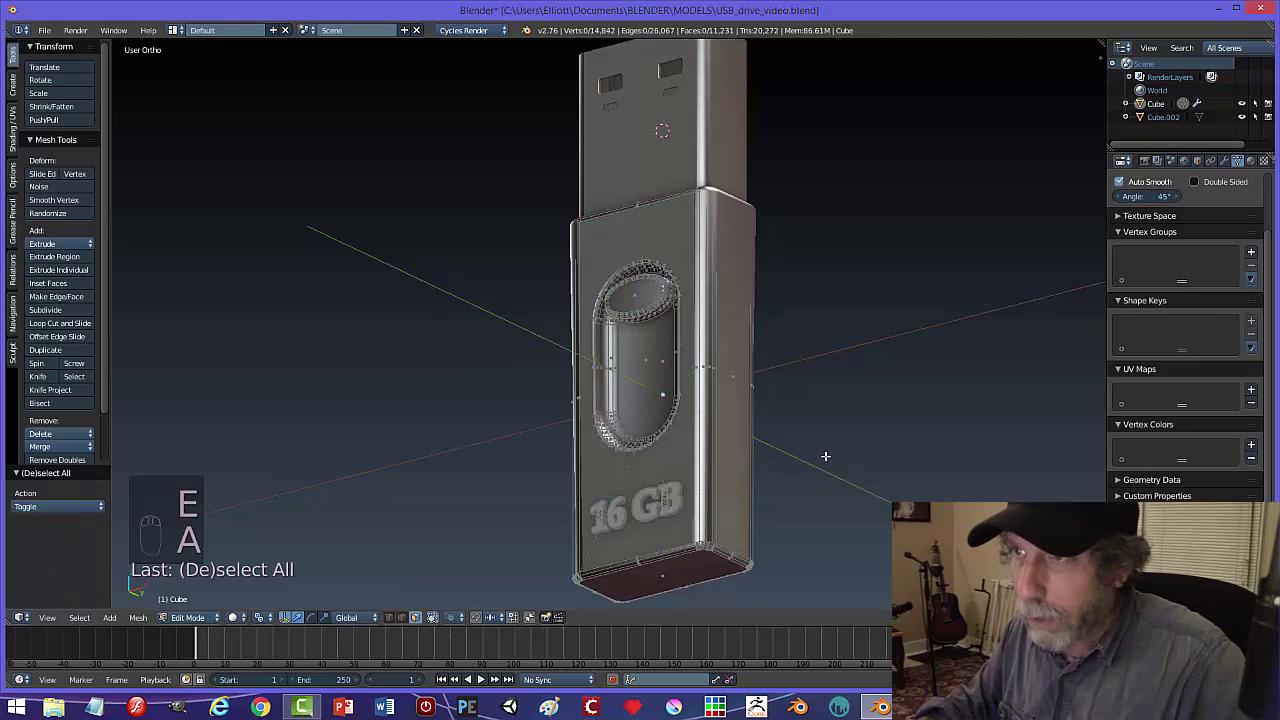
key(Tab)
key(a)
key(a)
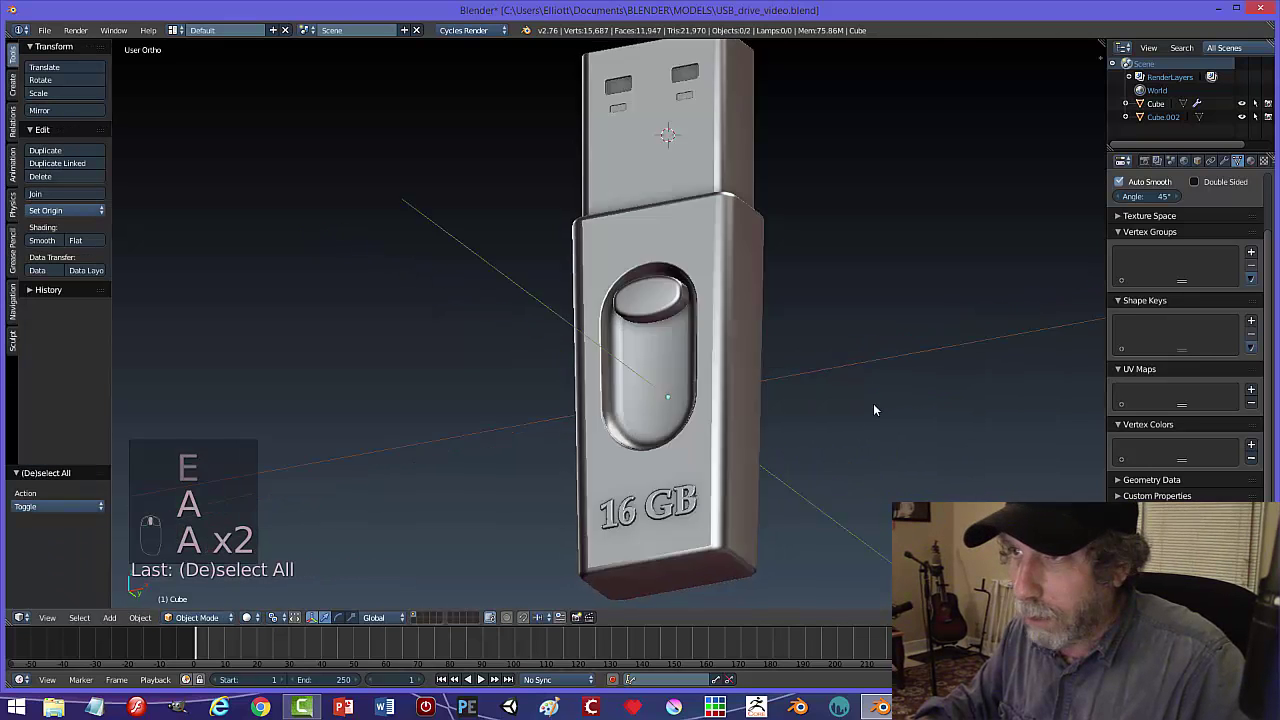
- Make an OpenGL render of the drive from an angled view showing the slider and the 16 GB lettering
middle_drag(873, 410, 682, 419)
middle_drag(780, 430, 774, 377)
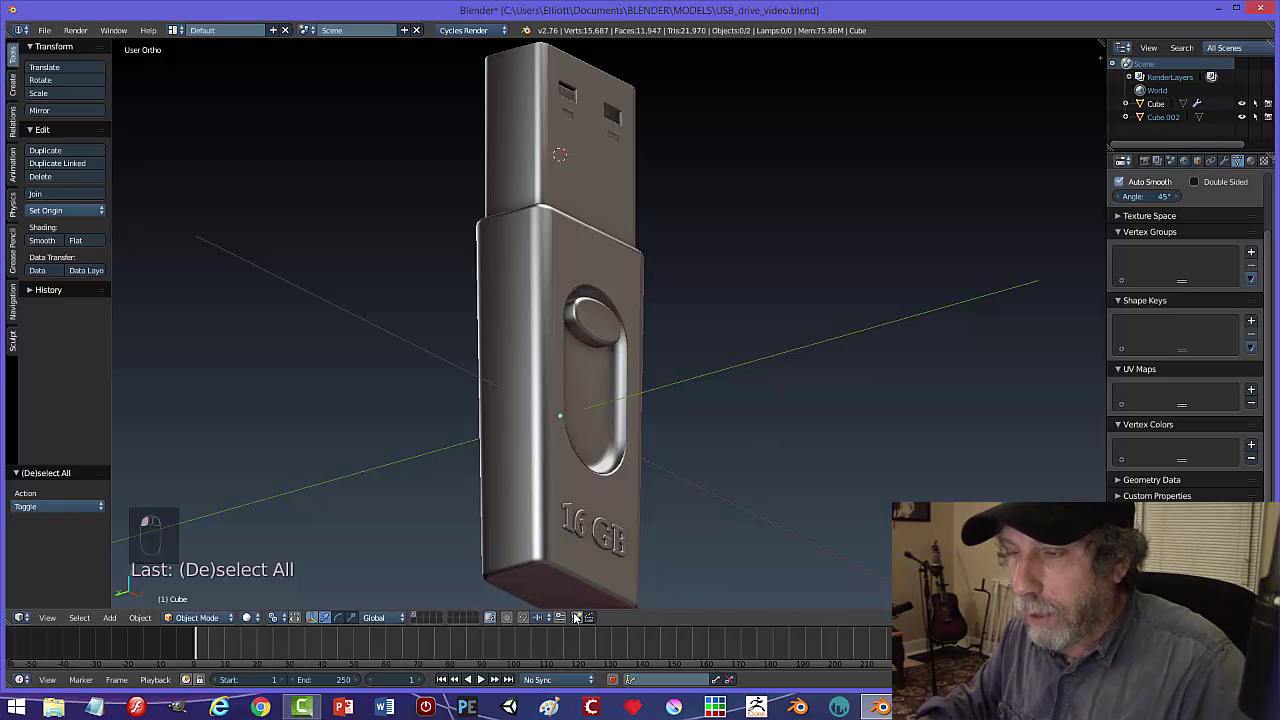
key(F12)
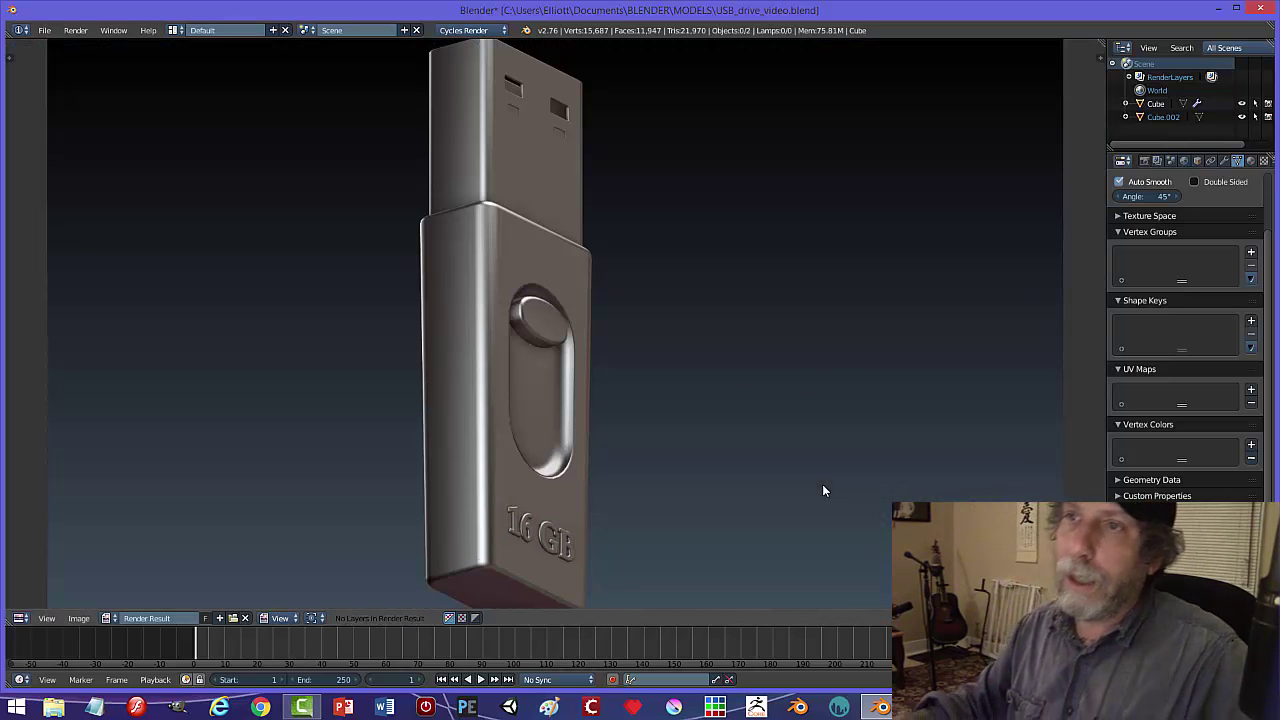